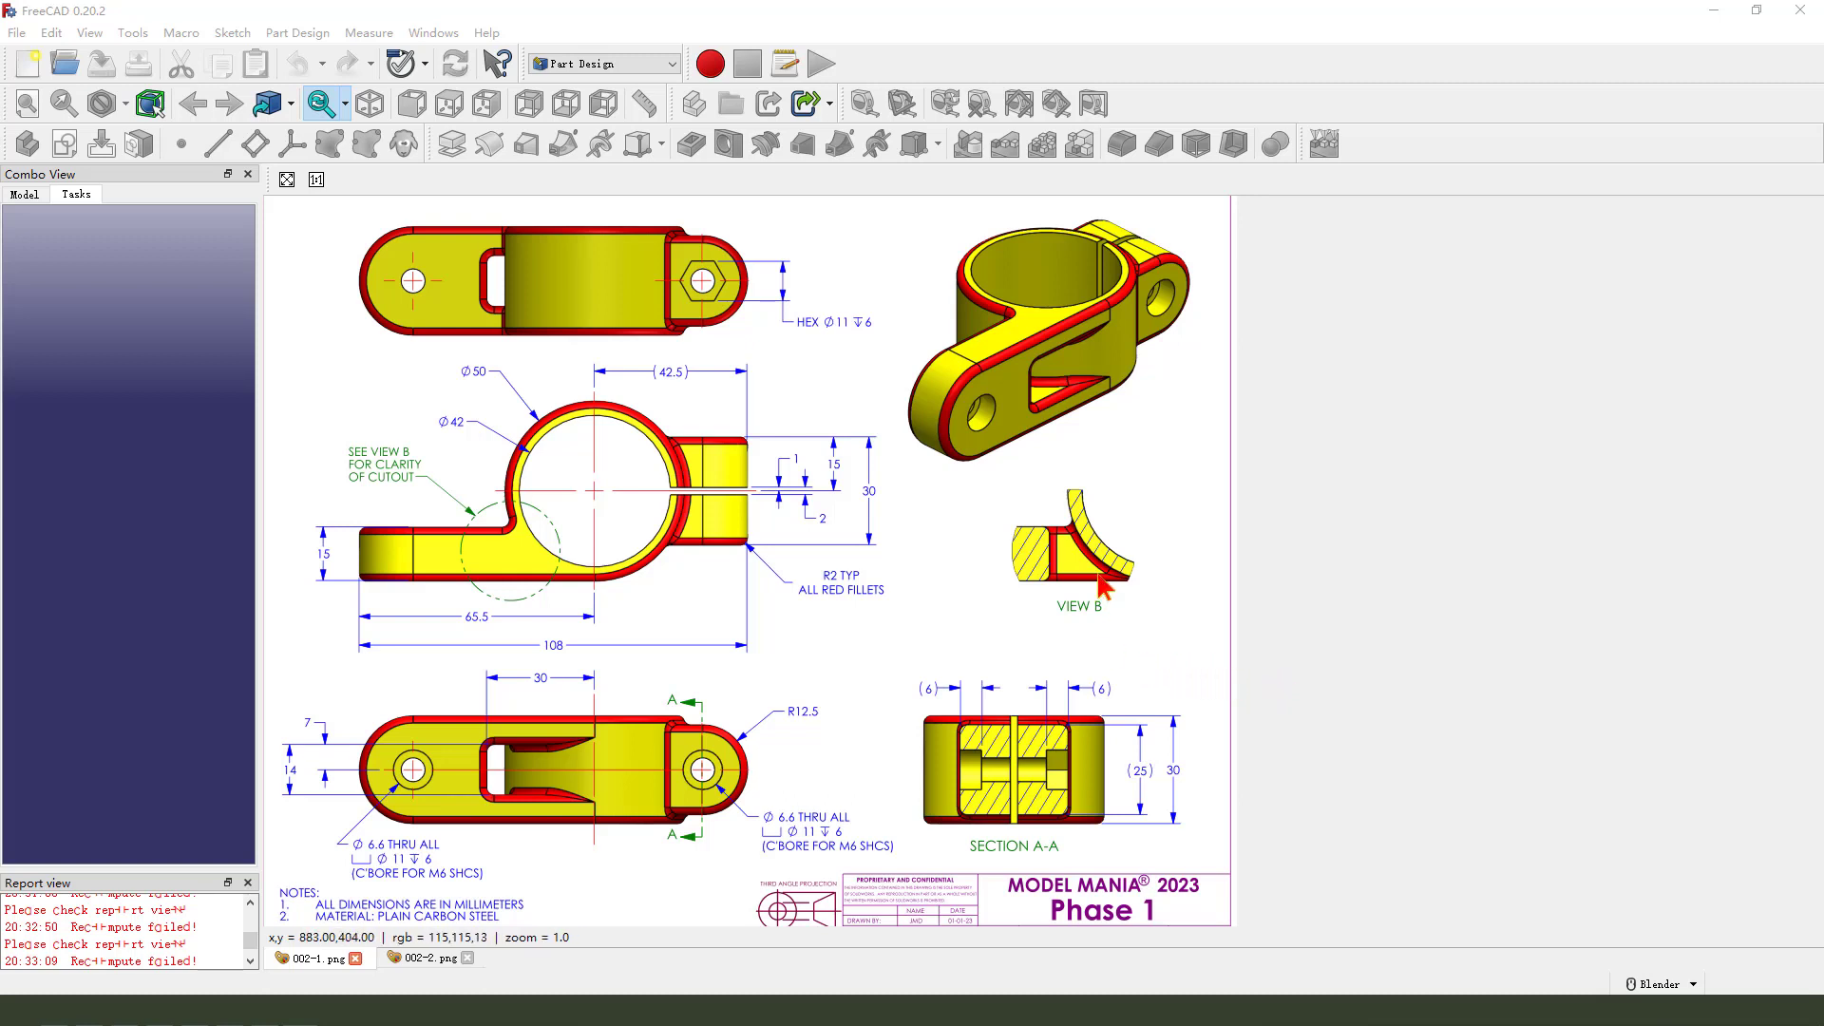
# Examine the clamp's views and dimensions in the Phase 1 drawing 002-1.png and the revised arm dimensions in the Phase 2 drawing 002-2.png
pyautogui.moveTo(945, 480)
pyautogui.mouseDown()
pyautogui.moveTo(910, 319)
pyautogui.moveTo(1223, 318)
pyautogui.moveTo(961, 514)
pyautogui.moveTo(90, 40)
pyautogui.moveTo(76, 93)
pyautogui.moveTo(162, 76)
pyautogui.mouseUp()
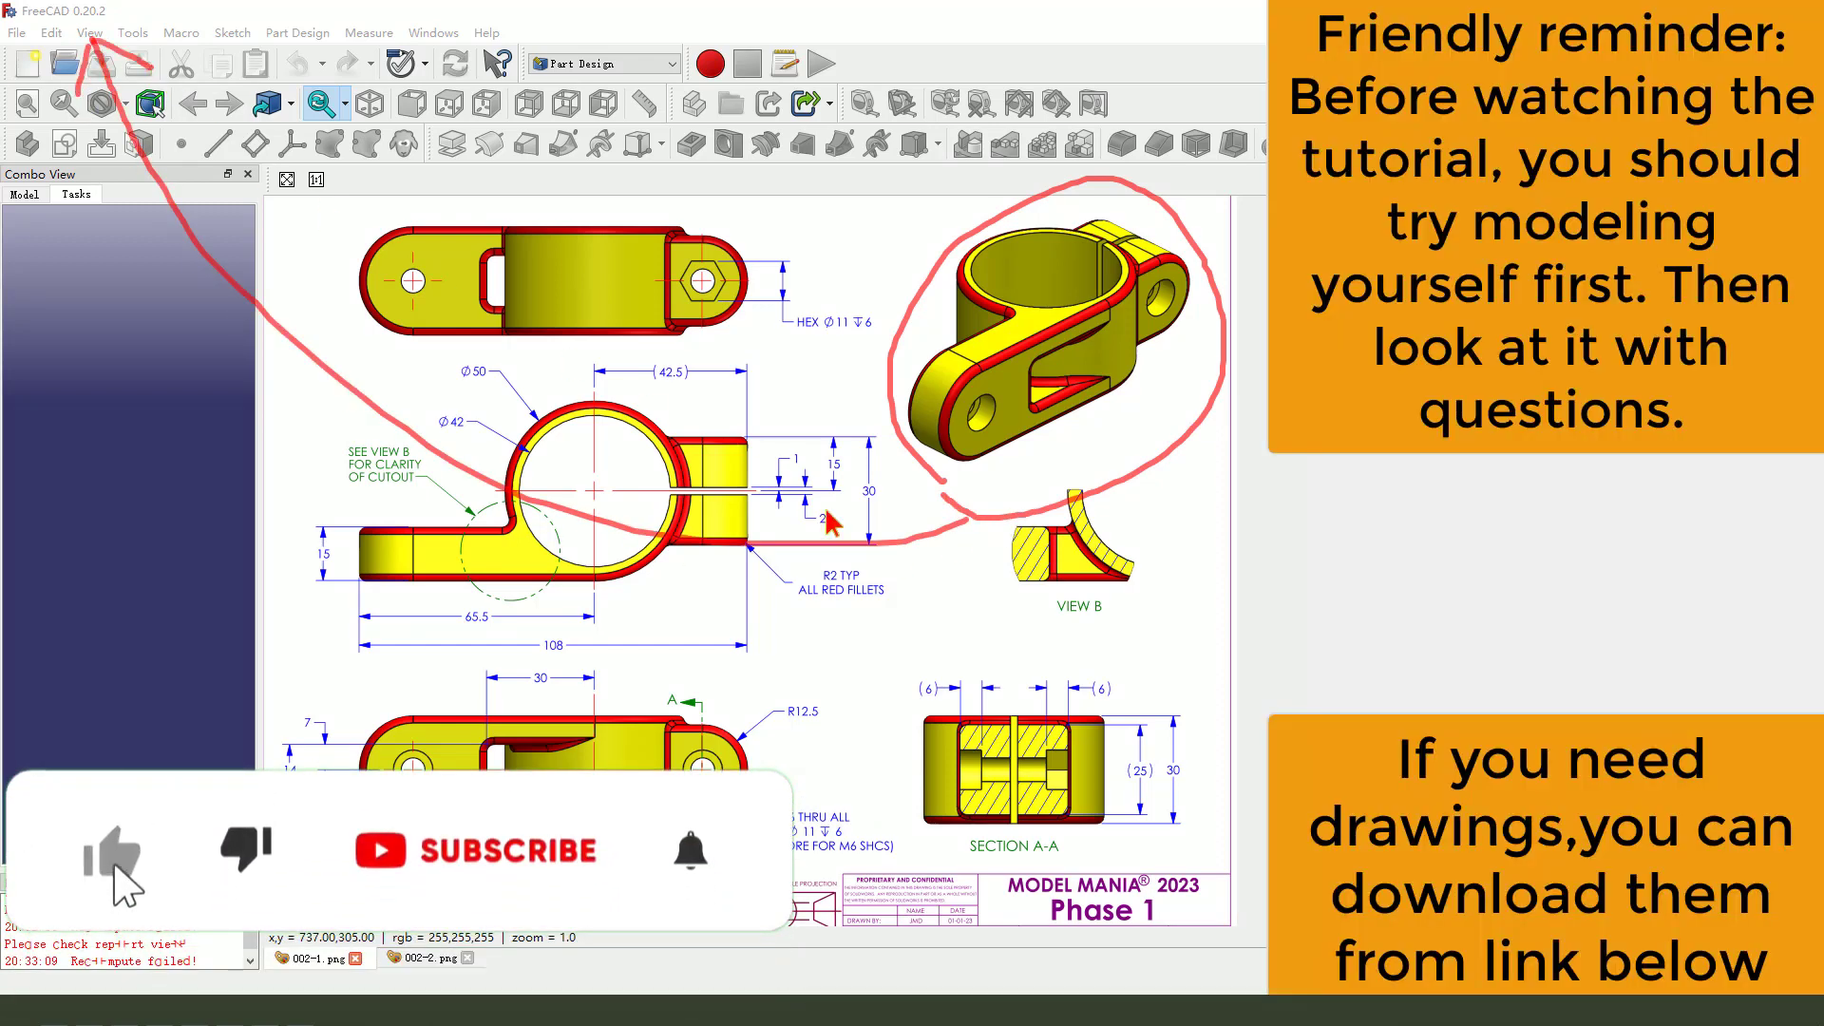
pyautogui.press('Escape')
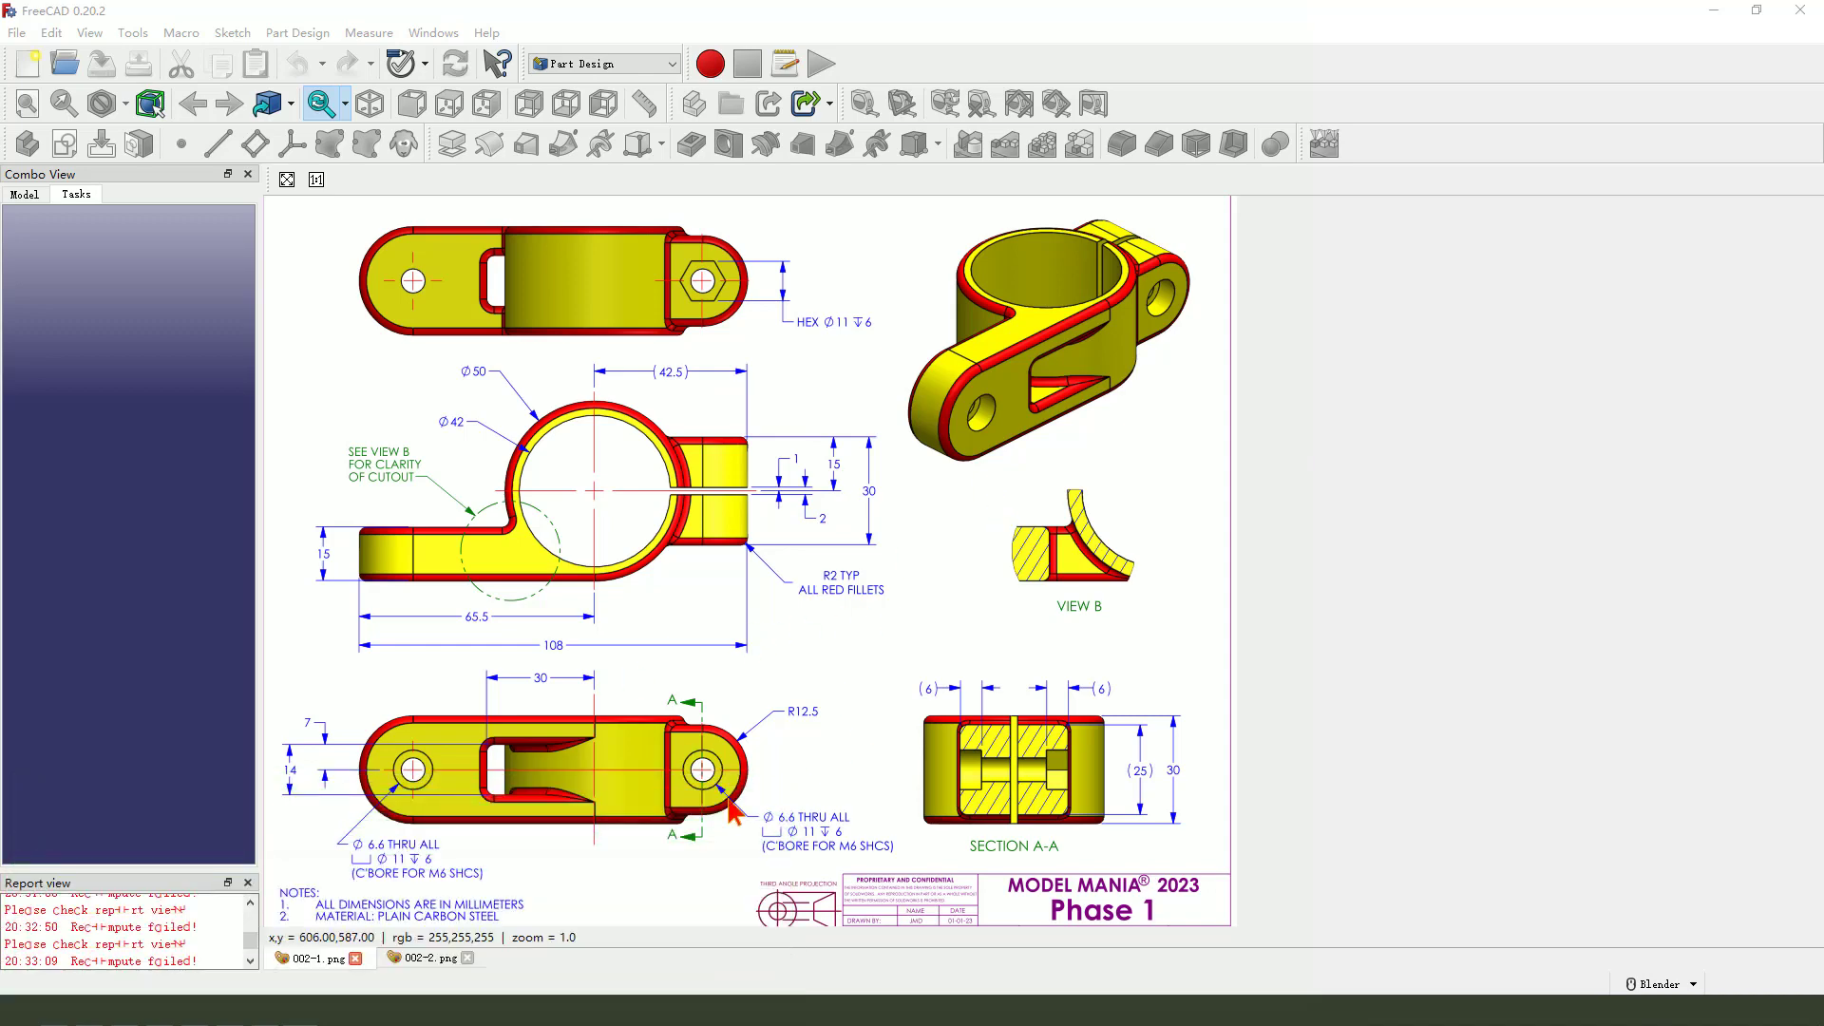
pyautogui.click(424, 957)
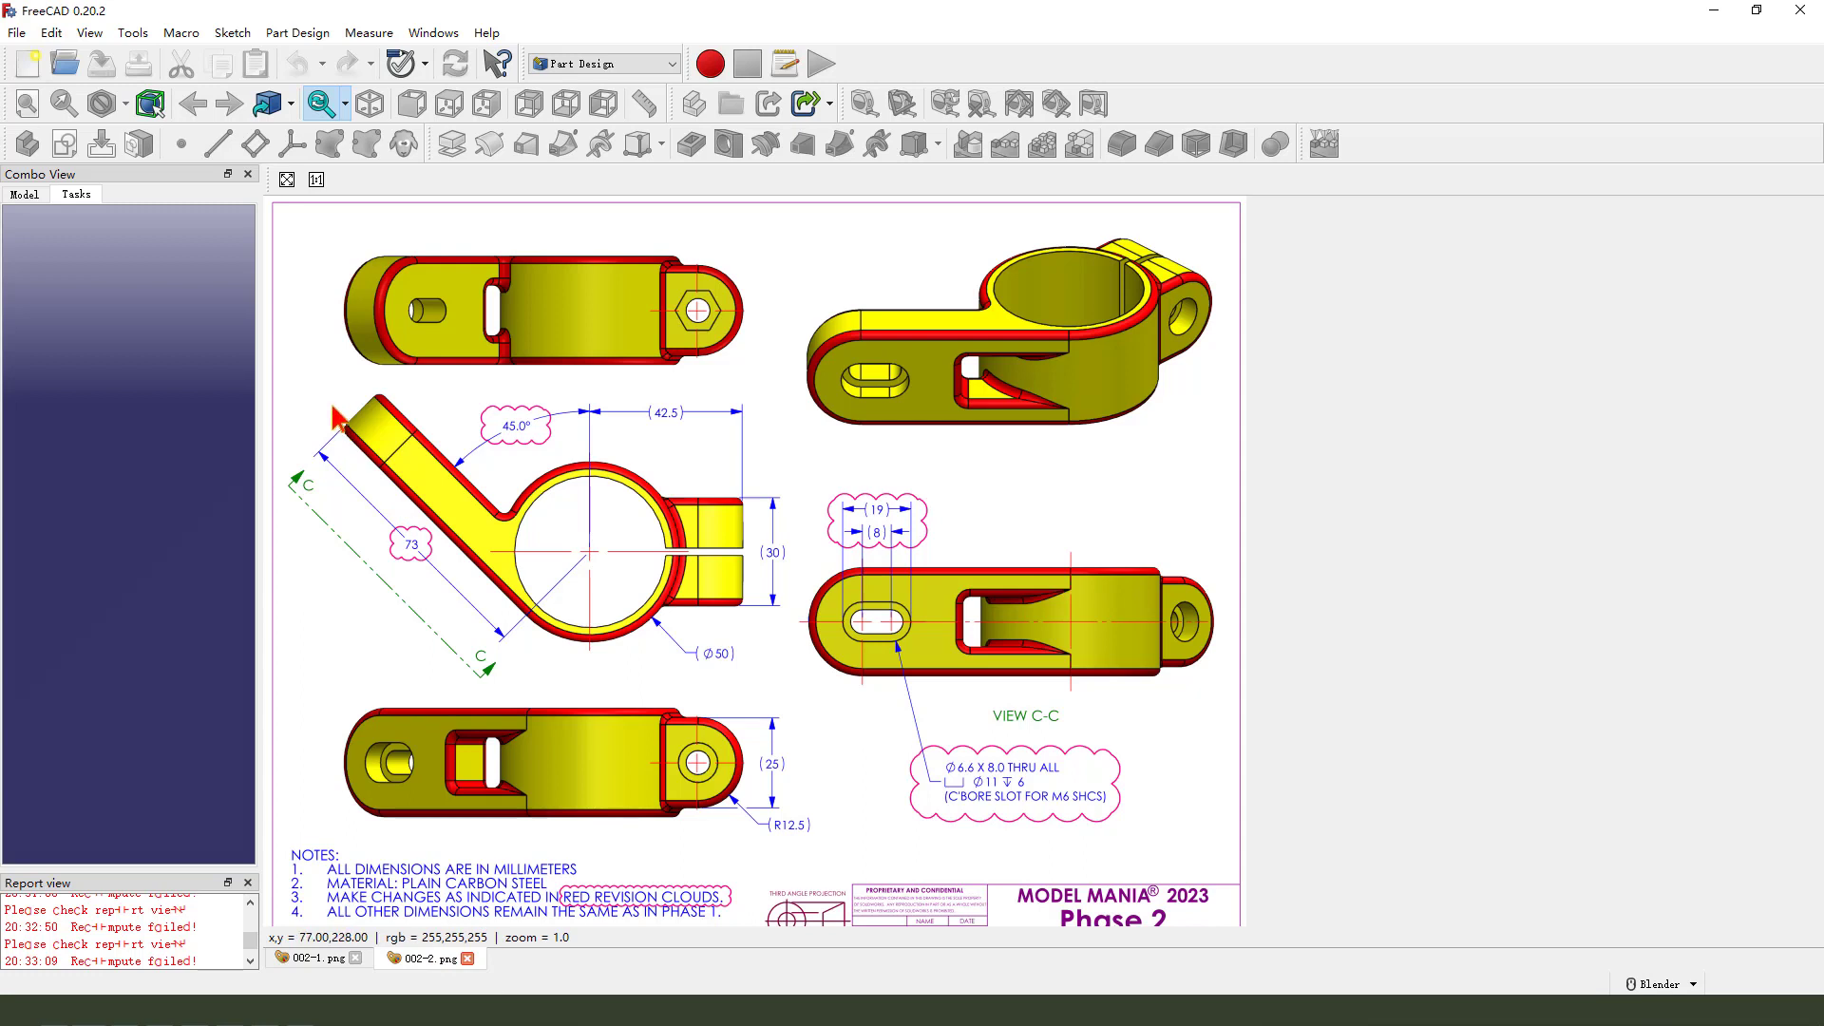
pyautogui.moveTo(324, 391)
pyautogui.mouseDown()
pyautogui.moveTo(737, 403)
pyautogui.moveTo(785, 582)
pyautogui.moveTo(625, 655)
pyautogui.moveTo(318, 523)
pyautogui.moveTo(324, 394)
pyautogui.moveTo(446, 439)
pyautogui.moveTo(510, 489)
pyautogui.moveTo(376, 562)
pyautogui.moveTo(355, 439)
pyautogui.mouseUp()
pyautogui.moveTo(502, 450); pyautogui.dragTo(551, 439)
pyautogui.moveTo(398, 516)
pyautogui.mouseDown()
pyautogui.moveTo(384, 552)
pyautogui.moveTo(414, 493)
pyautogui.mouseUp()
pyautogui.moveTo(403, 587); pyautogui.dragTo(461, 582)
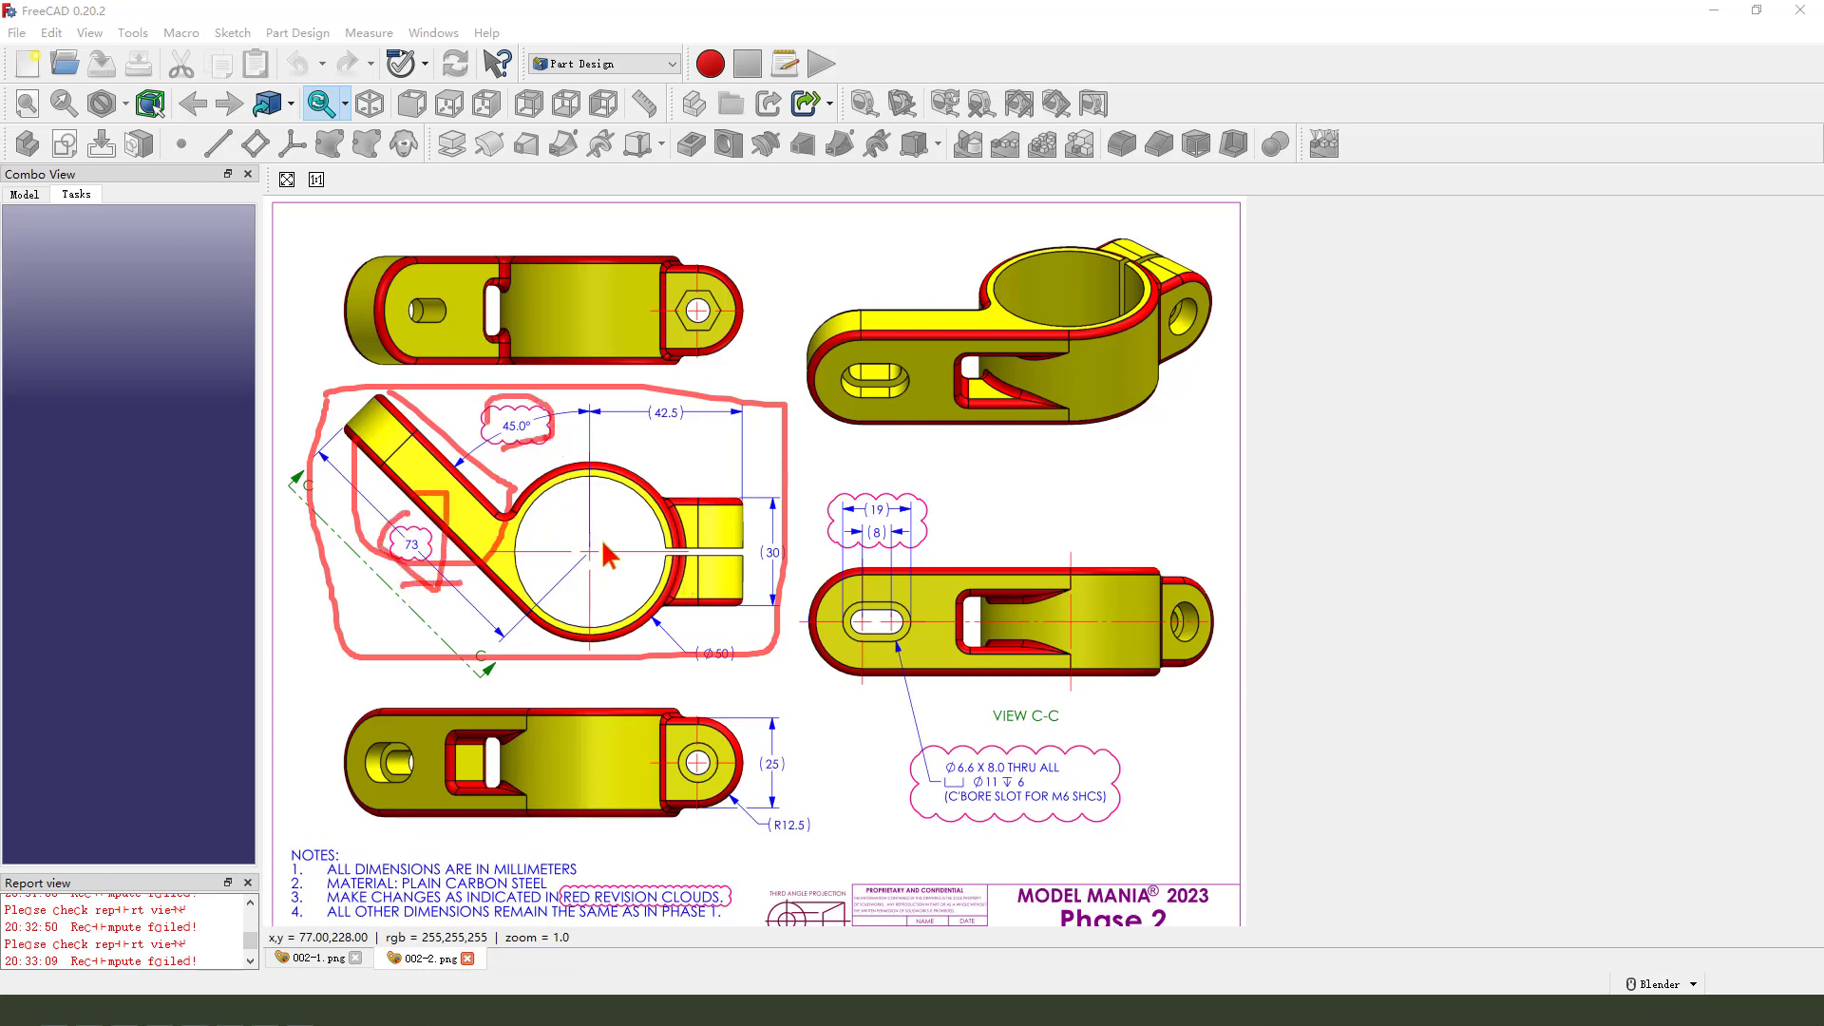
pyautogui.press('Escape')
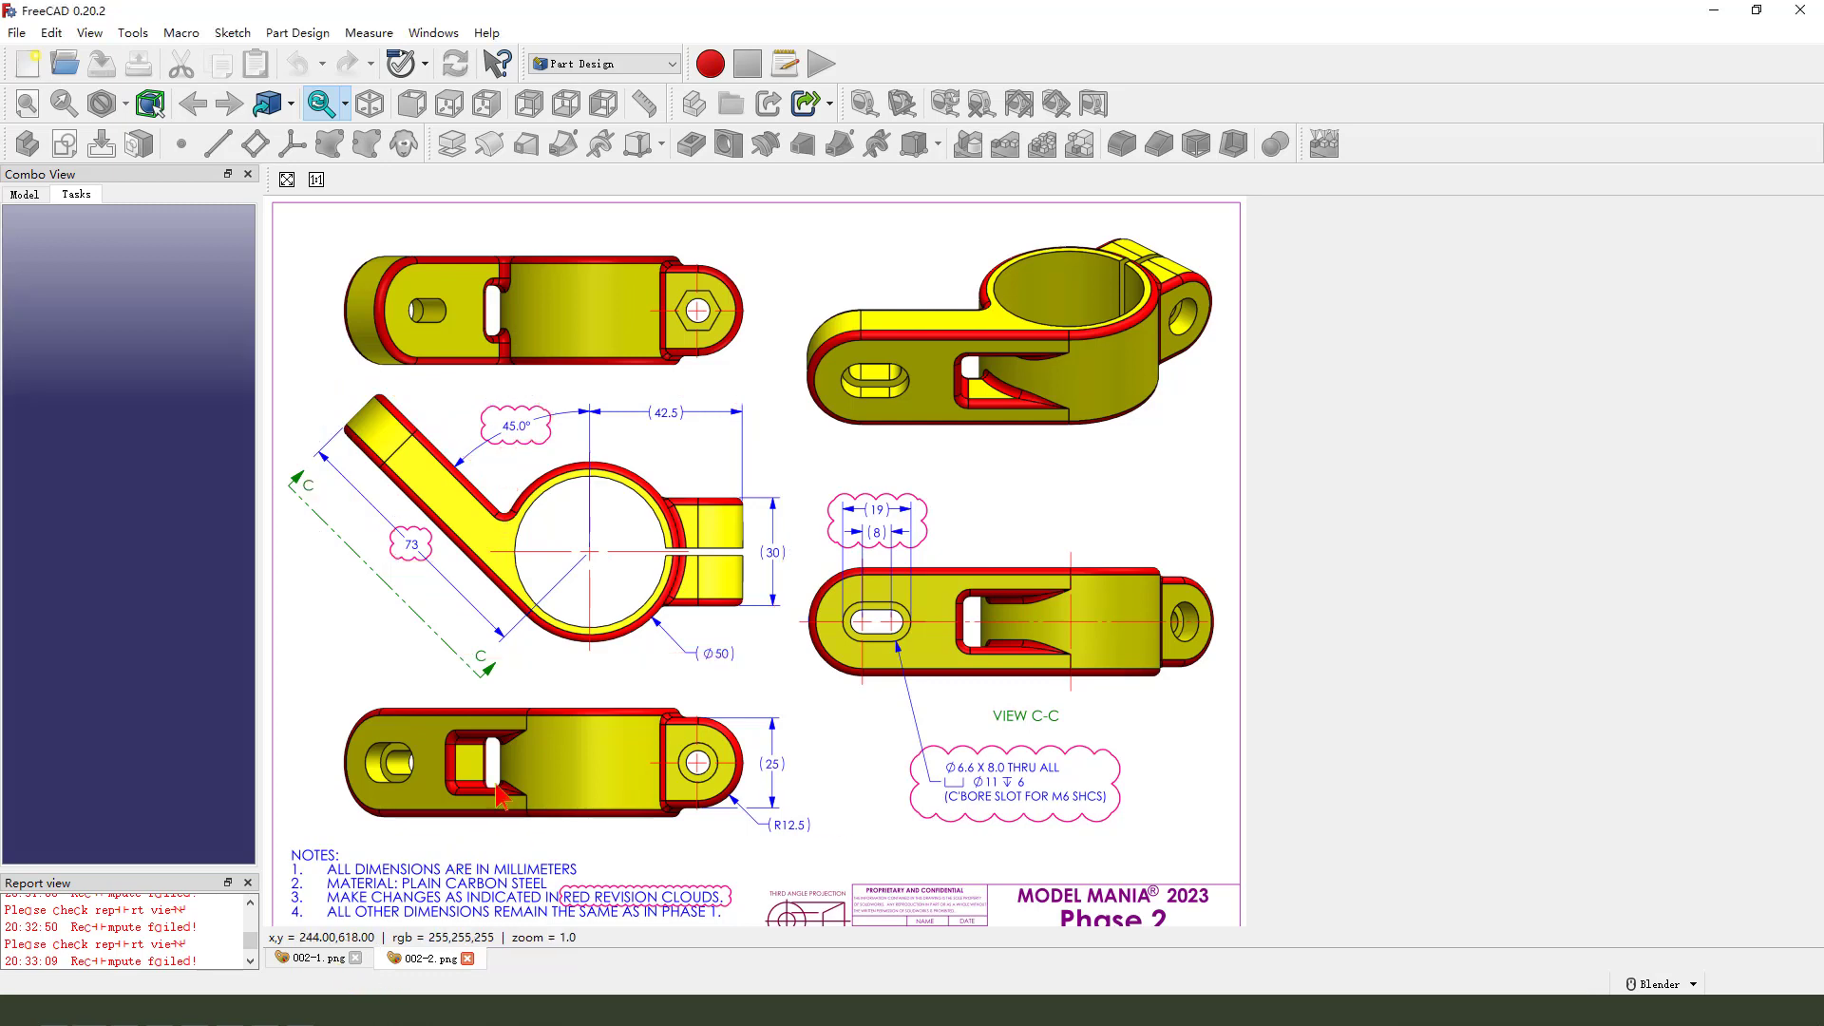
pyautogui.click(324, 959)
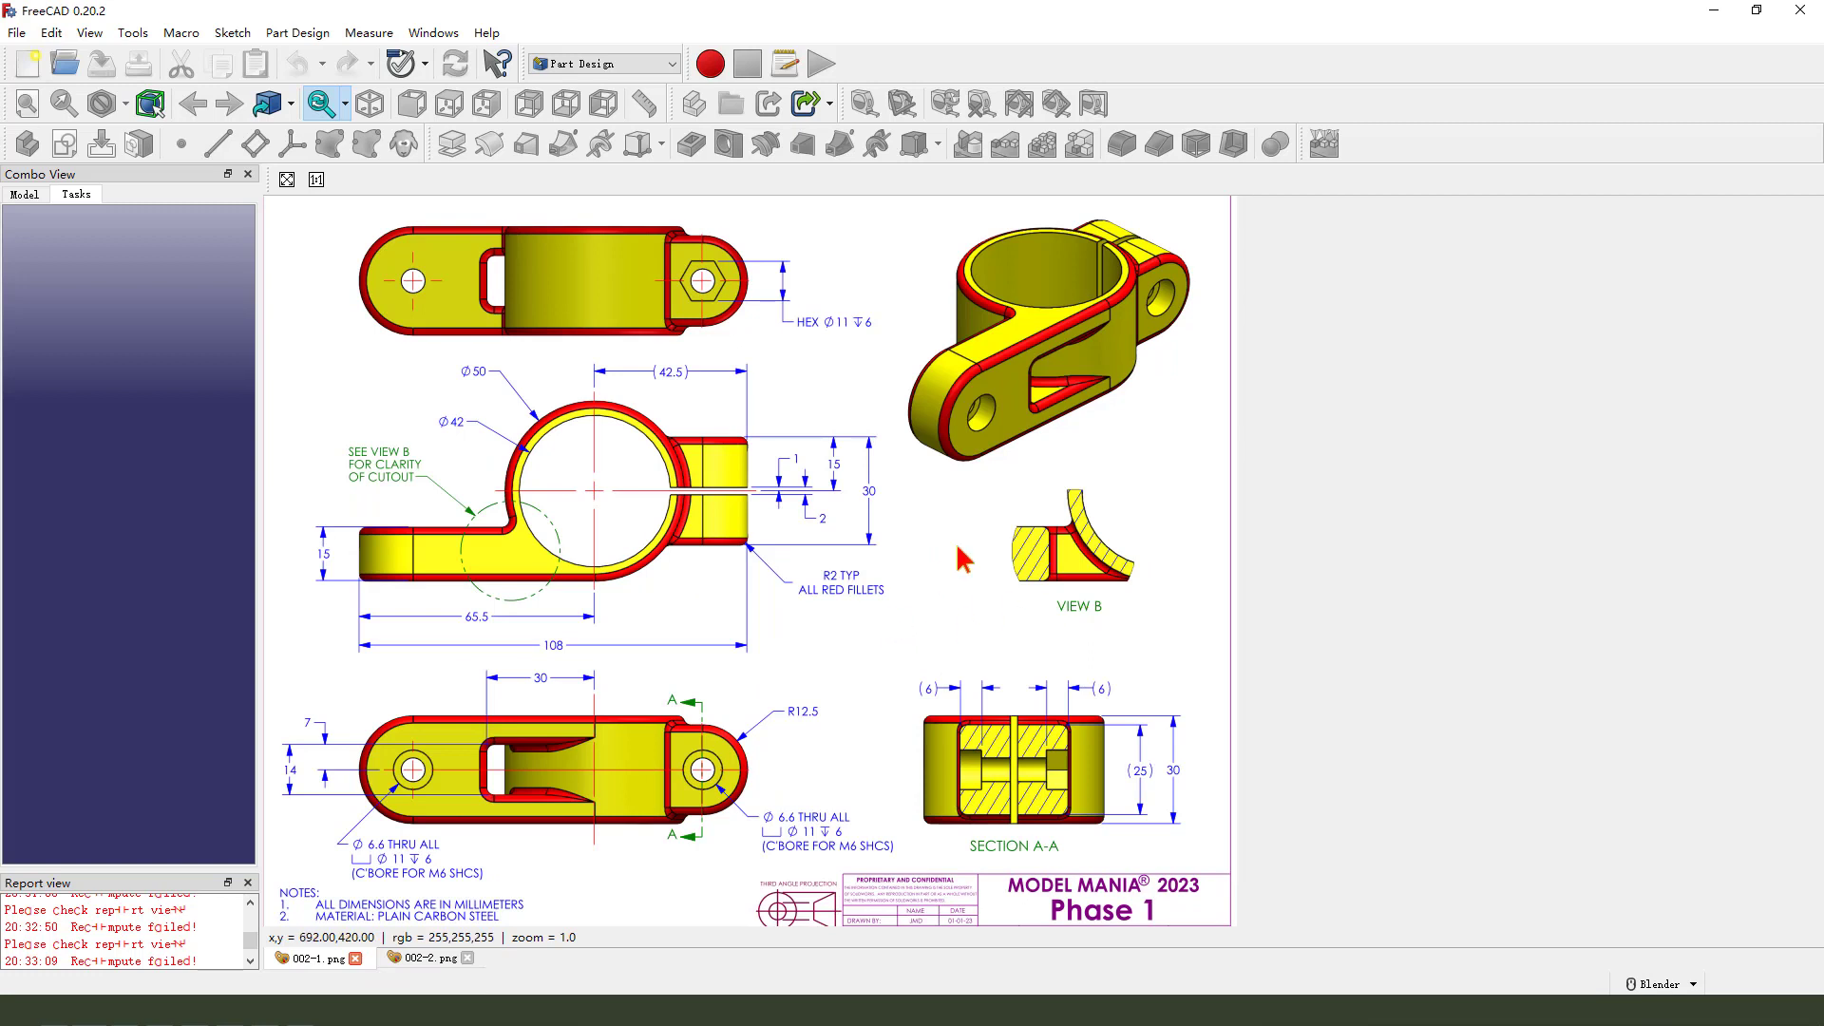
pyautogui.moveTo(995, 503)
pyautogui.mouseDown()
pyautogui.moveTo(1038, 232)
pyautogui.moveTo(1009, 487)
pyautogui.moveTo(1105, 491)
pyautogui.mouseUp()
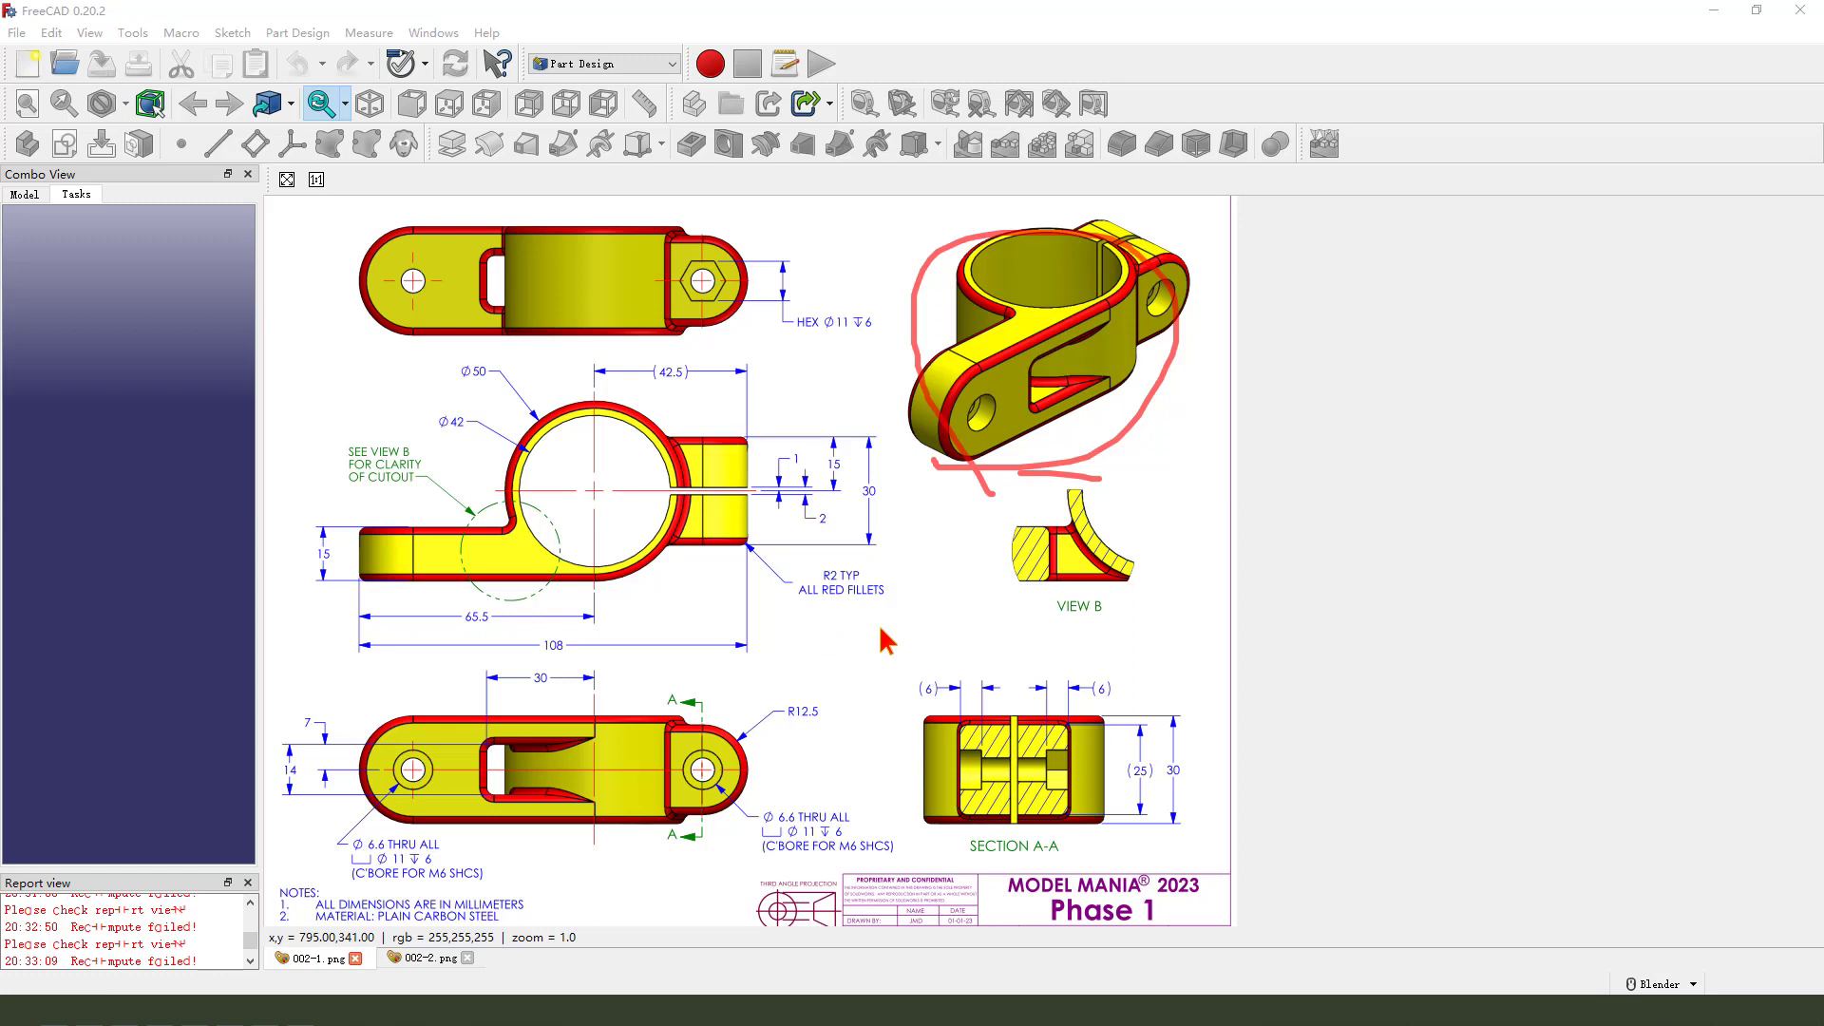
pyautogui.press('Escape')
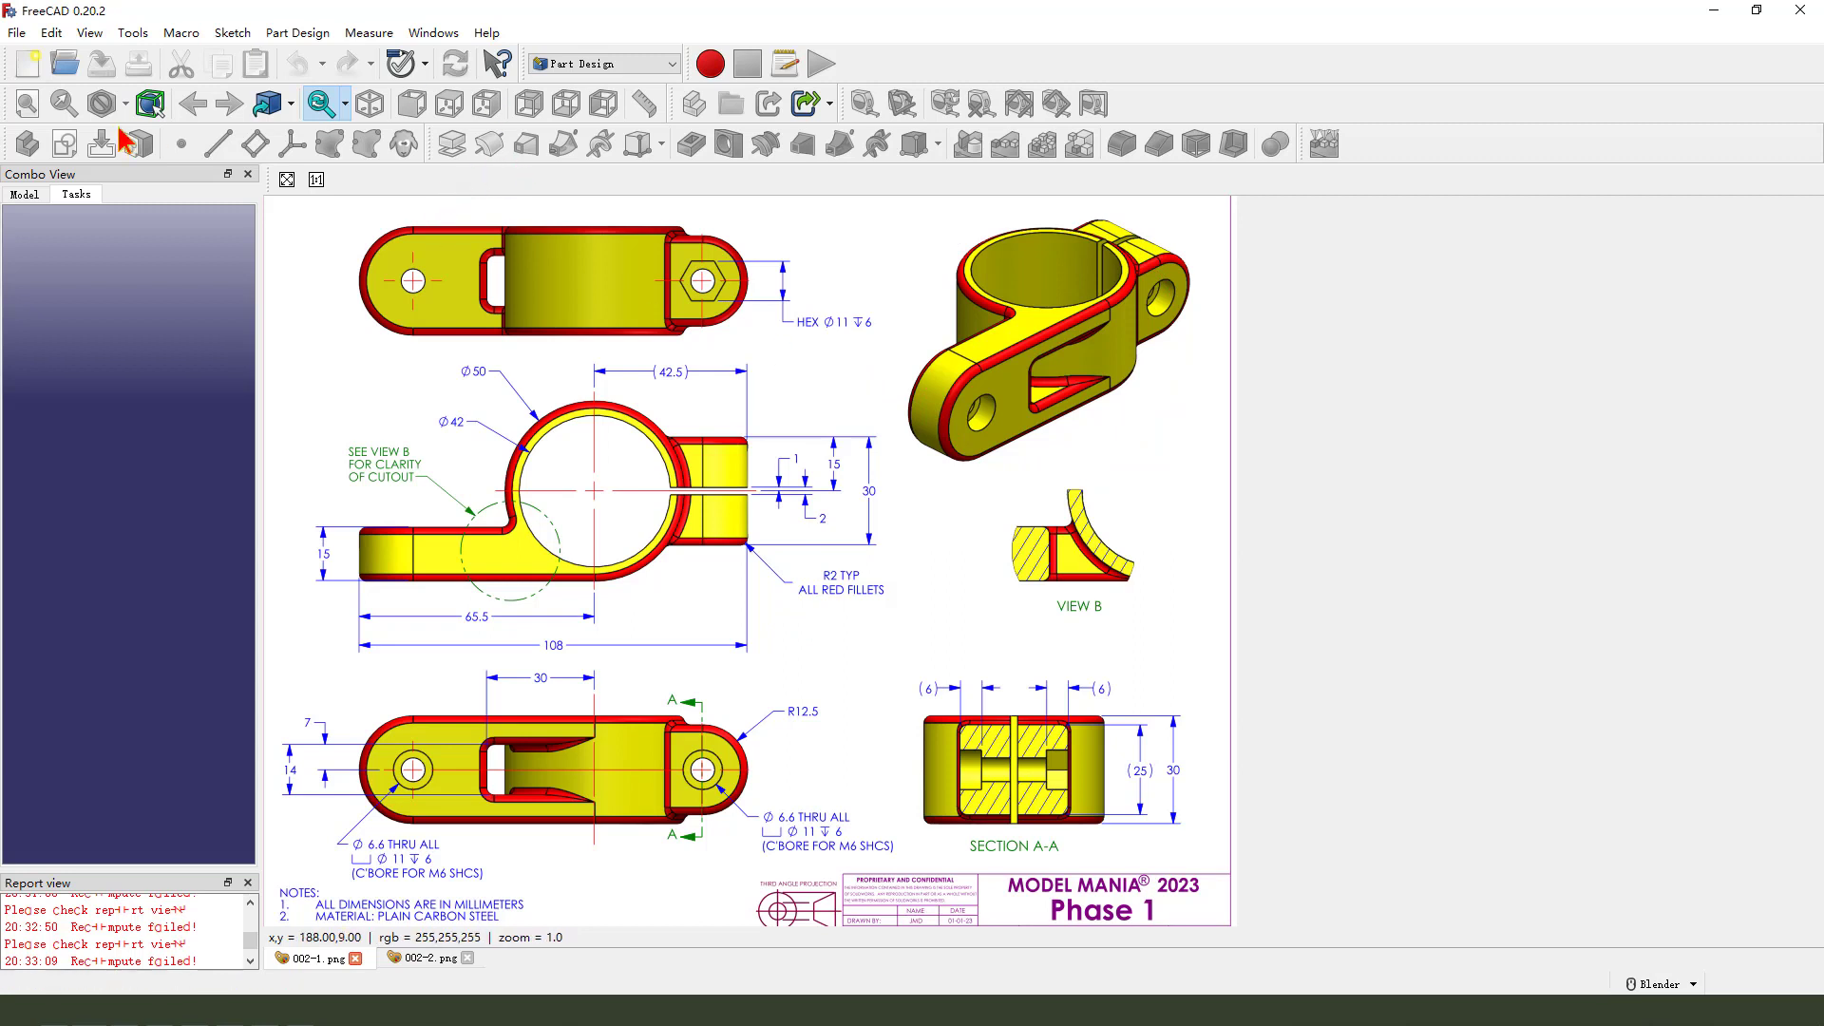
# Create a new document and tile it beside a full-height 002-1.png drawing, with 002-2.png minimized
pyautogui.click(30, 63)
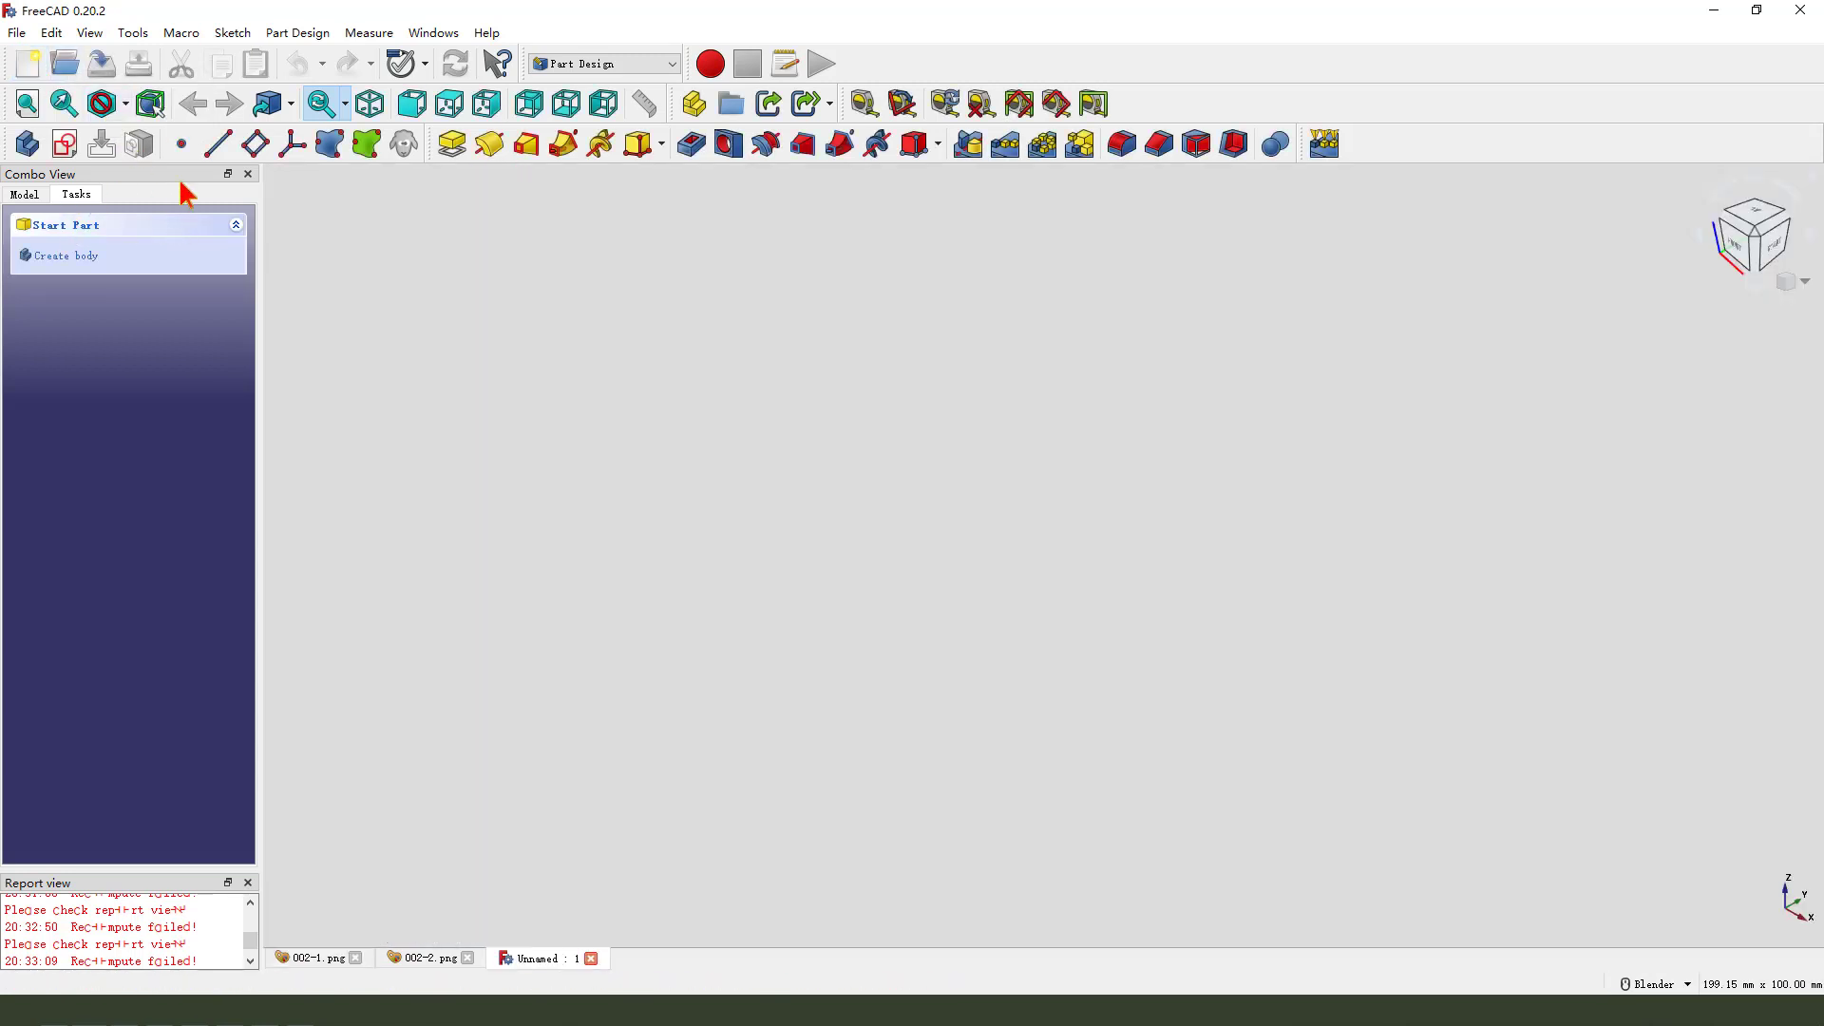
pyautogui.click(434, 32)
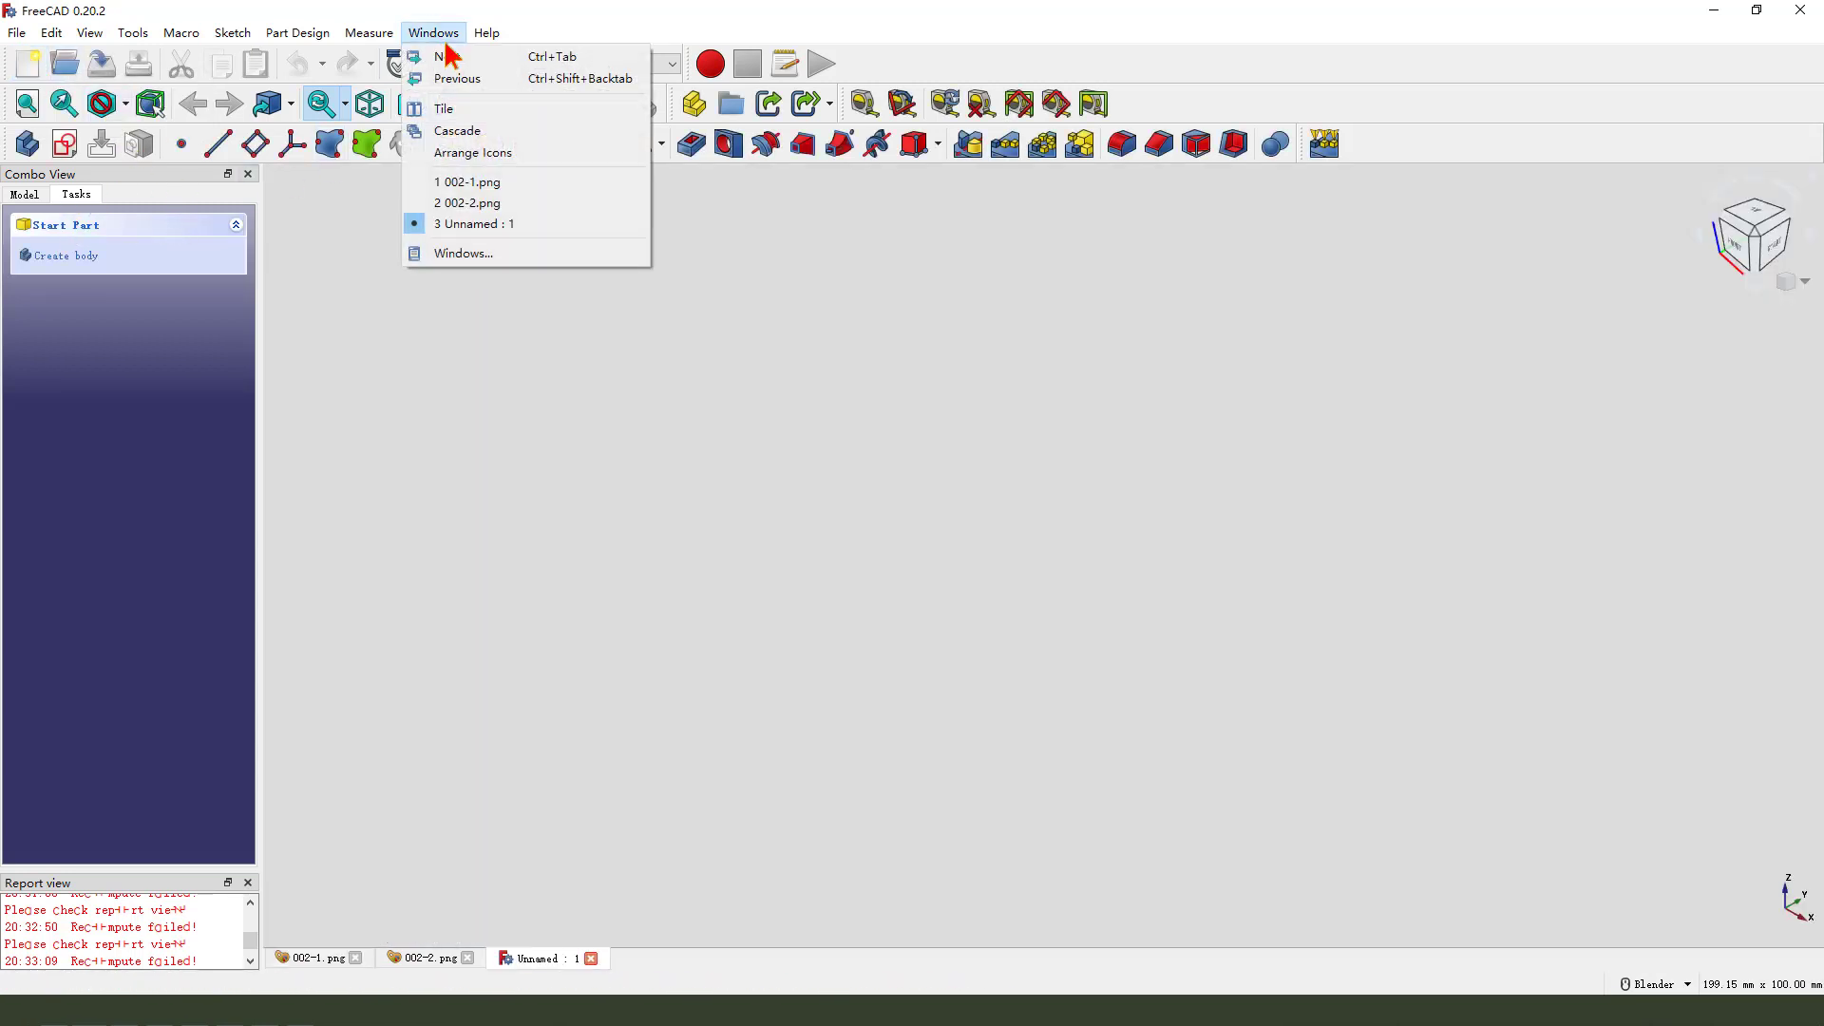
pyautogui.click(472, 108)
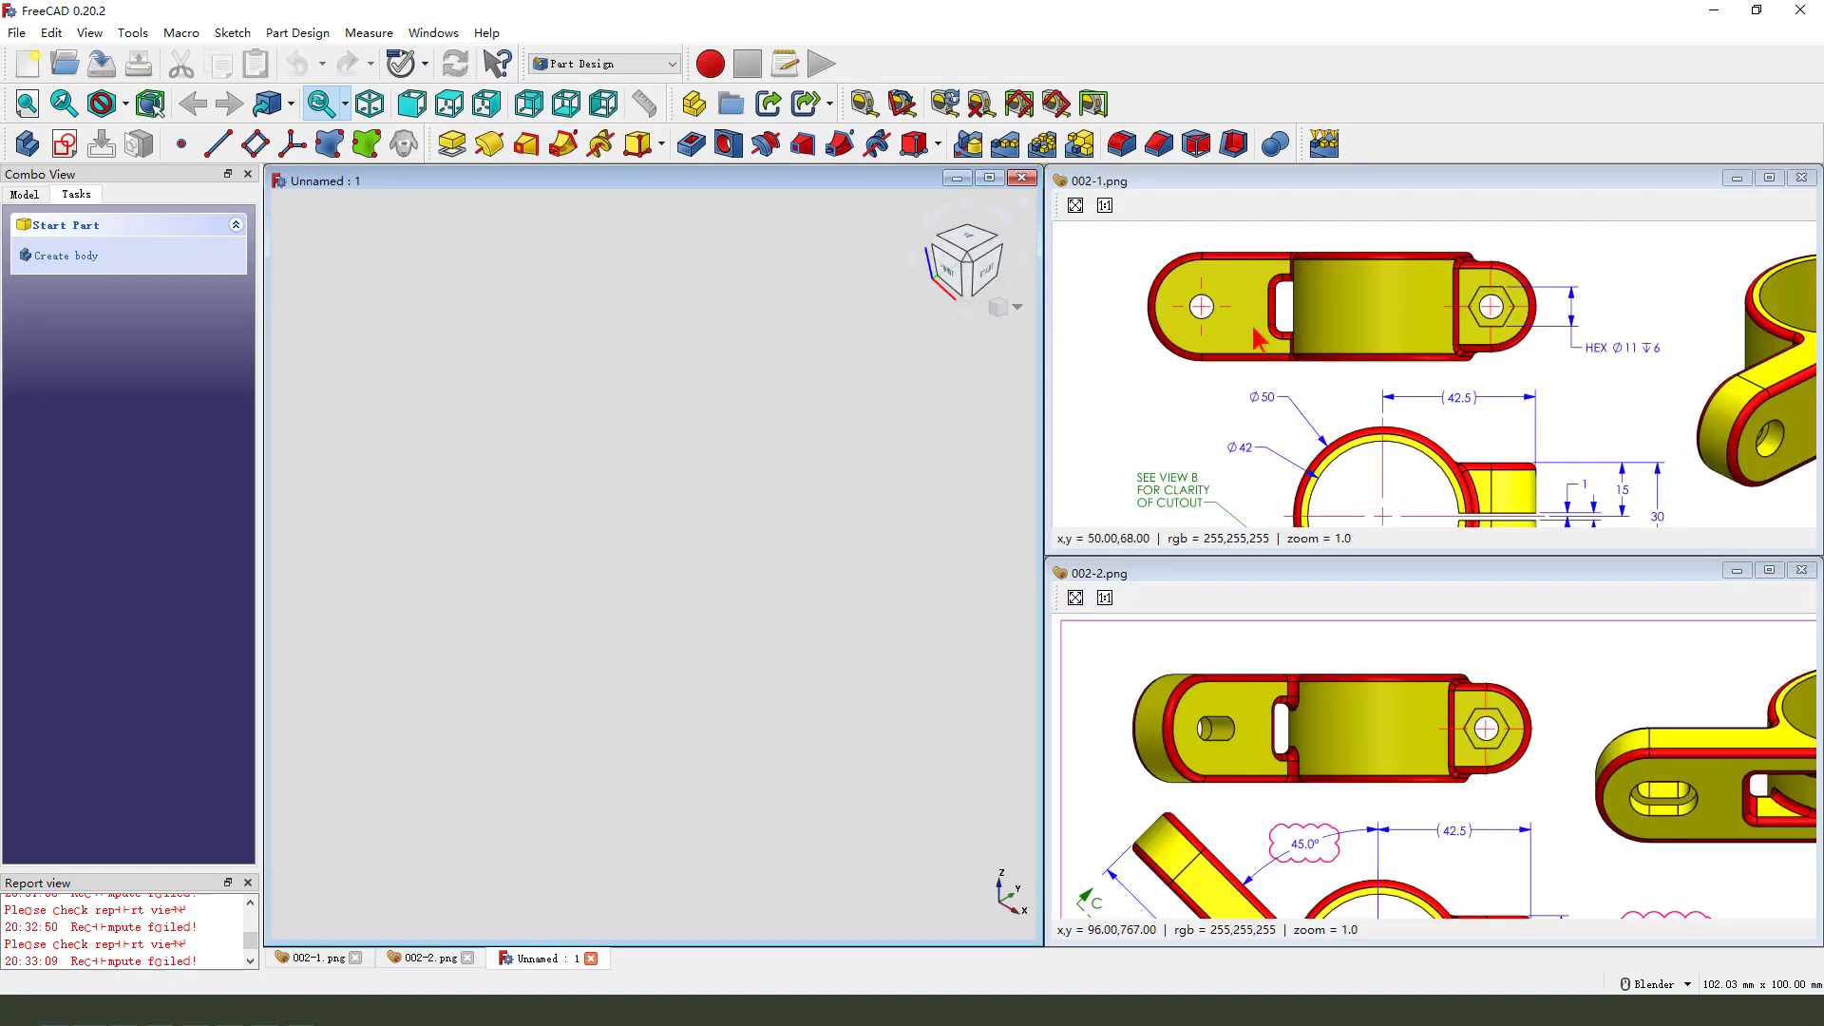
pyautogui.click(1736, 571)
pyautogui.moveTo(1687, 553); pyautogui.dragTo(1676, 943)
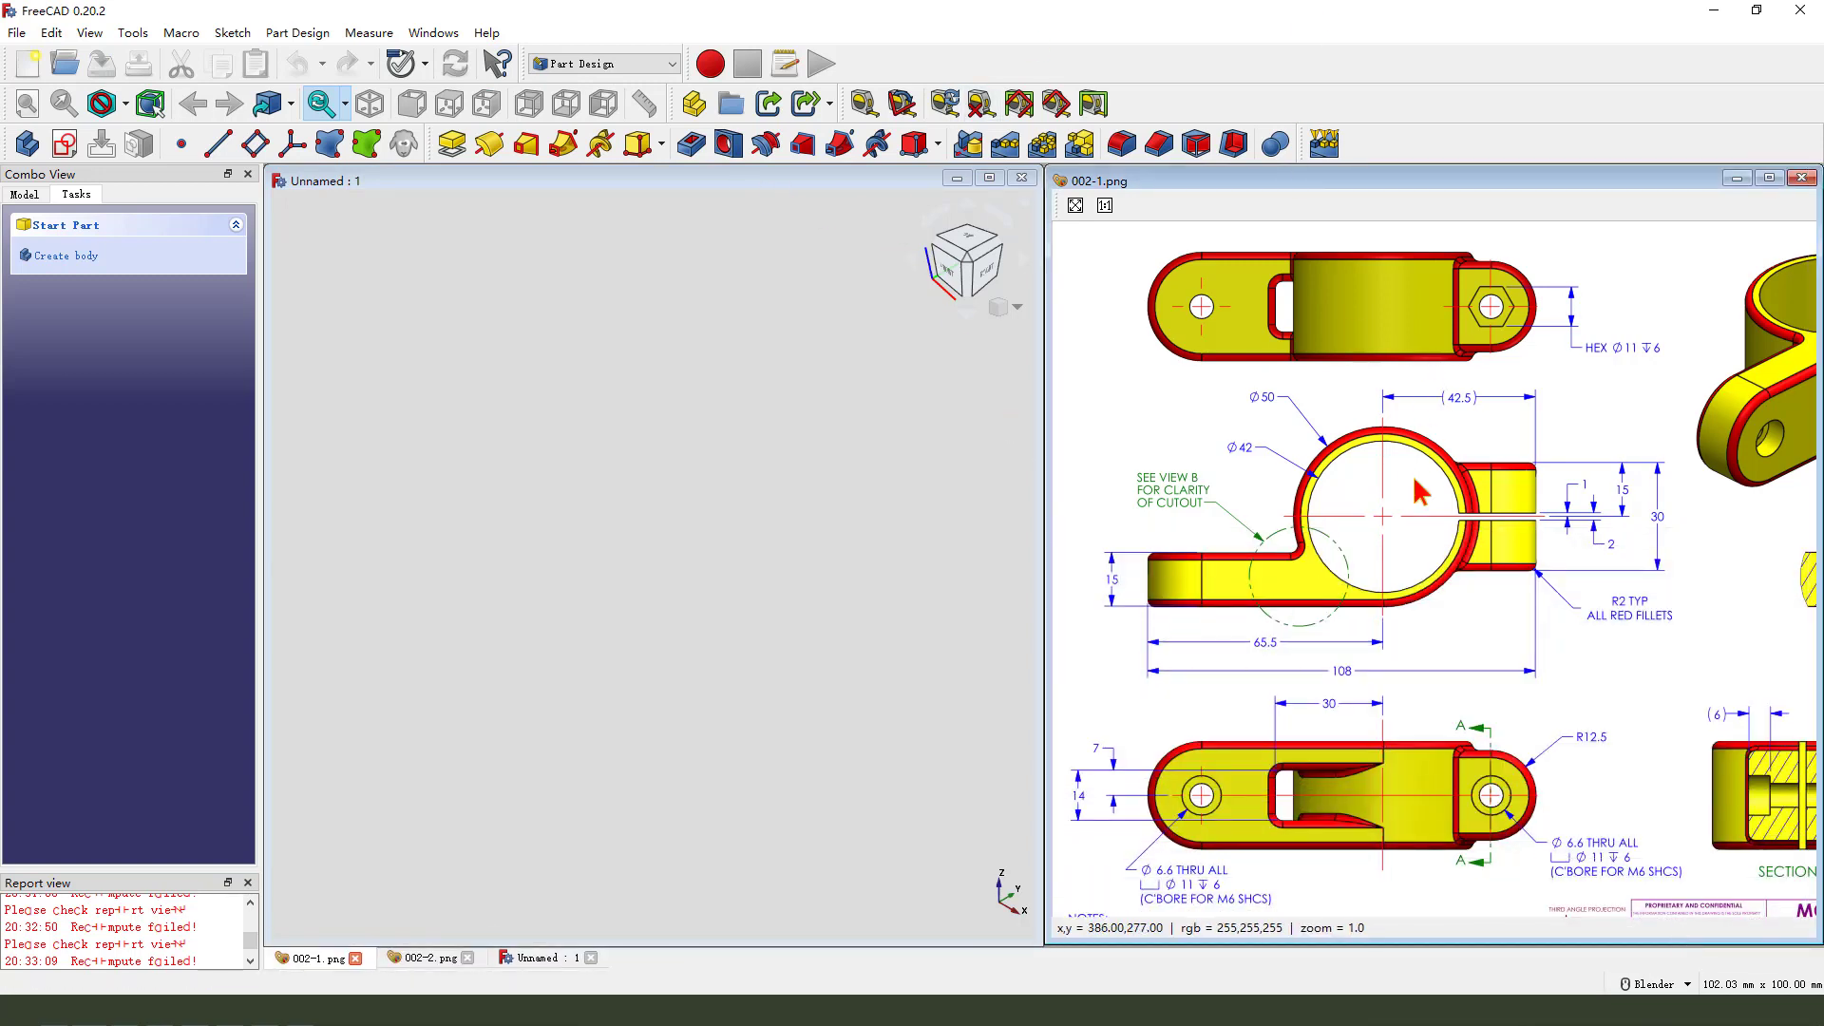
pyautogui.moveTo(1323, 602); pyautogui.dragTo(1349, 535)
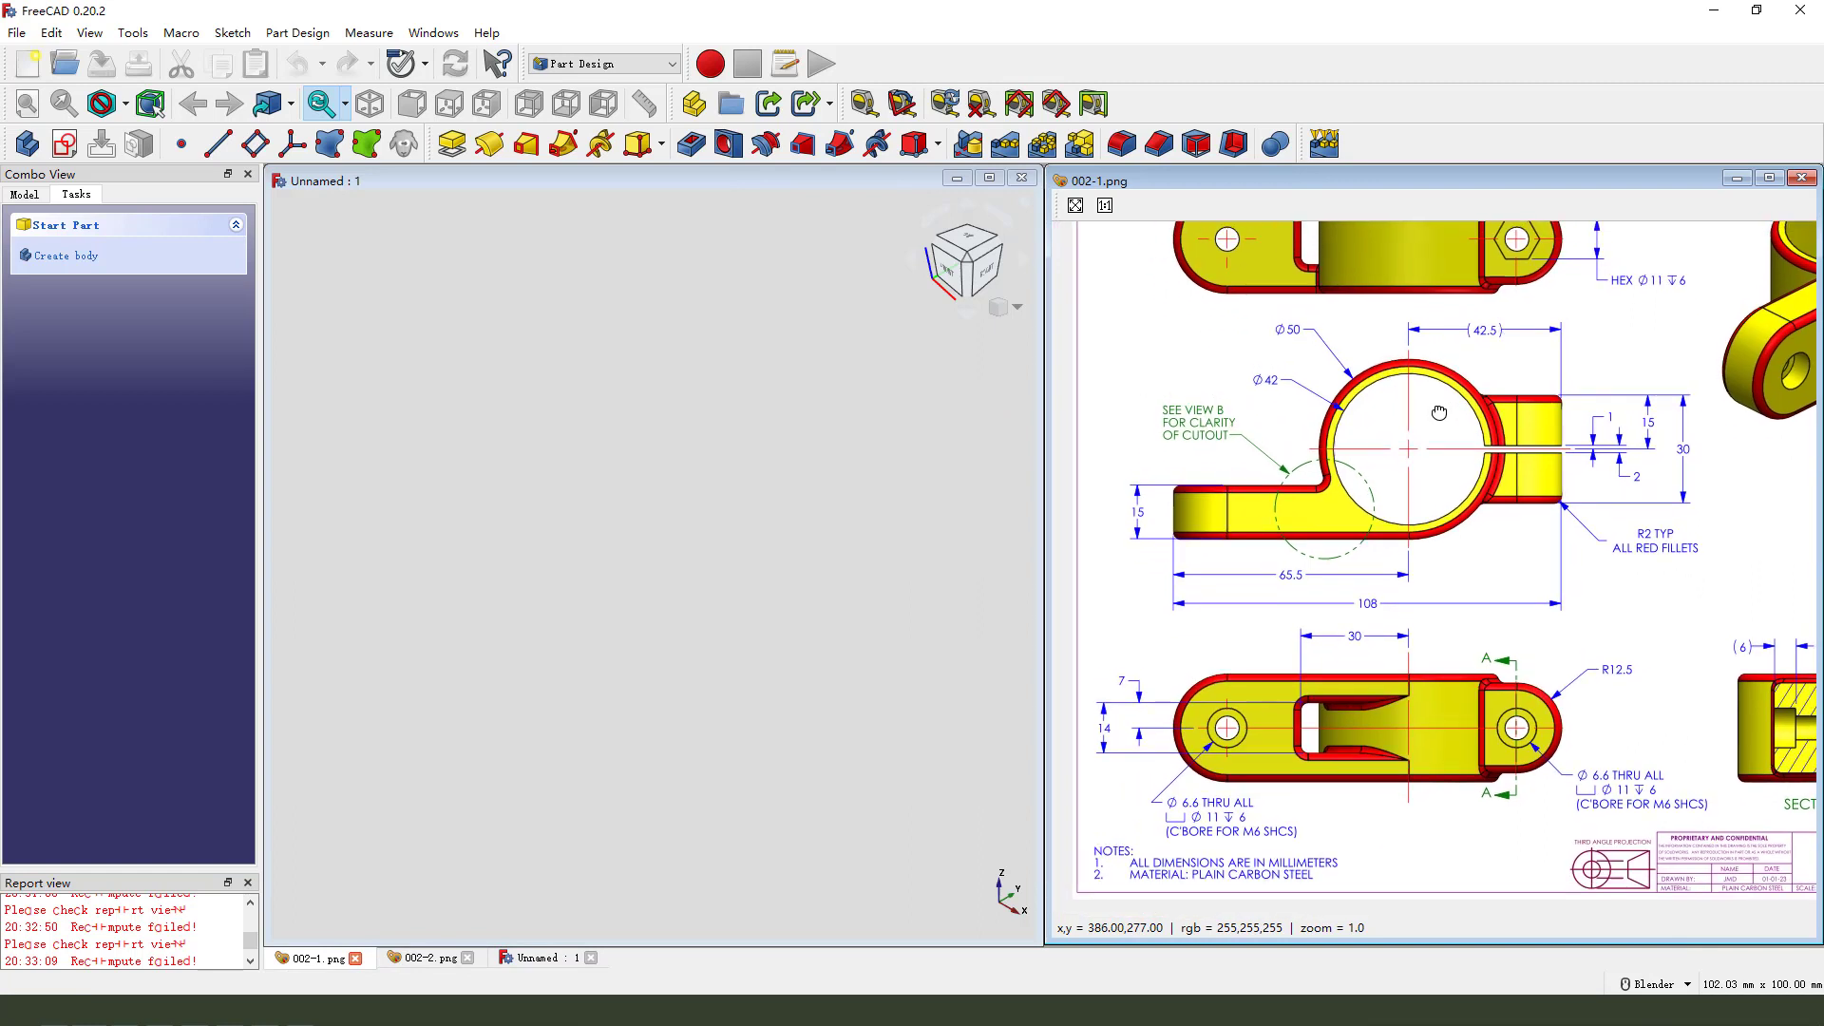
# Create a body and start a new sketch on its XY plane for the 50 mm ring profile
pyautogui.click(26, 144)
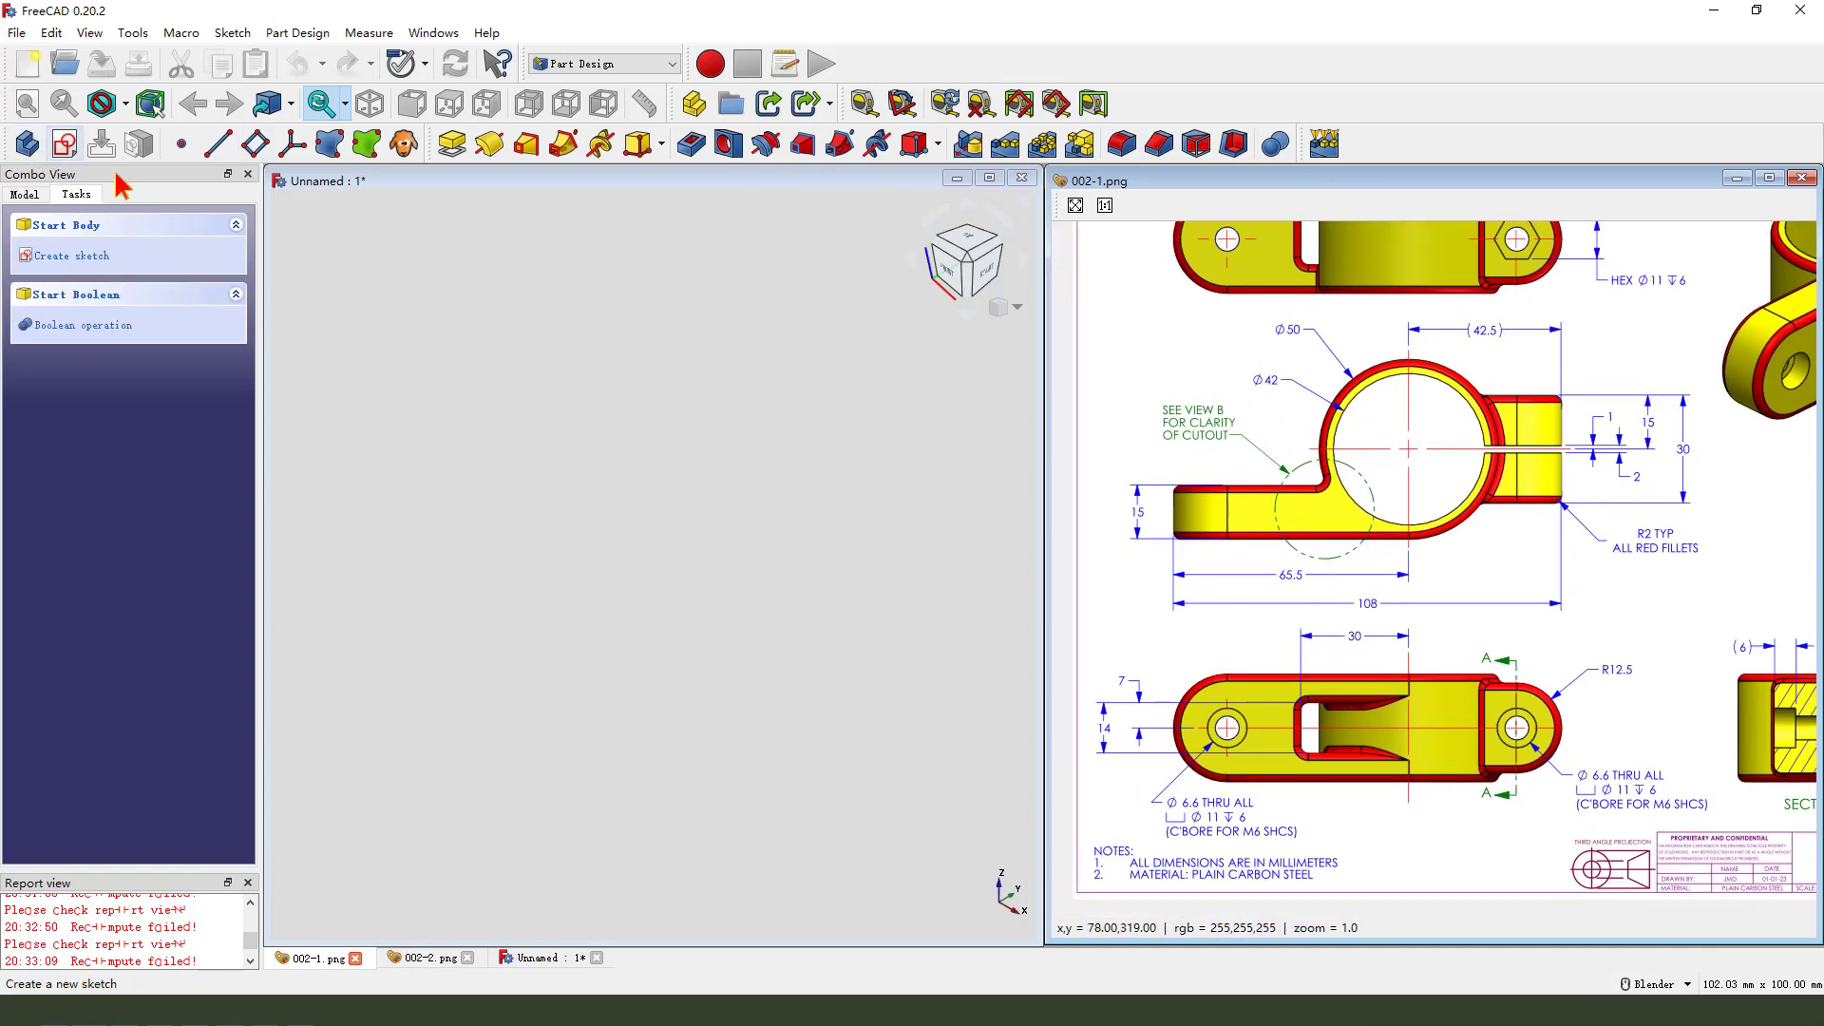
pyautogui.click(65, 143)
pyautogui.moveTo(1433, 590); pyautogui.dragTo(1445, 649)
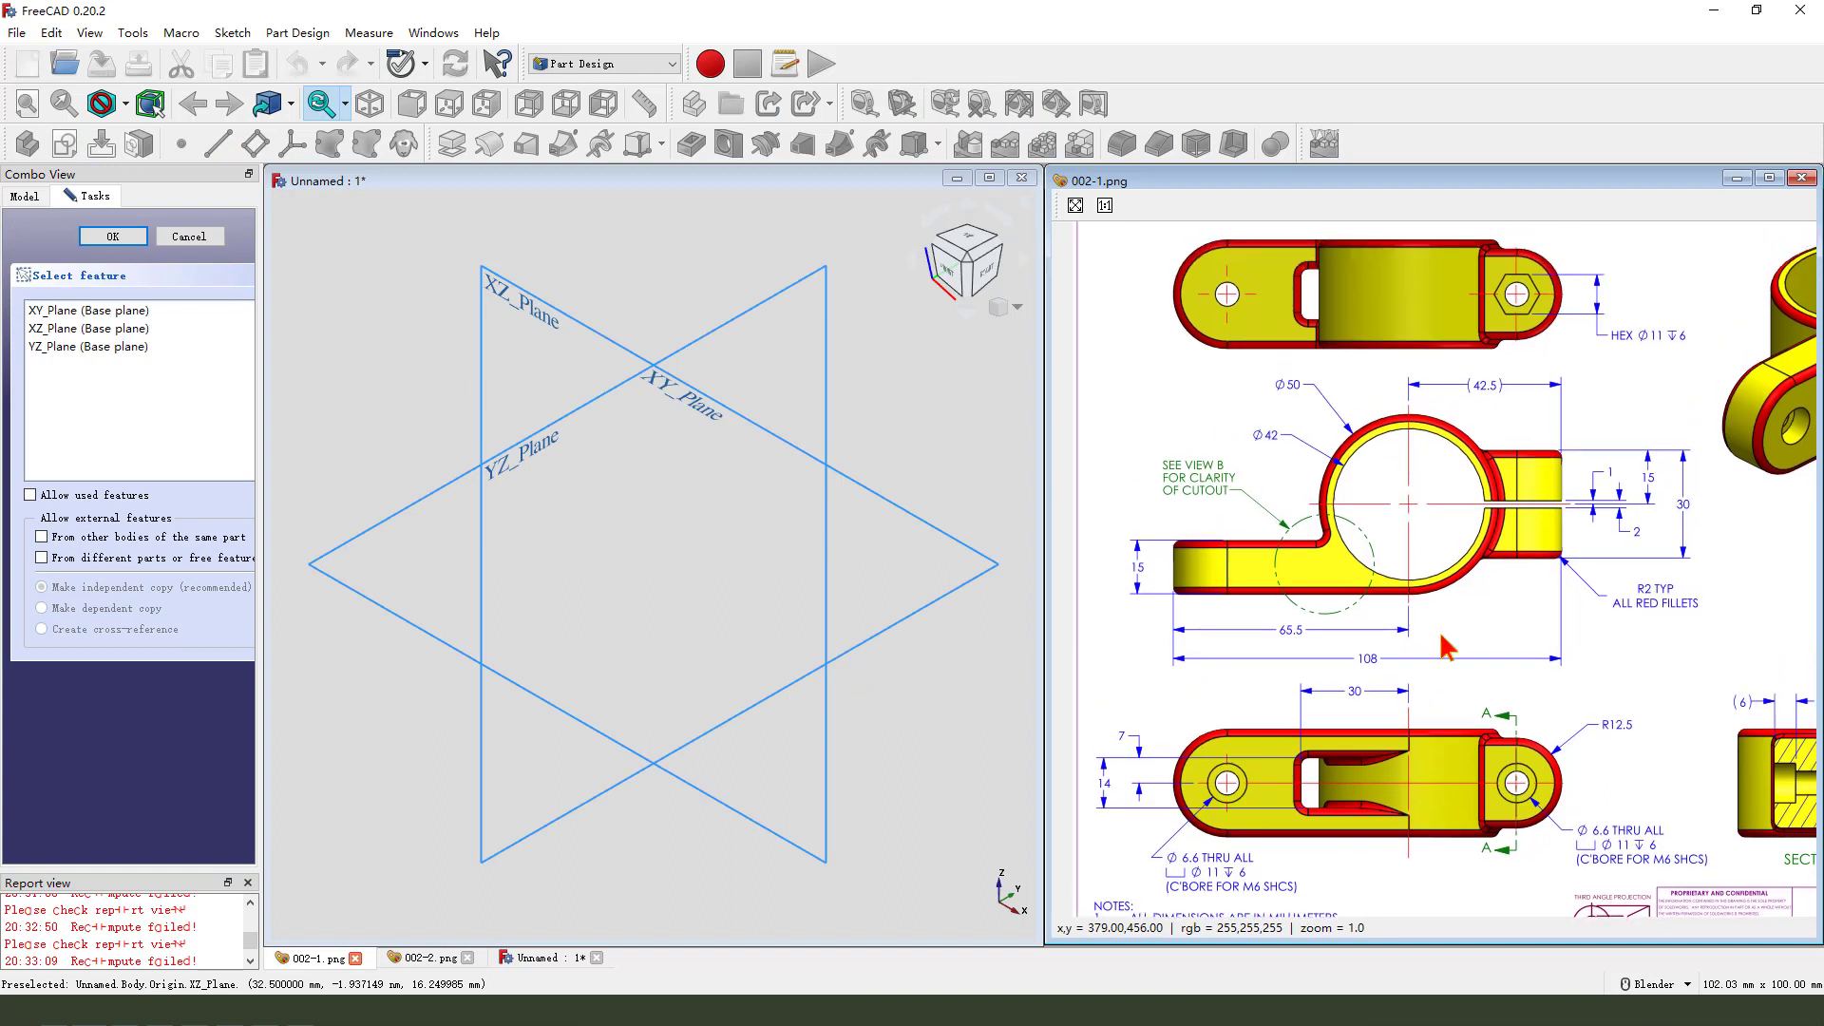
pyautogui.hotkey('ctrl', '2')
pyautogui.moveTo(1315, 379)
pyautogui.mouseDown()
pyautogui.moveTo(1304, 395)
pyautogui.moveTo(1295, 363)
pyautogui.mouseUp()
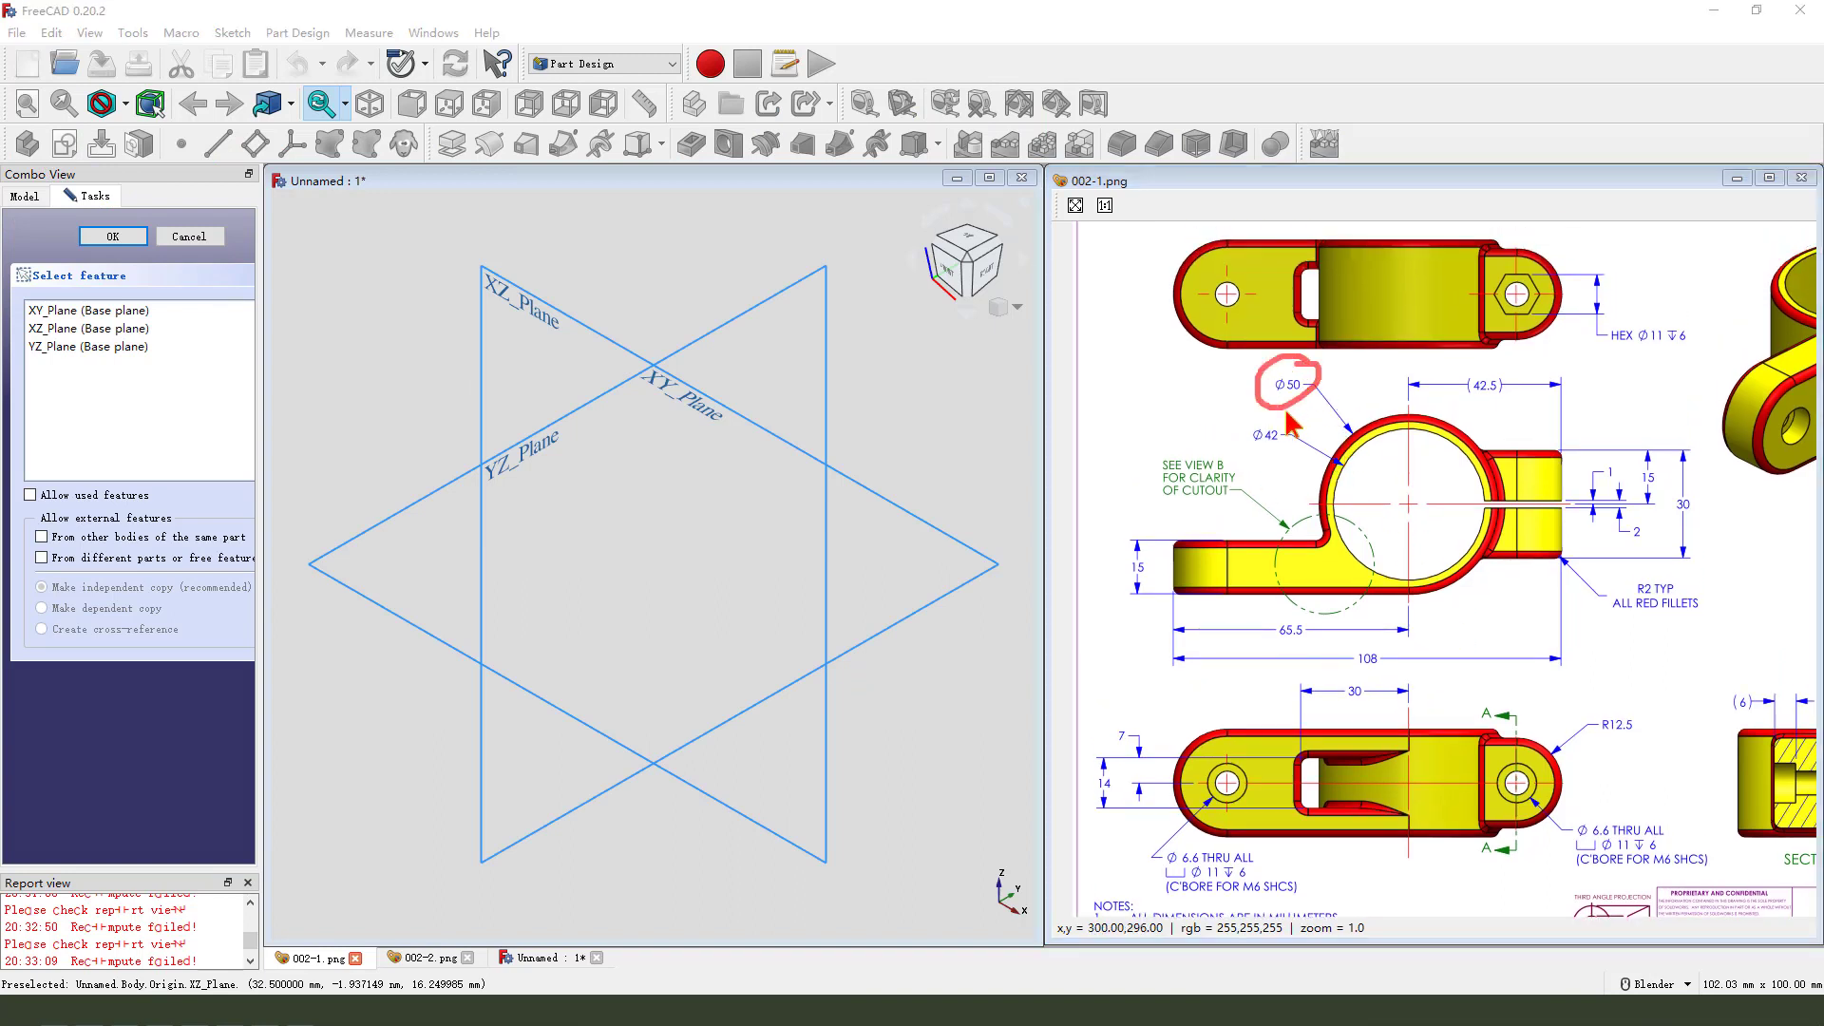
pyautogui.moveTo(1330, 454)
pyautogui.mouseDown()
pyautogui.moveTo(1360, 423)
pyautogui.moveTo(1518, 537)
pyautogui.moveTo(1305, 528)
pyautogui.moveTo(1489, 486)
pyautogui.mouseUp()
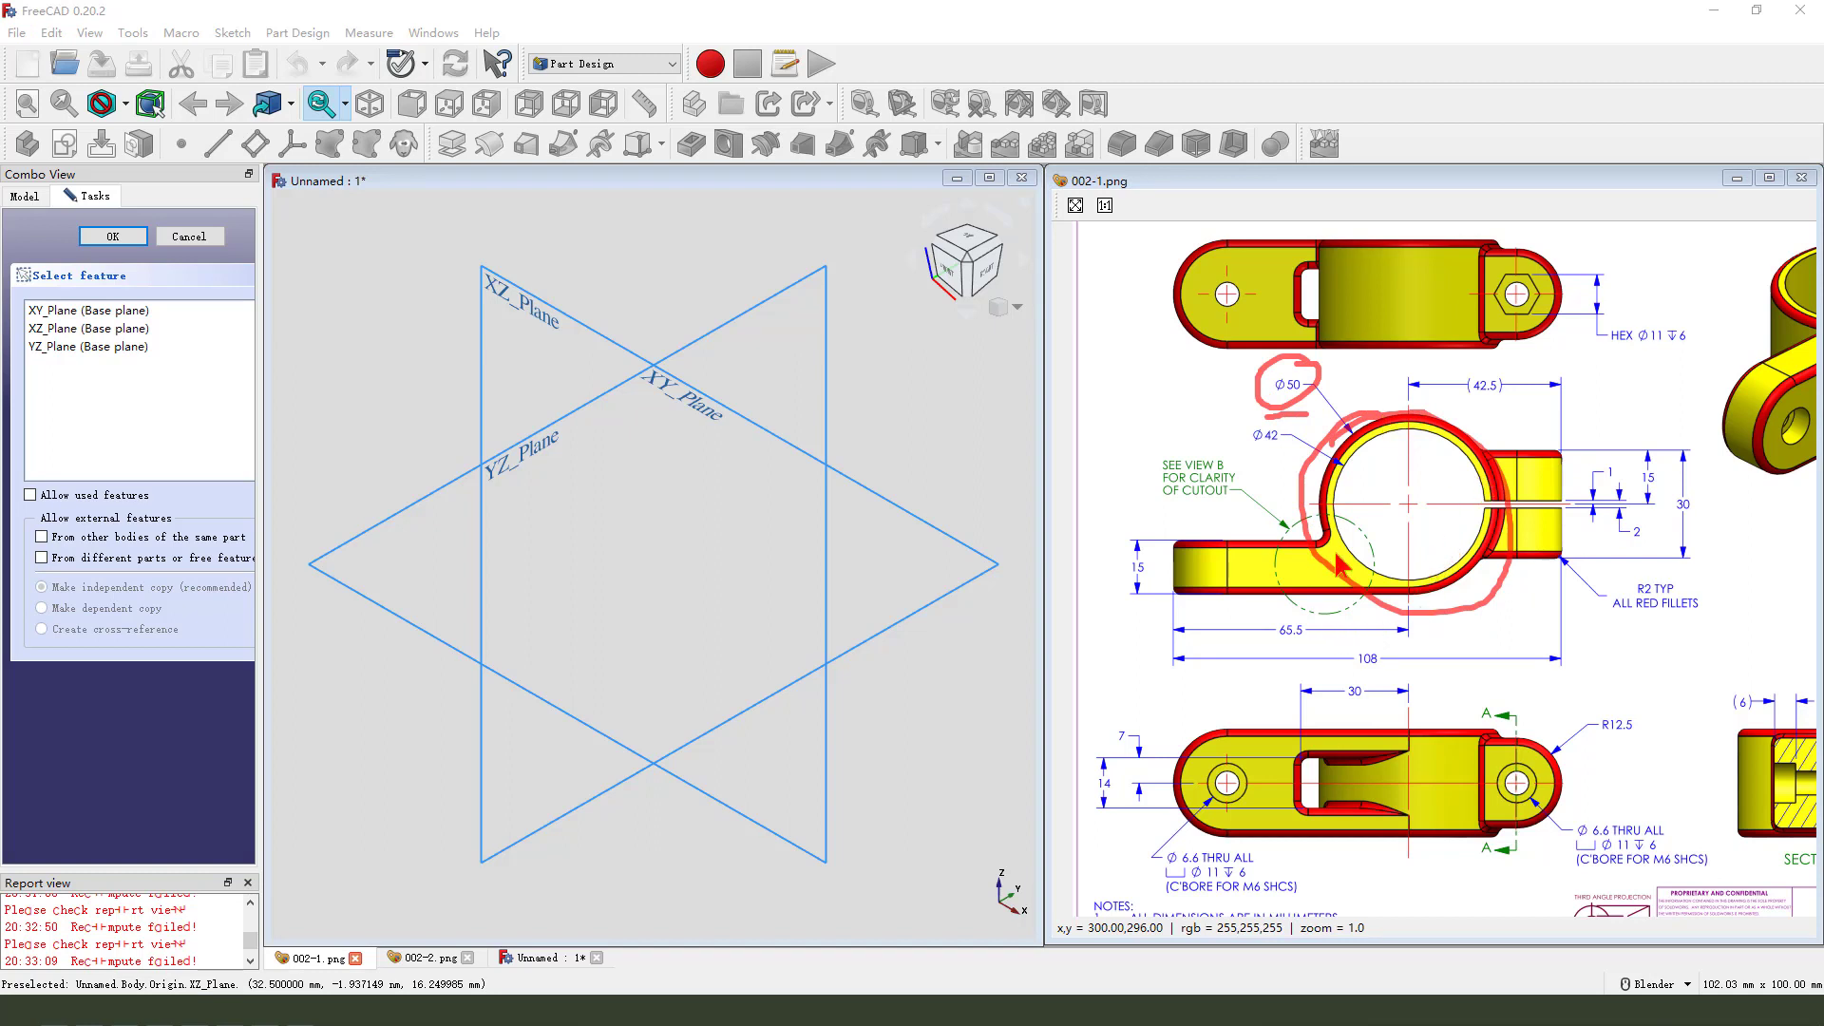
pyautogui.press('Escape')
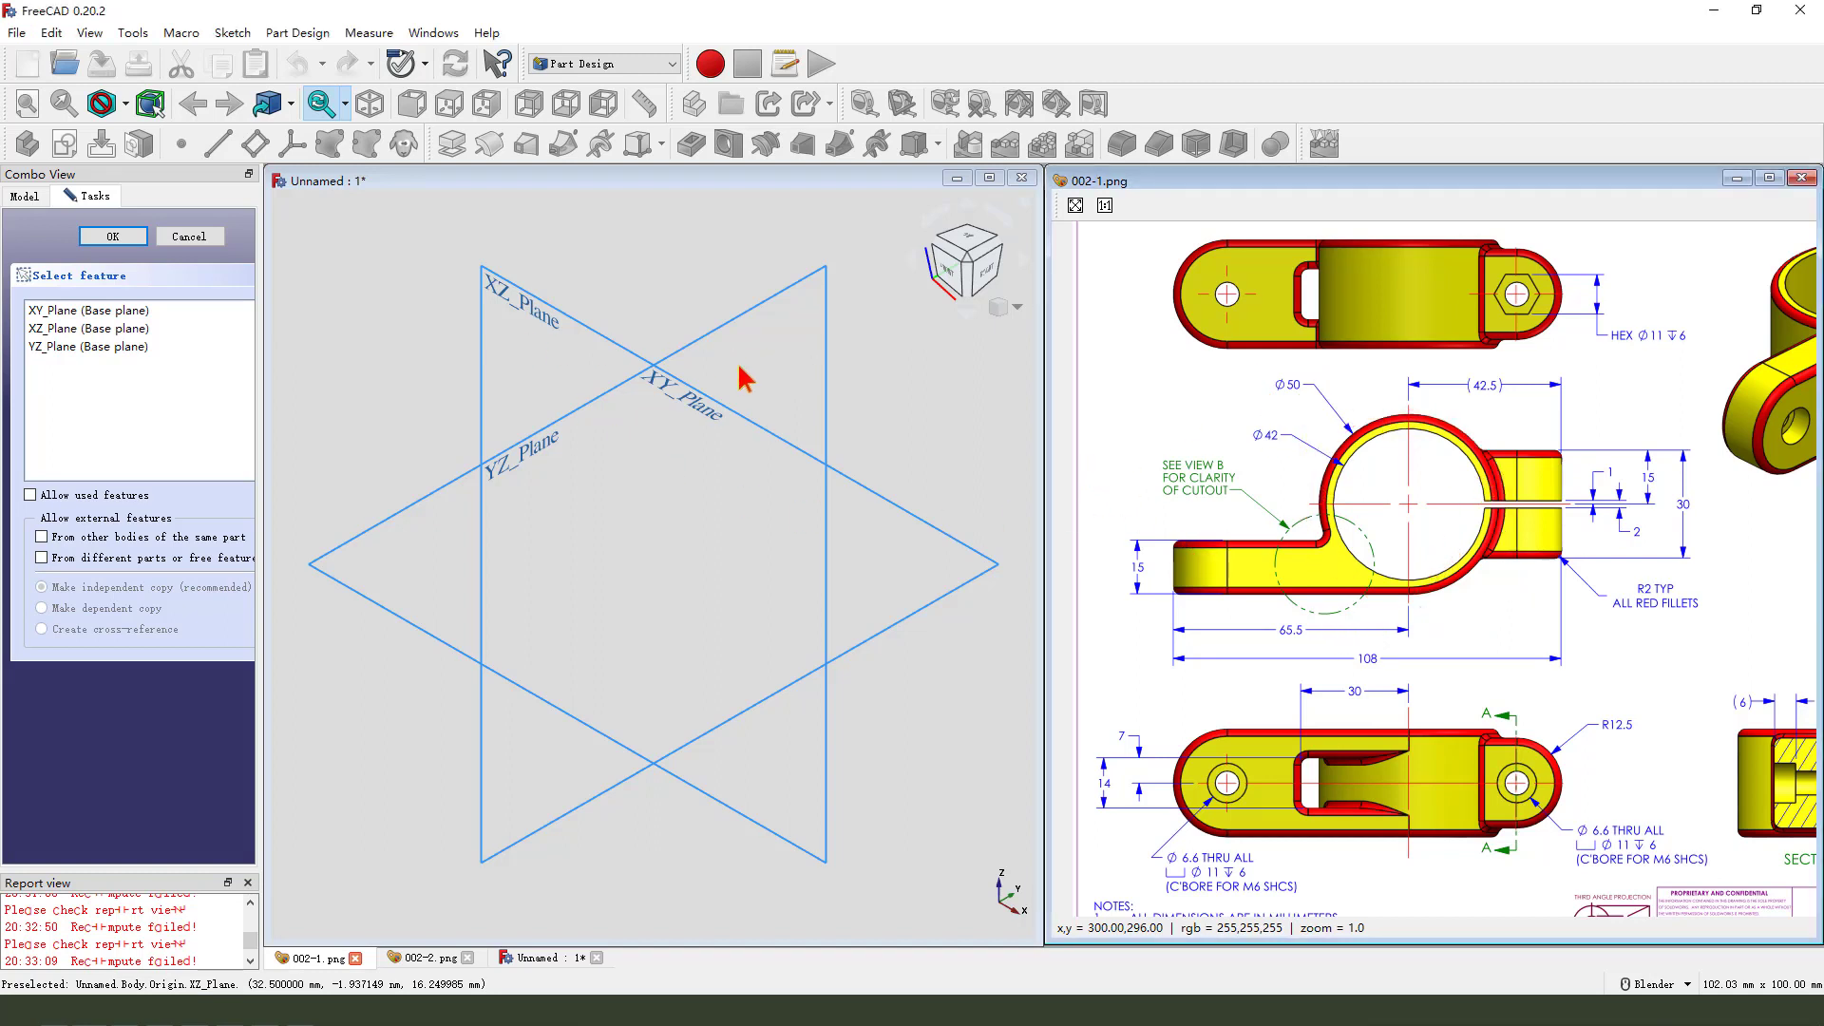
pyautogui.moveTo(738, 364)
pyautogui.mouseDown(button='middle')
pyautogui.moveTo(720, 408)
pyautogui.moveTo(700, 405)
pyautogui.mouseUp(button='middle')
pyautogui.hotkey('ctrl', '2')
pyautogui.moveTo(645, 323); pyautogui.dragTo(717, 329)
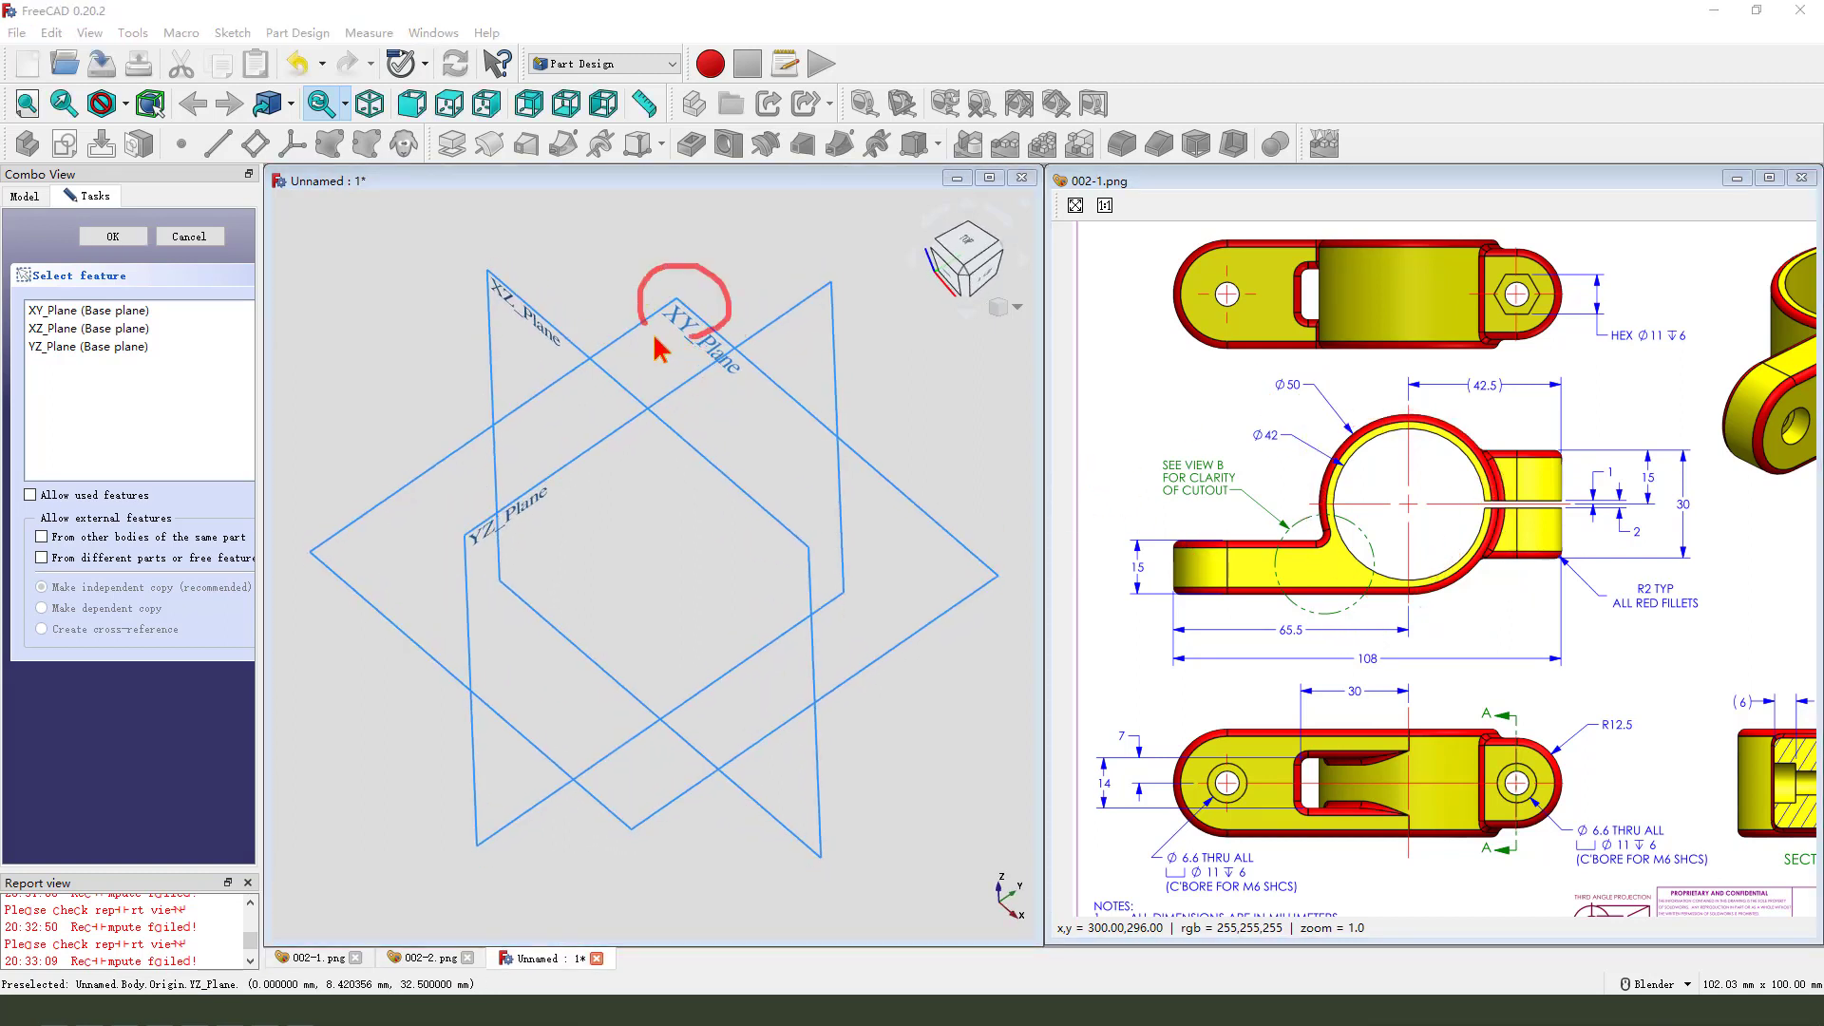
pyautogui.press('Escape')
pyautogui.click(684, 326)
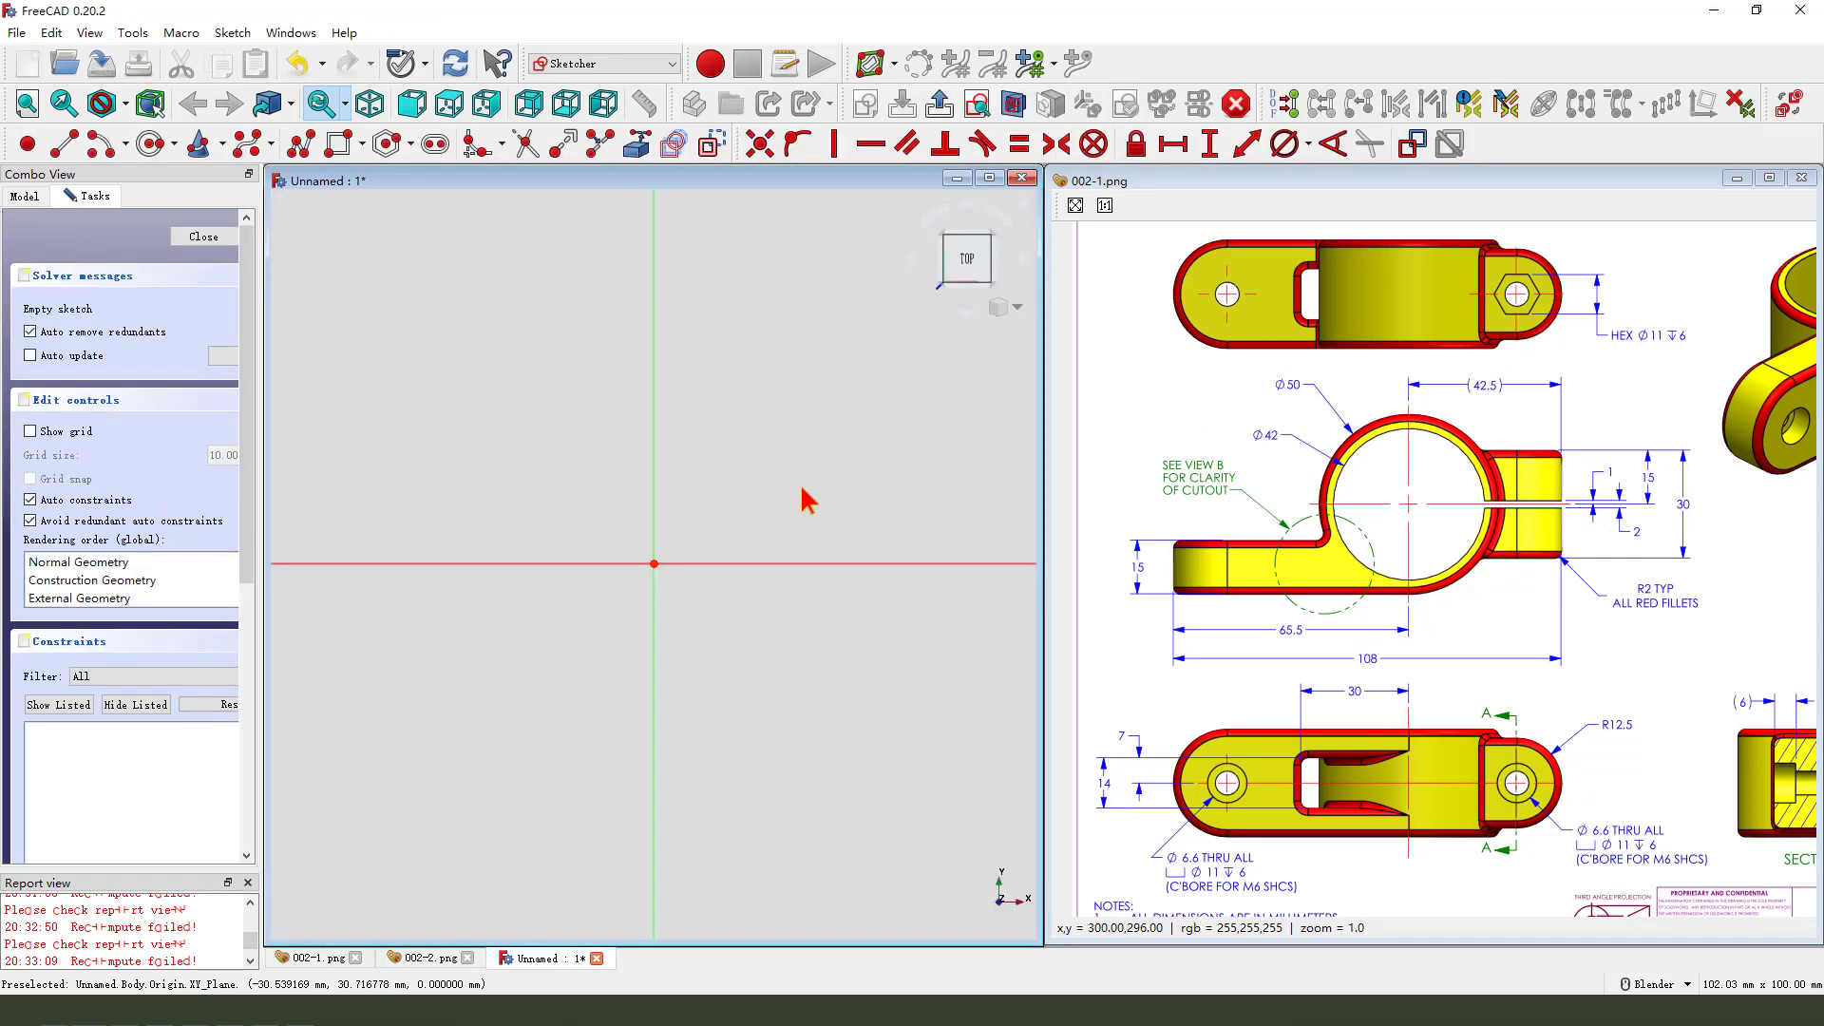
# Sketch a circle centred on the origin, set its diameter to 50 mm, and close the sketch
pyautogui.click(152, 144)
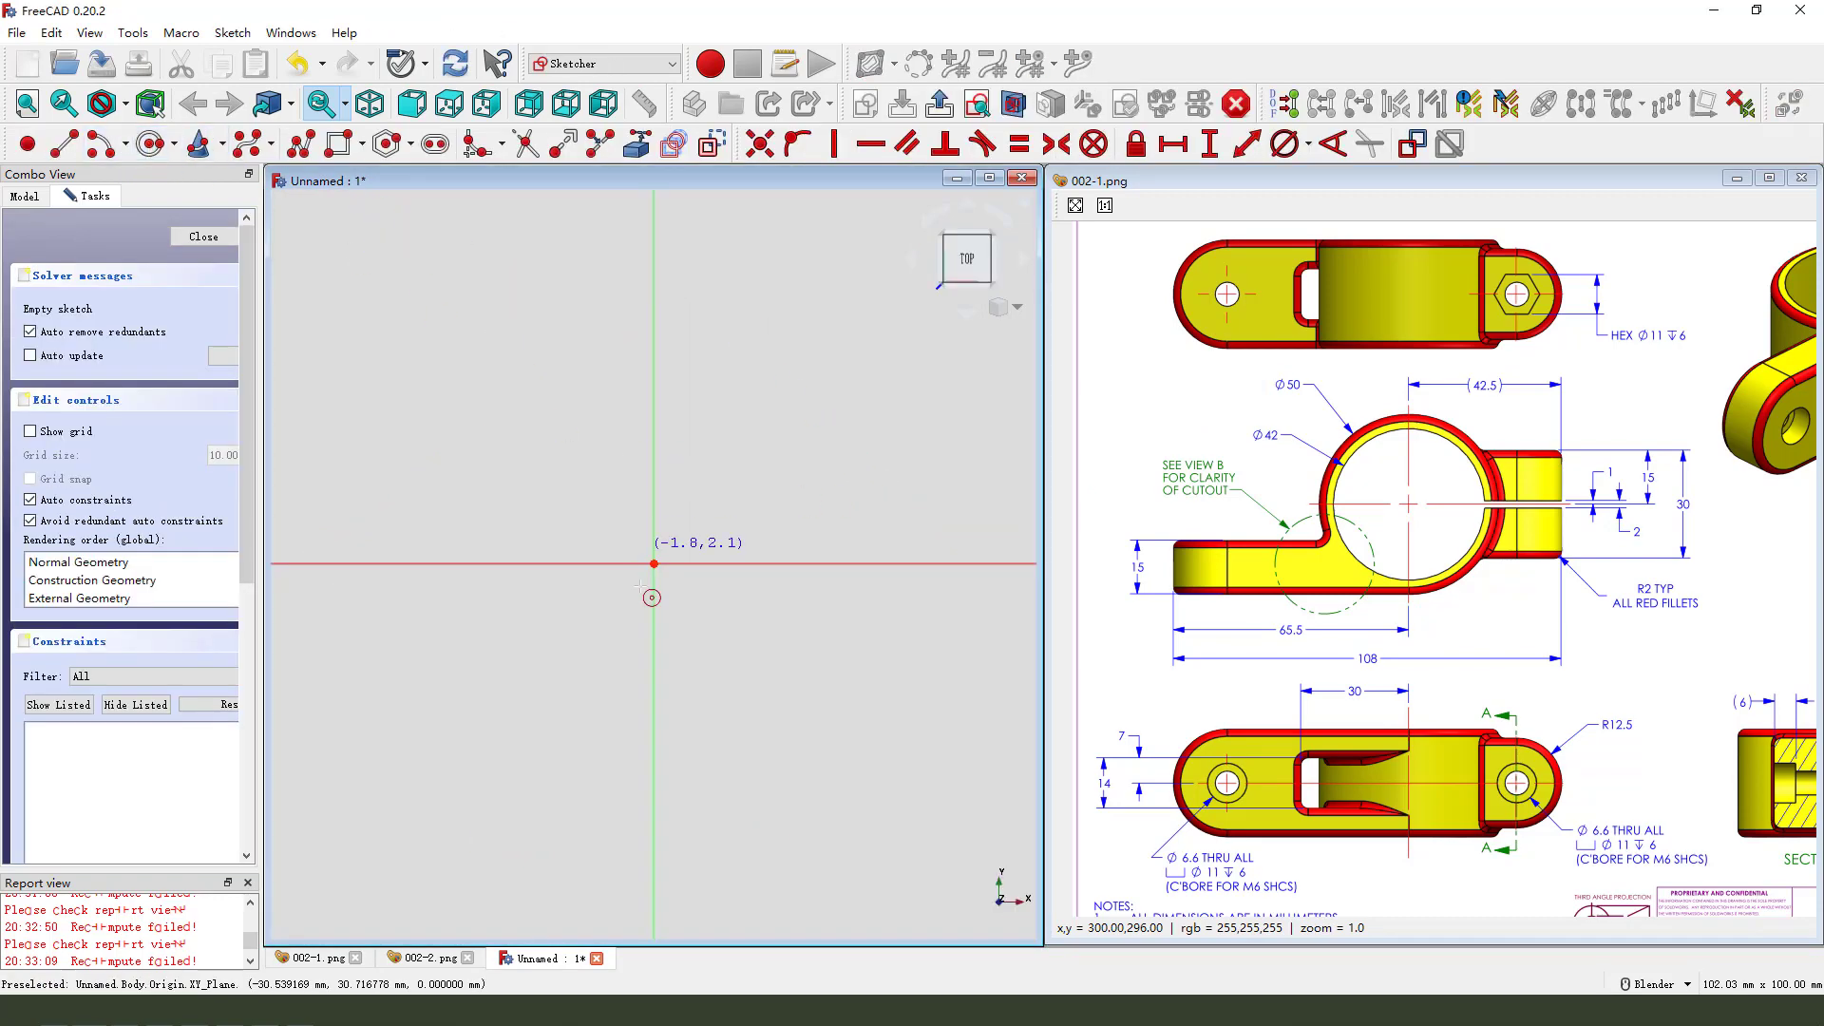
pyautogui.click(654, 564)
pyautogui.click(743, 673)
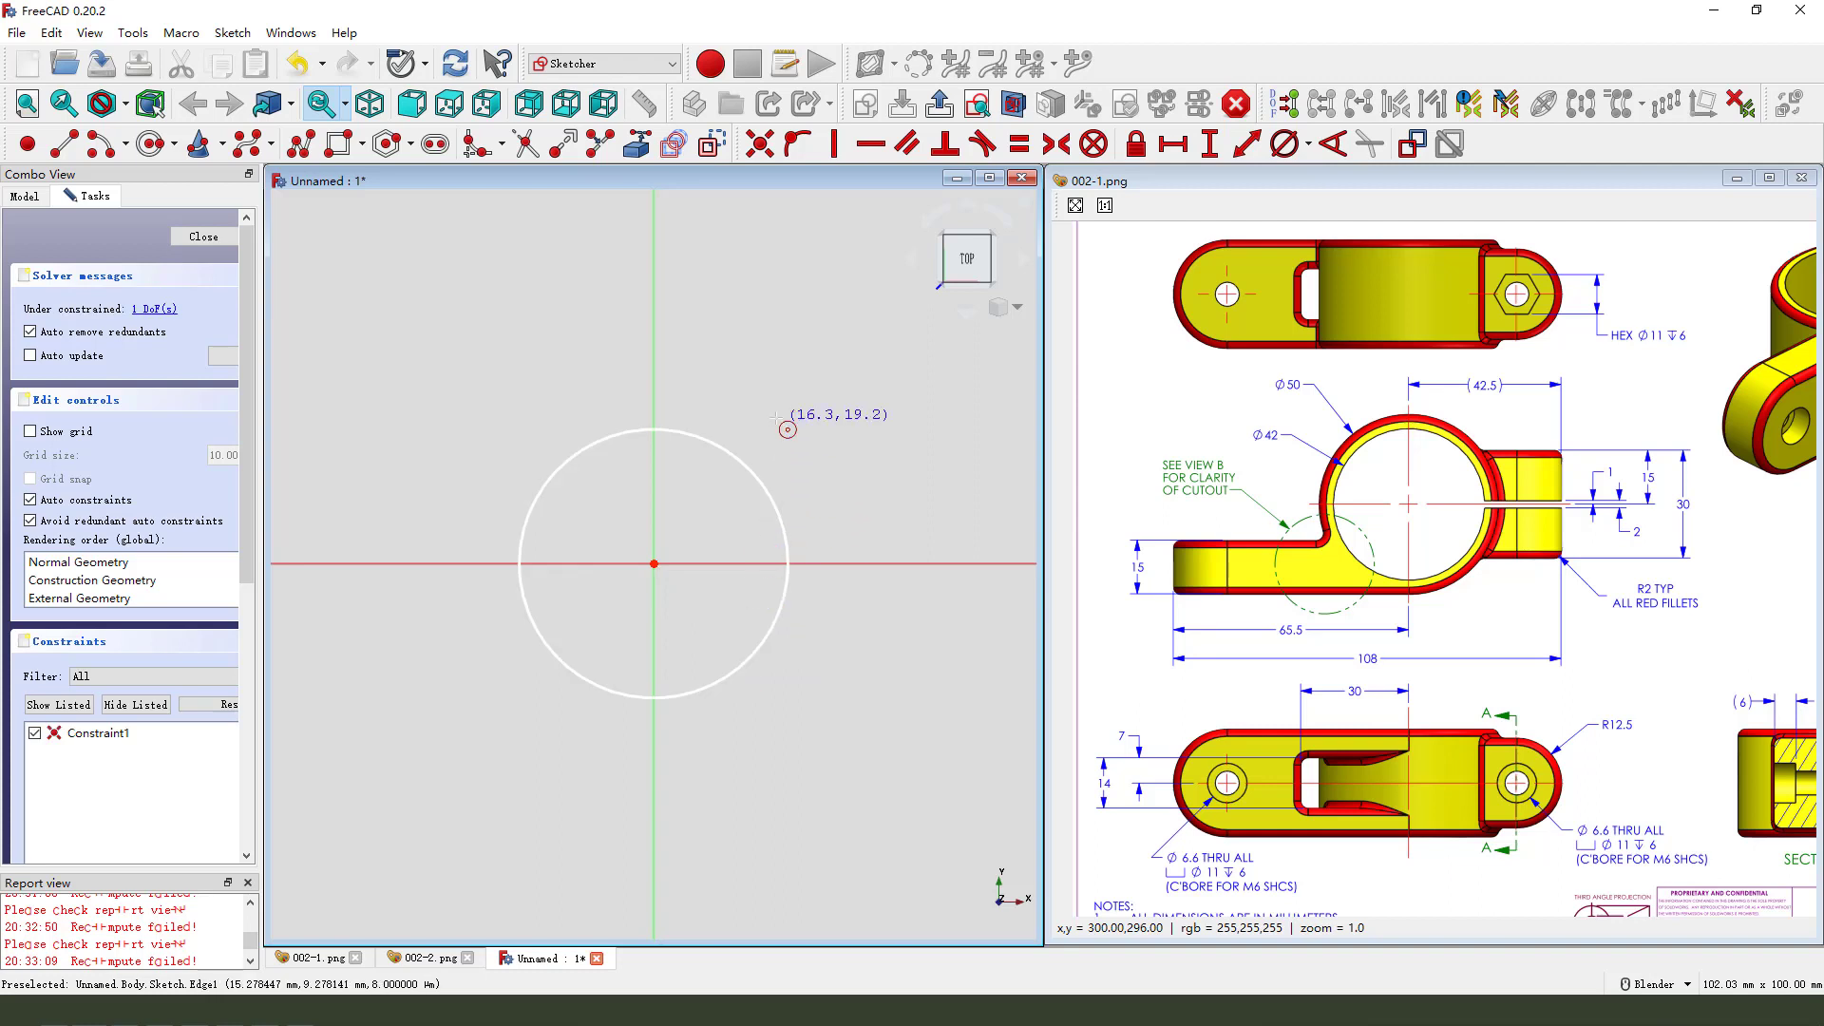
pyautogui.click(750, 472)
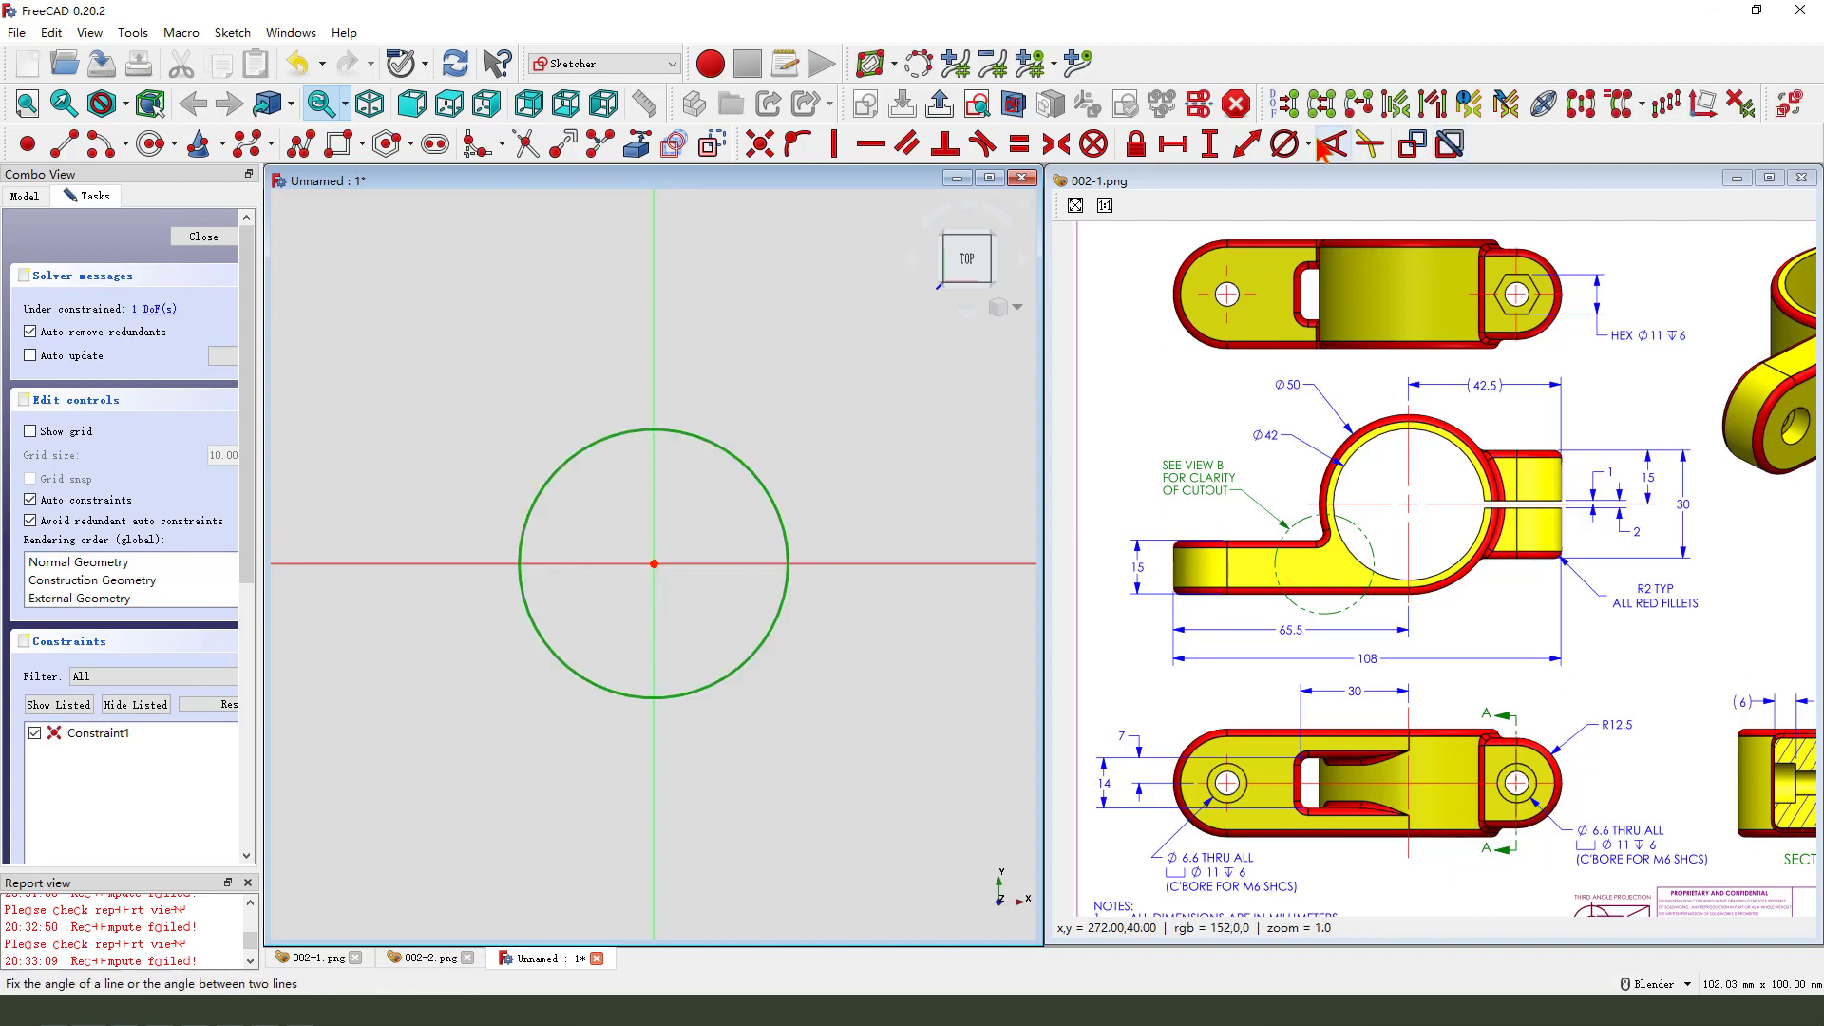
pyautogui.click(1284, 145)
pyautogui.write('50')
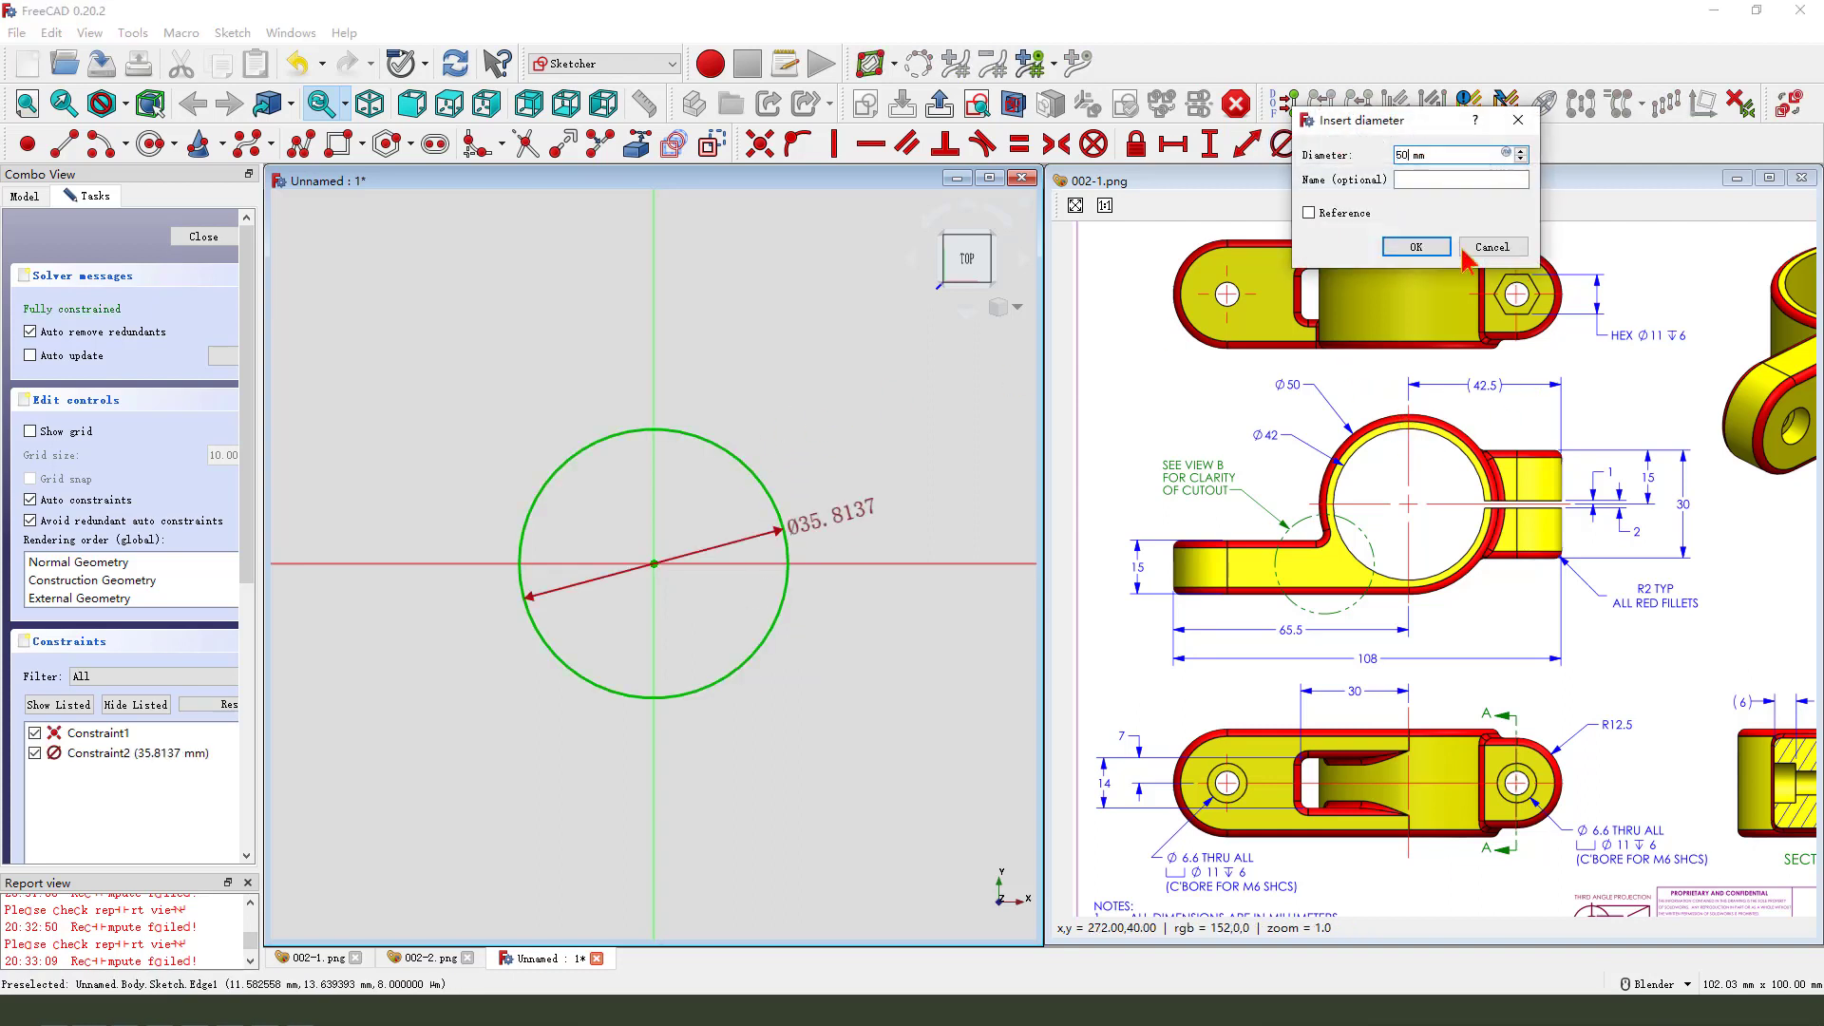
pyautogui.click(1417, 247)
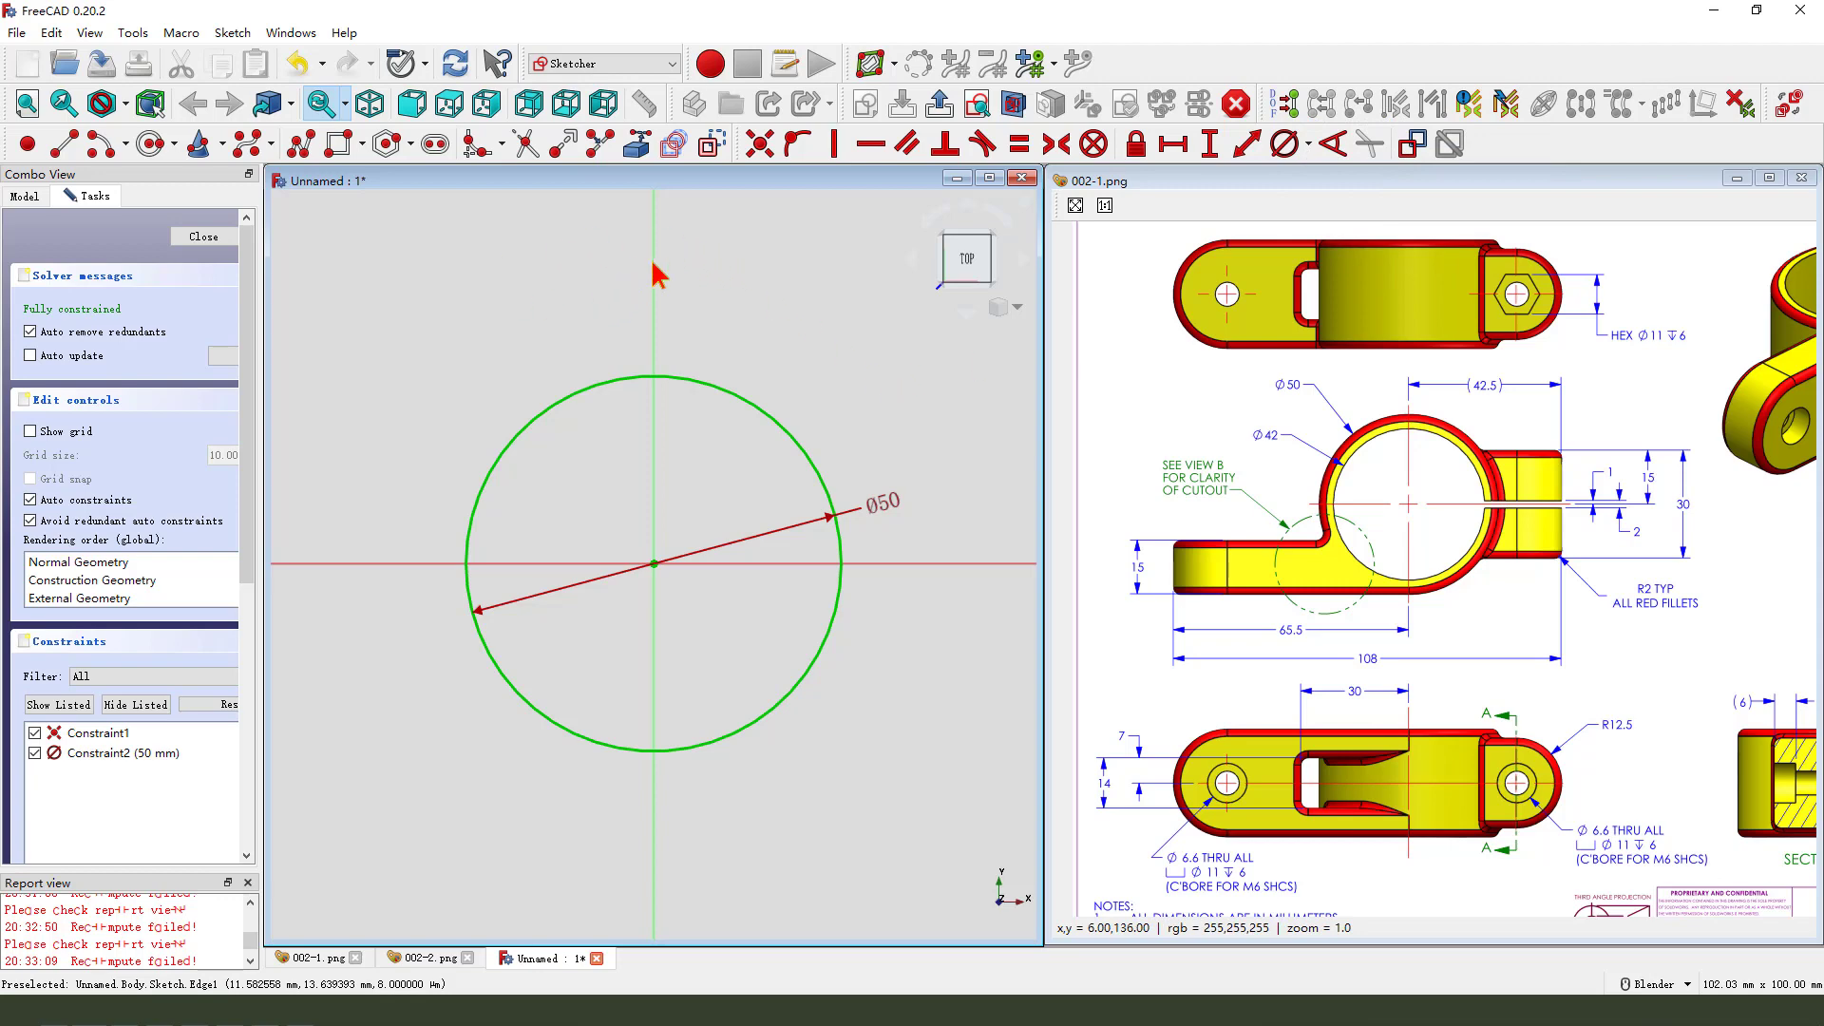
pyautogui.click(938, 104)
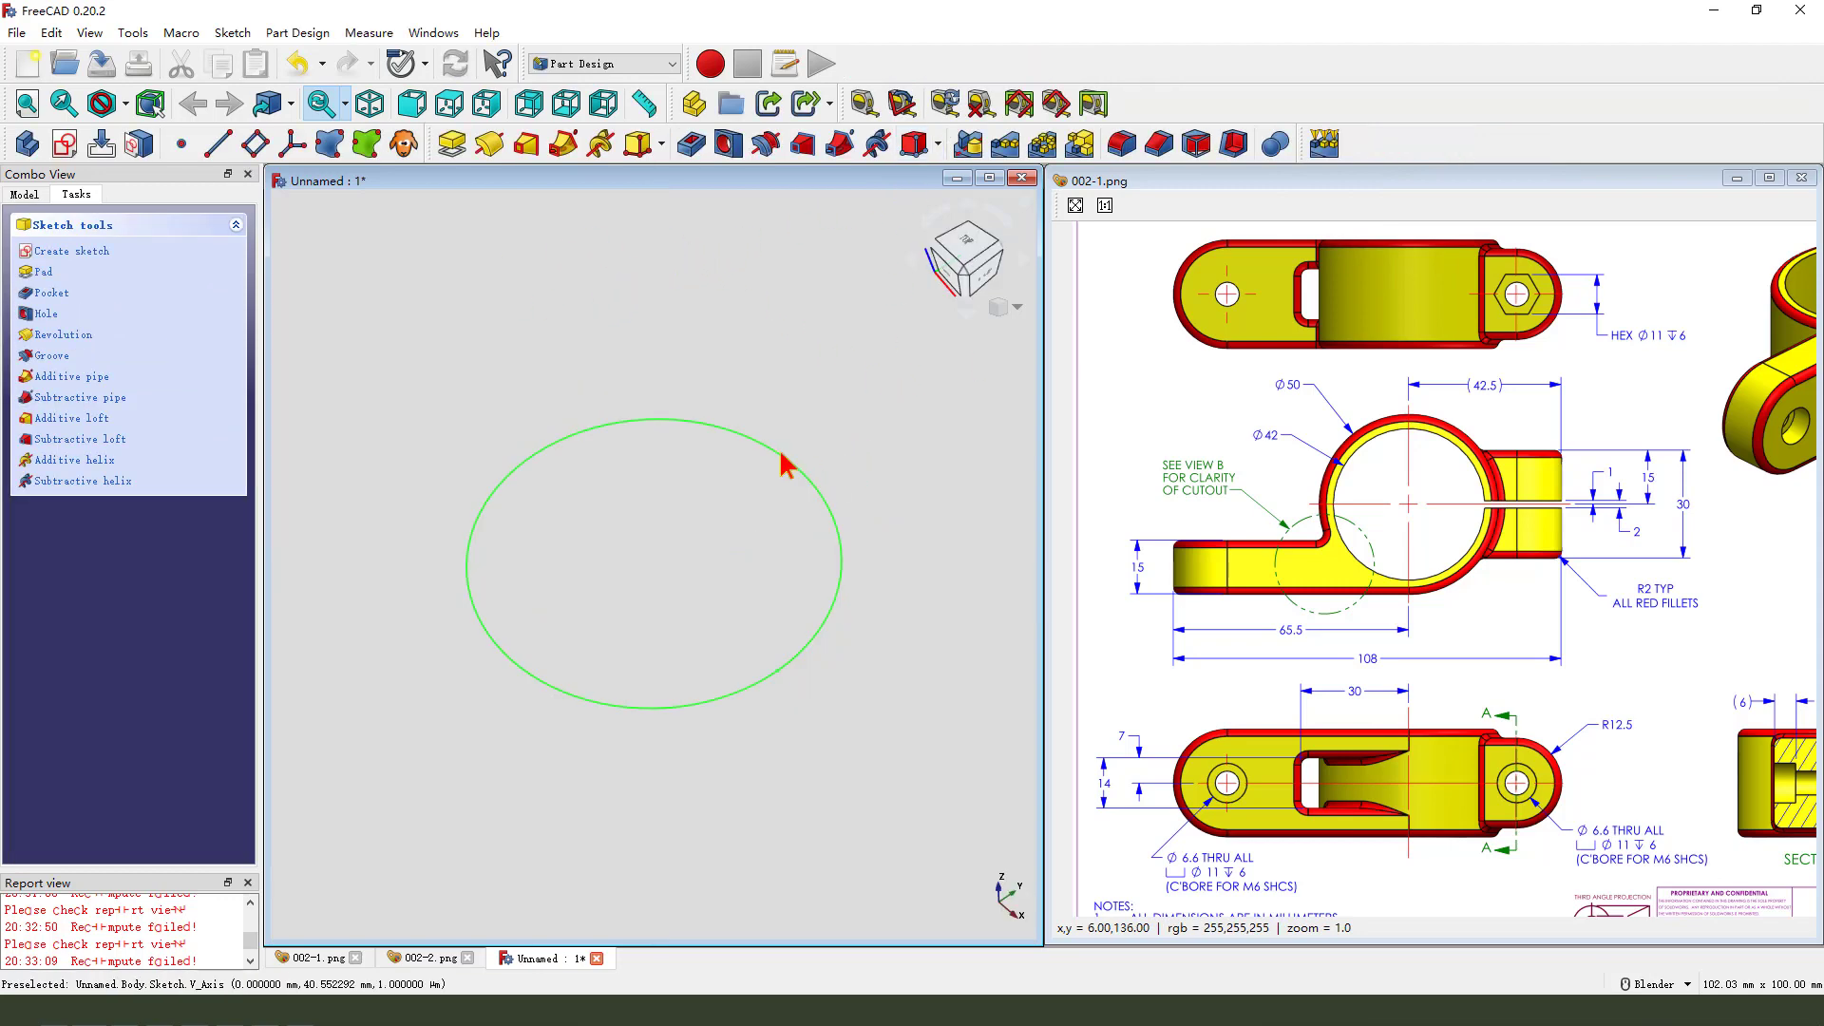
# Pad the circle sketch to a length of 30 mm, symmetric to the sketch plane
pyautogui.click(469, 159)
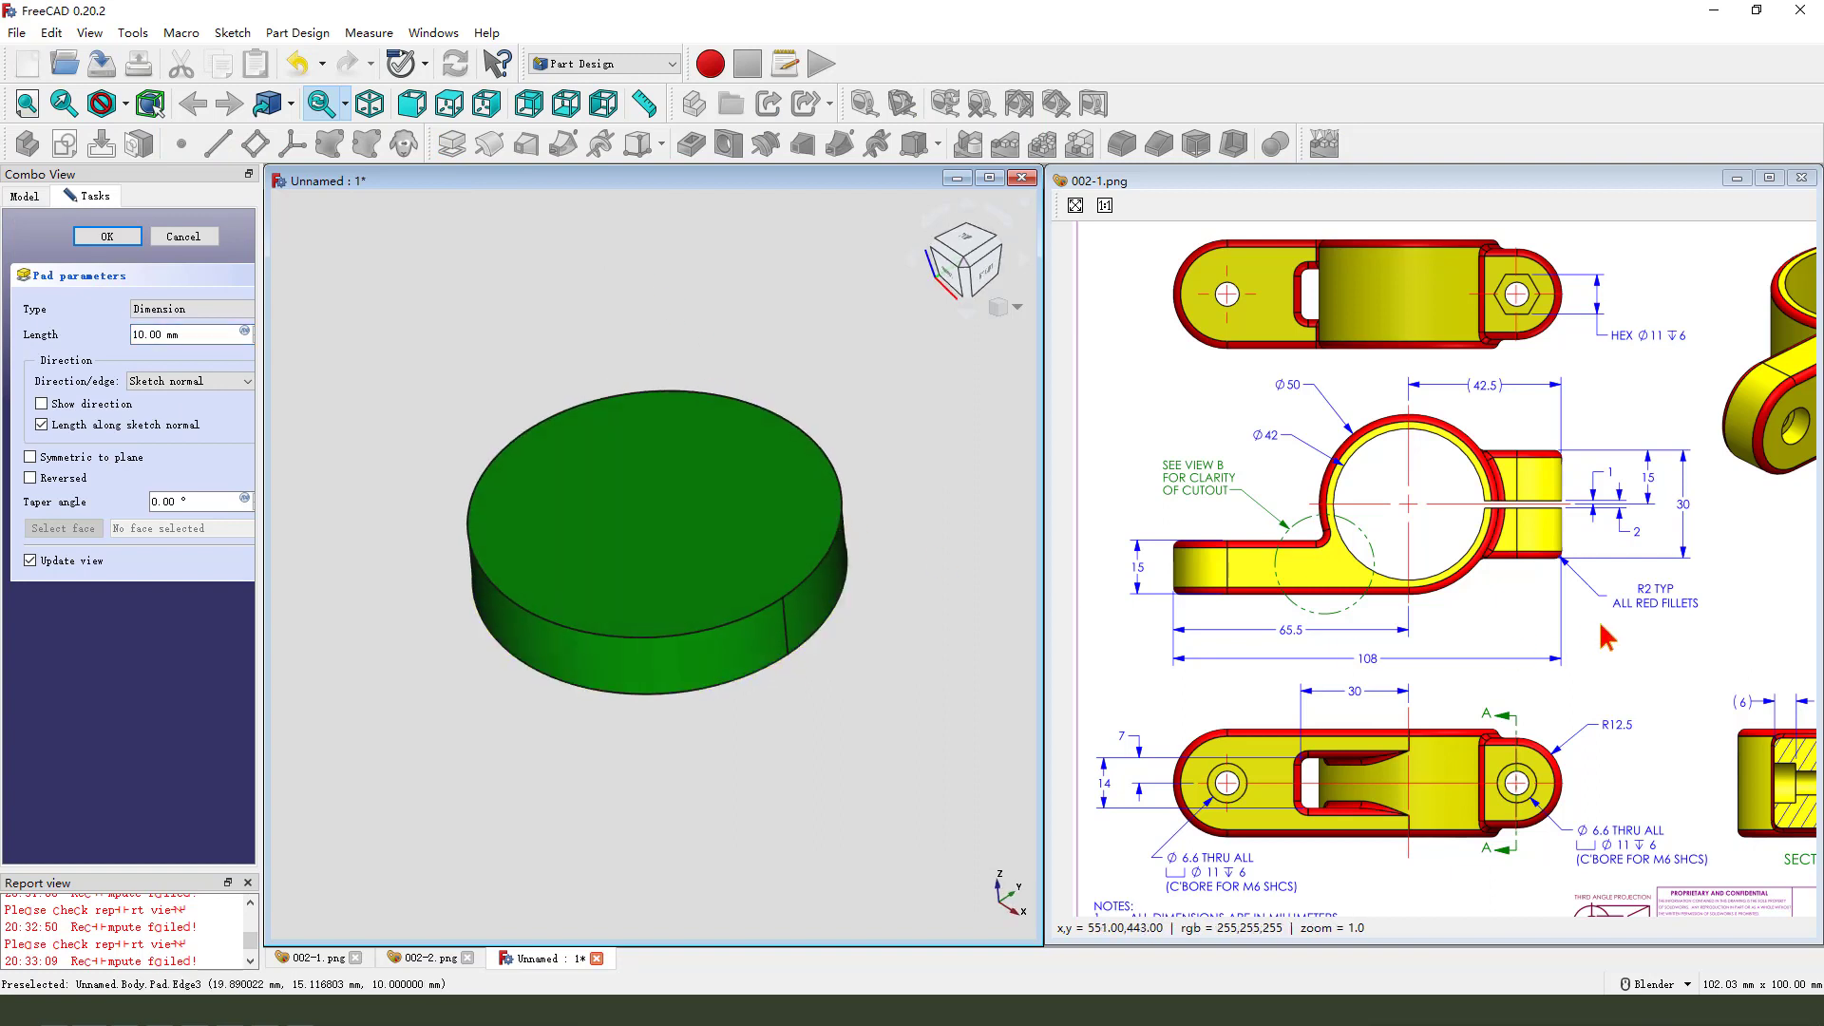
pyautogui.moveTo(1605, 636); pyautogui.dragTo(1370, 570)
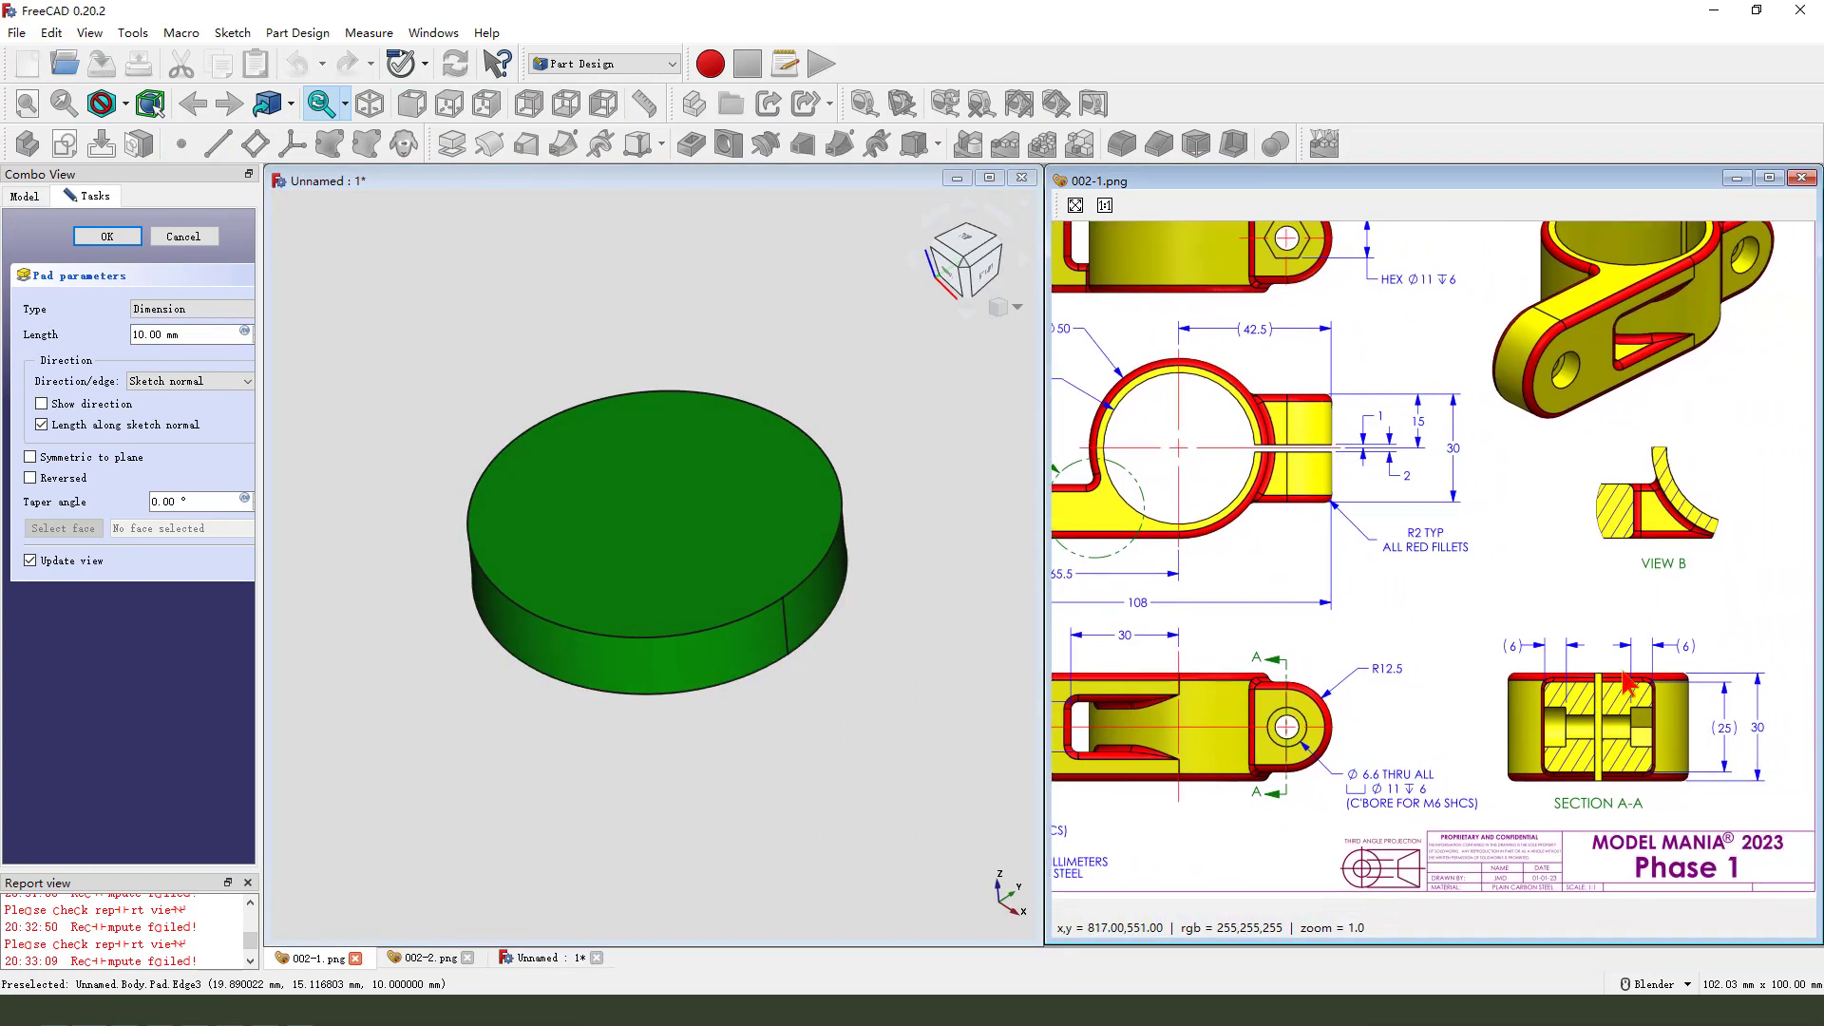
pyautogui.moveTo(1741, 729)
pyautogui.mouseDown()
pyautogui.moveTo(1742, 714)
pyautogui.moveTo(1763, 749)
pyautogui.mouseUp()
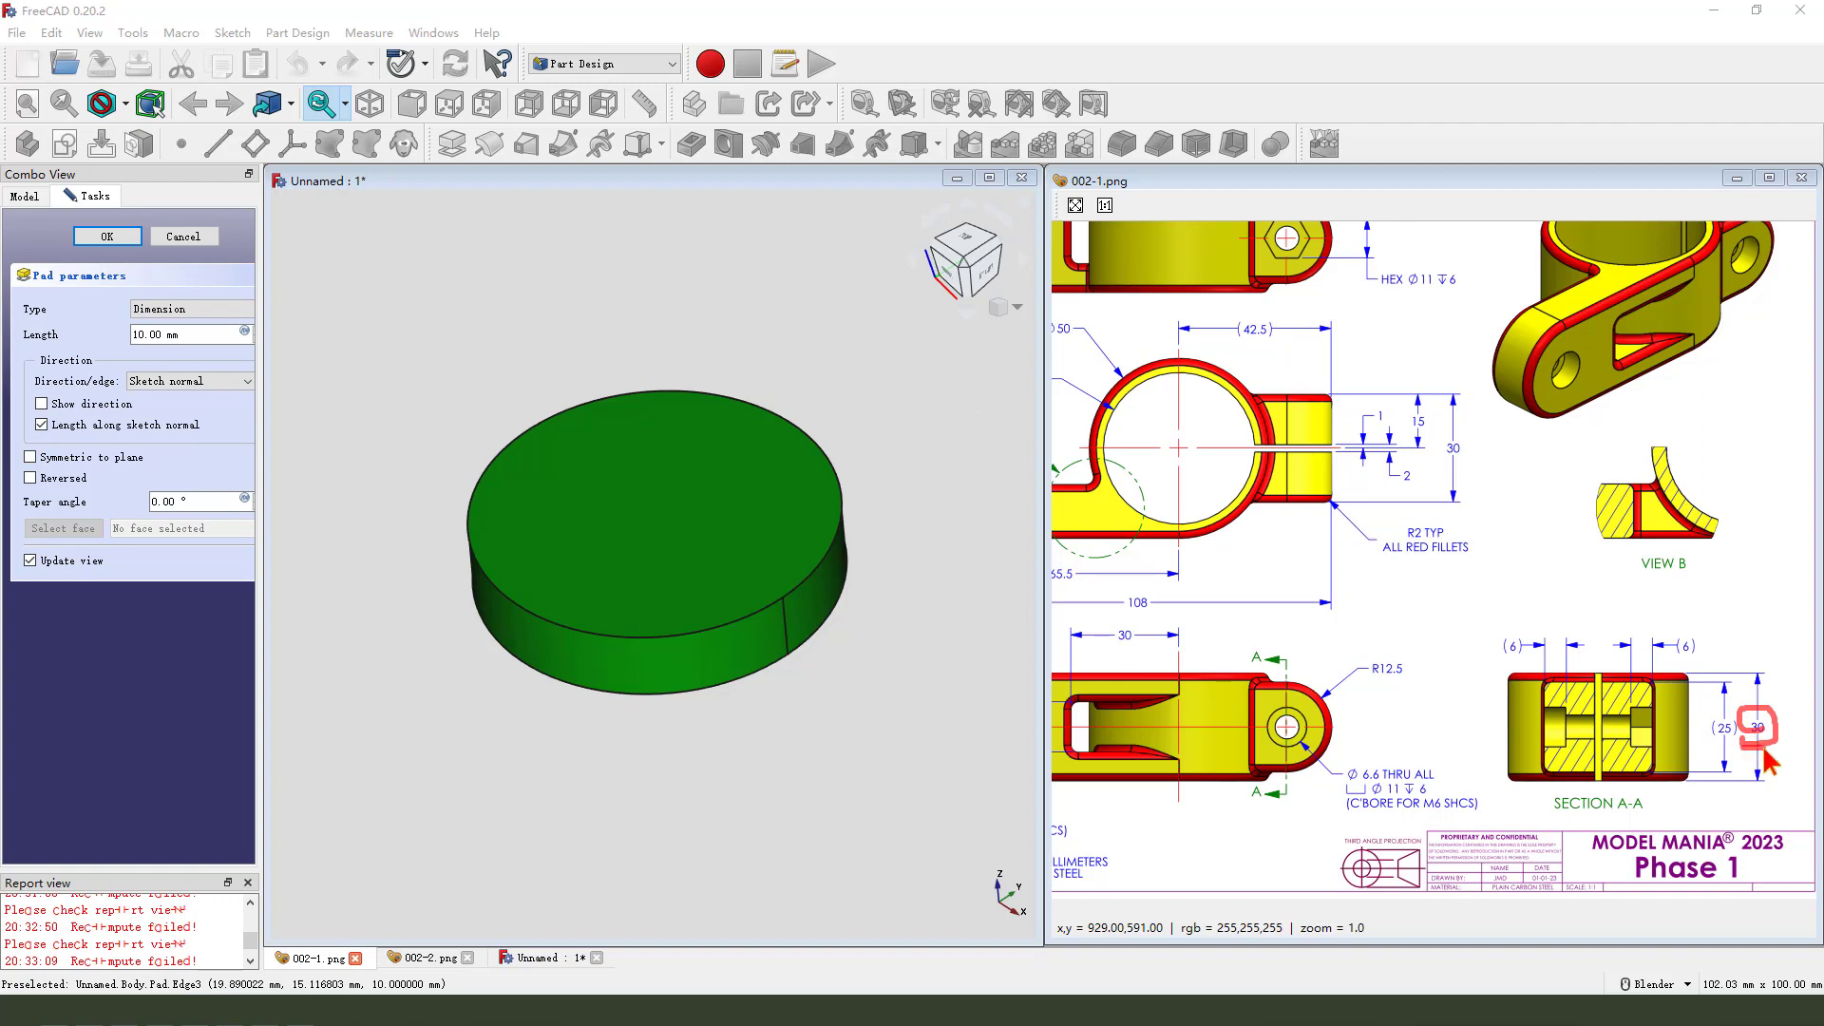
pyautogui.press('Escape')
pyautogui.moveTo(1263, 587); pyautogui.dragTo(1461, 622, button='middle')
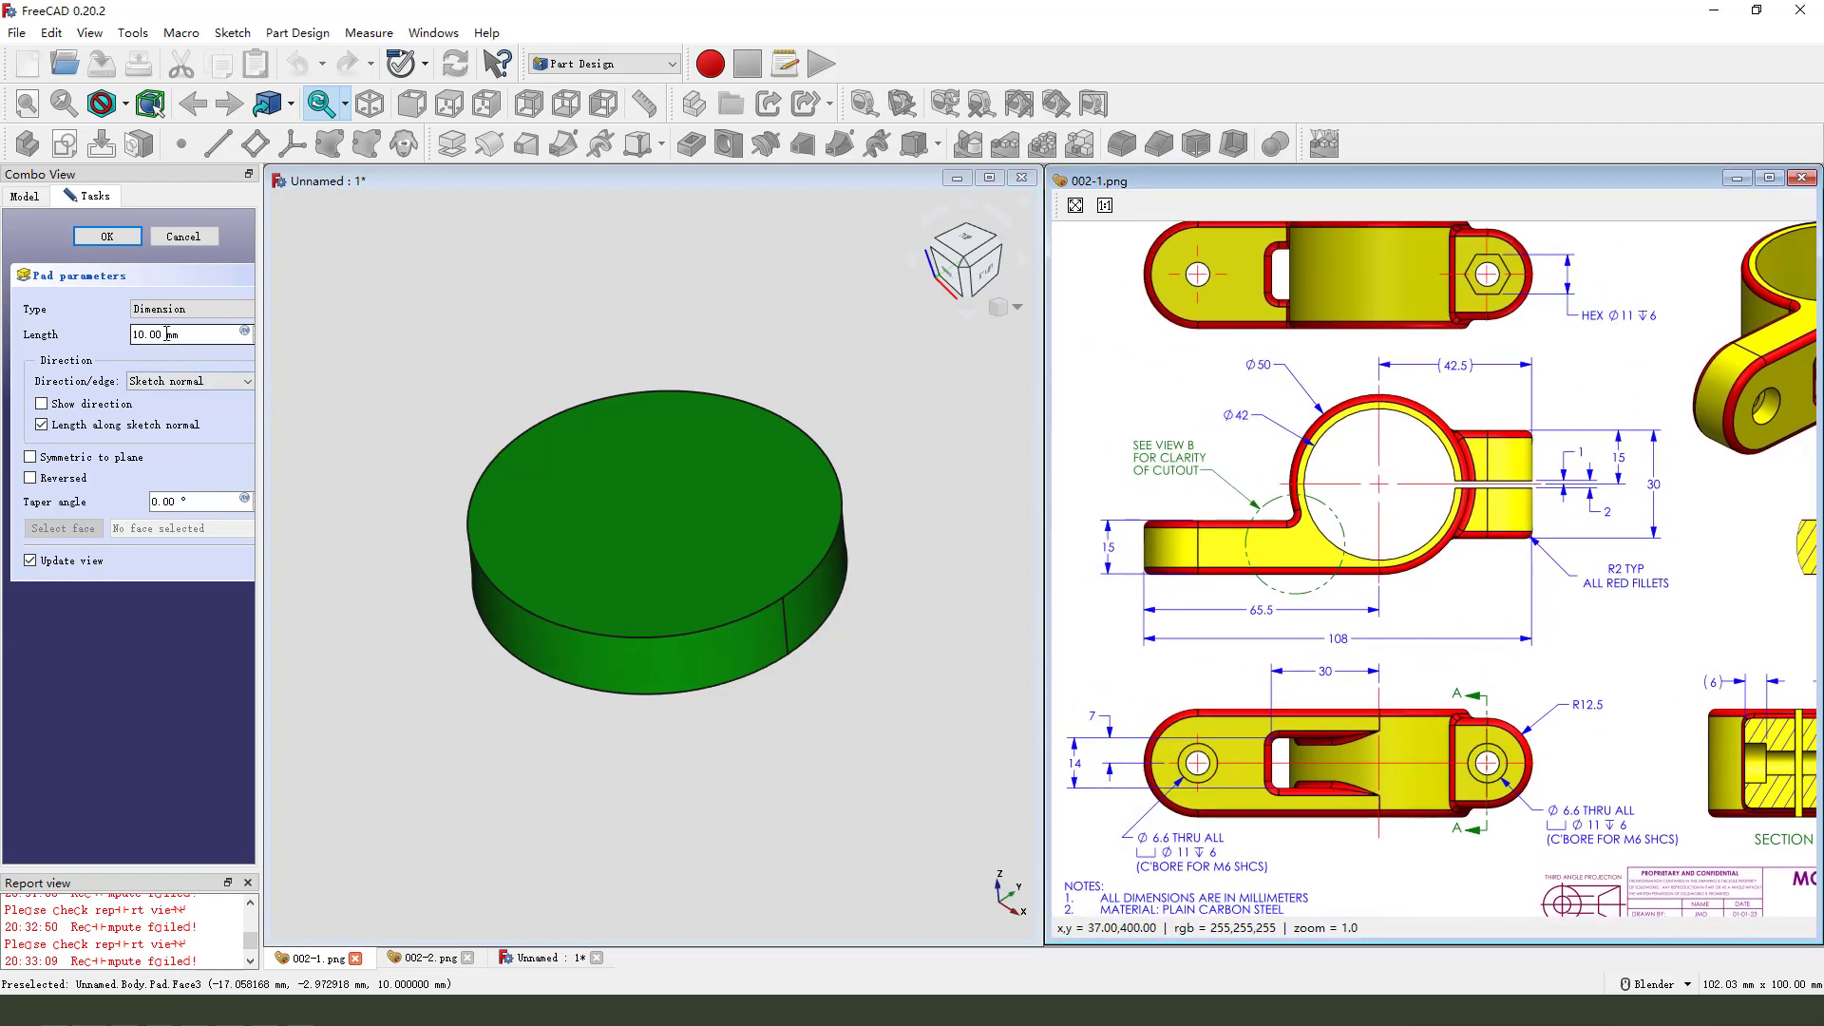
pyautogui.write('3')
pyautogui.click(30, 457)
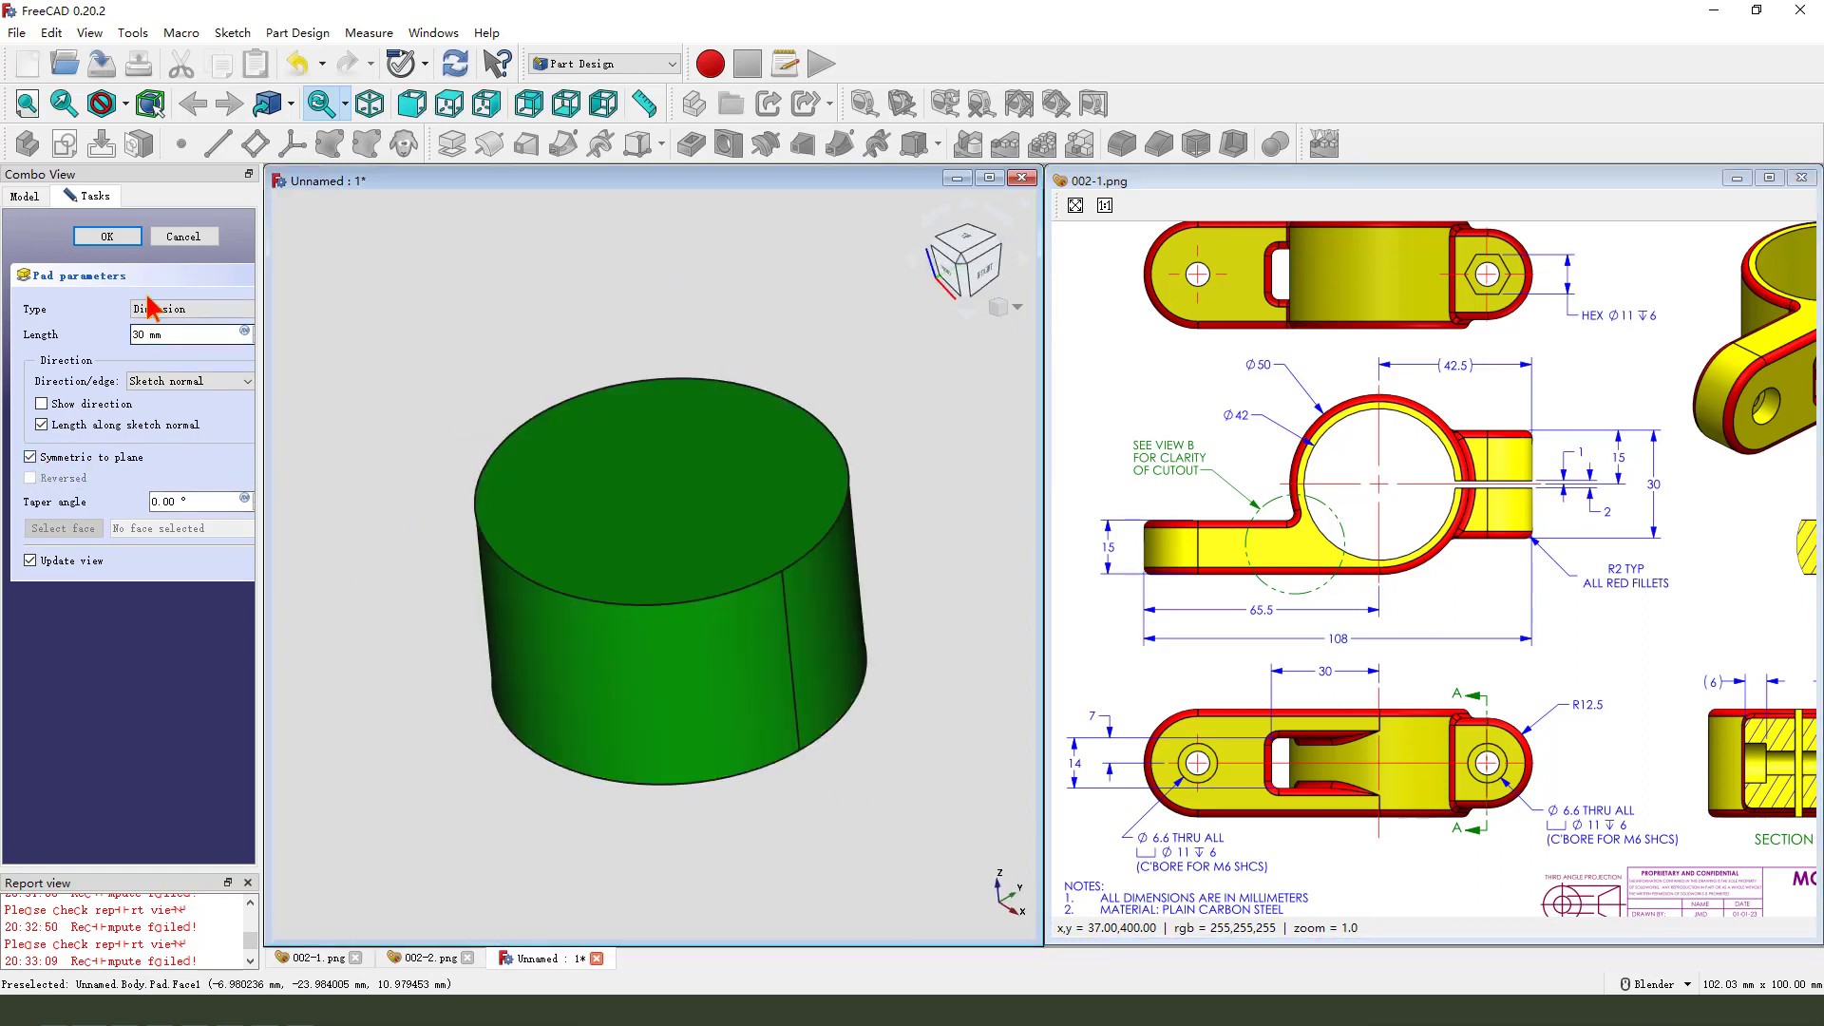
pyautogui.click(107, 236)
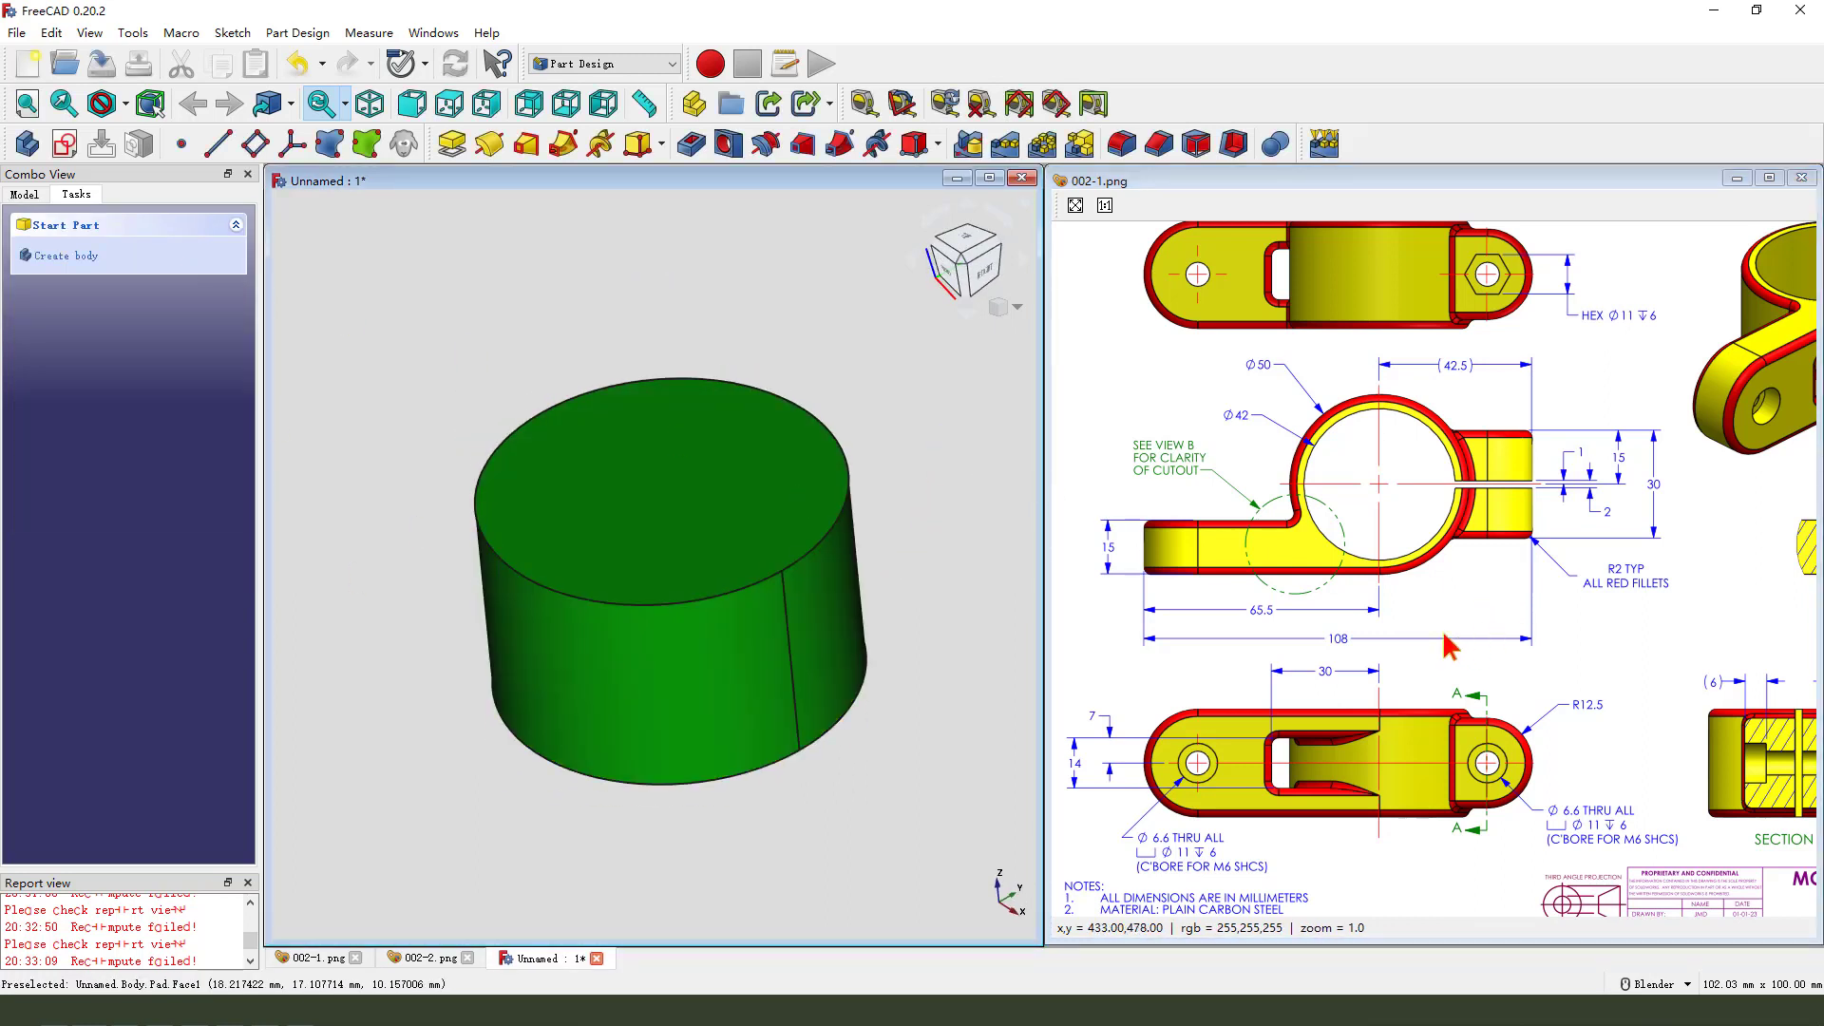
# Examine the arm's outline in the 002-1.png front view and how its bottom edge lies relative to the ring's centre
pyautogui.moveTo(1421, 618); pyautogui.dragTo(1446, 621)
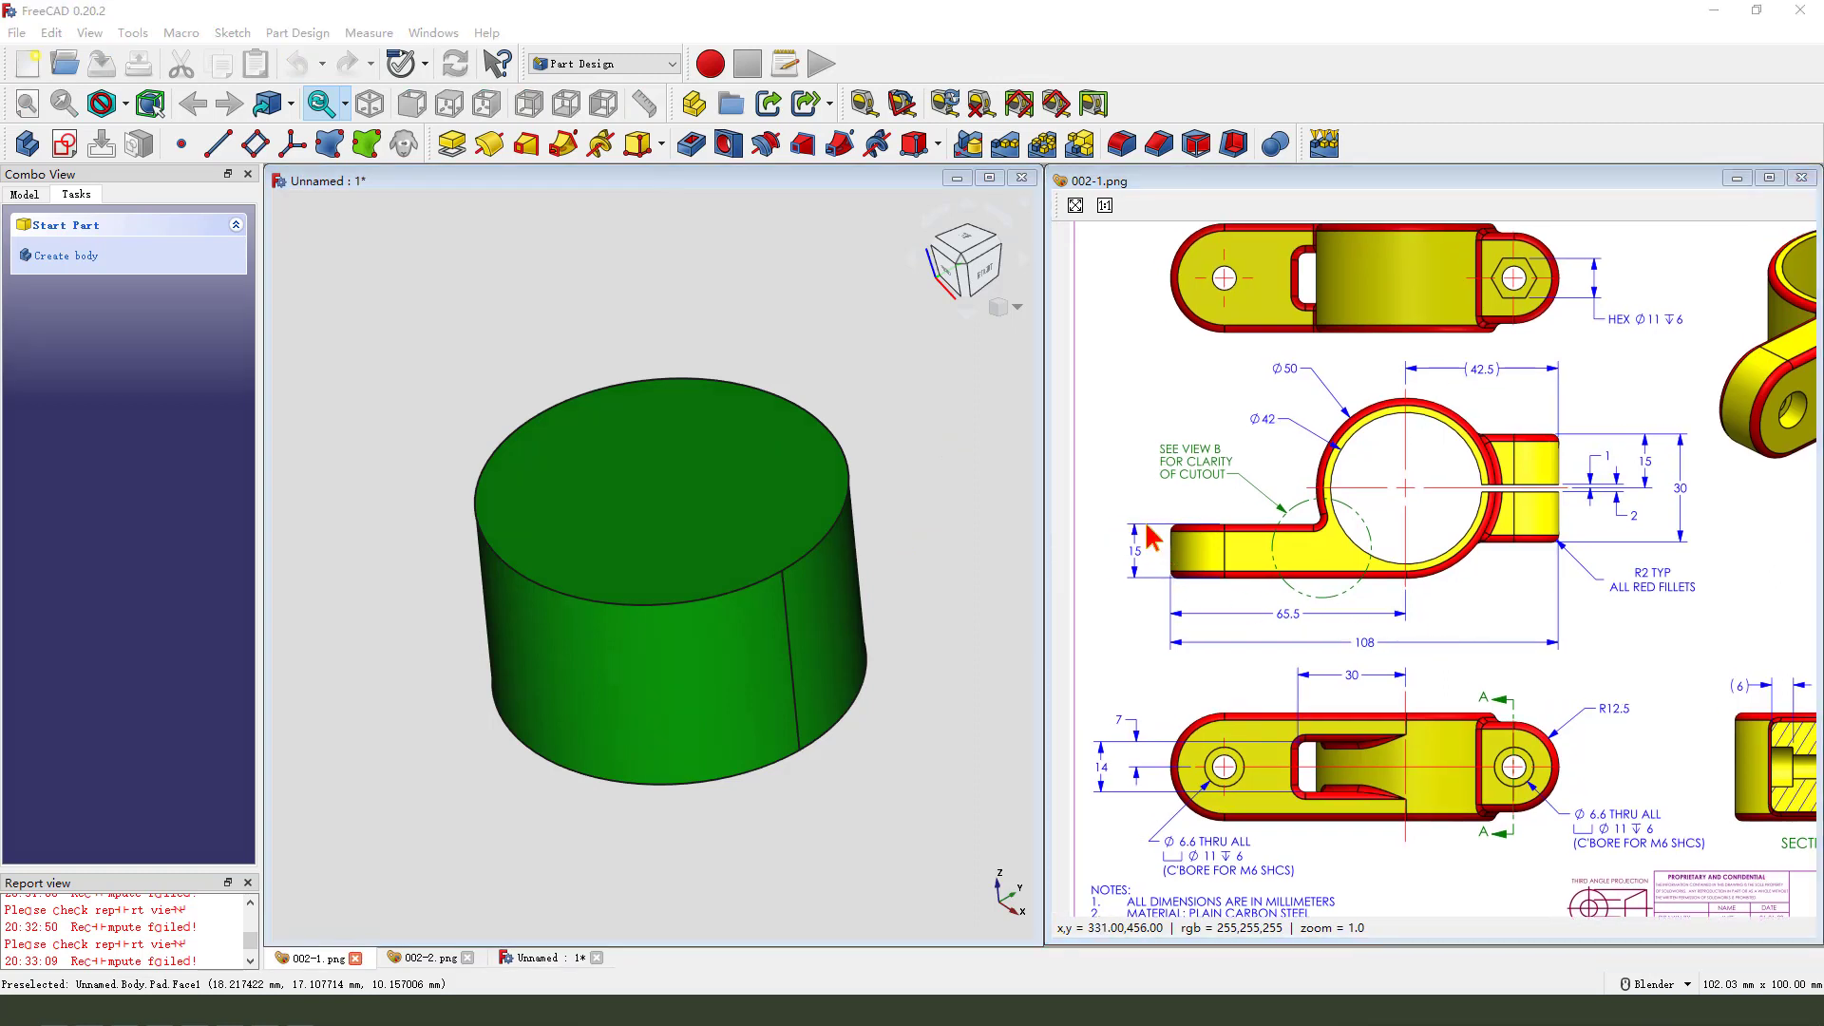
pyautogui.moveTo(1146, 526)
pyautogui.mouseDown()
pyautogui.moveTo(1408, 540)
pyautogui.moveTo(1391, 594)
pyautogui.moveTo(1173, 537)
pyautogui.moveTo(1174, 513)
pyautogui.mouseUp()
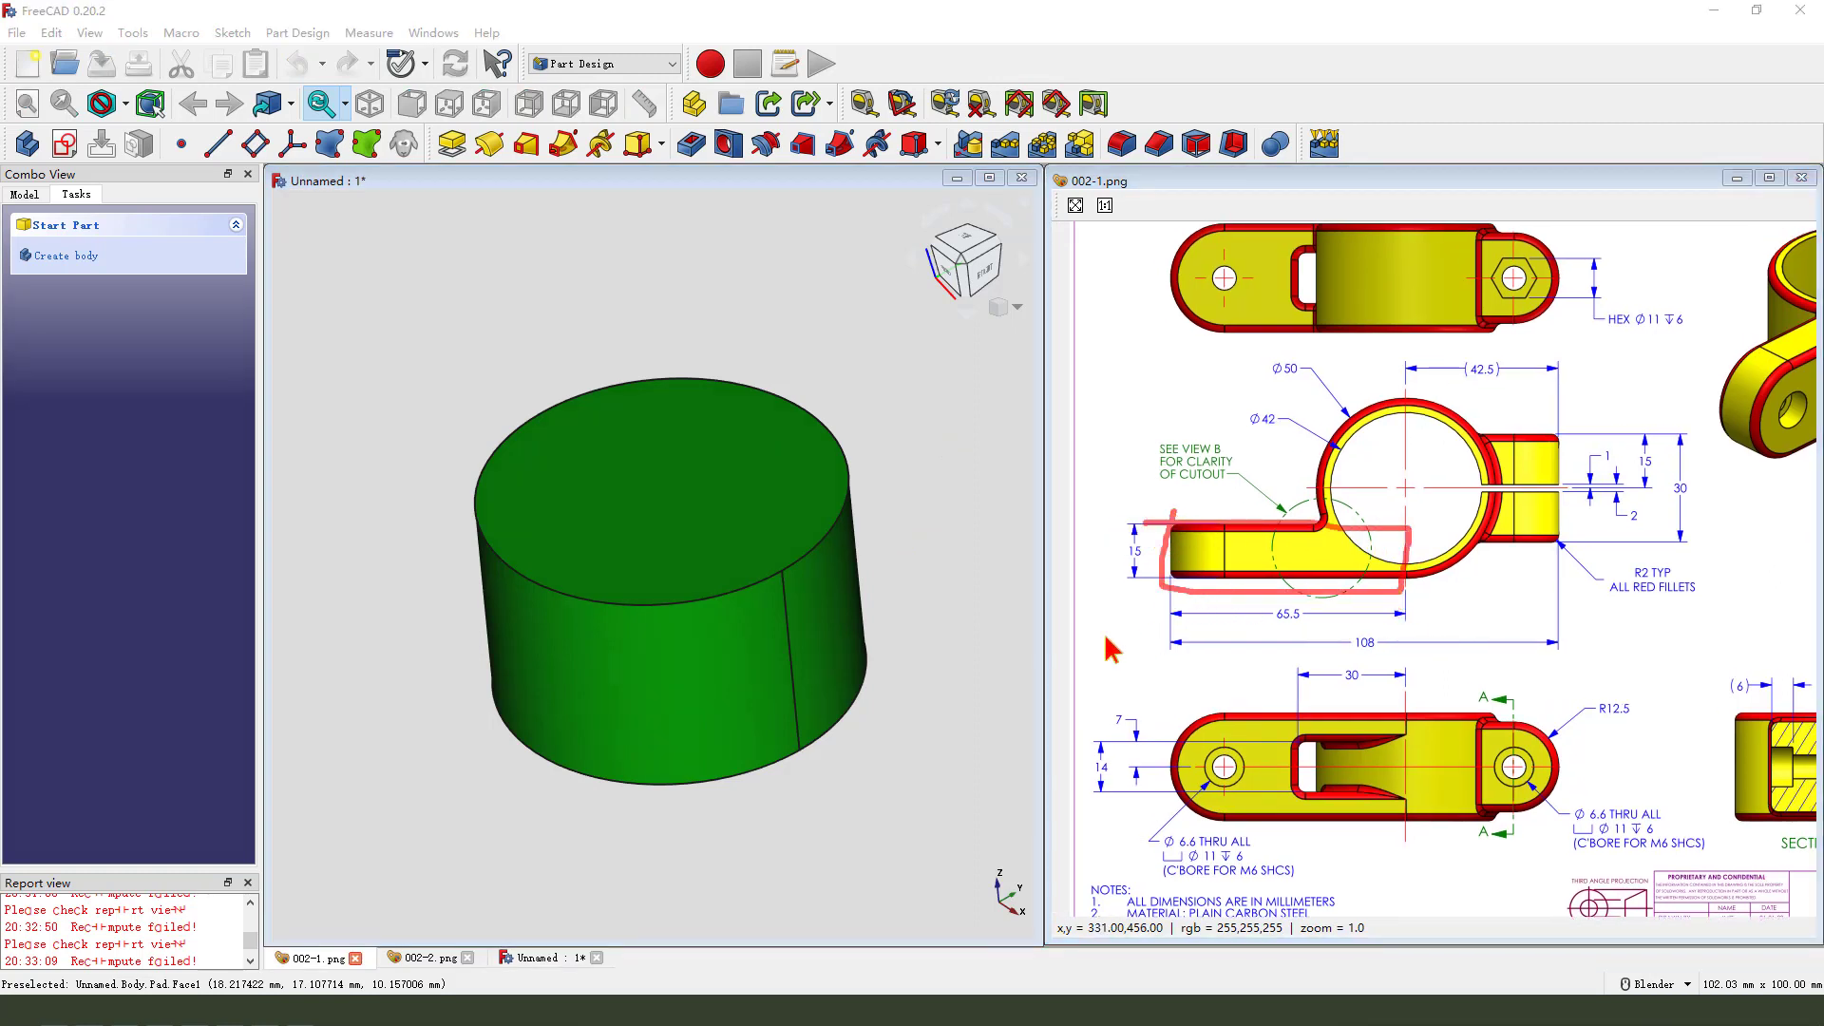
pyautogui.moveTo(1104, 635); pyautogui.dragTo(1176, 589)
pyautogui.moveTo(1176, 596); pyautogui.dragTo(1153, 619)
pyautogui.moveTo(1405, 482); pyautogui.dragTo(1408, 566)
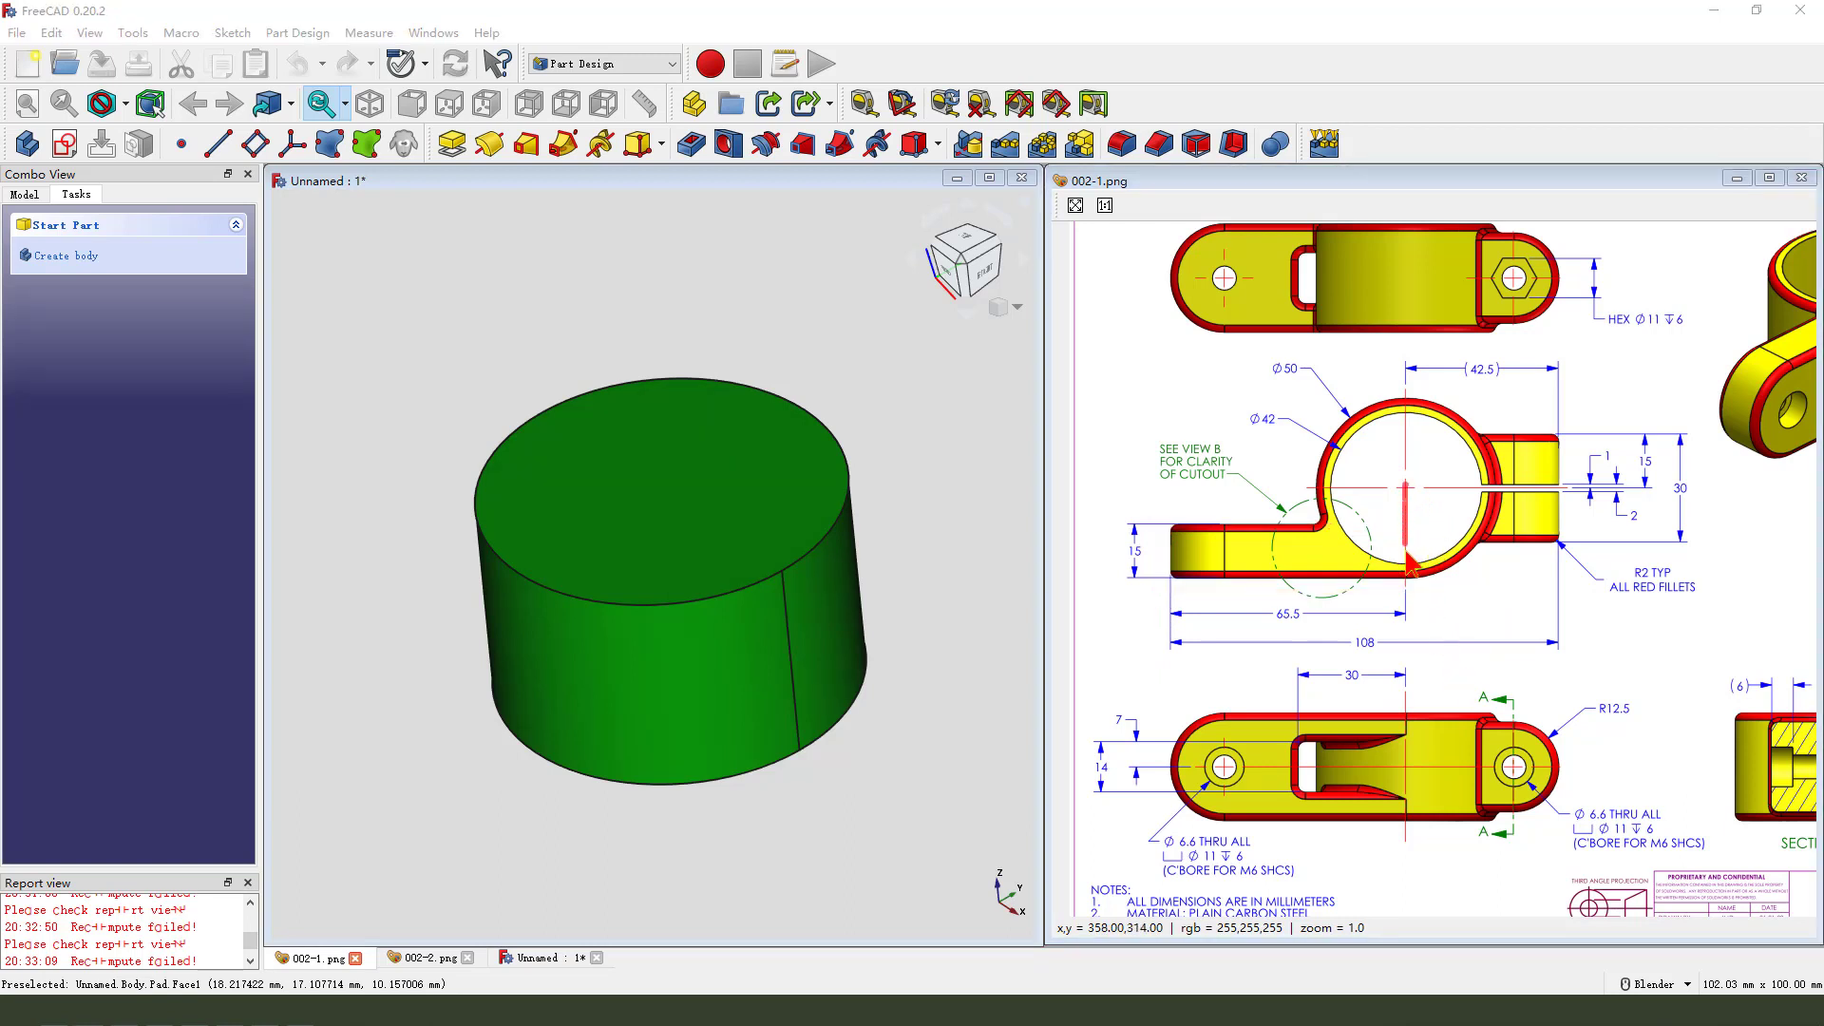
pyautogui.moveTo(1120, 582); pyautogui.dragTo(1472, 582)
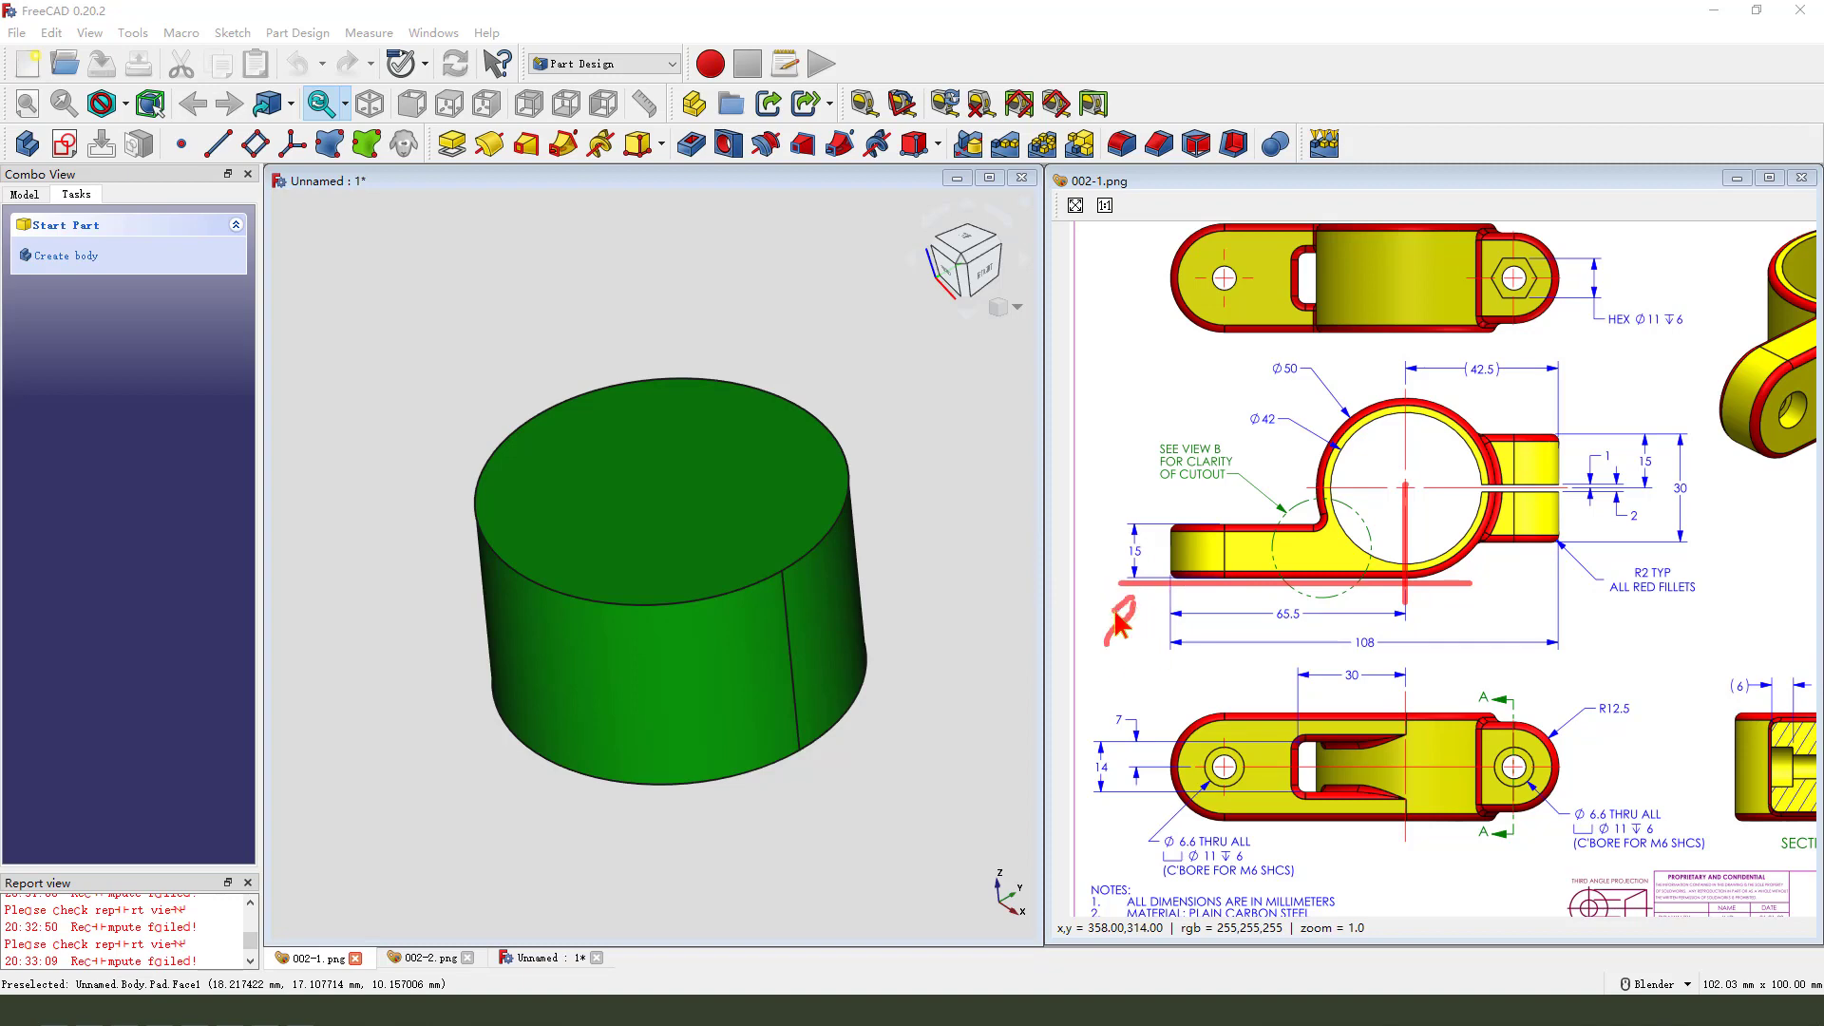
# Start a sketch on the XY plane and draw a line about 36 mm long from the origin down past the circle's edge
pyautogui.click(64, 143)
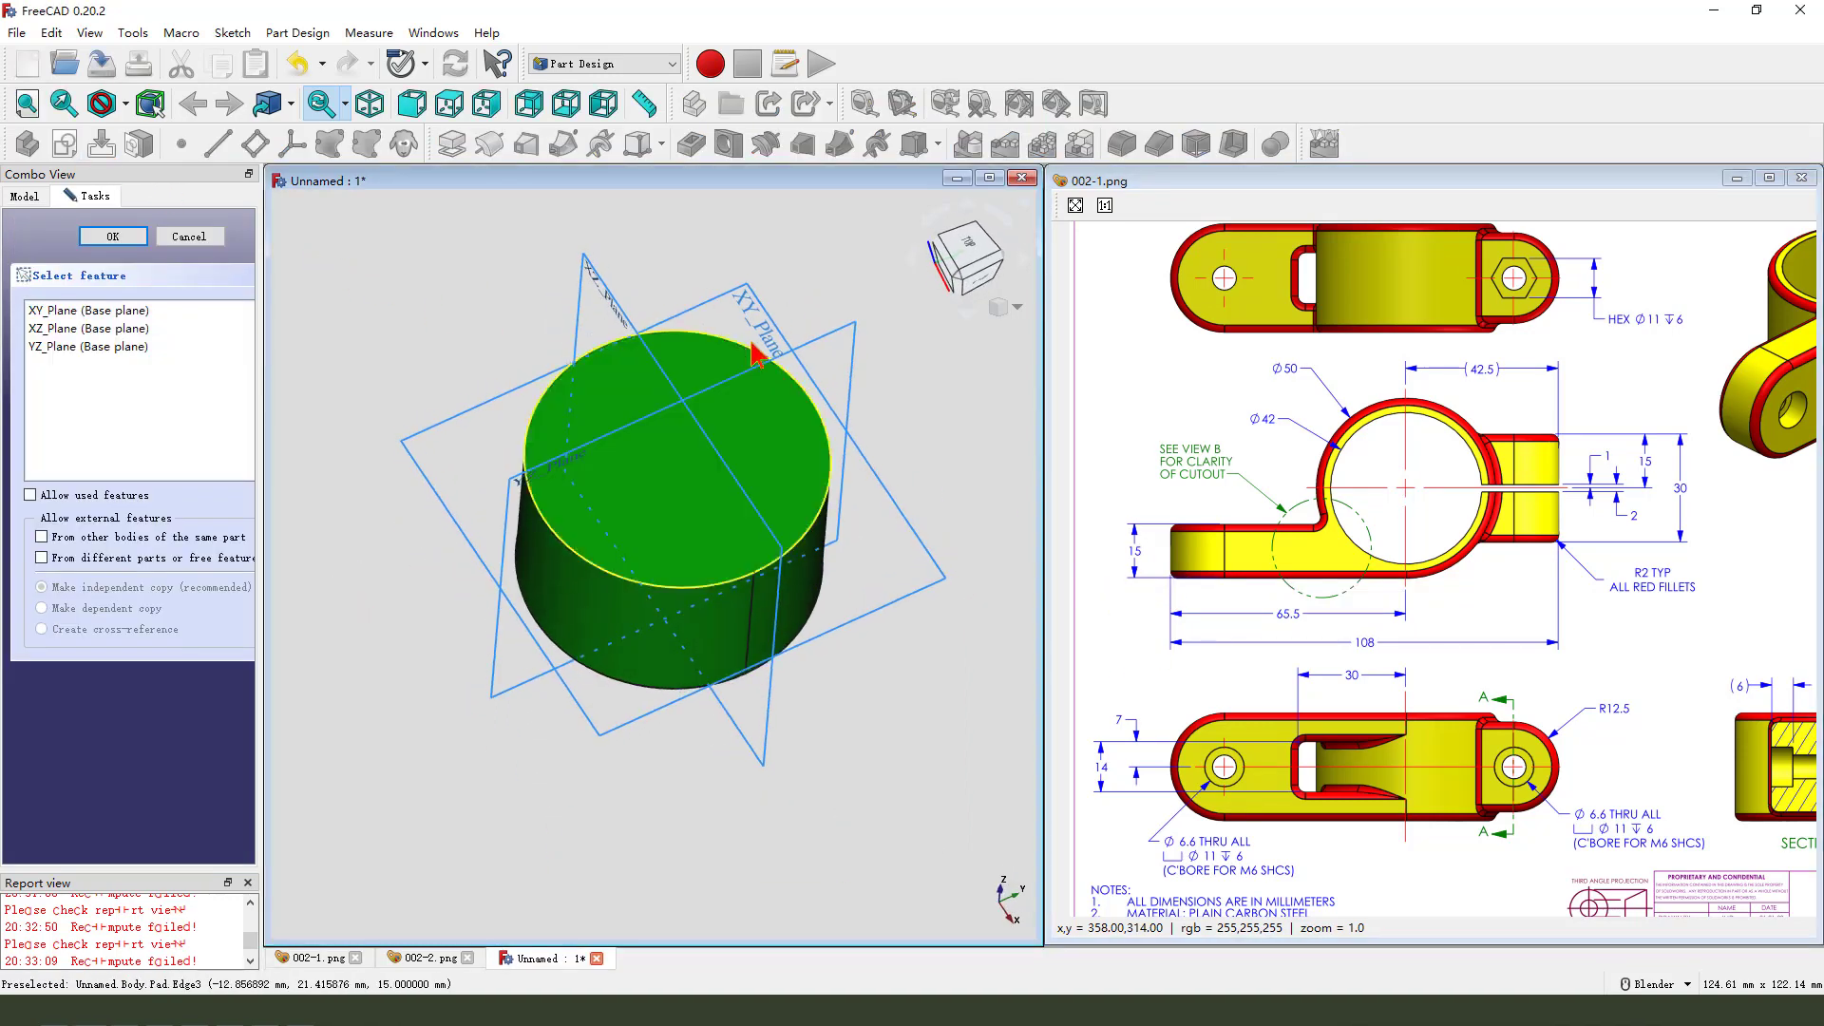
pyautogui.click(753, 325)
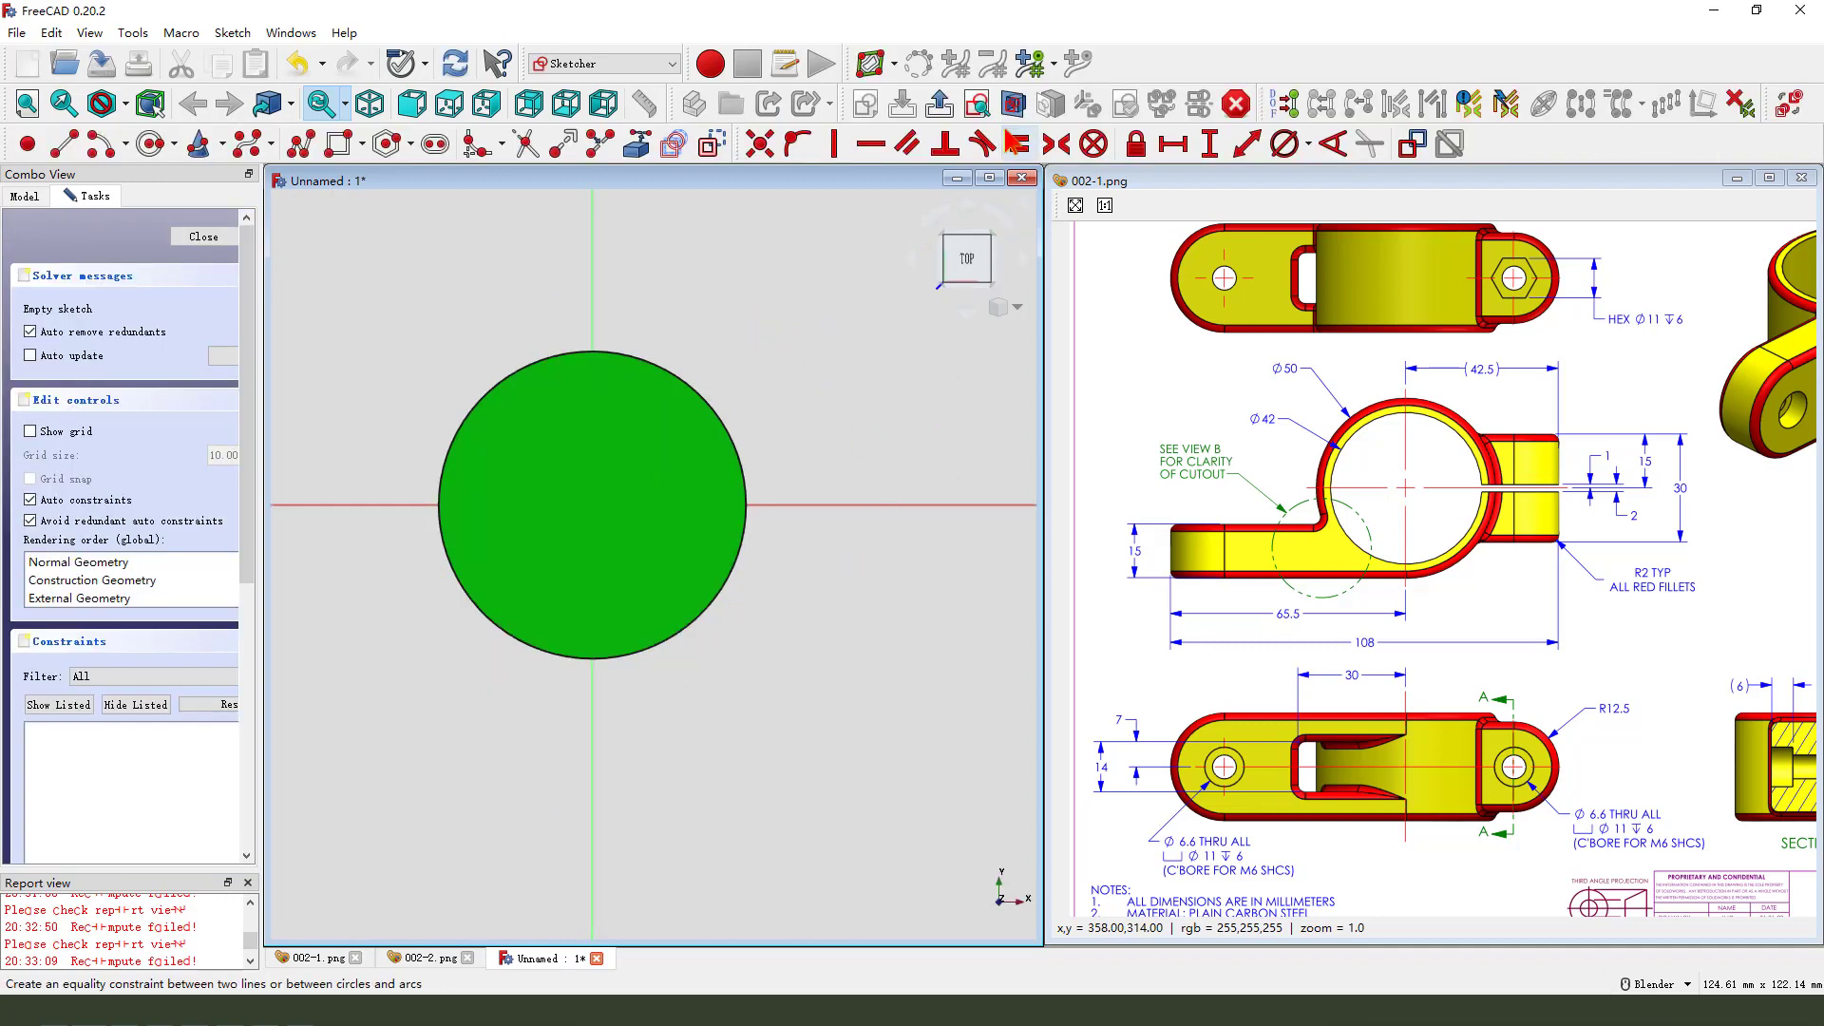
pyautogui.click(65, 143)
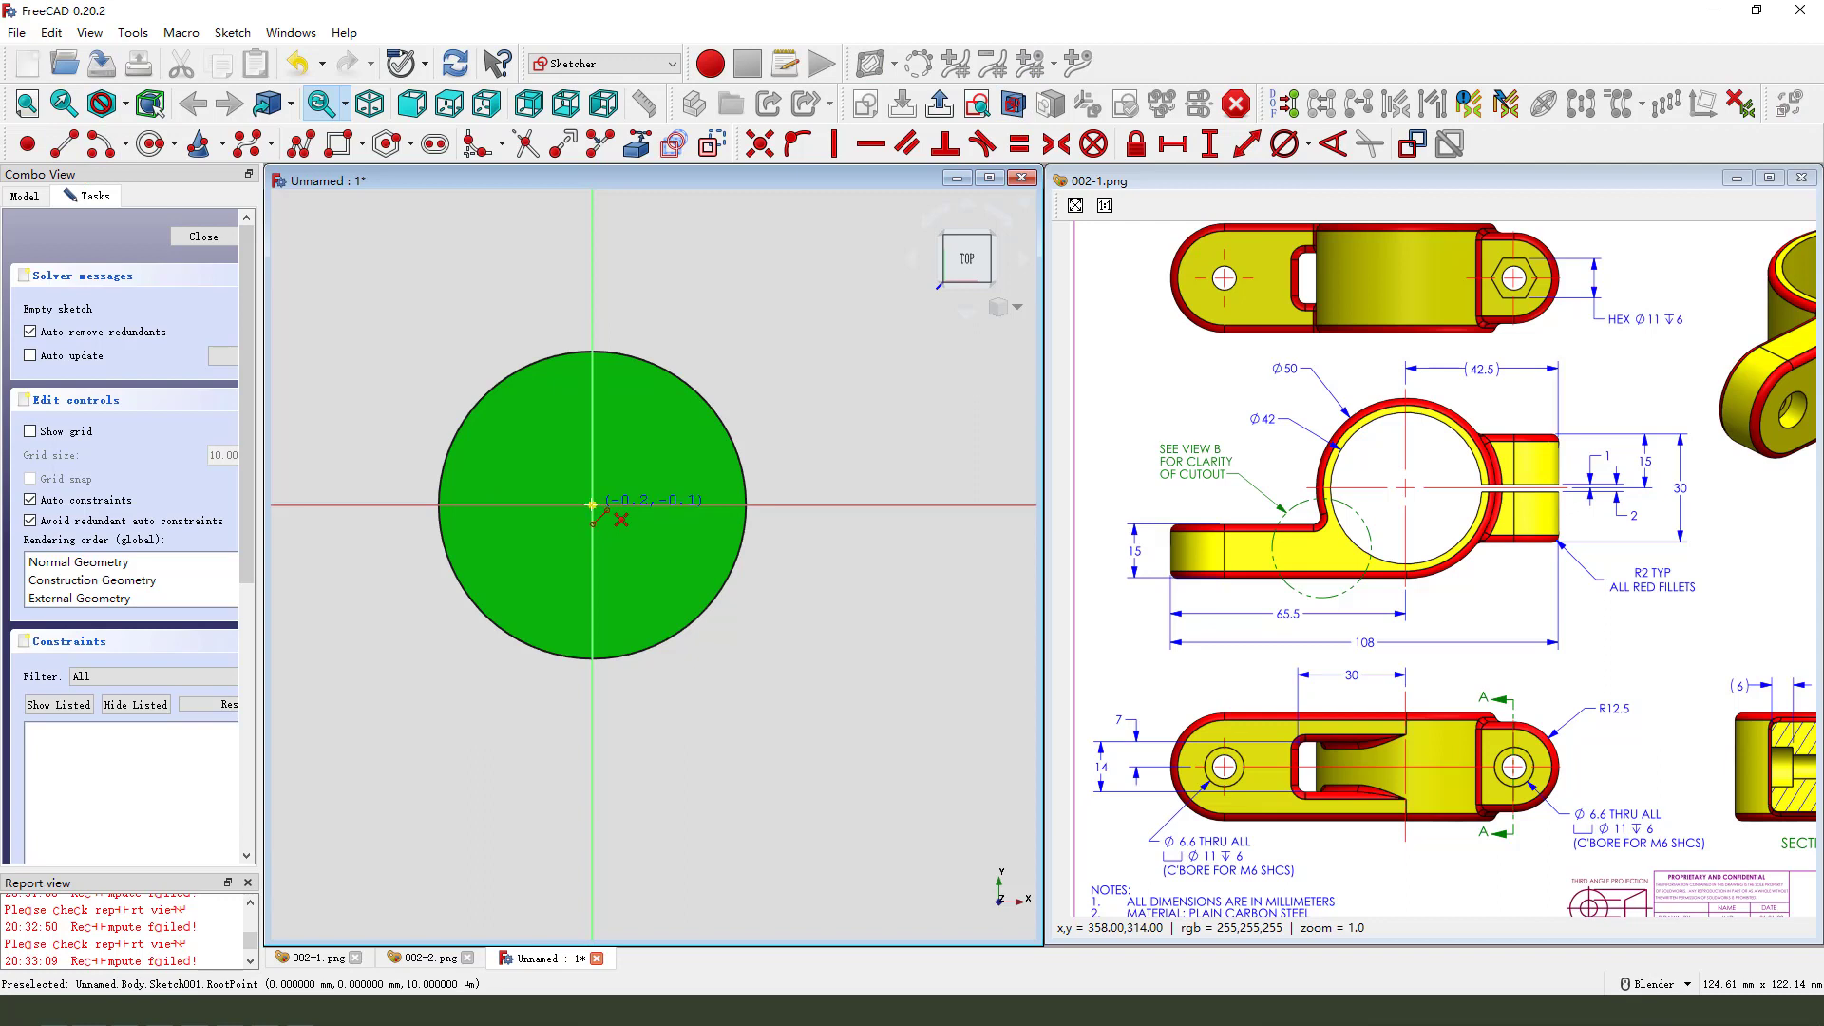
pyautogui.click(592, 504)
pyautogui.click(516, 714)
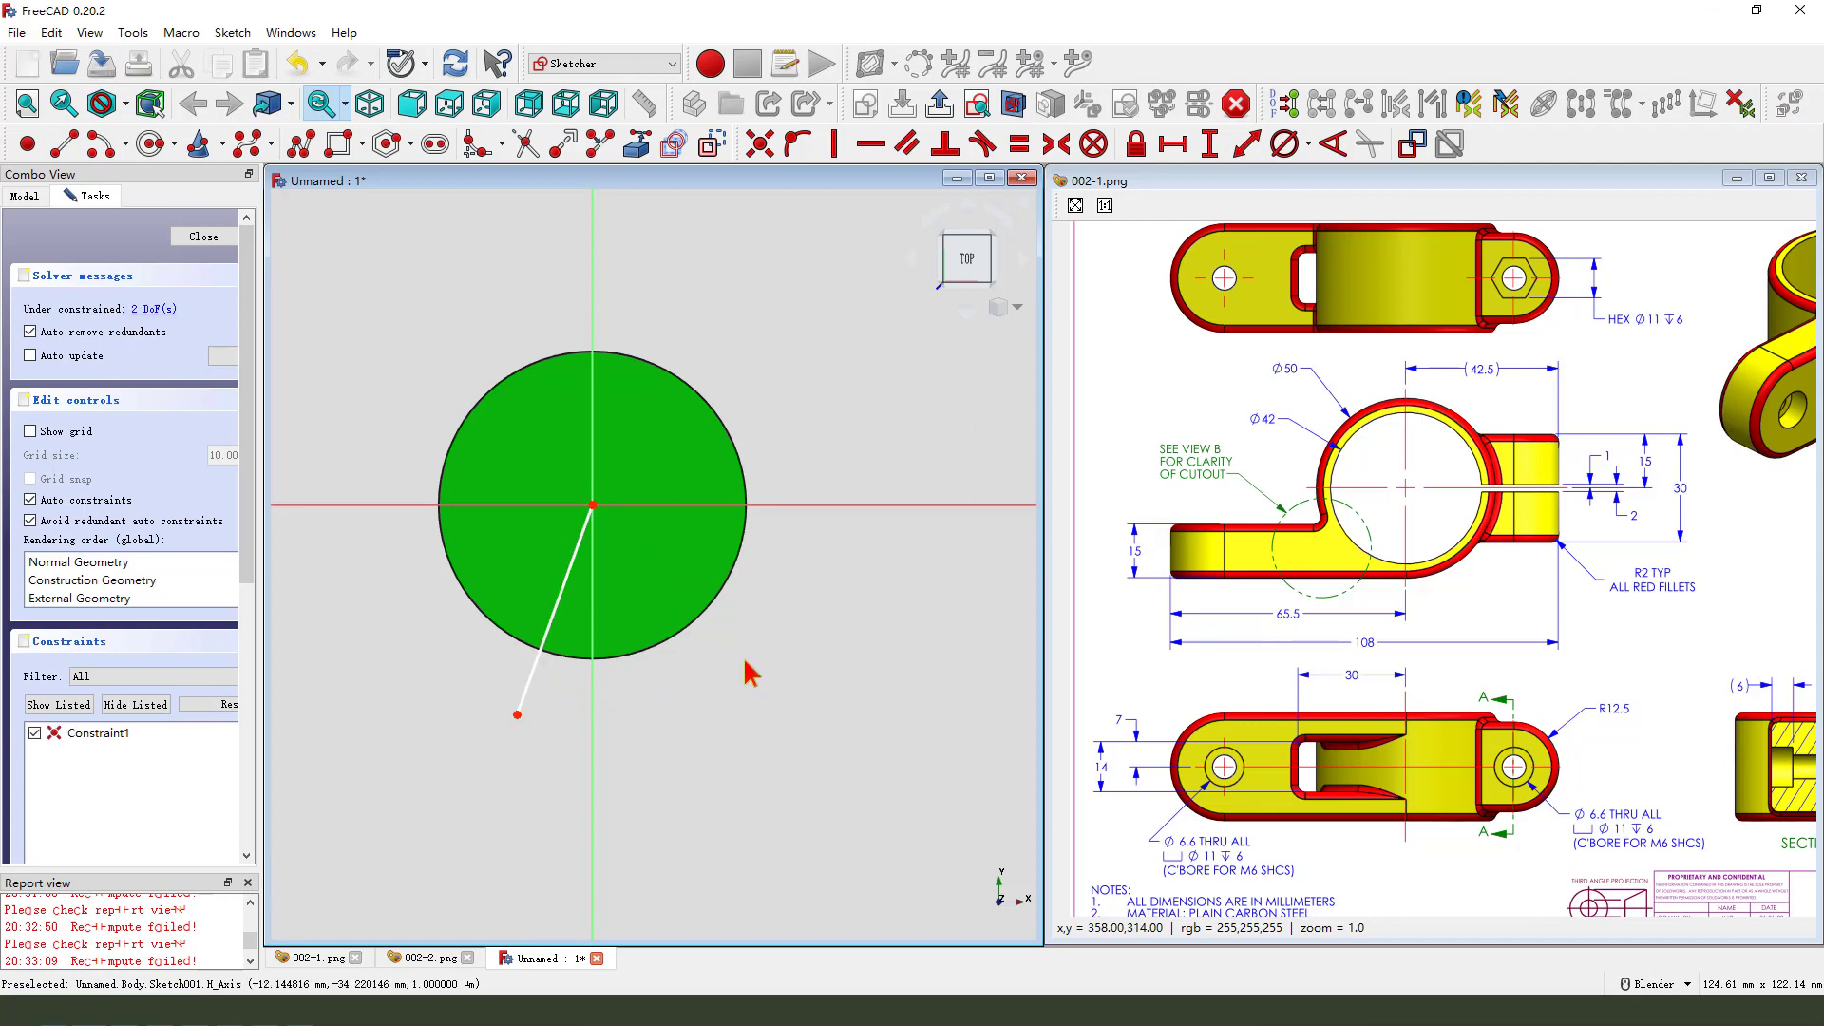
# Set the sketch line's length to 25 mm
pyautogui.click(556, 605)
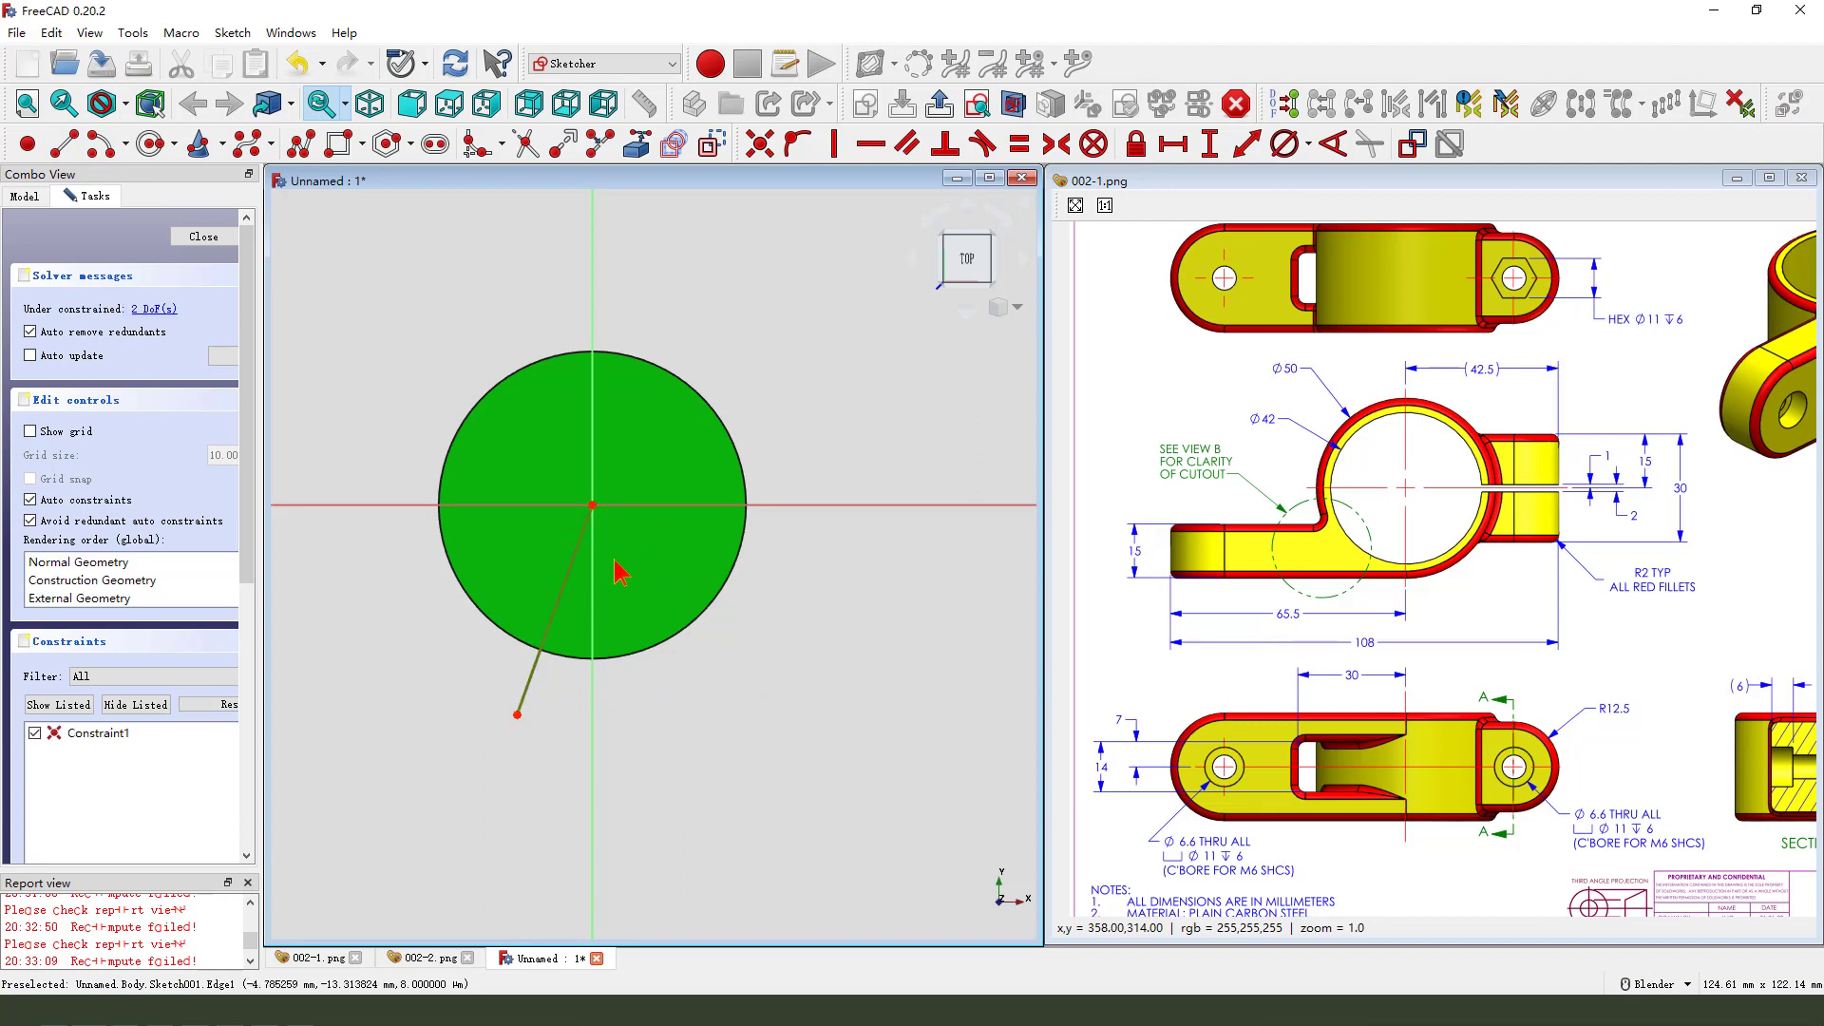
pyautogui.click(1246, 144)
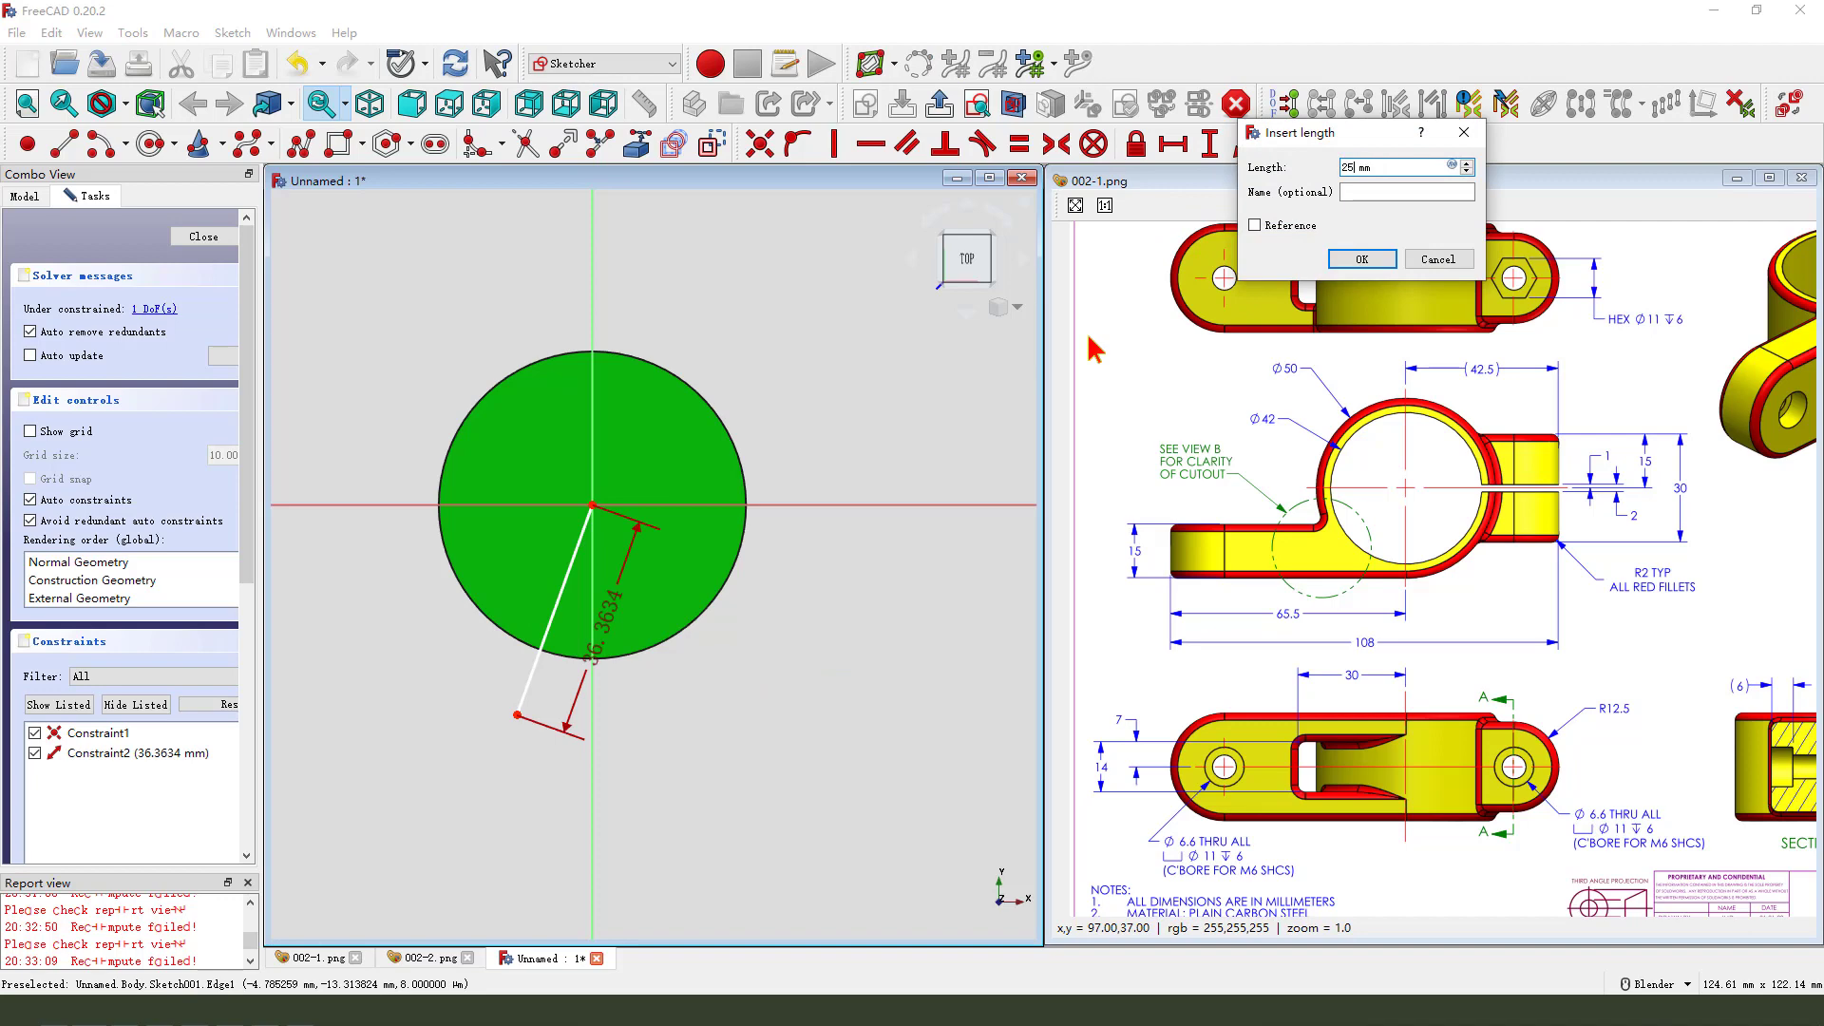
pyautogui.write('25')
pyautogui.press('Return')
pyautogui.scroll(1, 1059, 324)
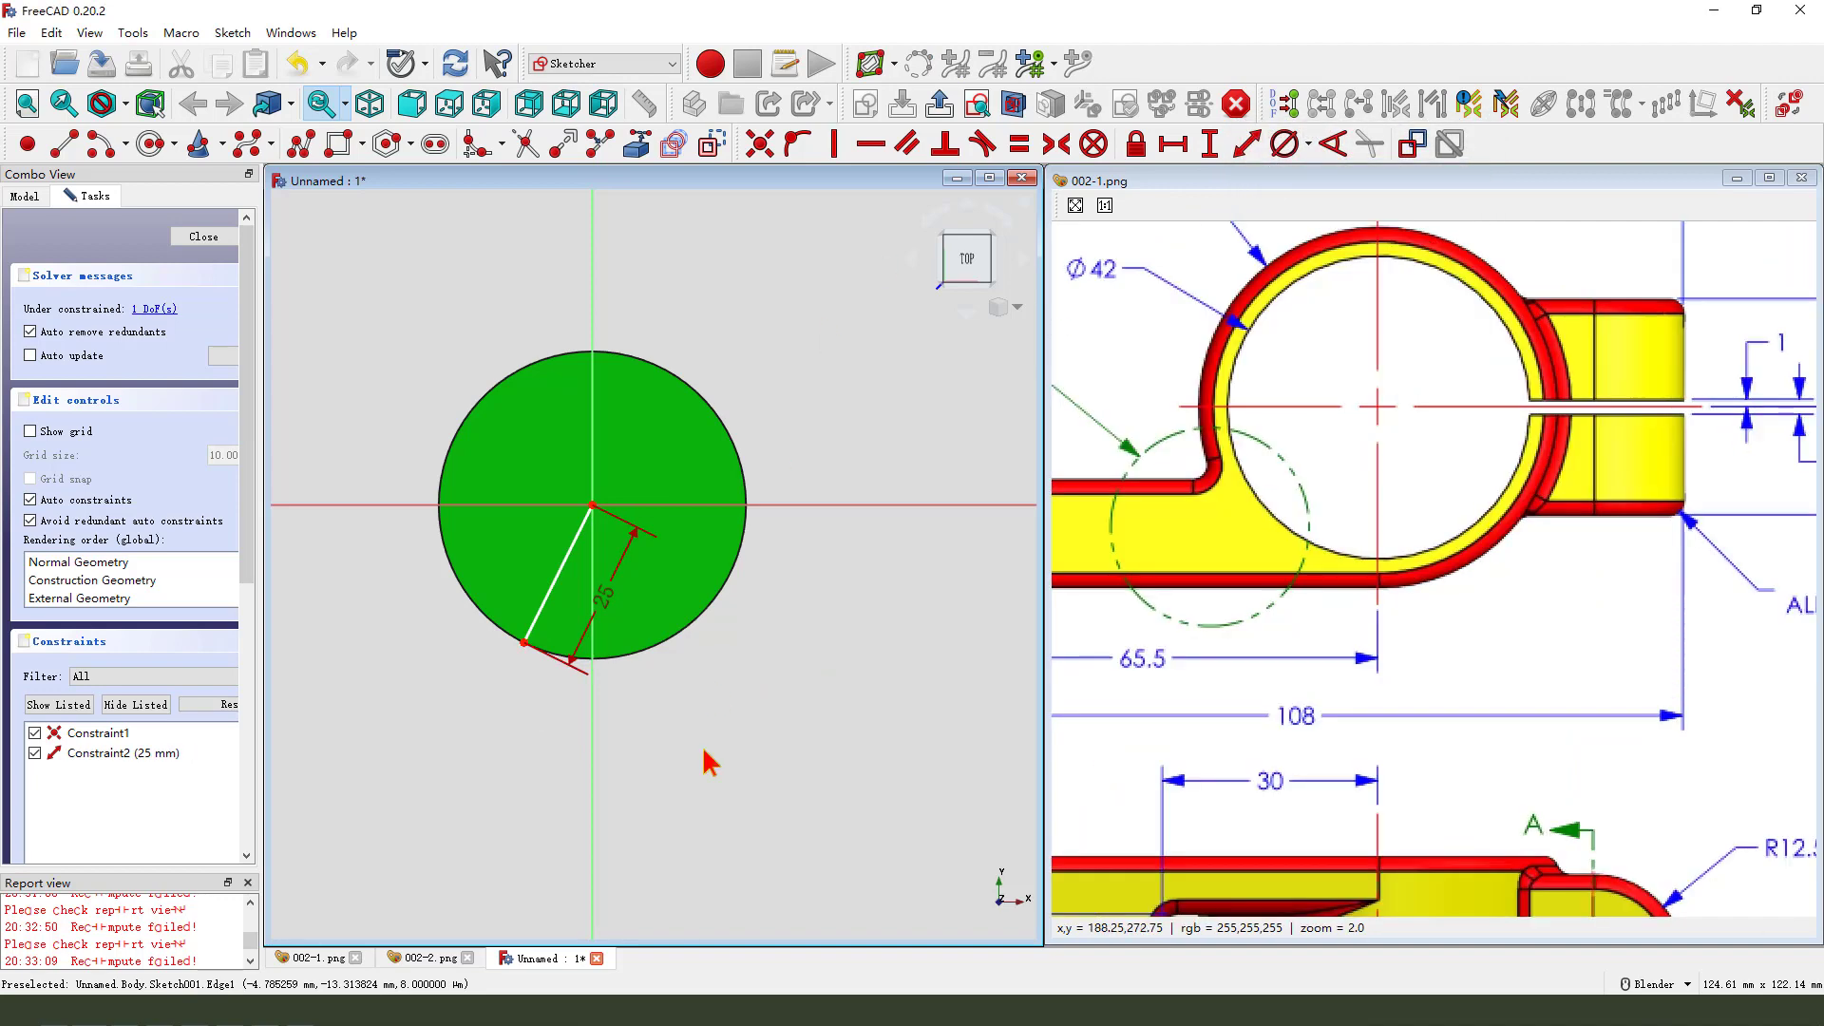
# Constrain the line at 180° to the vertical axis and move its length dimension outside the circle
pyautogui.click(556, 598)
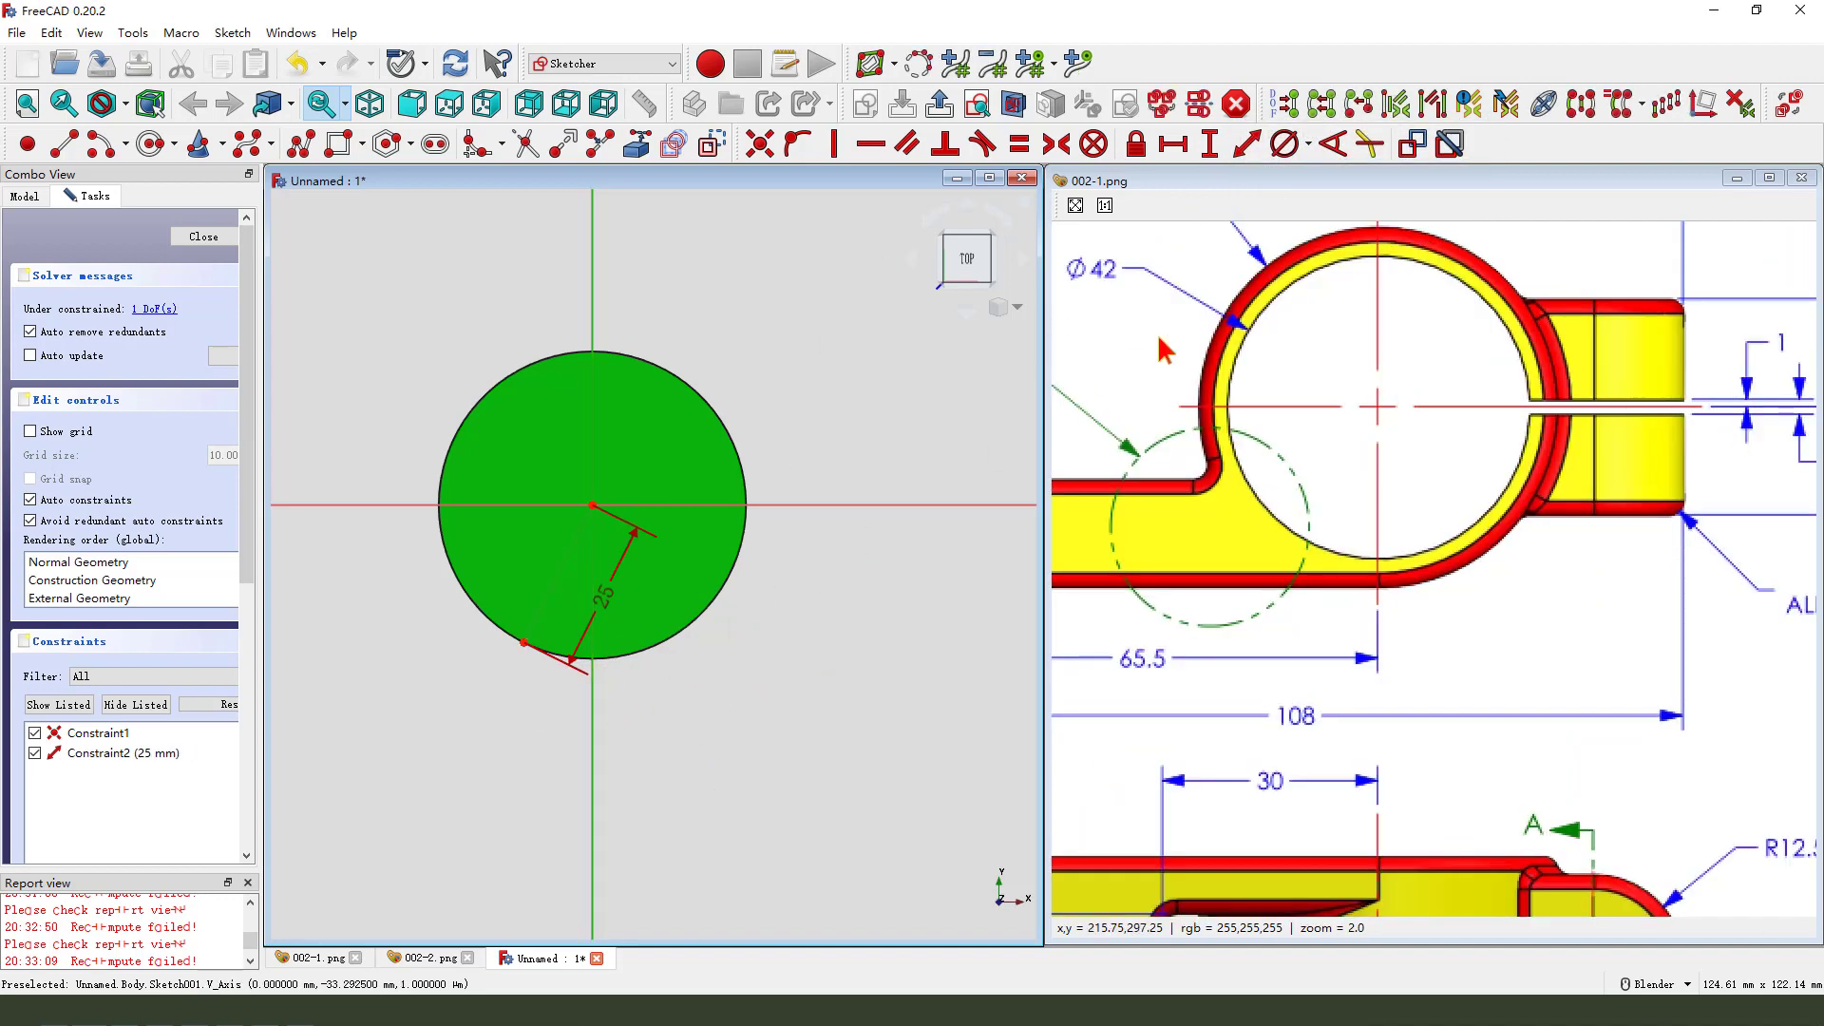
pyautogui.click(1333, 143)
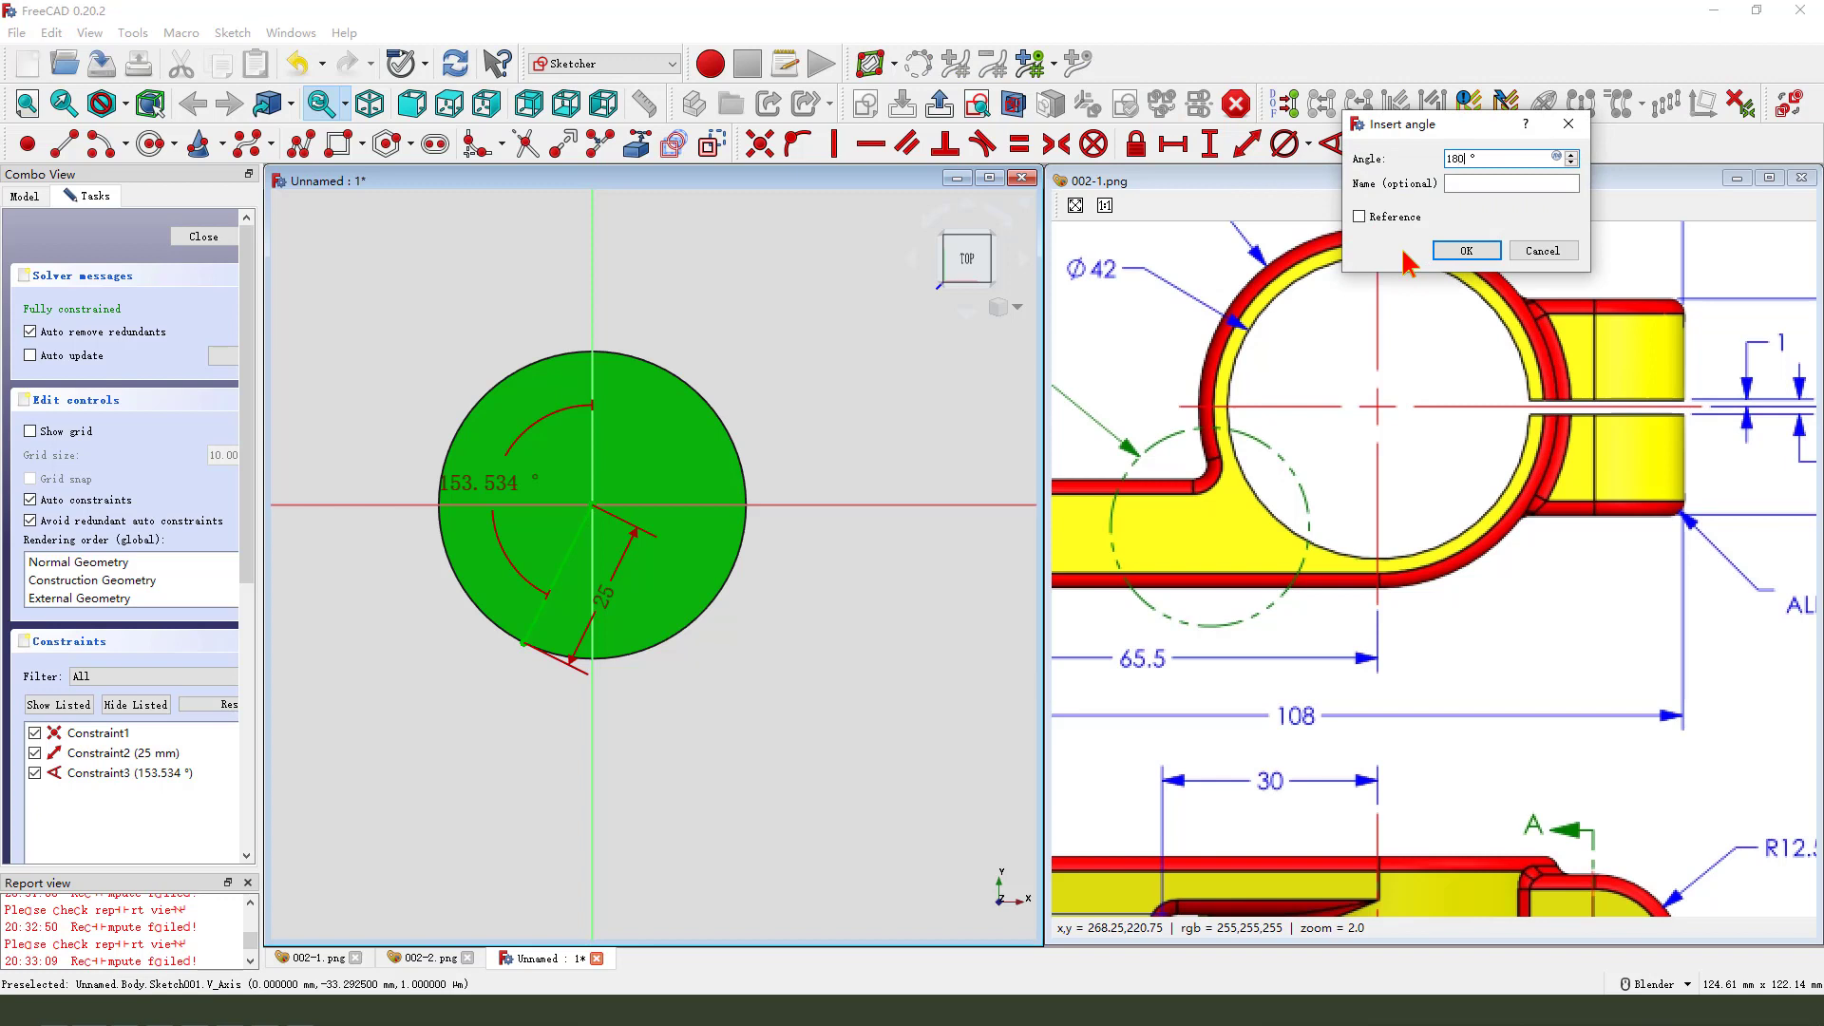
pyautogui.click(1466, 250)
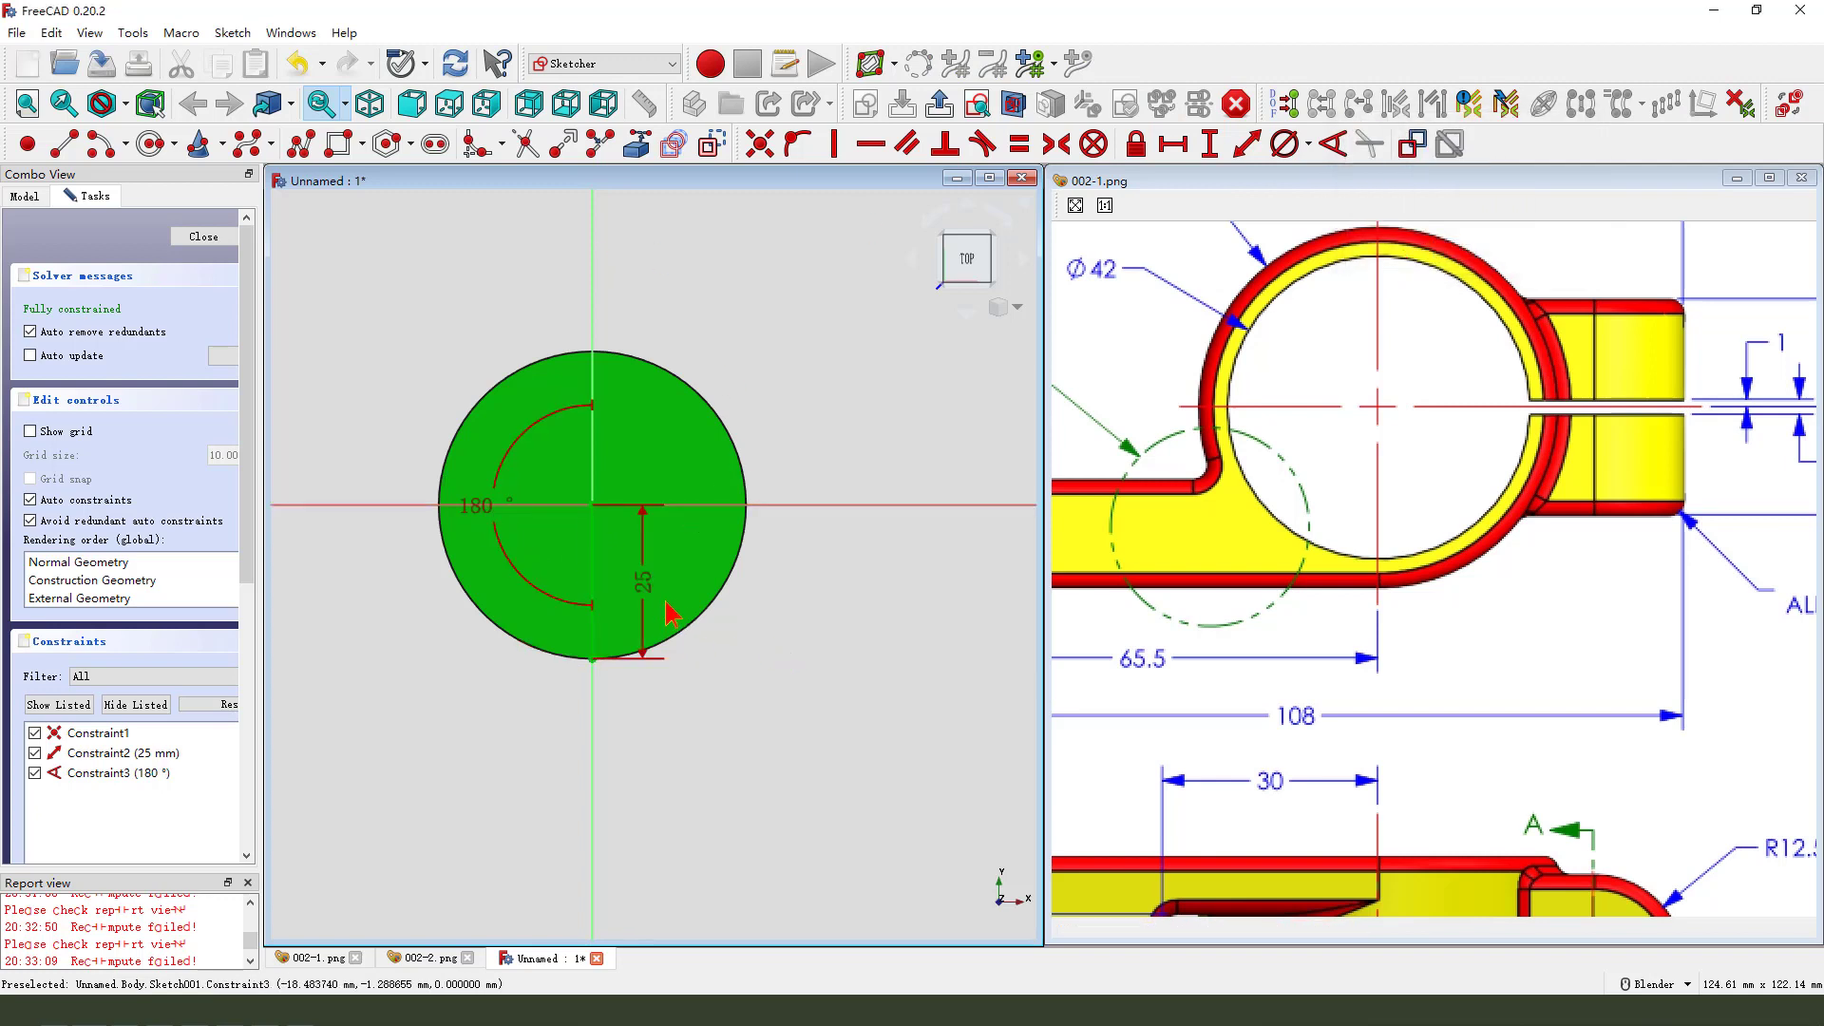
pyautogui.moveTo(650, 584); pyautogui.dragTo(794, 574)
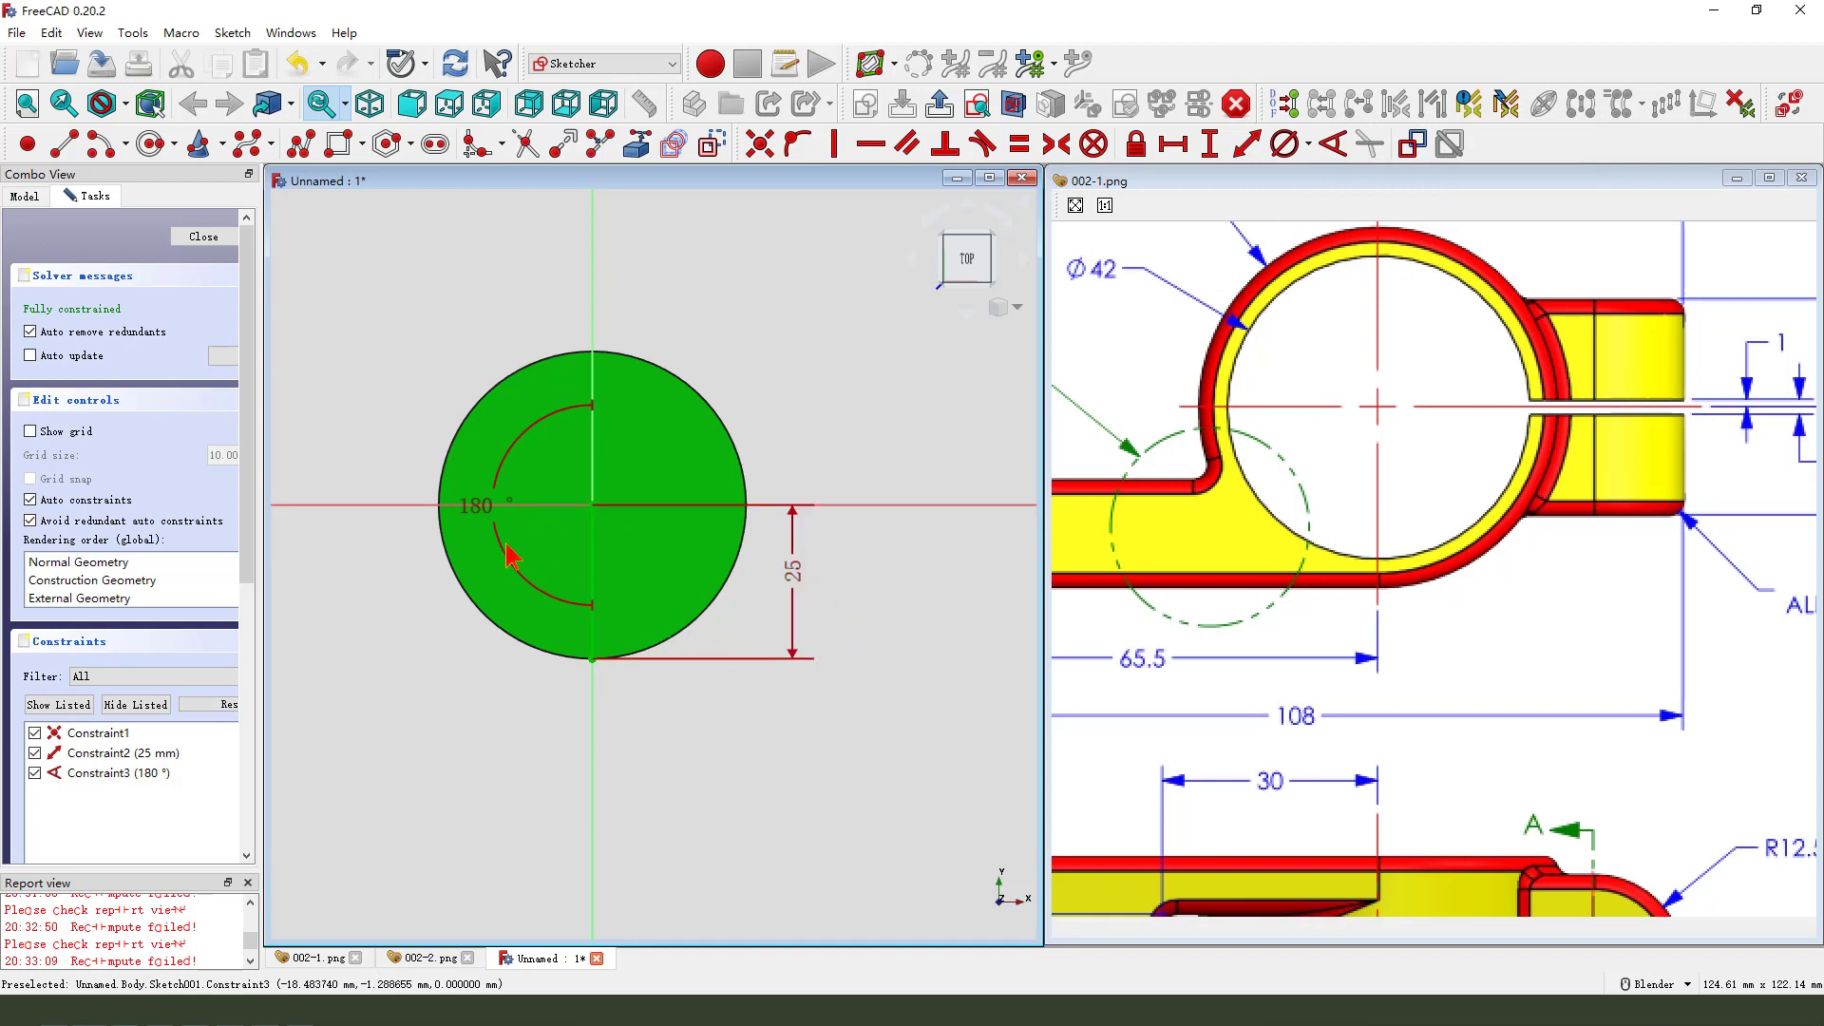
# Try an angle of 135° for the line and set it back to 180°
pyautogui.doubleClick(487, 523)
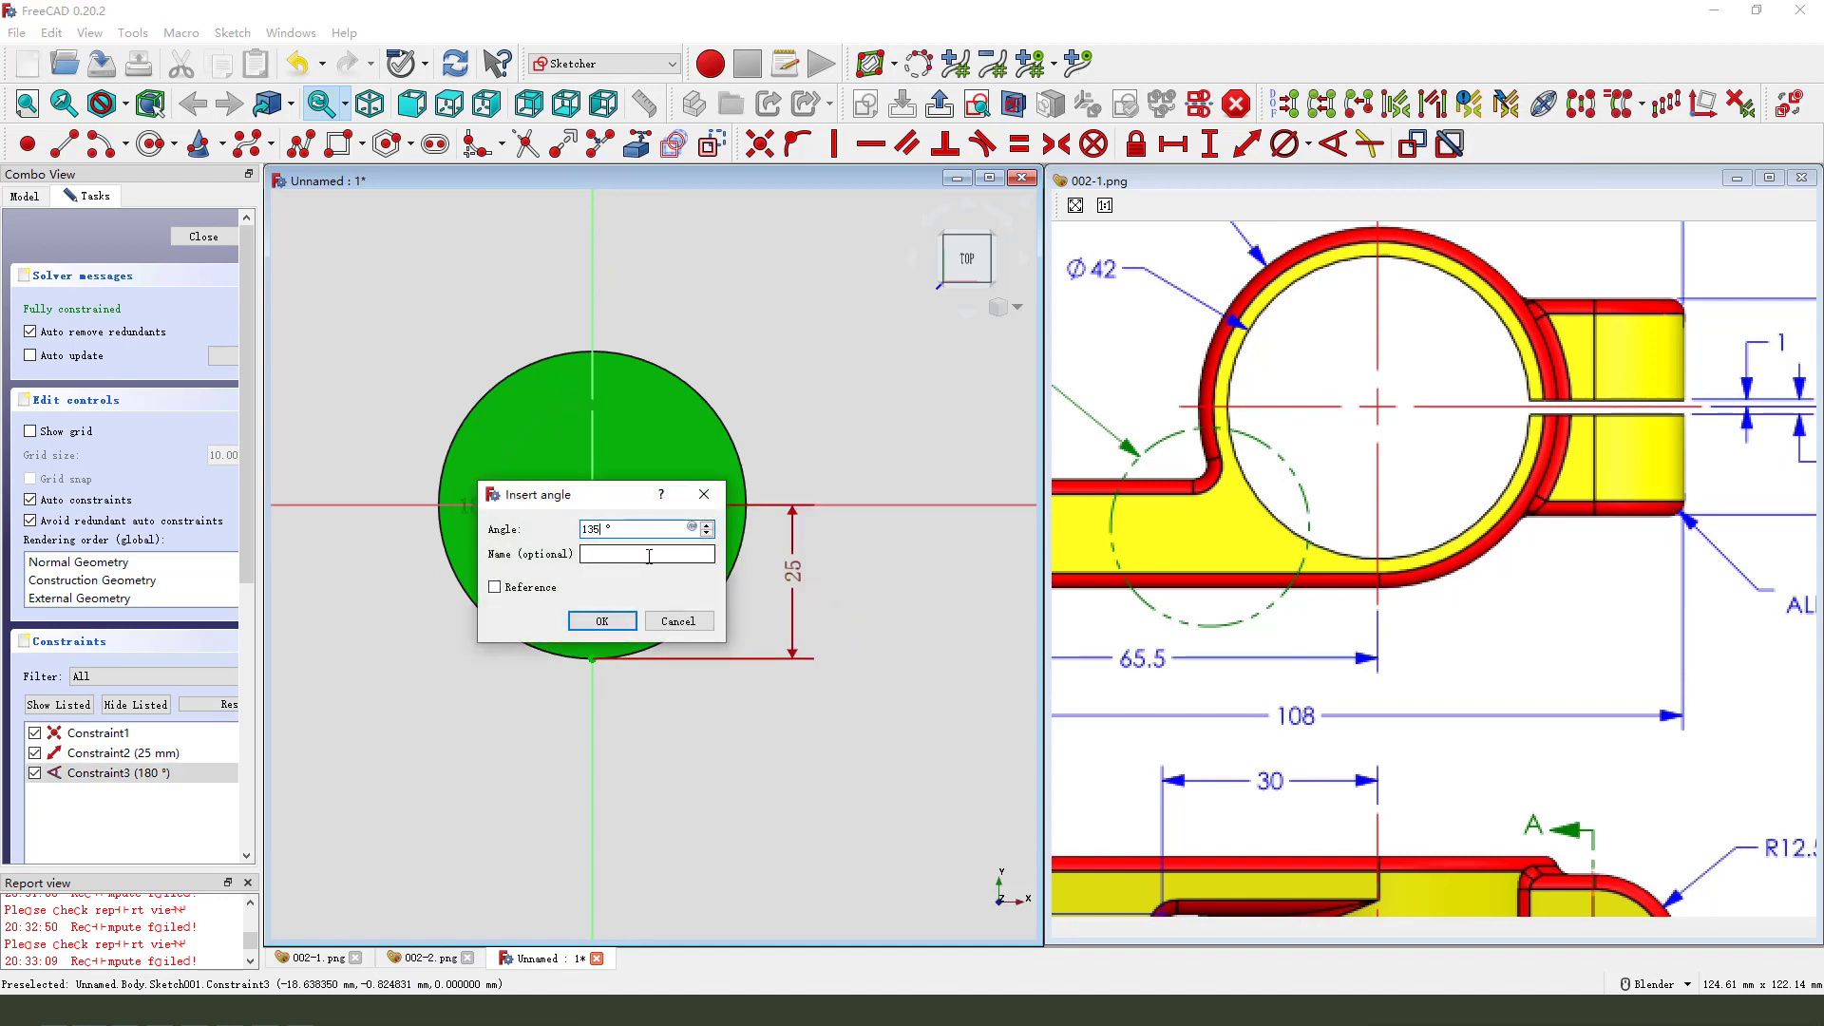
pyautogui.press('Return')
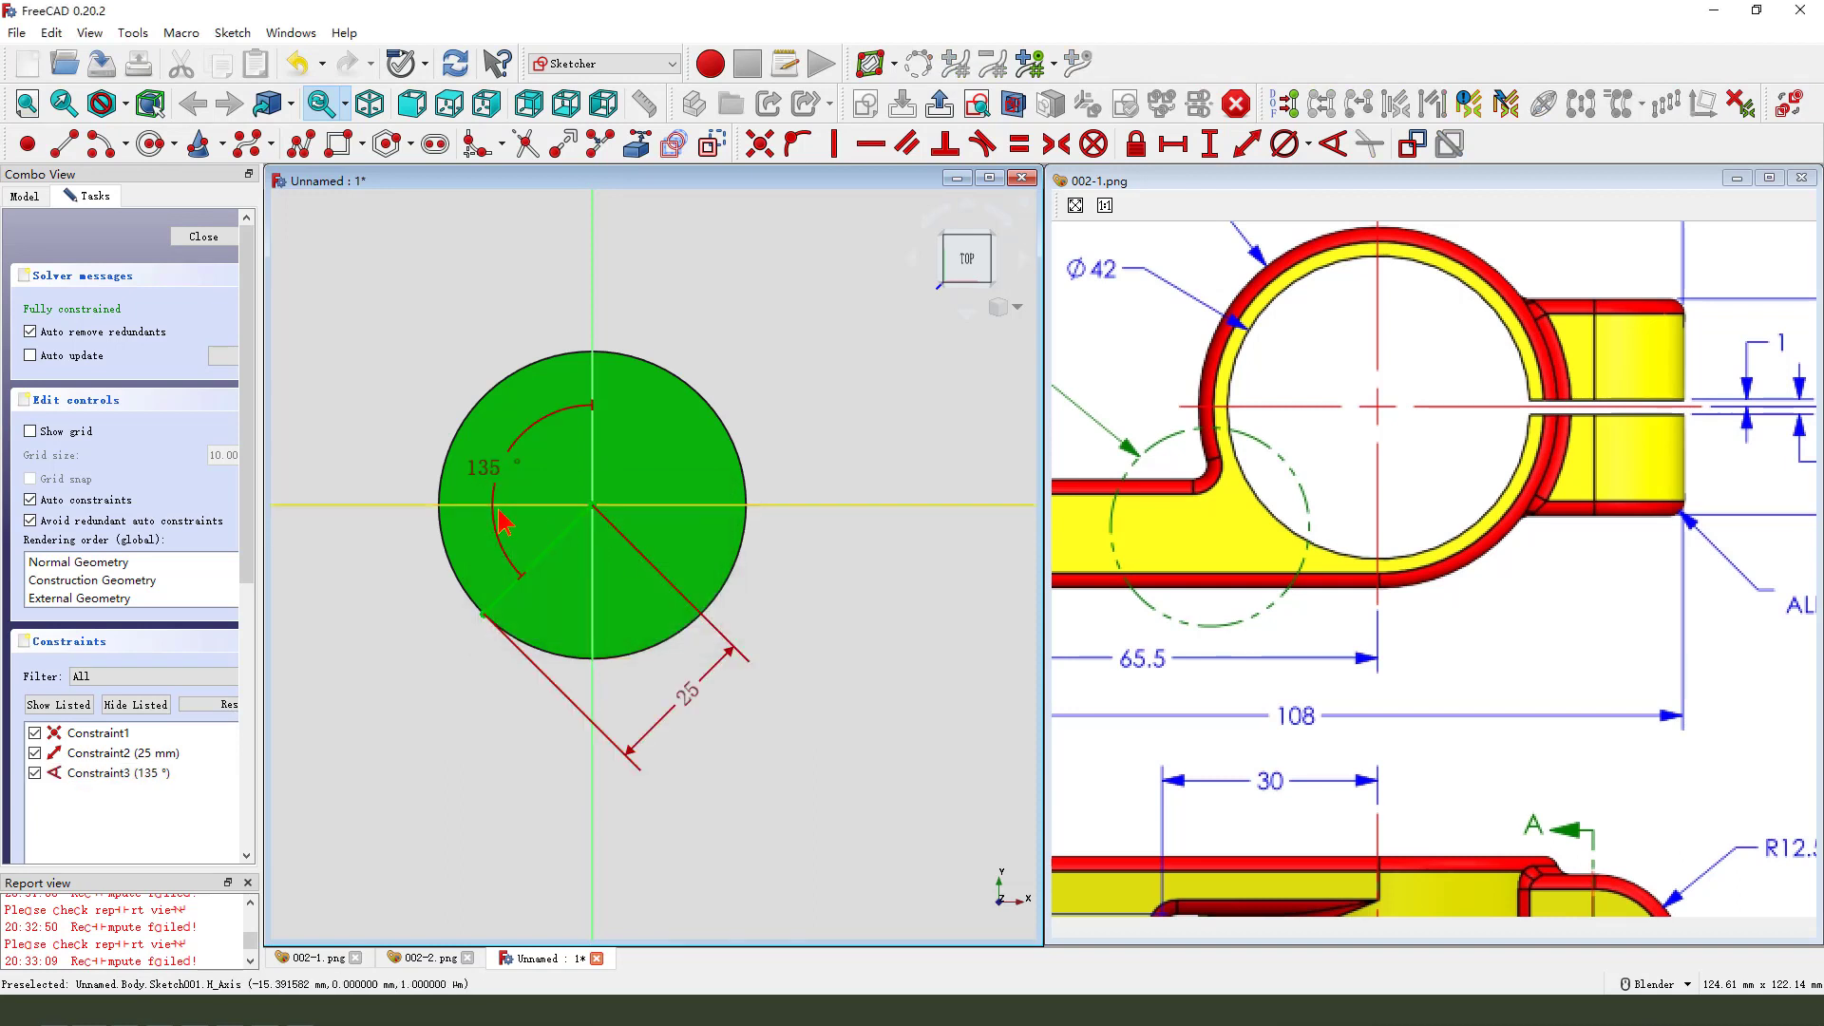
pyautogui.doubleClick(491, 494)
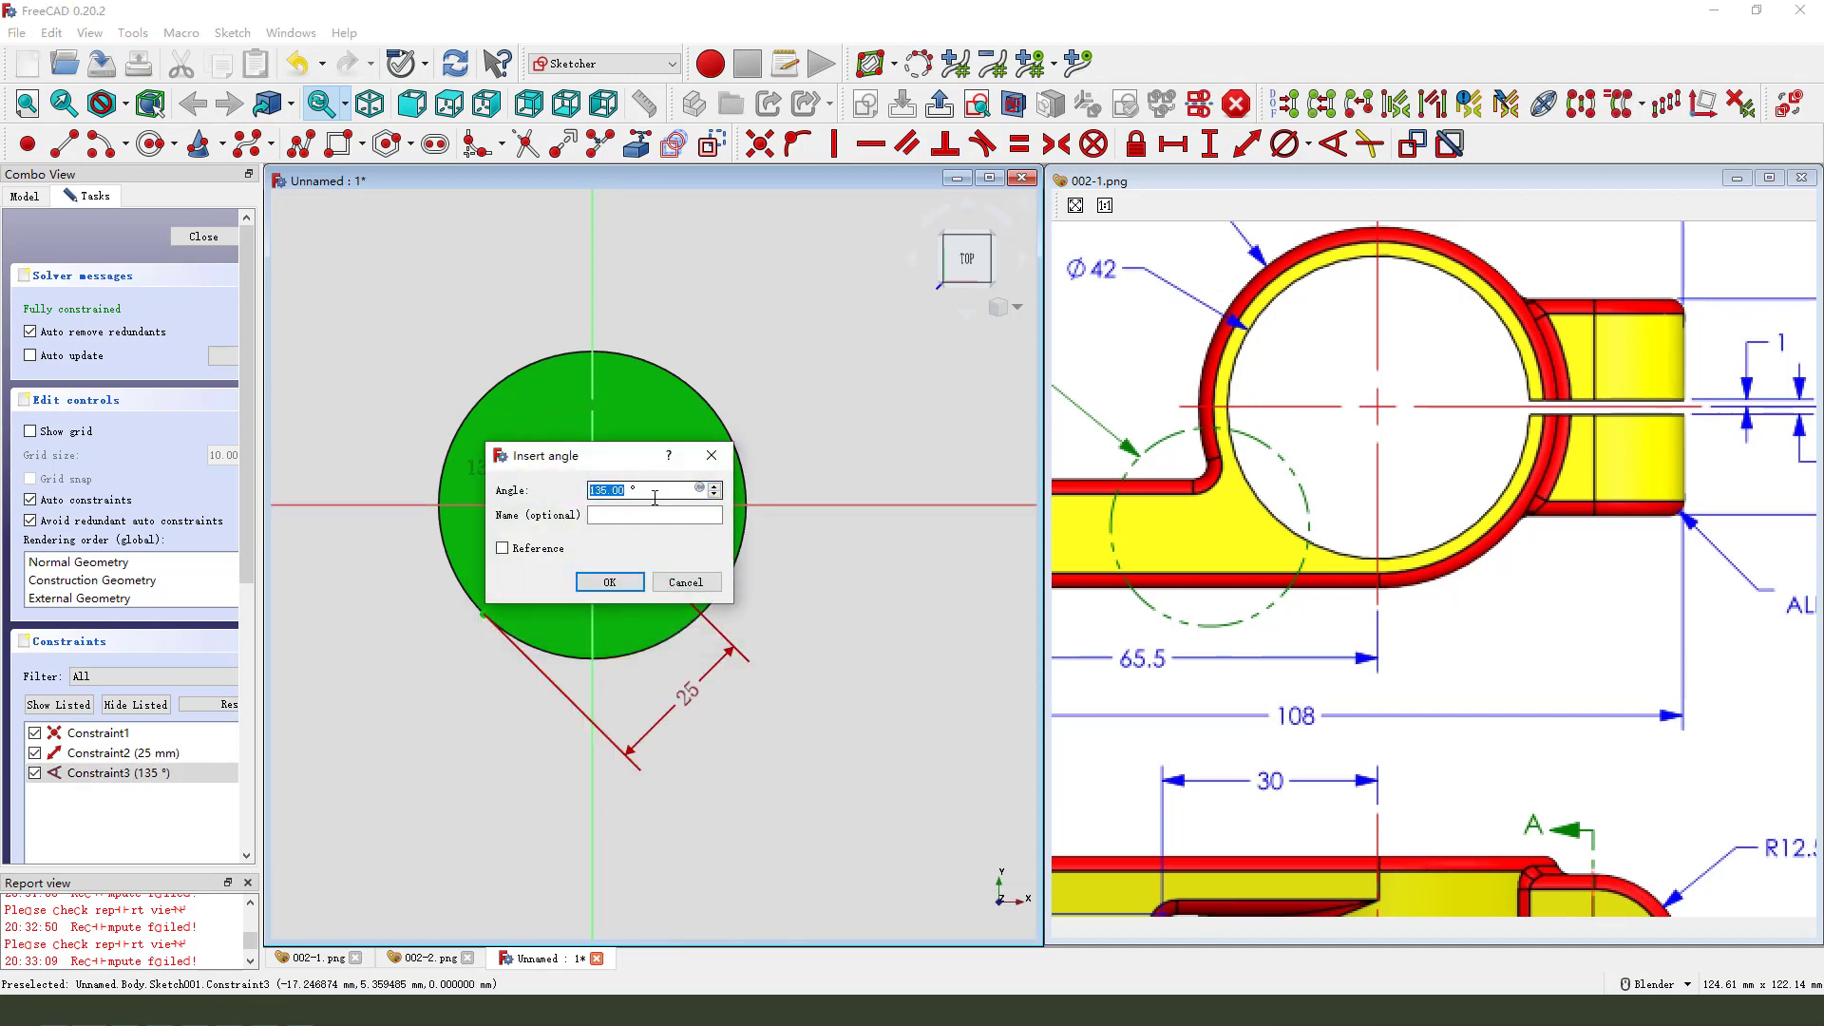
pyautogui.write('180')
pyautogui.press('Return')
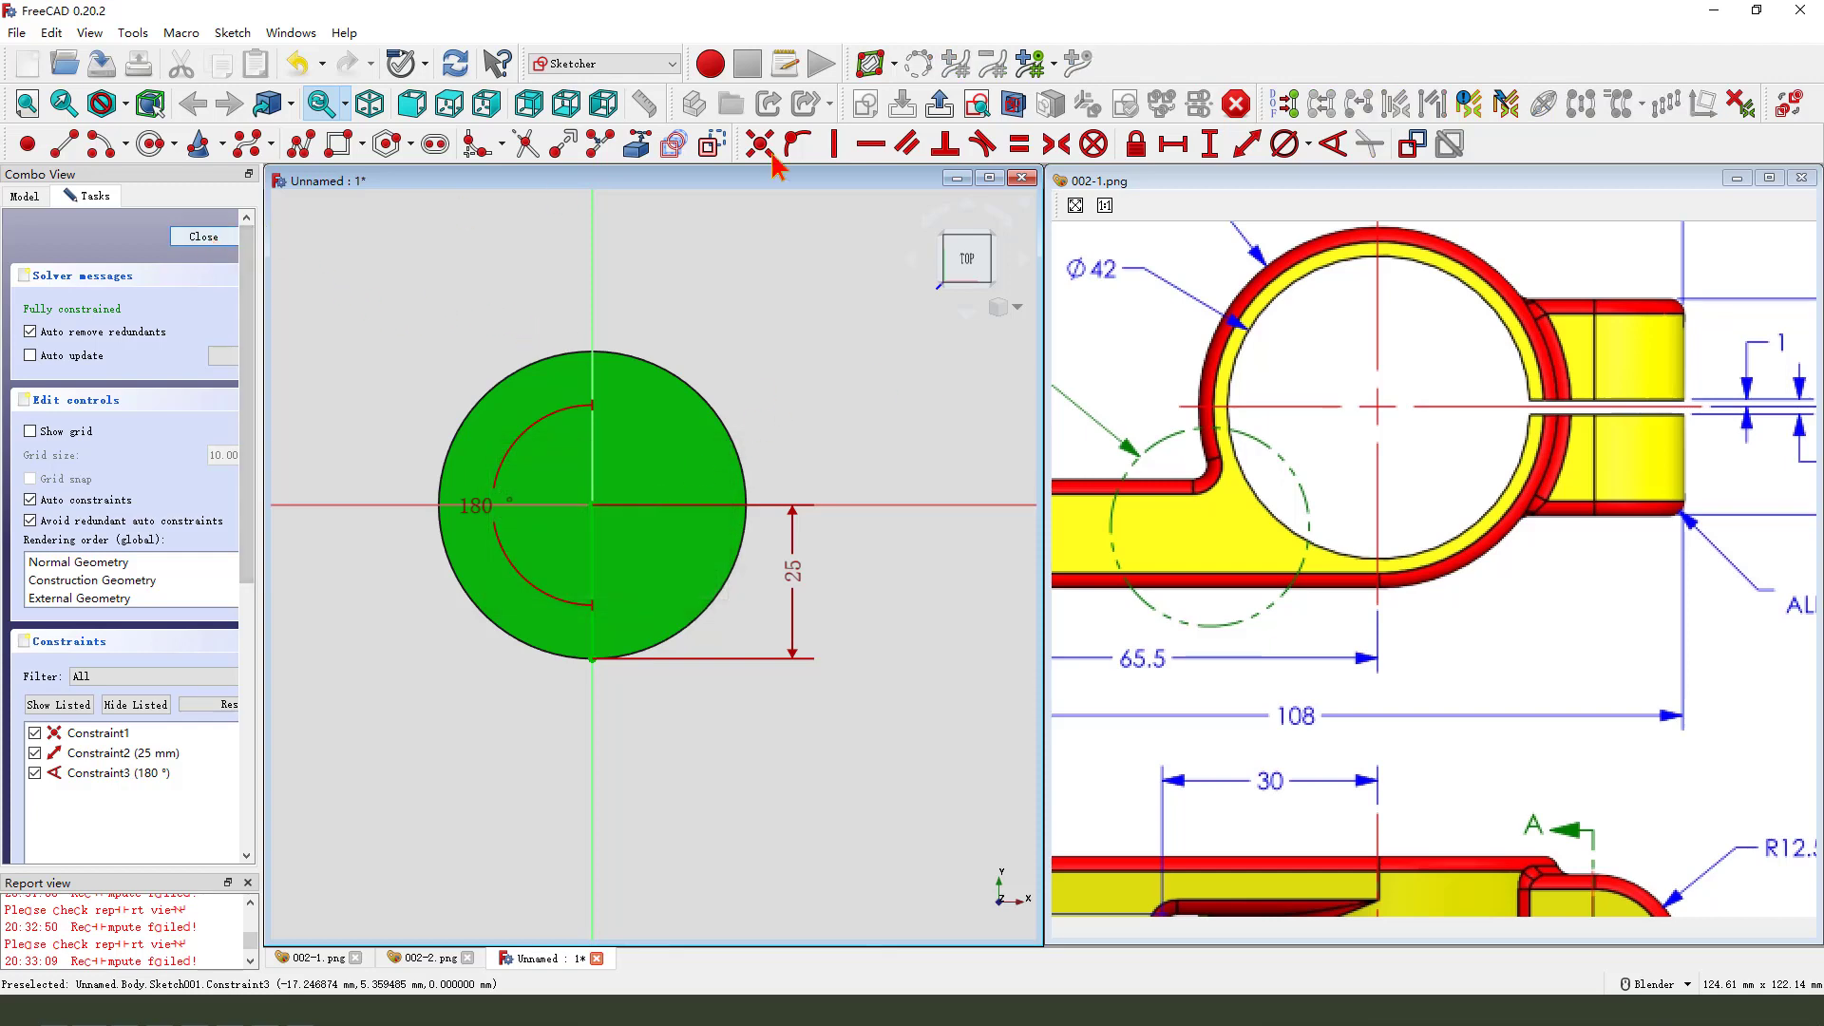
# Close the line sketch and hide the pad in the model tree to expose the line
pyautogui.click(210, 236)
pyautogui.moveTo(827, 582)
pyautogui.mouseDown(button='middle')
pyautogui.moveTo(757, 553)
pyautogui.moveTo(827, 567)
pyautogui.mouseUp(button='middle')
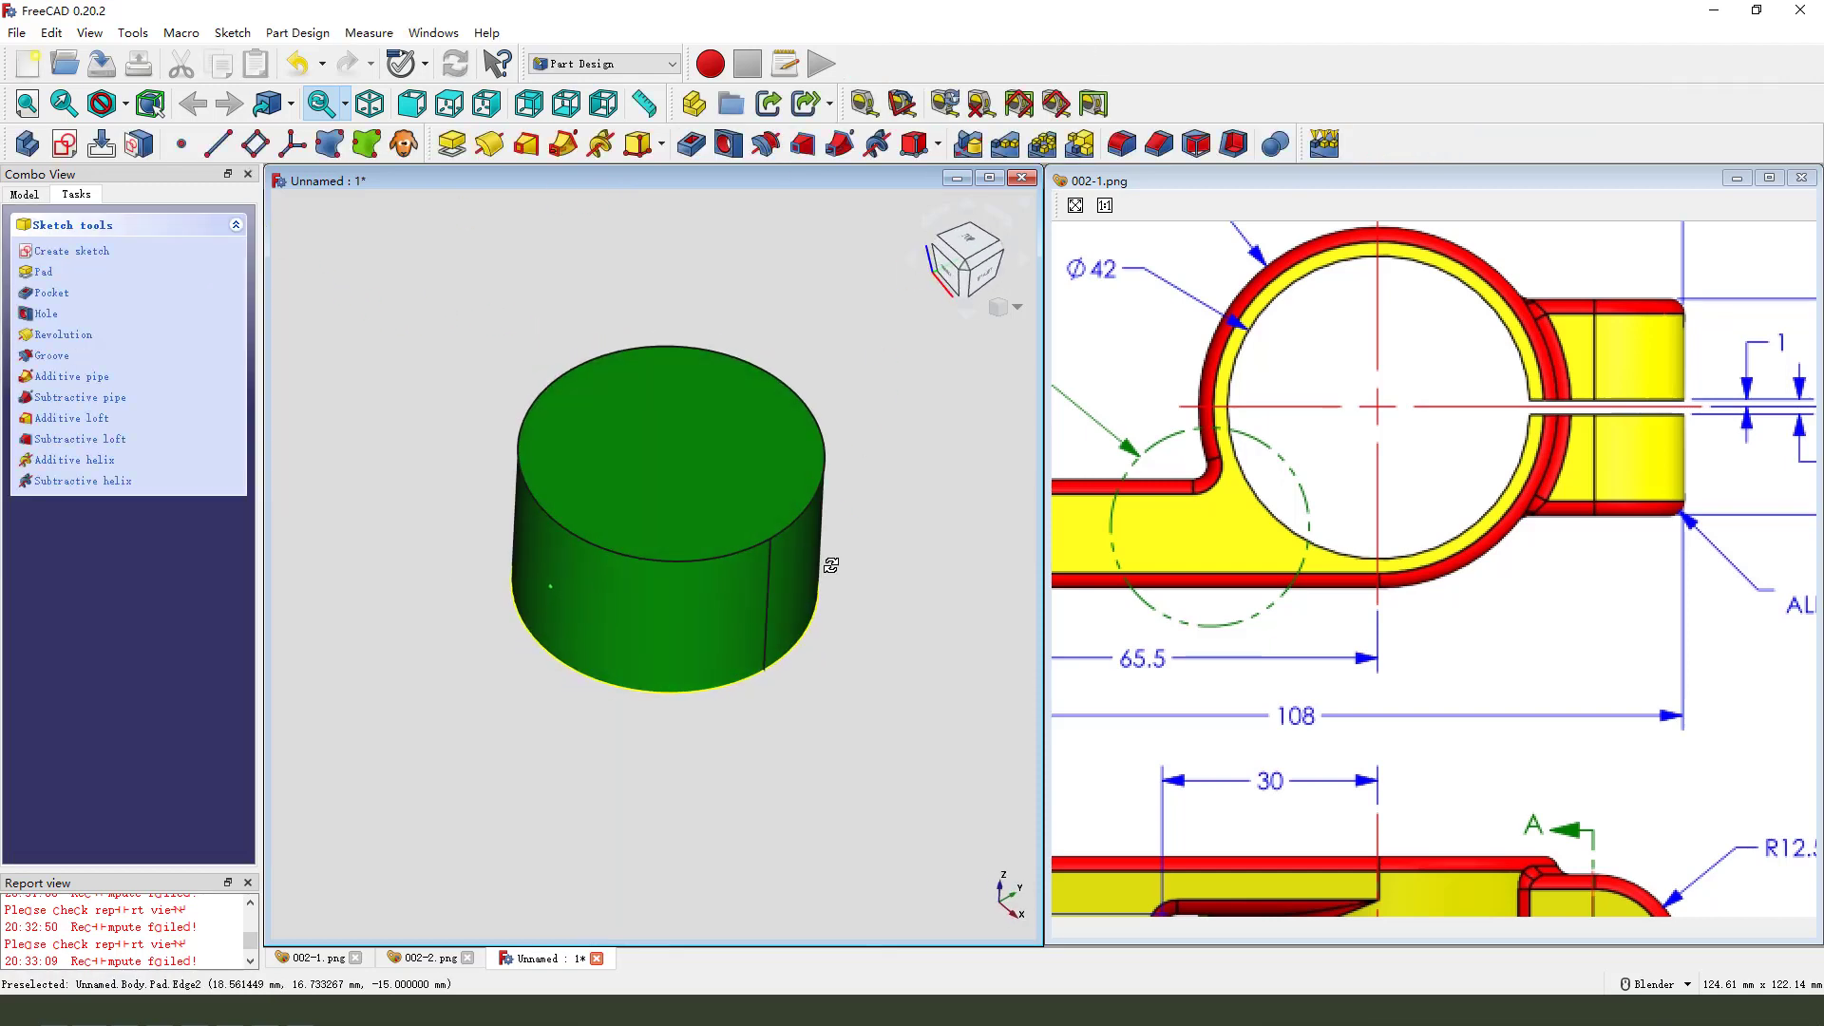
pyautogui.click(24, 194)
pyautogui.click(93, 316)
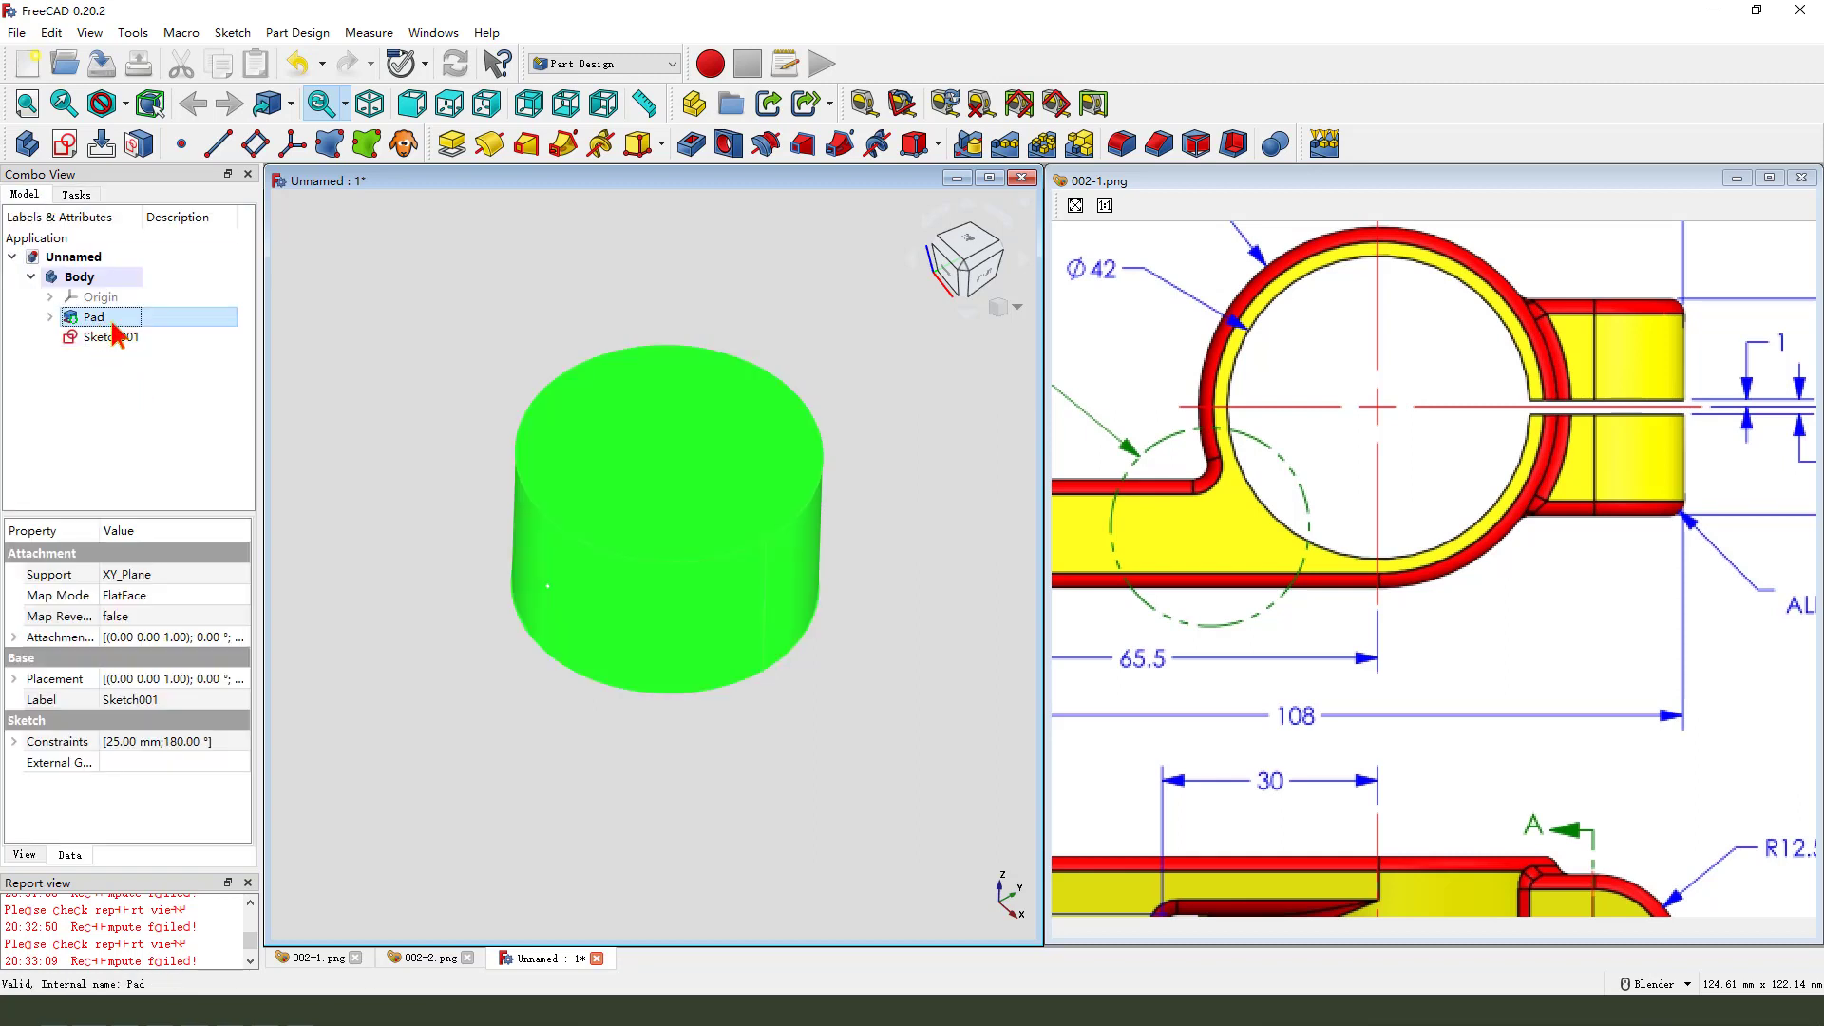
pyautogui.press('space')
pyautogui.moveTo(615, 627)
pyautogui.mouseDown()
pyautogui.moveTo(724, 489)
pyautogui.moveTo(672, 577)
pyautogui.mouseUp()
pyautogui.moveTo(708, 649)
pyautogui.mouseDown()
pyautogui.moveTo(597, 587)
pyautogui.moveTo(617, 615)
pyautogui.mouseUp()
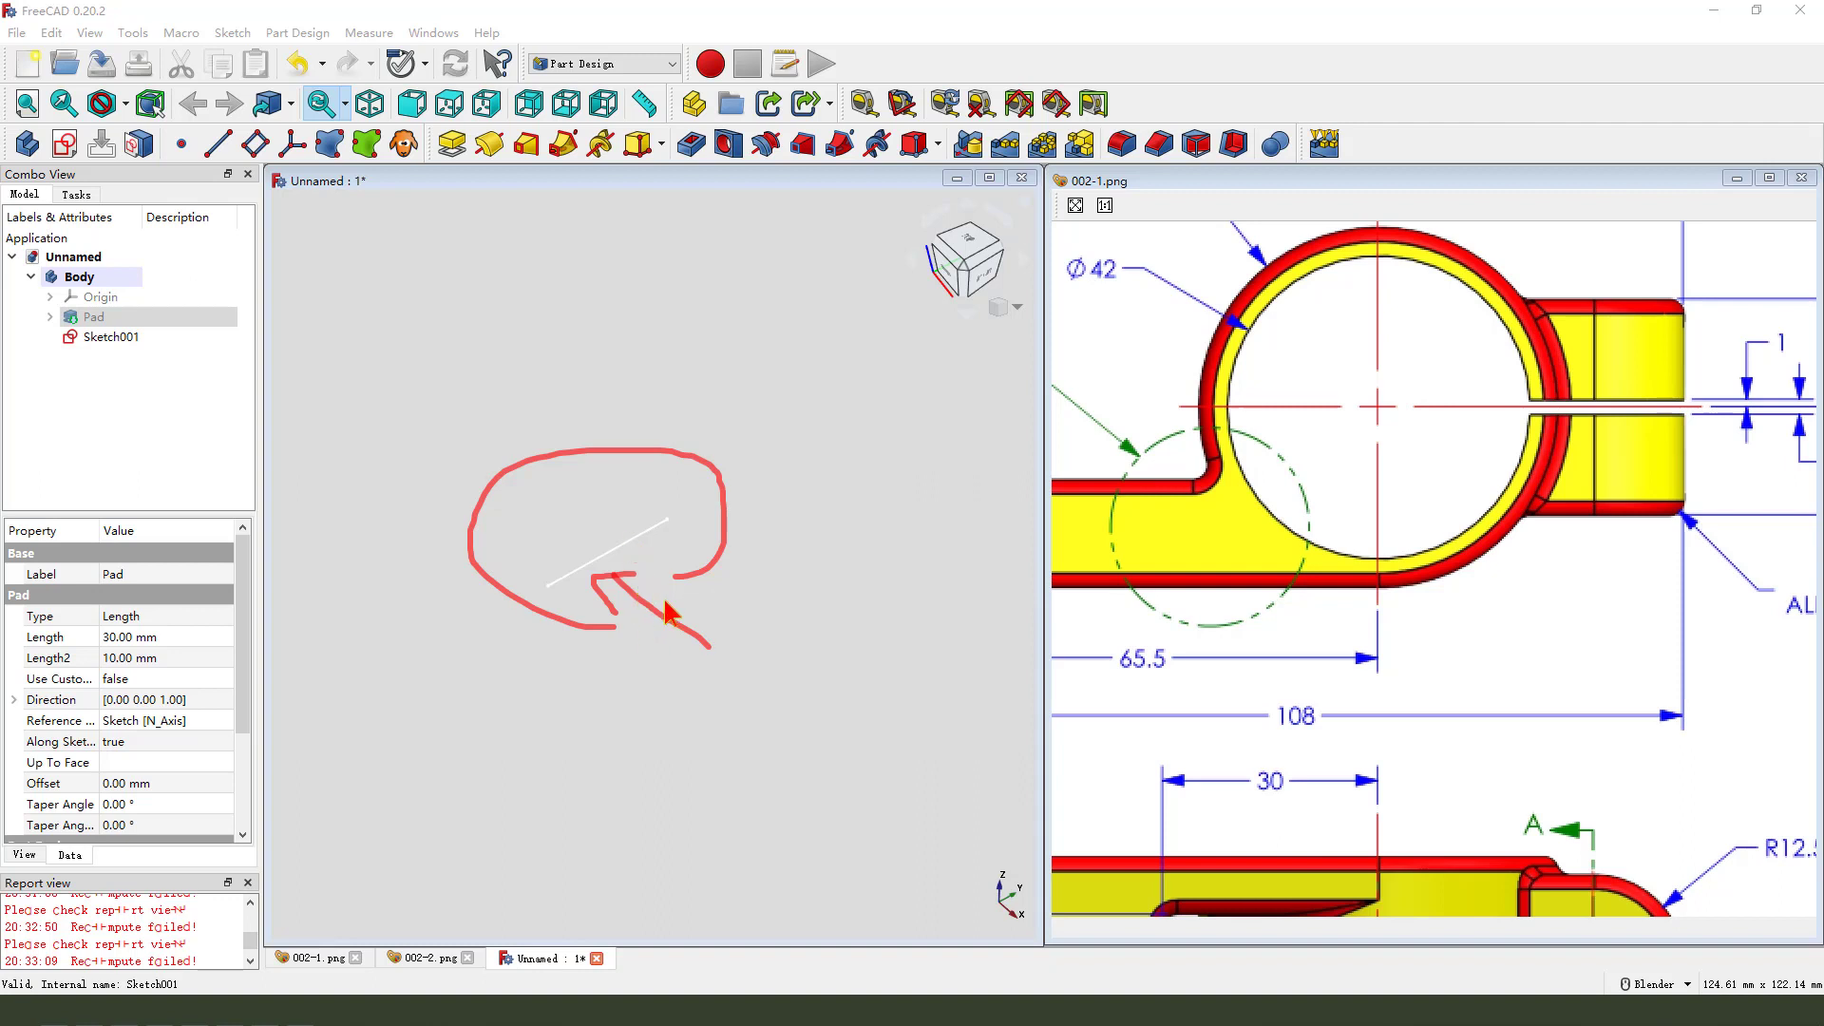
pyautogui.press('Escape')
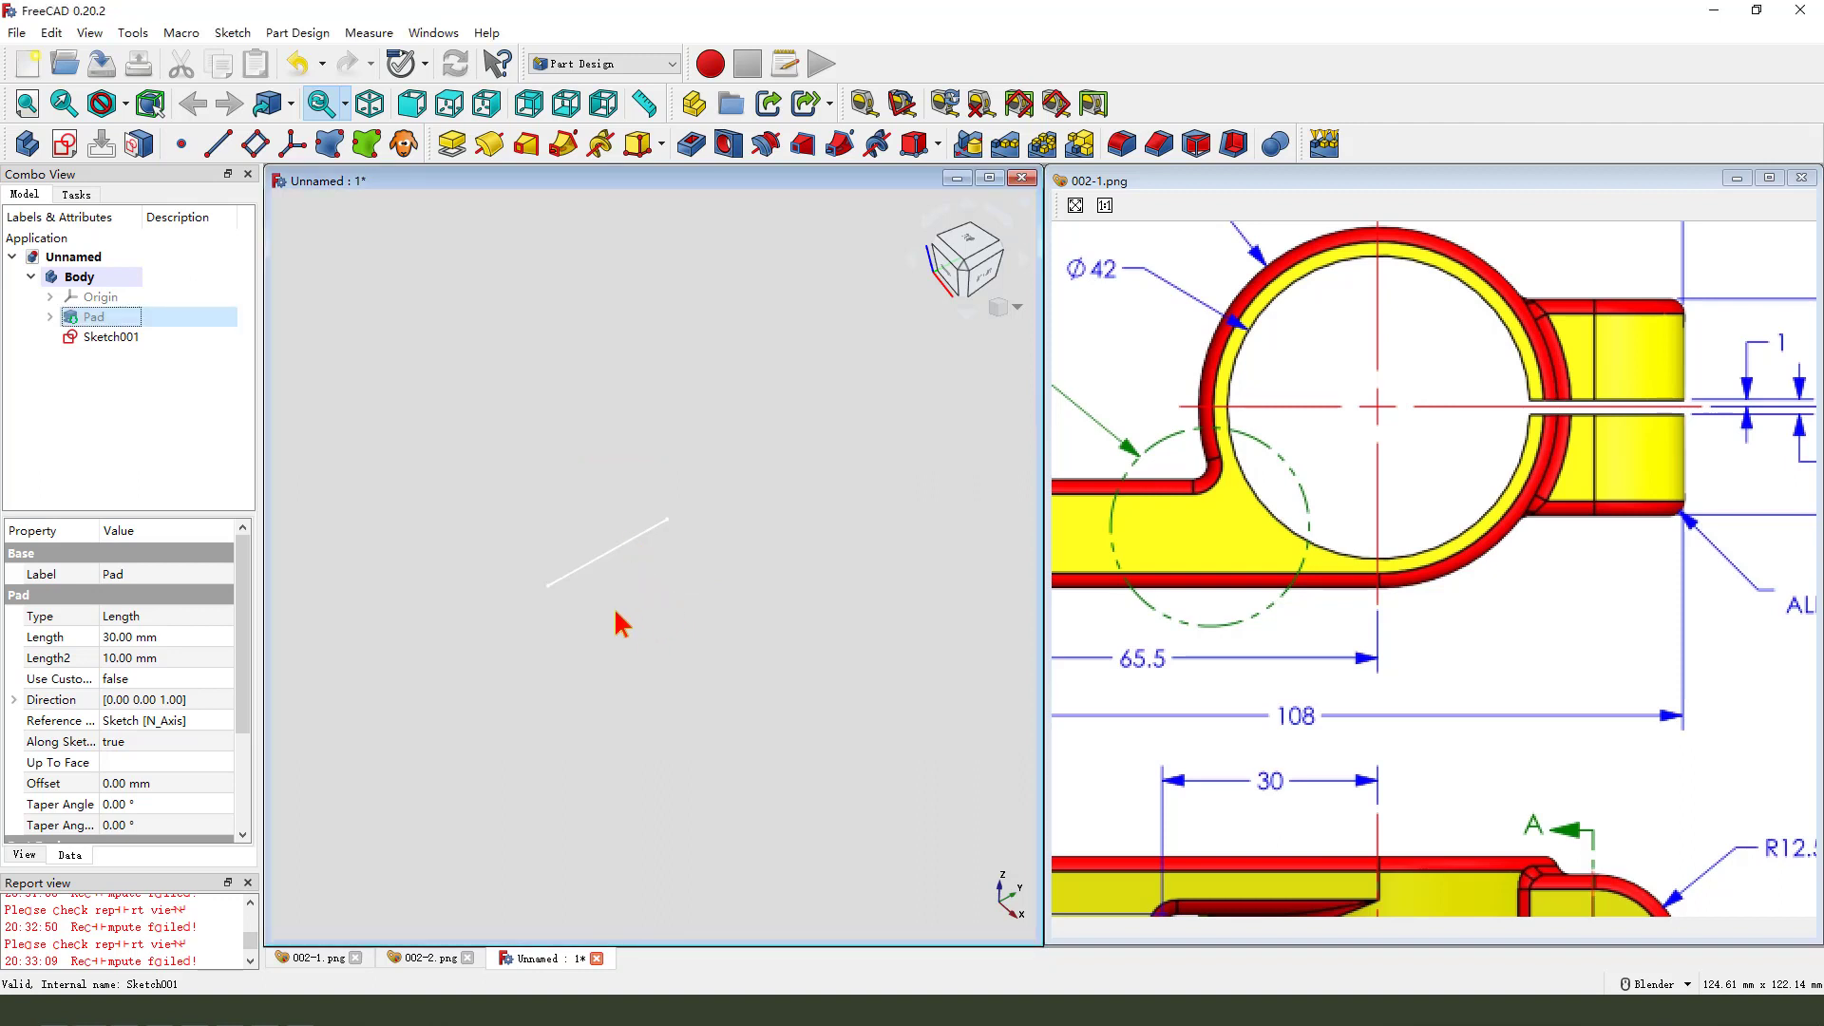
# Start a new datum plane and hide the pad again so the sketch line can be picked as a reference
pyautogui.click(255, 144)
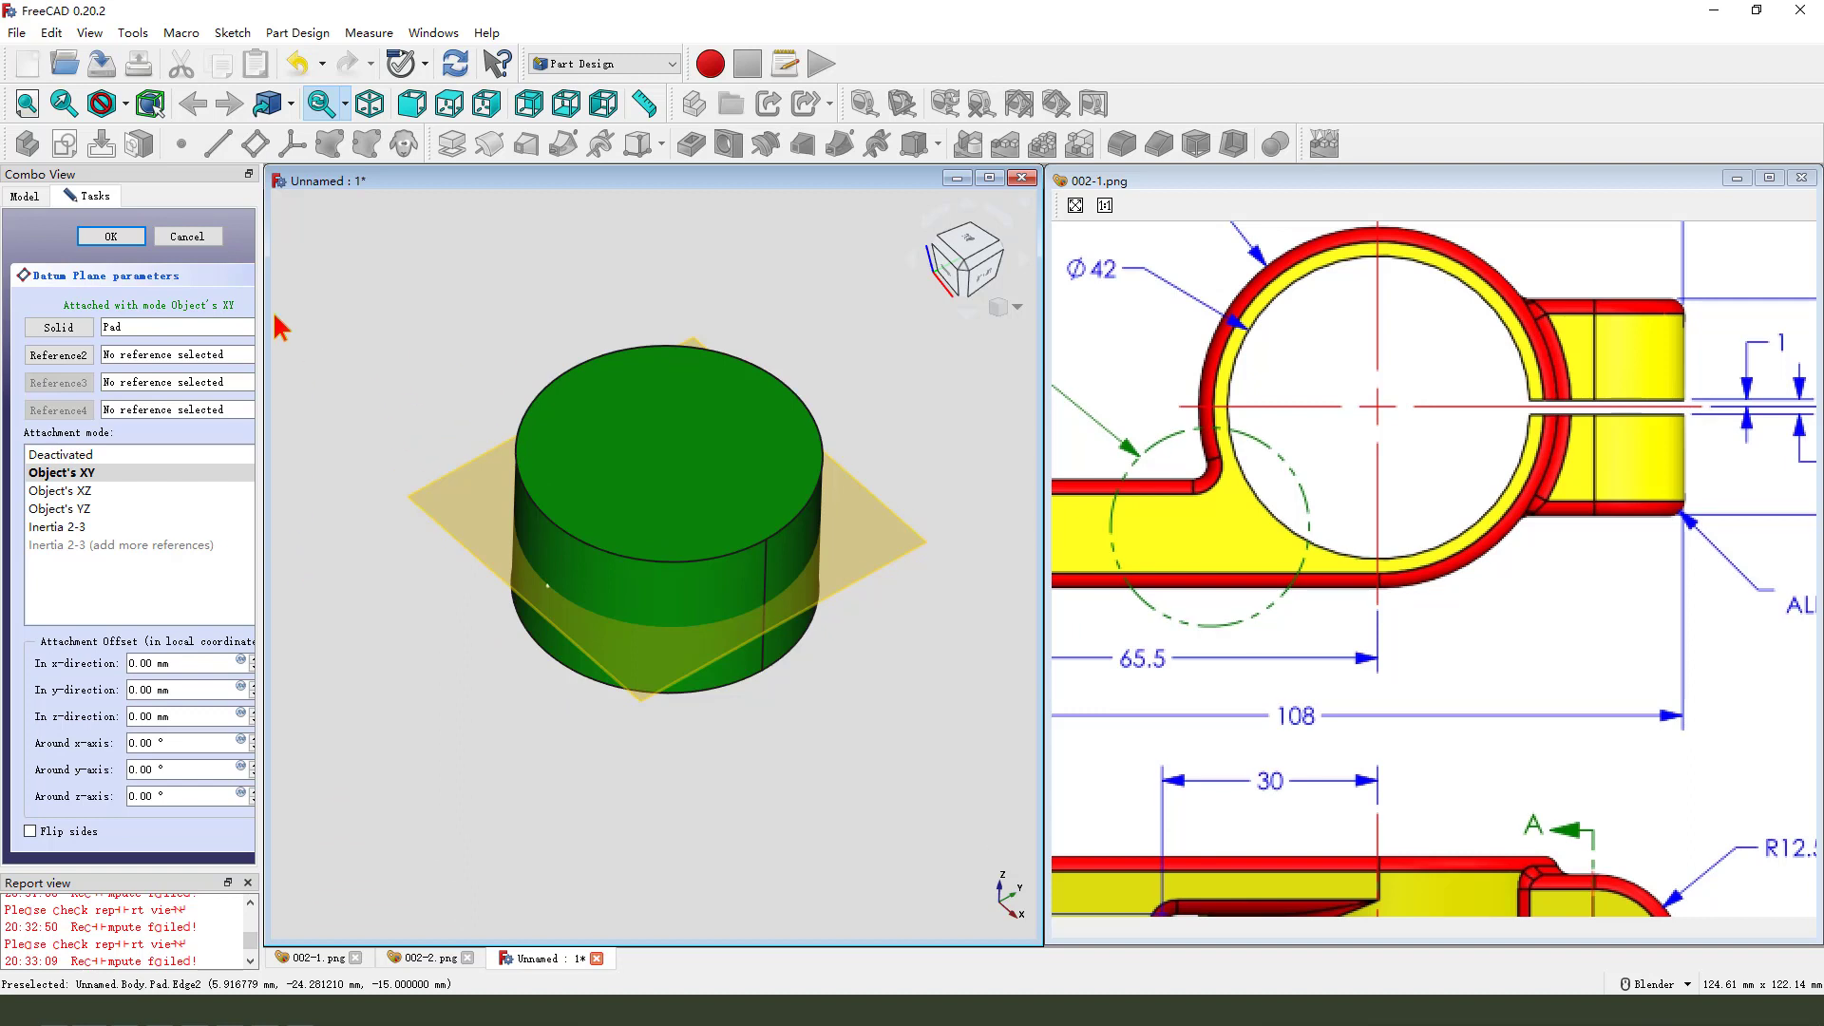
pyautogui.click(44, 197)
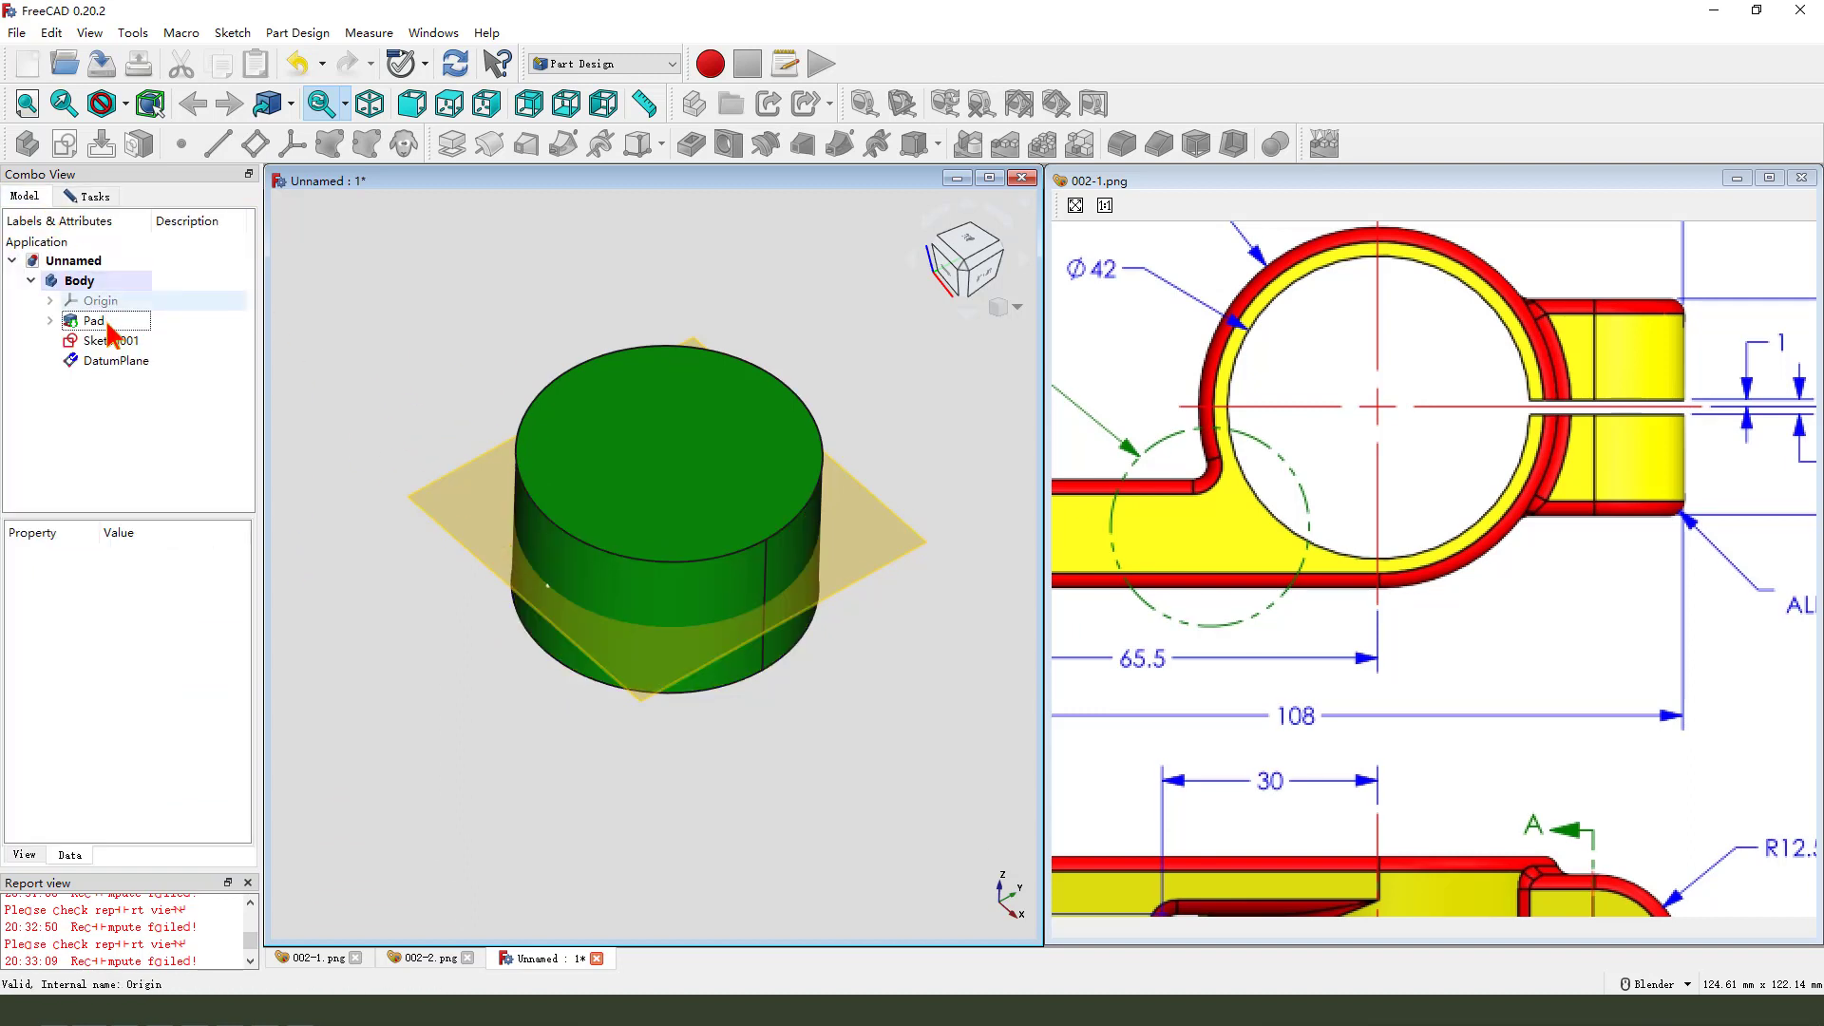
pyautogui.click(100, 322)
pyautogui.press('space')
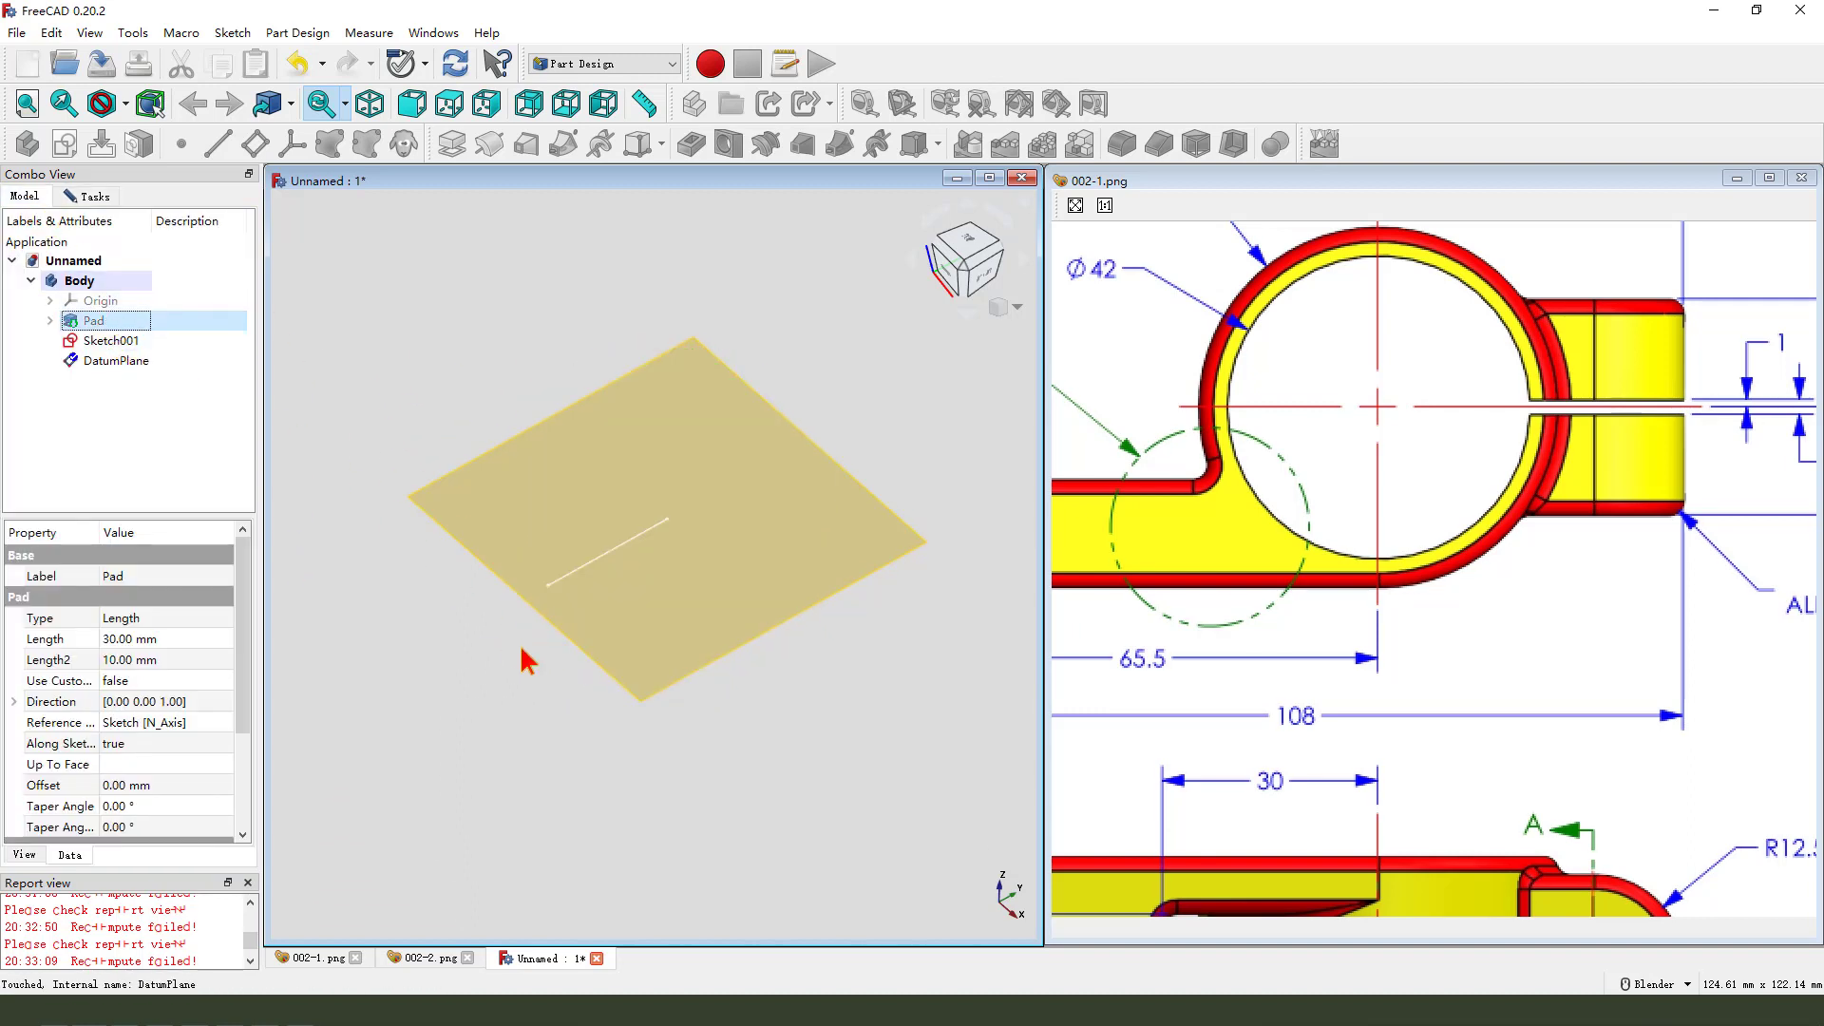
pyautogui.scroll(4, 546, 618)
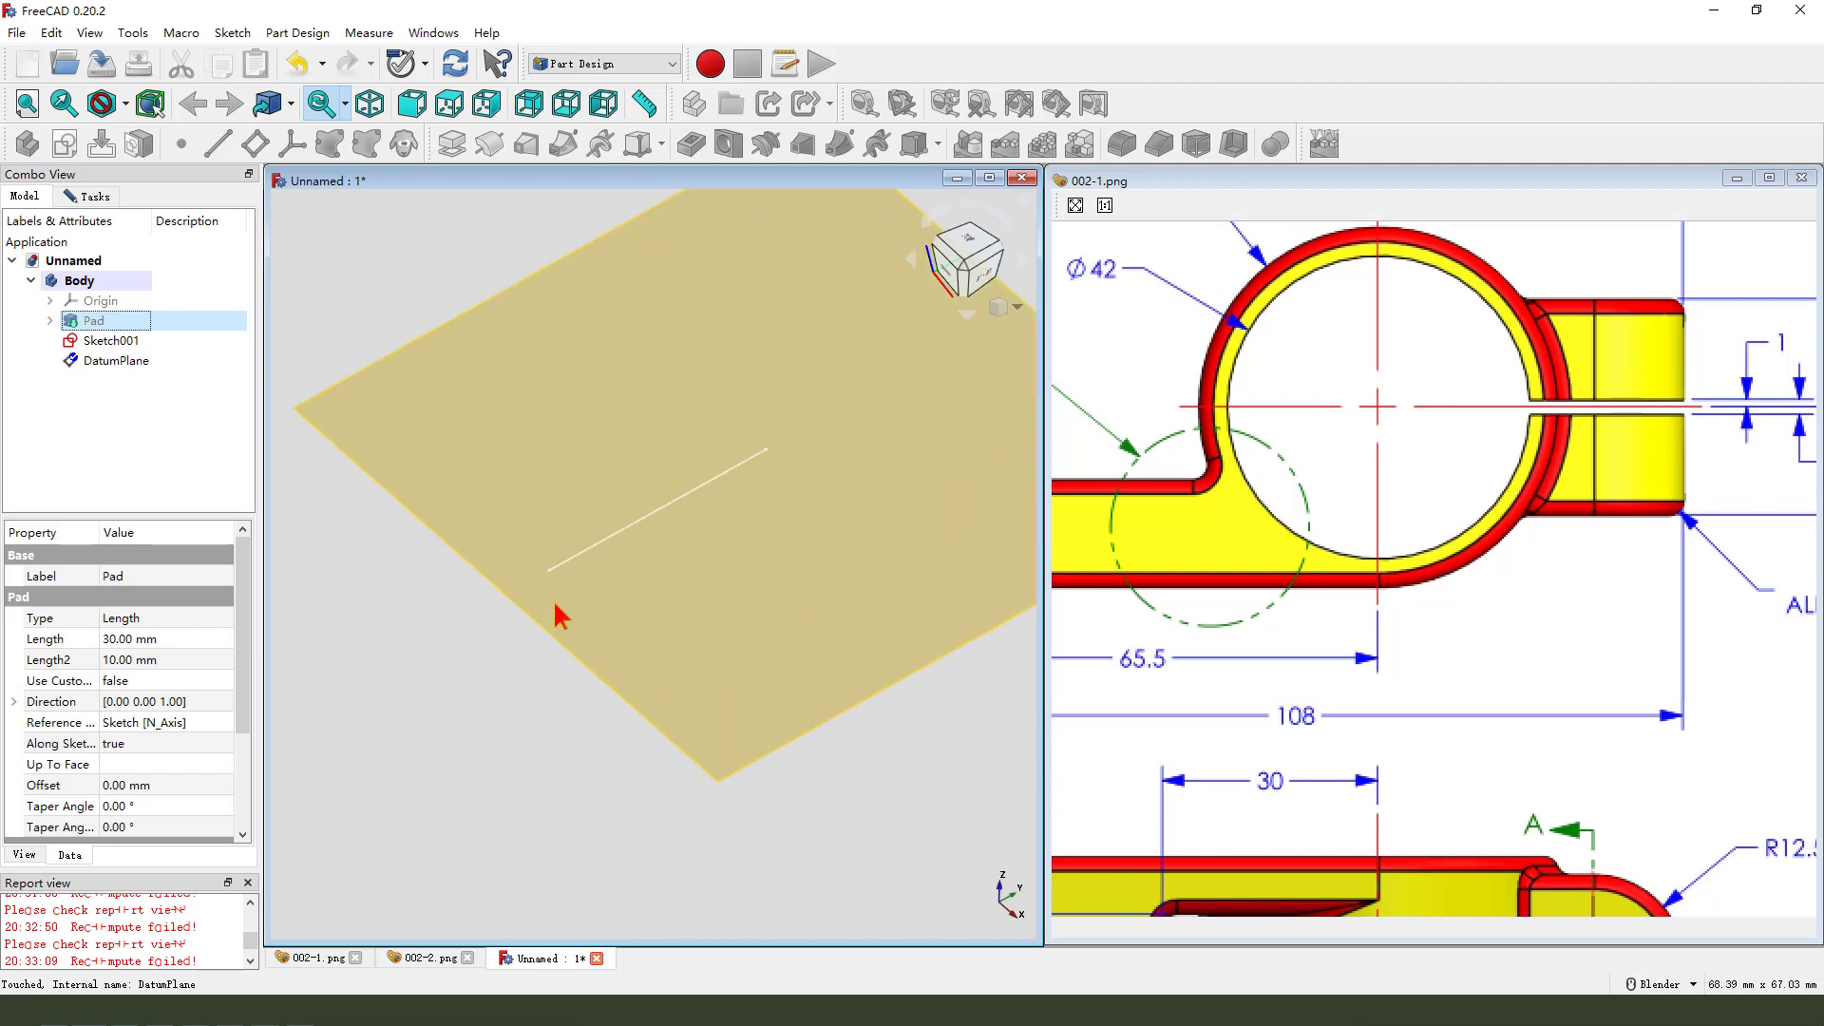
pyautogui.click(550, 571)
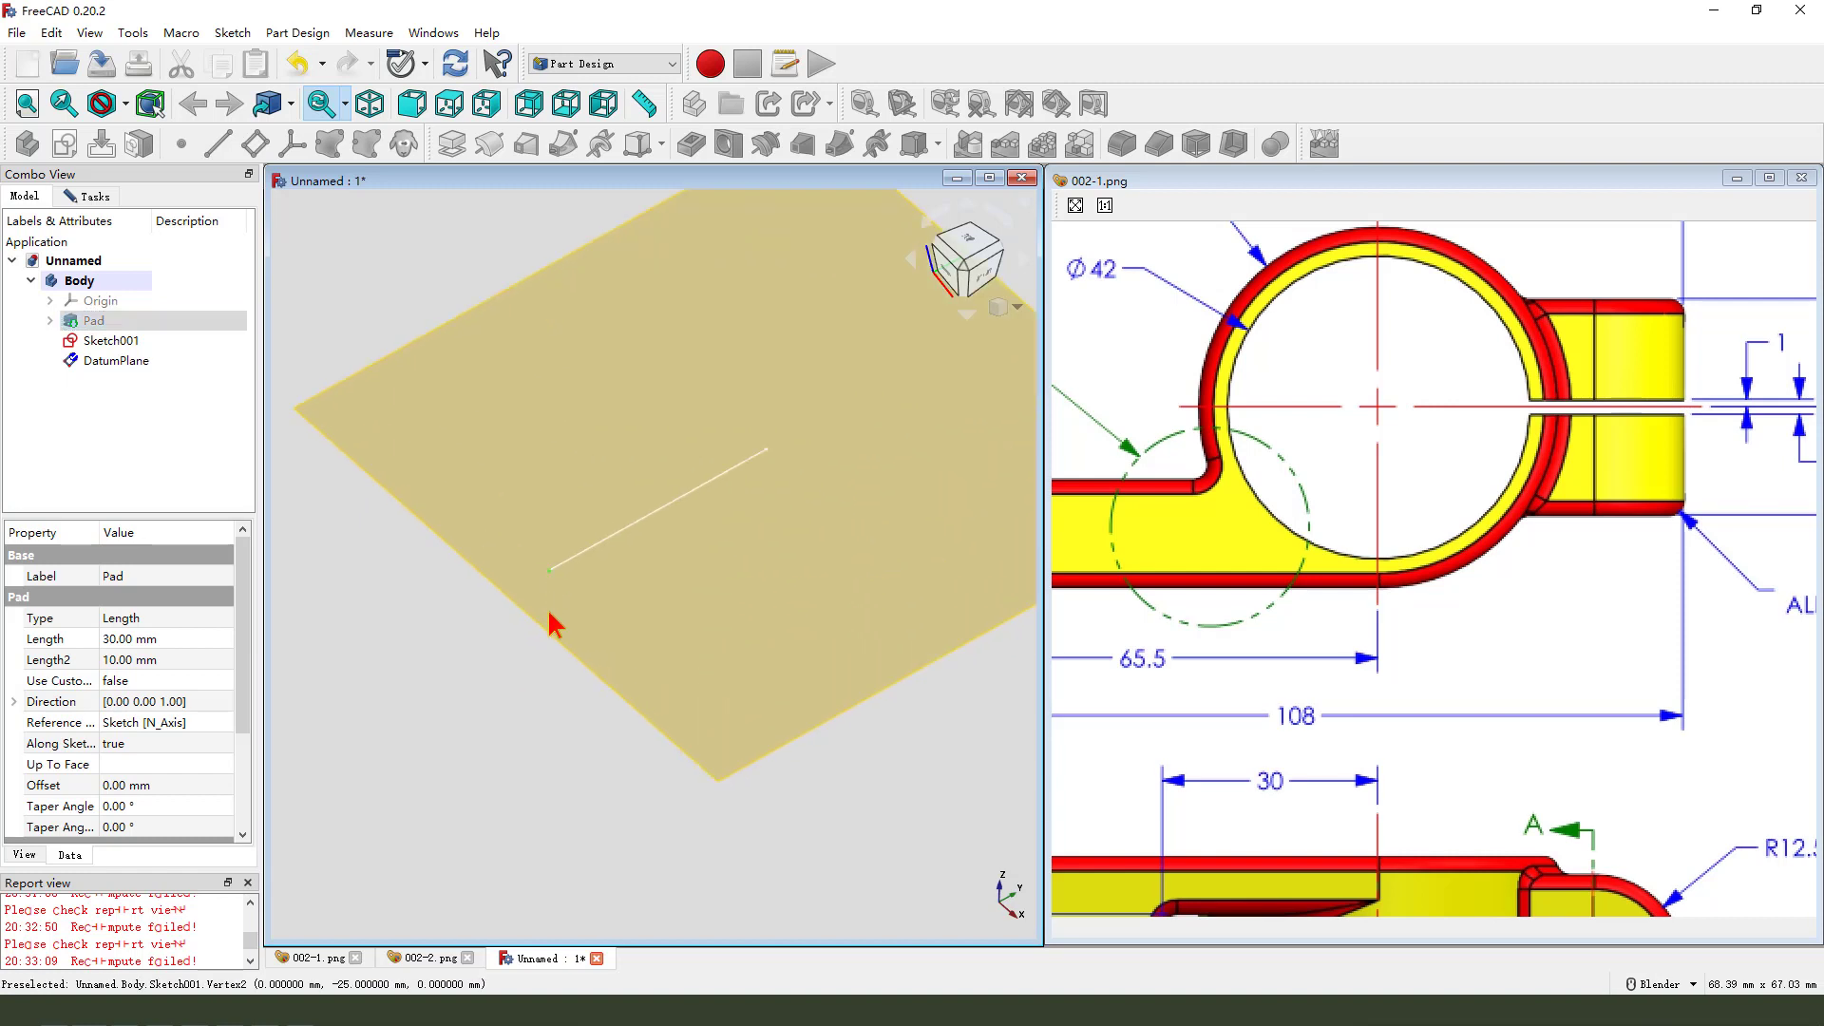
pyautogui.click(330, 293)
pyautogui.click(101, 200)
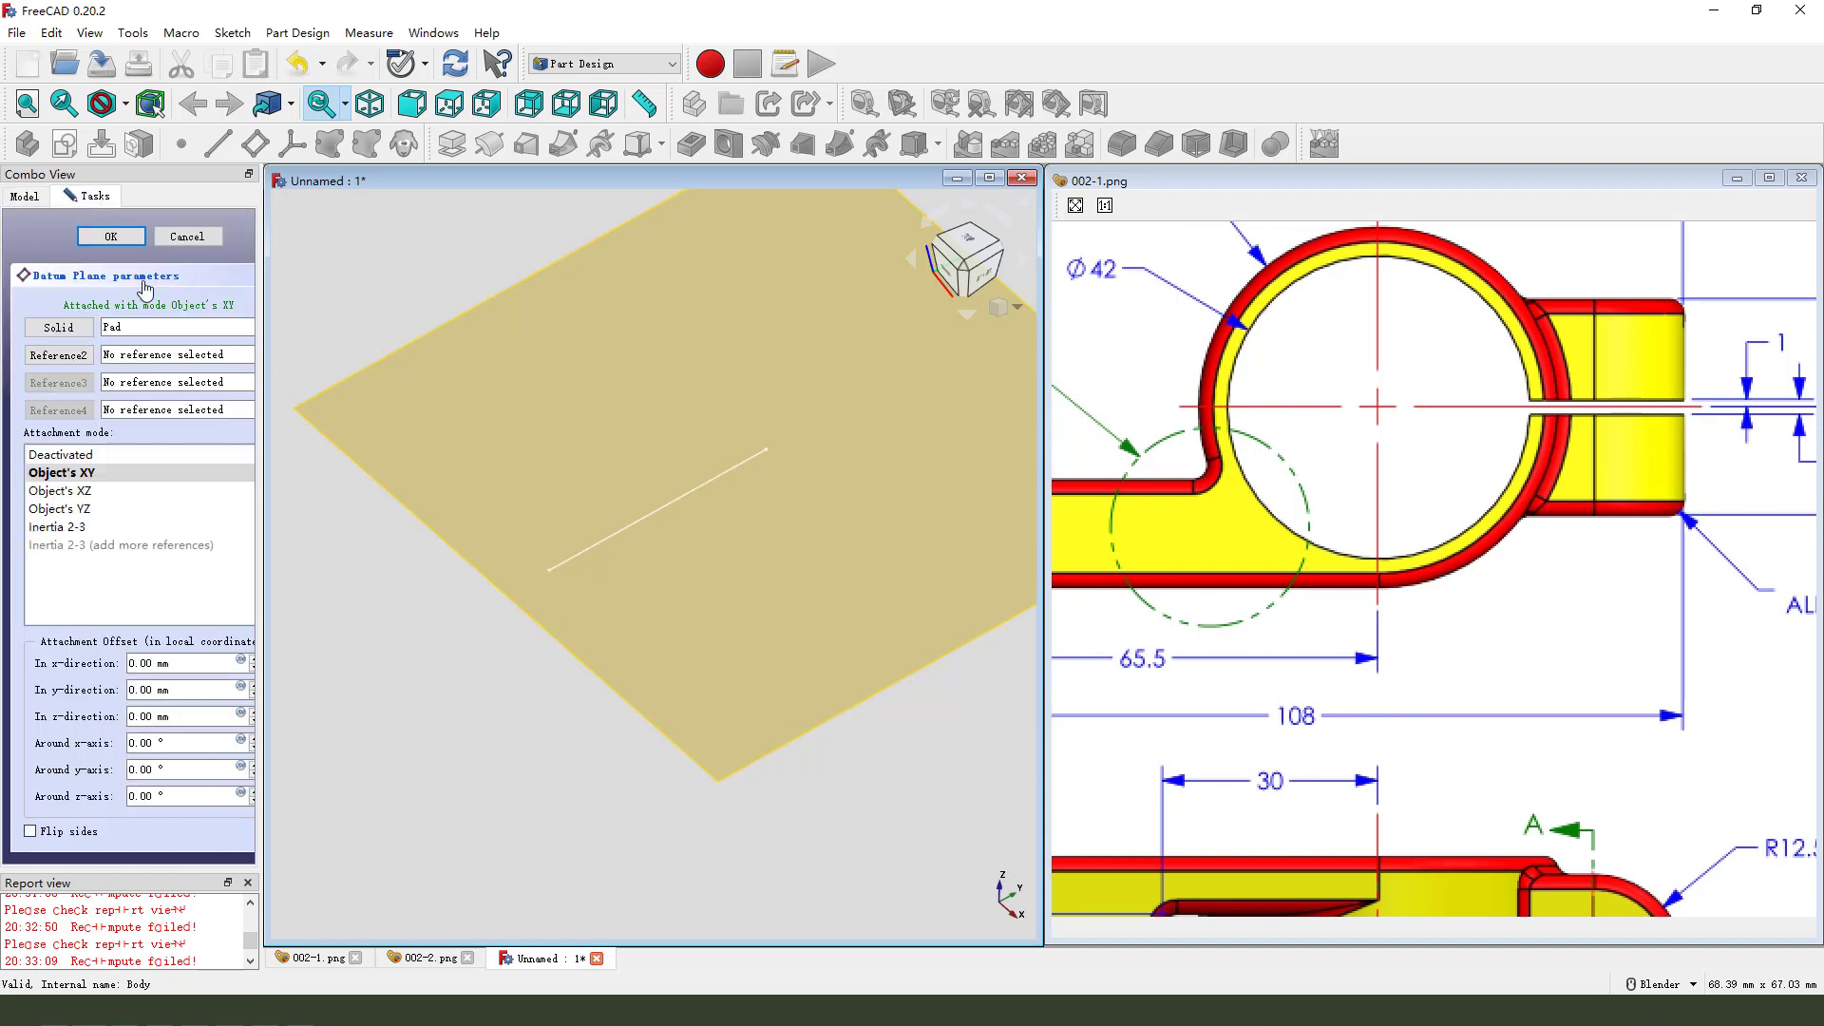
# Attach the datum plane to the line's outer end vertex and the line itself in Normal to edge mode, and accept it
pyautogui.click(59, 327)
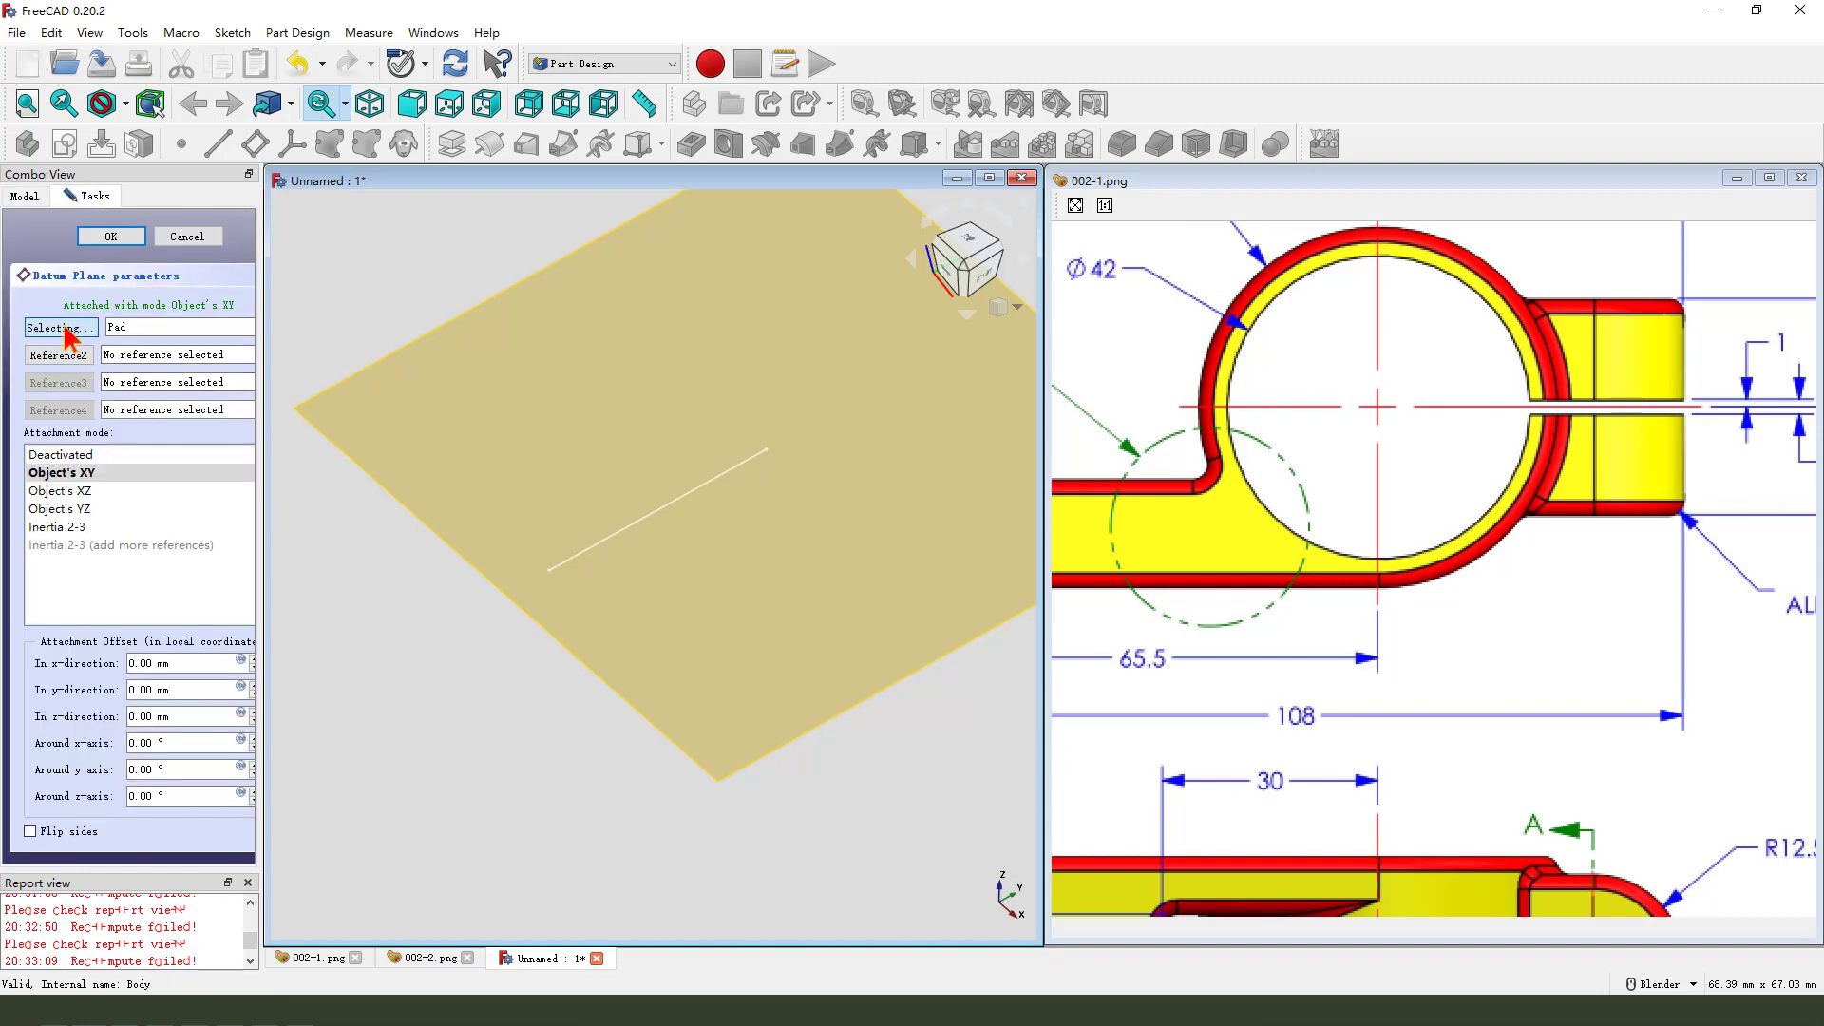
pyautogui.click(549, 571)
pyautogui.click(60, 359)
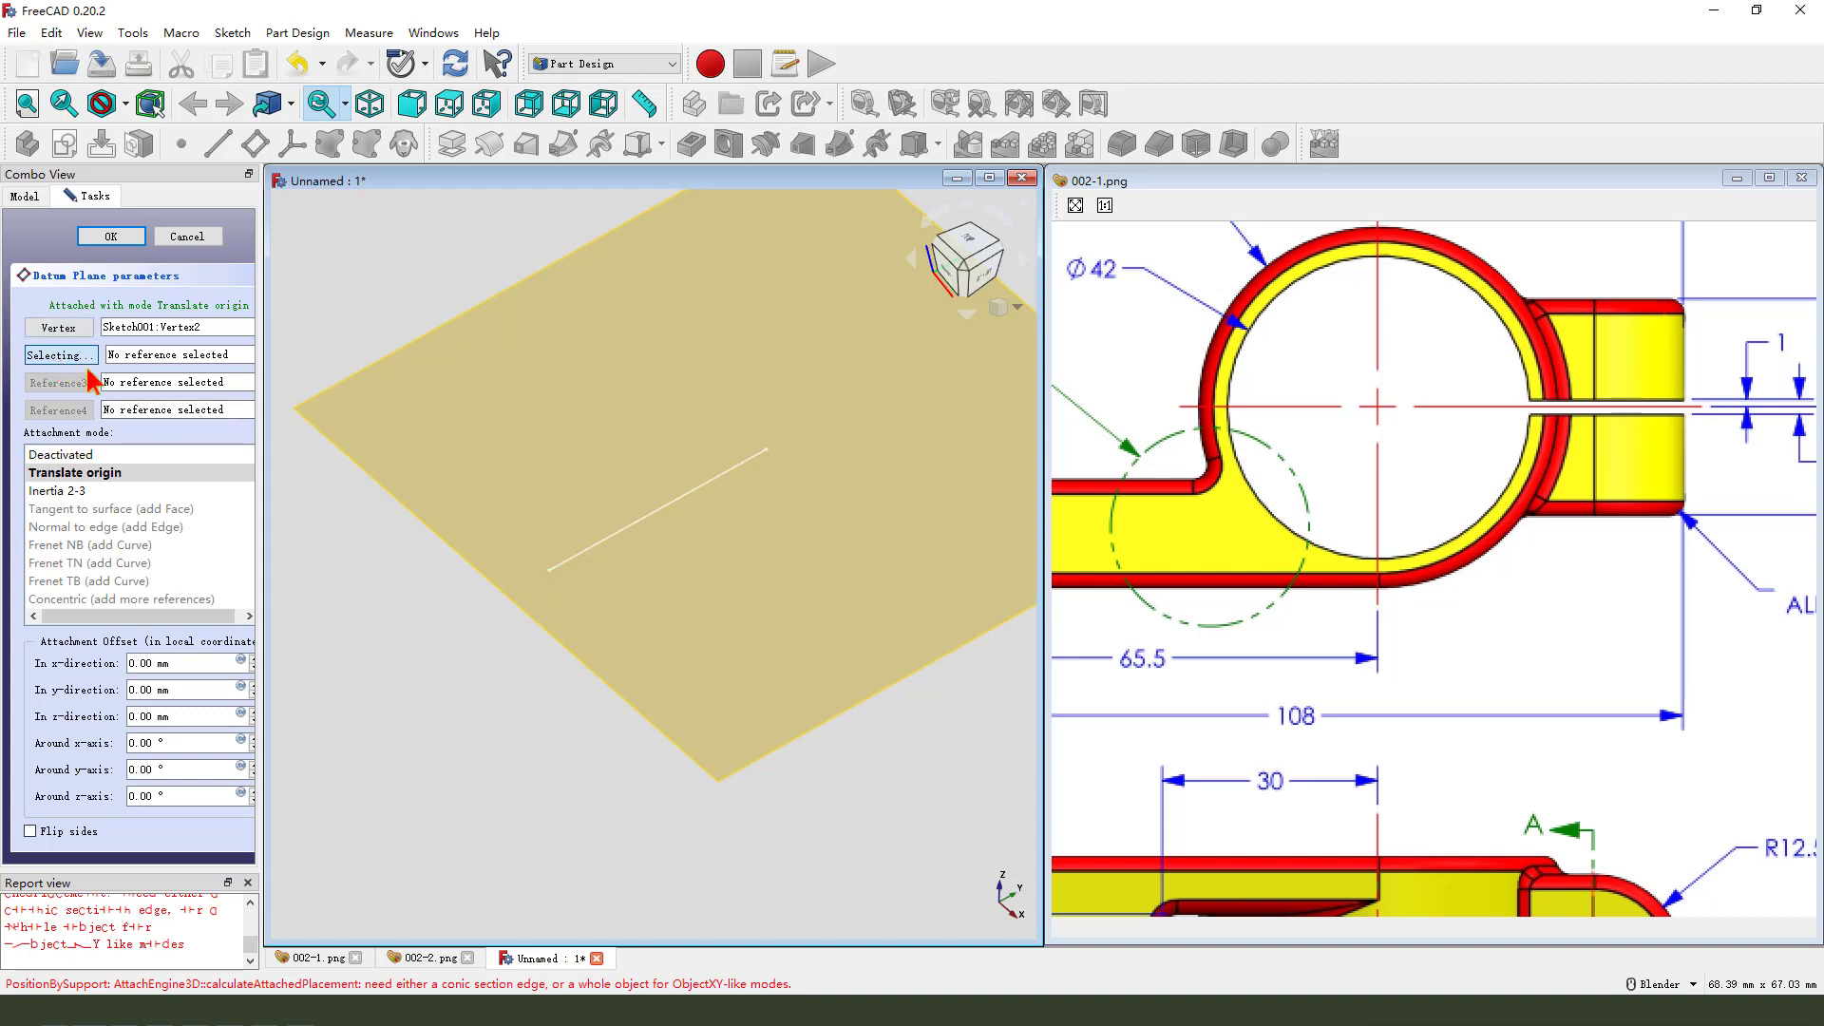
pyautogui.click(626, 543)
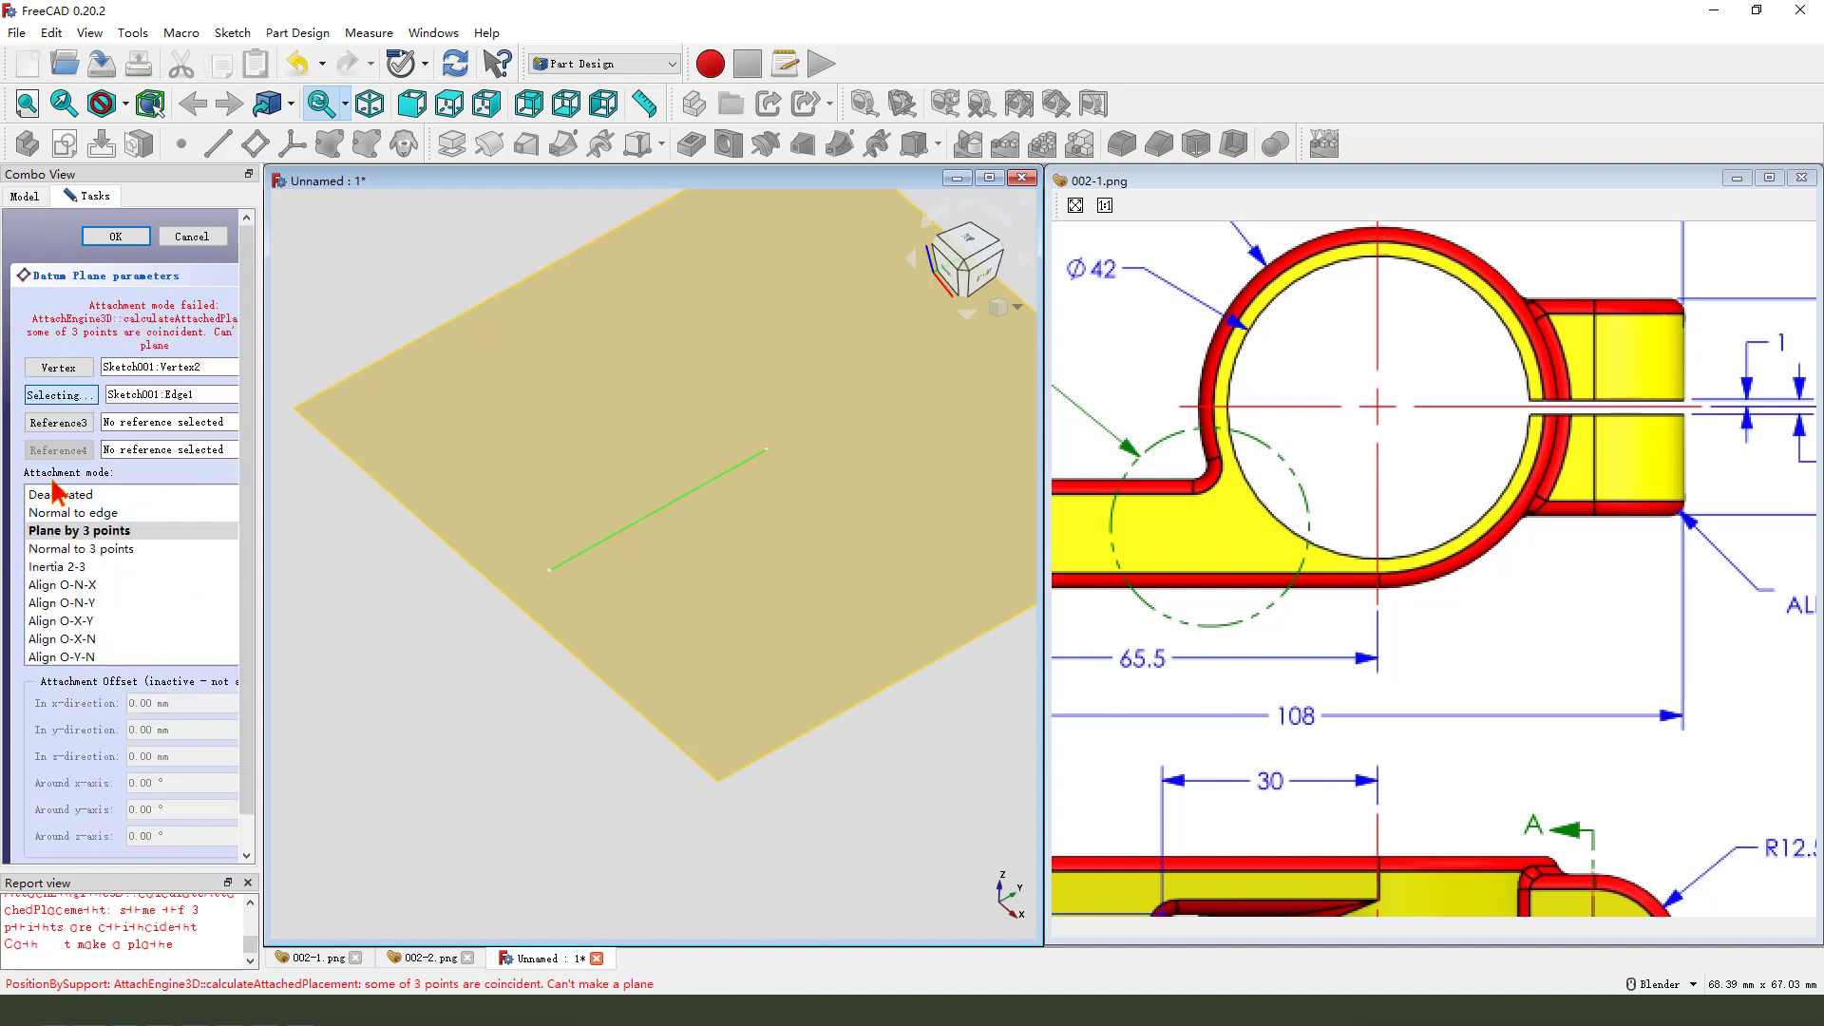
pyautogui.moveTo(30, 518)
pyautogui.mouseDown()
pyautogui.moveTo(120, 531)
pyautogui.moveTo(38, 513)
pyautogui.mouseUp()
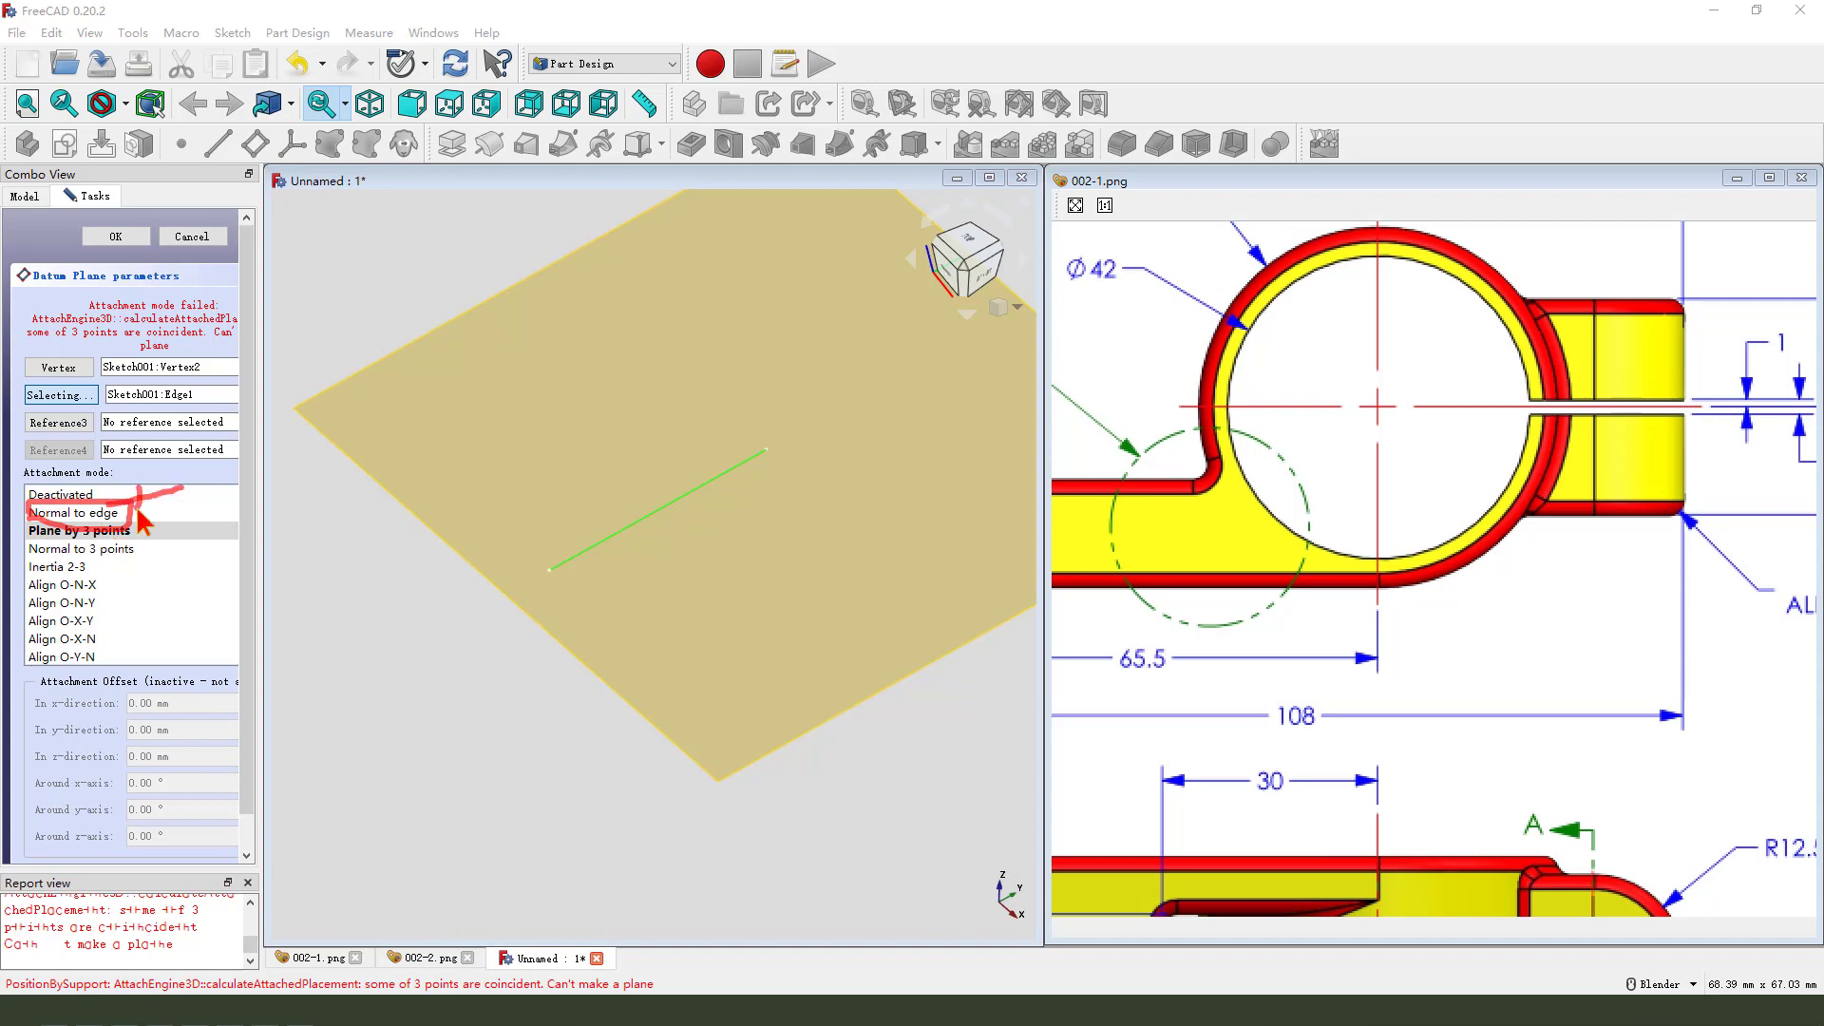
pyautogui.press('Escape')
pyautogui.moveTo(518, 605); pyautogui.dragTo(622, 643, button='middle')
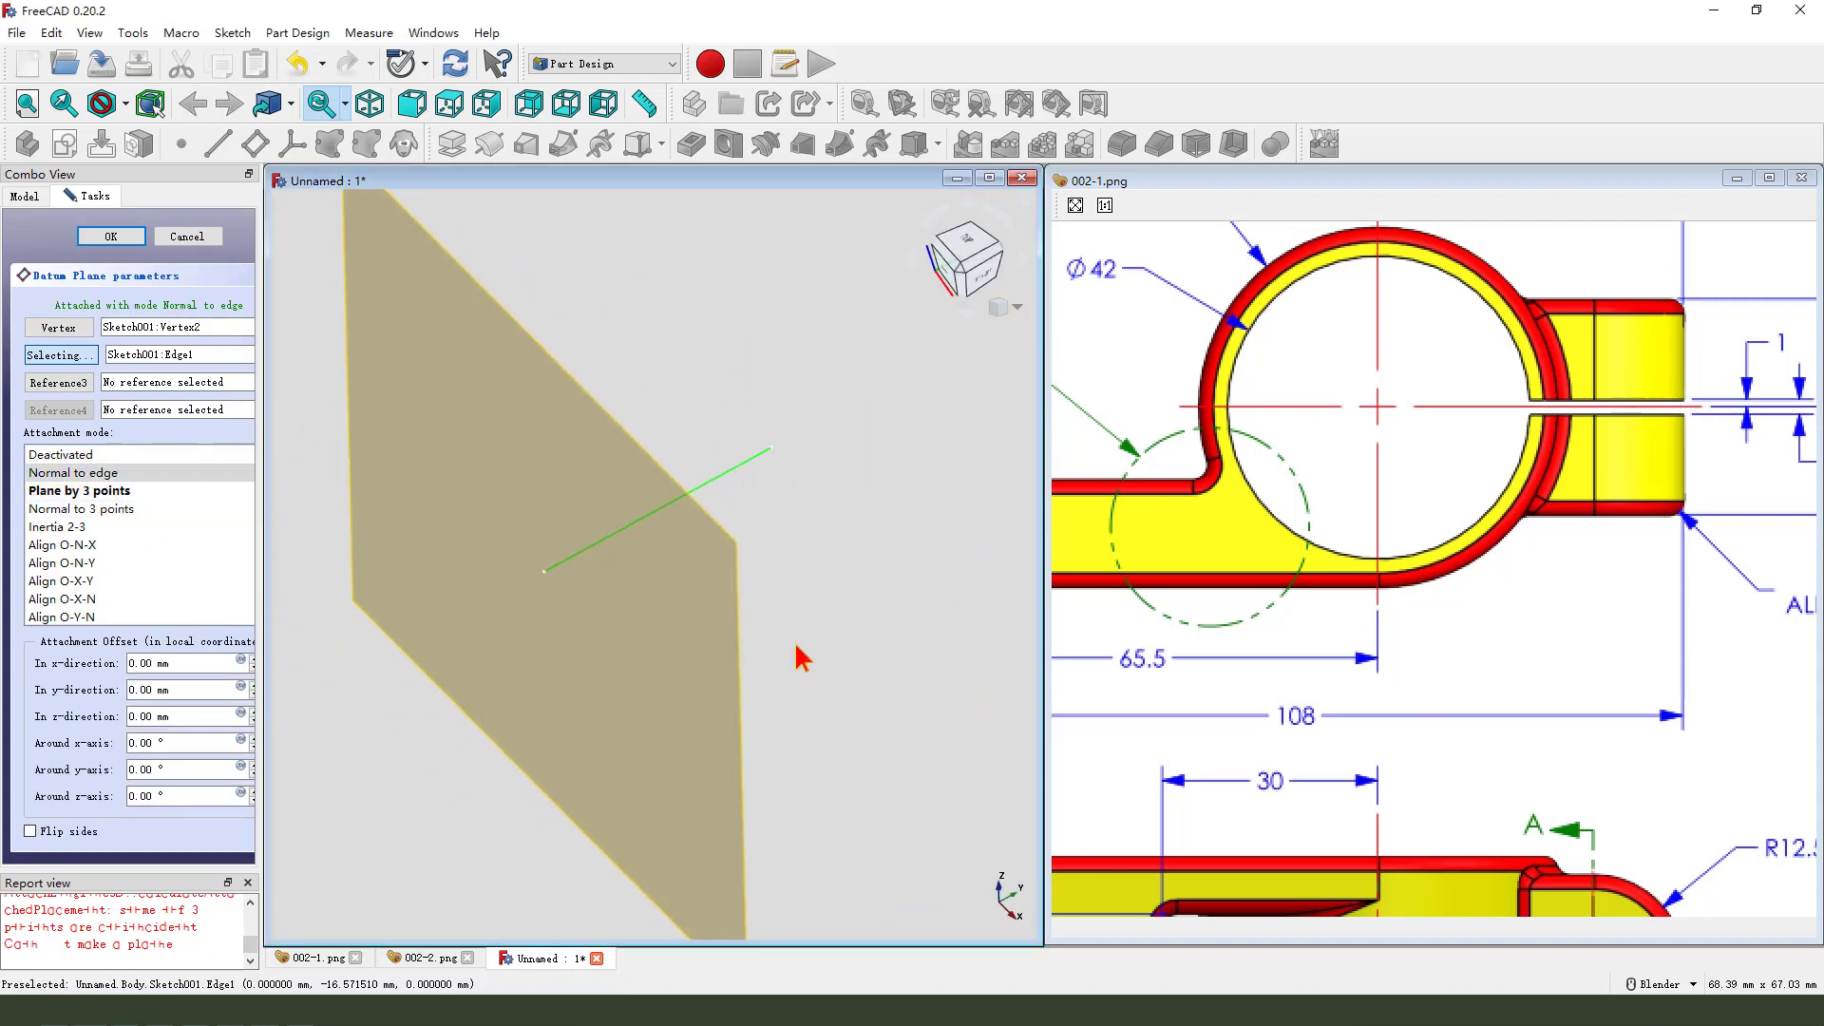
pyautogui.click(110, 236)
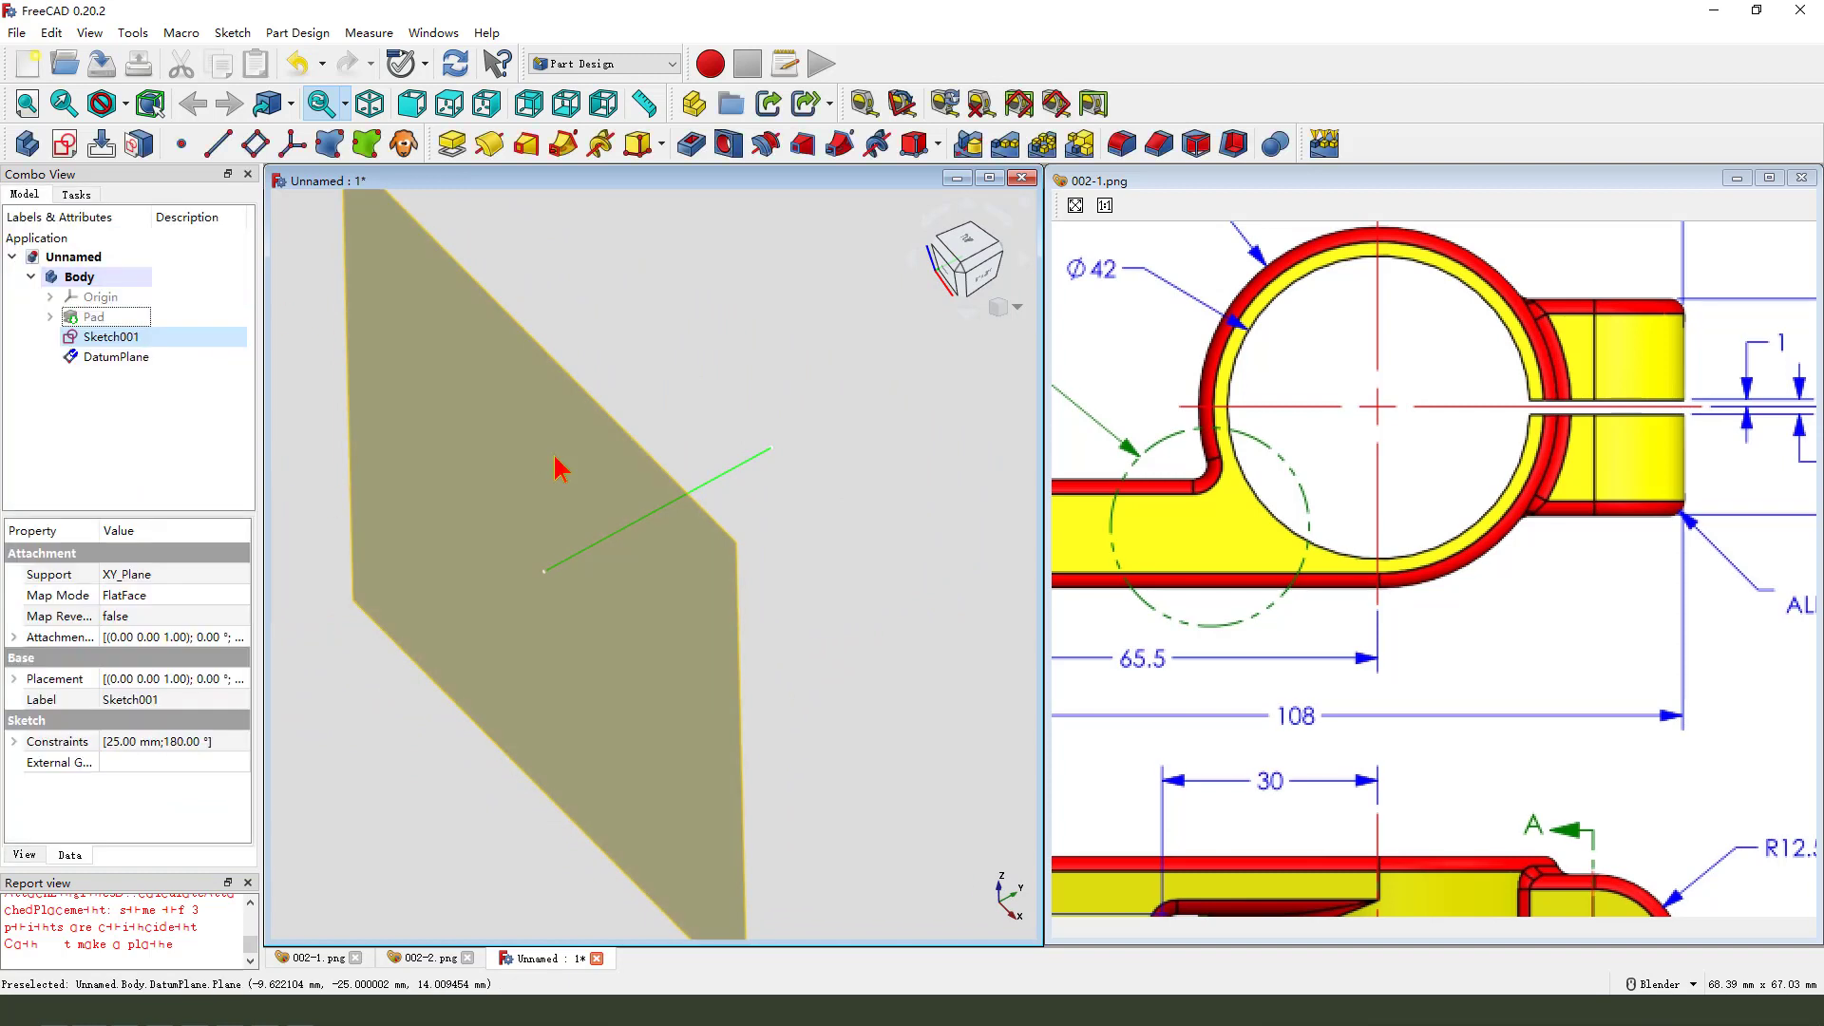
# Make the hidden pad visible again alongside the new datum plane
pyautogui.scroll(-3, 749, 629)
pyautogui.moveTo(793, 662); pyautogui.dragTo(802, 619, button='middle')
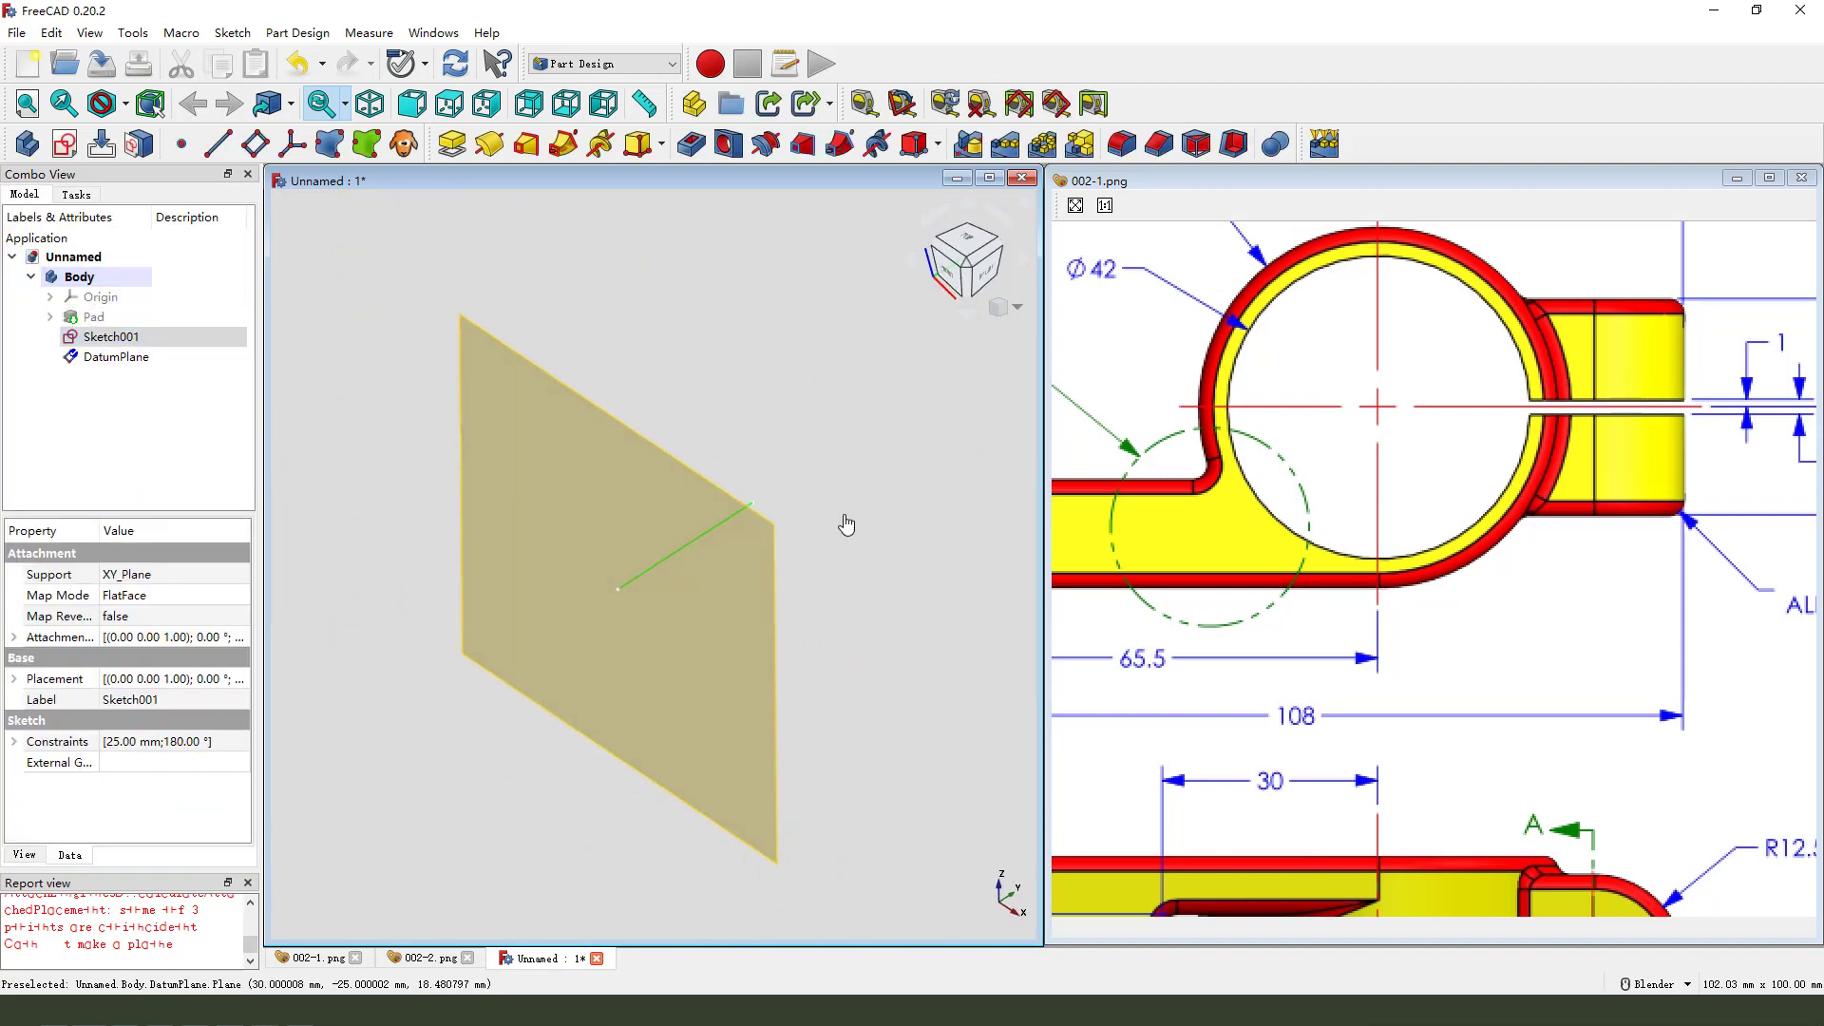
pyautogui.click(846, 514)
pyautogui.click(93, 317)
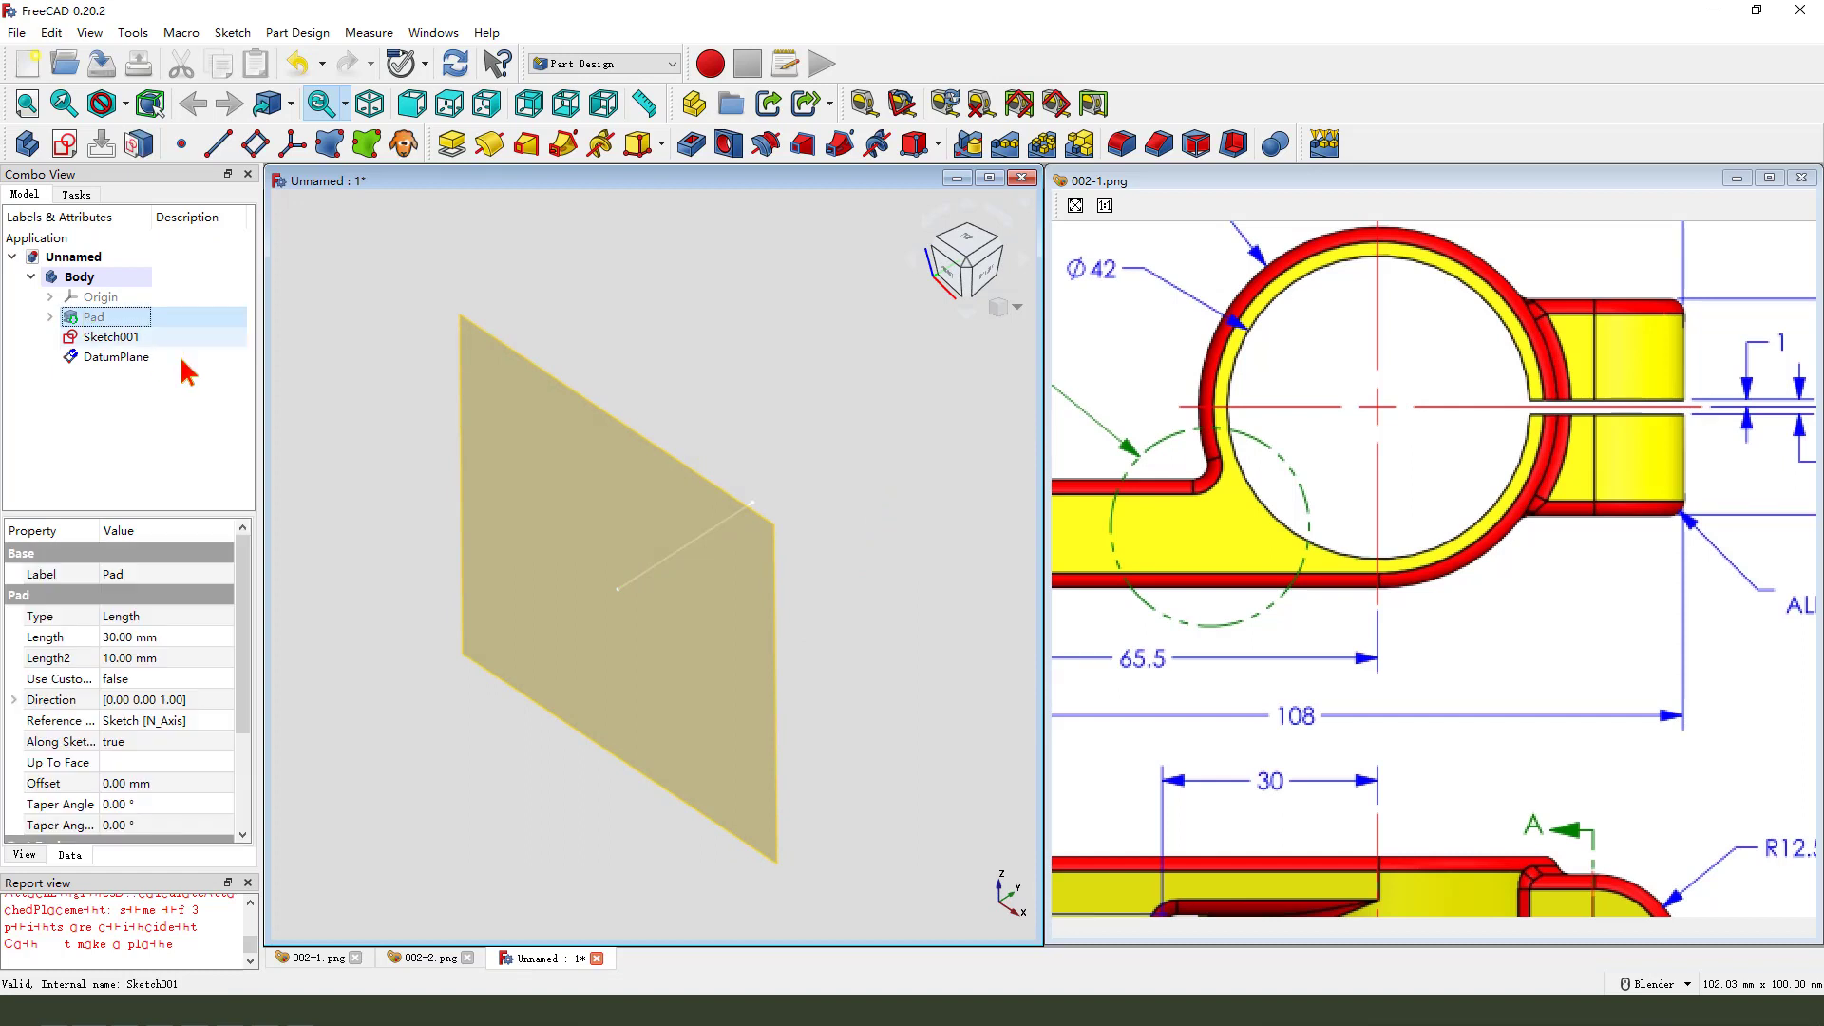
pyautogui.press('space')
pyautogui.click(927, 765)
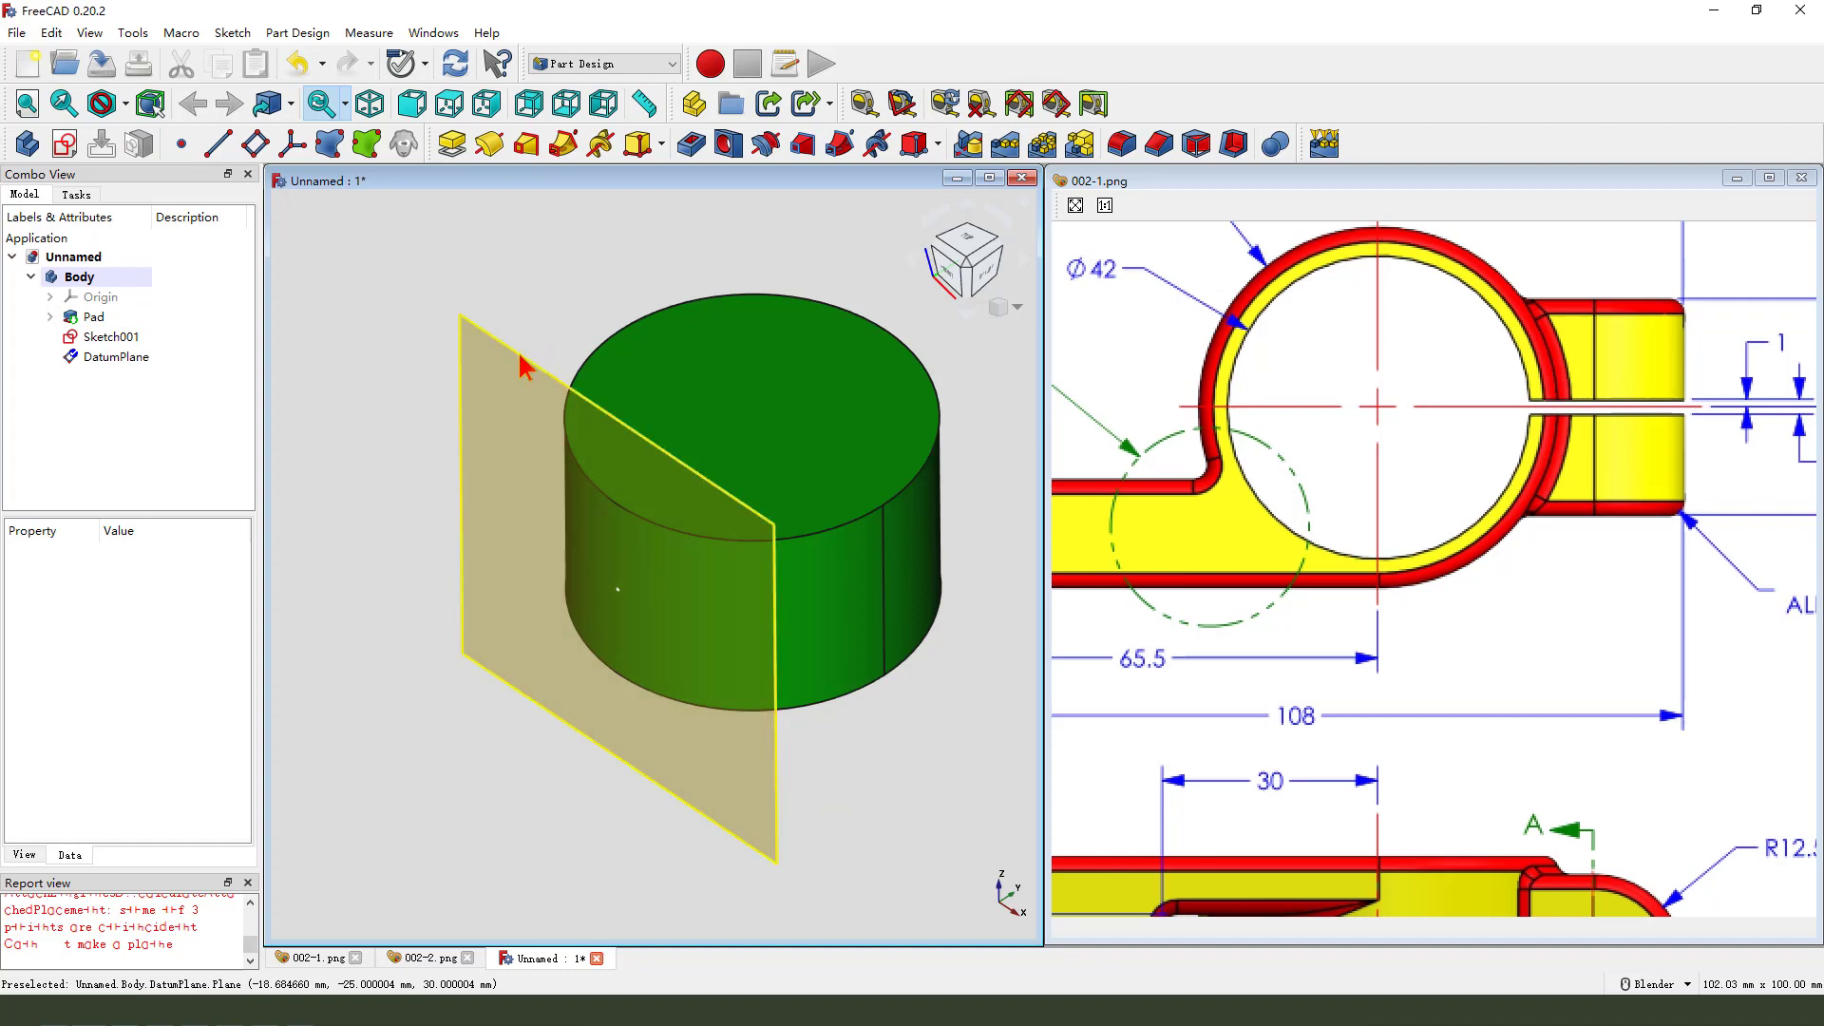
pyautogui.moveTo(651, 459); pyautogui.dragTo(613, 646, button='middle')
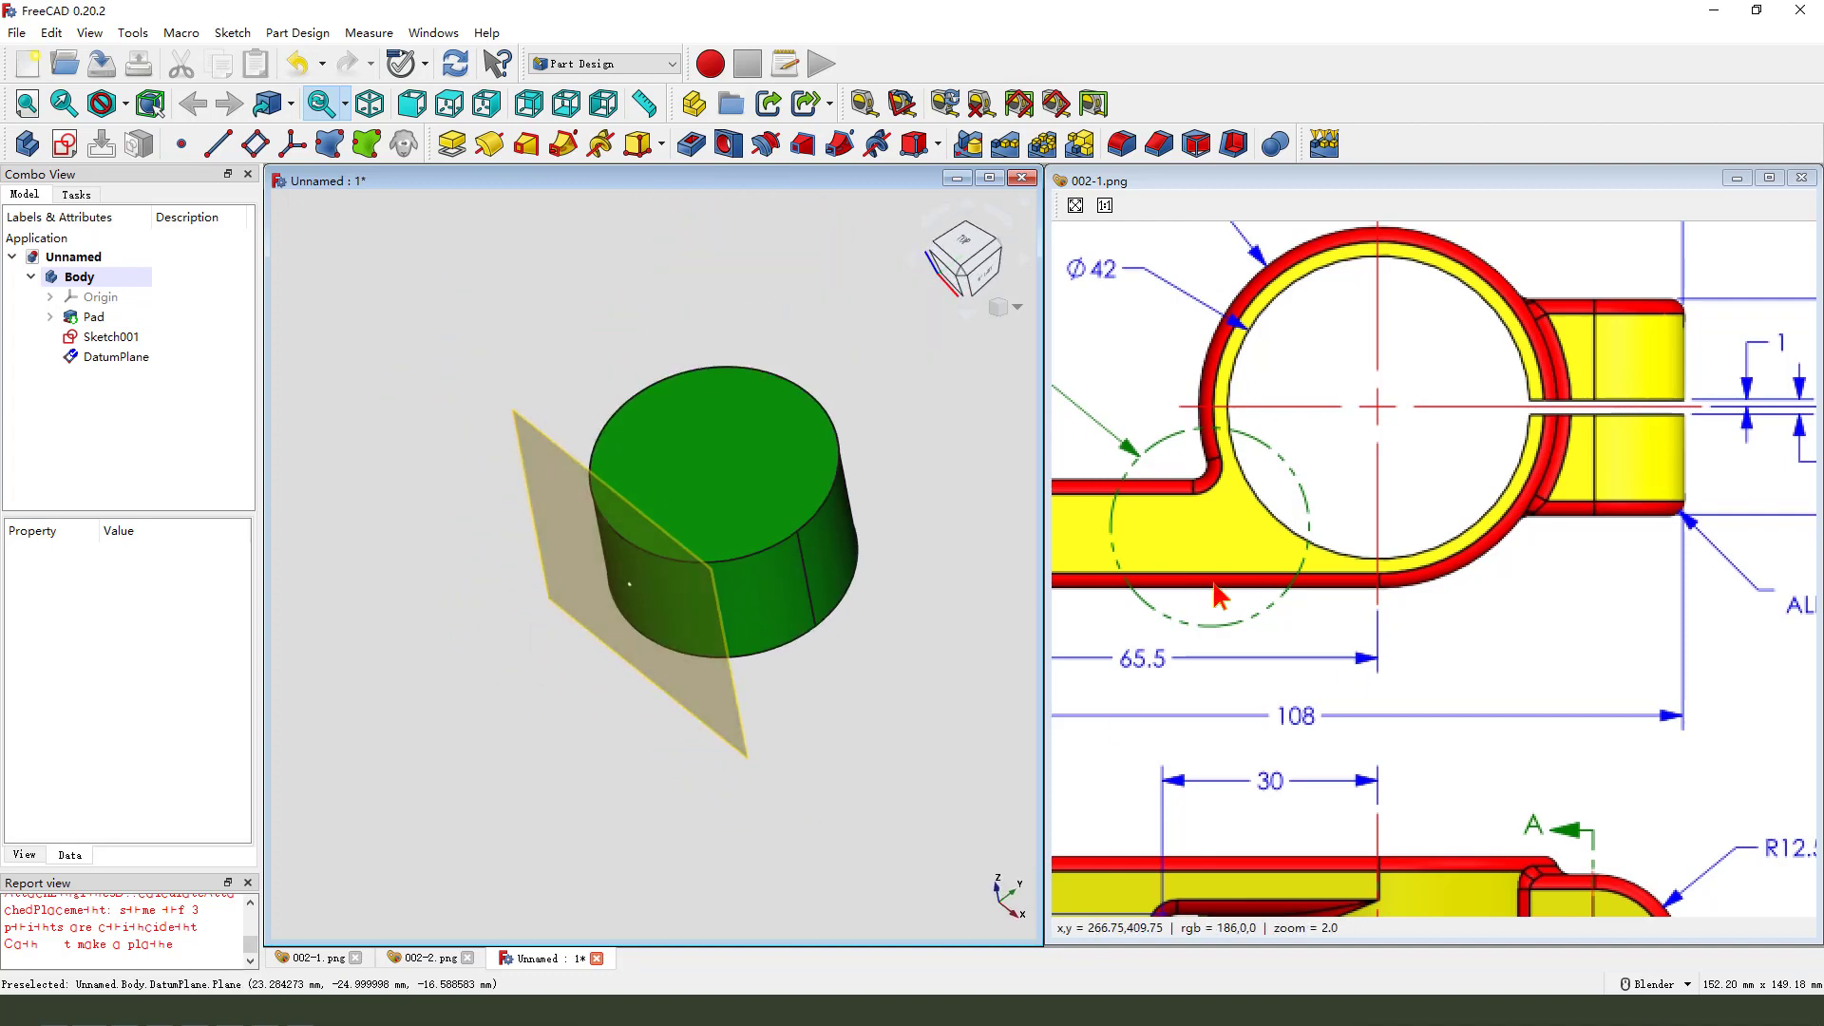
# Consult the arm in the drawing's front view and start a new sketch on the datum plane
pyautogui.scroll(-3, 1477, 522)
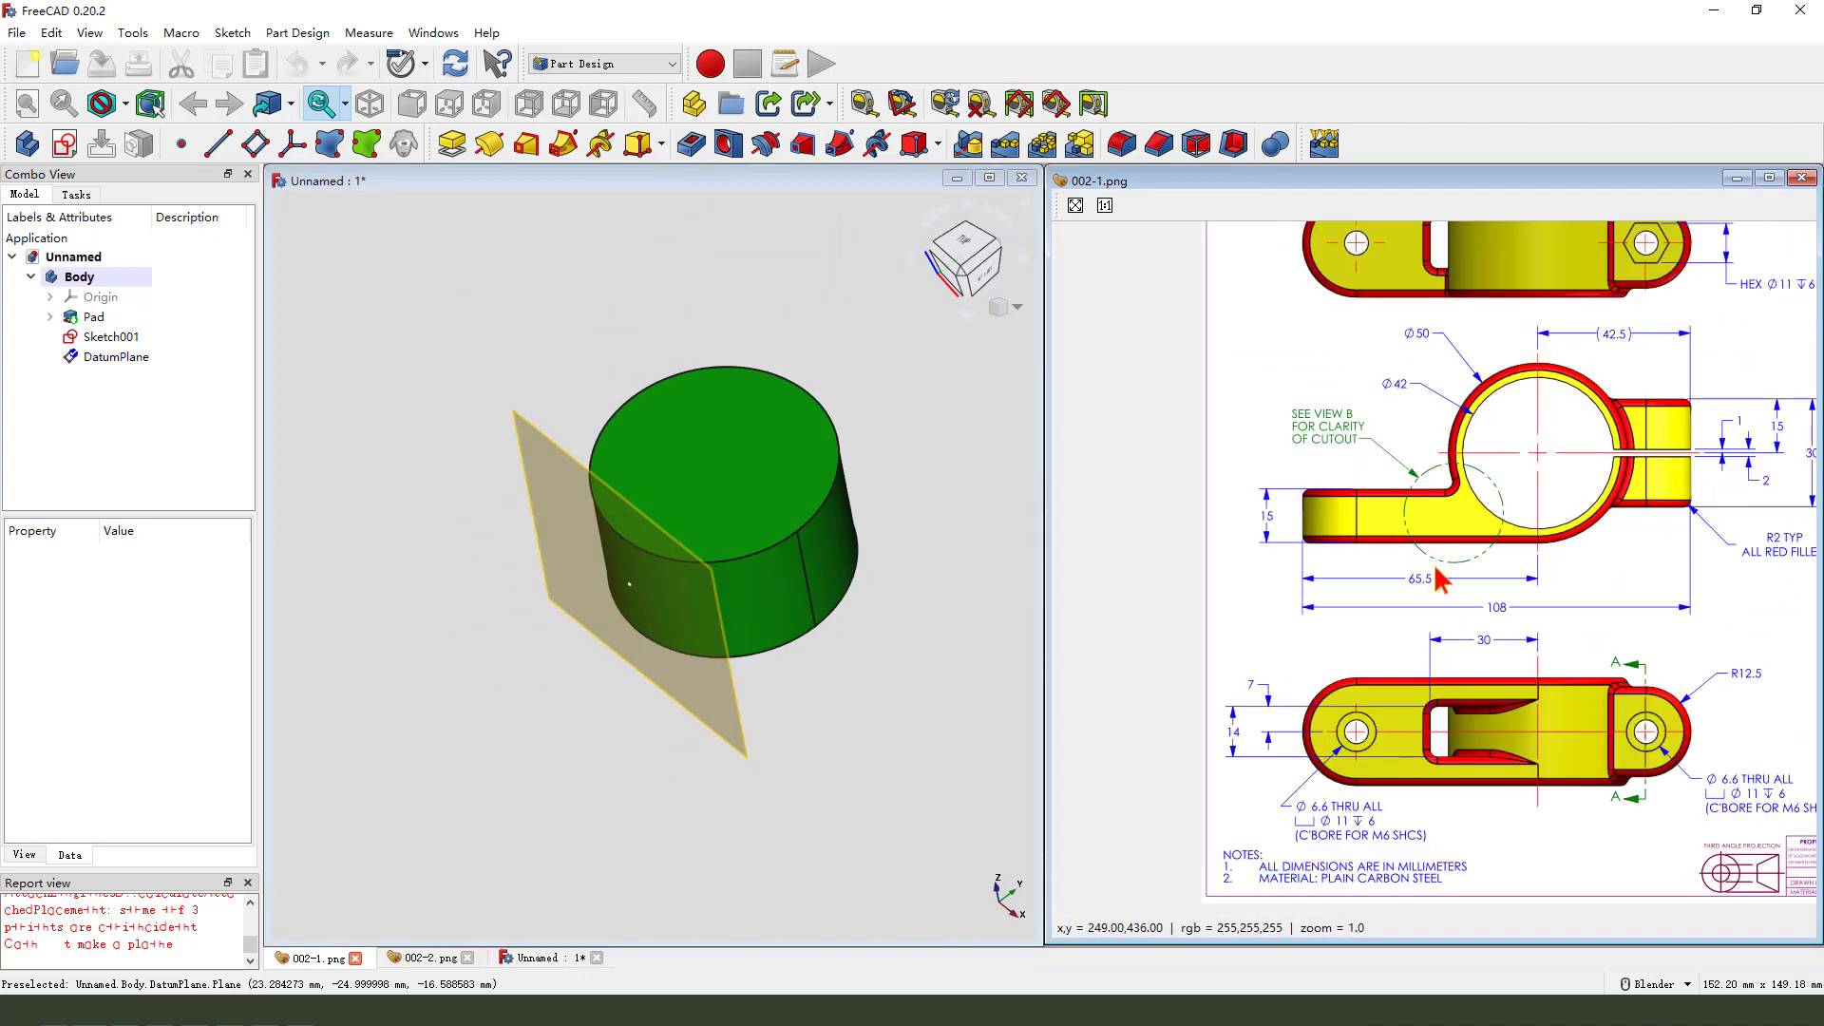
pyautogui.moveTo(1292, 493)
pyautogui.mouseDown()
pyautogui.moveTo(1403, 484)
pyautogui.moveTo(1545, 556)
pyautogui.moveTo(1323, 586)
pyautogui.moveTo(1294, 622)
pyautogui.mouseUp()
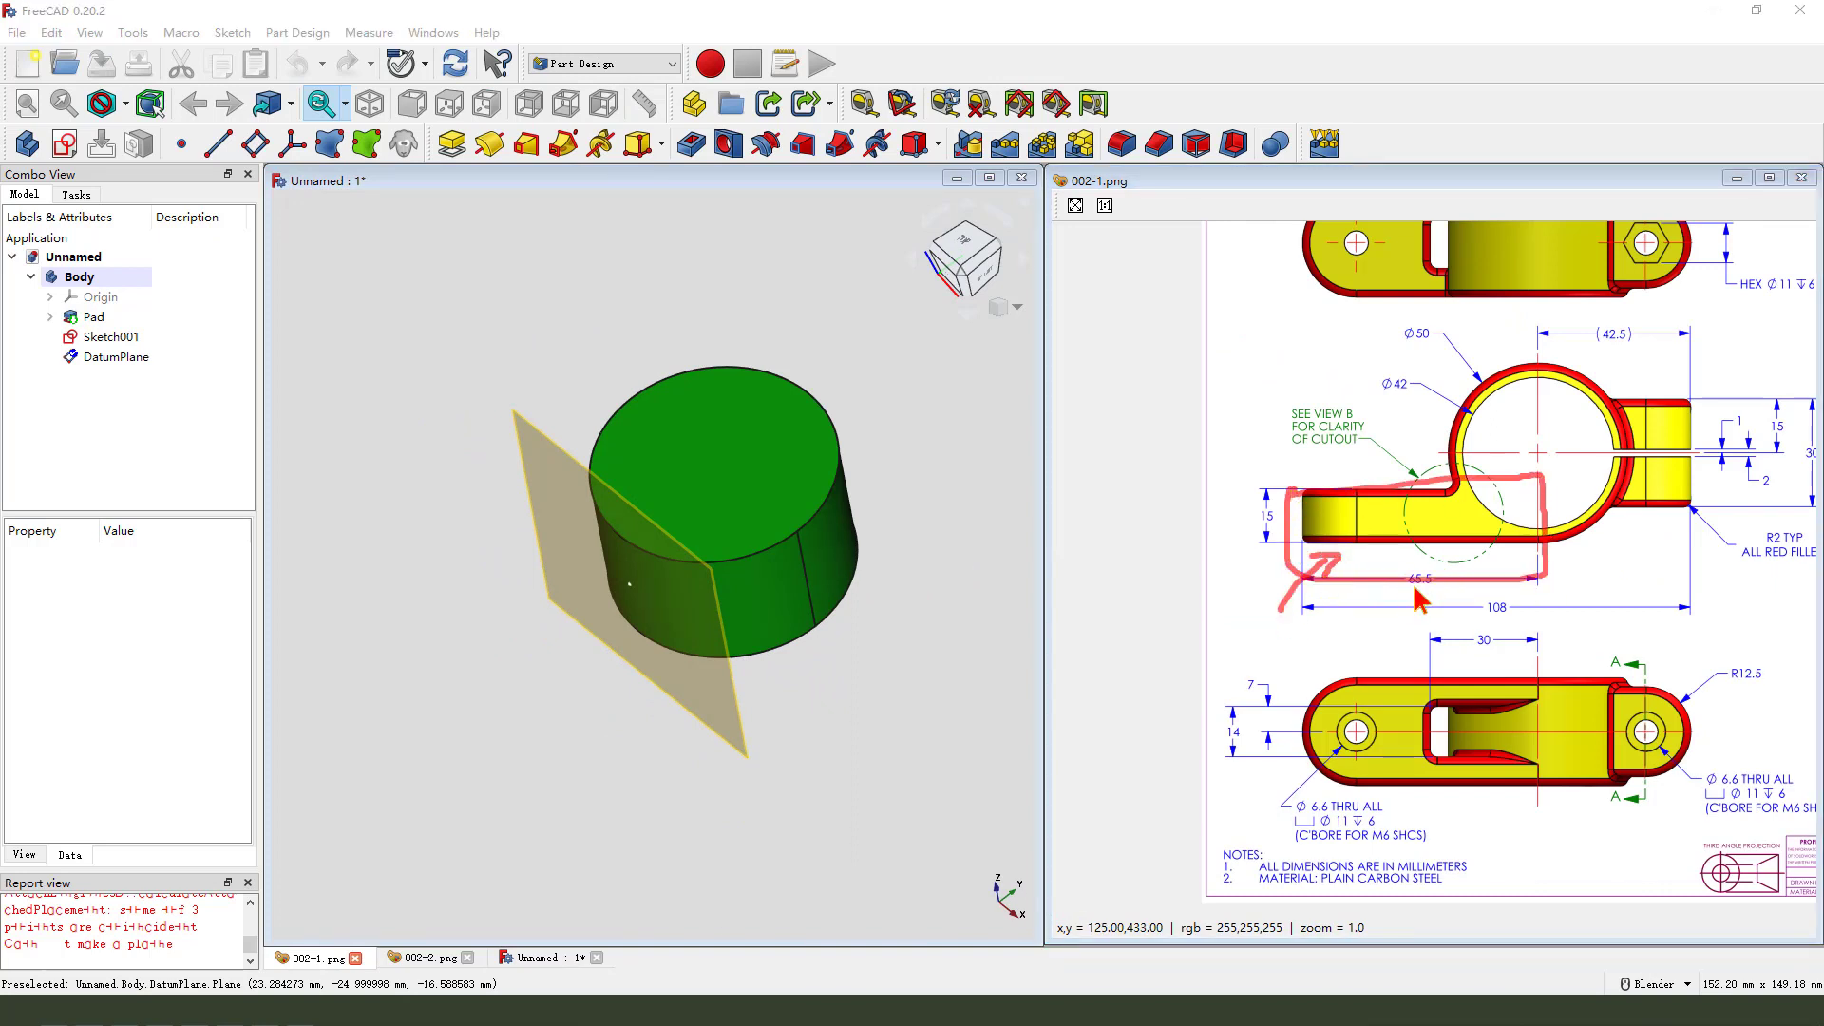
pyautogui.press('Escape')
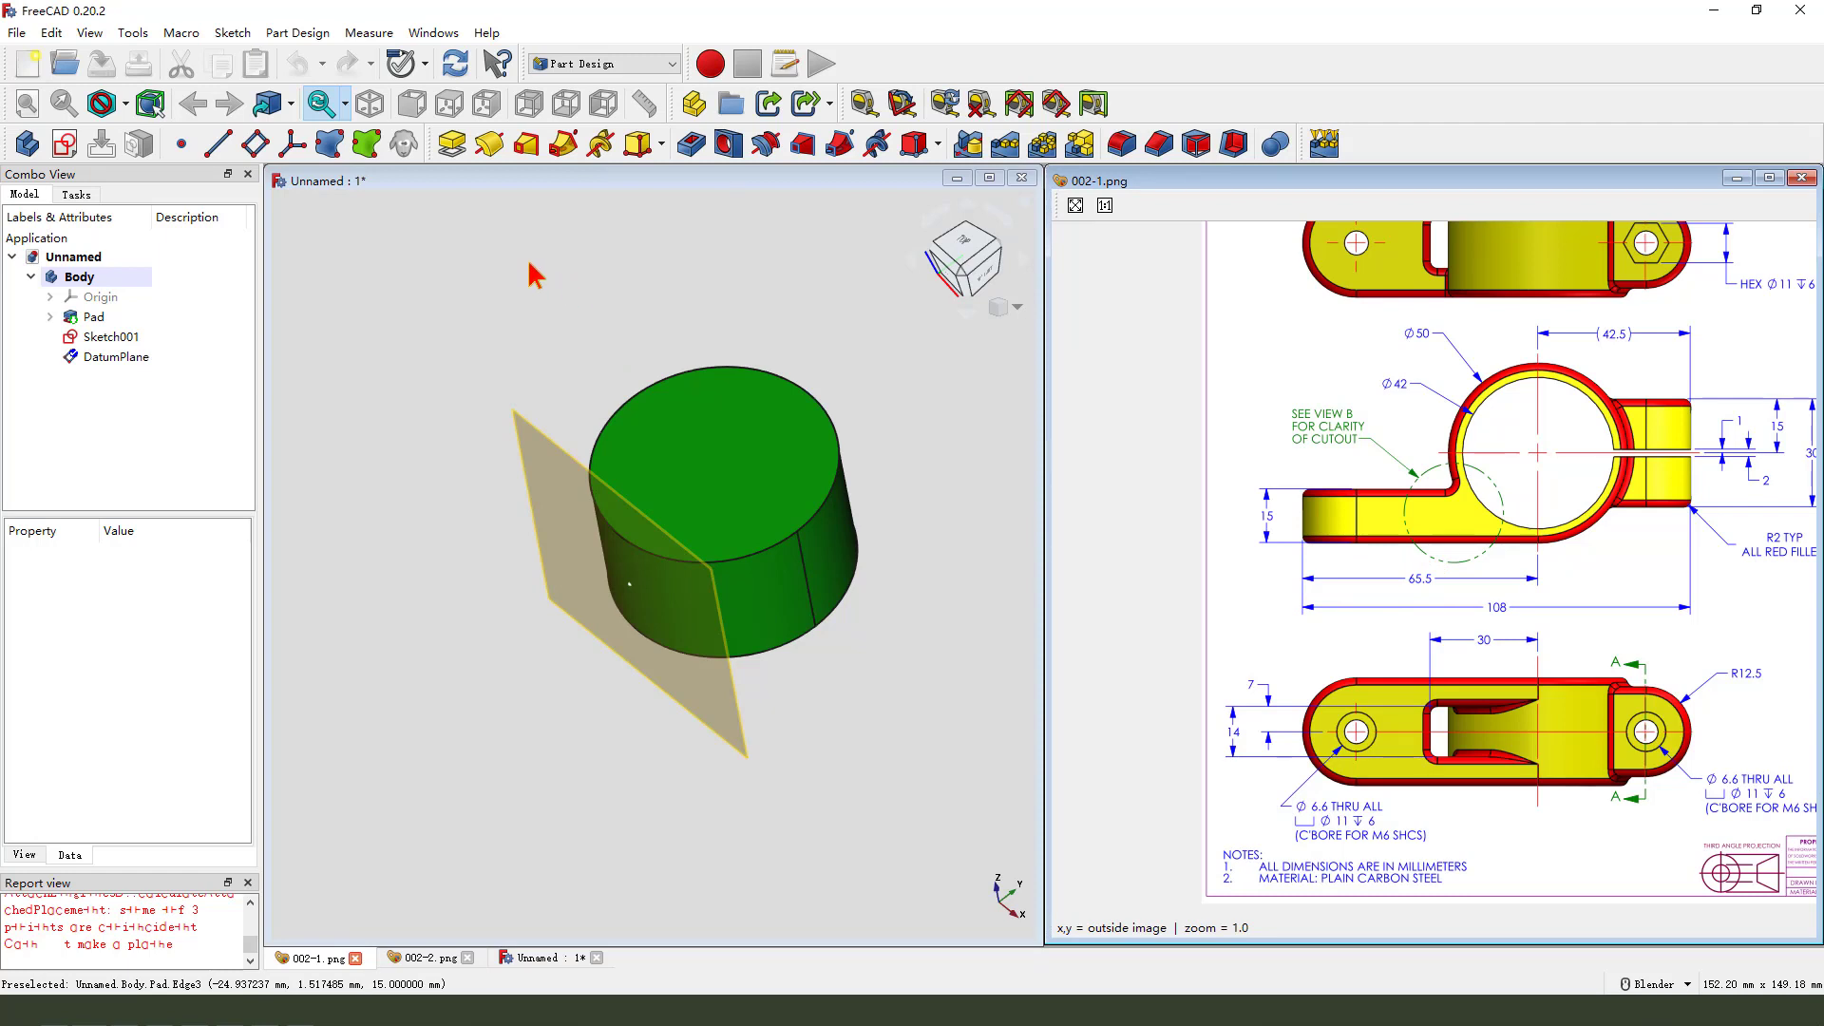
pyautogui.click(506, 373)
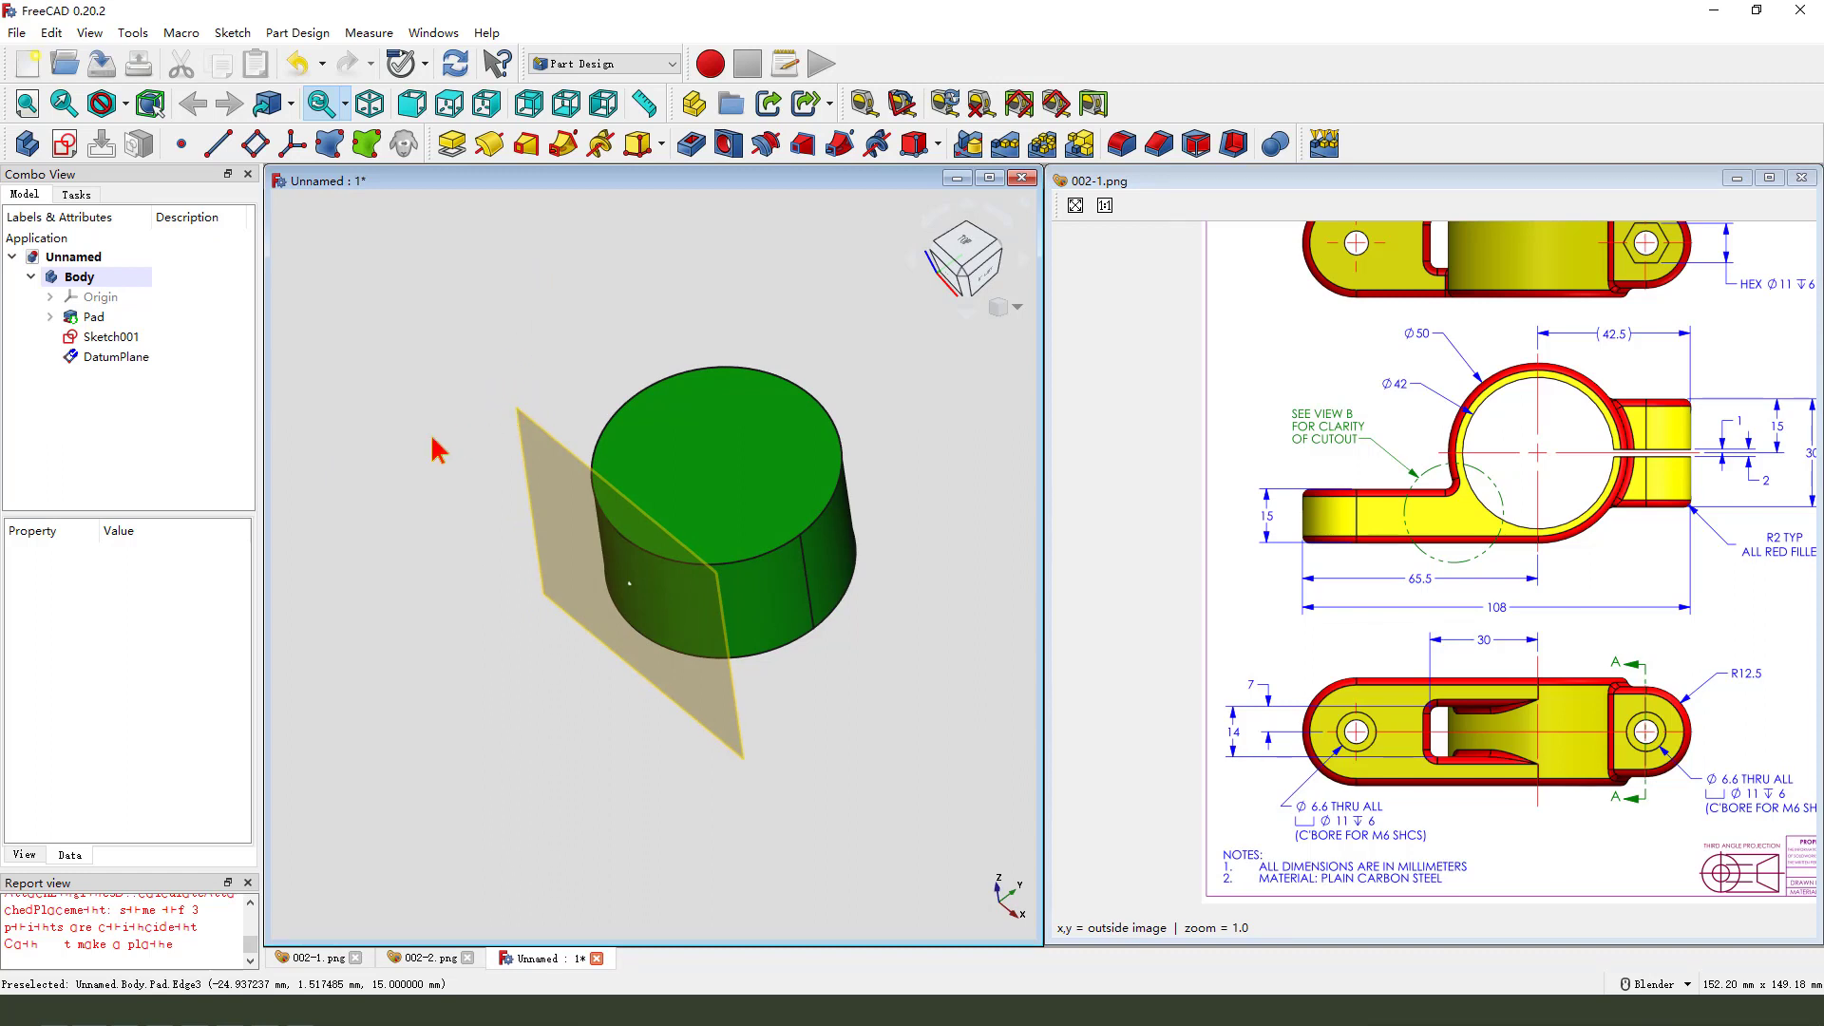
pyautogui.click(532, 429)
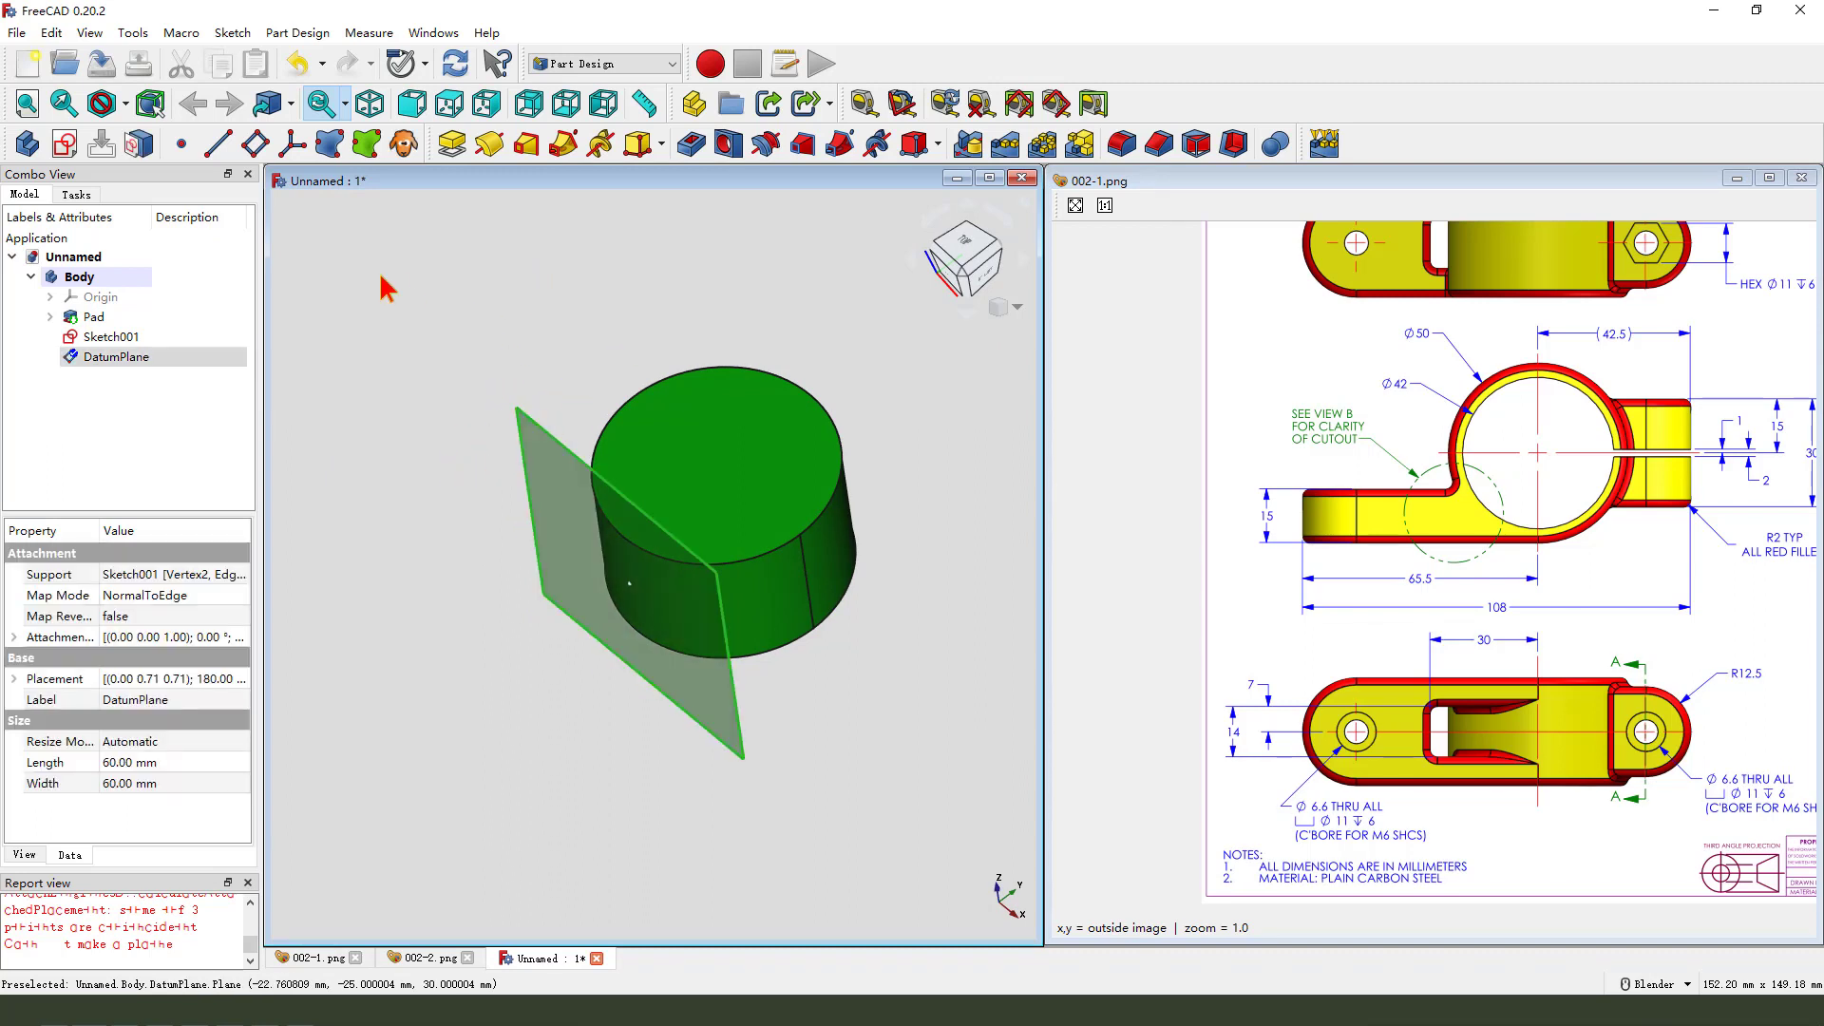
pyautogui.click(64, 144)
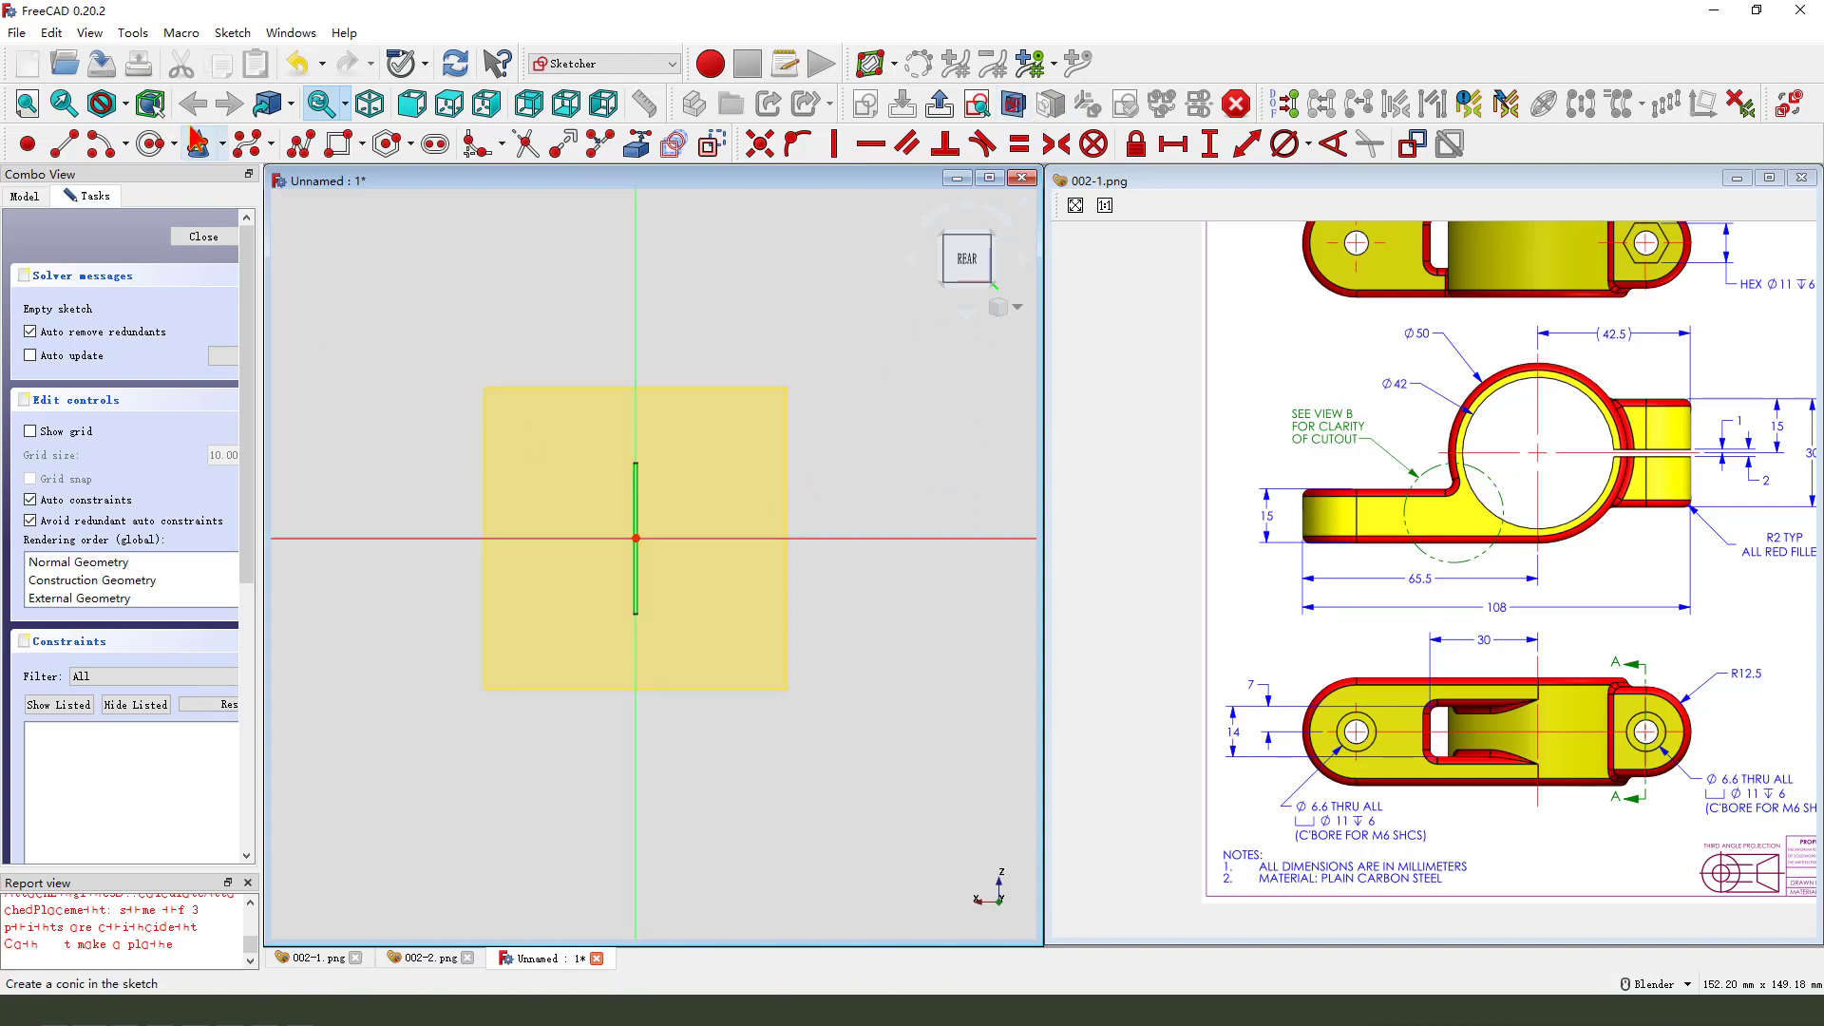
# Draw a slot starting at the sketch origin with its second centre on the horizontal axis, extending beyond the datum plane
pyautogui.click(434, 147)
pyautogui.click(635, 537)
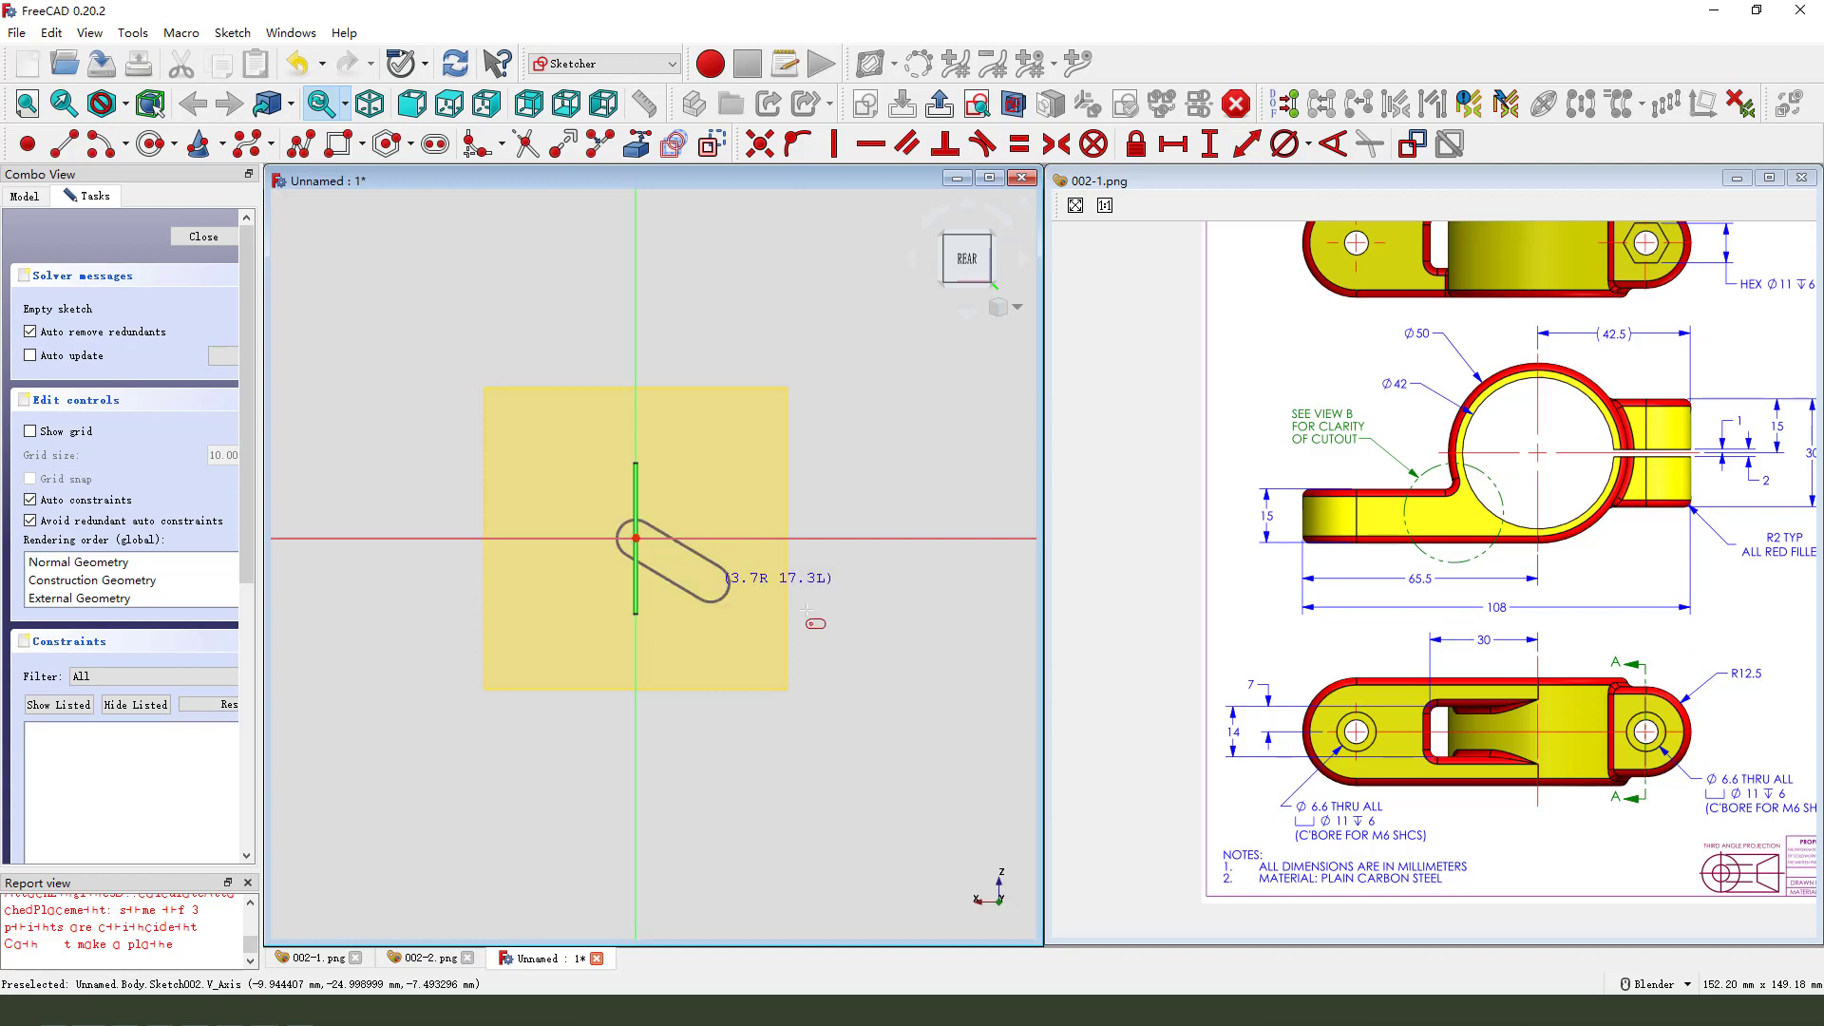
pyautogui.click(878, 538)
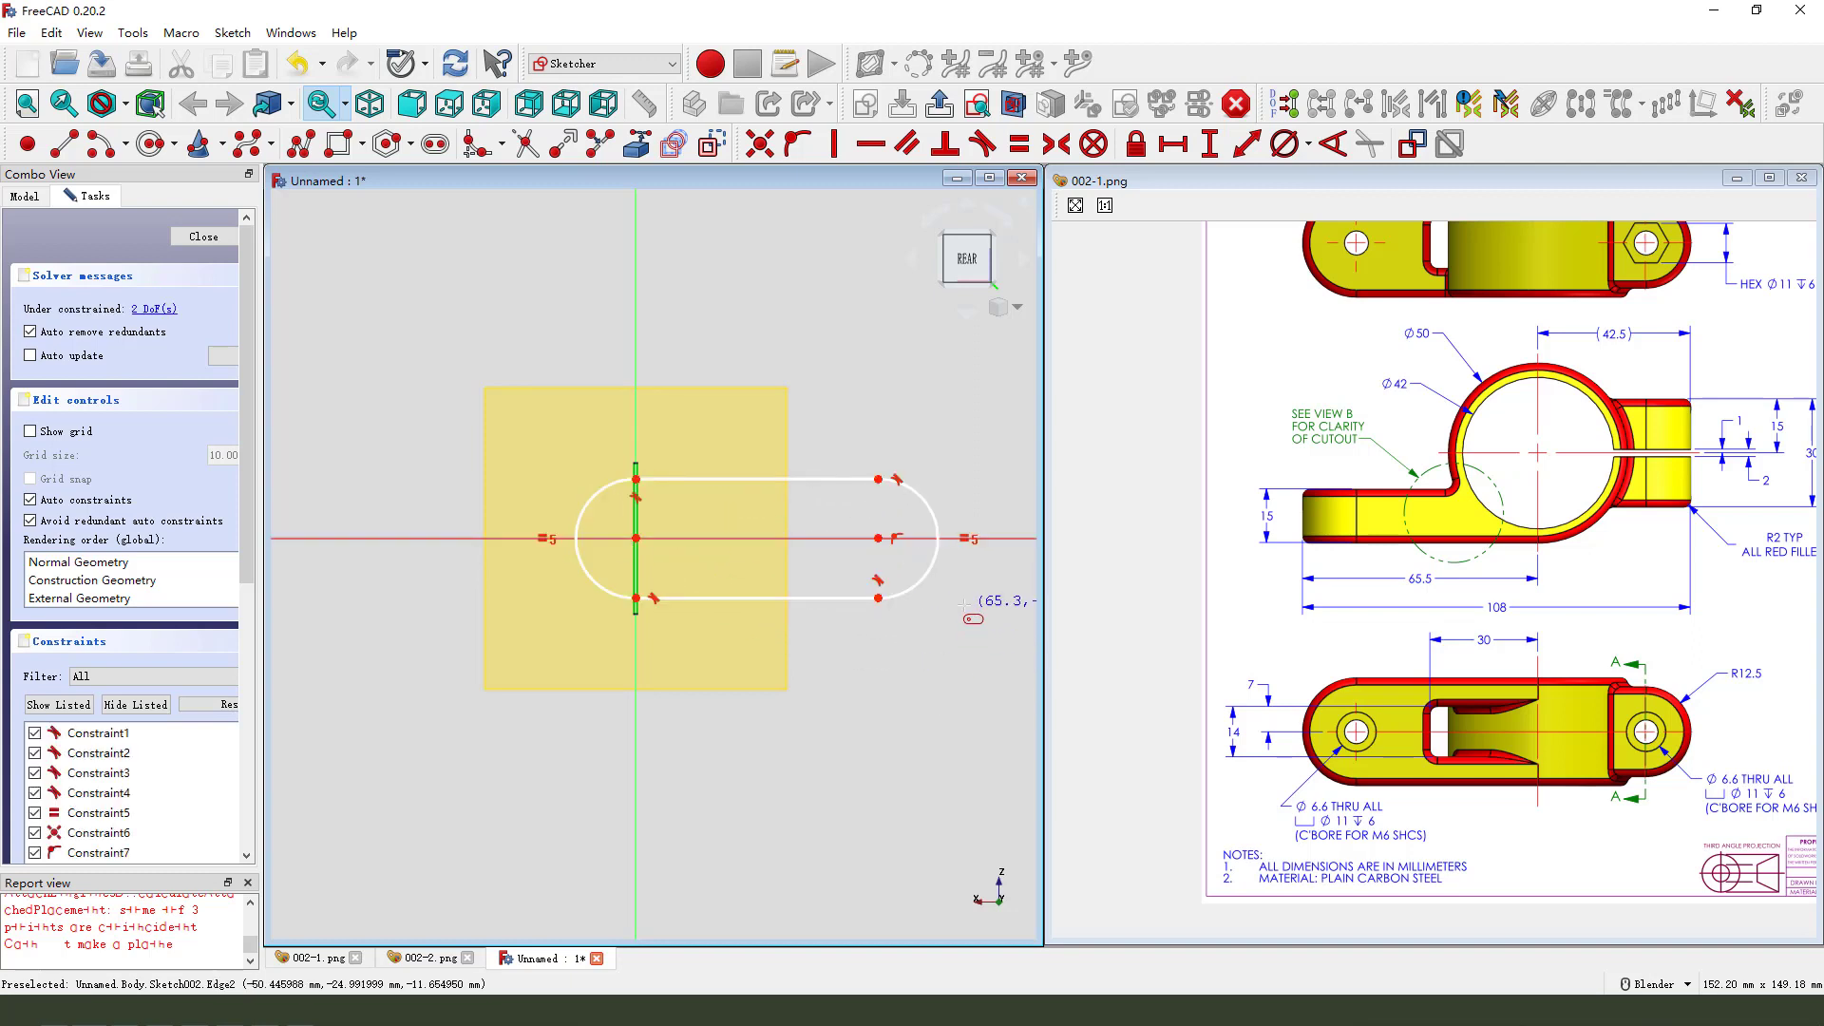
# Set the slot's vertical width to 30 mm between its outer arc endpoints and place the dimension outside the slot
pyautogui.click(877, 479)
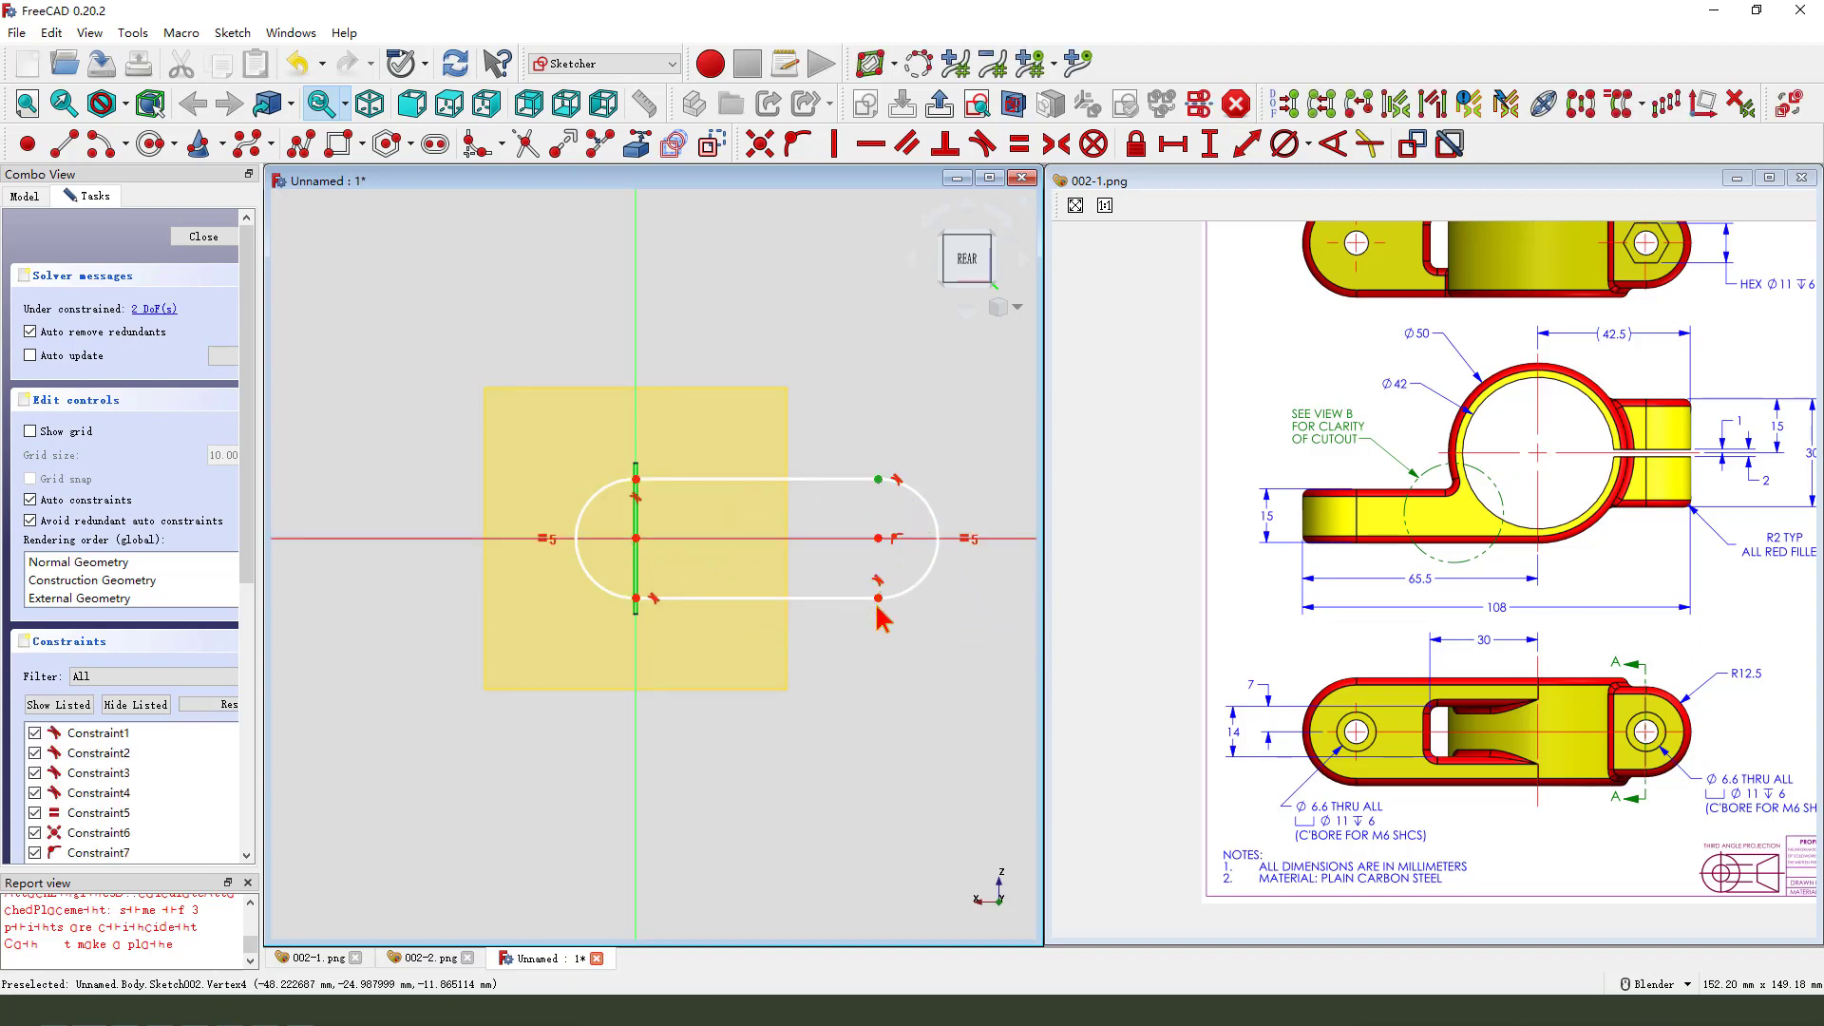
pyautogui.click(878, 600)
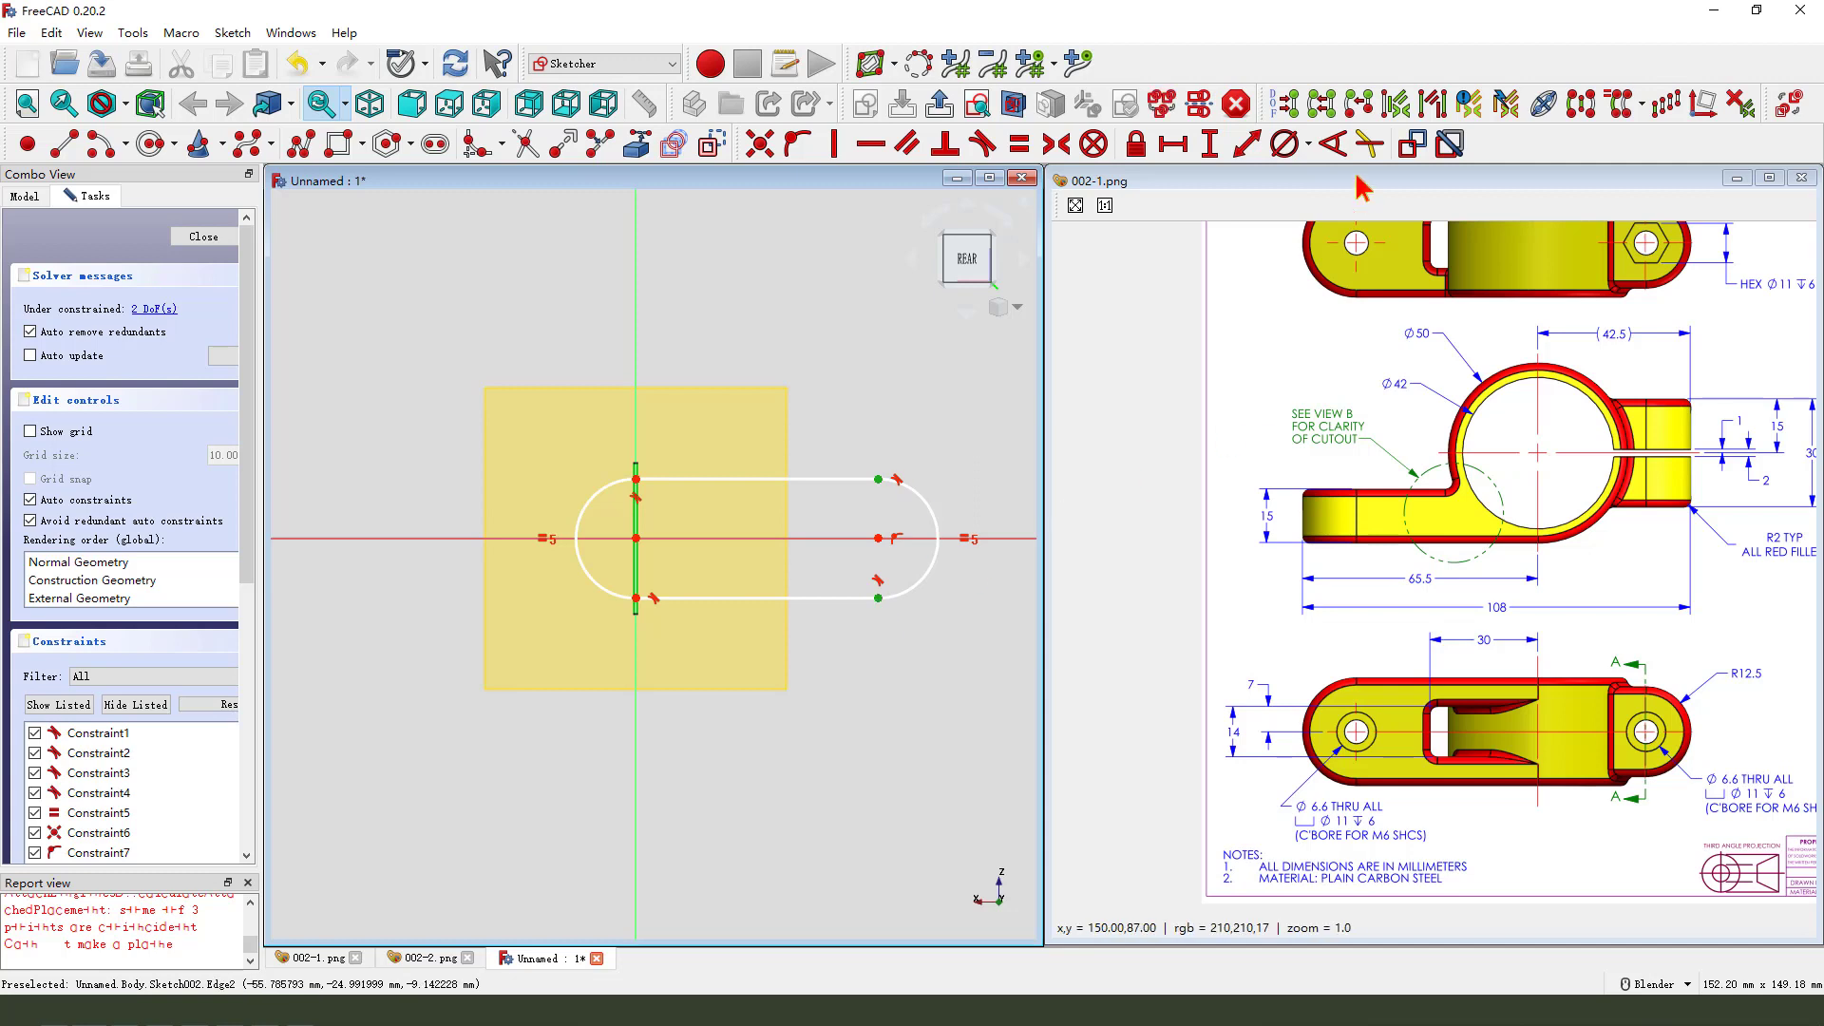
pyautogui.click(1209, 145)
pyautogui.write('30')
pyautogui.press('Return')
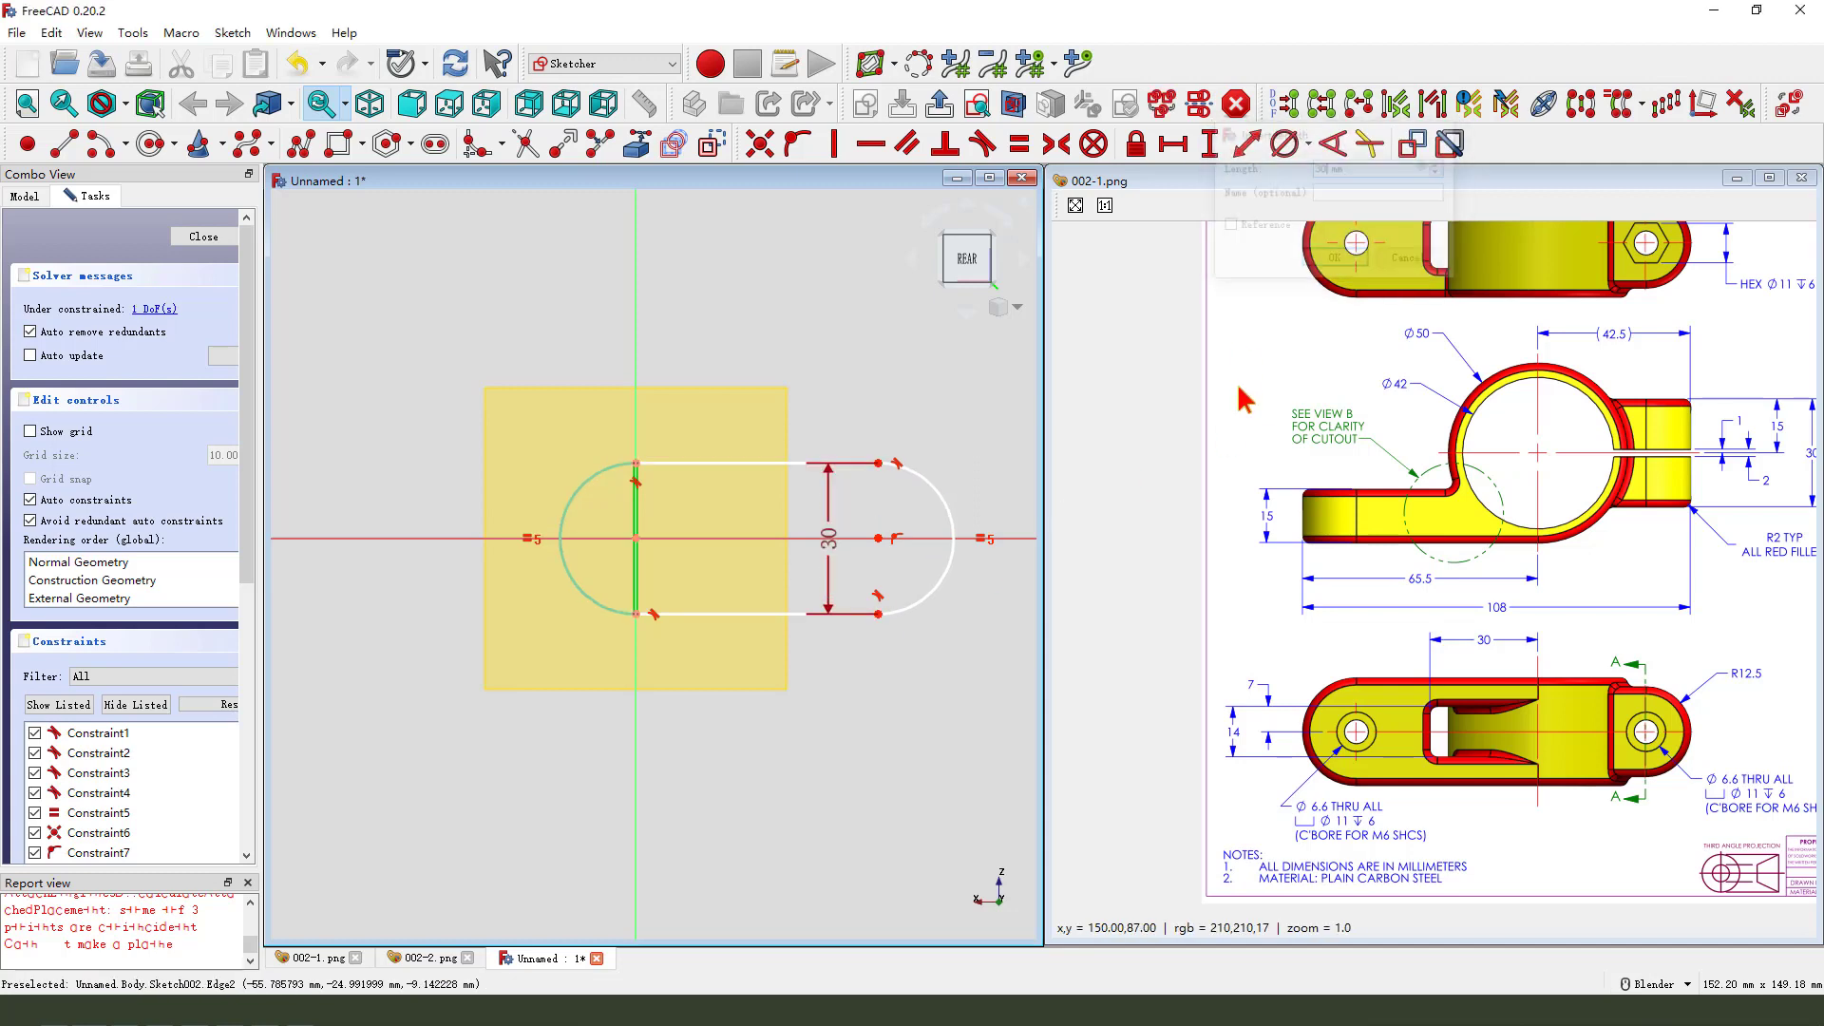
pyautogui.moveTo(840, 547); pyautogui.dragTo(1009, 546)
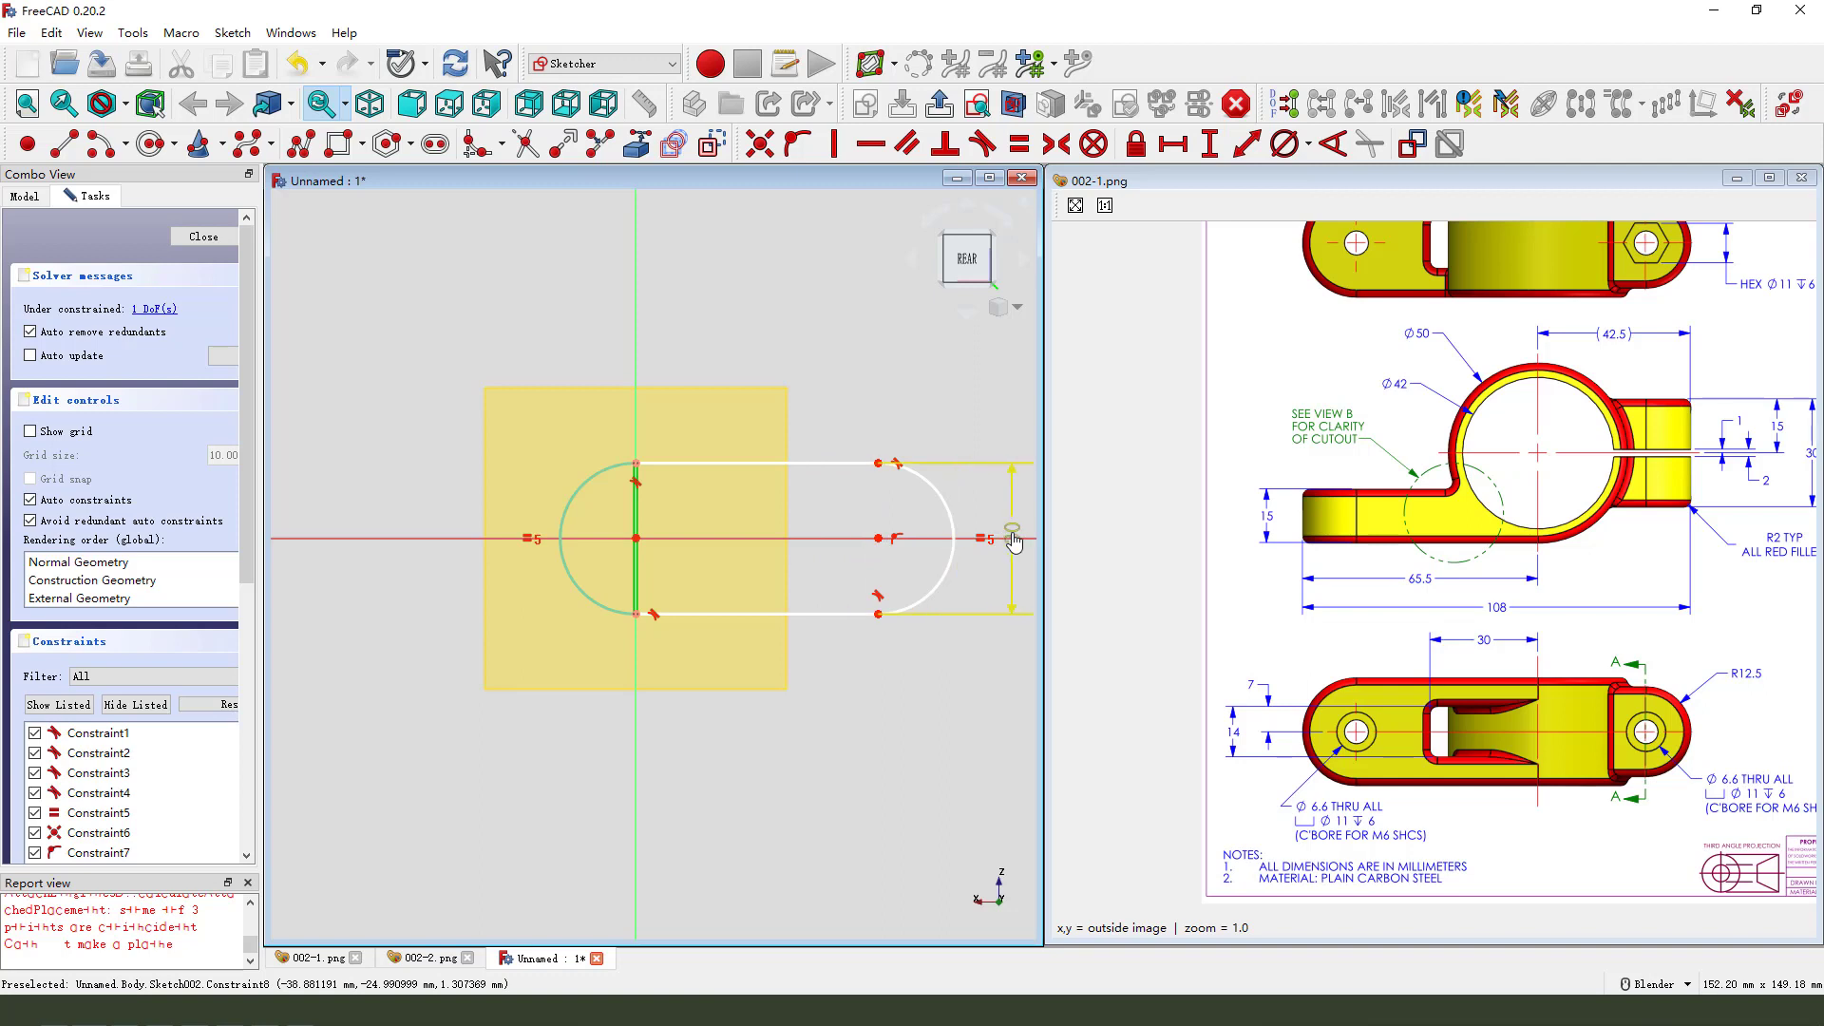
# Add a point on the slot's outer arc and constrain it to the horizontal axis to mark the arm's end
pyautogui.scroll(-2, 700, 570)
pyautogui.scroll(3, 901, 575)
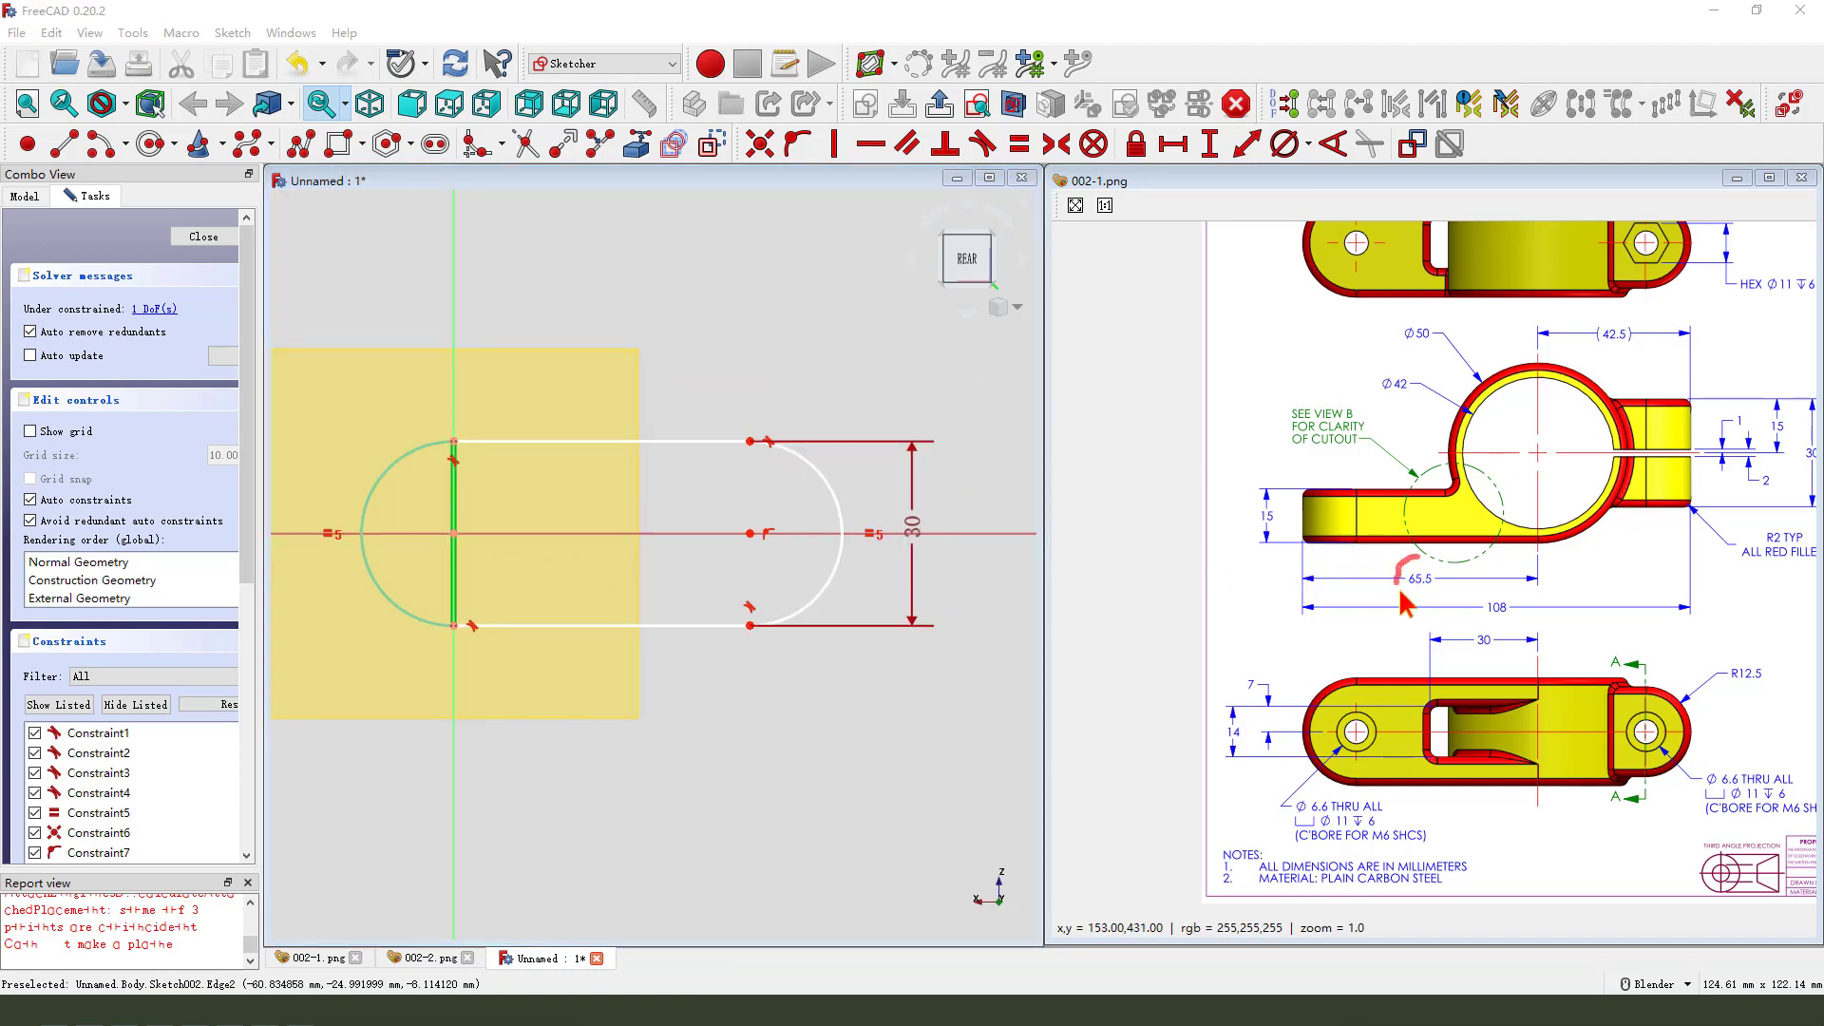
pyautogui.moveTo(1400, 591); pyautogui.dragTo(1413, 584)
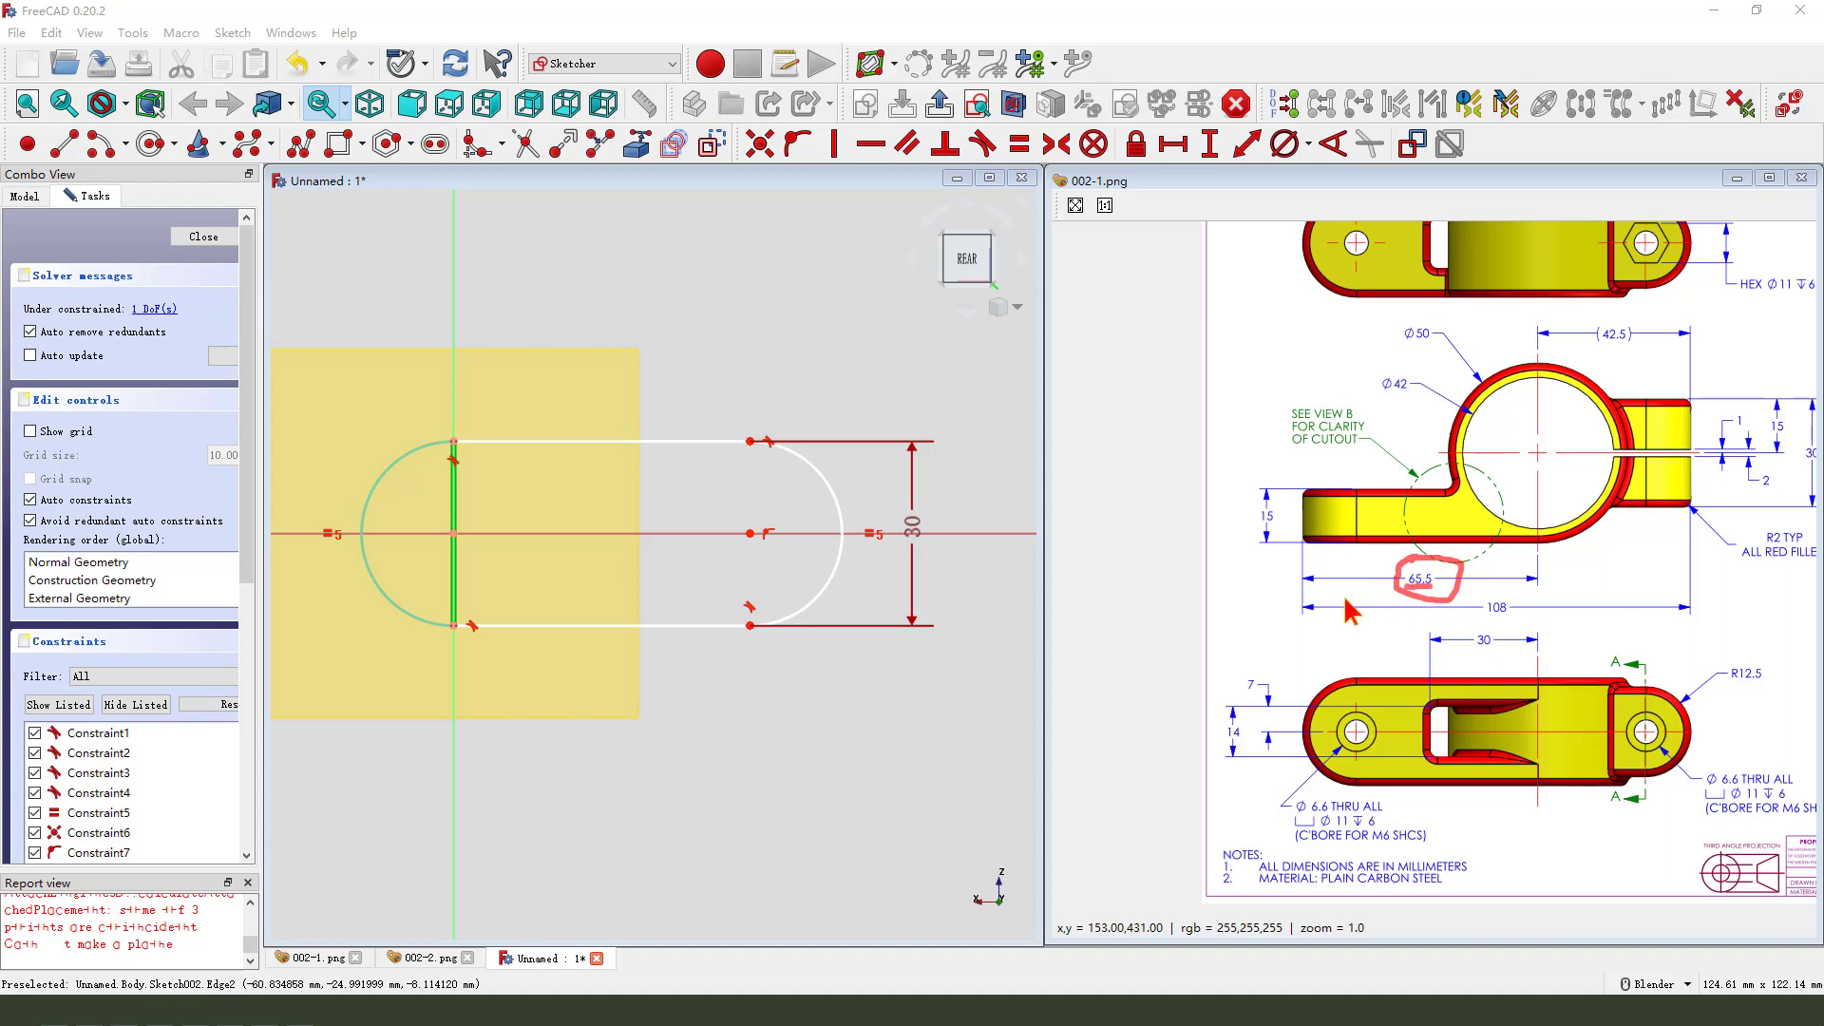
pyautogui.moveTo(1300, 580); pyautogui.dragTo(1562, 585)
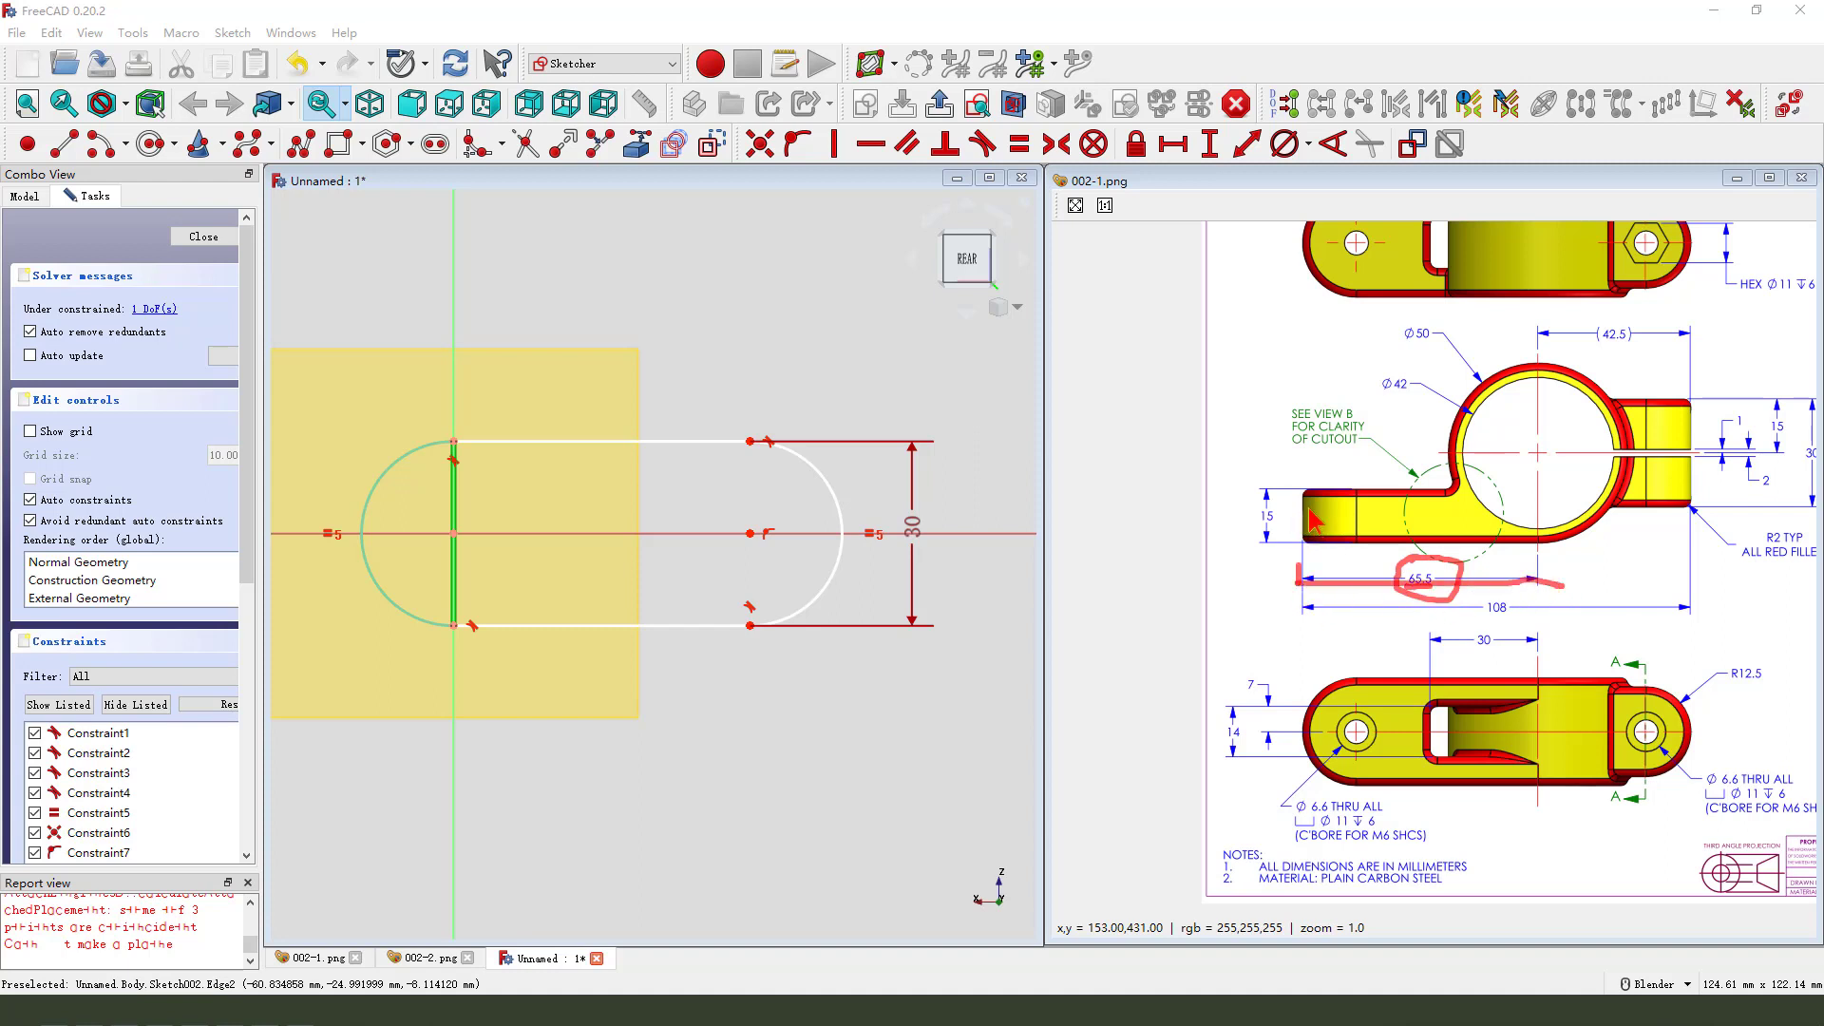
pyautogui.press('Escape')
pyautogui.click(28, 143)
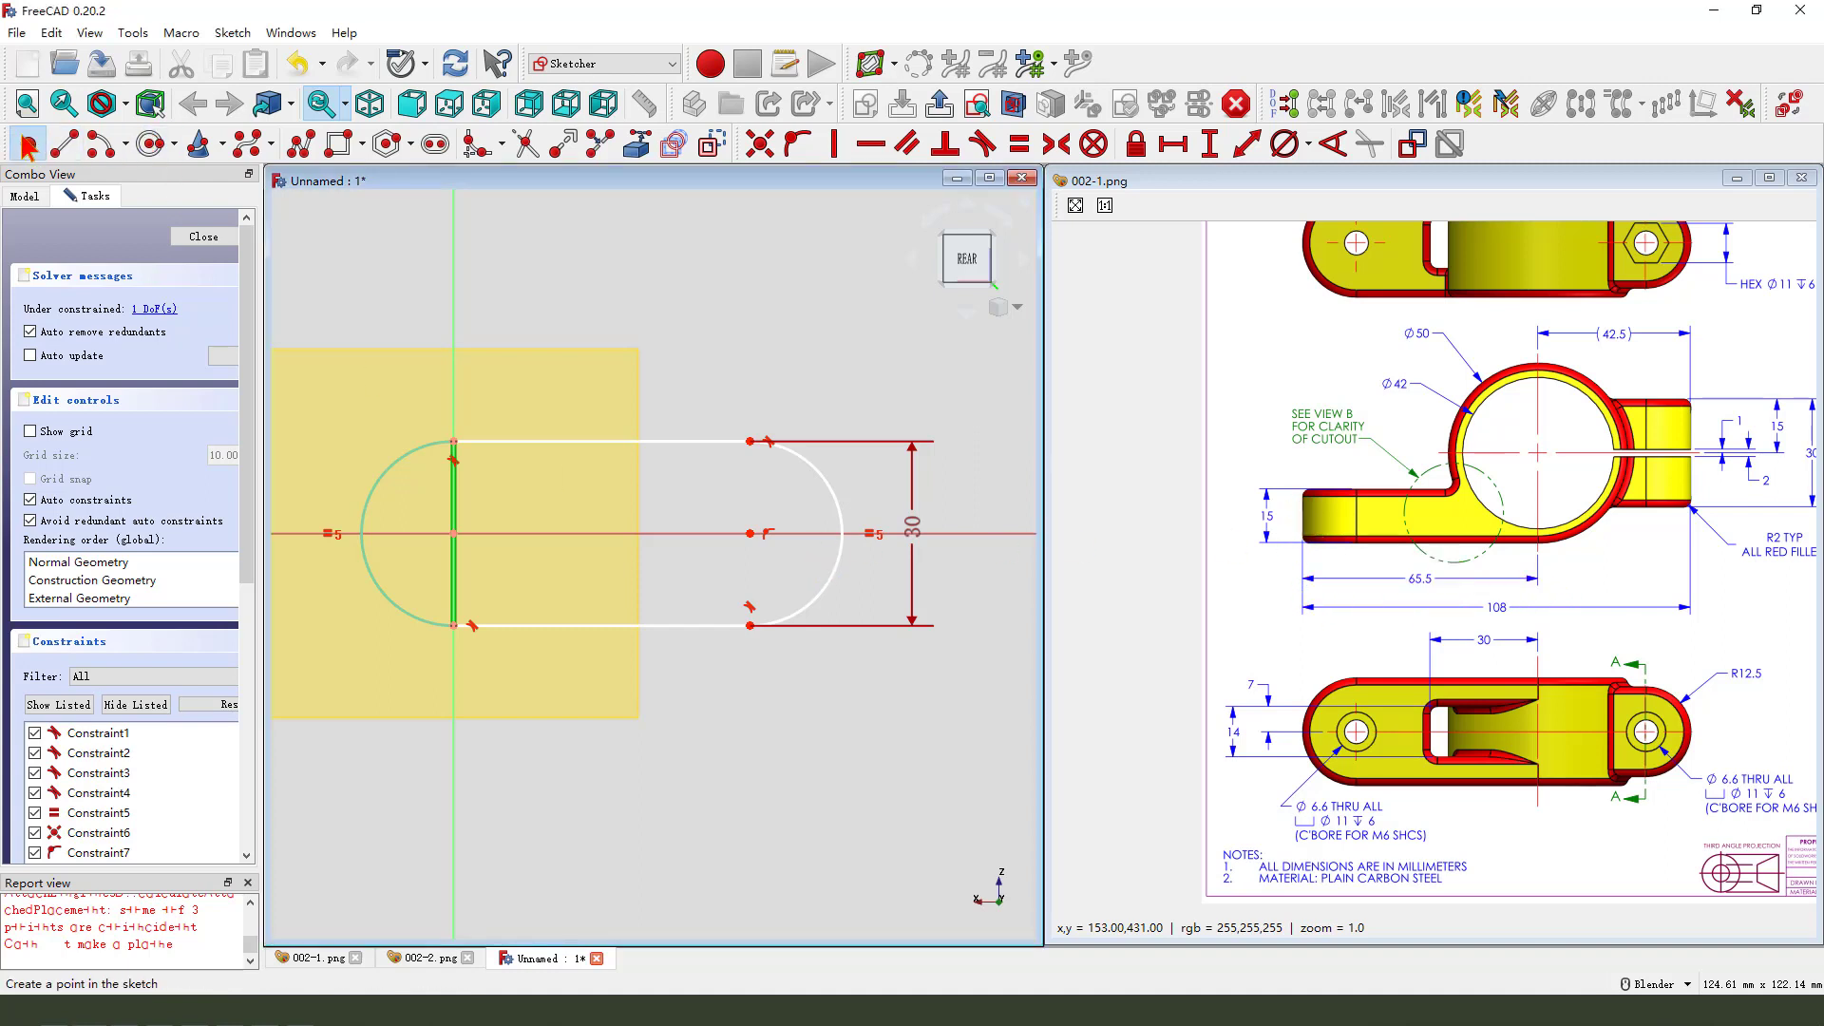
pyautogui.click(839, 518)
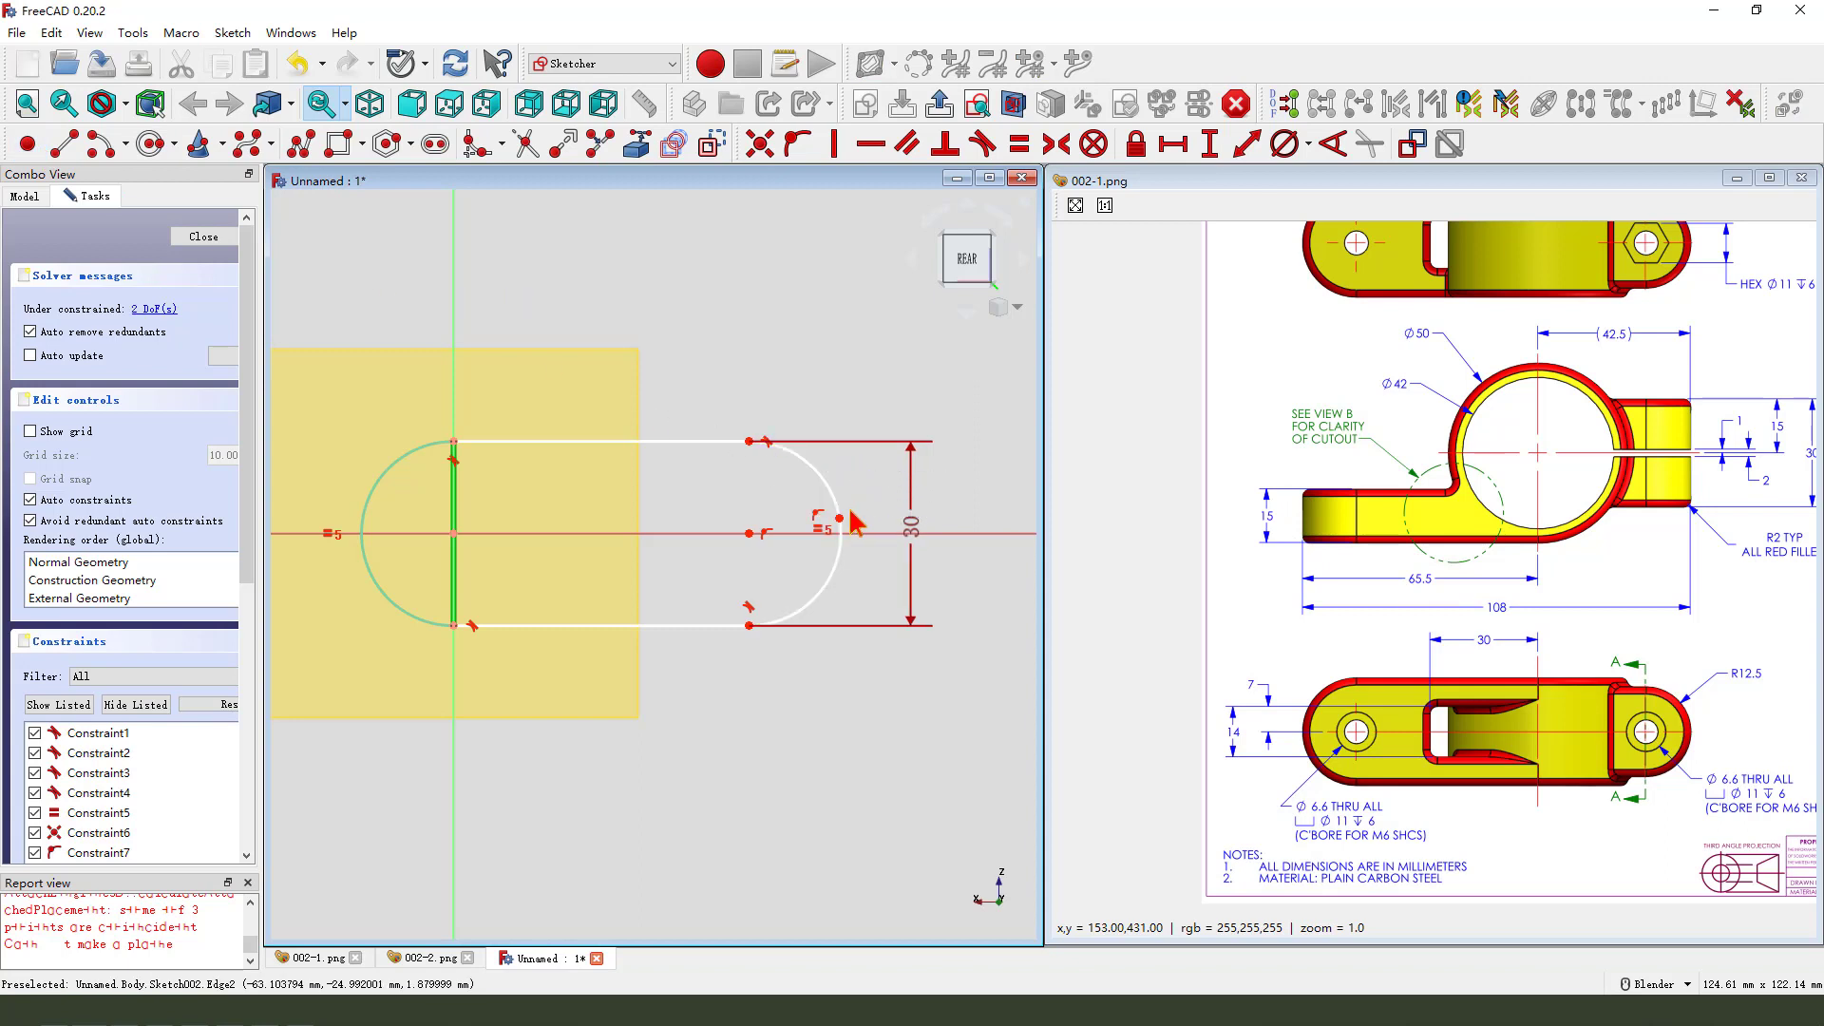
pyautogui.click(839, 518)
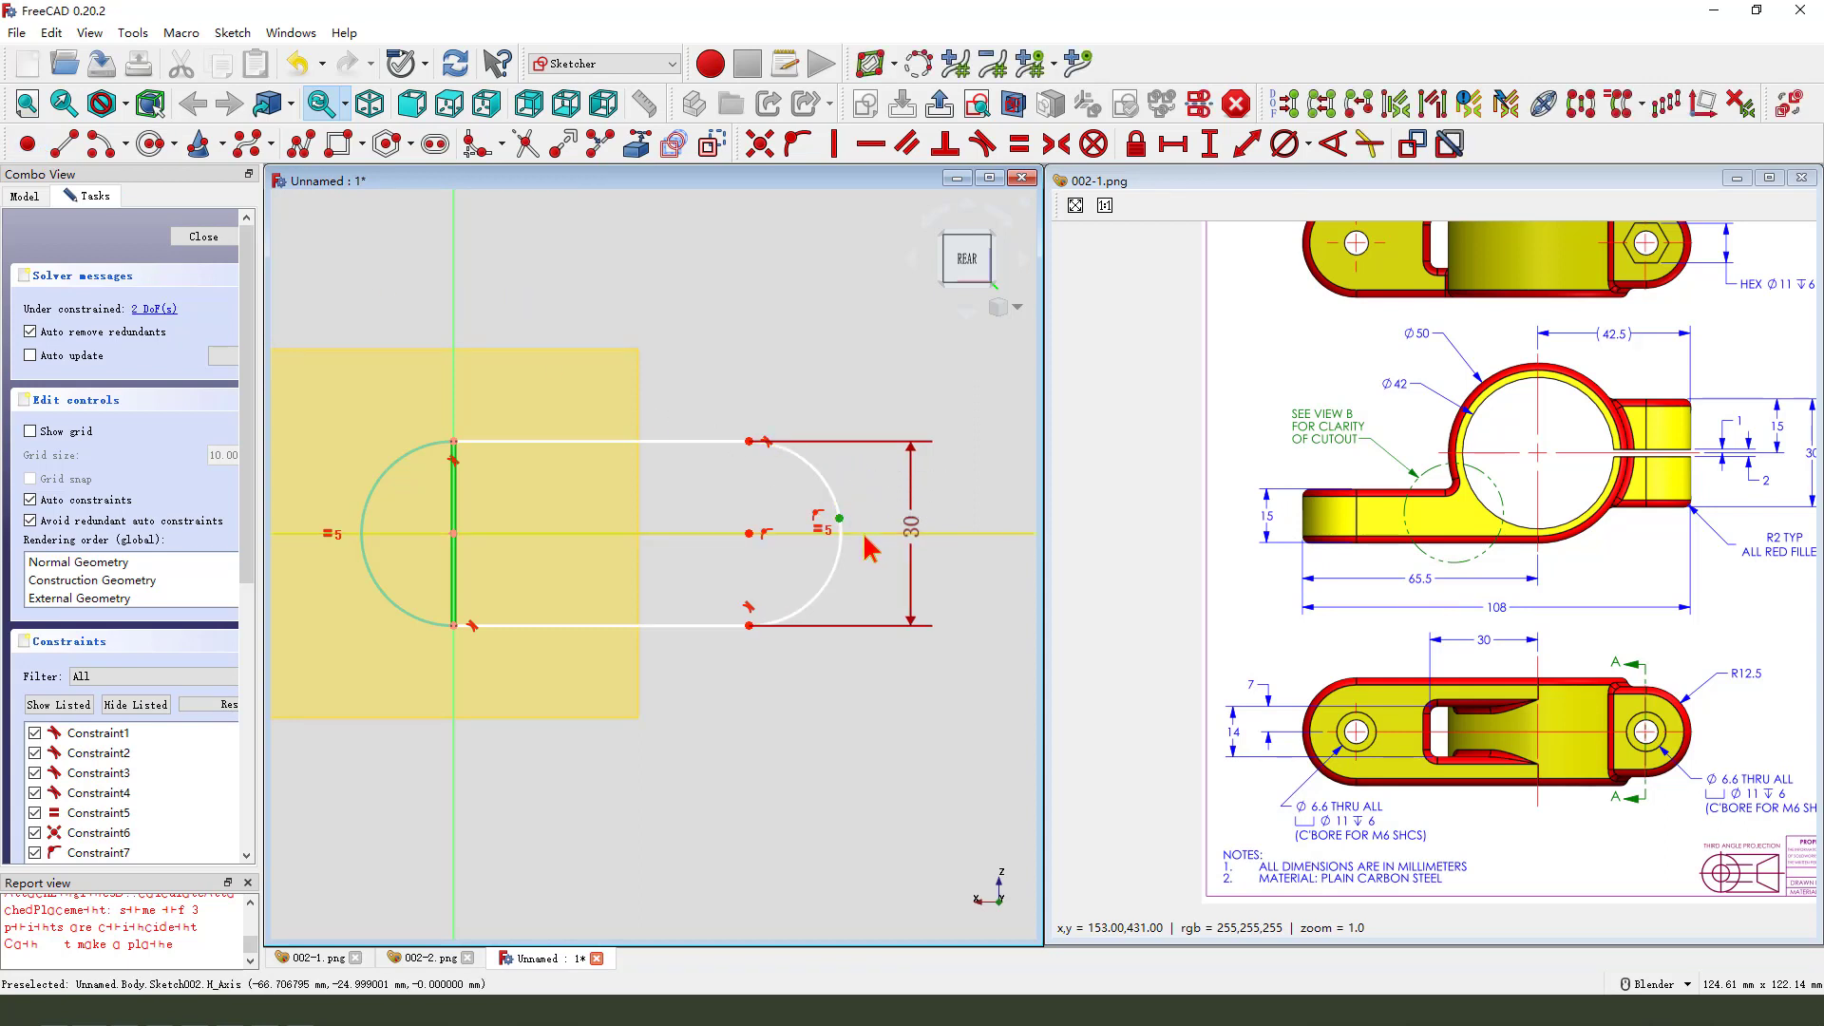
pyautogui.click(869, 547)
pyautogui.click(795, 144)
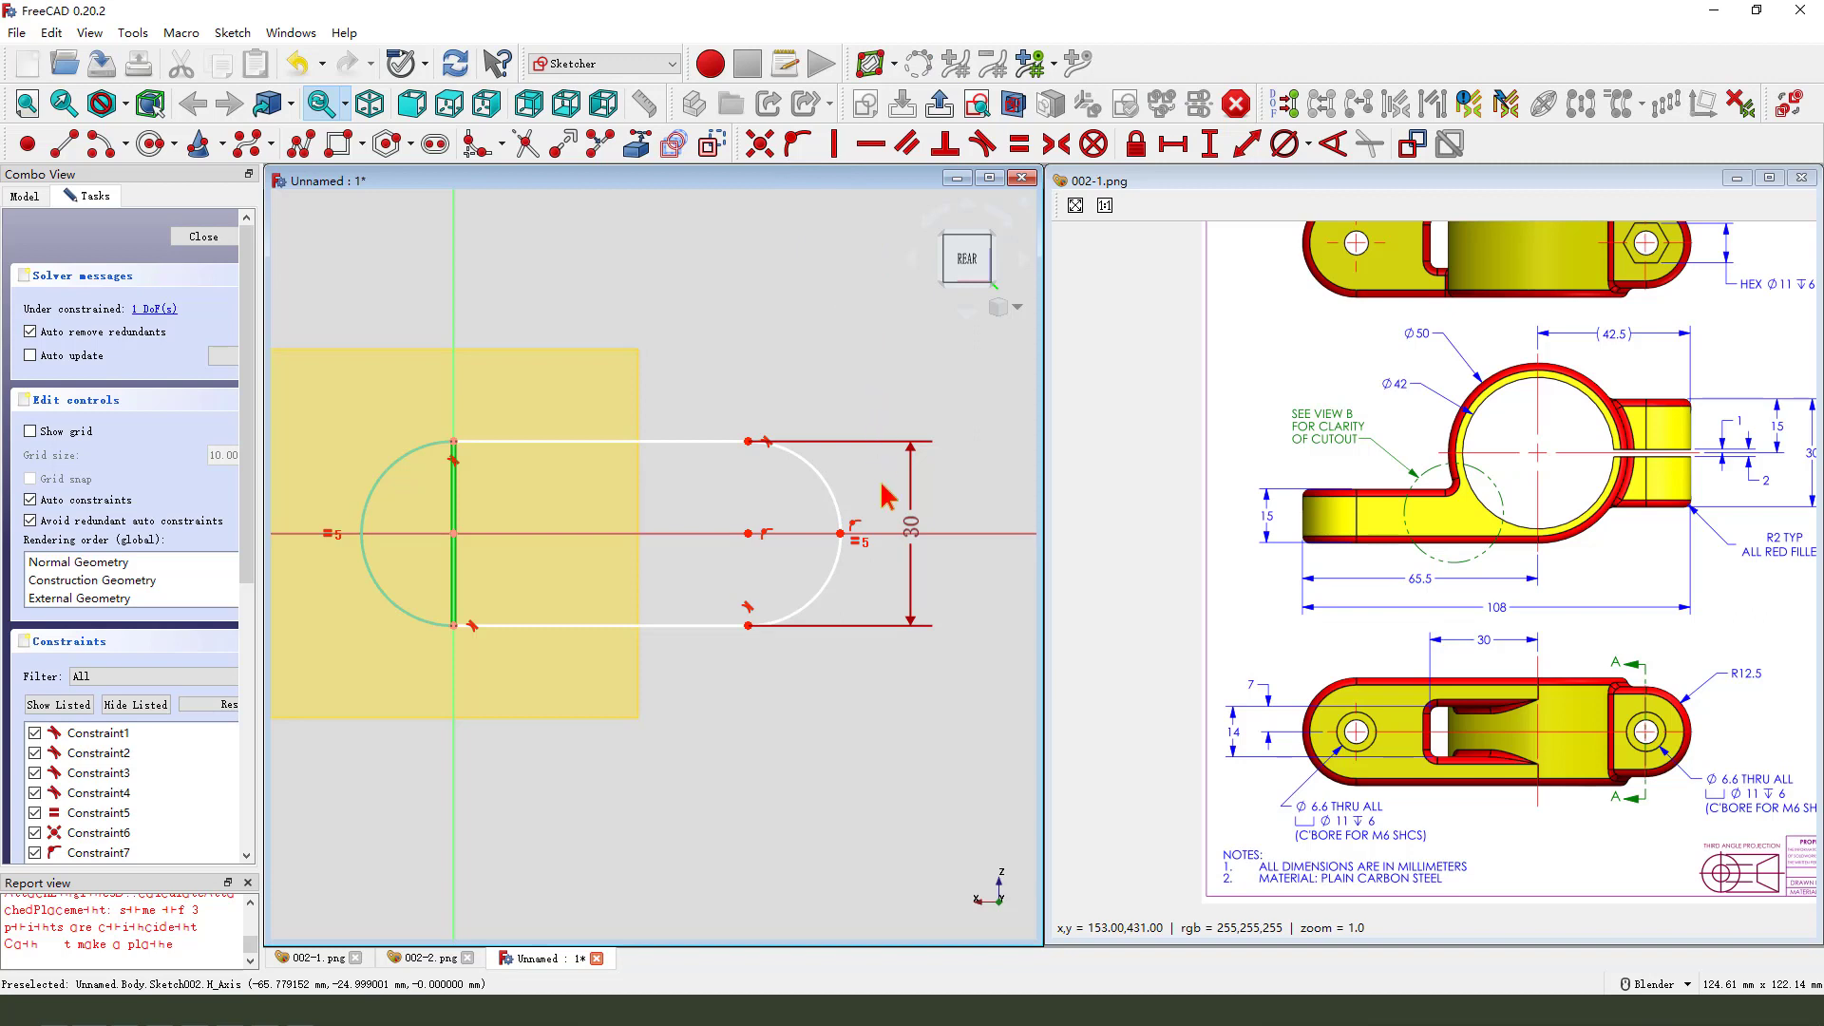
# Set the arm-end point's horizontal distance from the origin to 65.5 mm and convert the slot's inner arc to construction geometry
pyautogui.click(841, 537)
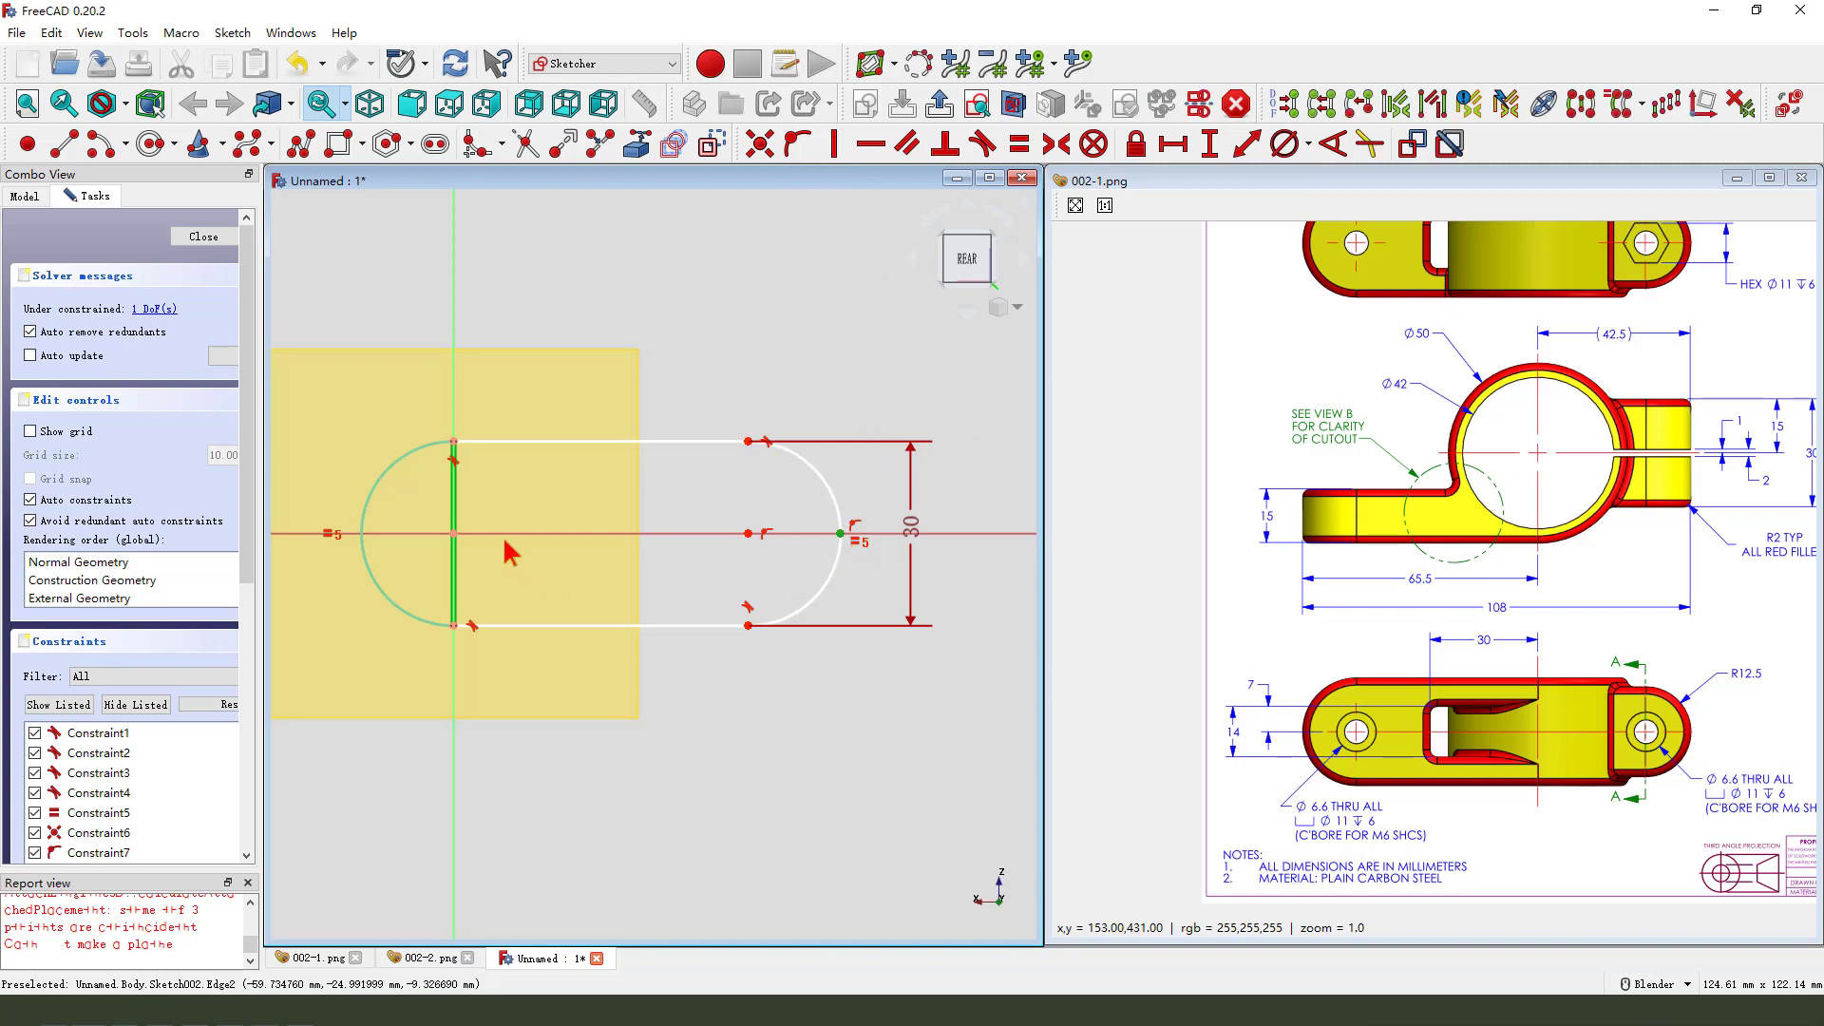
pyautogui.click(1172, 144)
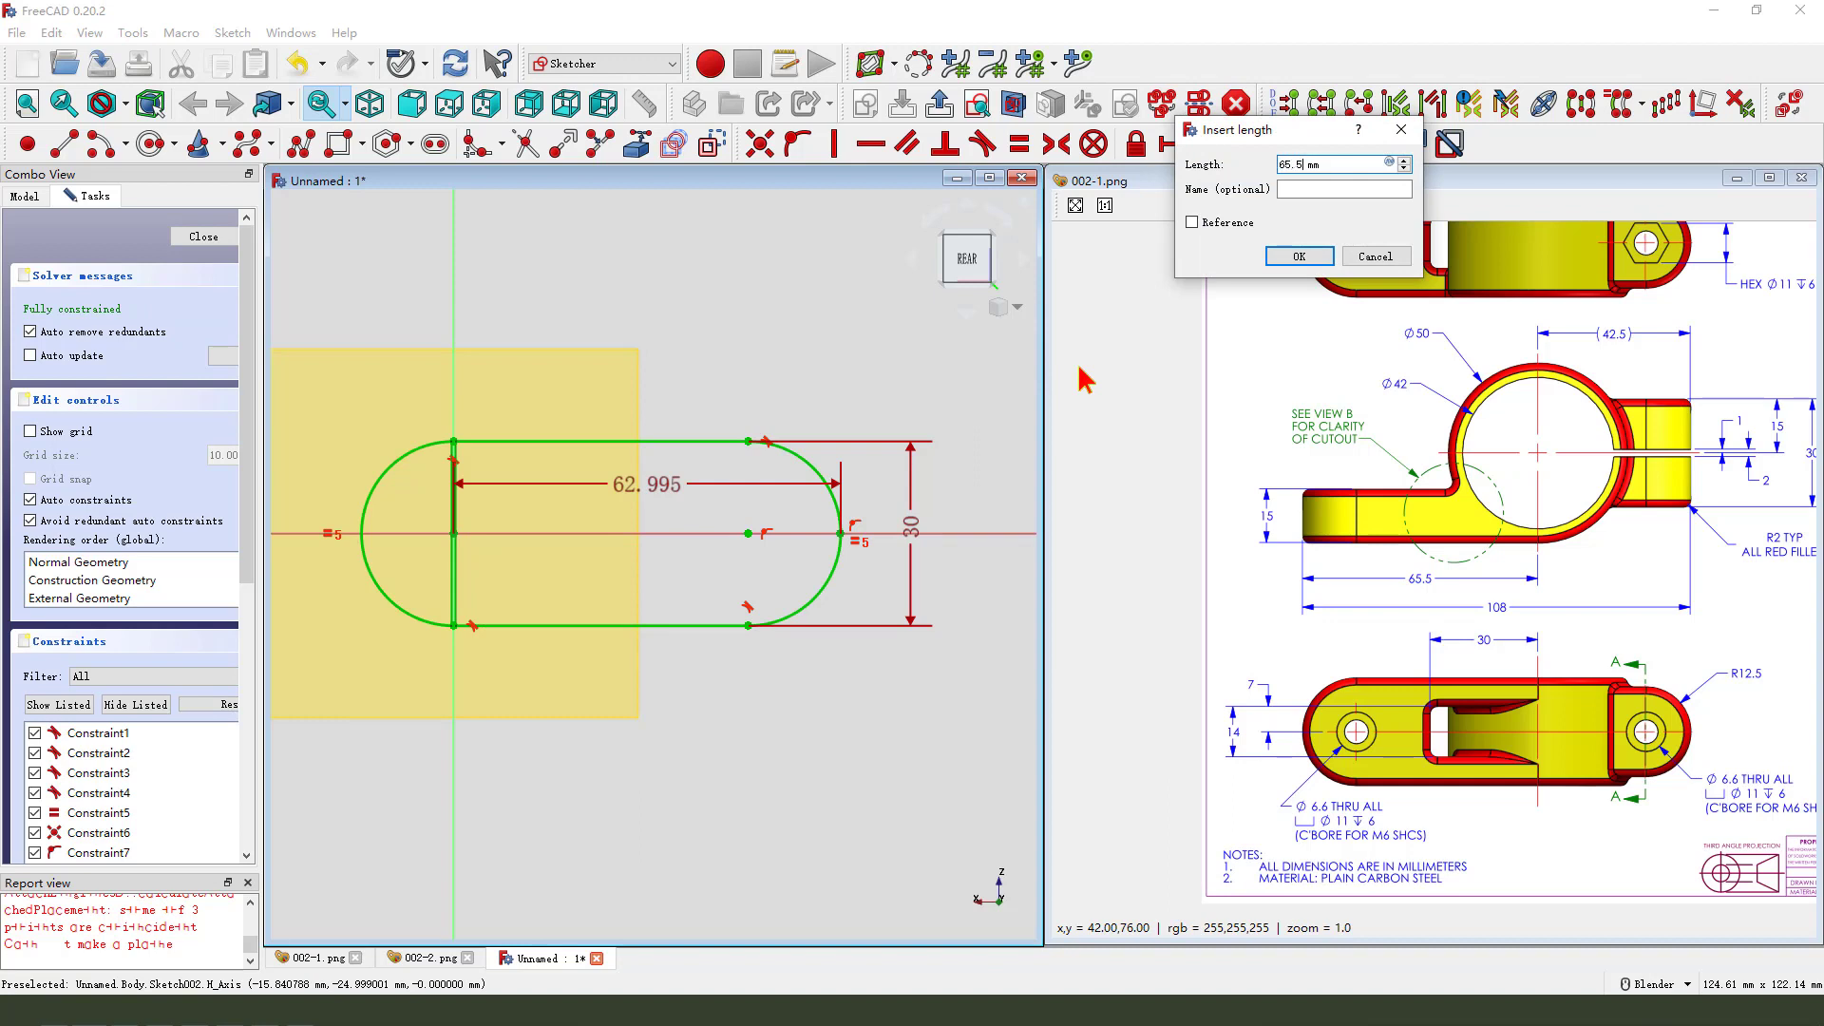
pyautogui.press('Return')
pyautogui.moveTo(684, 497); pyautogui.dragTo(695, 783)
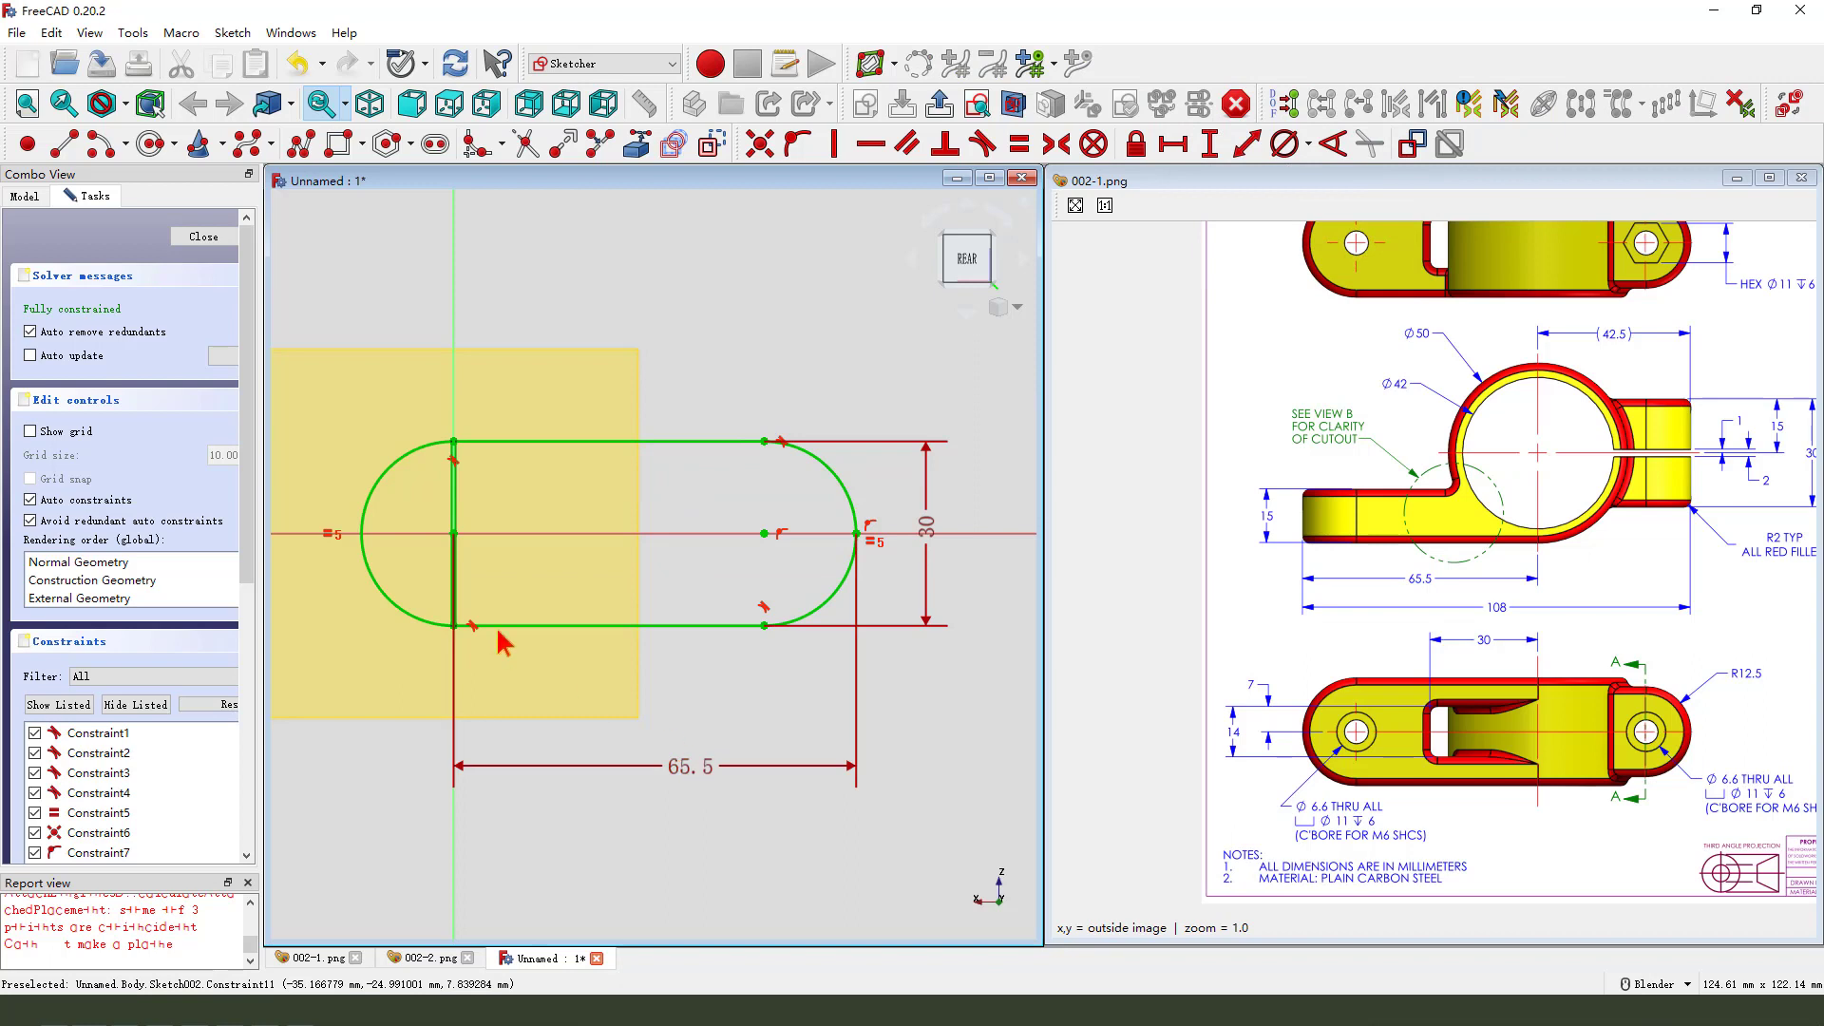
pyautogui.click(392, 487)
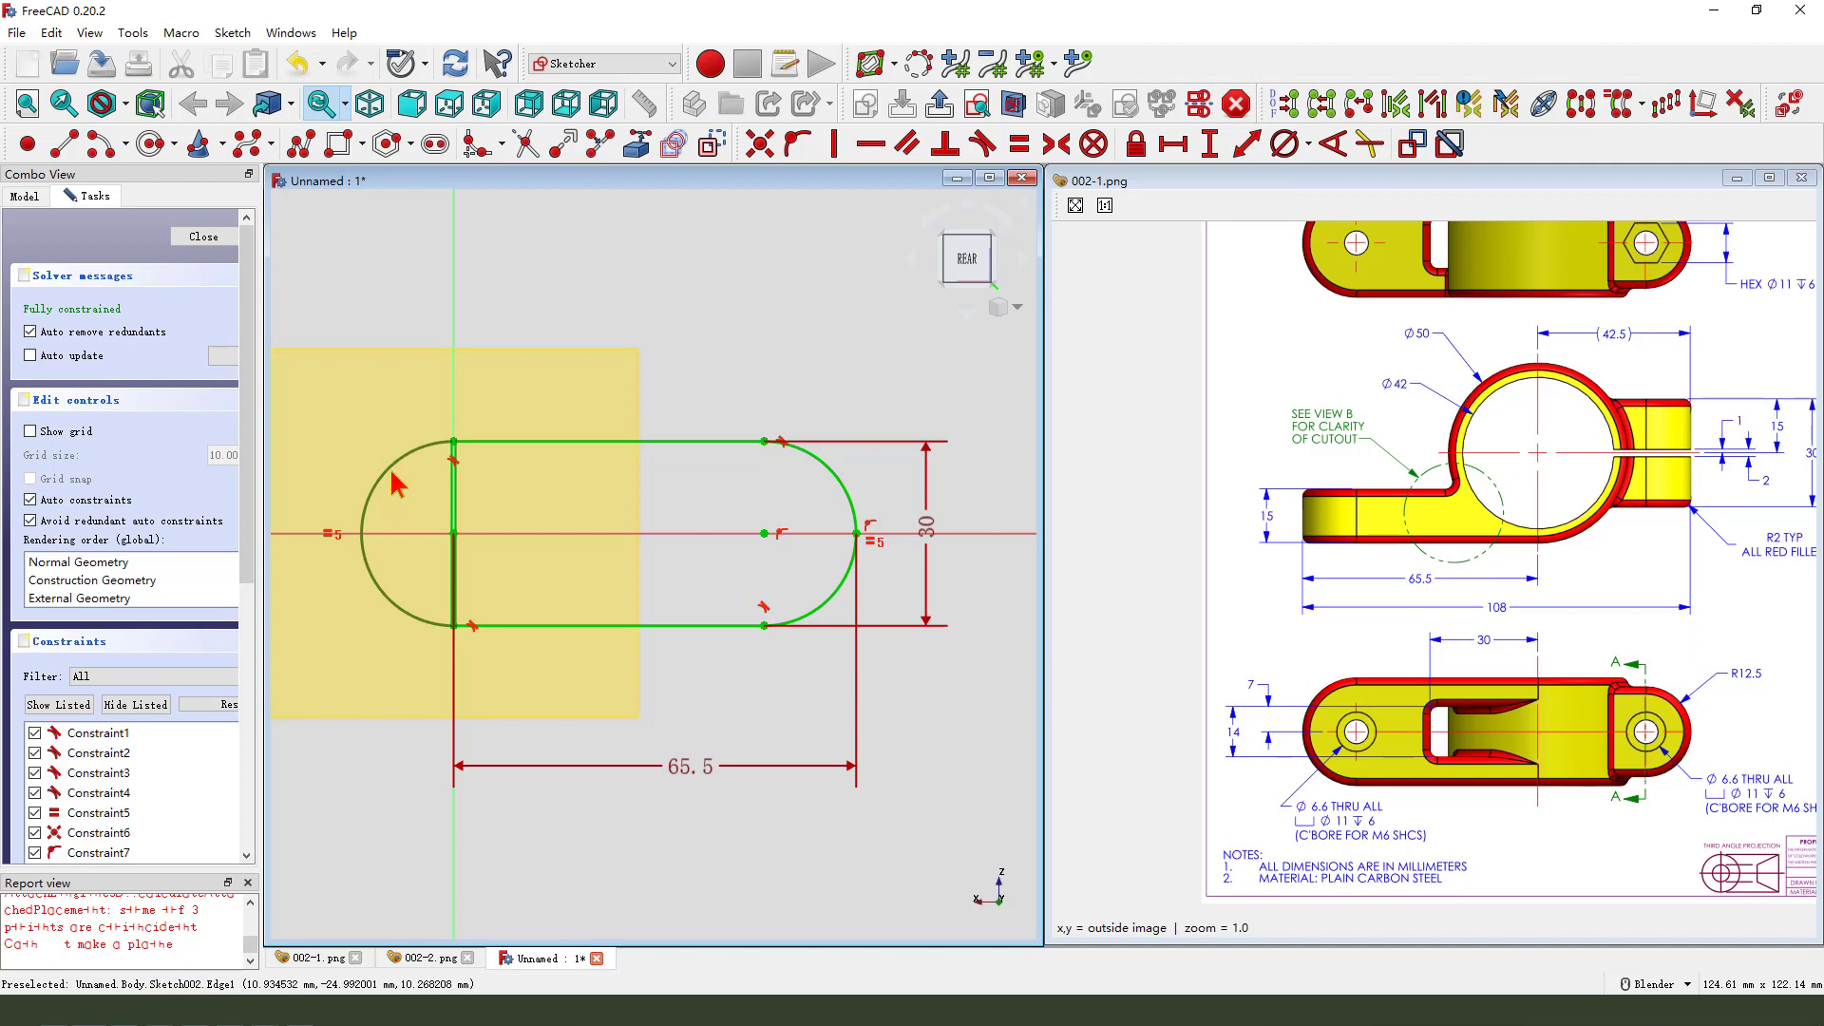
pyautogui.click(712, 144)
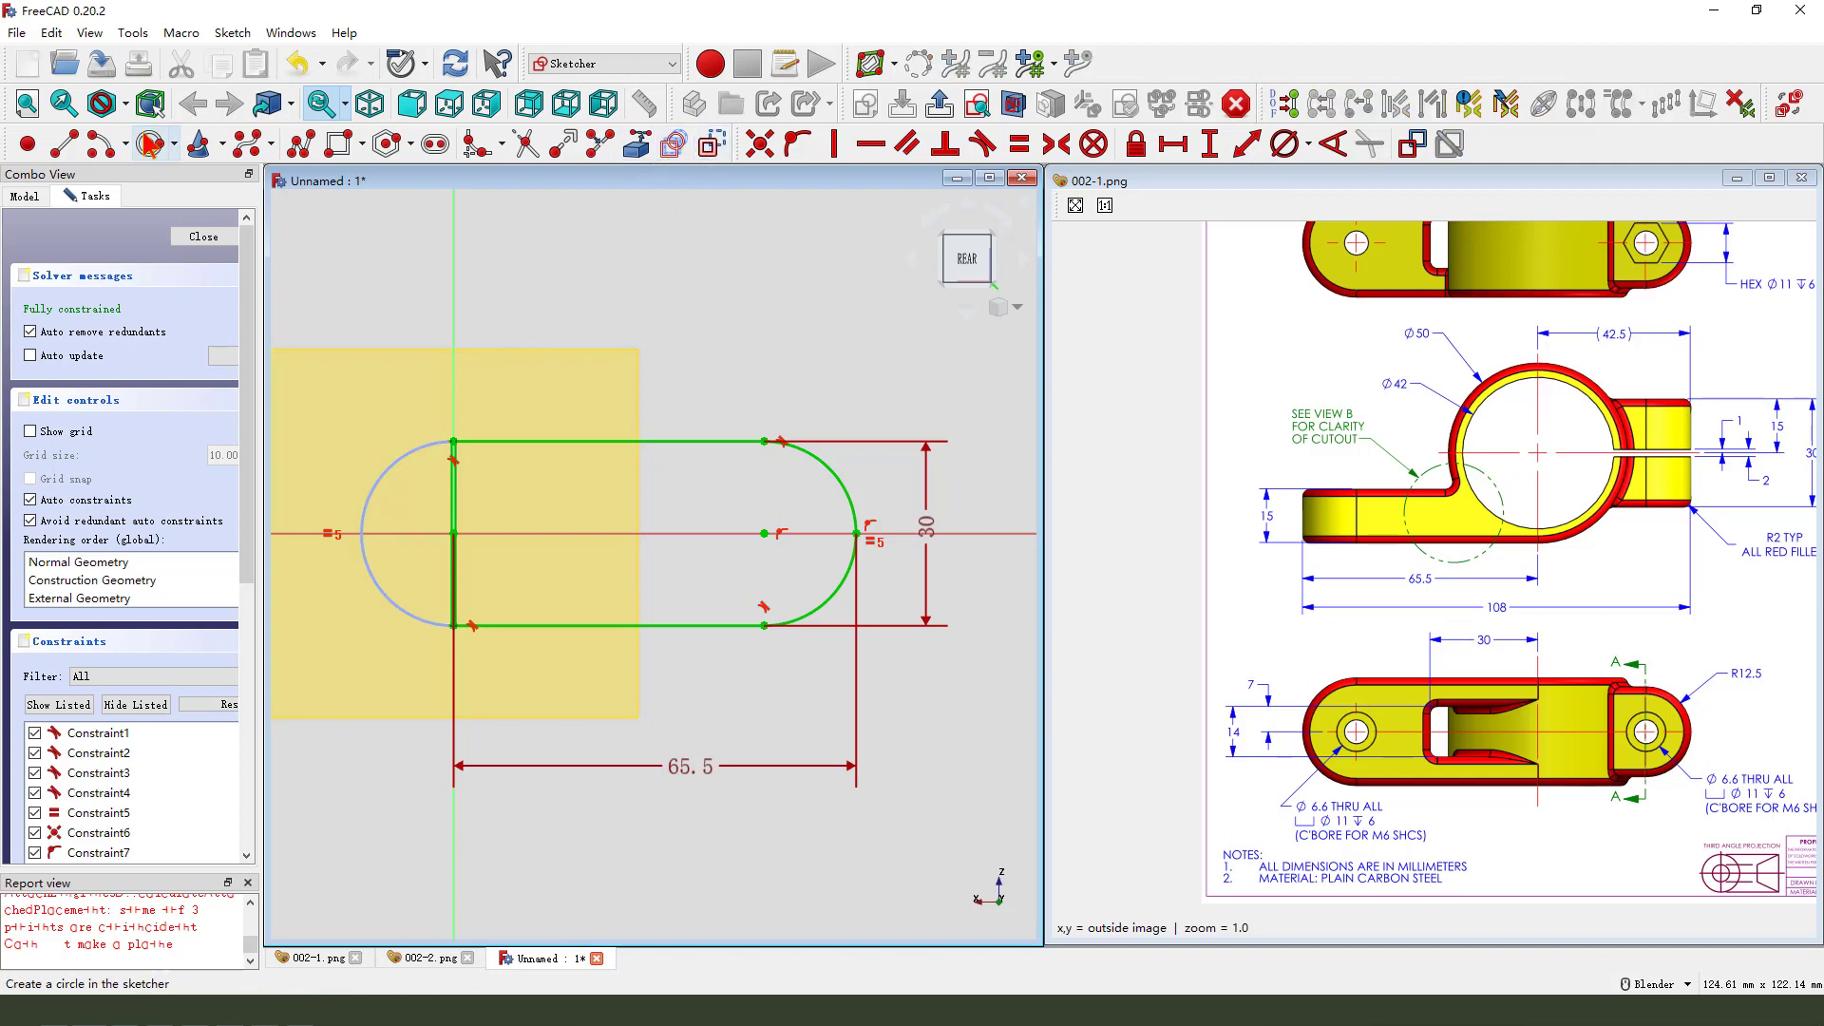
pyautogui.click(149, 145)
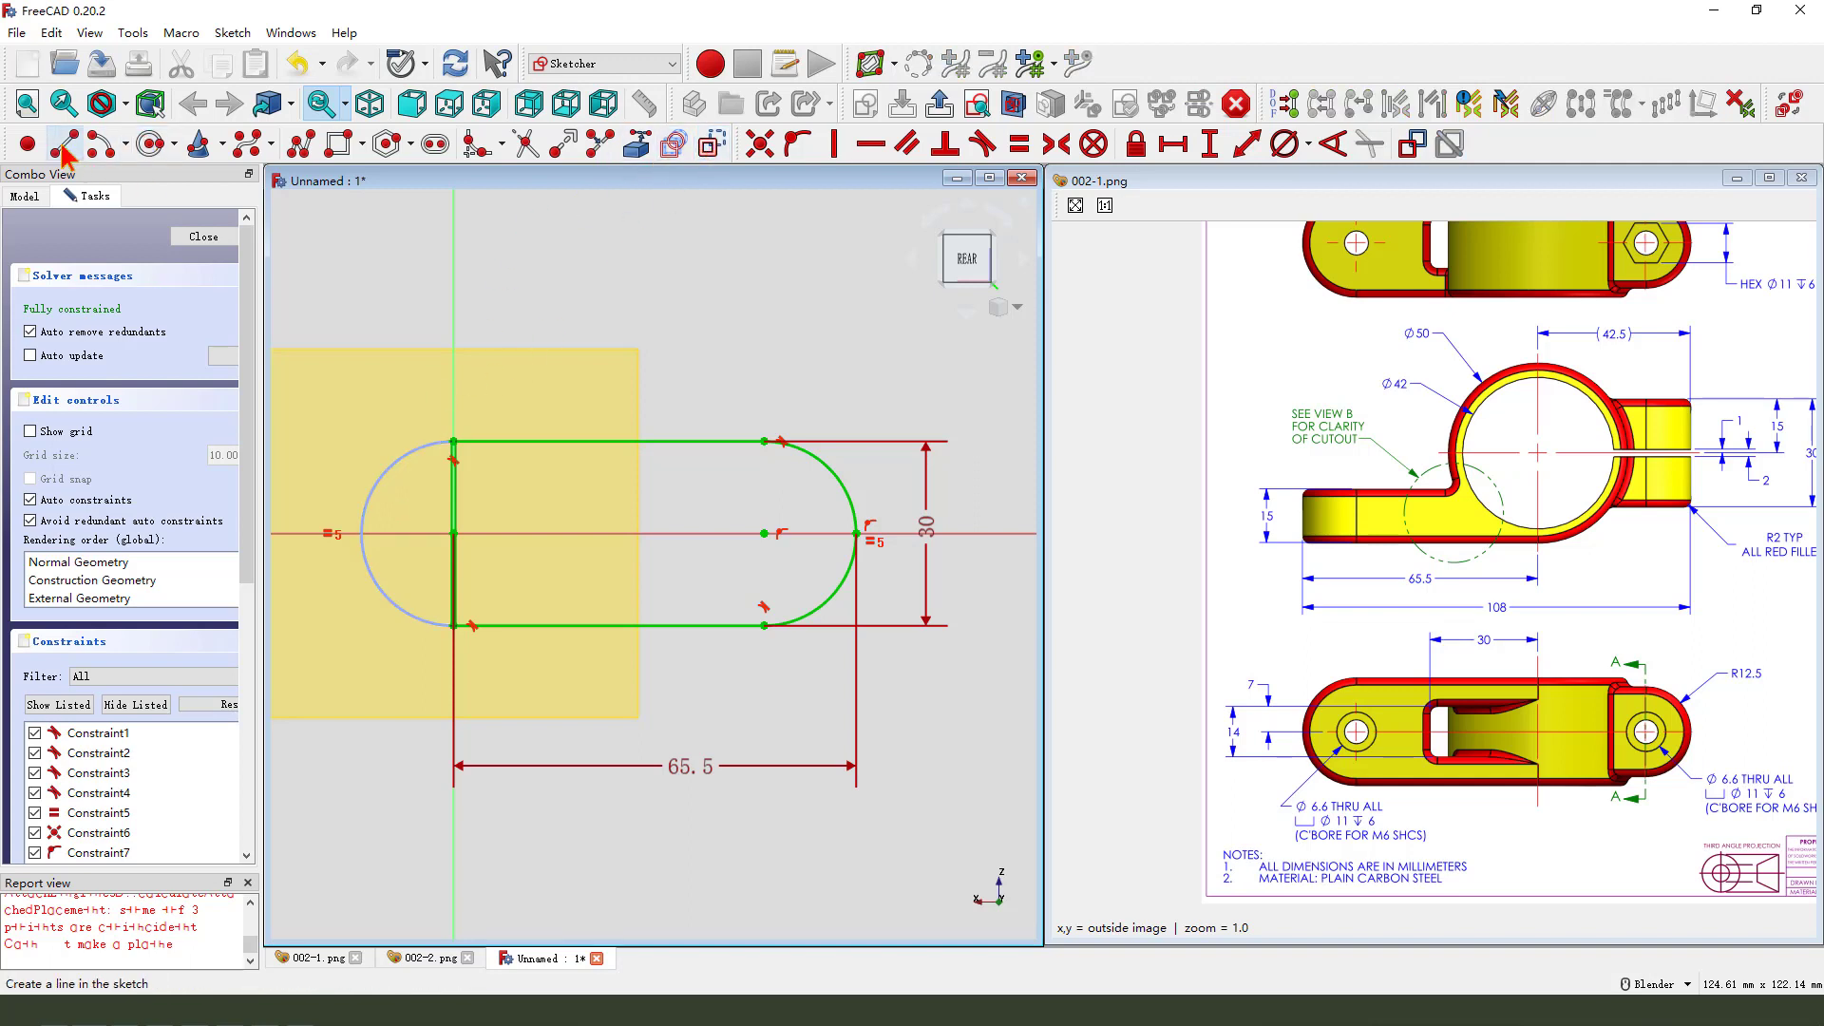
pyautogui.click(453, 440)
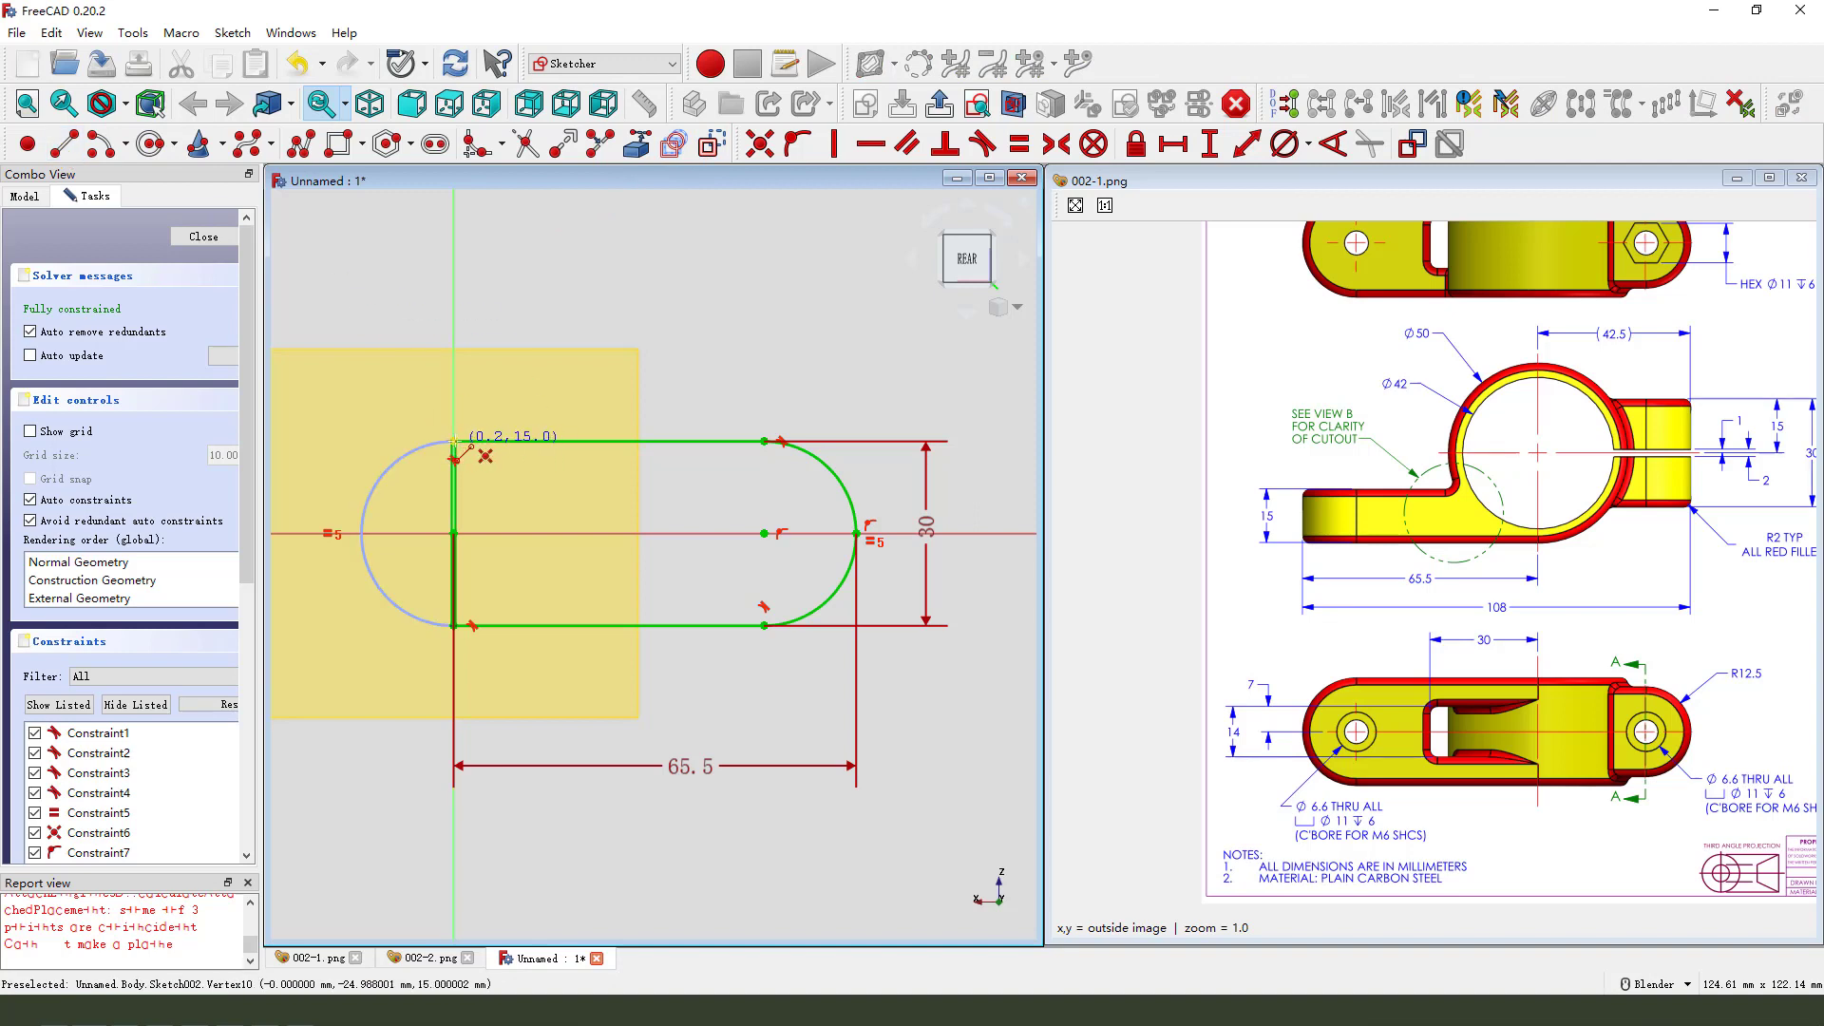
pyautogui.click(454, 626)
pyautogui.click(298, 65)
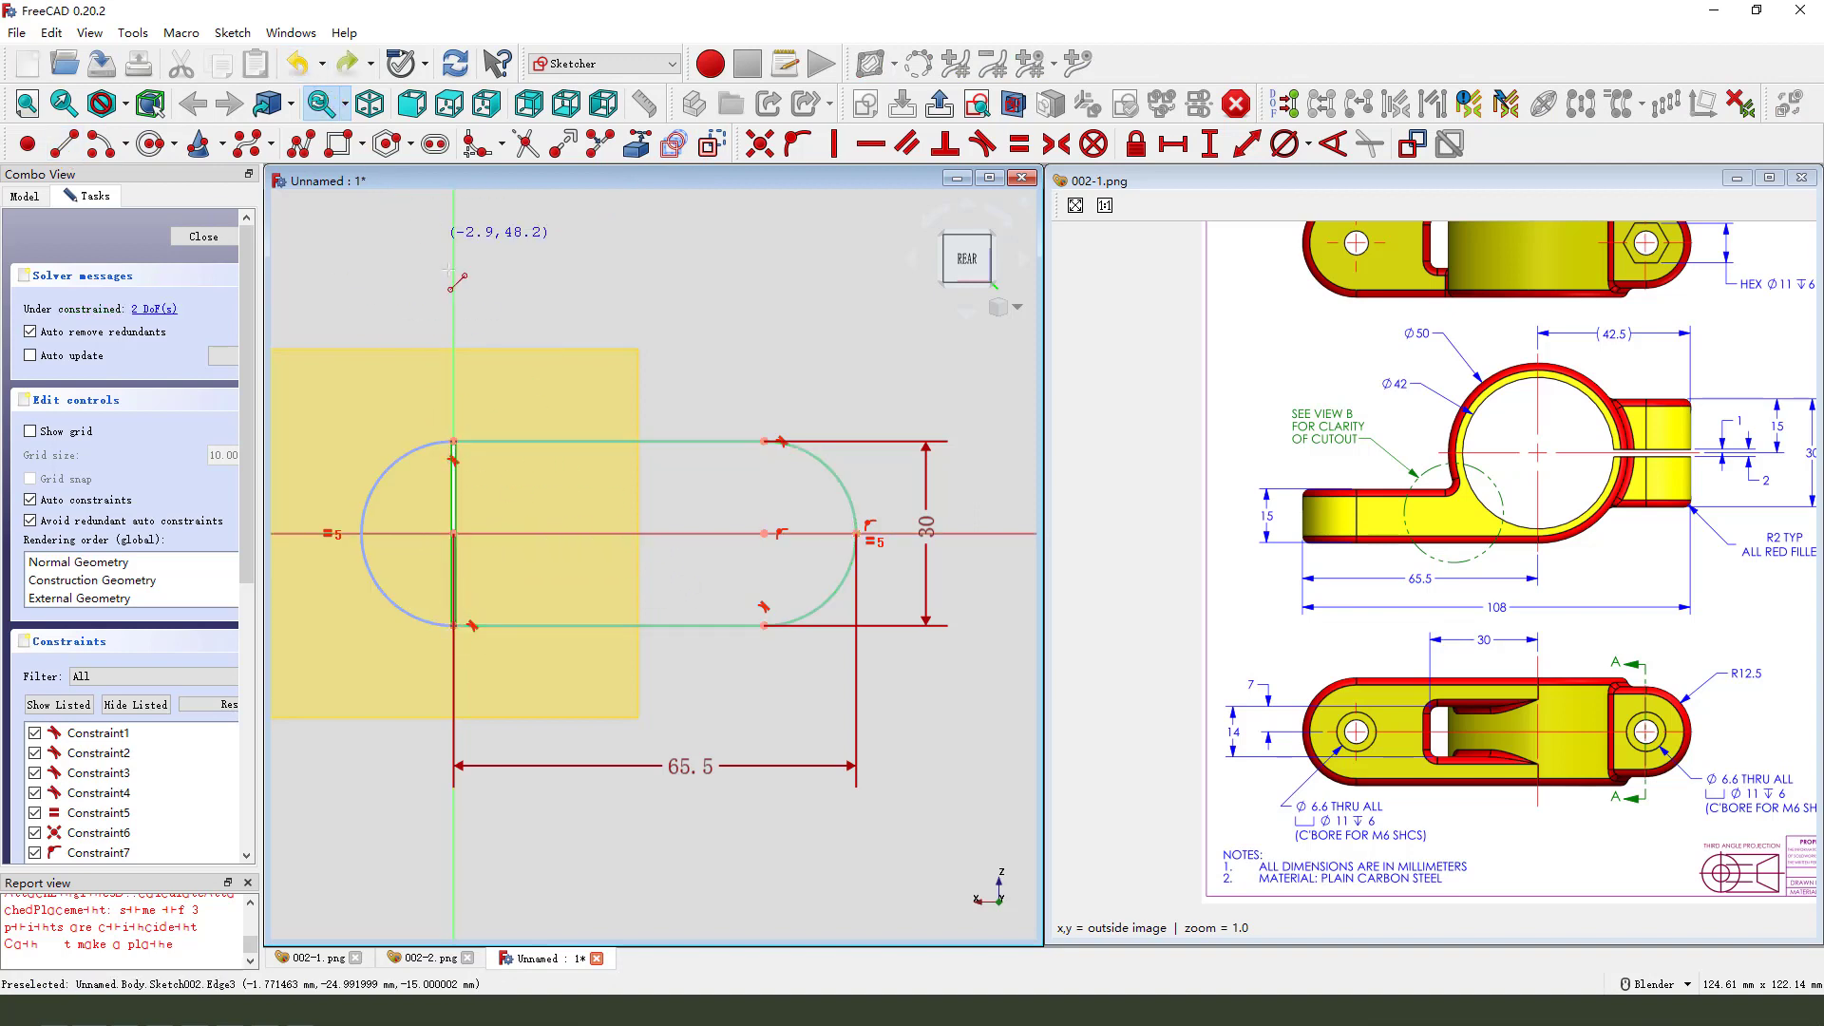
# Draw a vertical line between the inner ends of the slot's straight edges to close the arm profile, and finish the sketch
pyautogui.click(65, 142)
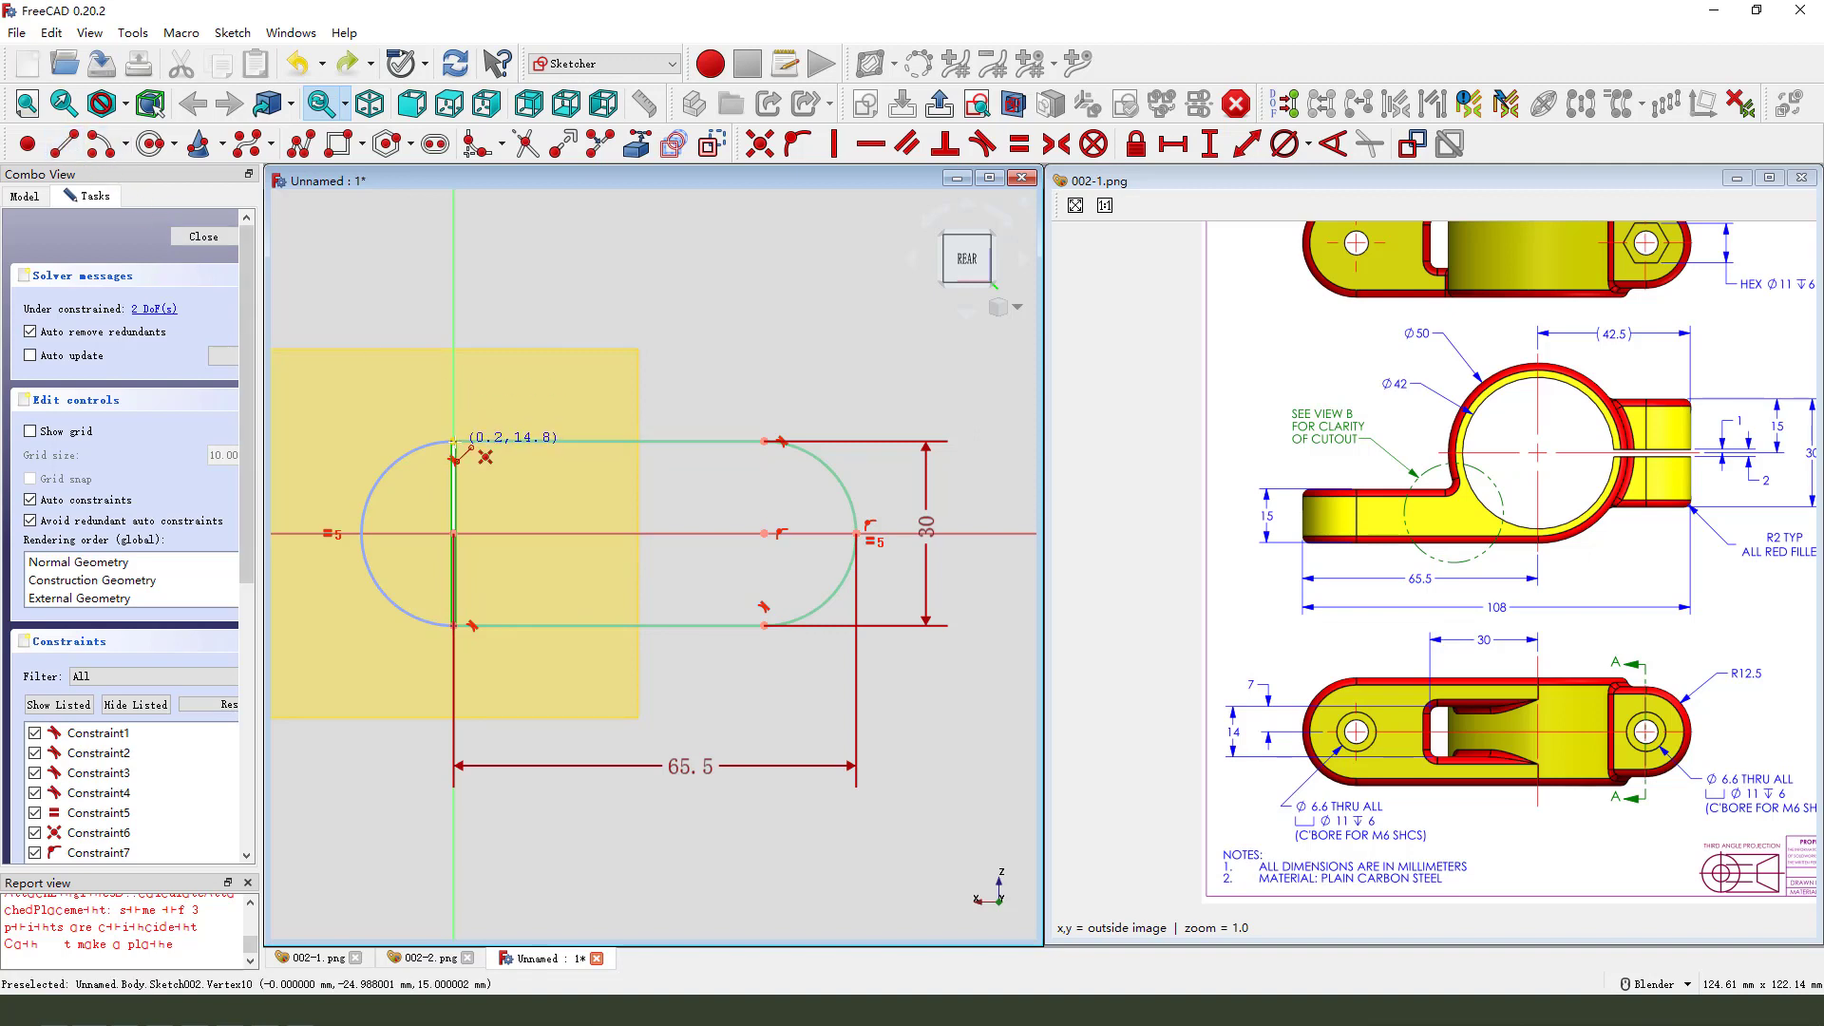
pyautogui.click(453, 441)
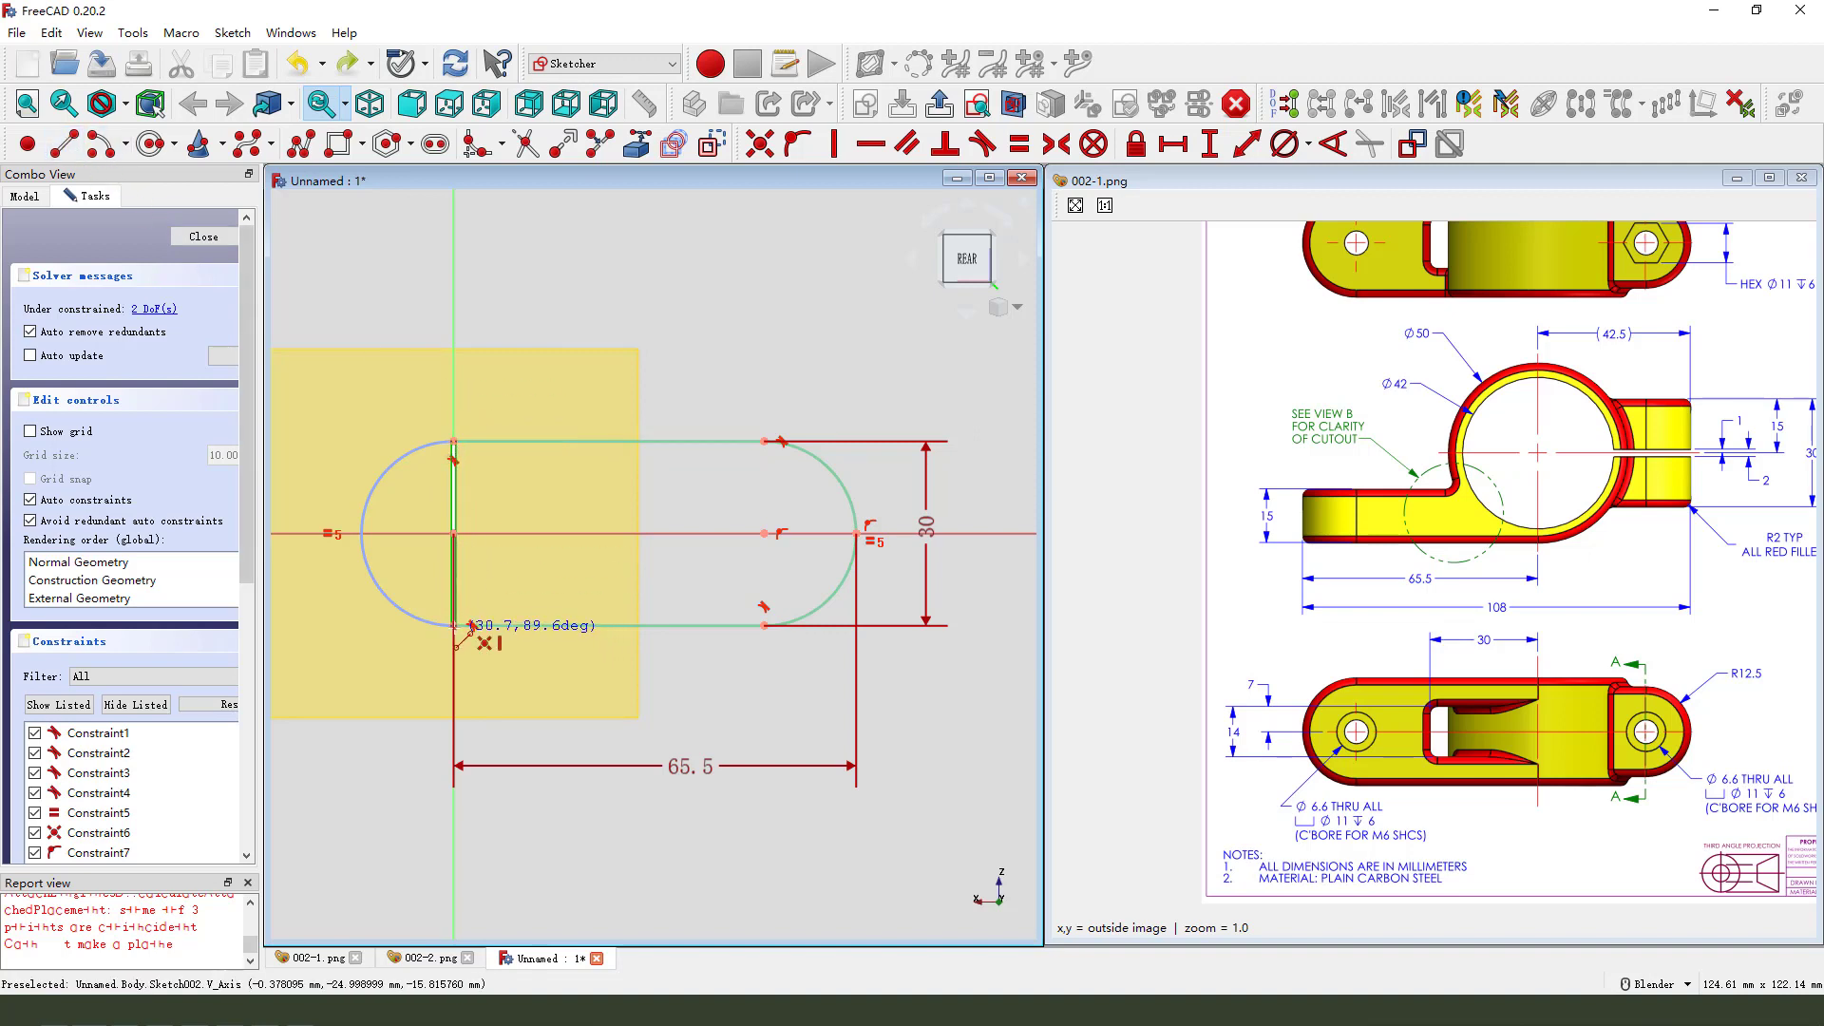
pyautogui.click(454, 625)
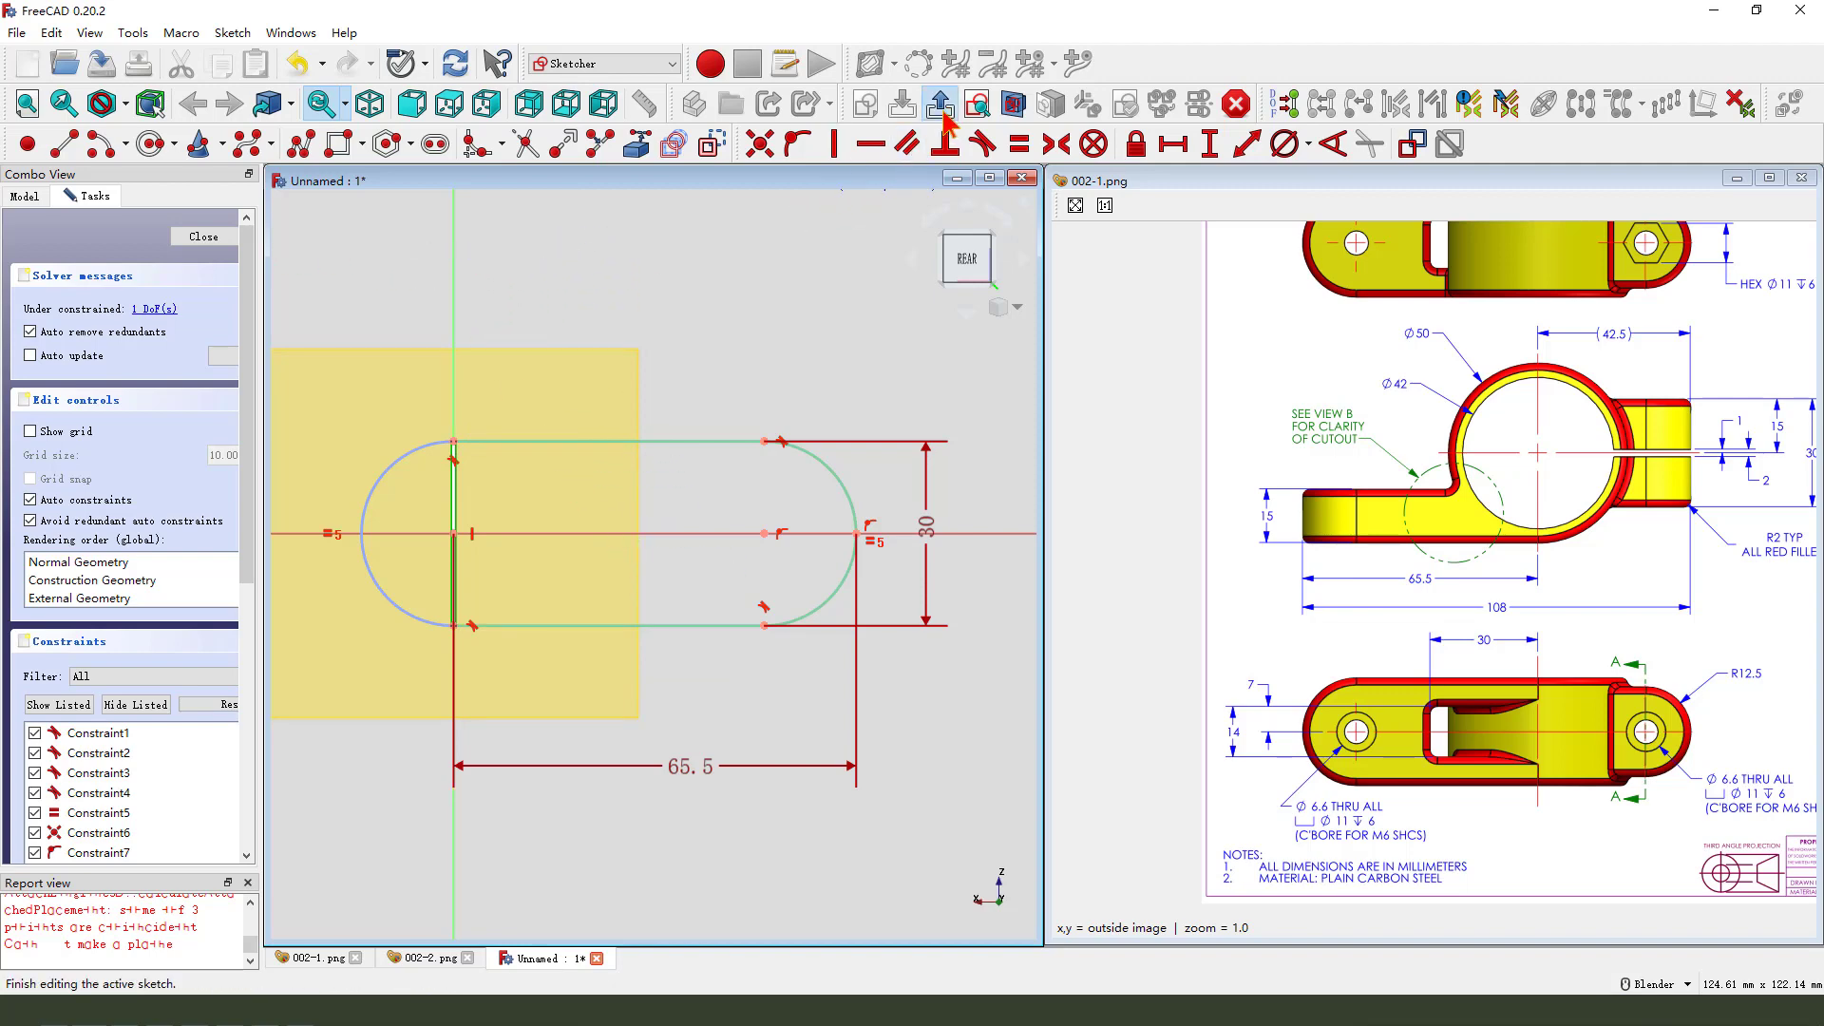
pyautogui.click(917, 62)
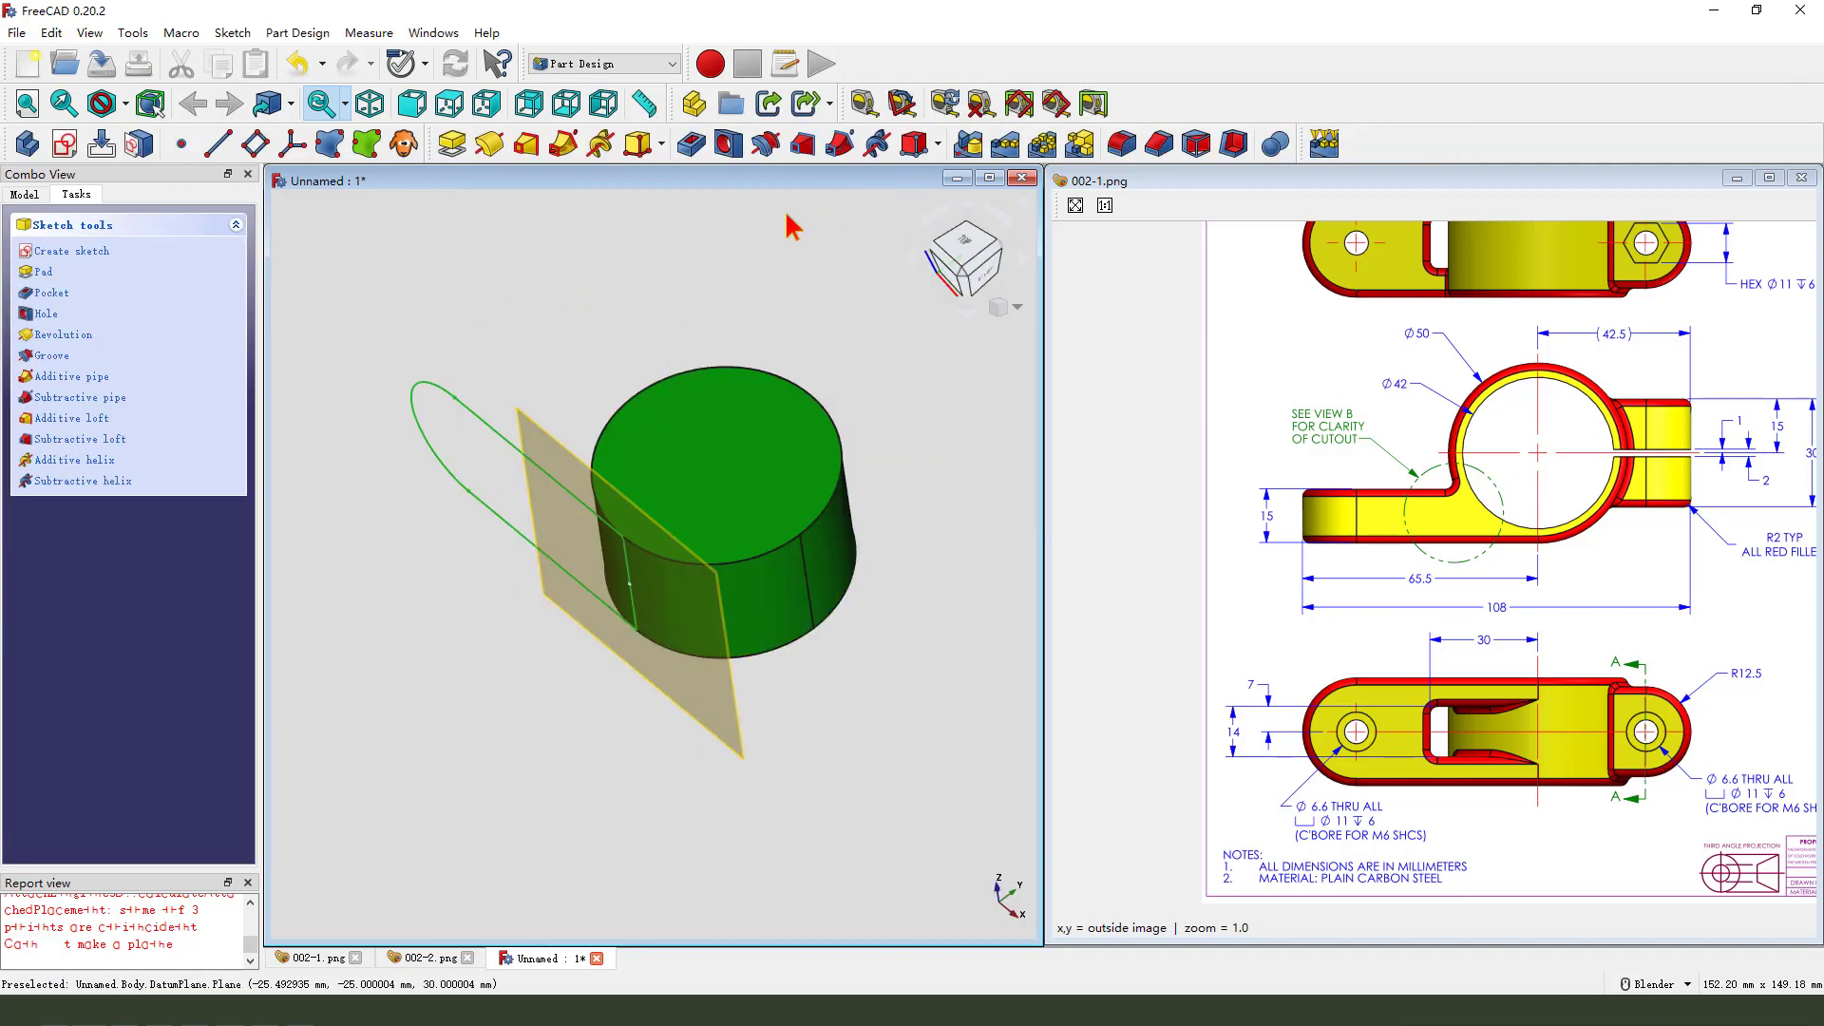
pyautogui.click(452, 144)
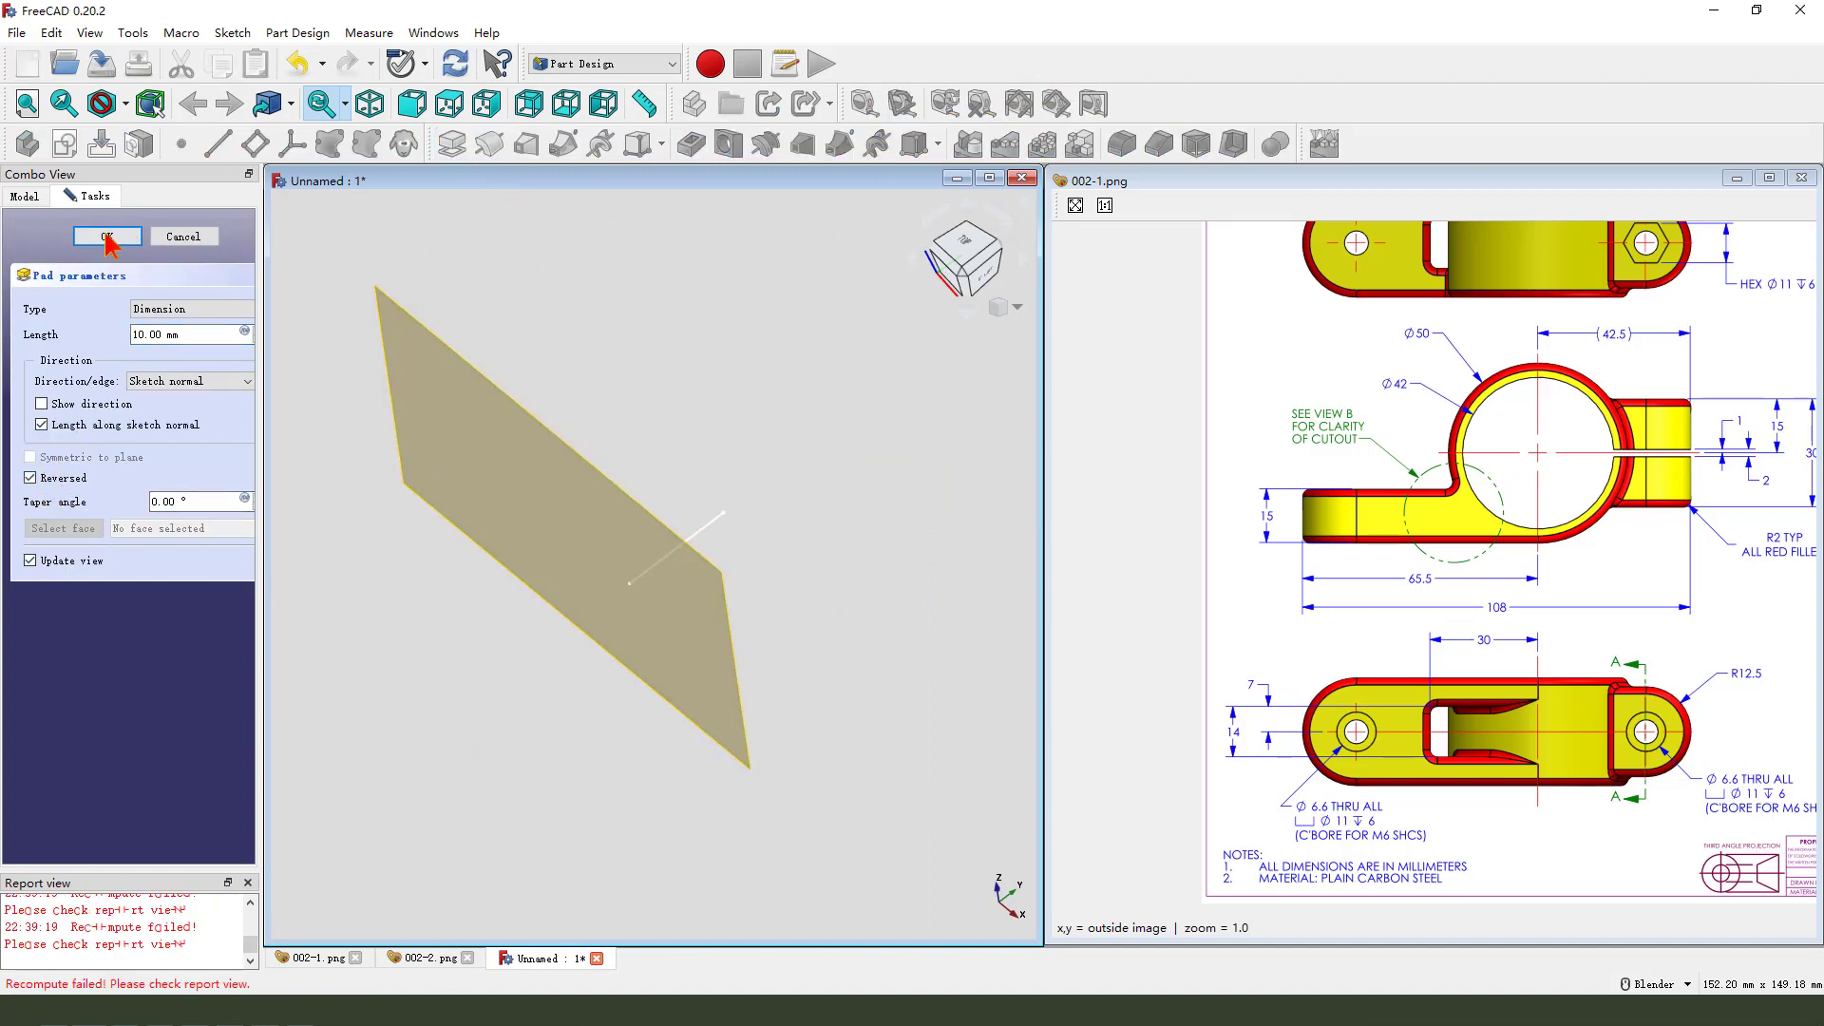
pyautogui.click(107, 237)
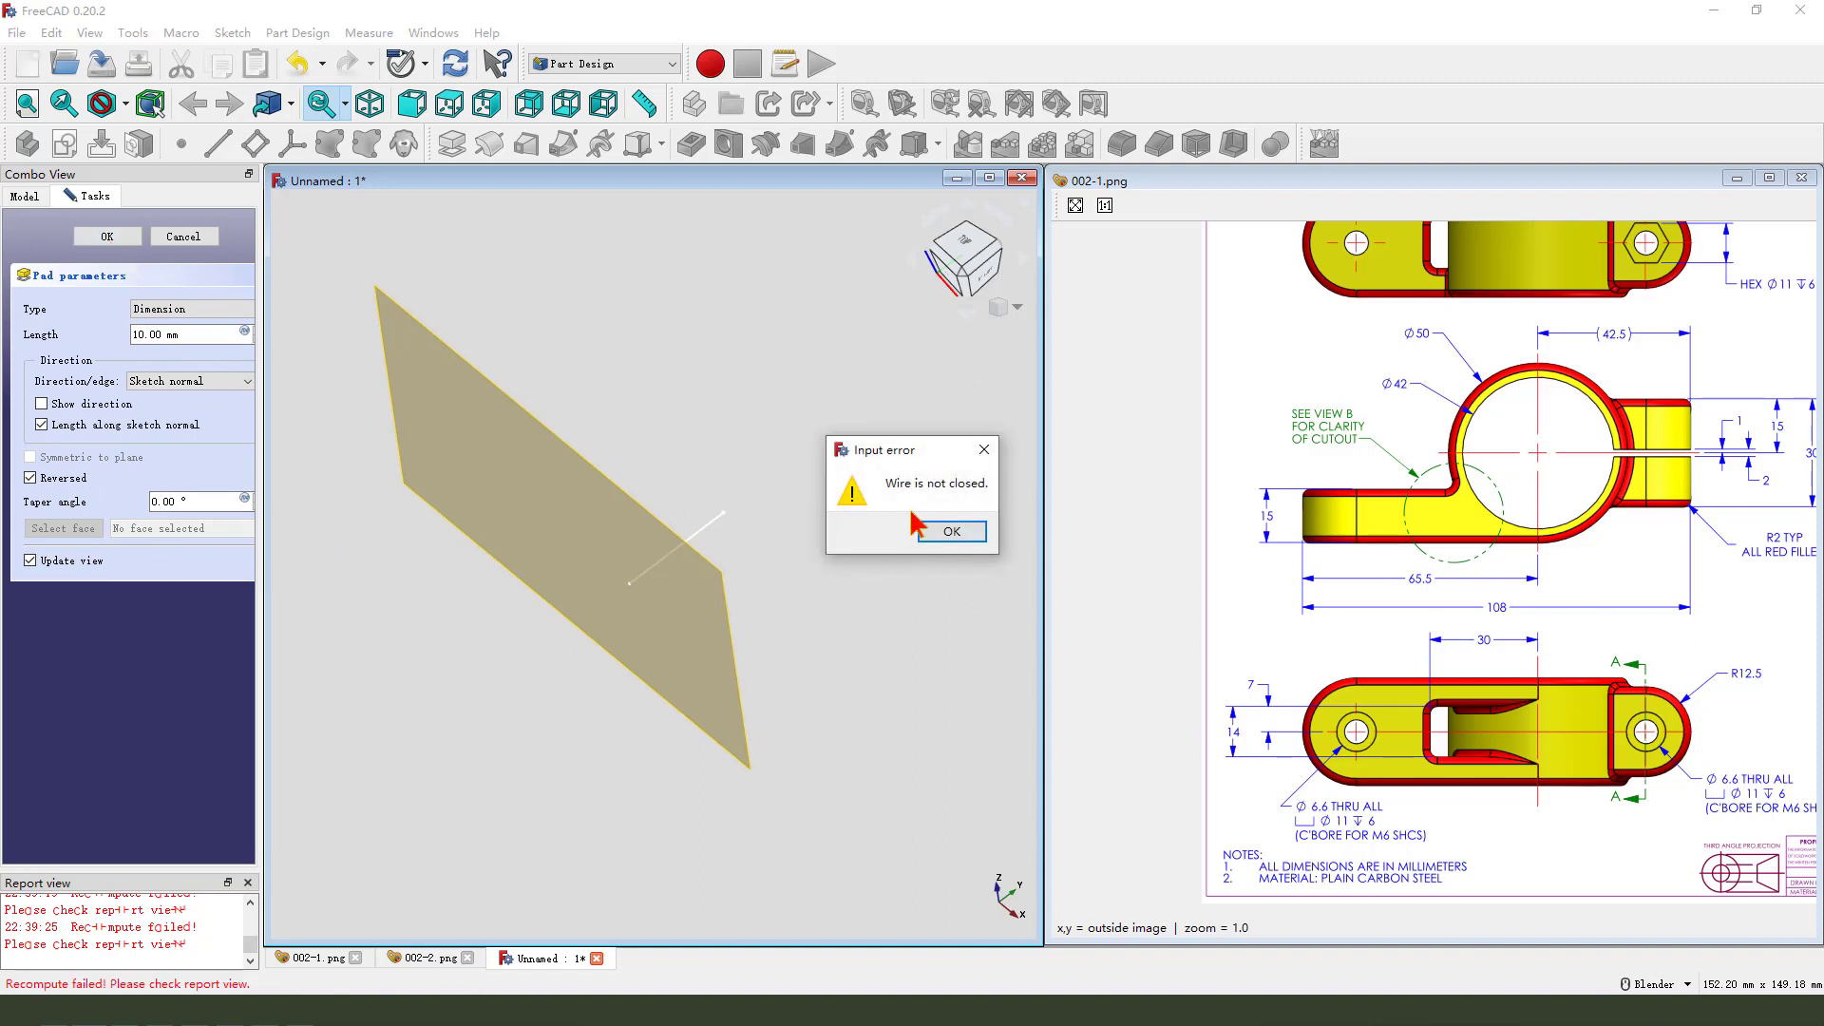
pyautogui.click(951, 531)
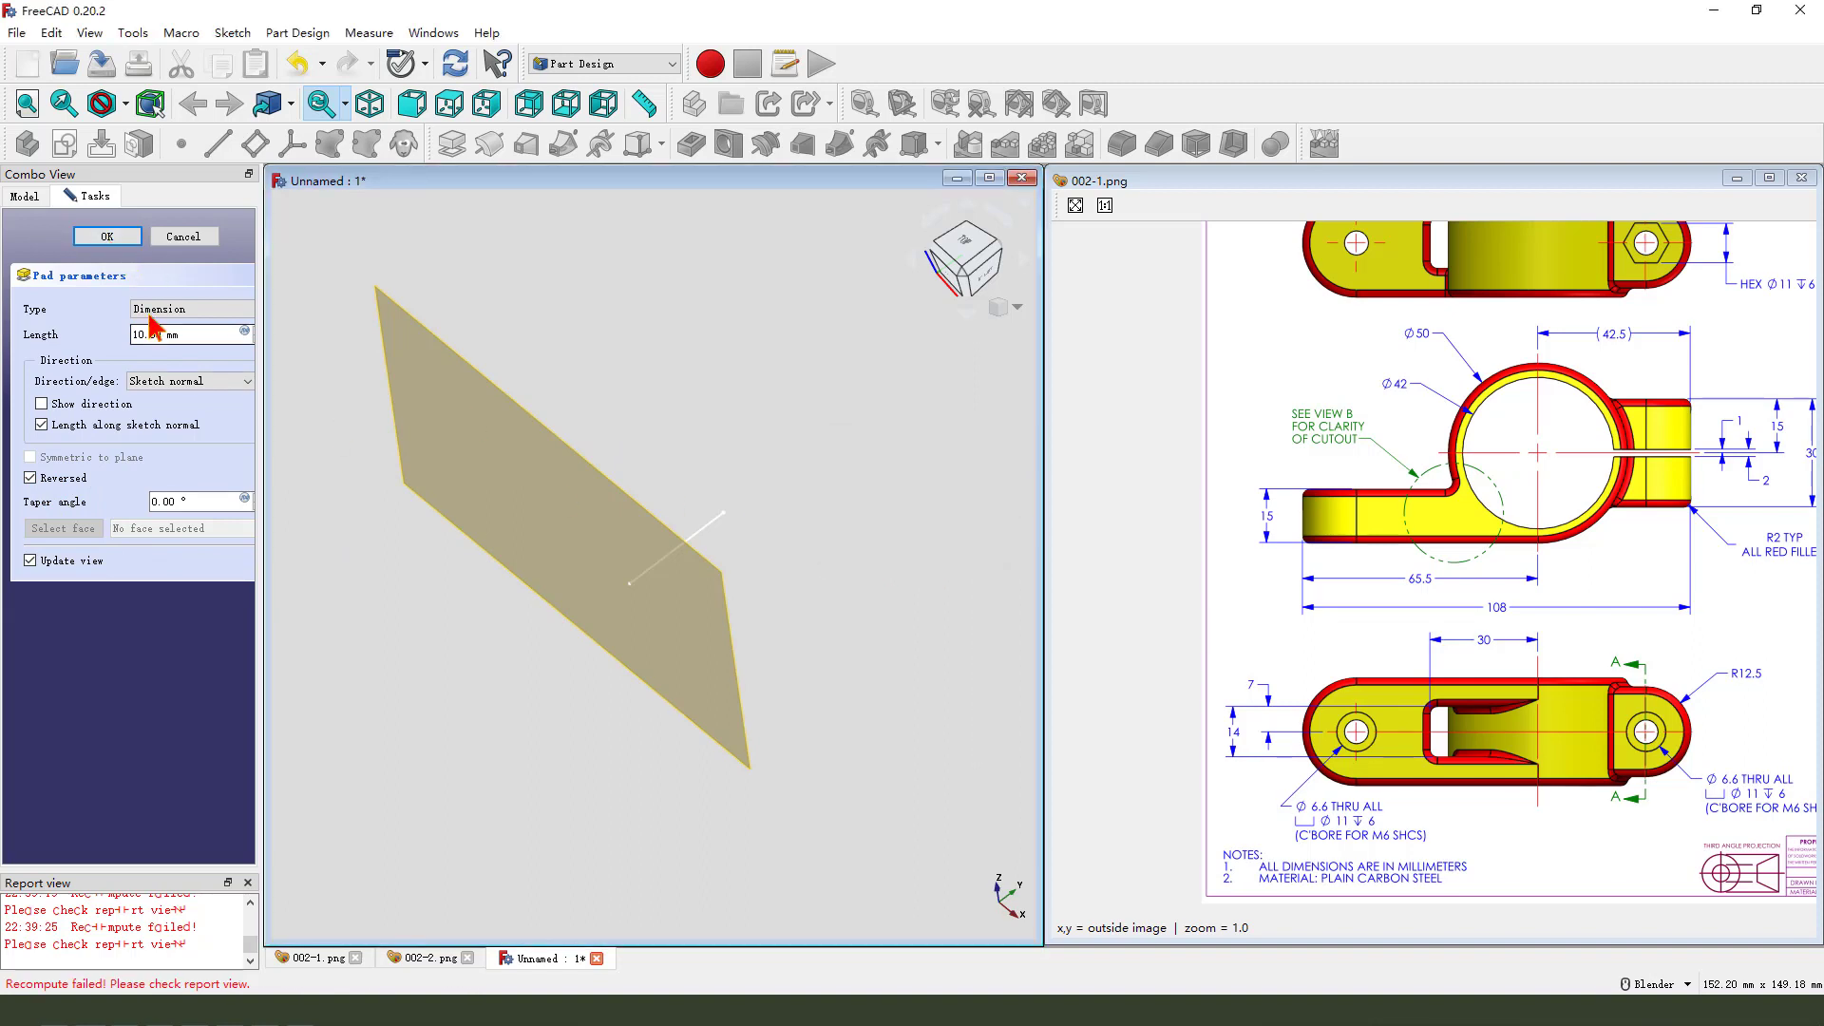
pyautogui.click(107, 237)
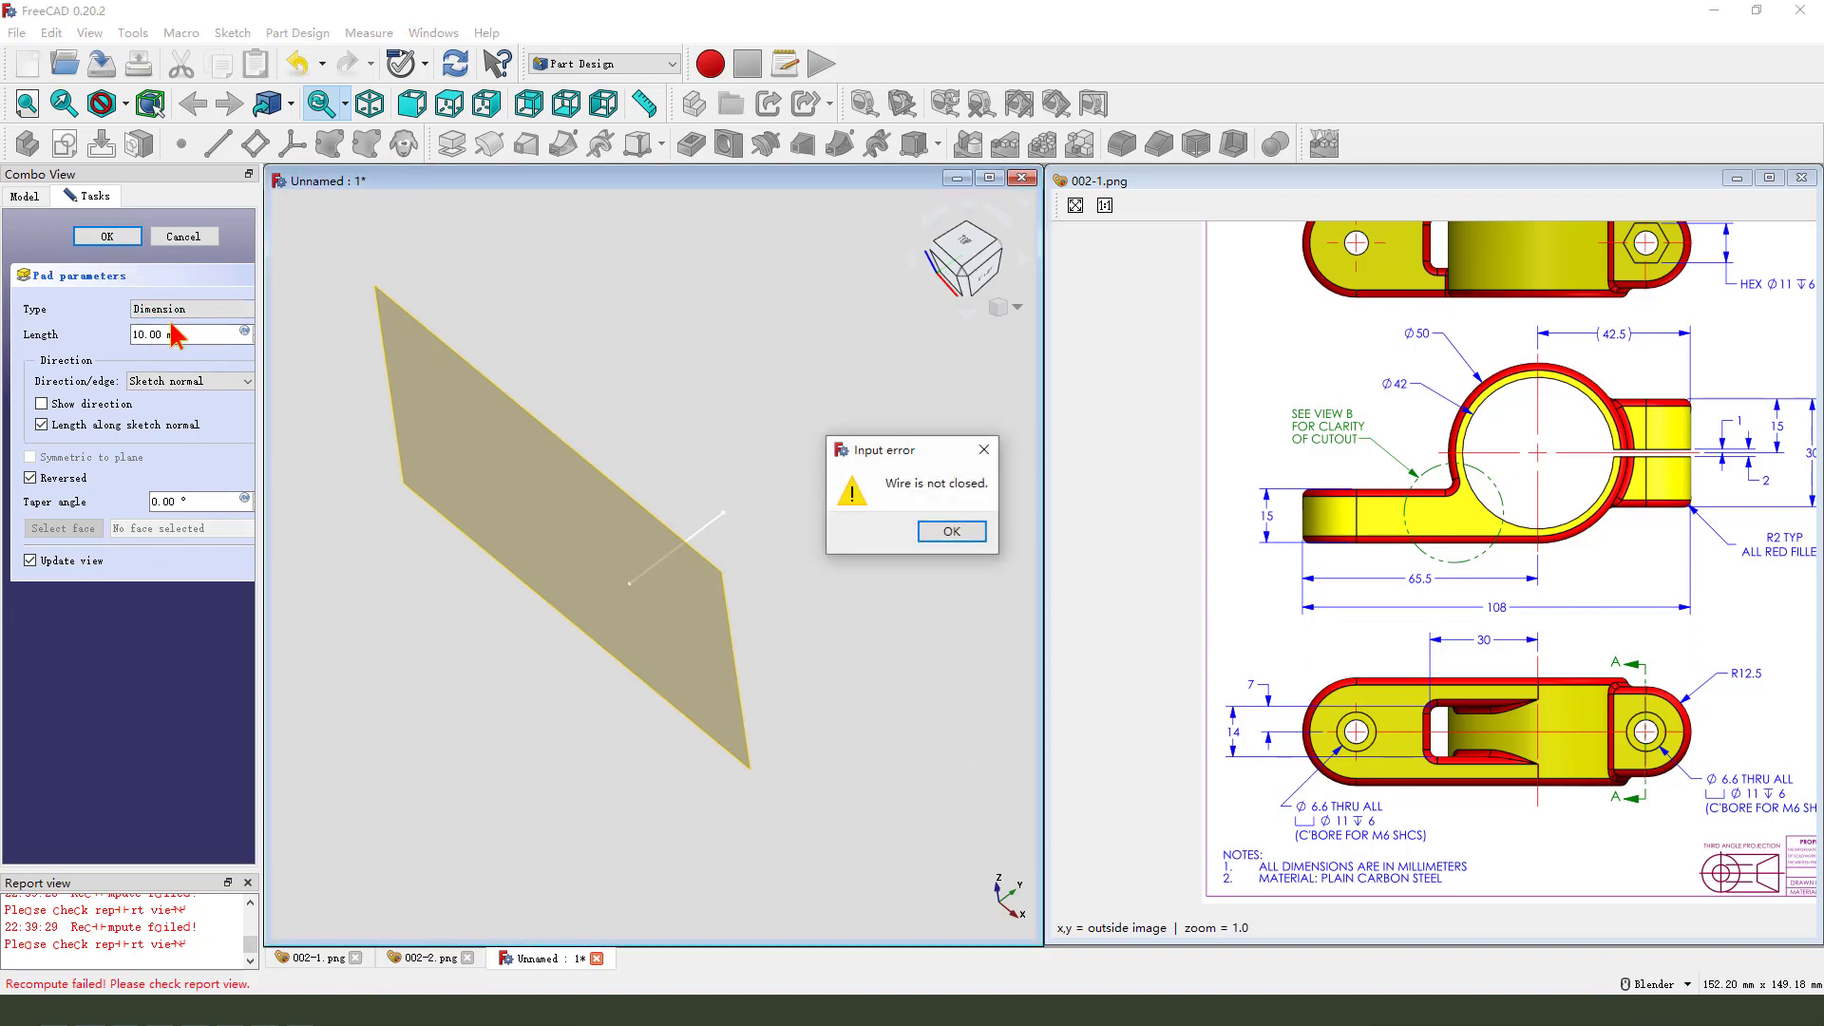
pyautogui.click(984, 449)
pyautogui.click(183, 237)
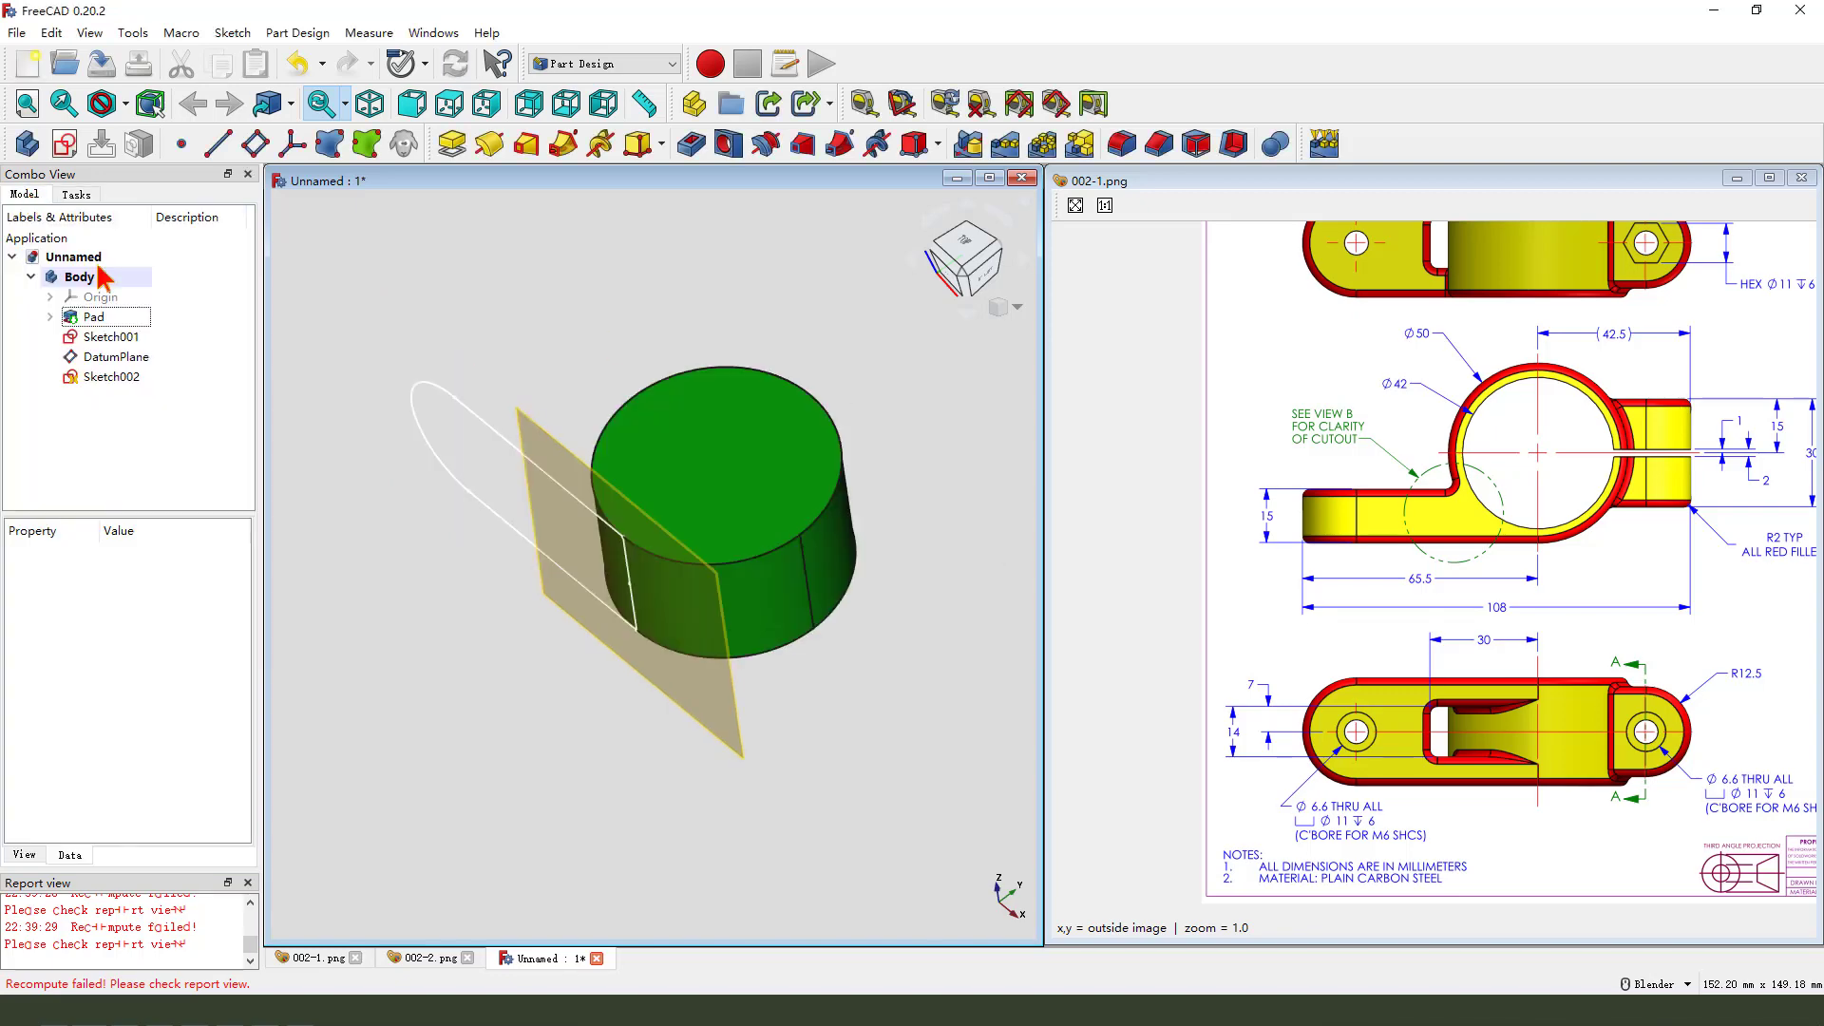
# Reopen the arm profile sketch in section view and hide the cylinder pad to expose the vertical closing line
pyautogui.doubleClick(112, 377)
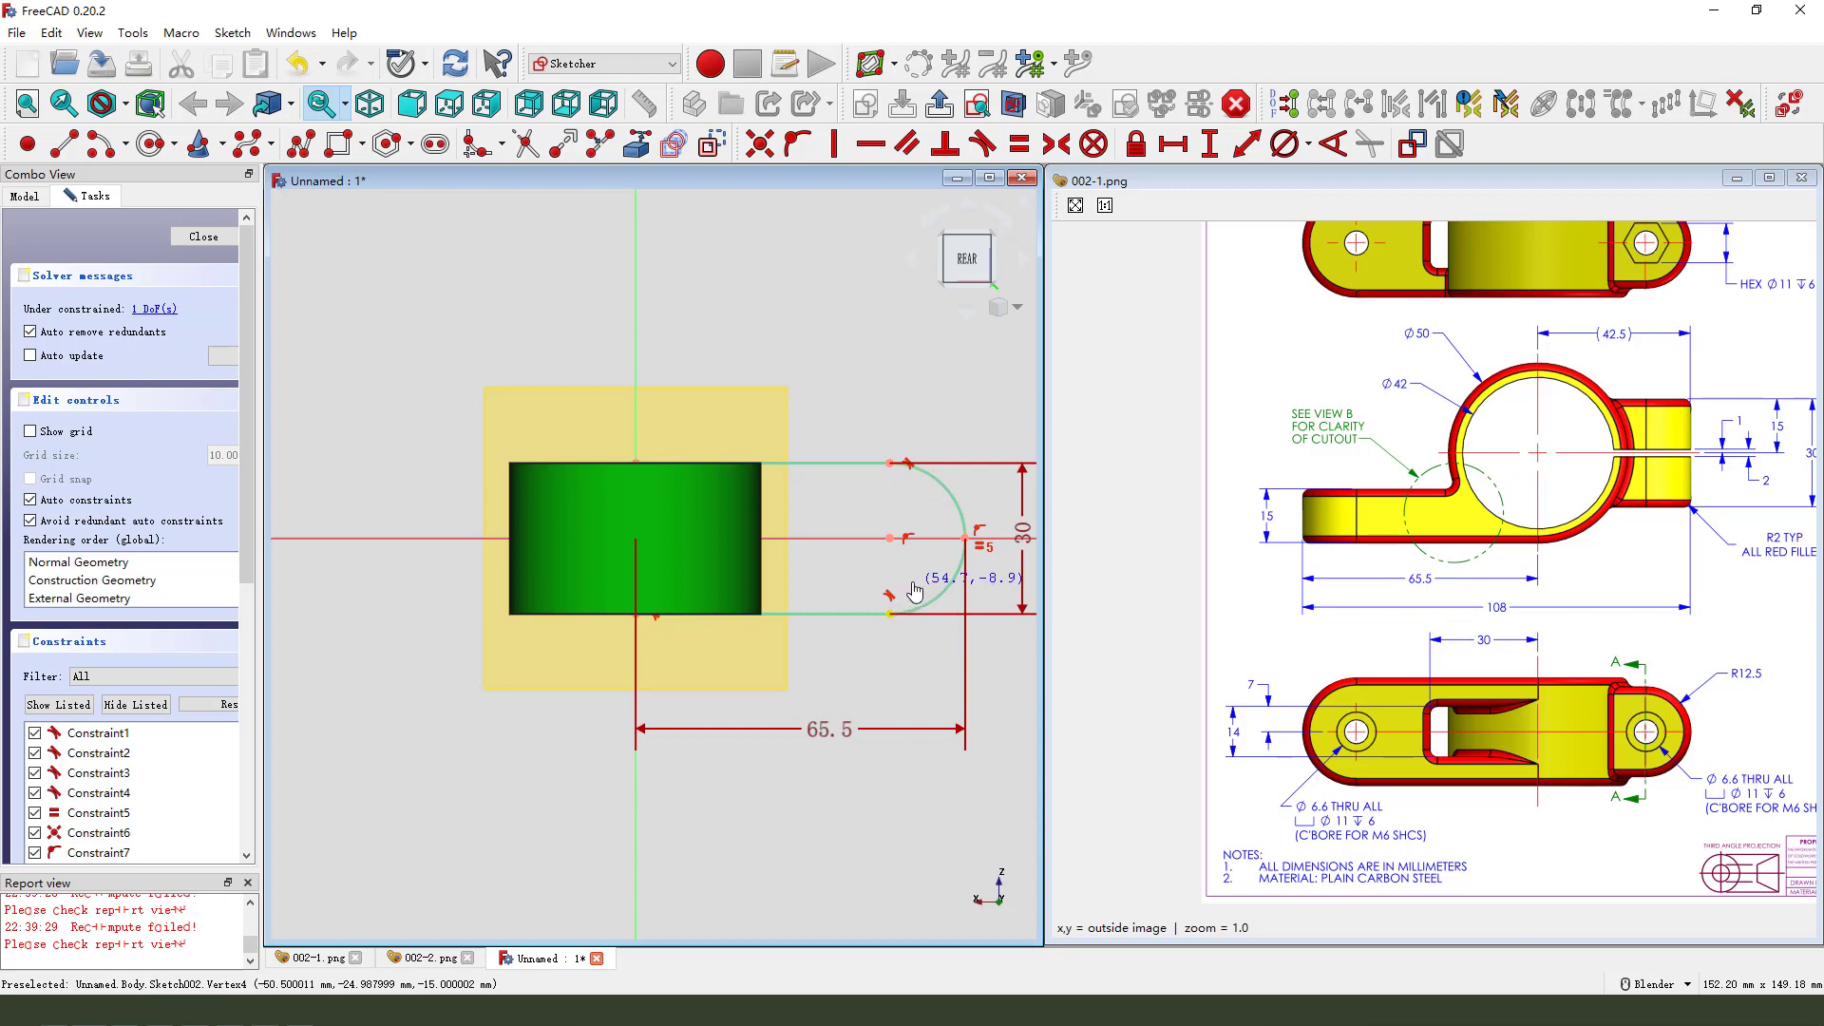
pyautogui.click(1014, 105)
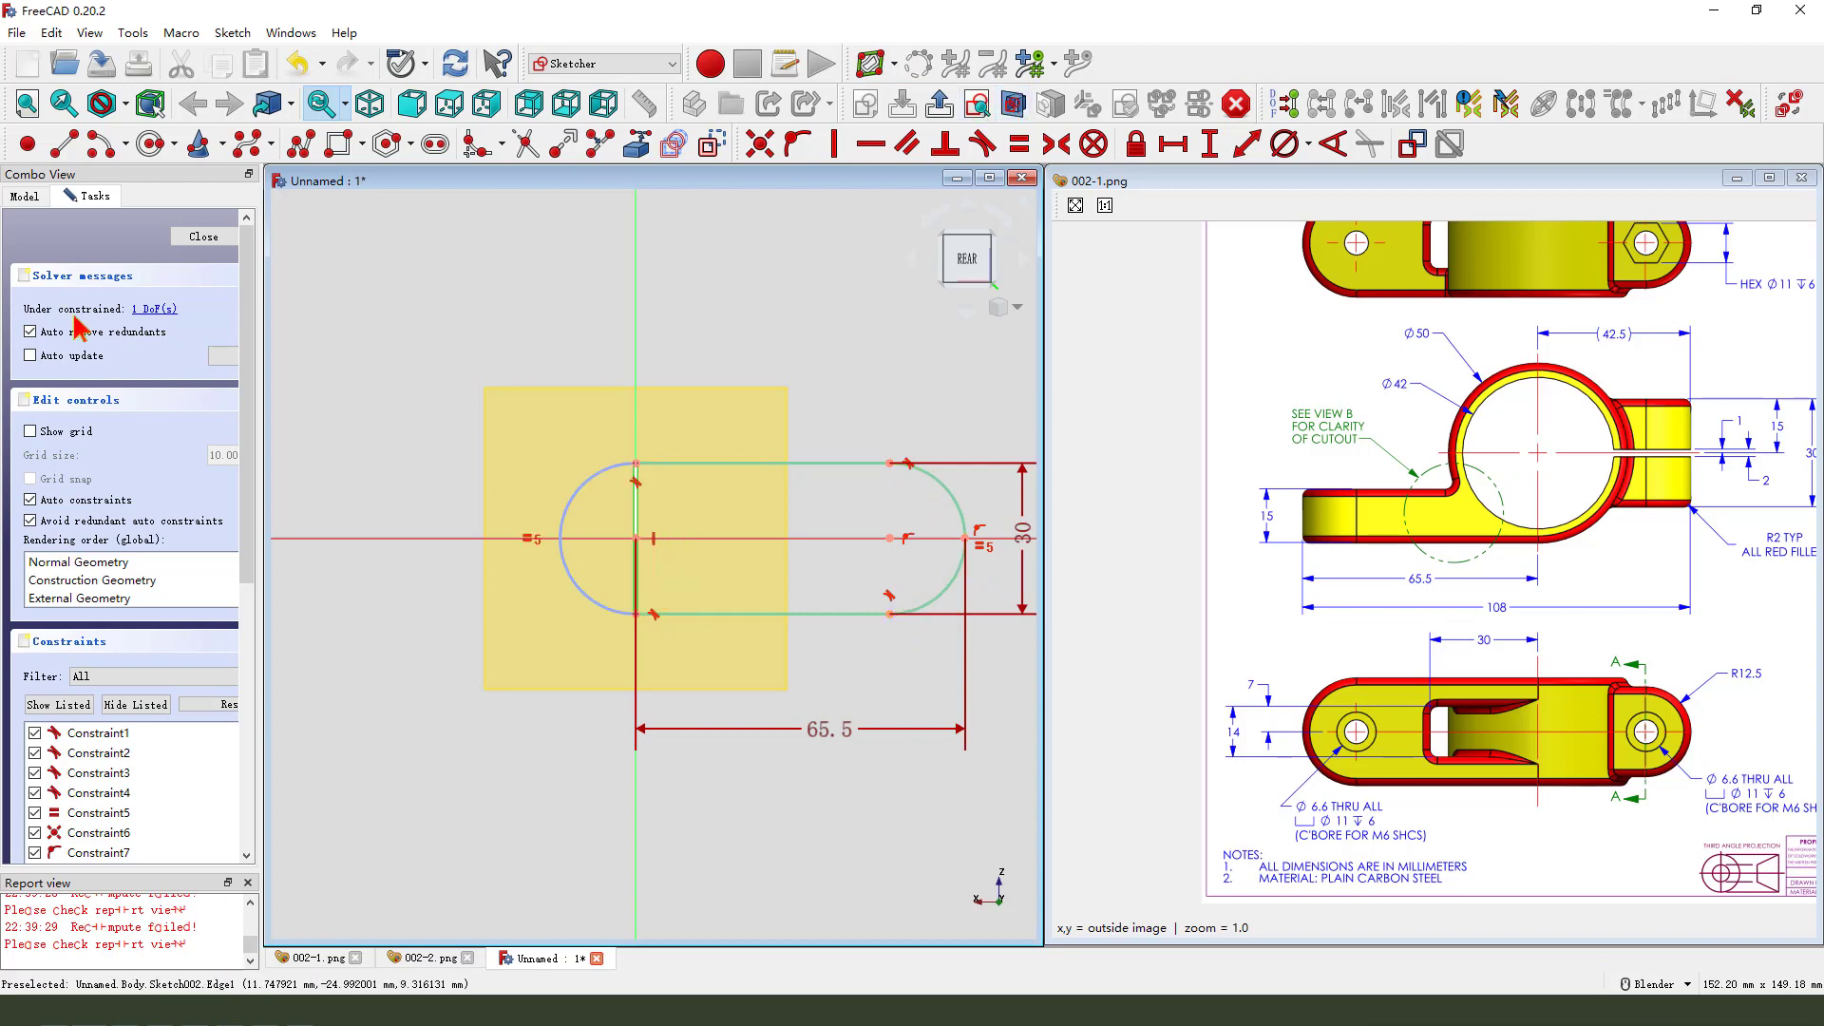
pyautogui.click(25, 196)
pyautogui.click(209, 321)
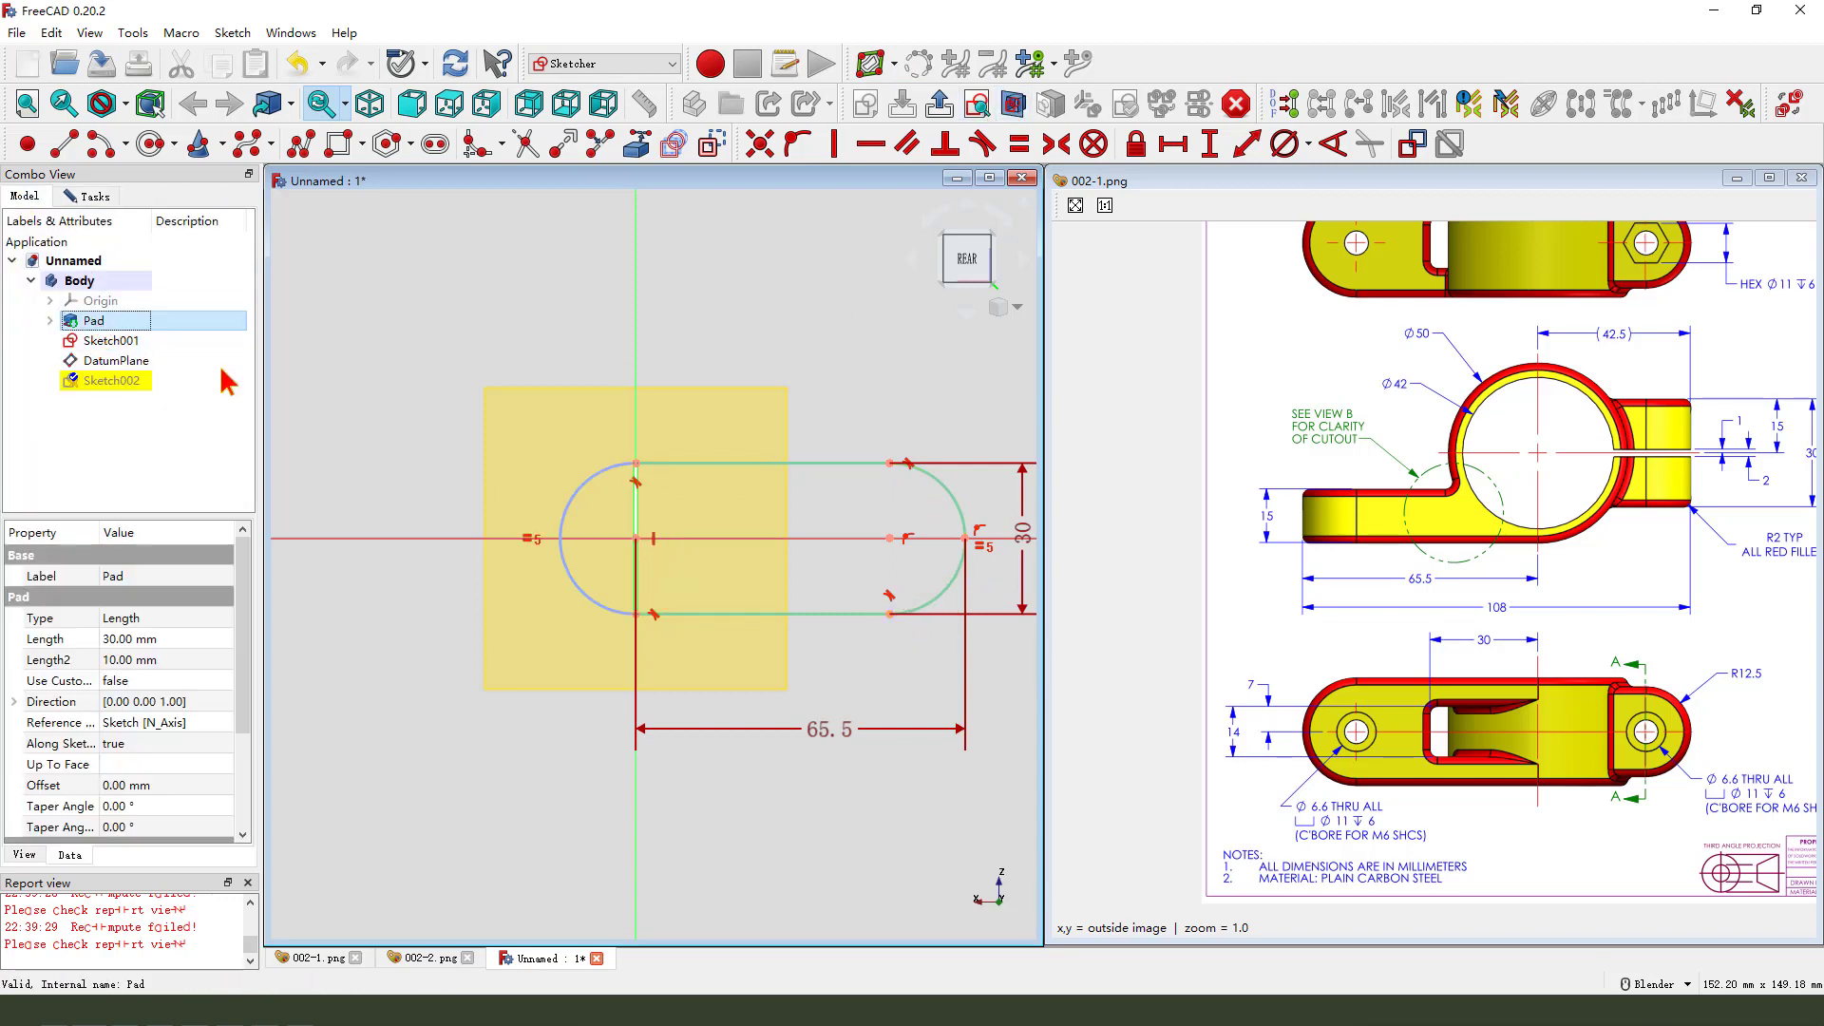
pyautogui.scroll(3, 655, 565)
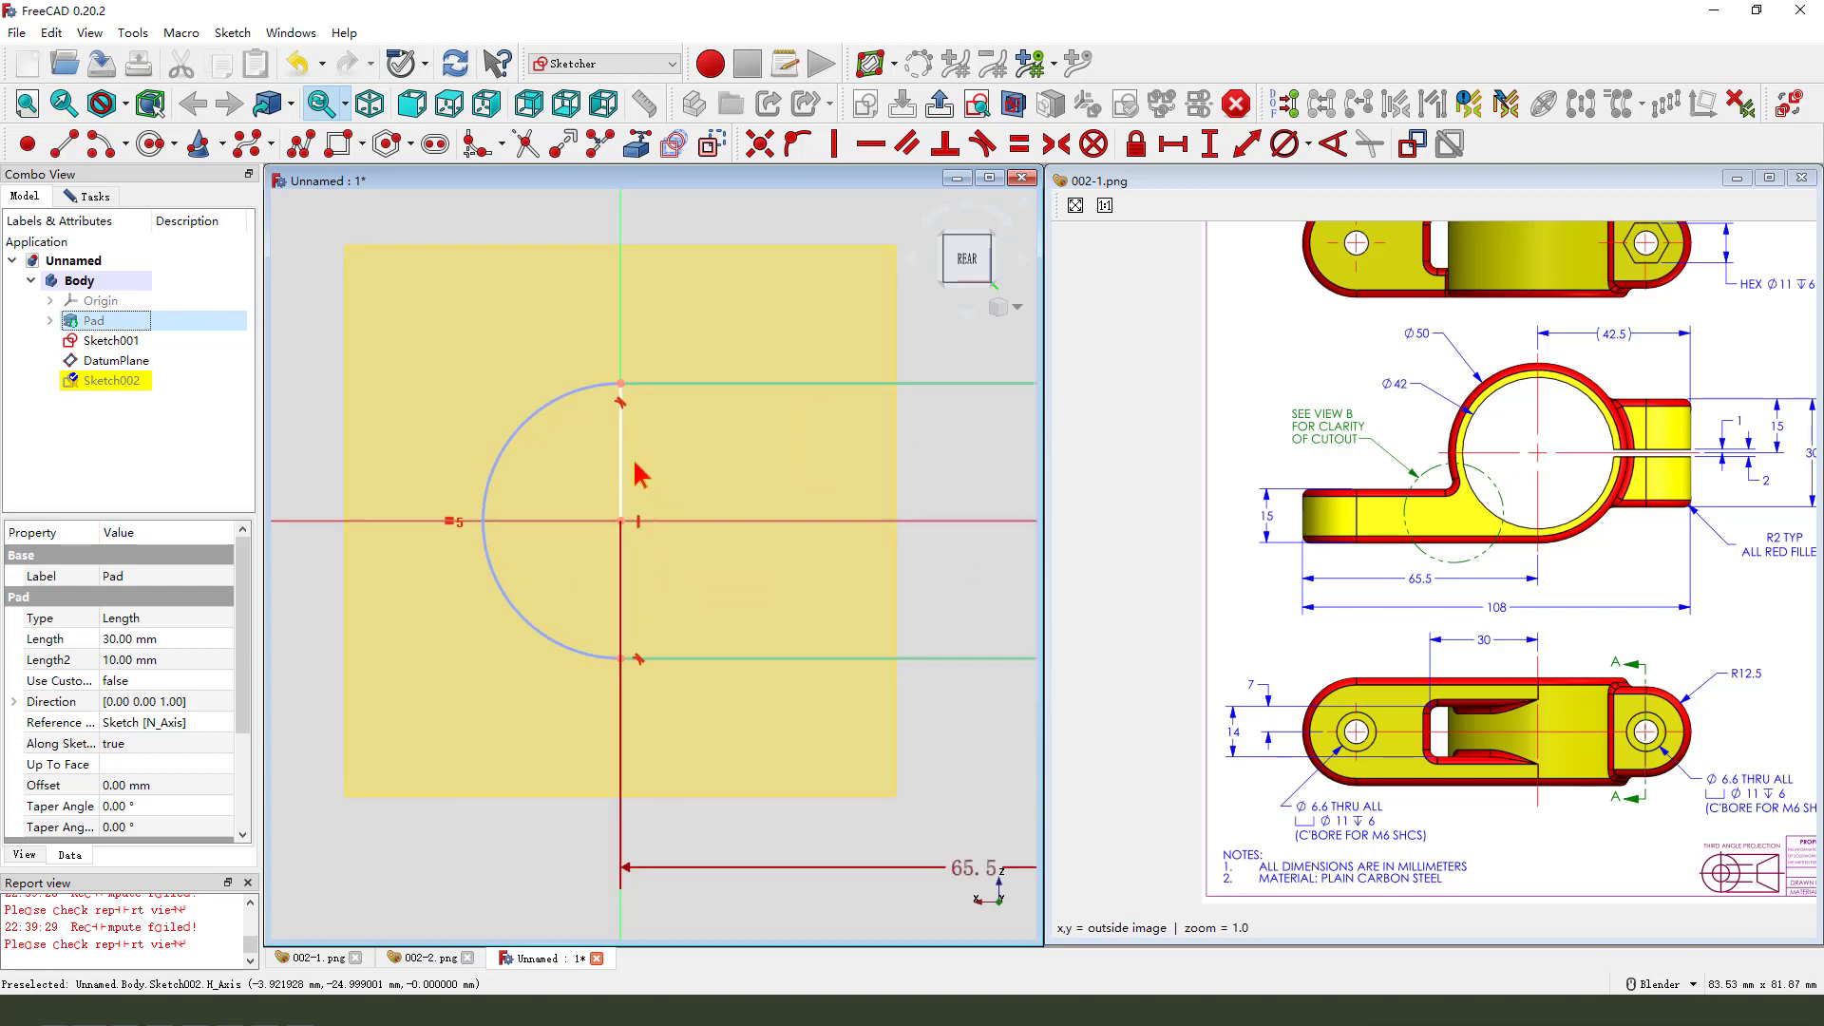
# Make the closing line's lower endpoint coincident with the inner end of the slot's lower straight edge, and finish the sketch
pyautogui.click(622, 519)
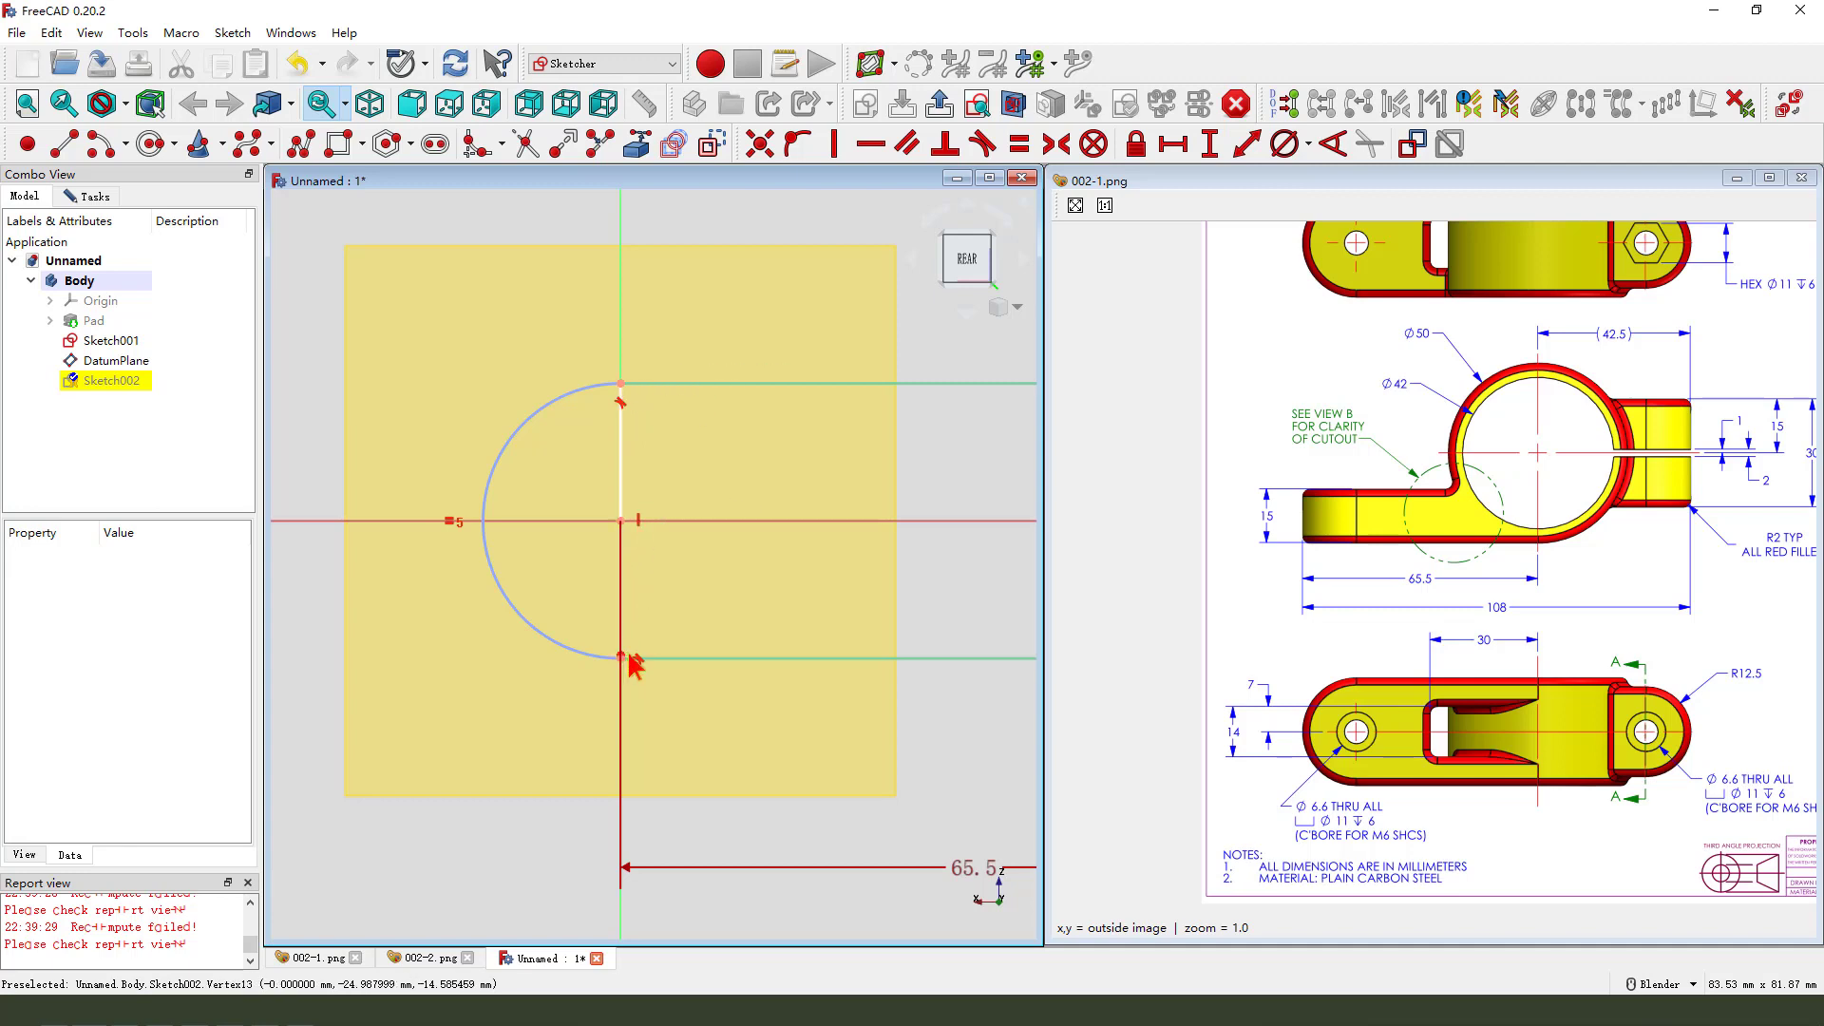
pyautogui.scroll(5, 631, 669)
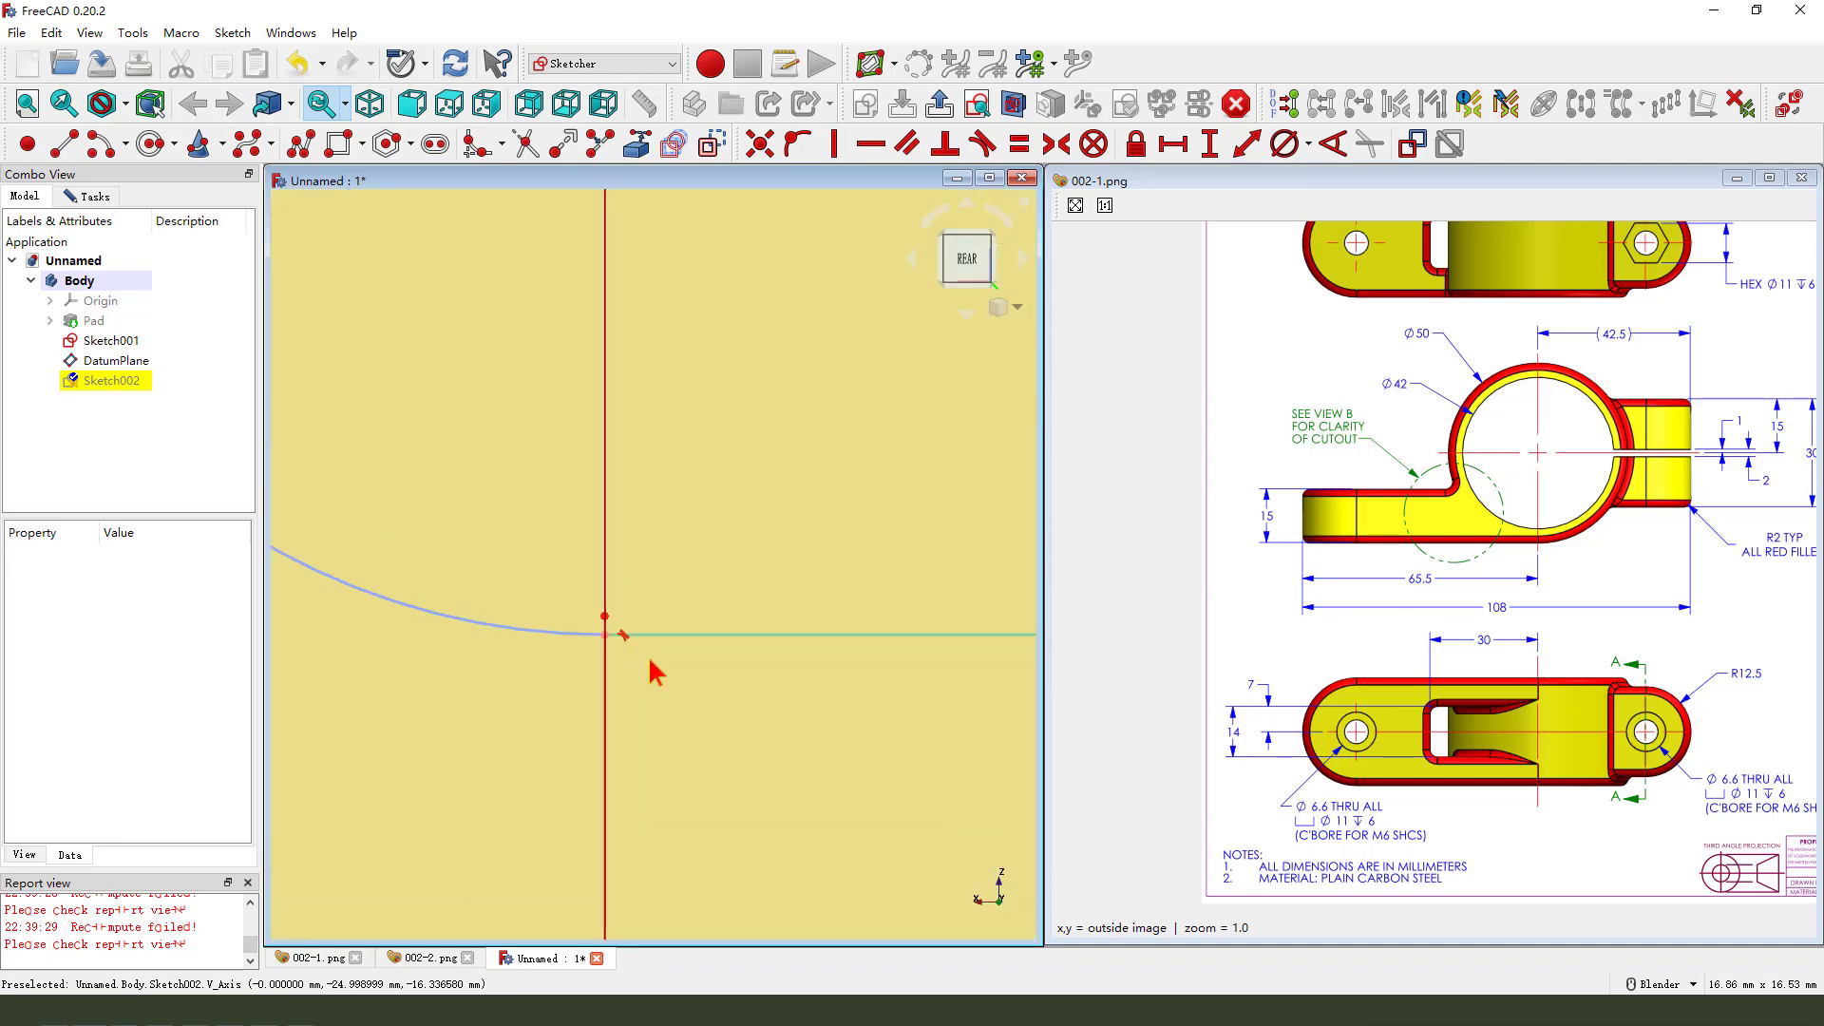
pyautogui.moveTo(649, 660)
pyautogui.mouseDown()
pyautogui.moveTo(676, 624)
pyautogui.moveTo(652, 659)
pyautogui.mouseUp()
pyautogui.click(605, 617)
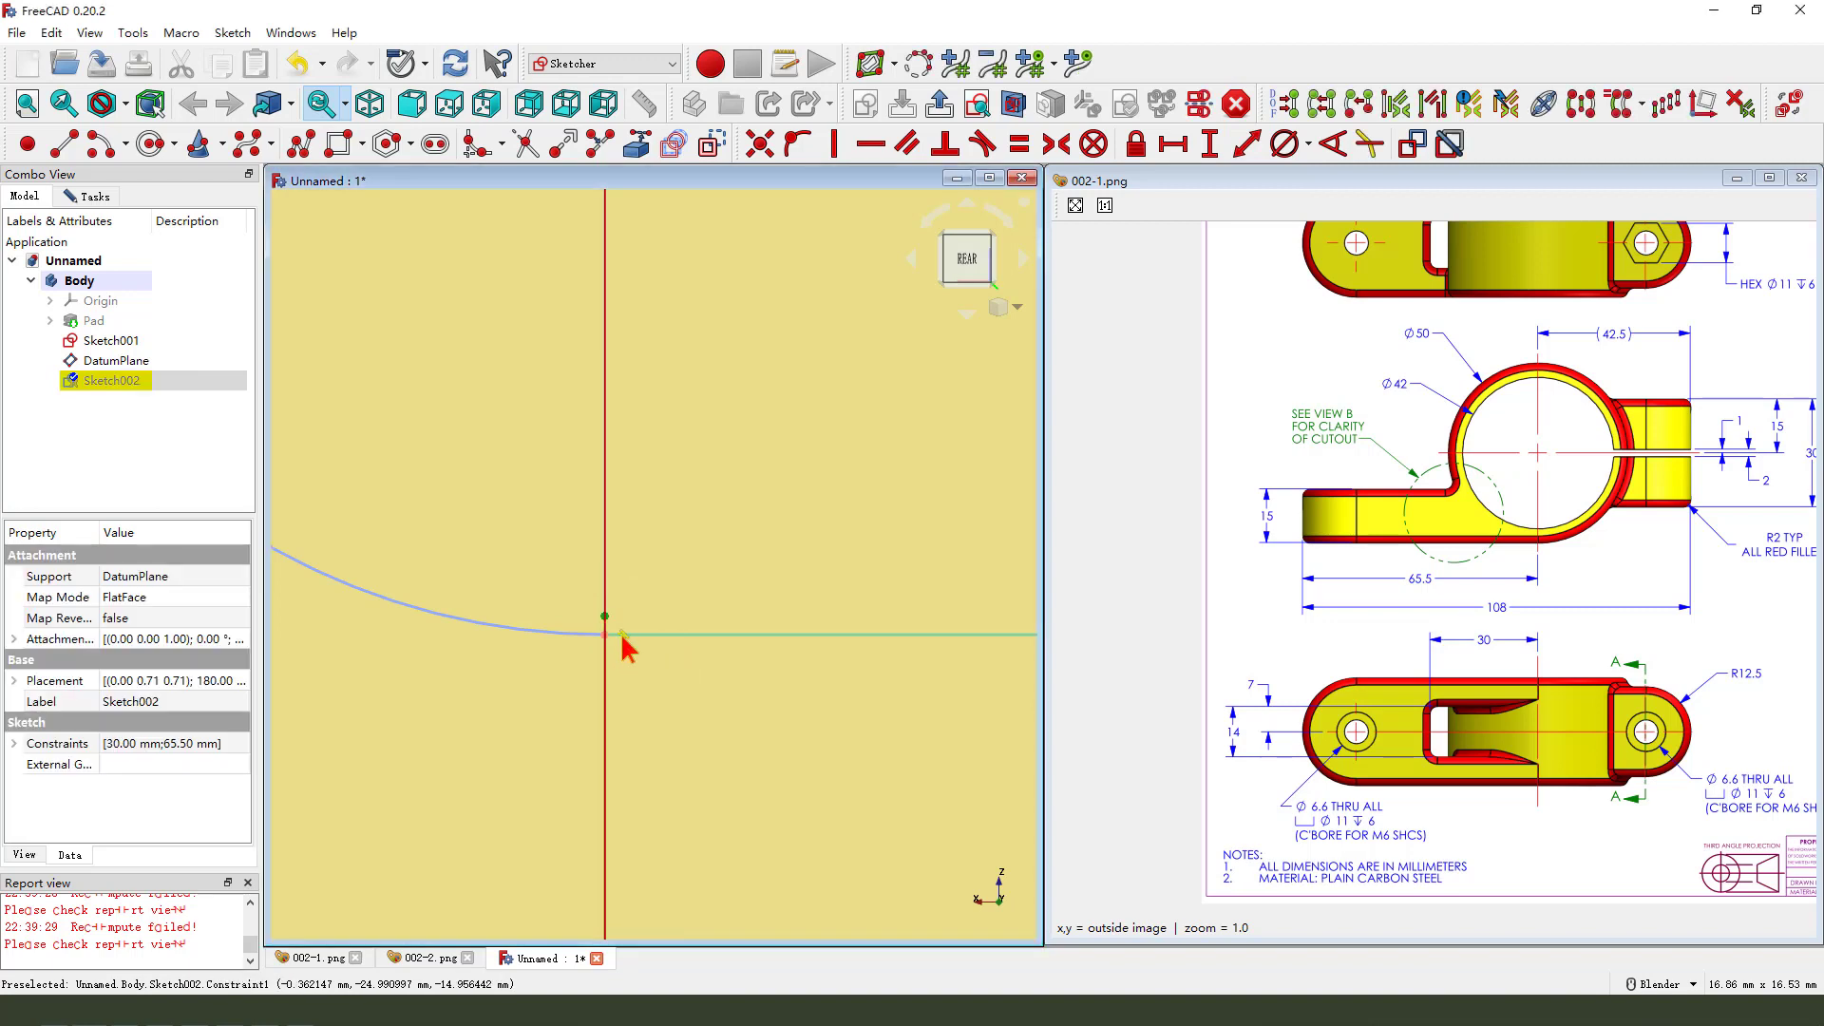
pyautogui.click(605, 634)
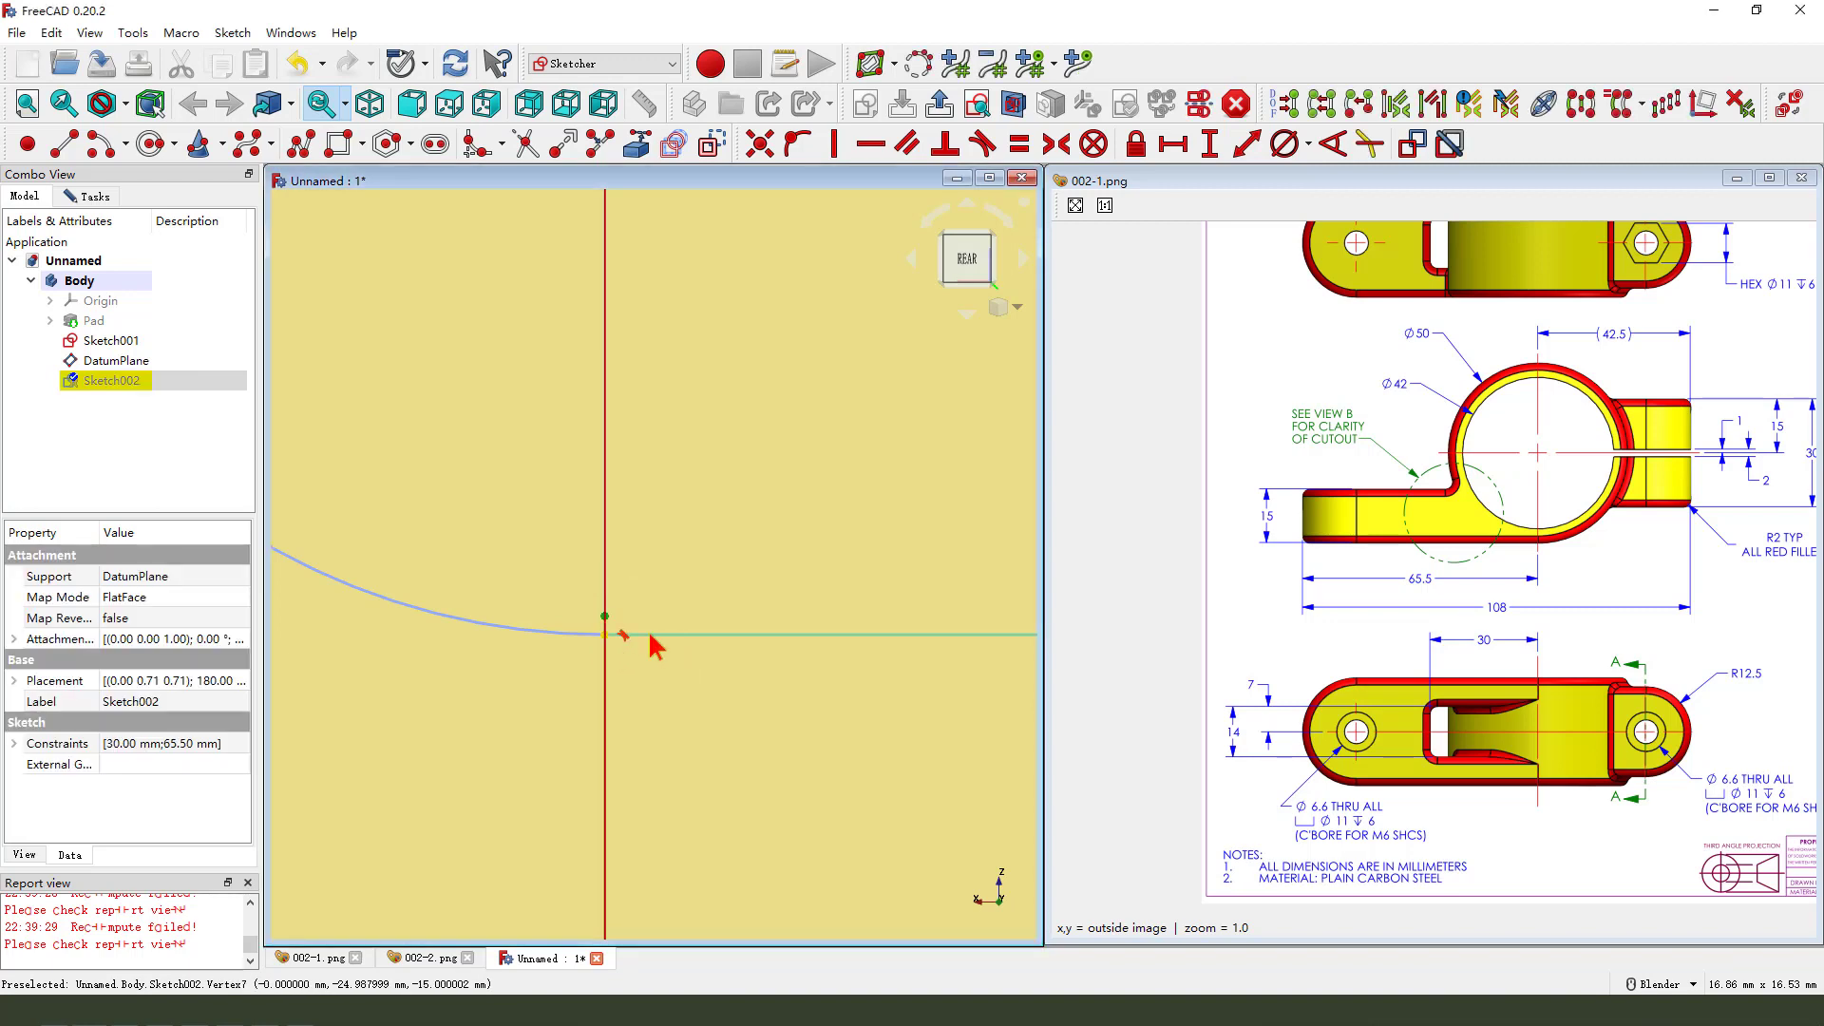
pyautogui.click(772, 155)
pyautogui.scroll(-5, 562, 741)
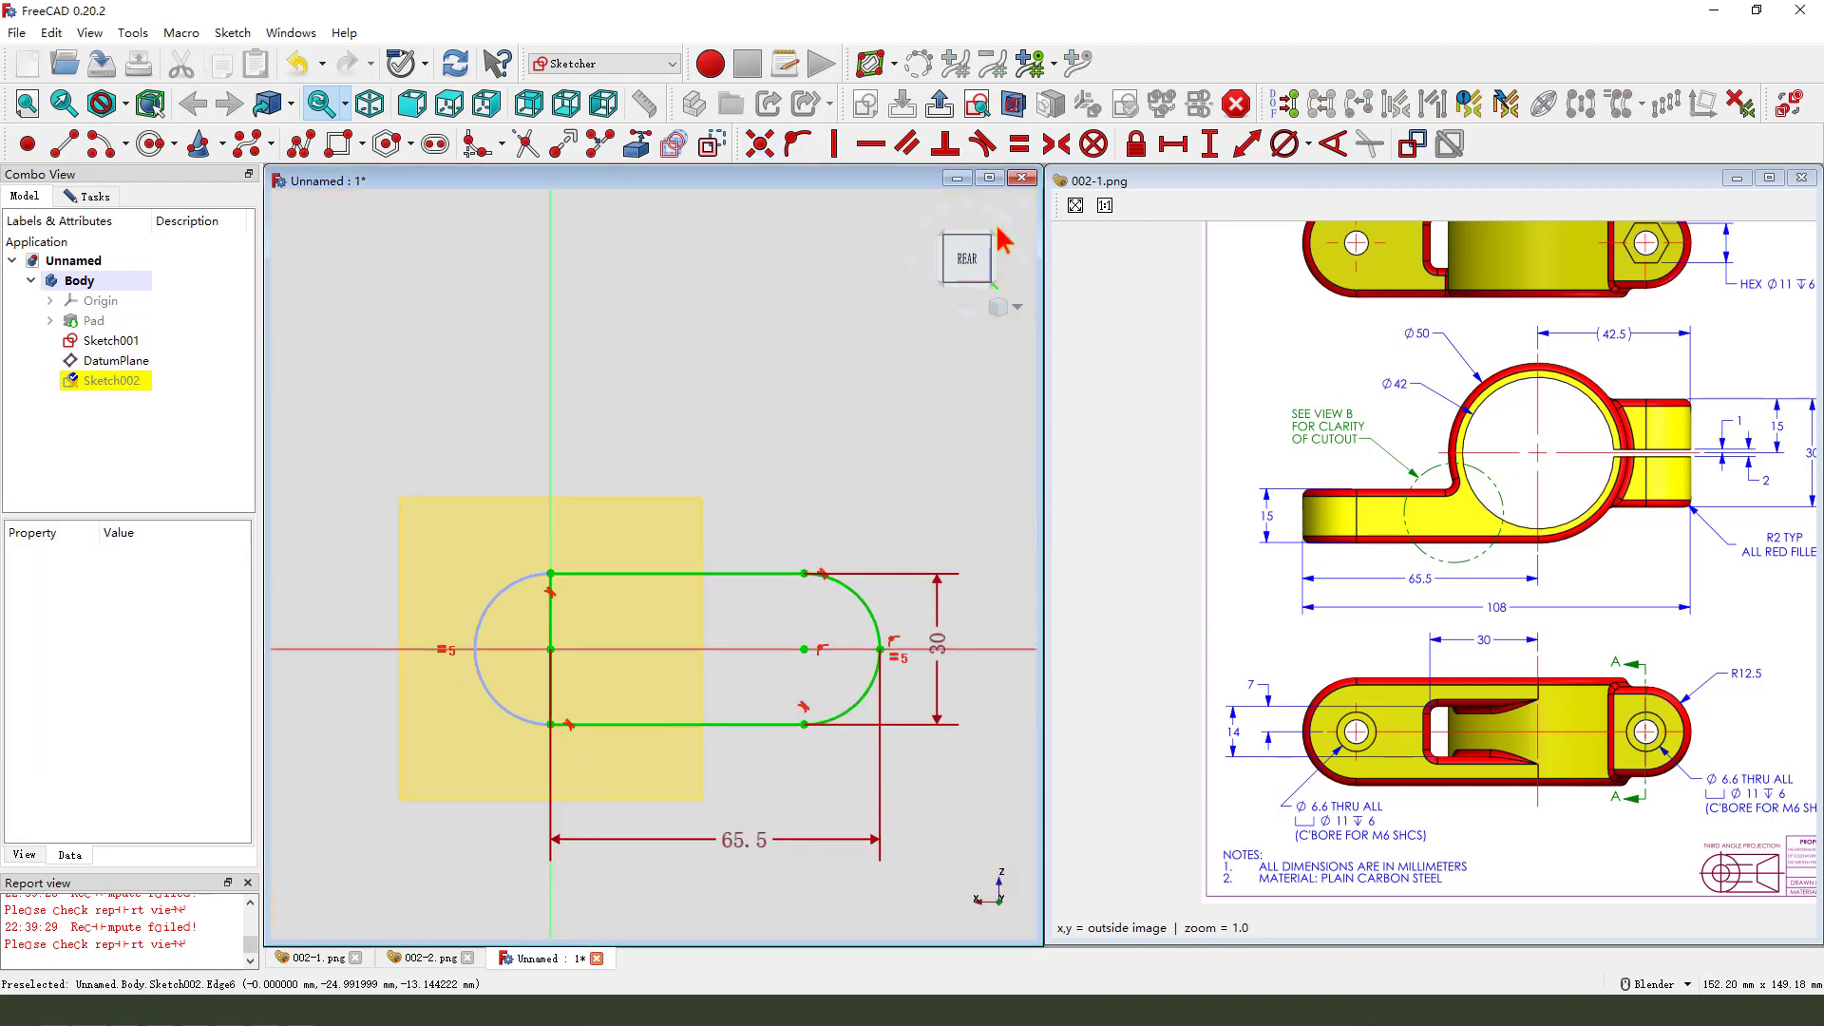
pyautogui.click(939, 103)
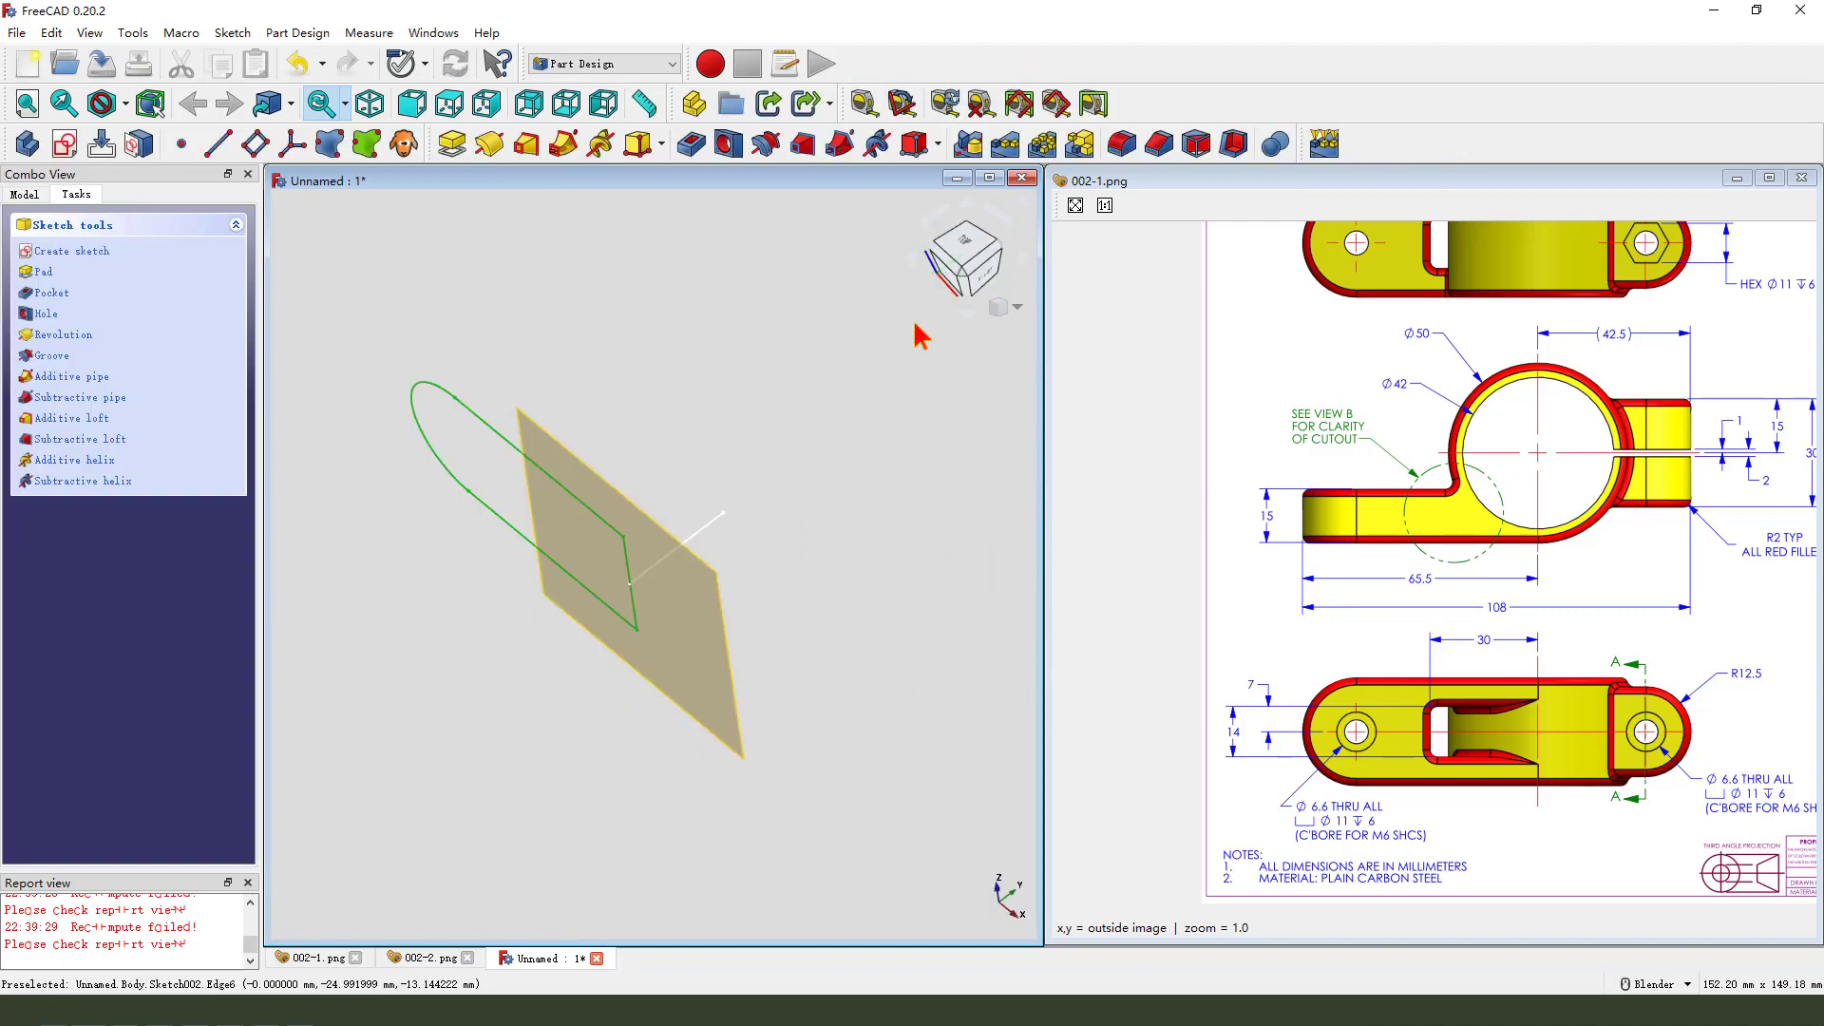
pyautogui.click(462, 148)
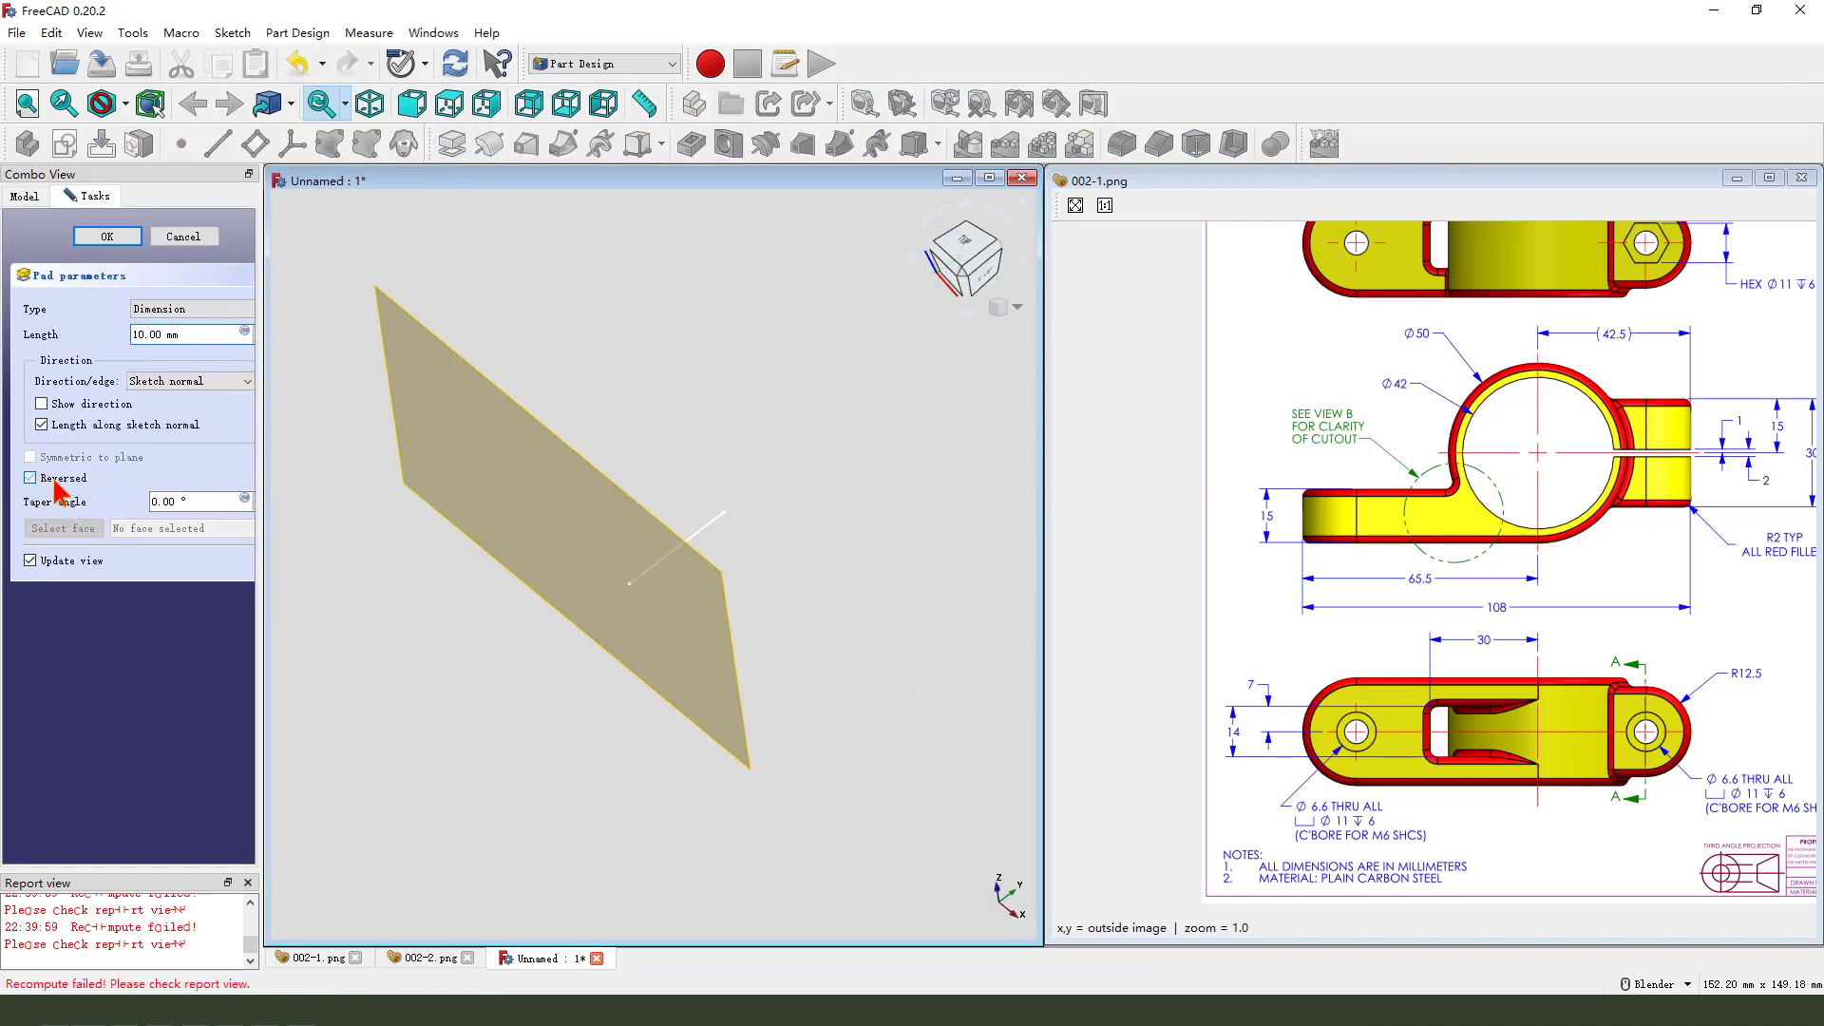
pyautogui.click(128, 241)
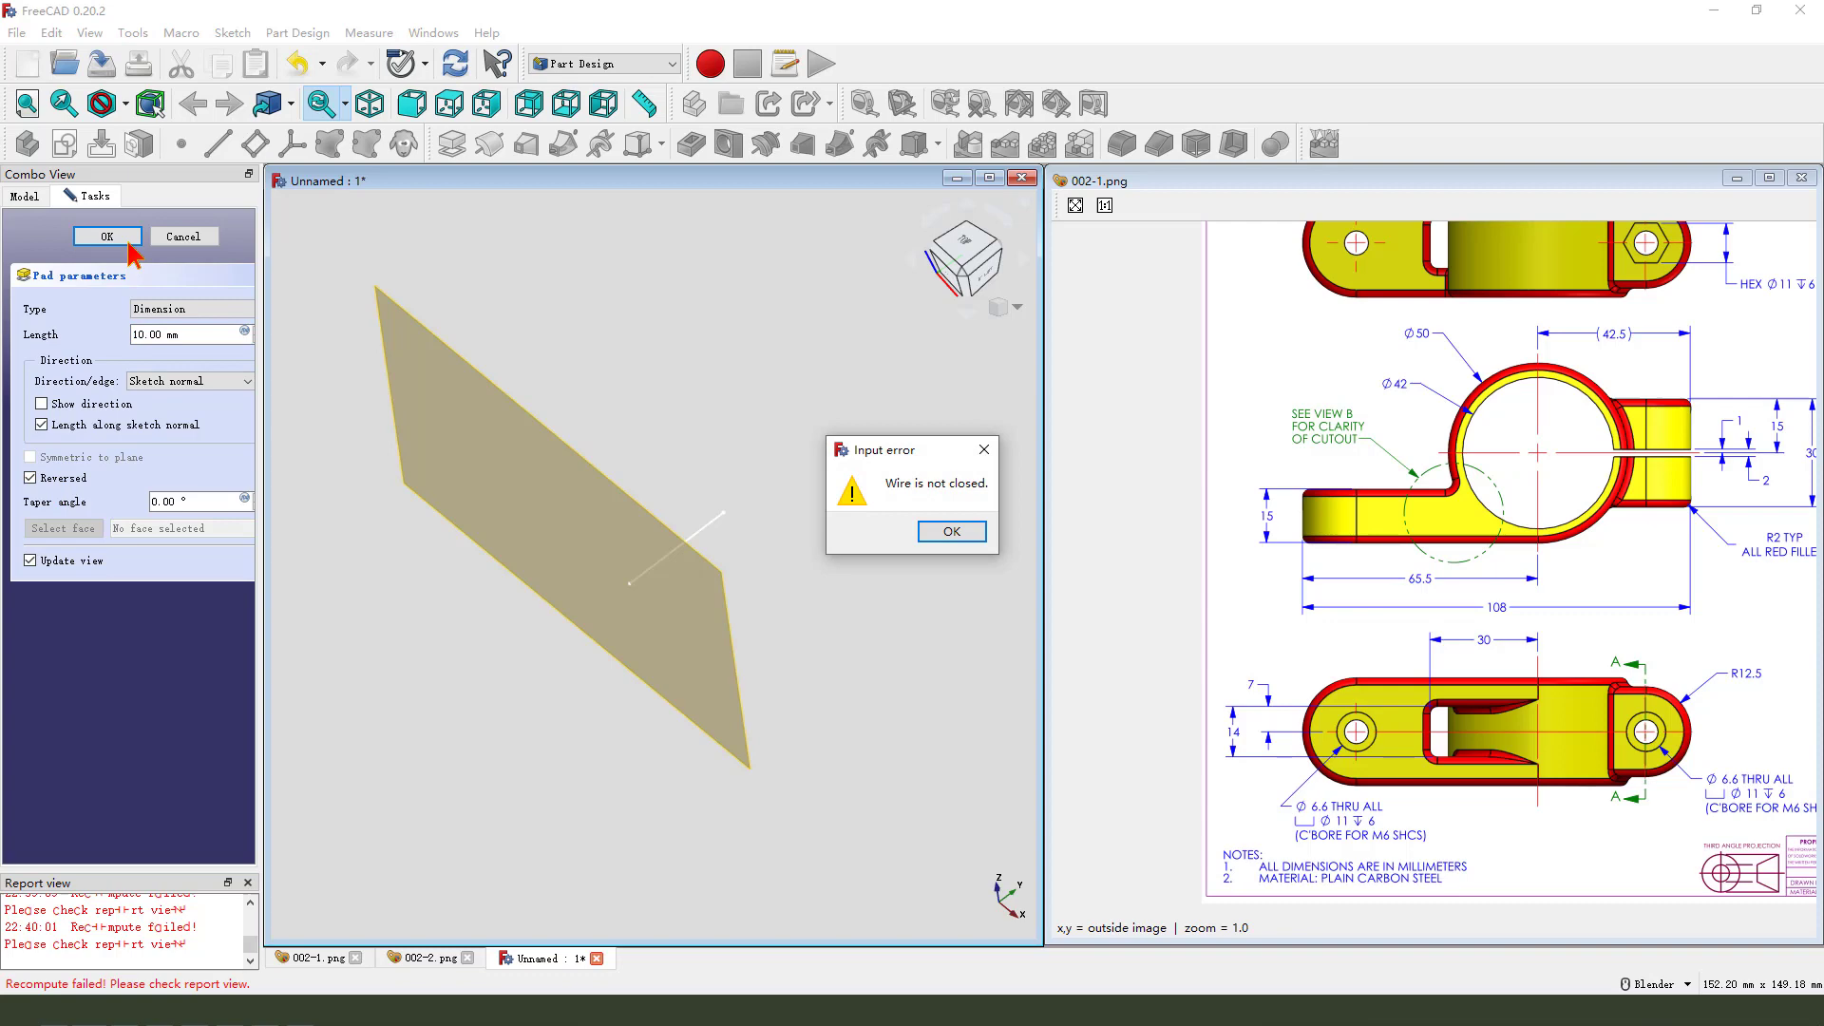
pyautogui.click(951, 531)
pyautogui.click(183, 236)
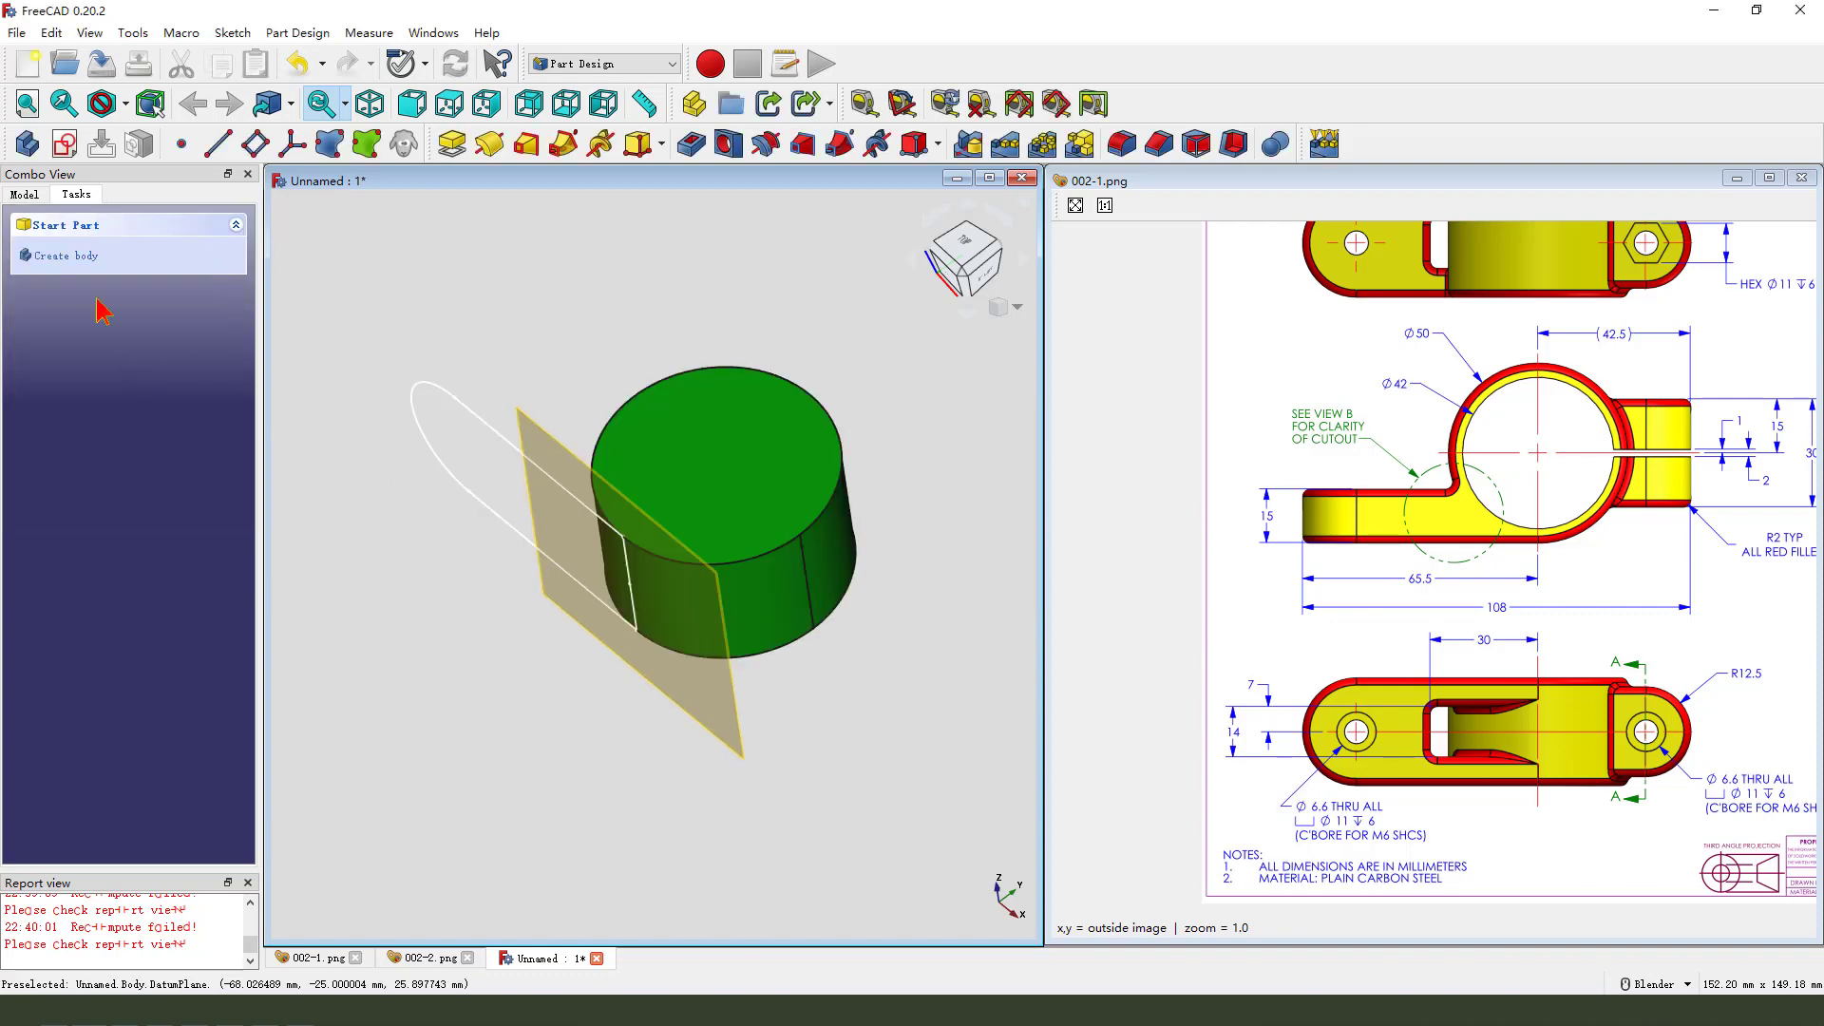
# Open the arm profile sketch for editing again, turn on section view and hide the cylinder pad
pyautogui.click(26, 195)
pyautogui.doubleClick(111, 379)
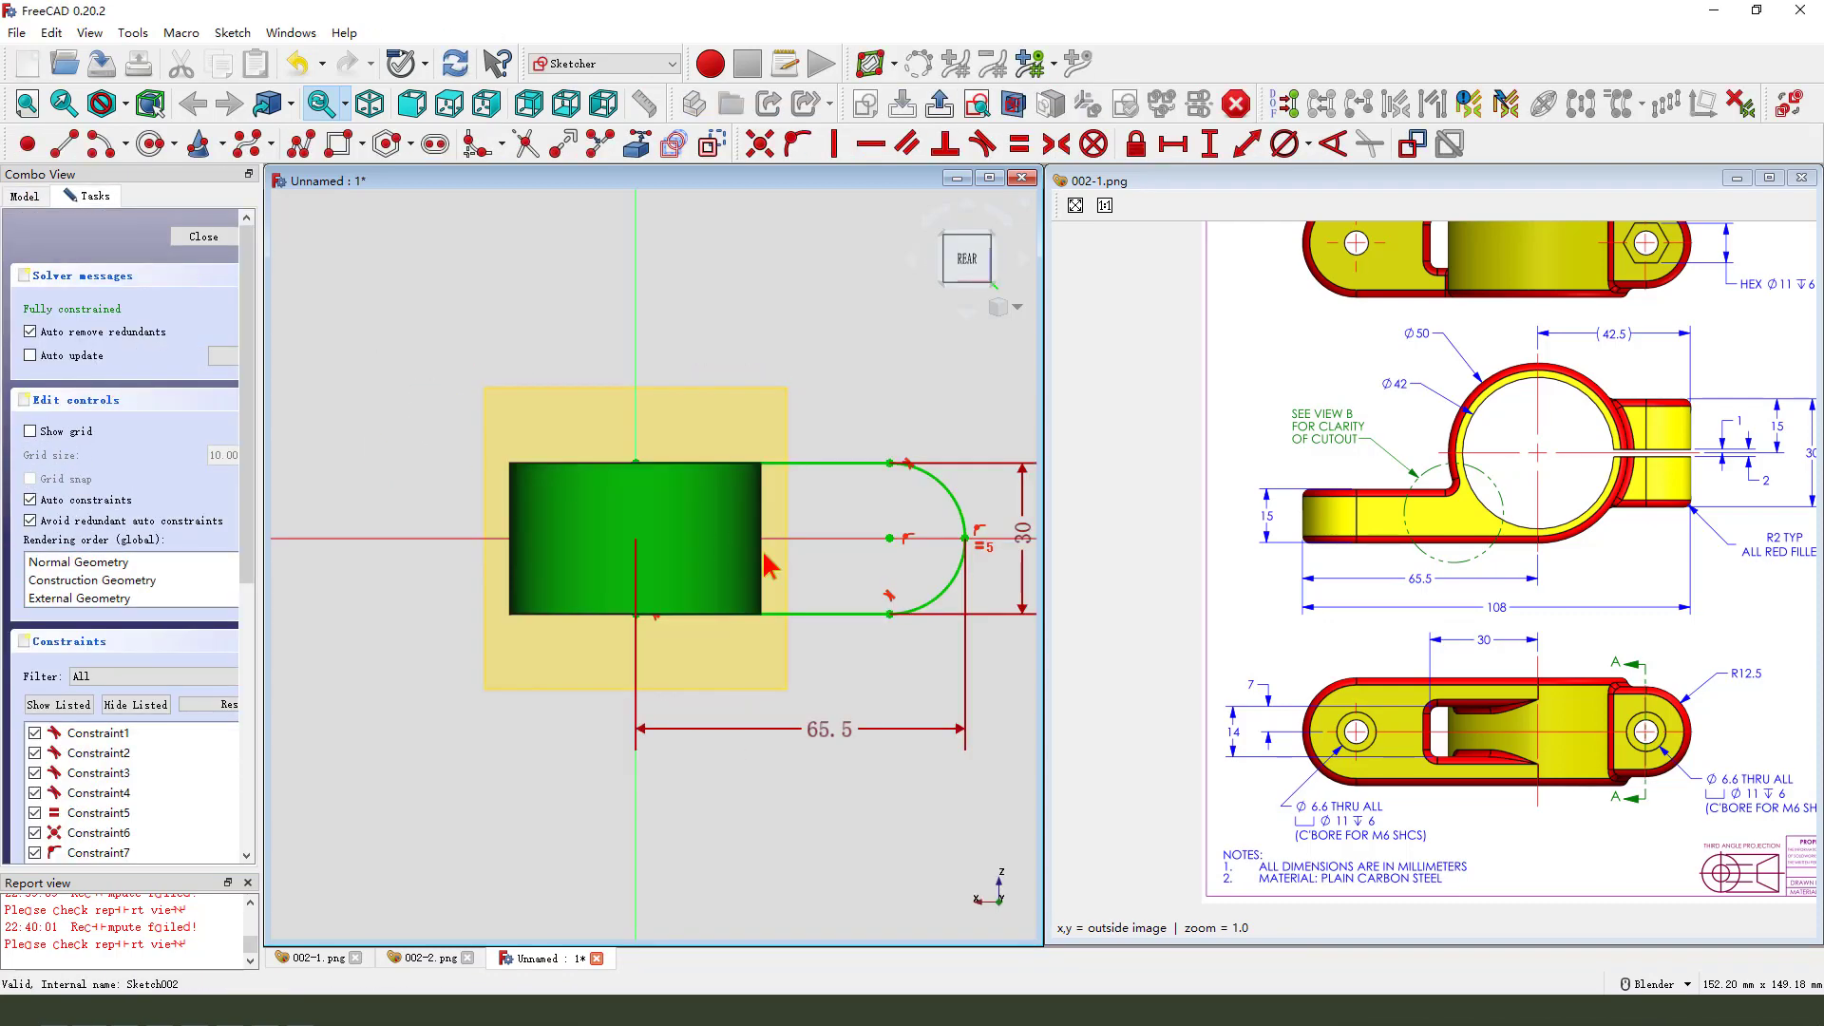
pyautogui.click(1013, 103)
pyautogui.click(26, 198)
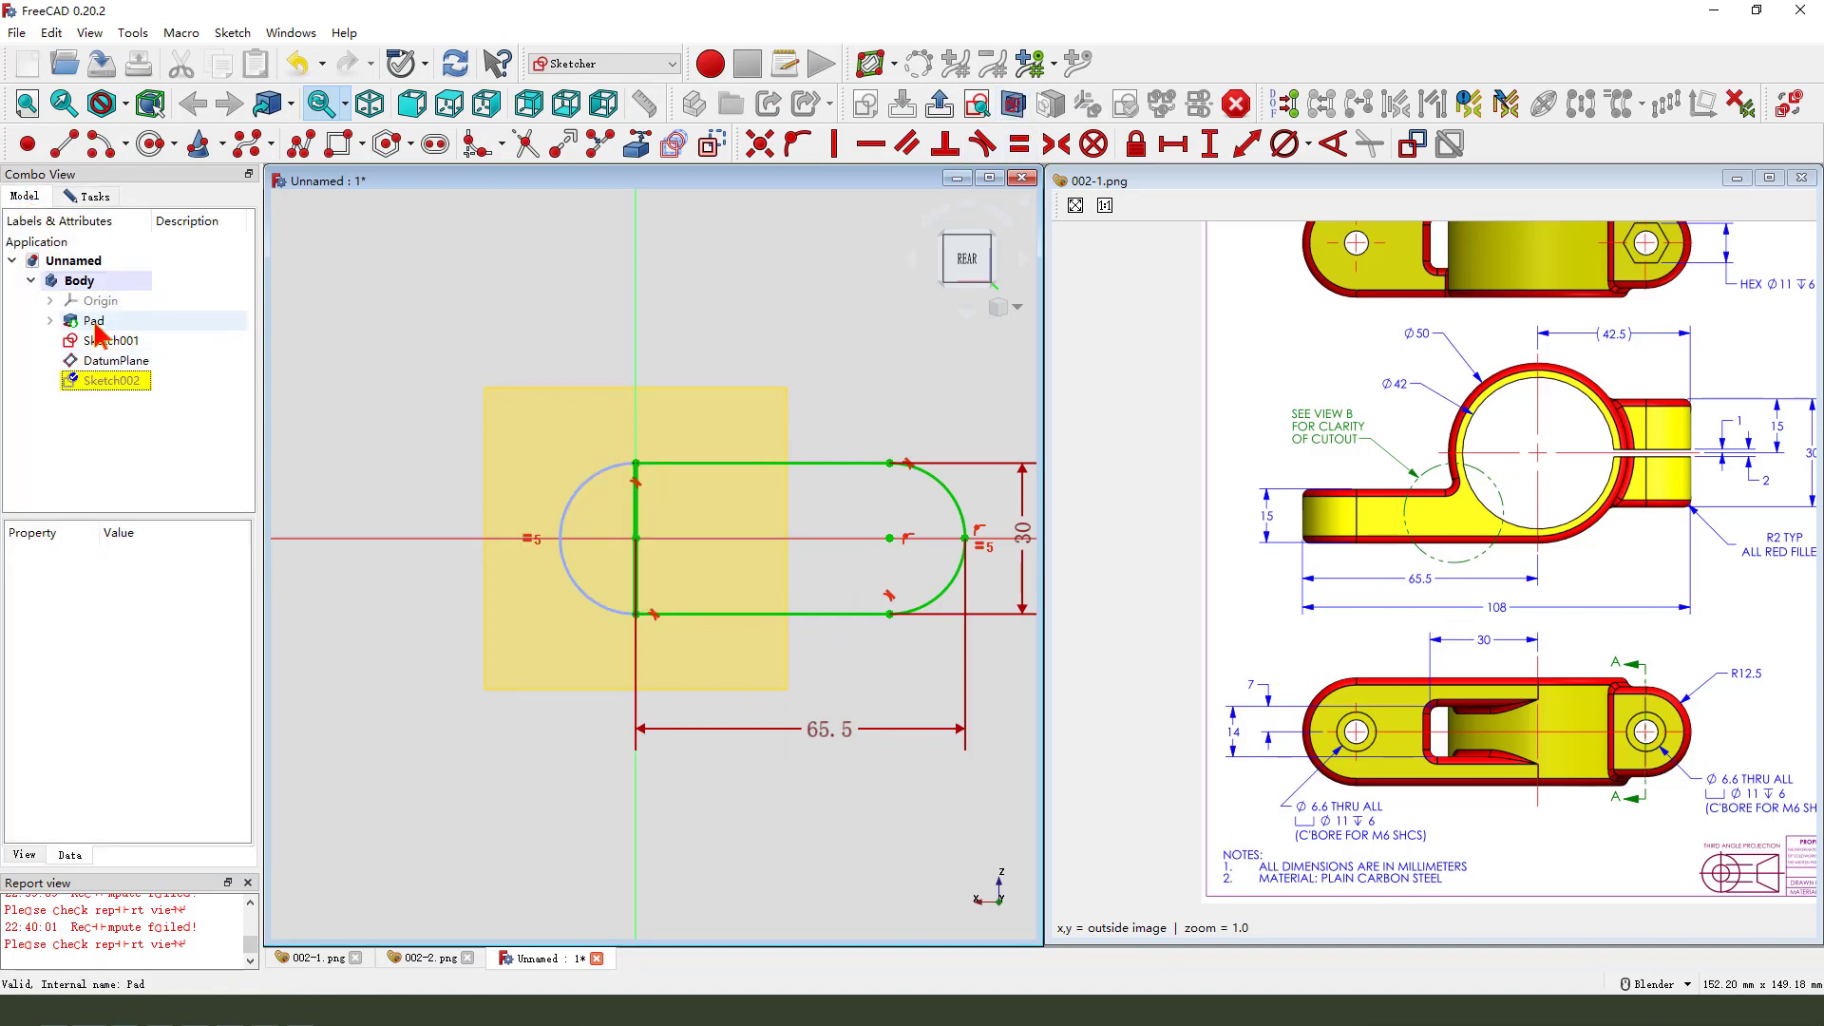
pyautogui.click(93, 320)
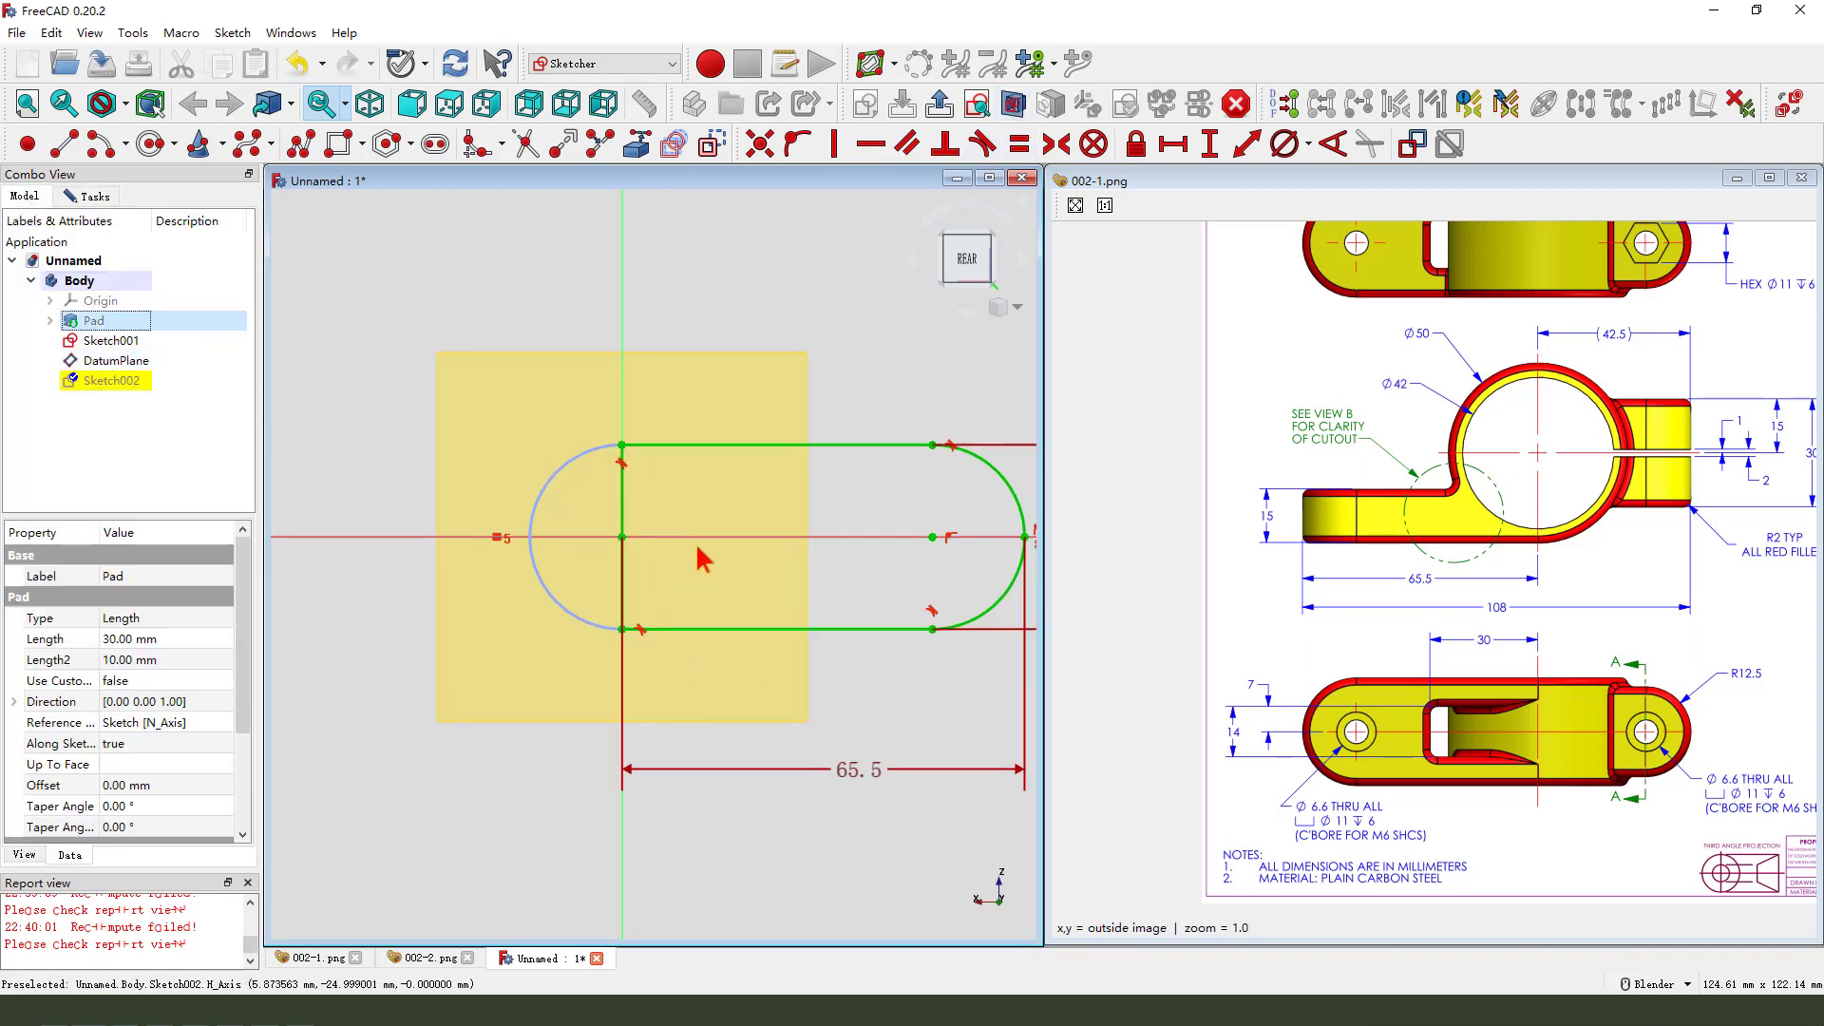
pyautogui.scroll(3, 665, 528)
# Delete the overlapping vertical lines between the inner ends of the slot's straight edges
pyautogui.click(596, 497)
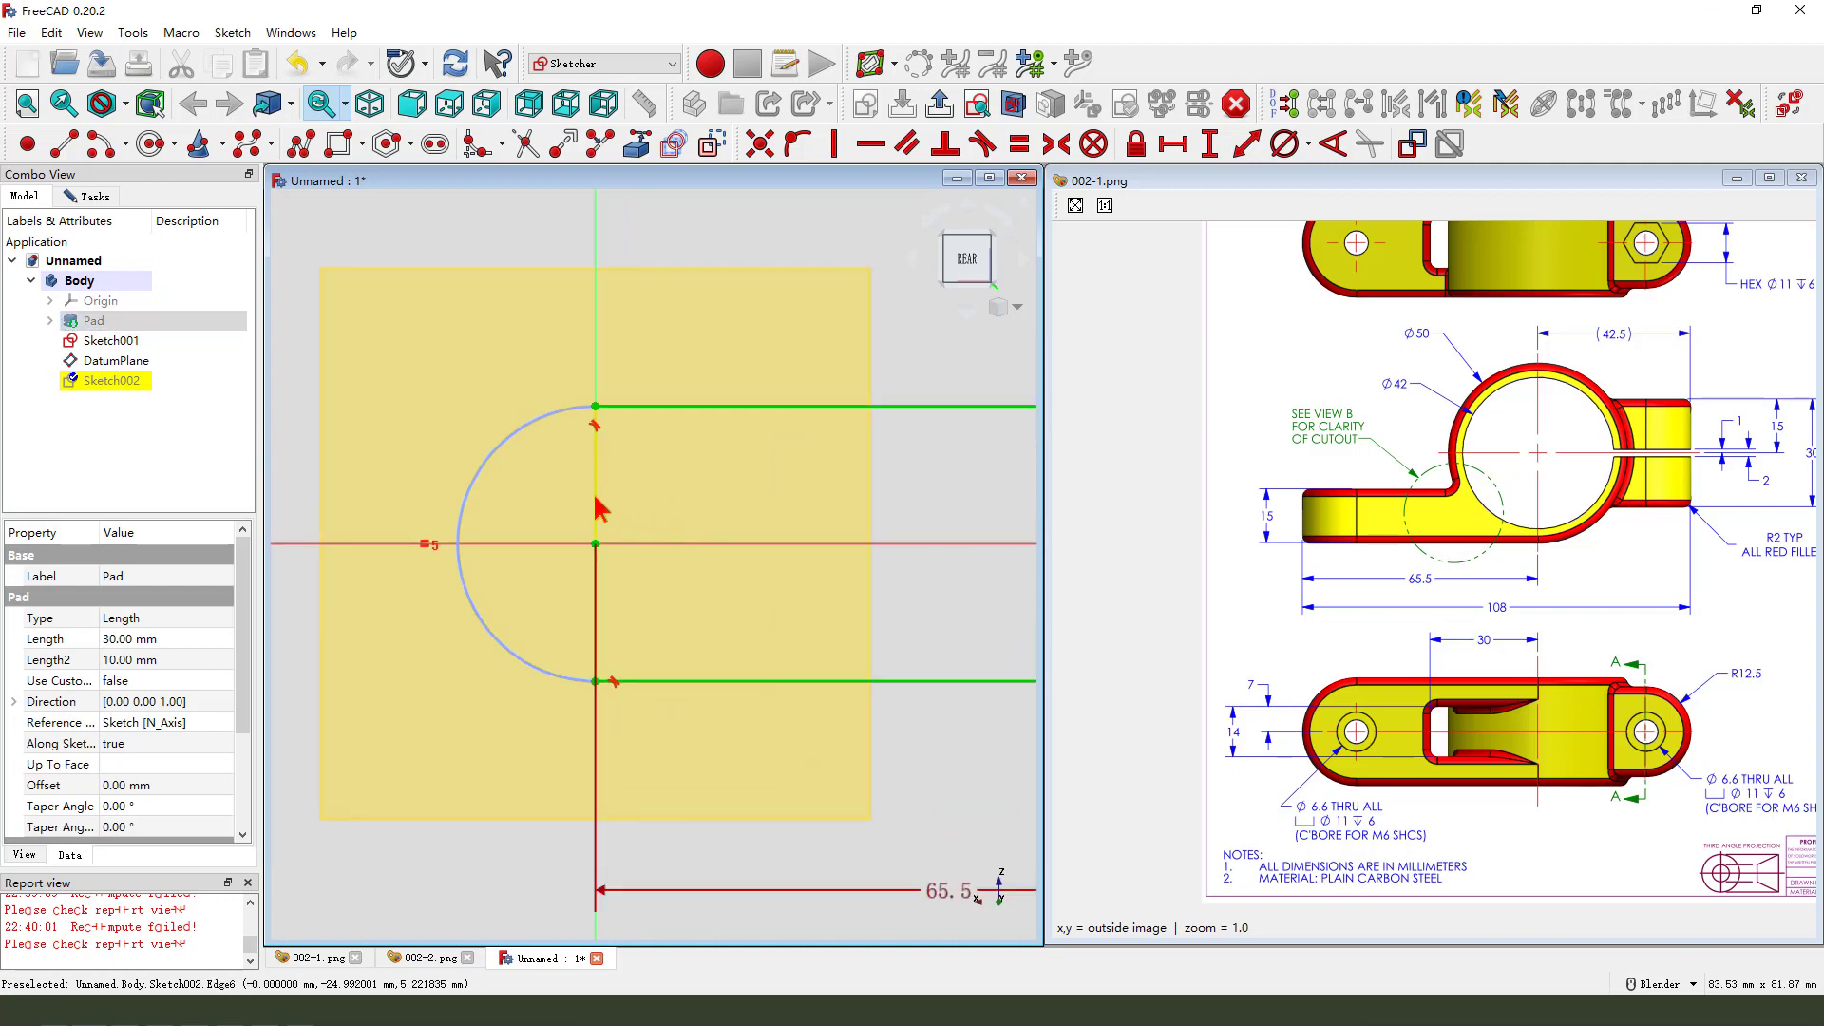
pyautogui.click(694, 525)
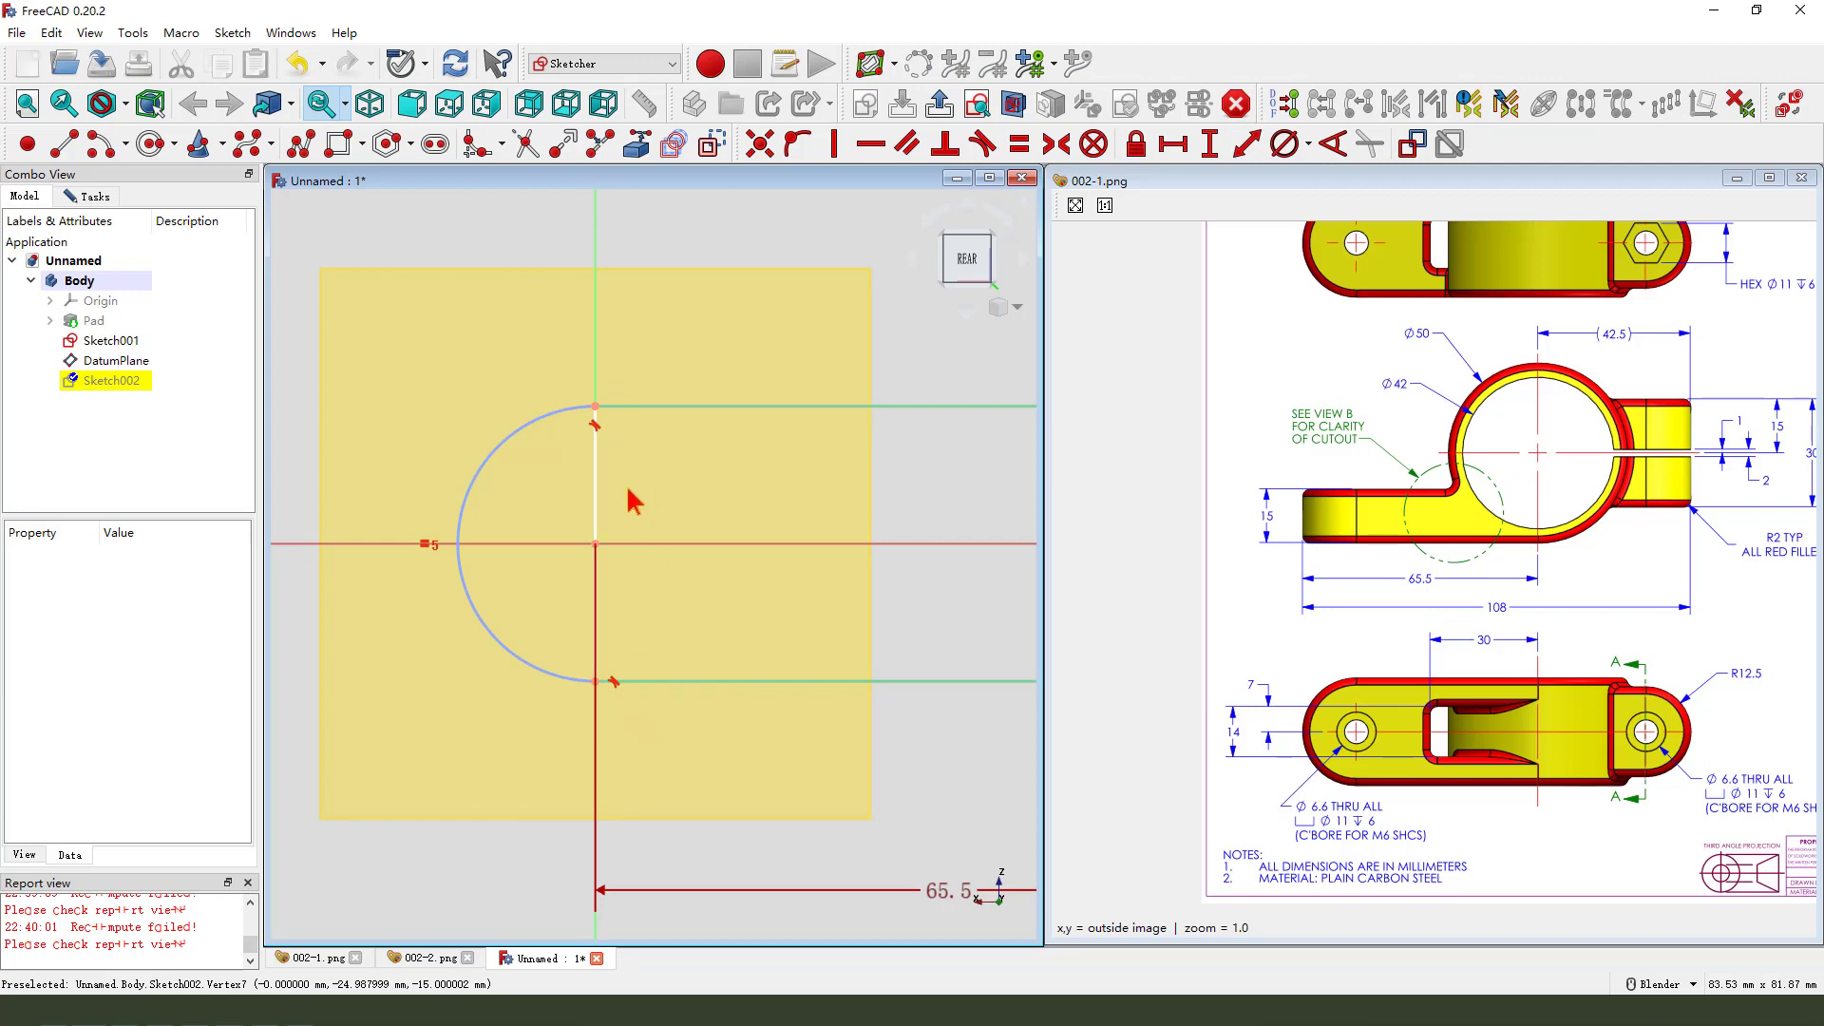
pyautogui.scroll(-3, 522, 537)
pyautogui.scroll(3, 537, 546)
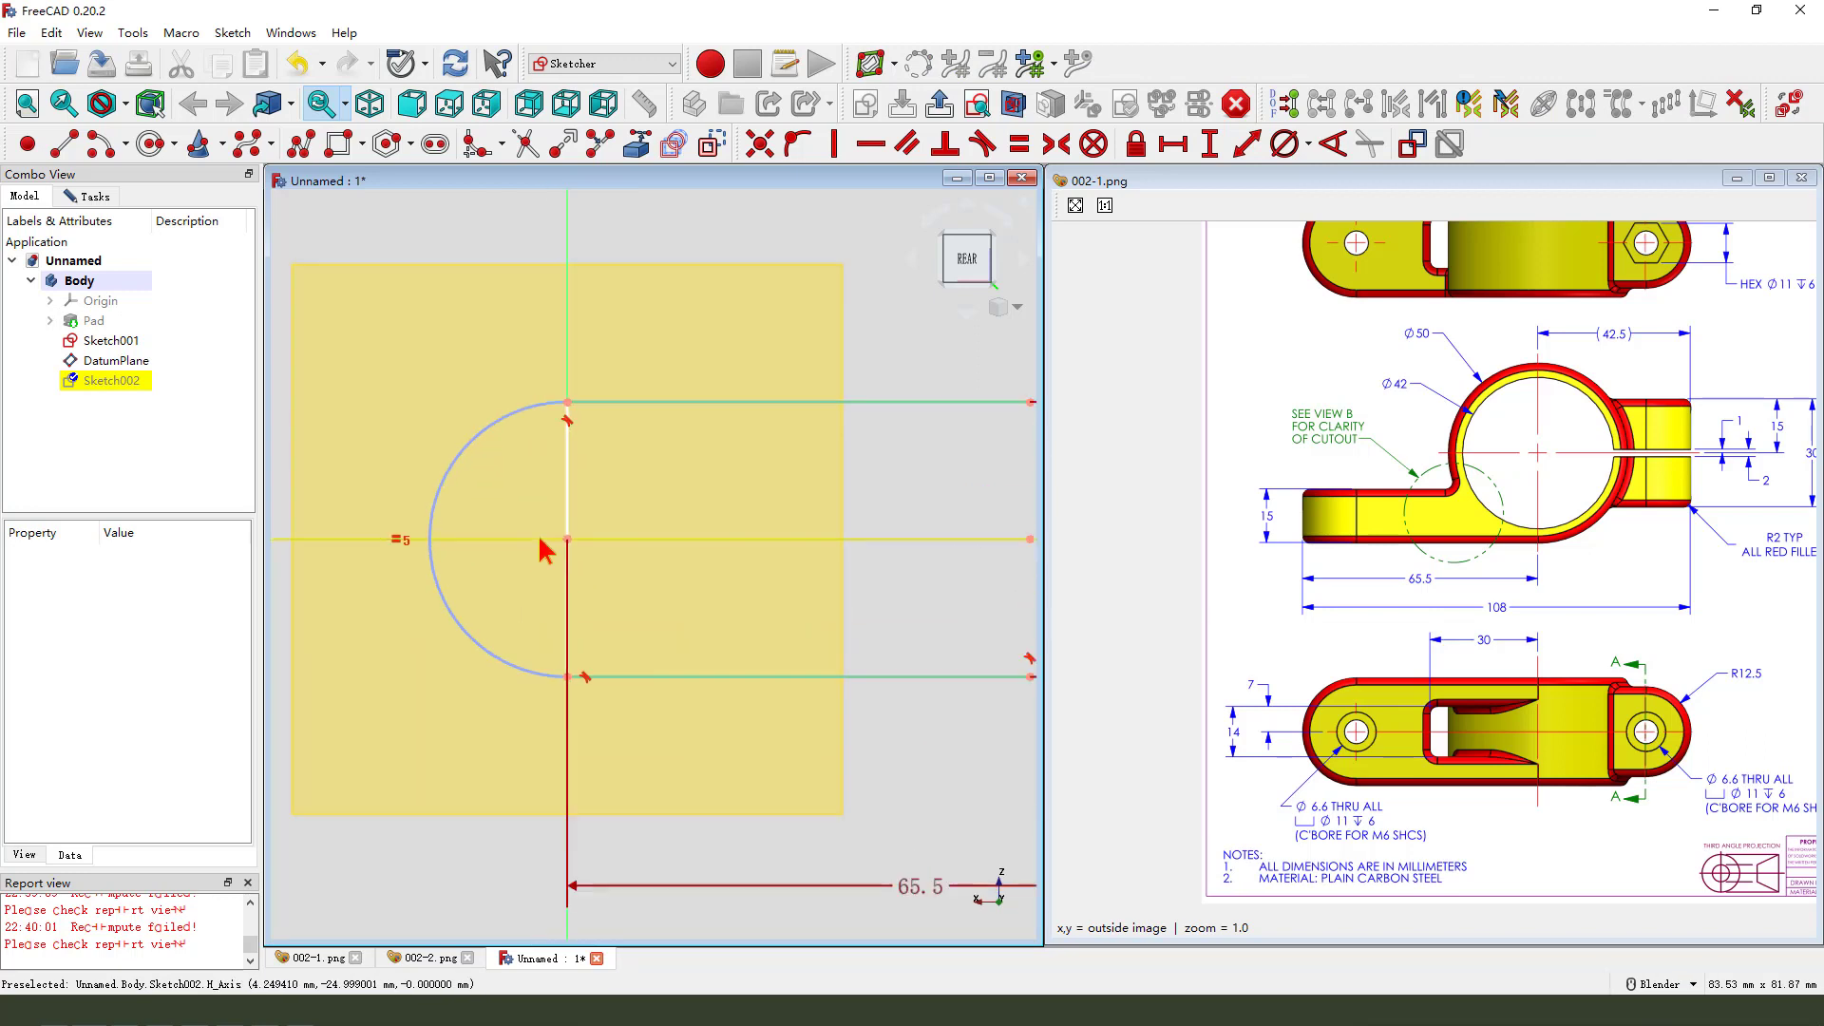
pyautogui.moveTo(631, 509)
pyautogui.mouseDown(button='middle')
pyautogui.moveTo(725, 595)
pyautogui.moveTo(721, 573)
pyautogui.moveTo(600, 535)
pyautogui.moveTo(687, 537)
pyautogui.moveTo(573, 530)
pyautogui.mouseUp(button='middle')
pyautogui.scroll(-3, 521, 541)
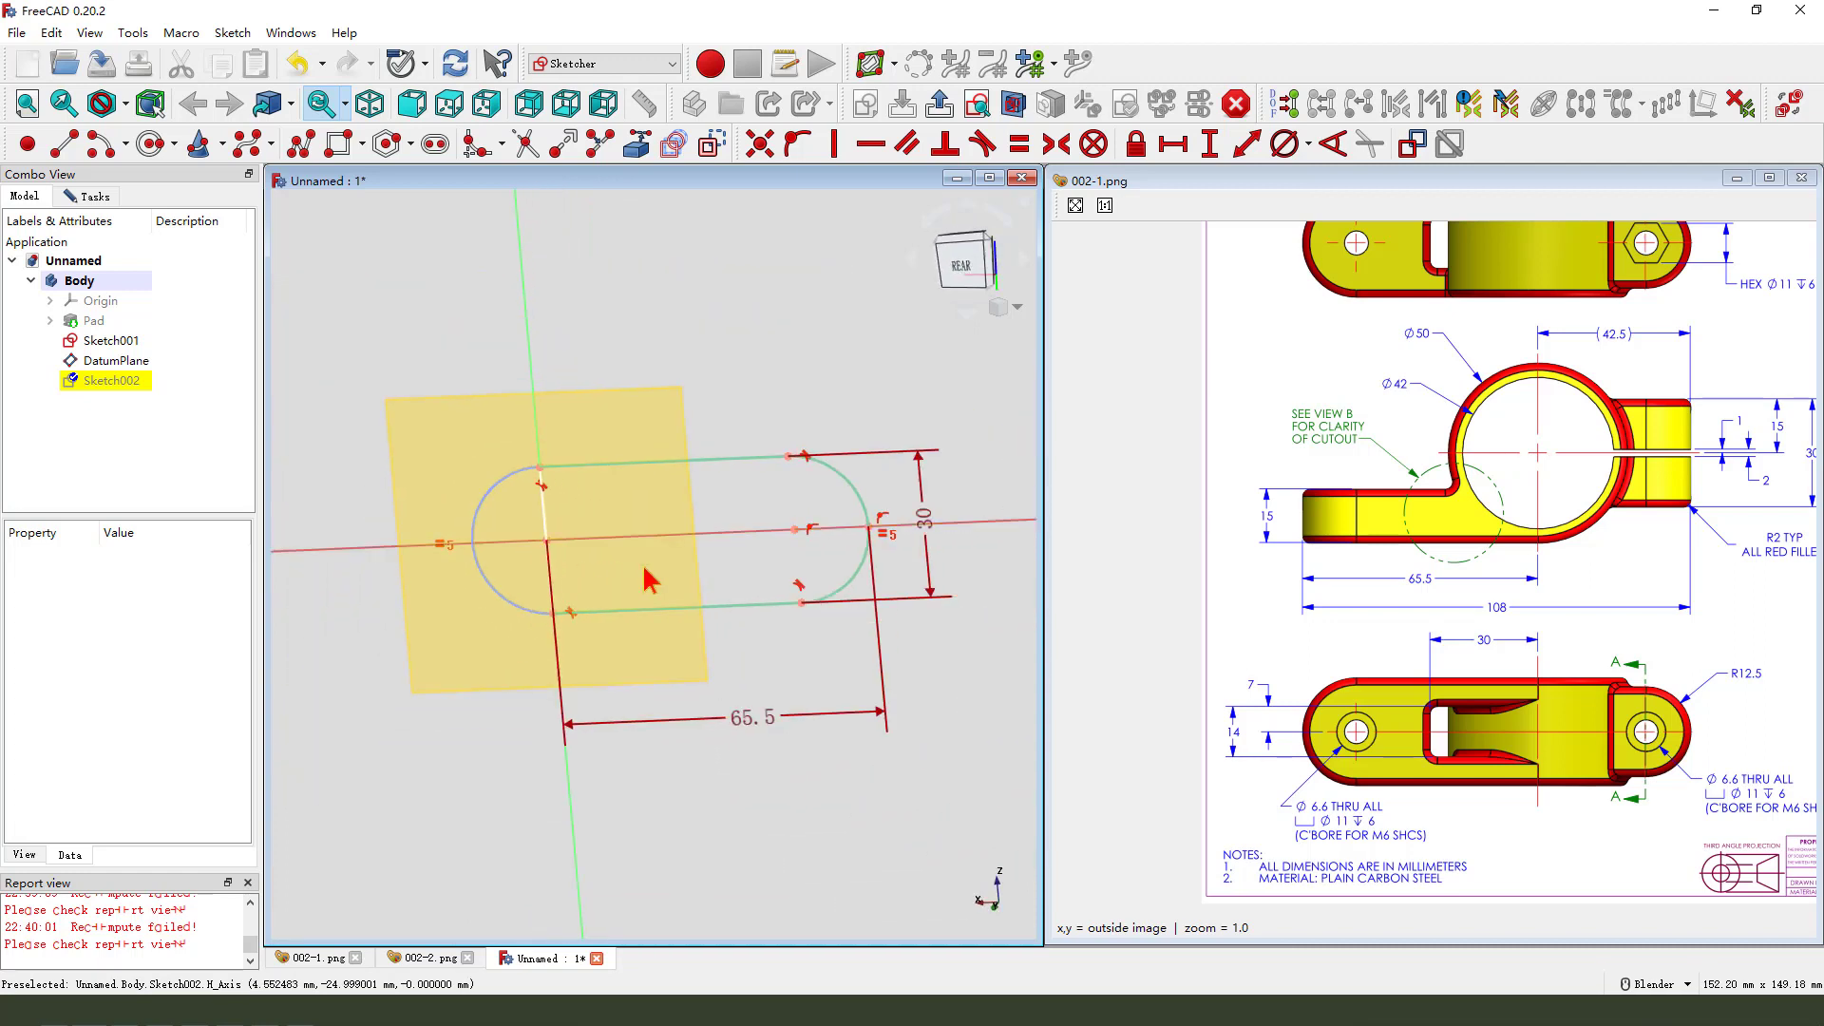
pyautogui.moveTo(645, 579)
pyautogui.mouseDown(button='middle')
pyautogui.moveTo(712, 582)
pyautogui.moveTo(595, 532)
pyautogui.moveTo(785, 594)
pyautogui.moveTo(590, 540)
pyautogui.mouseUp(button='middle')
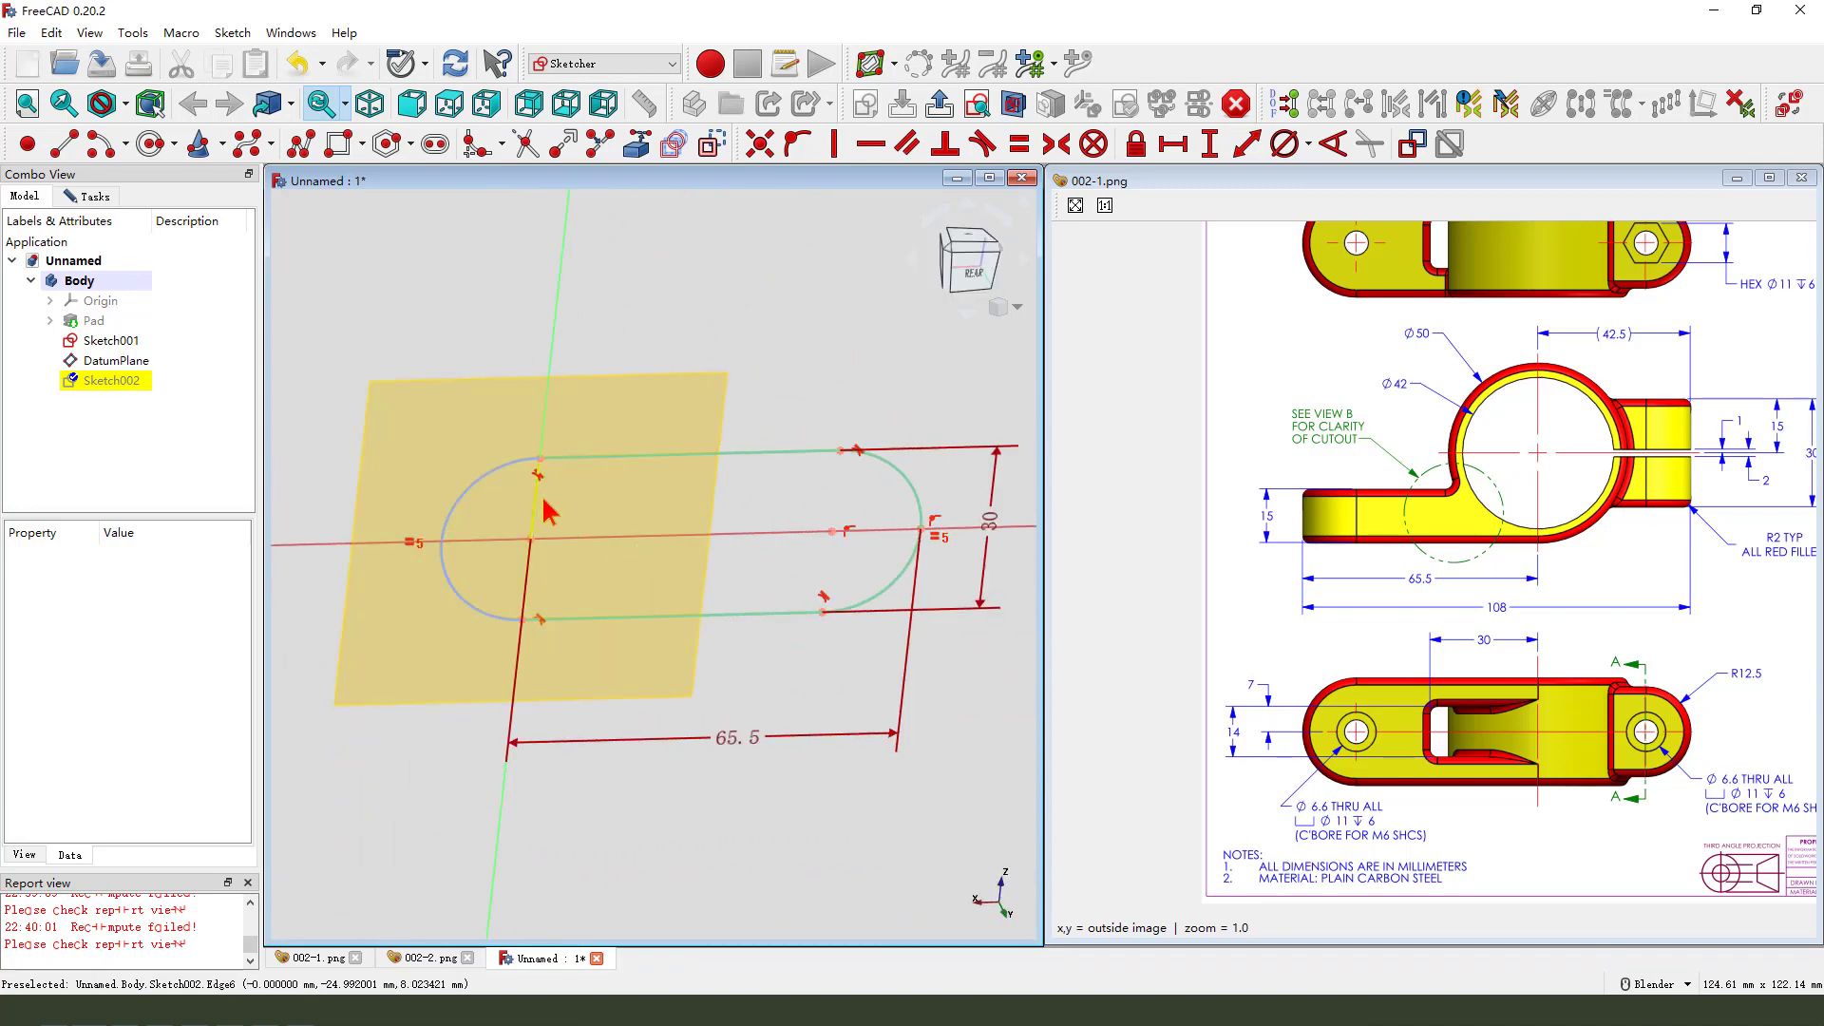
pyautogui.click(544, 500)
pyautogui.click(731, 581)
pyautogui.moveTo(596, 560); pyautogui.dragTo(567, 530, button='middle')
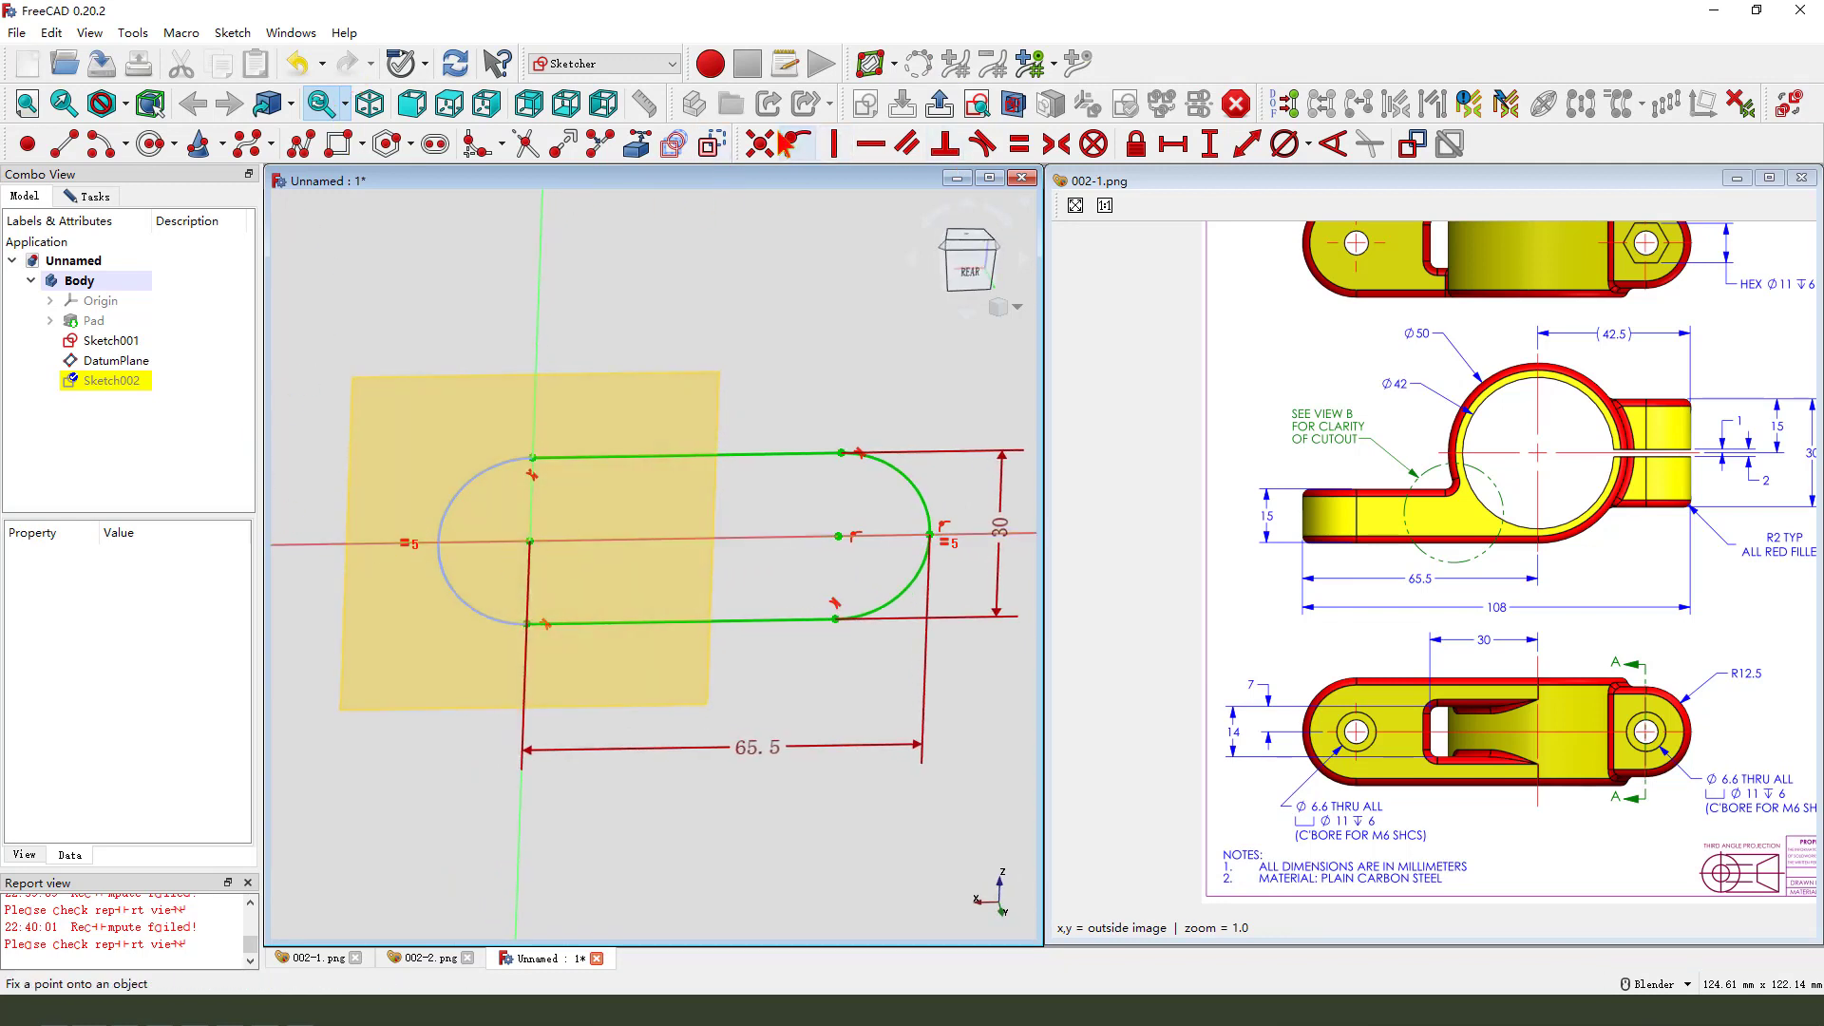
# Draw a new closing line from the upper edge's inner end, make its free end coincident with the lower edge's inner end, and finish the sketch
pyautogui.click(63, 146)
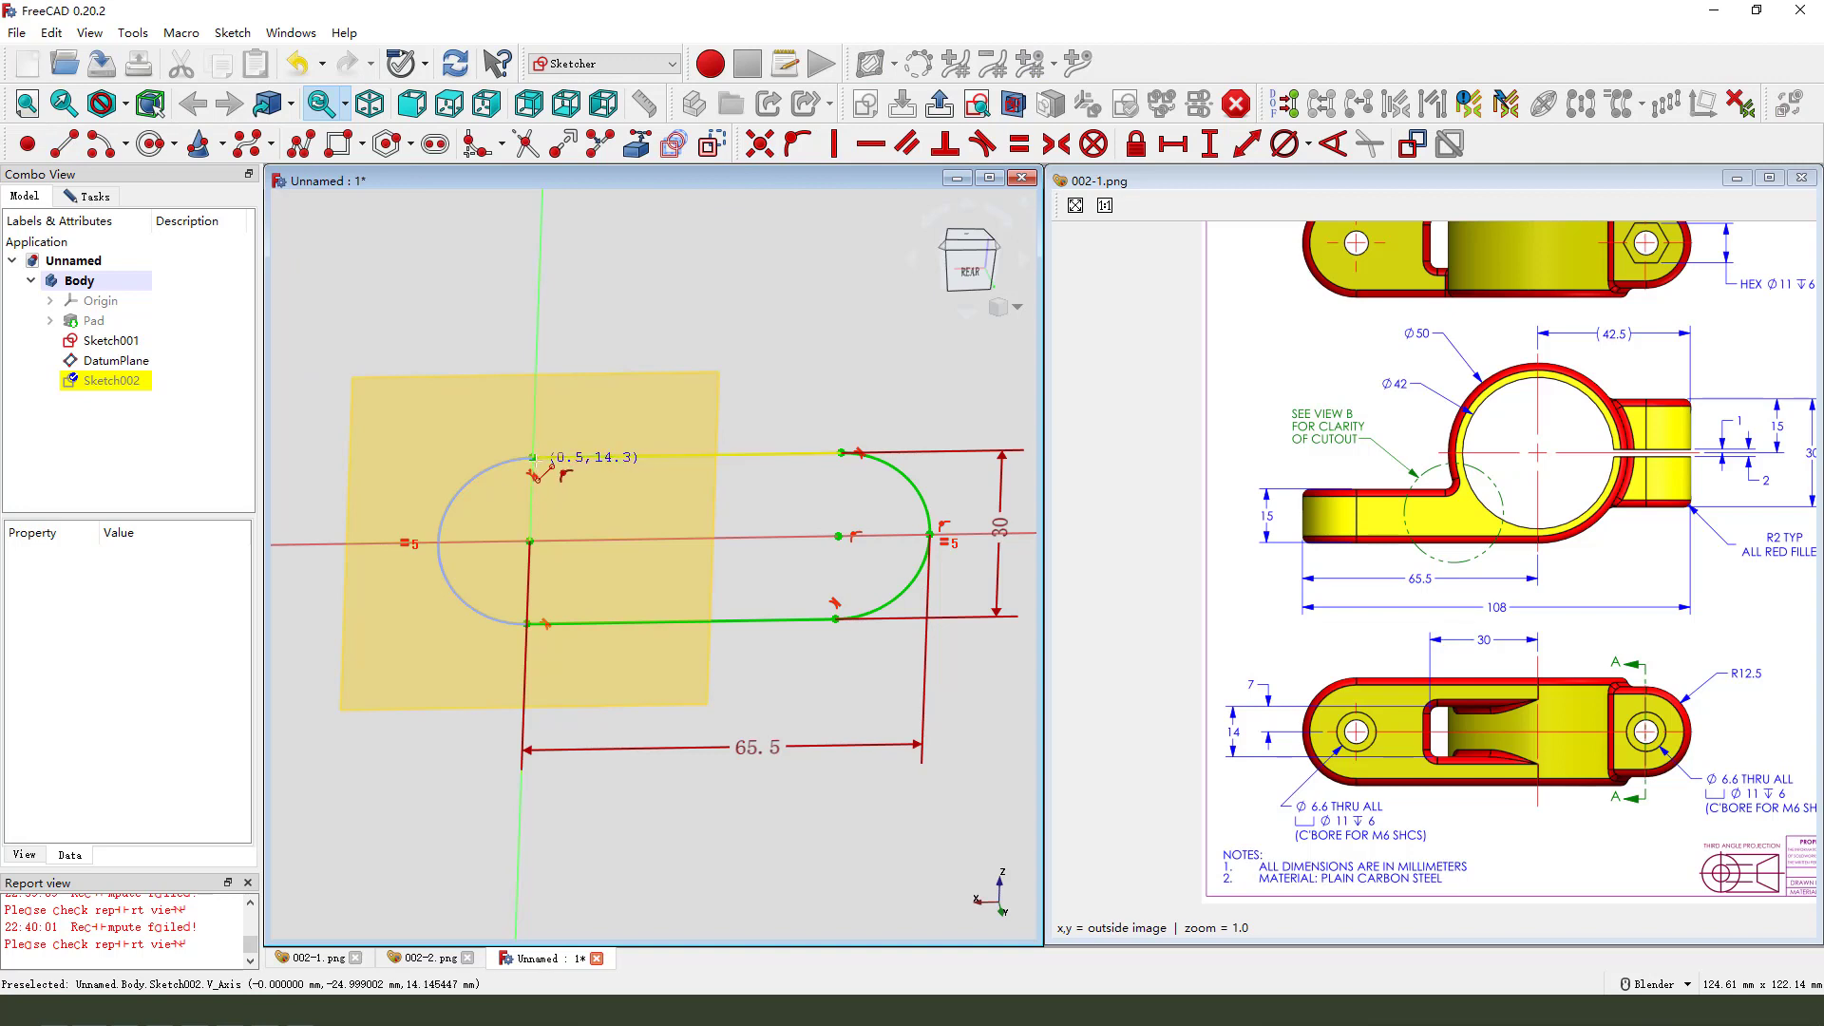
pyautogui.click(532, 458)
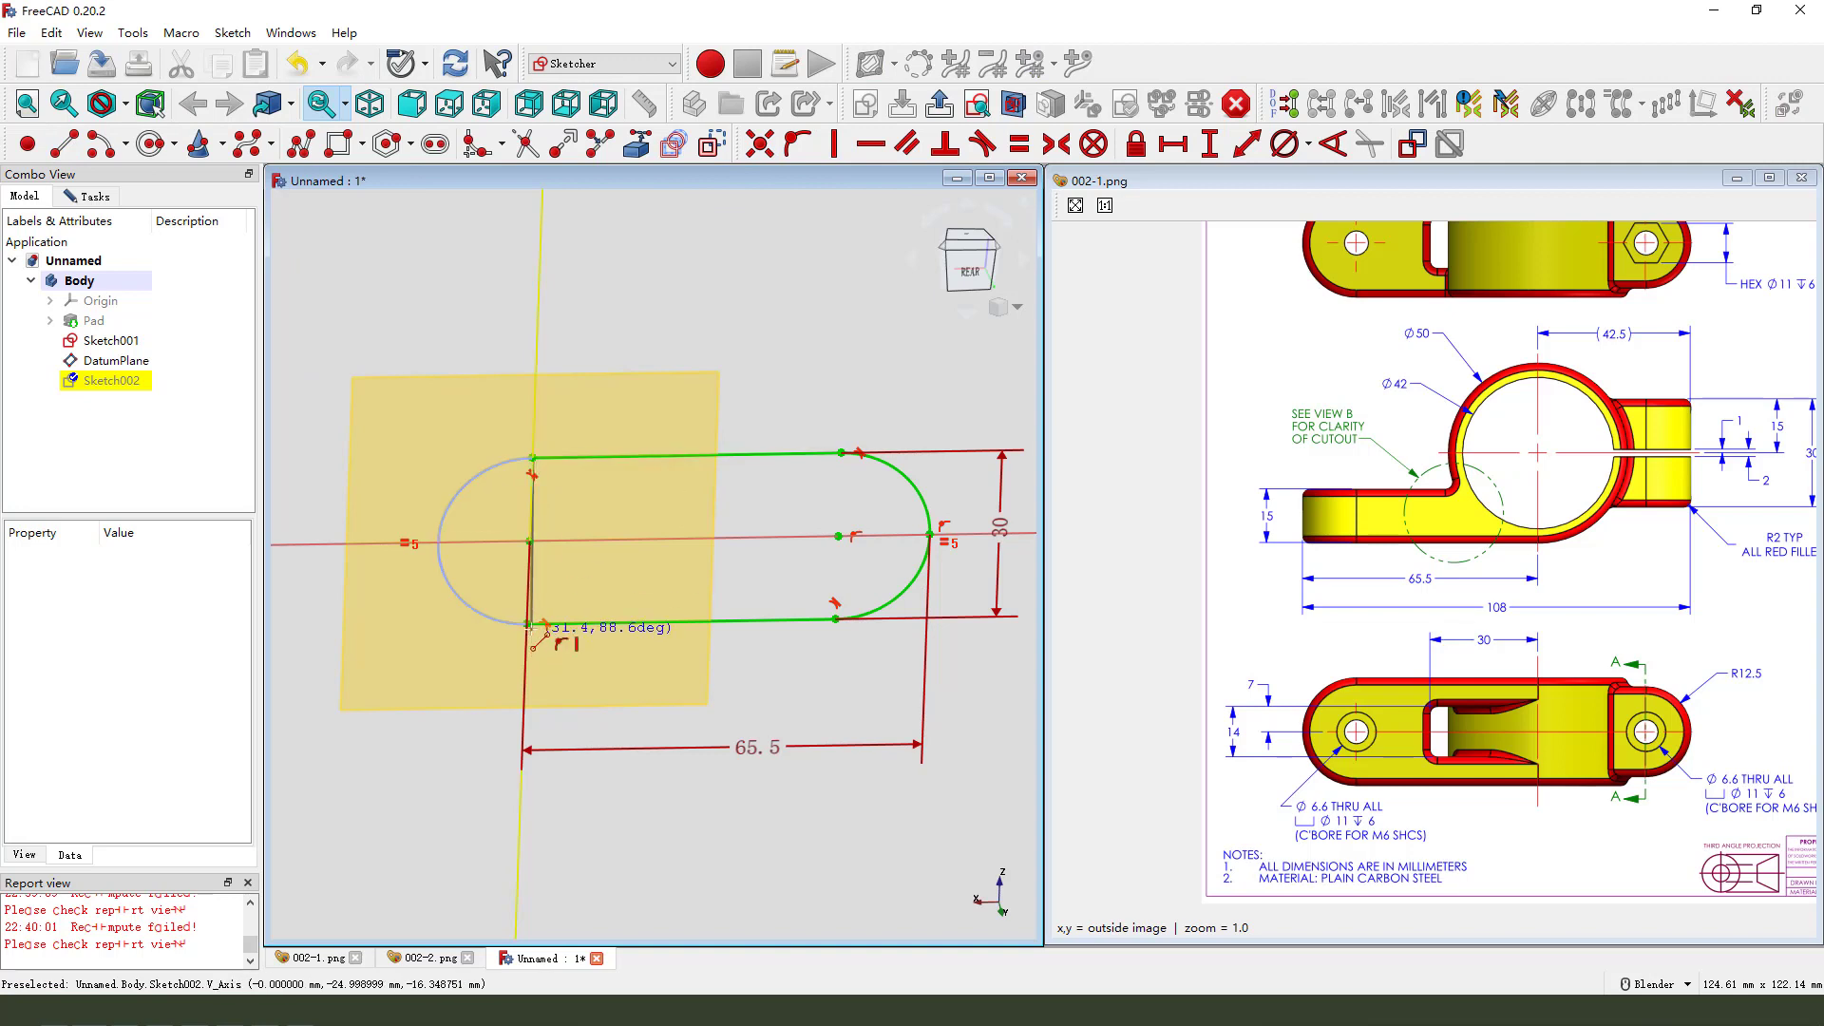
pyautogui.rightClick(601, 667)
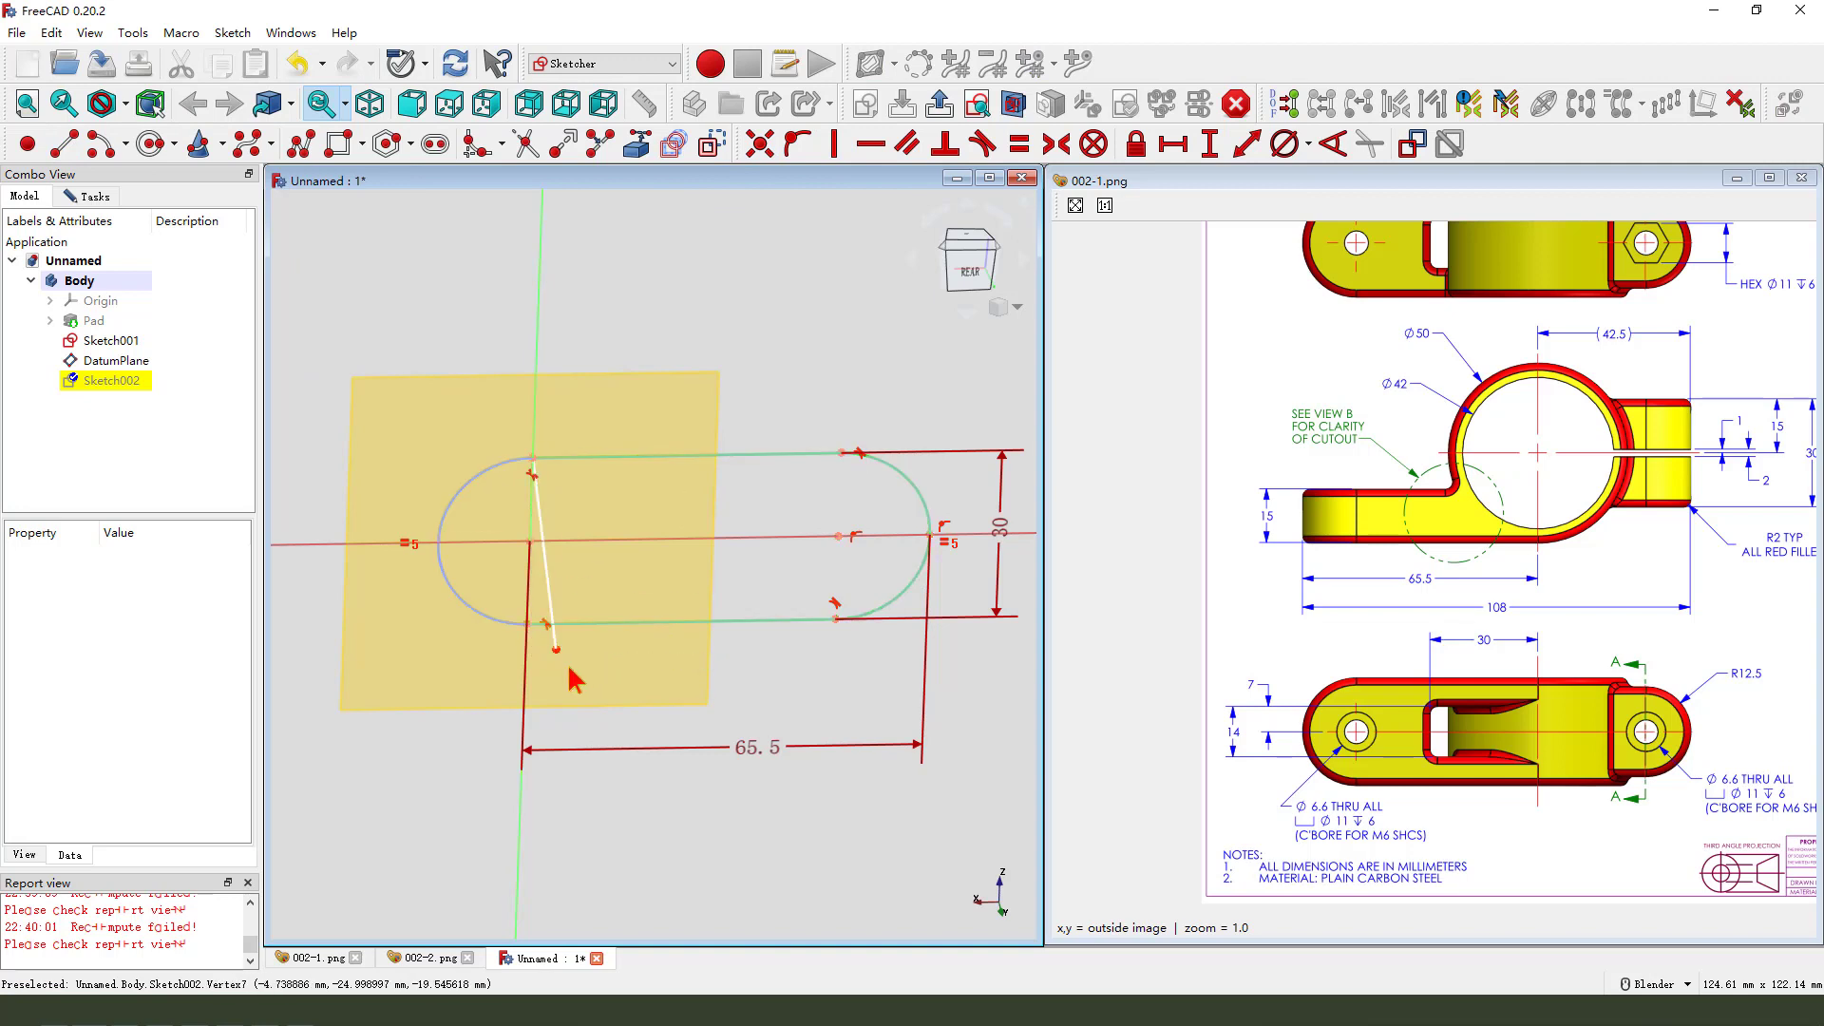
pyautogui.scroll(2, 570, 666)
pyautogui.click(550, 639)
pyautogui.click(508, 604)
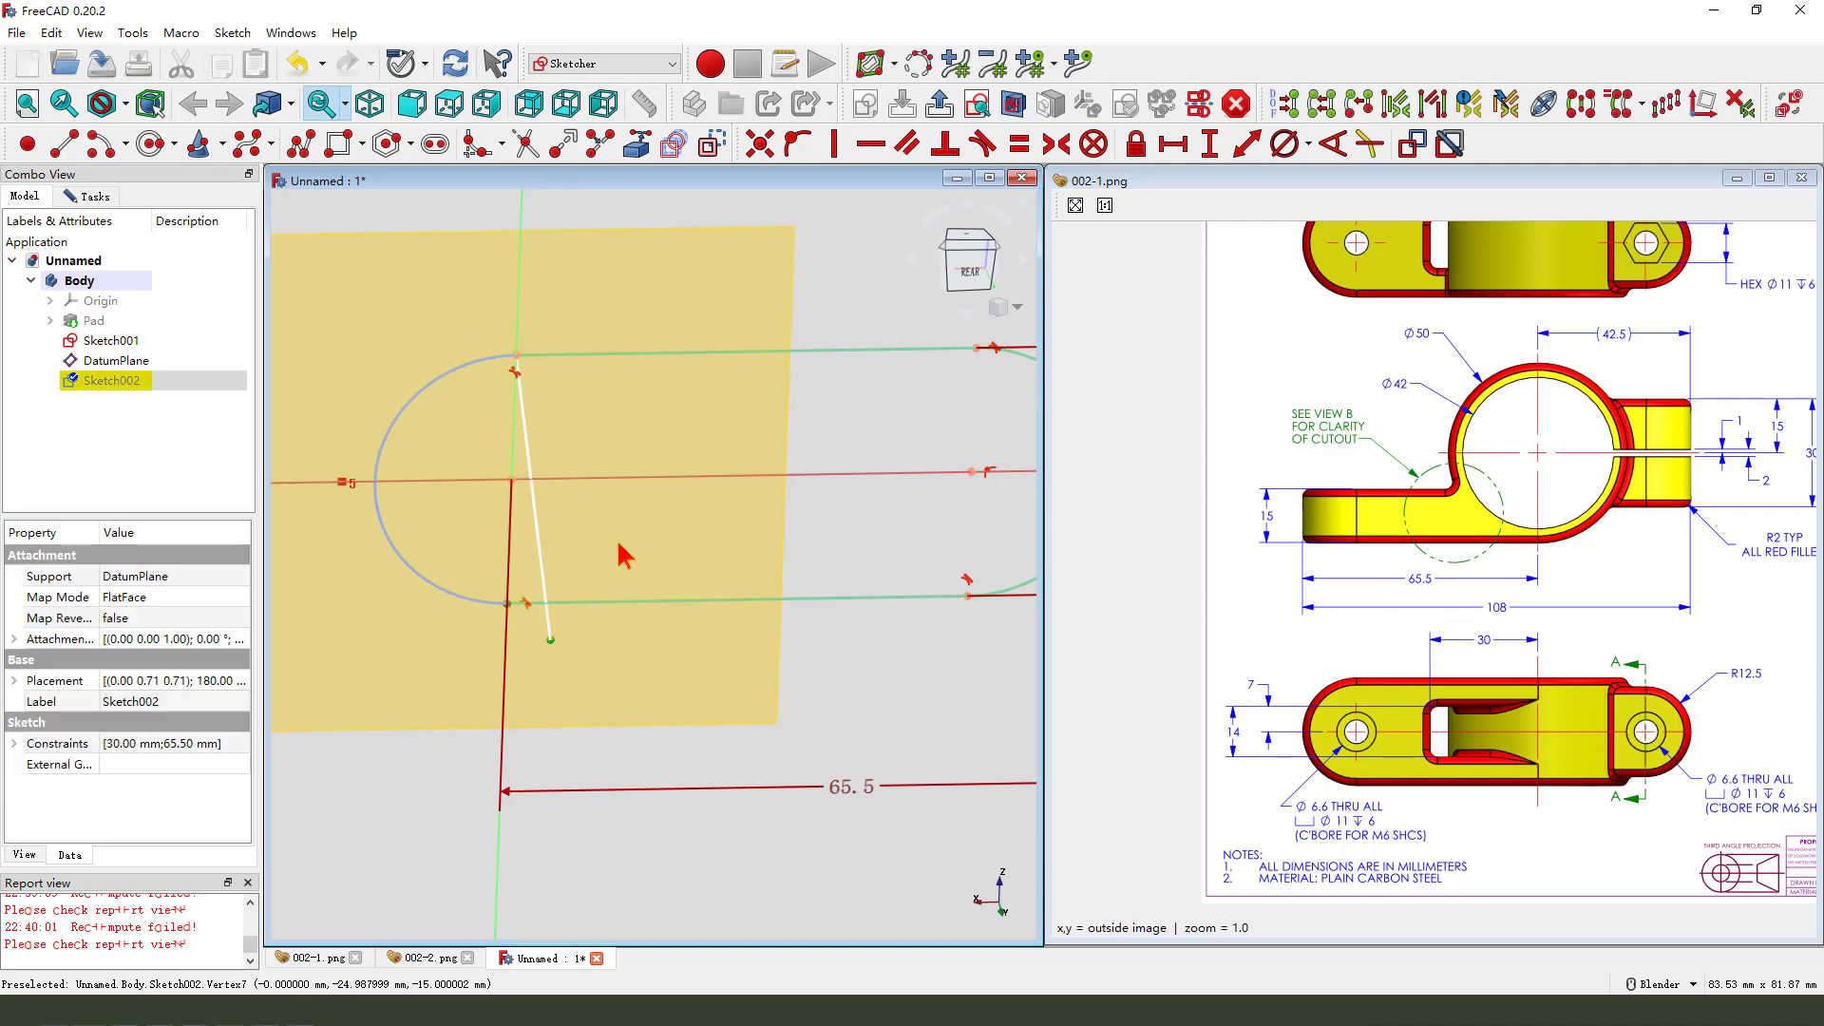
pyautogui.click(758, 144)
pyautogui.scroll(-4, 560, 579)
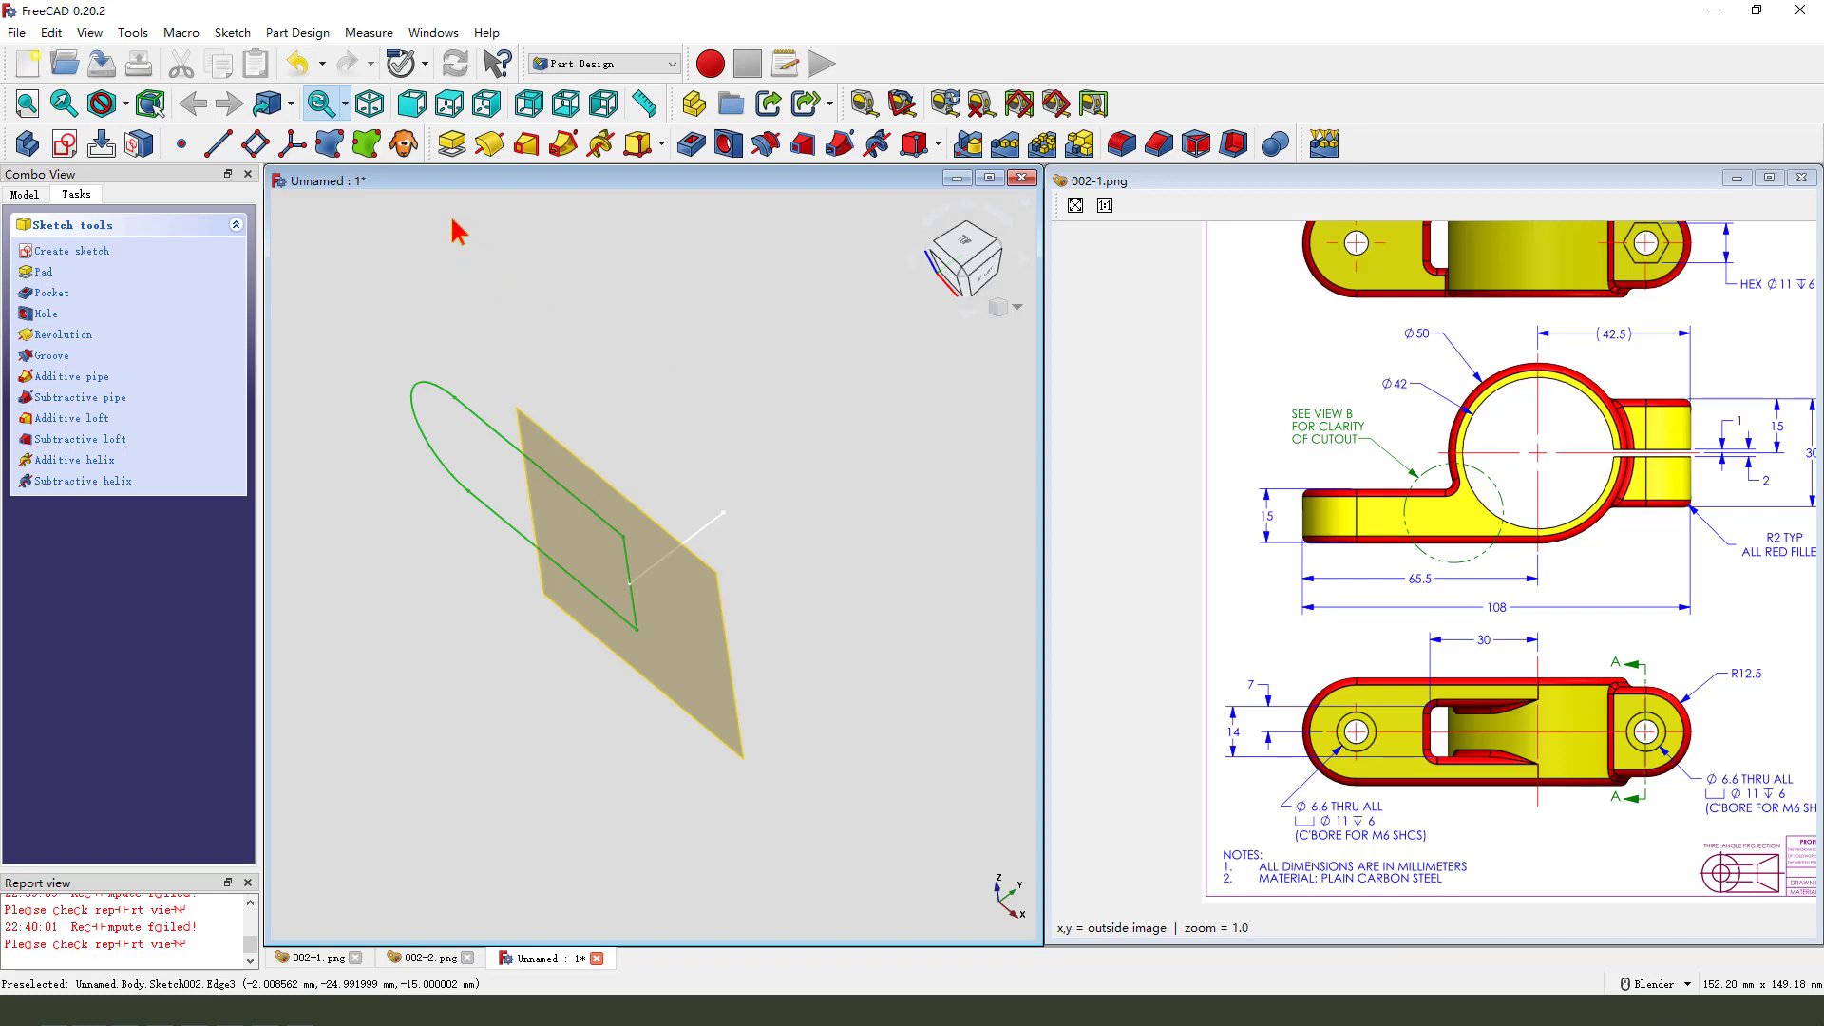
# Pad the closed arm profile 15 mm along the sketch normal towards the cylinder
pyautogui.click(451, 144)
pyautogui.moveTo(436, 562)
pyautogui.mouseDown(button='middle')
pyautogui.moveTo(465, 512)
pyautogui.moveTo(447, 519)
pyautogui.mouseUp(button='middle')
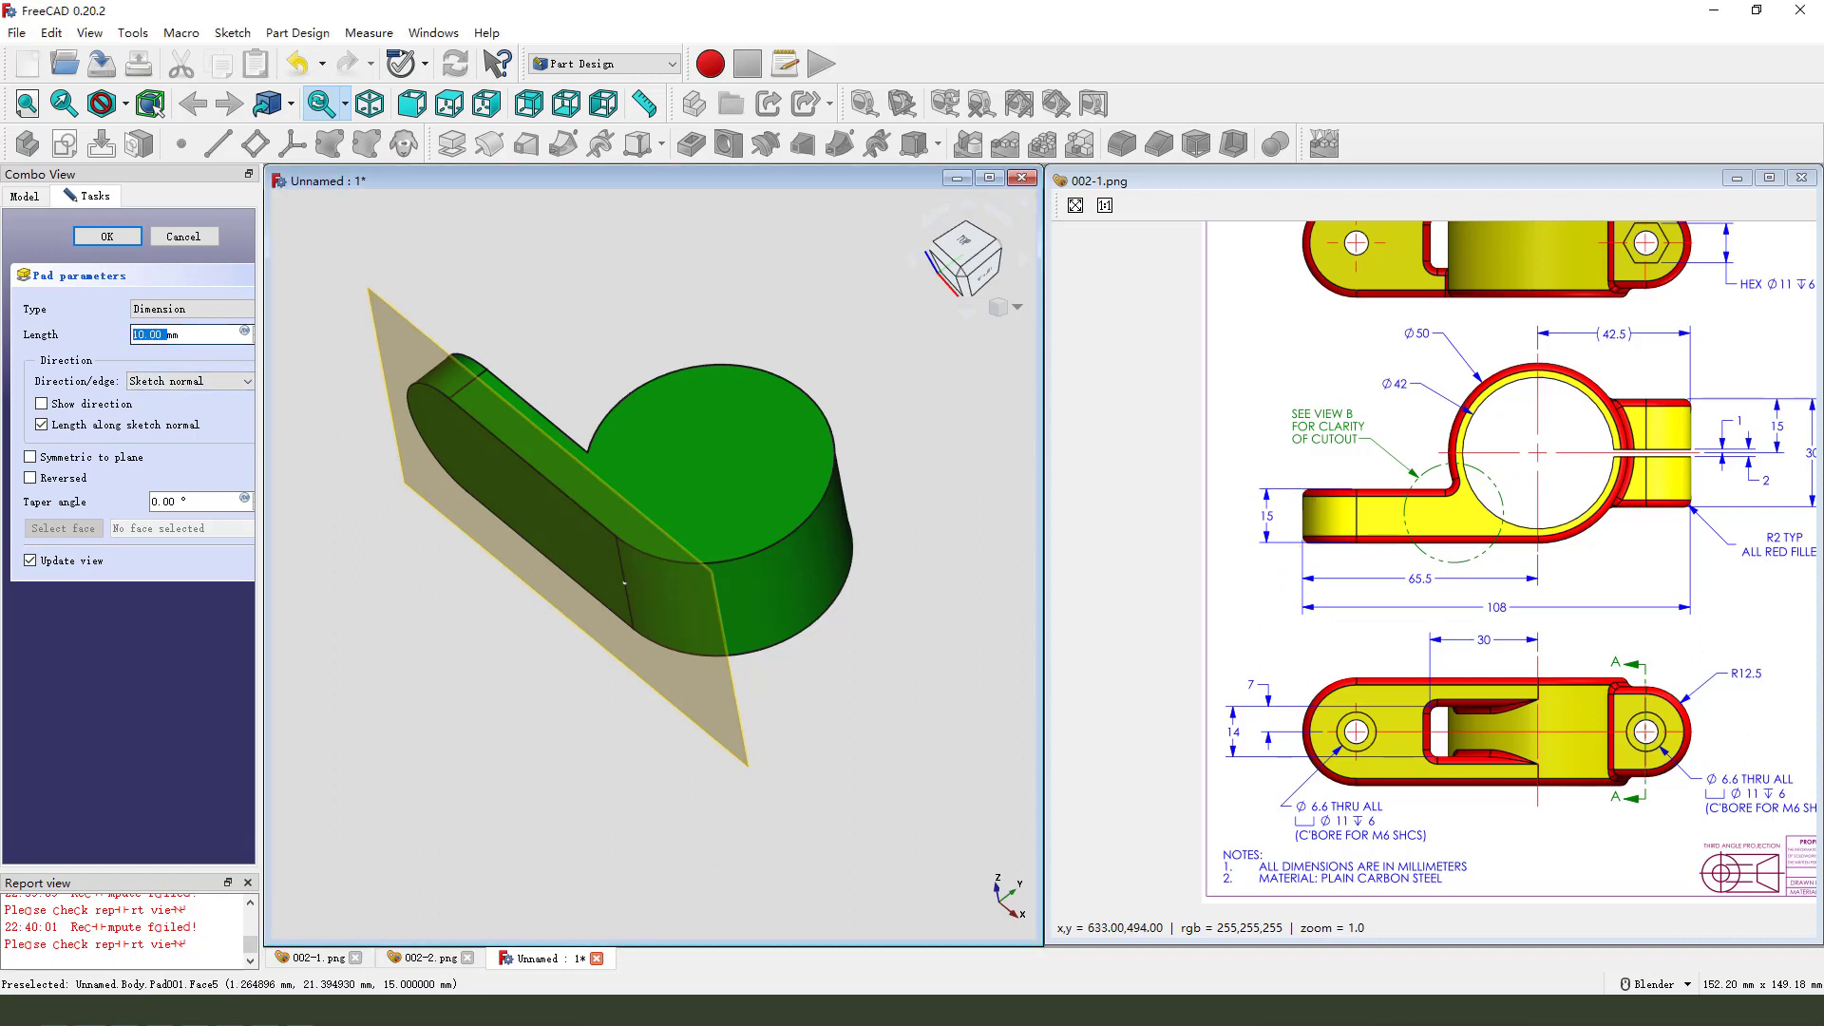
pyautogui.write('15')
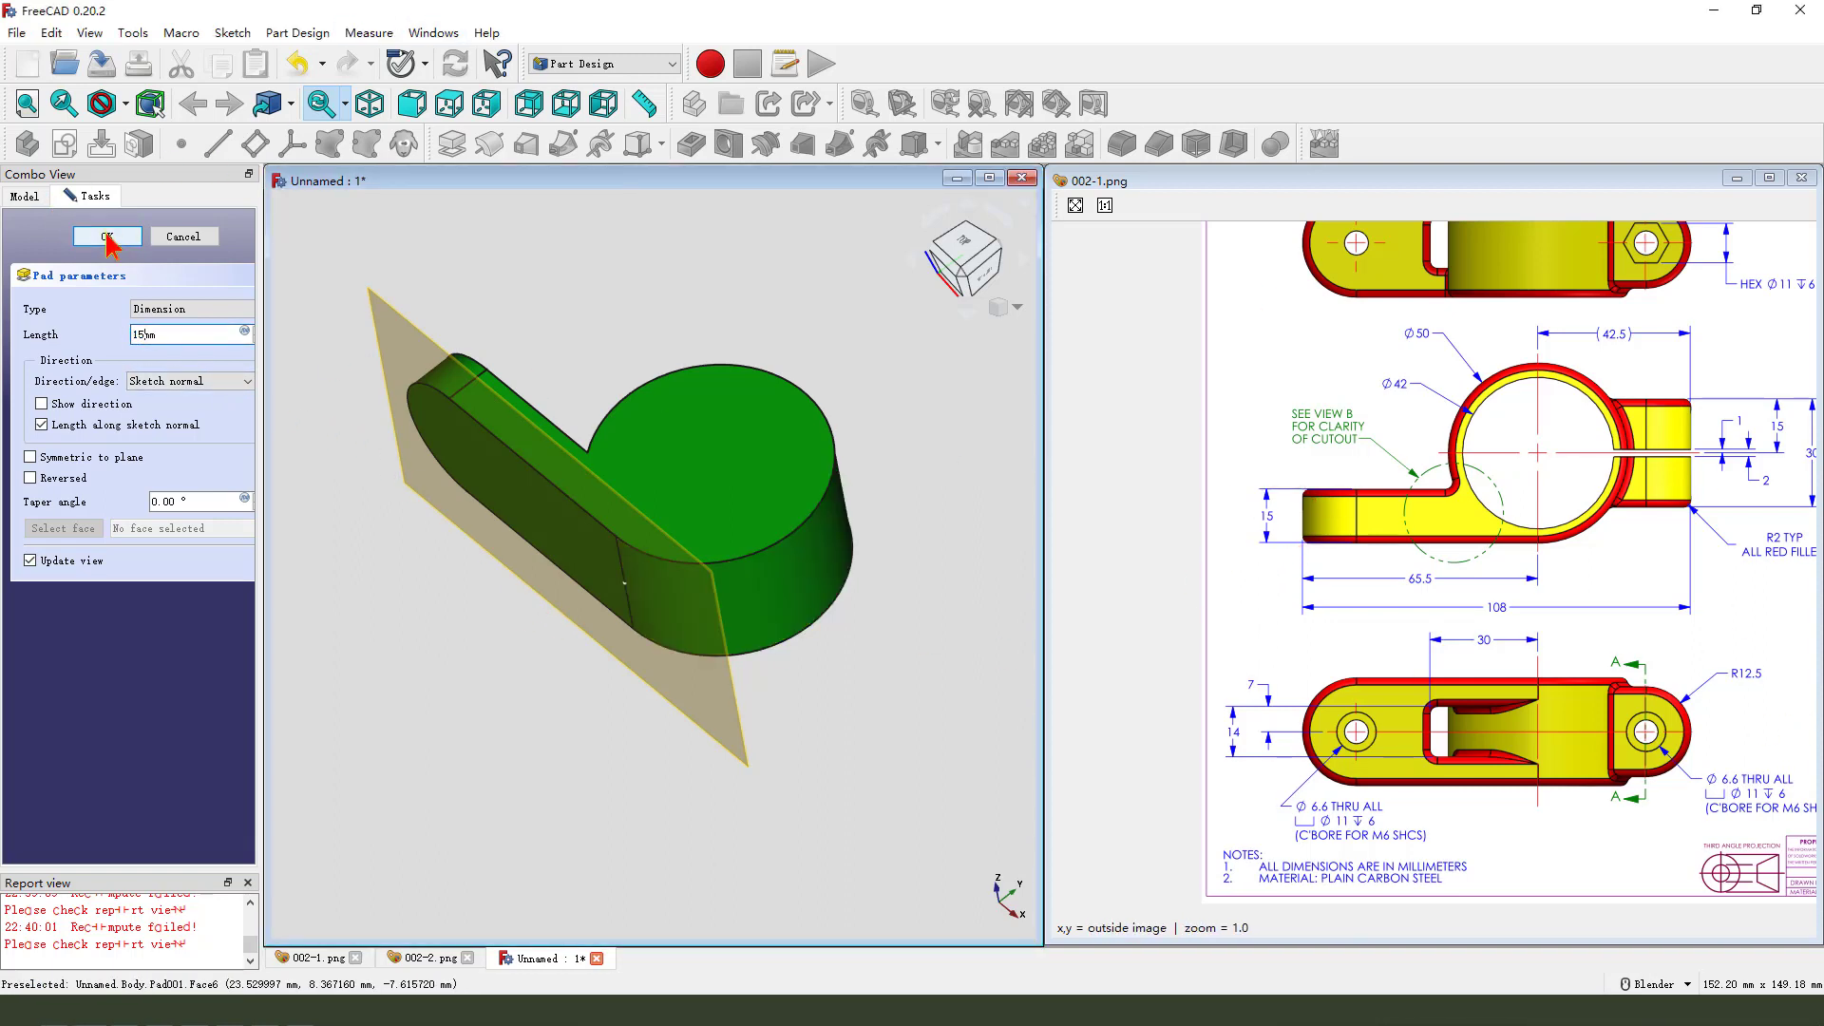
pyautogui.click(106, 237)
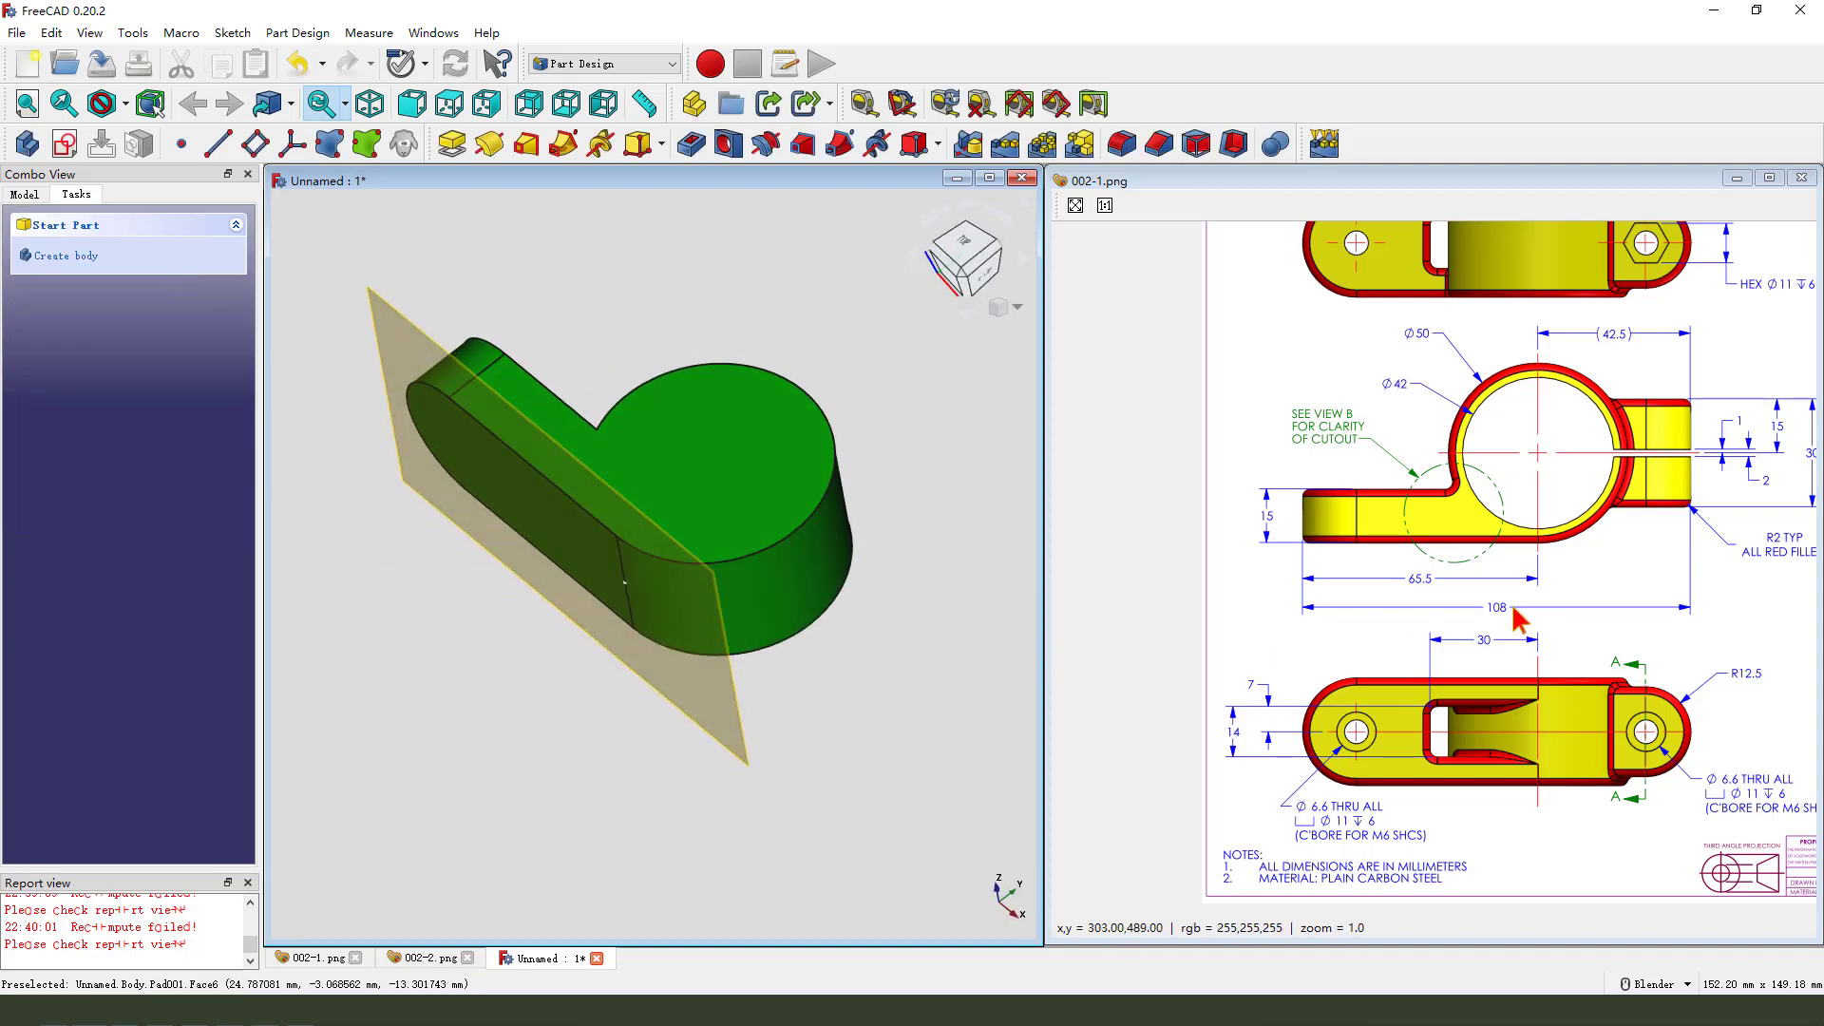
# Set the angle of the 25 mm reference line in Sketch001 to 135° and close the sketch
pyautogui.moveTo(664, 550); pyautogui.dragTo(883, 696, button='middle')
pyautogui.scroll(1, 670, 407)
pyautogui.moveTo(668, 504)
pyautogui.mouseDown(button='middle')
pyautogui.moveTo(665, 469)
pyautogui.moveTo(673, 530)
pyautogui.mouseUp(button='middle')
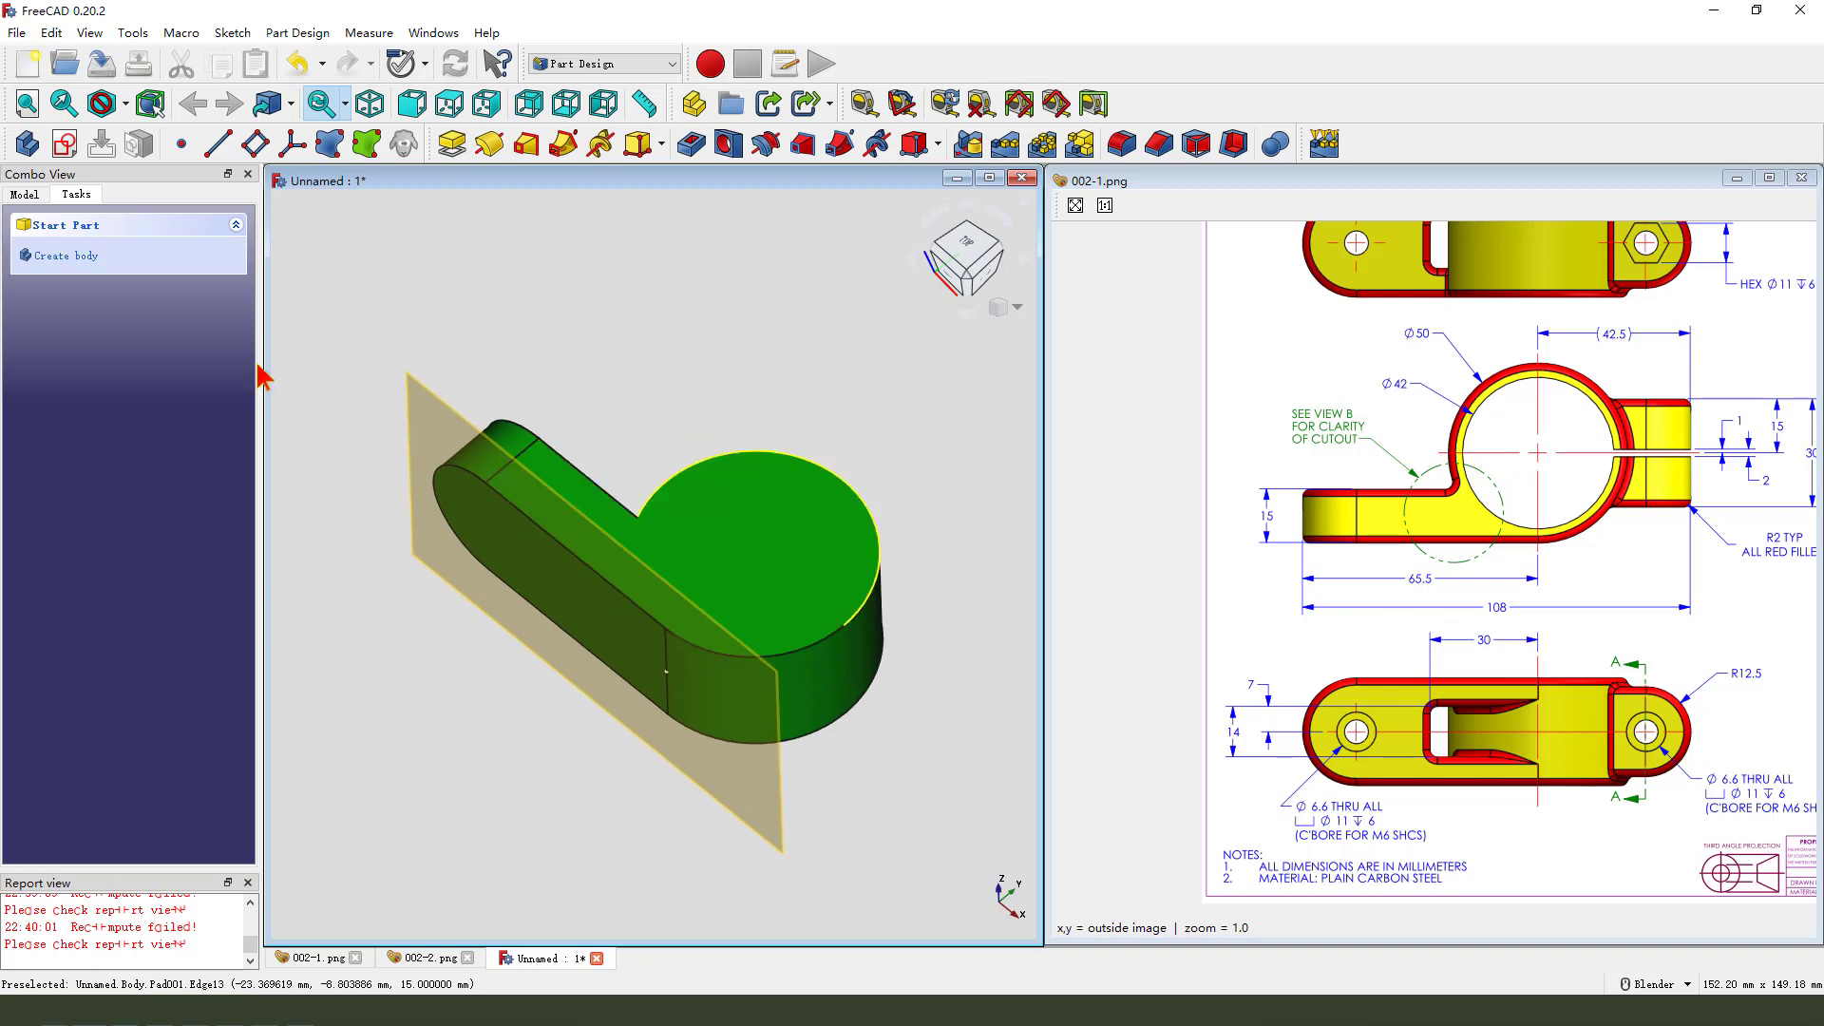
pyautogui.click(21, 195)
pyautogui.moveTo(480, 520); pyautogui.dragTo(631, 570, button='middle')
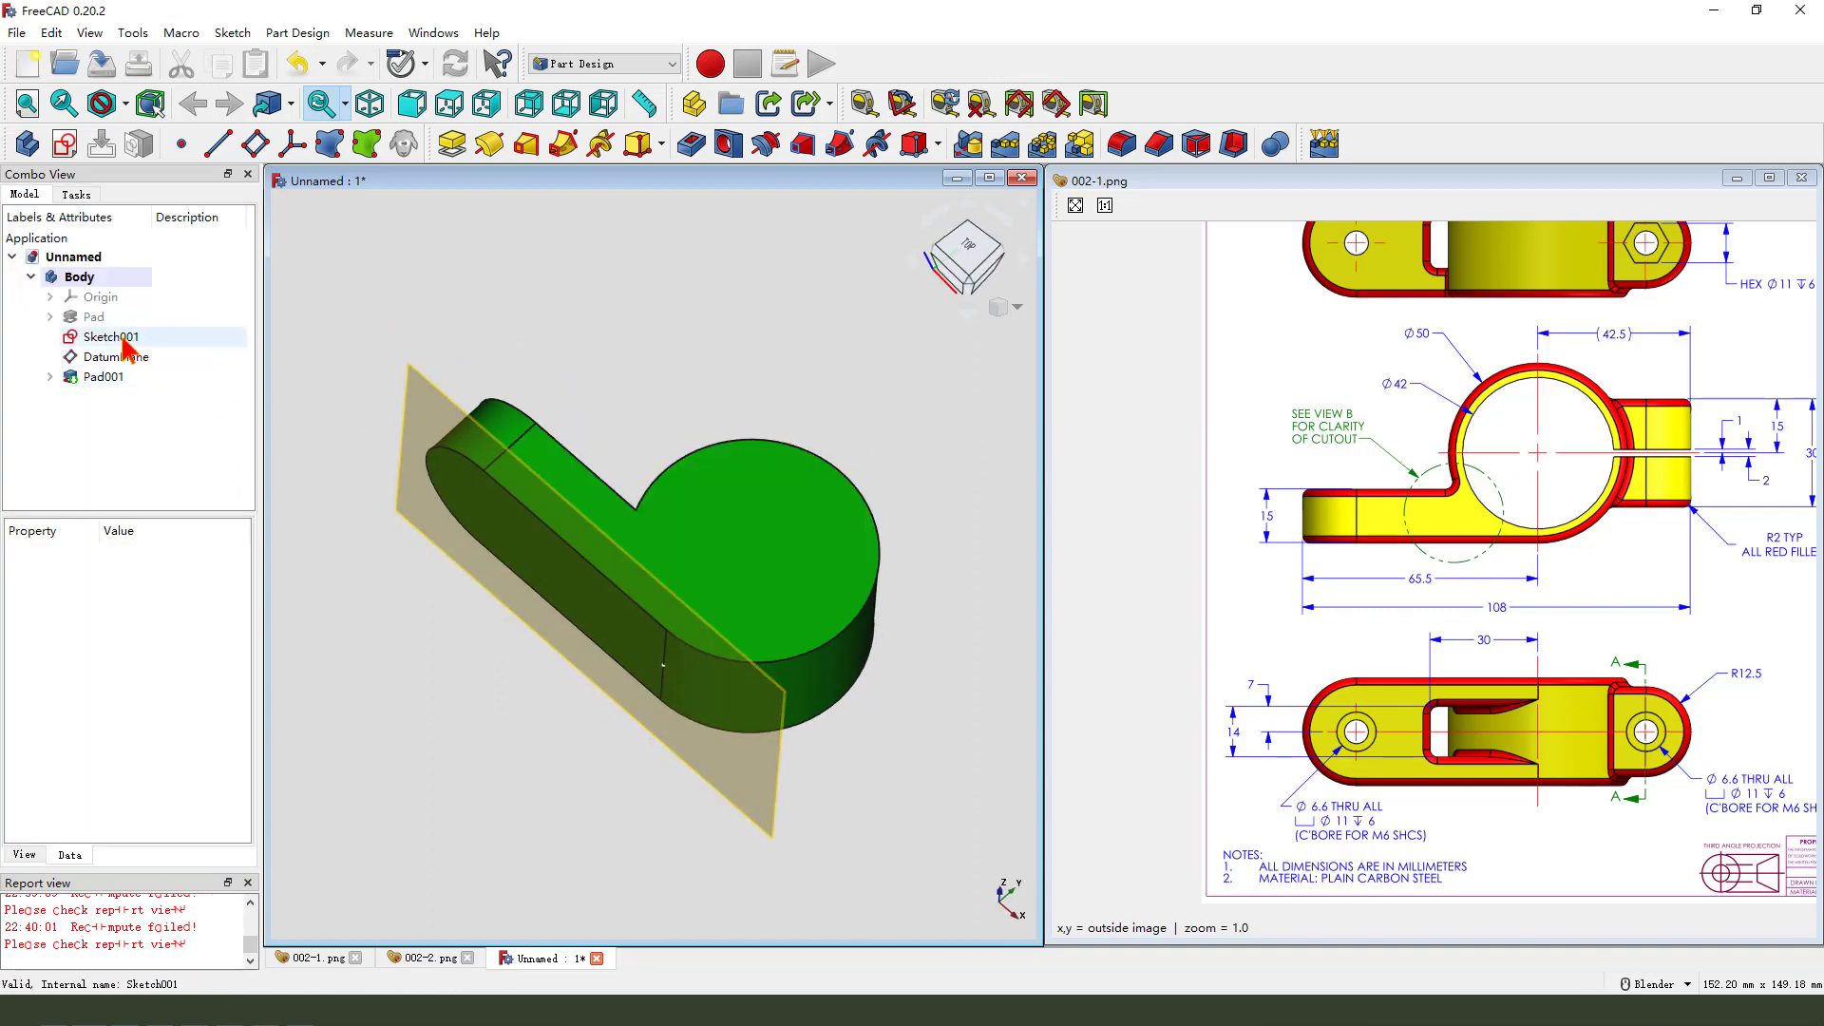
pyautogui.doubleClick(122, 338)
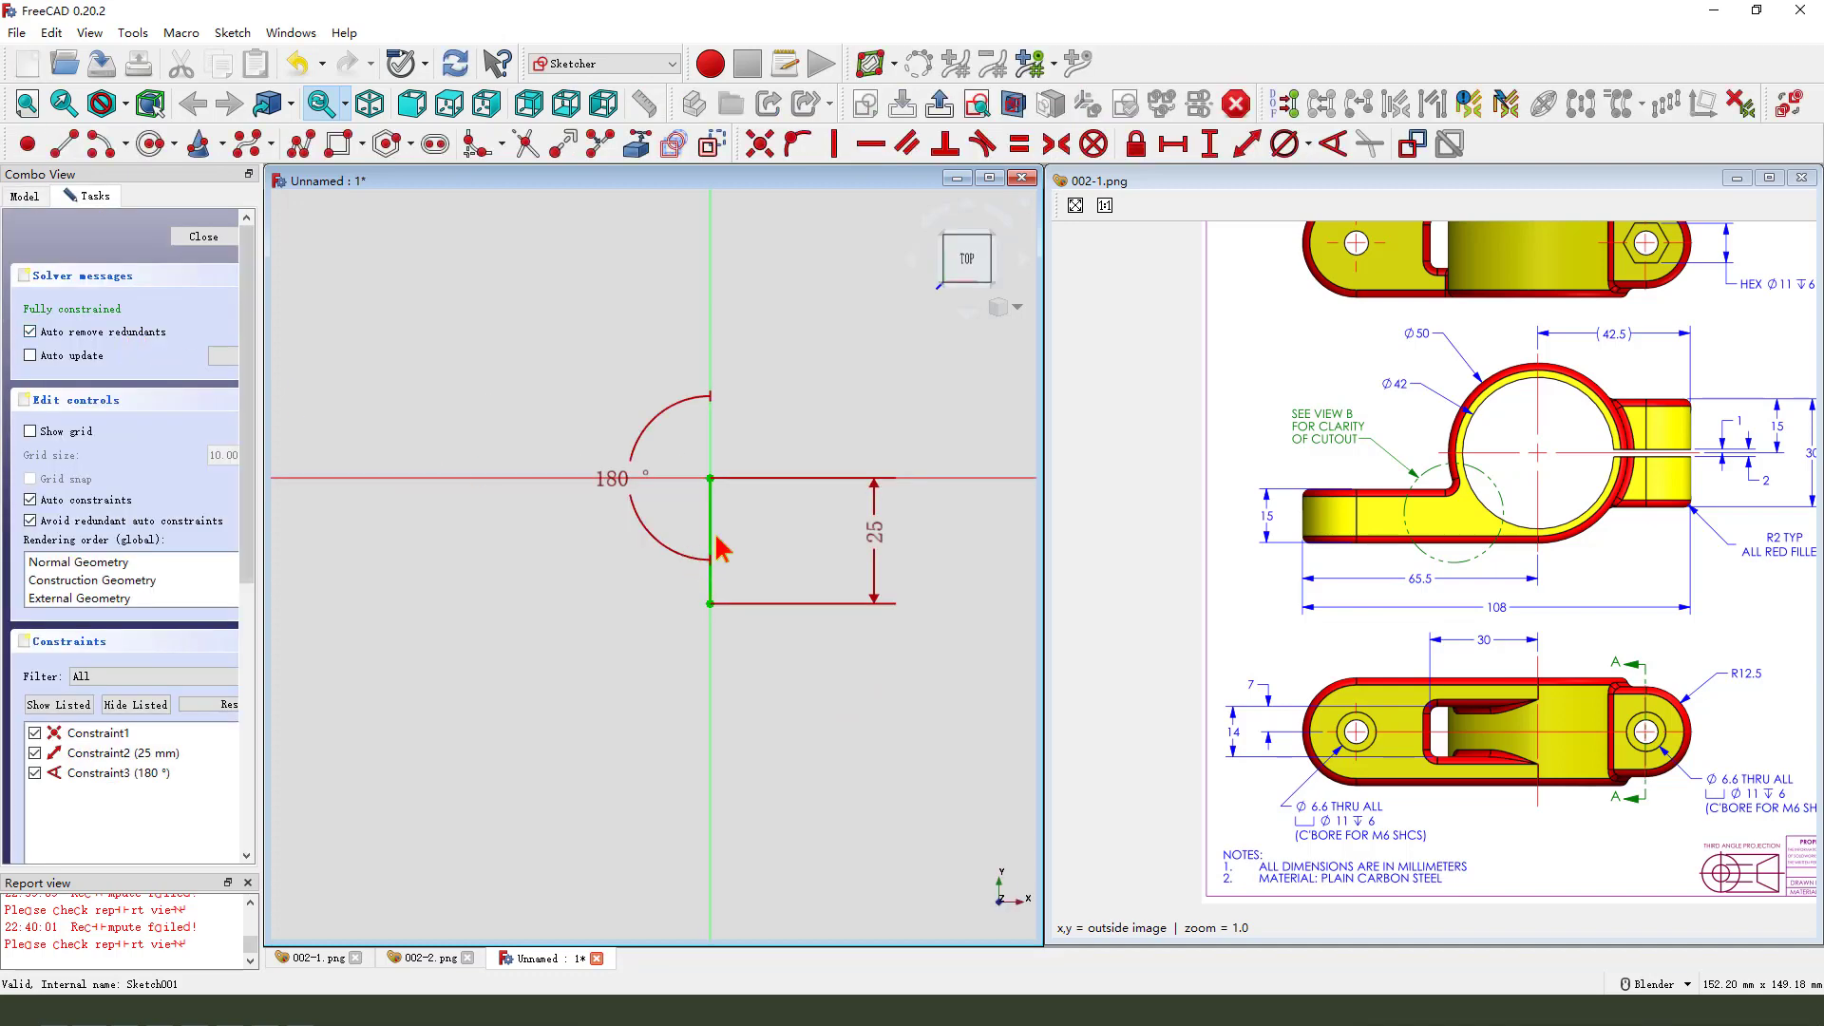
pyautogui.doubleClick(631, 499)
pyautogui.write('135')
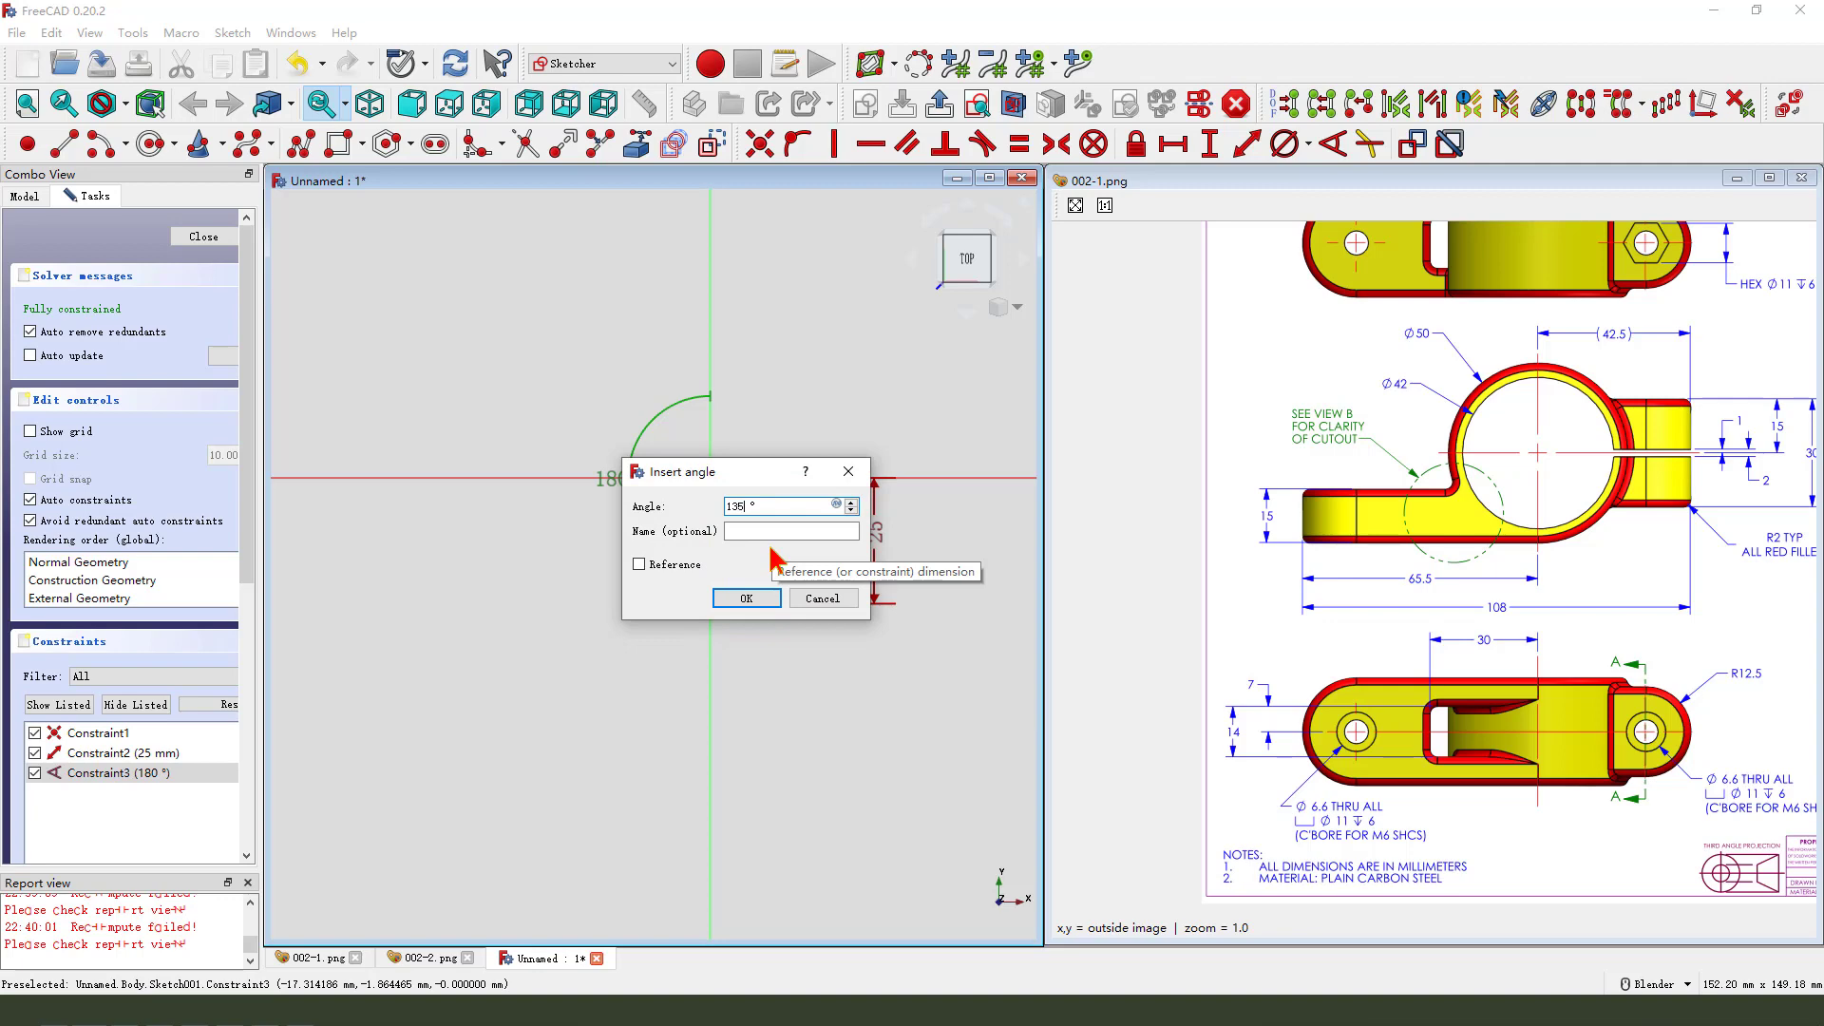
pyautogui.press('Return')
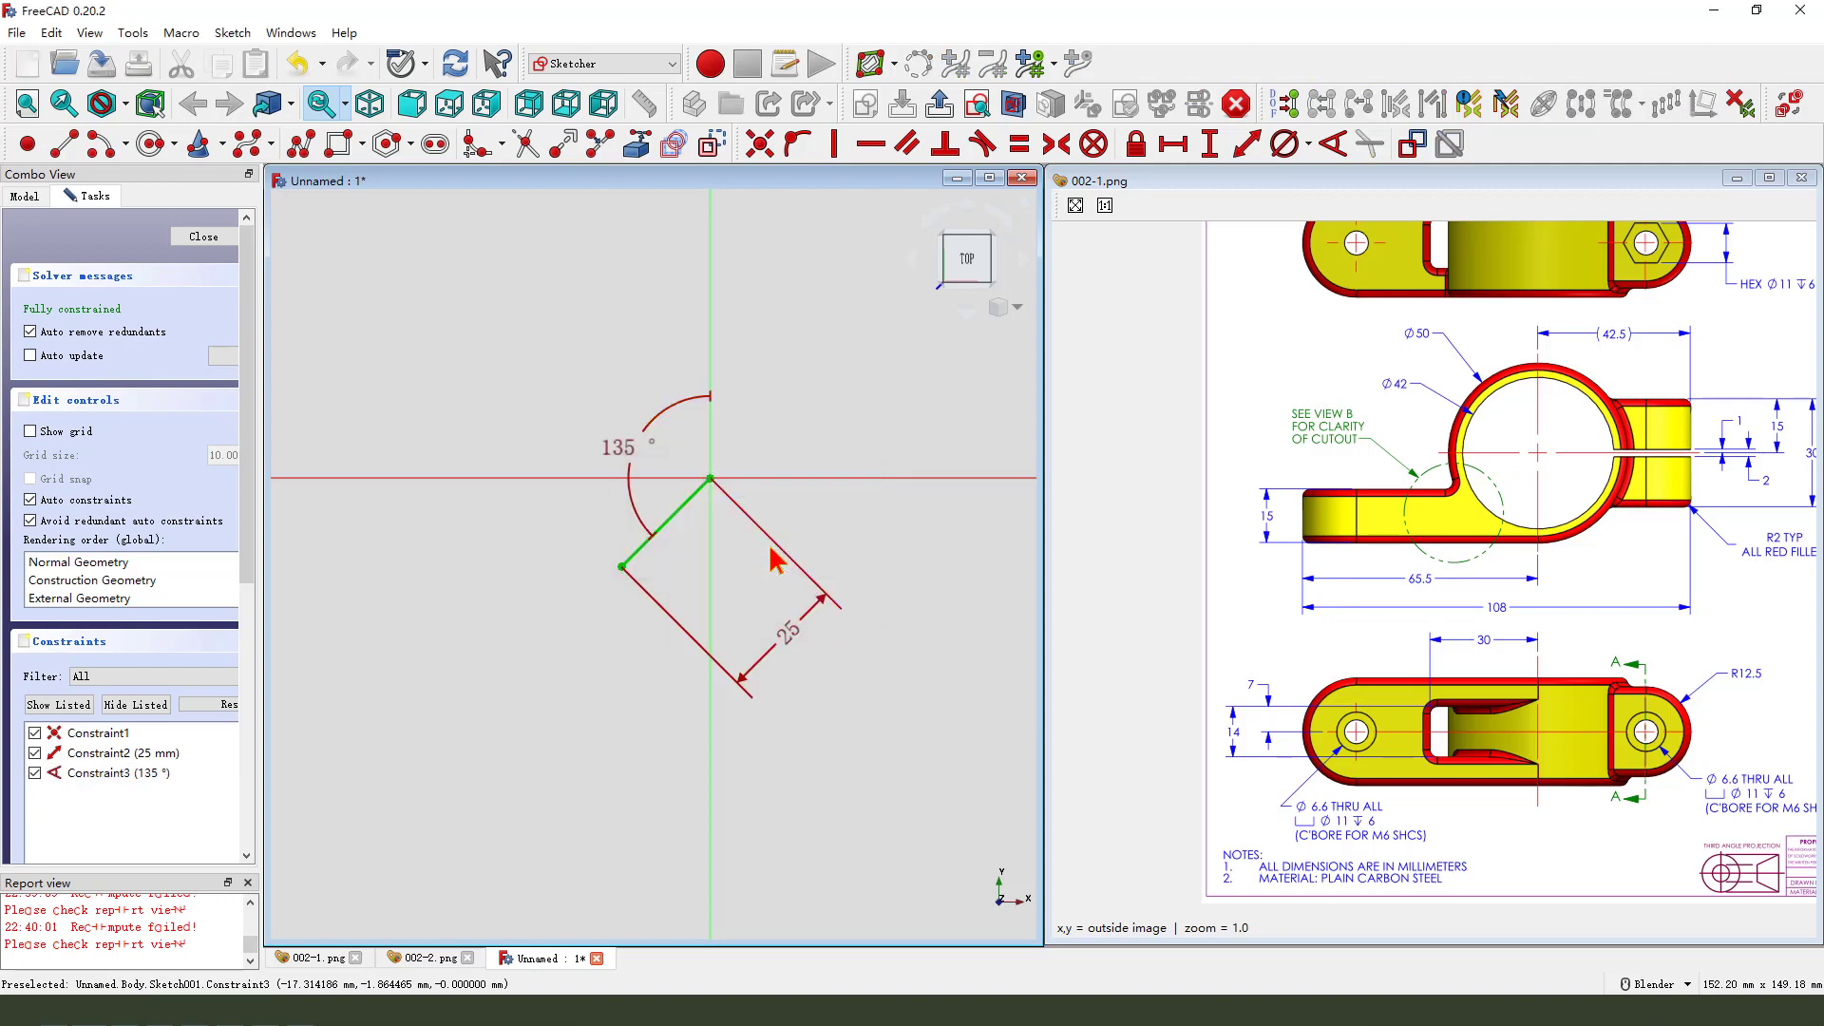
pyautogui.click(187, 243)
# Check the rotated arm, reopen Sketch001, set the reference line's angle to 180° and close the sketch
pyautogui.moveTo(697, 549)
pyautogui.mouseDown(button='middle')
pyautogui.moveTo(773, 595)
pyautogui.moveTo(716, 757)
pyautogui.moveTo(663, 700)
pyautogui.mouseUp(button='middle')
pyautogui.click(858, 760)
pyautogui.press('0')
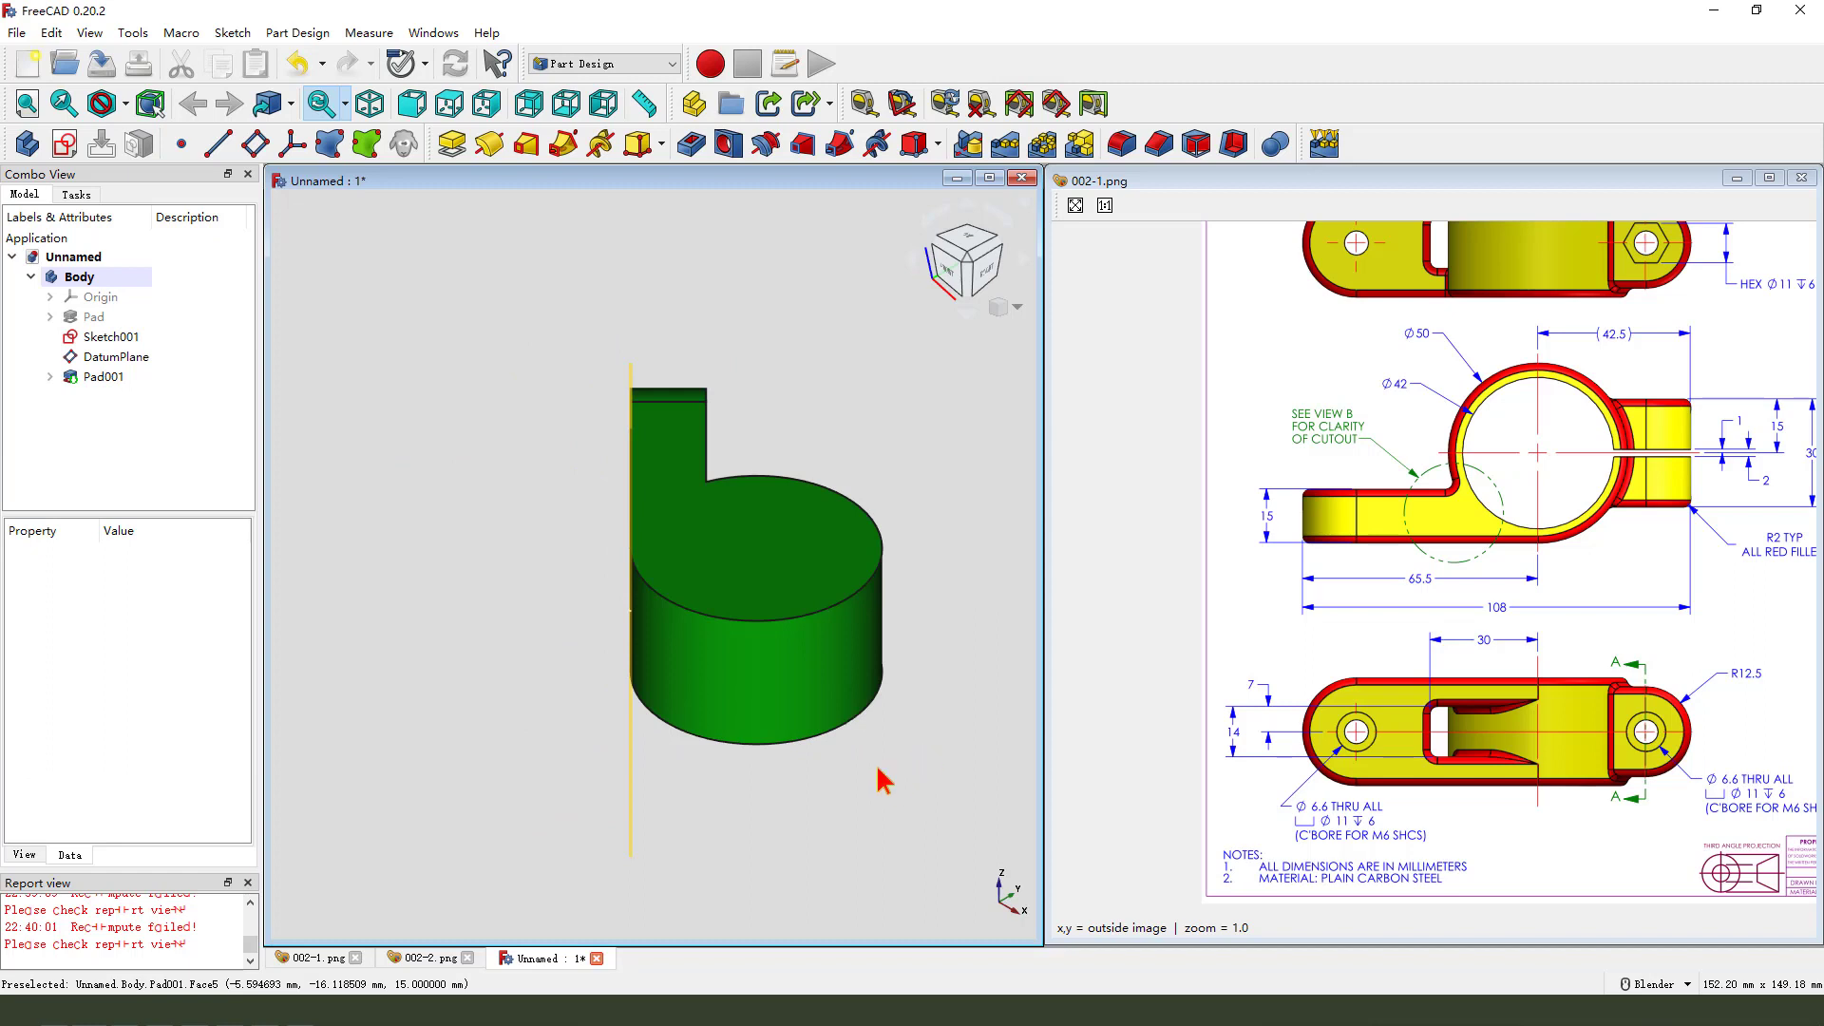
pyautogui.moveTo(882, 779)
pyautogui.mouseDown(button='middle')
pyautogui.moveTo(826, 693)
pyautogui.moveTo(794, 859)
pyautogui.moveTo(713, 757)
pyautogui.moveTo(851, 762)
pyautogui.mouseUp(button='middle')
pyautogui.press('0')
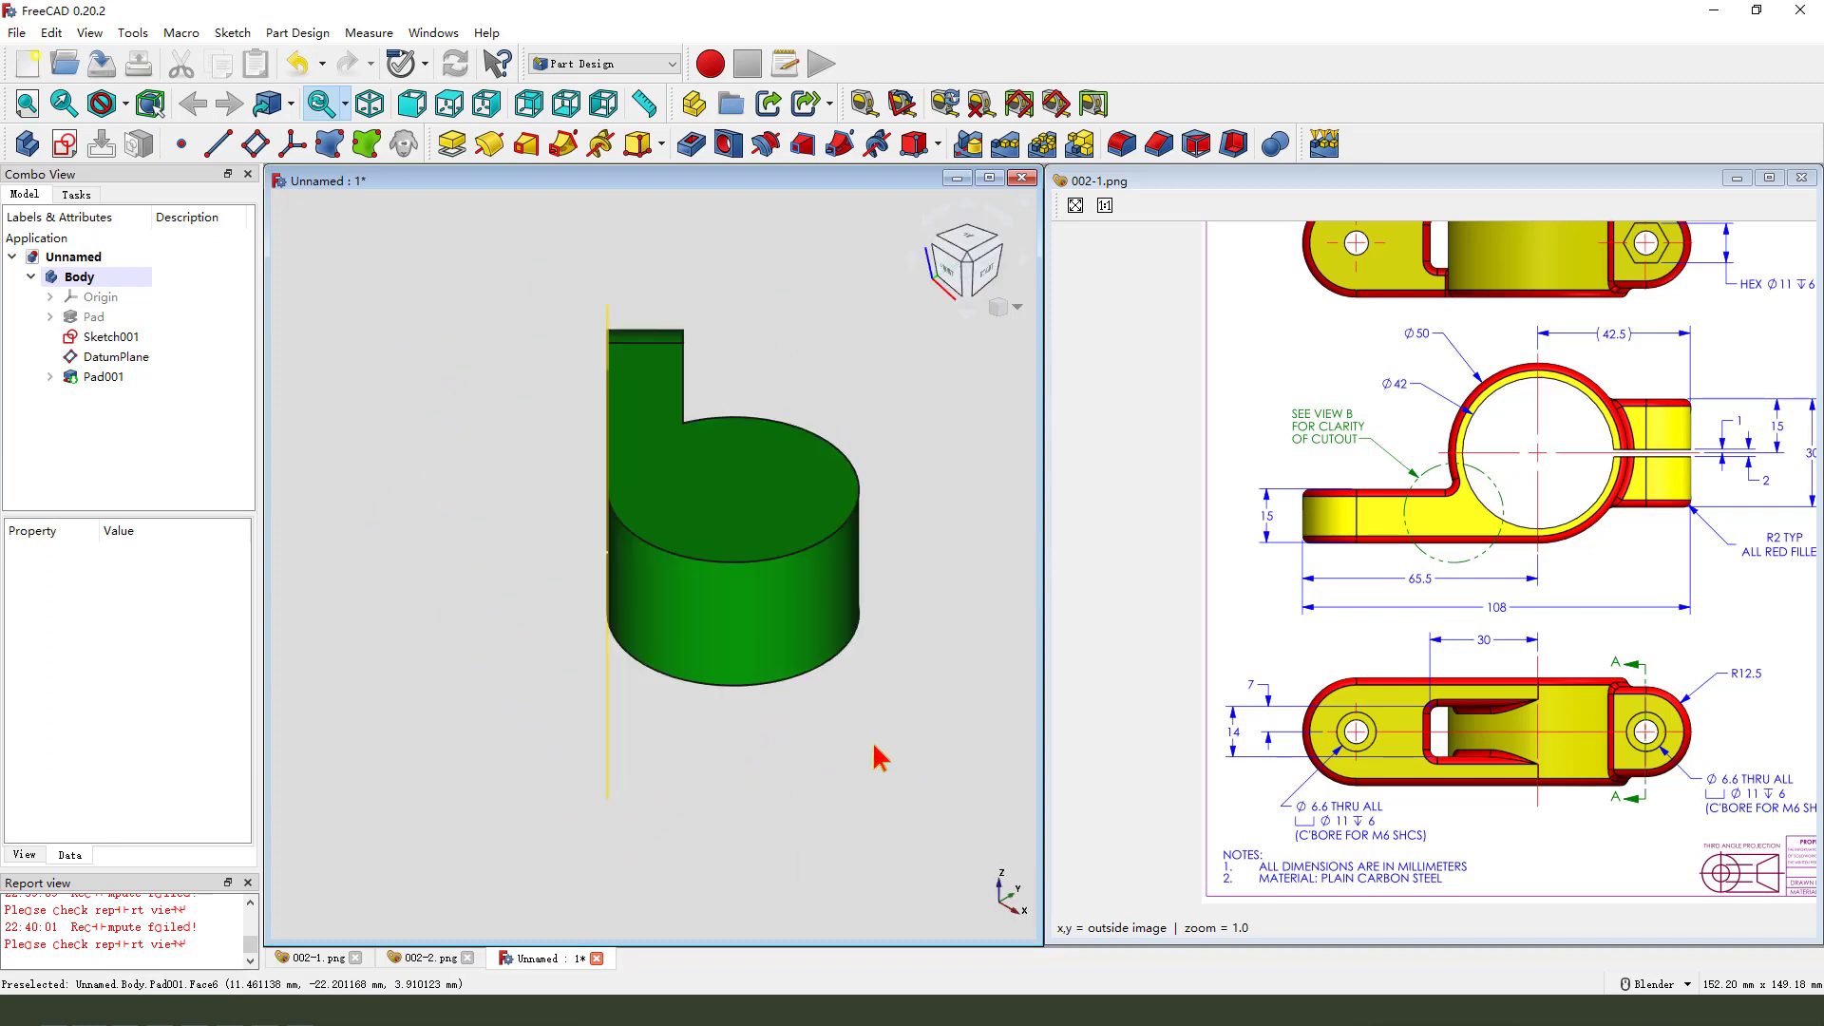
pyautogui.moveTo(583, 472); pyautogui.dragTo(627, 588, button='middle')
pyautogui.scroll(-2, 516, 535)
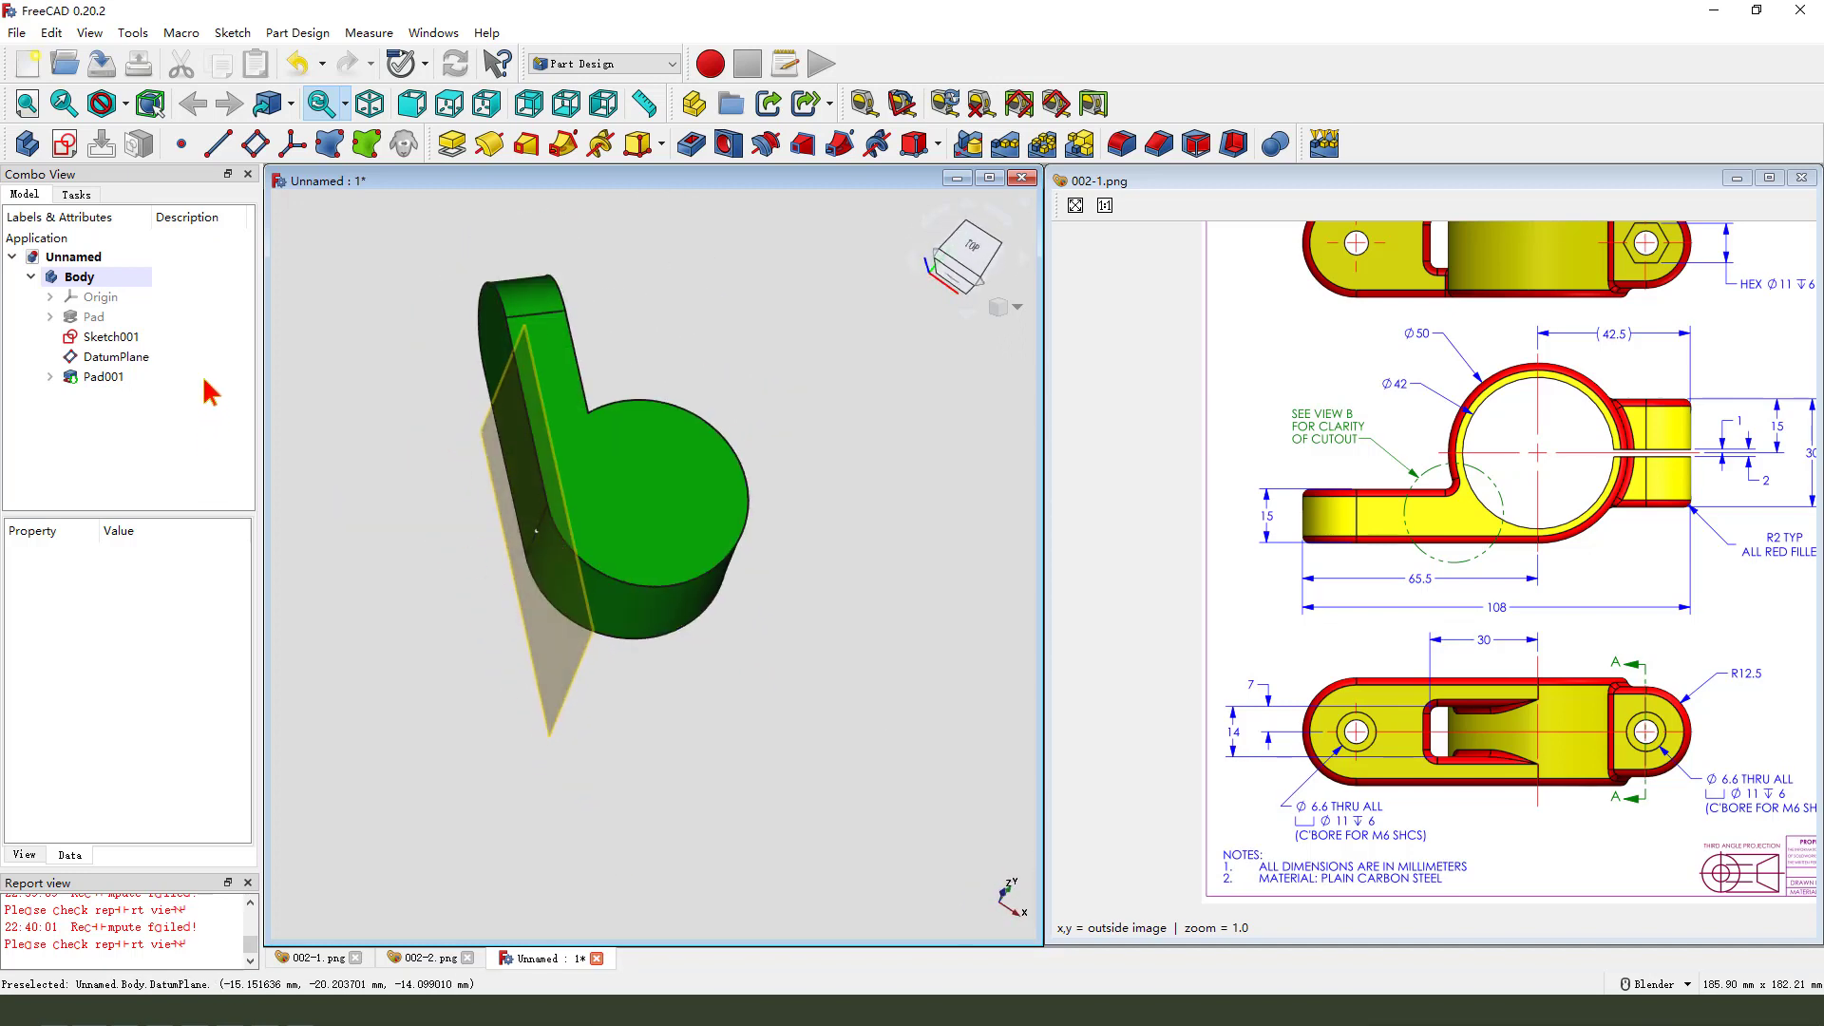
pyautogui.doubleClick(121, 336)
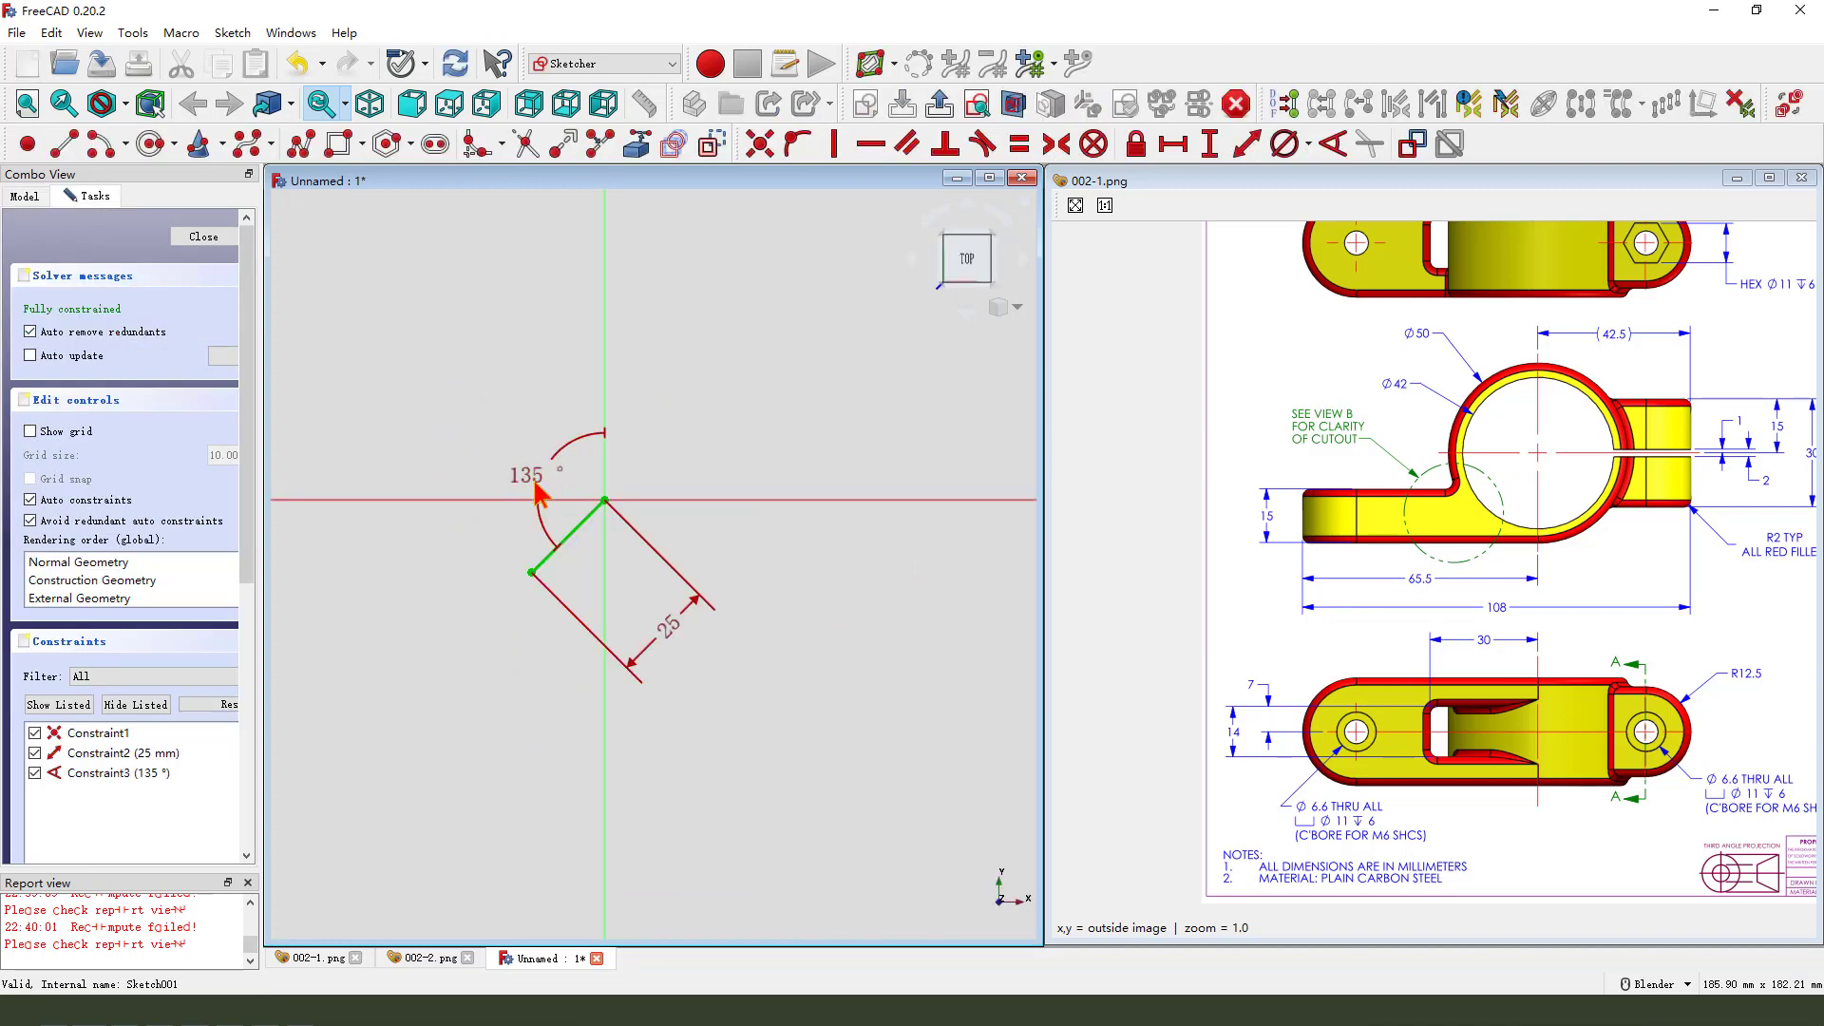
pyautogui.scroll(2, 536, 485)
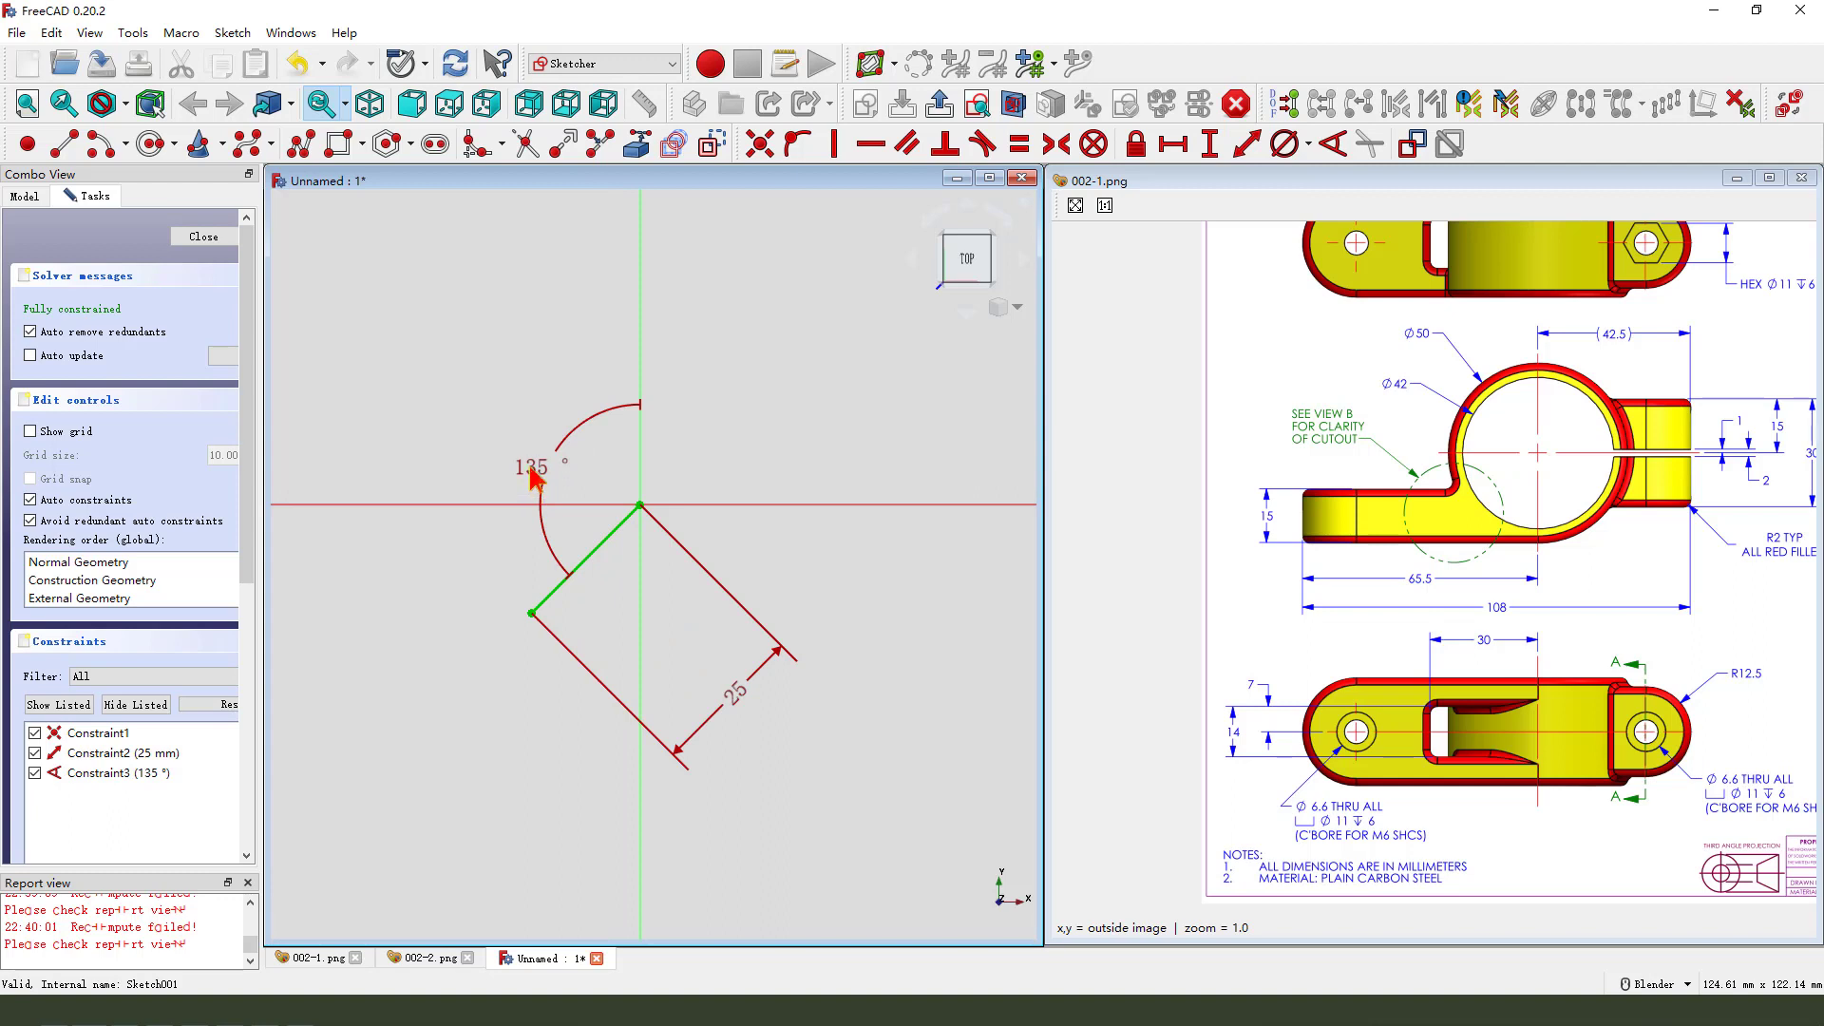
pyautogui.doubleClick(557, 472)
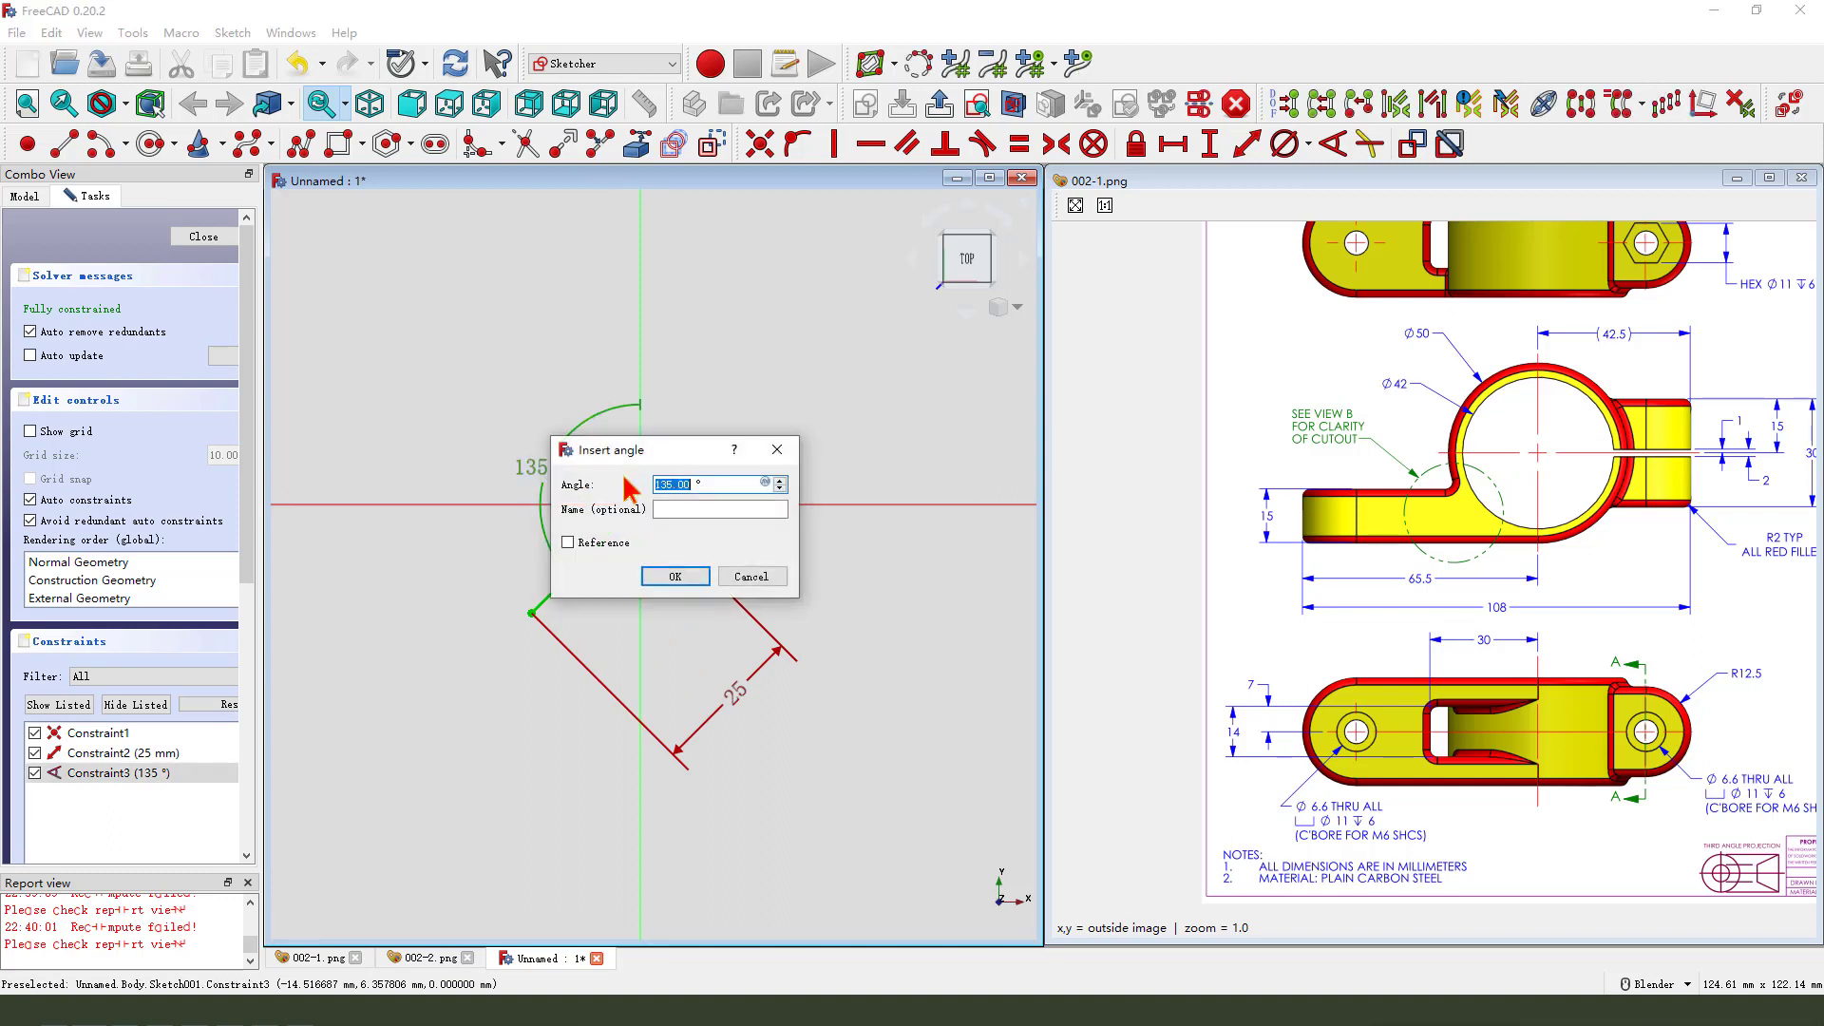
pyautogui.press('Return')
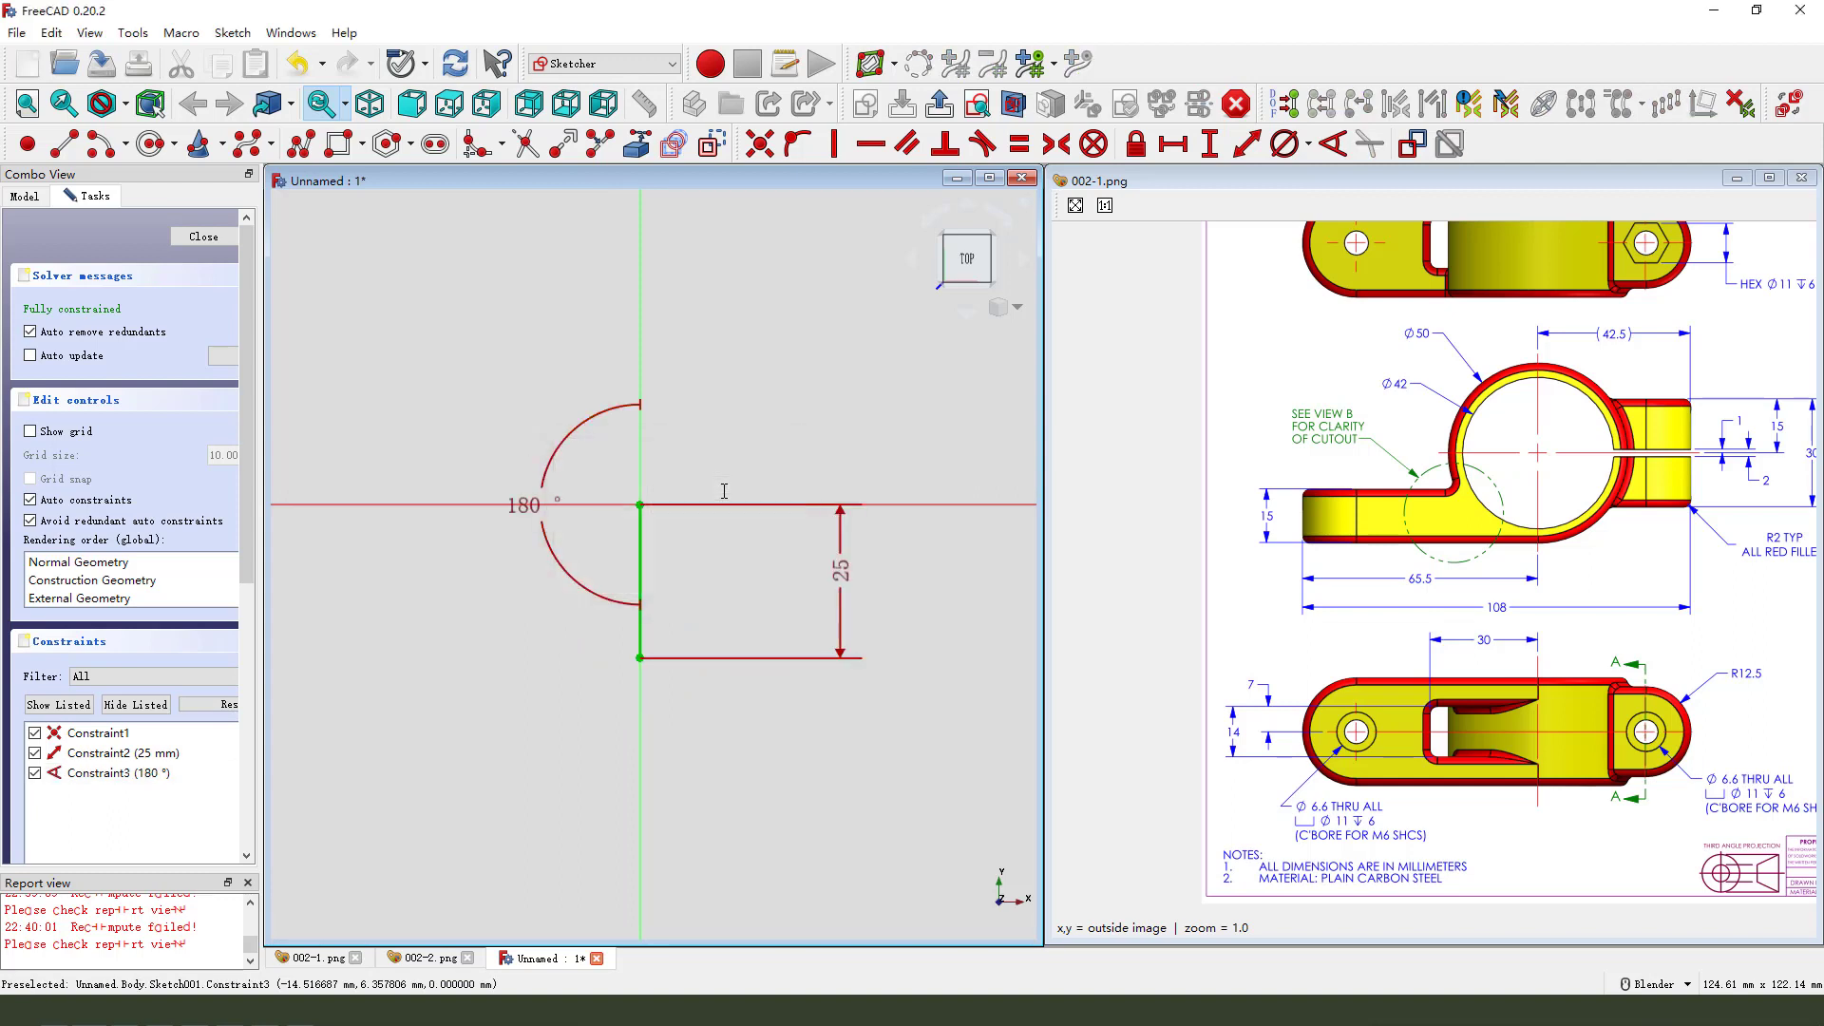
pyautogui.click(203, 236)
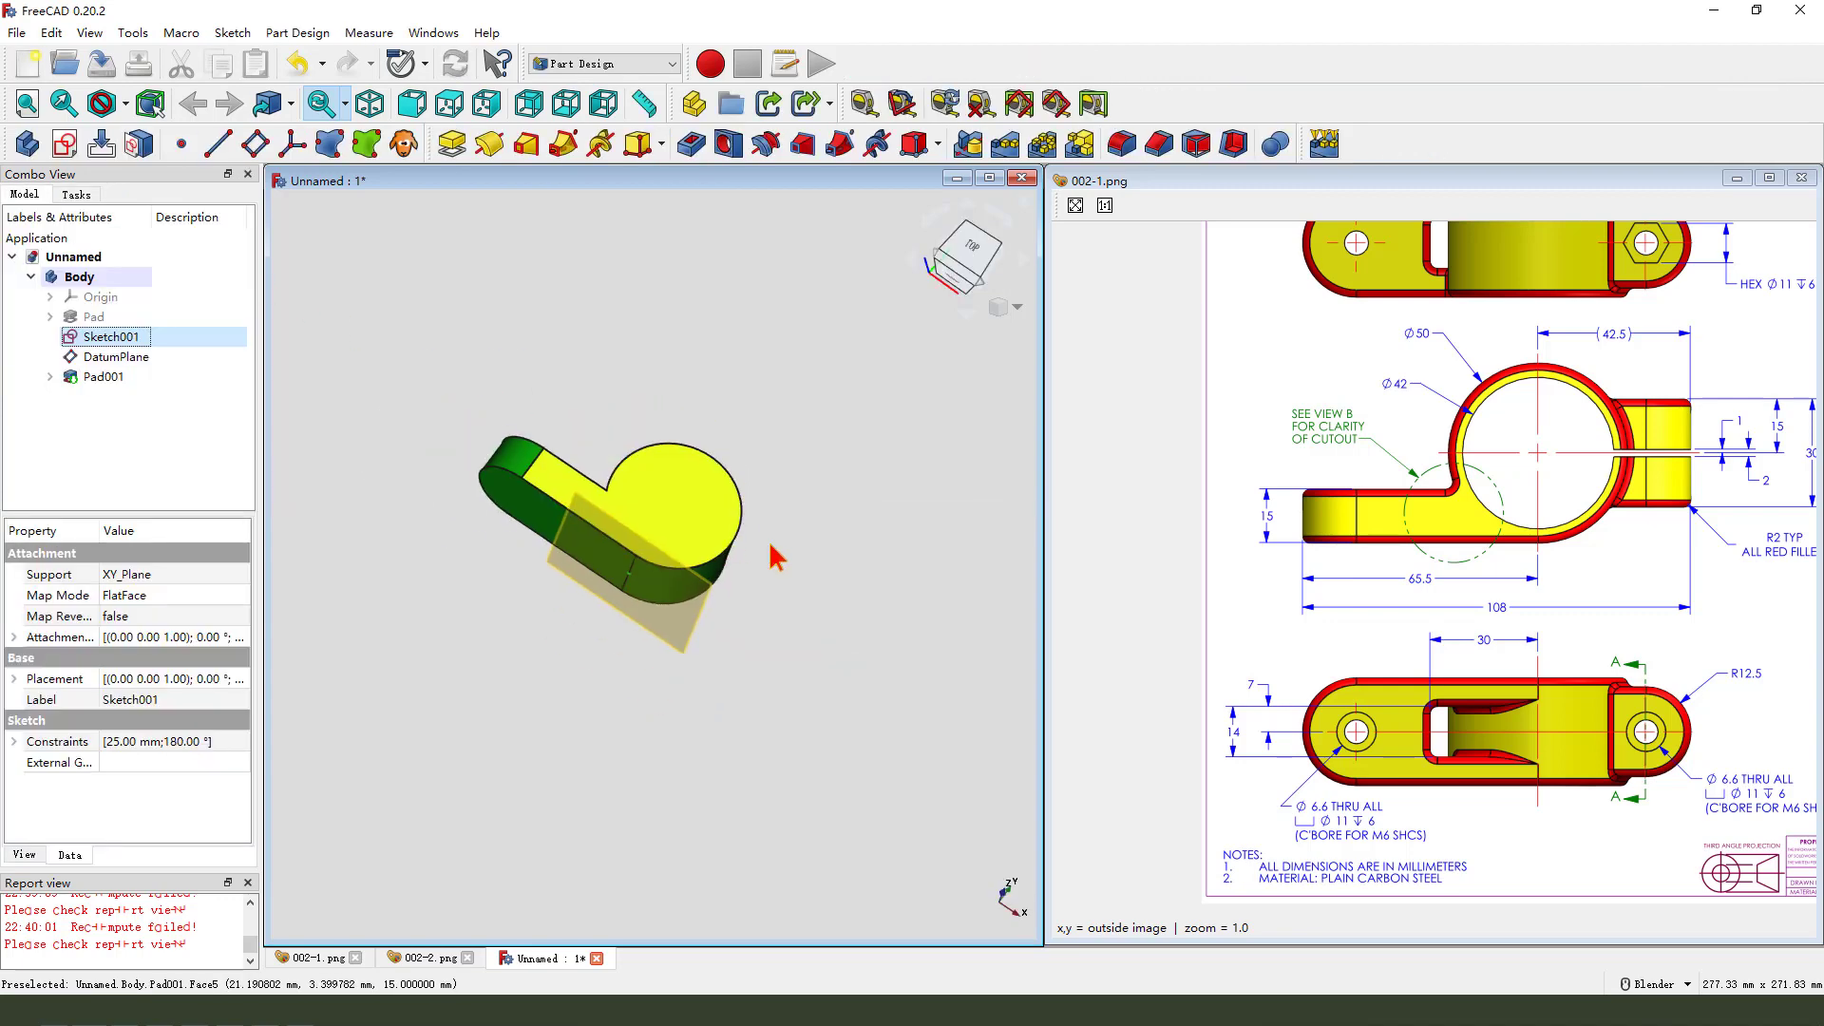
# Create a sketch on the XZ plane and draw a horizontal slot from the origin with arc centres about 48 mm apart
pyautogui.moveTo(1628, 599); pyautogui.dragTo(1538, 609, button='middle')
pyautogui.moveTo(1485, 479)
pyautogui.mouseDown()
pyautogui.moveTo(1664, 418)
pyautogui.moveTo(1525, 517)
pyautogui.mouseUp()
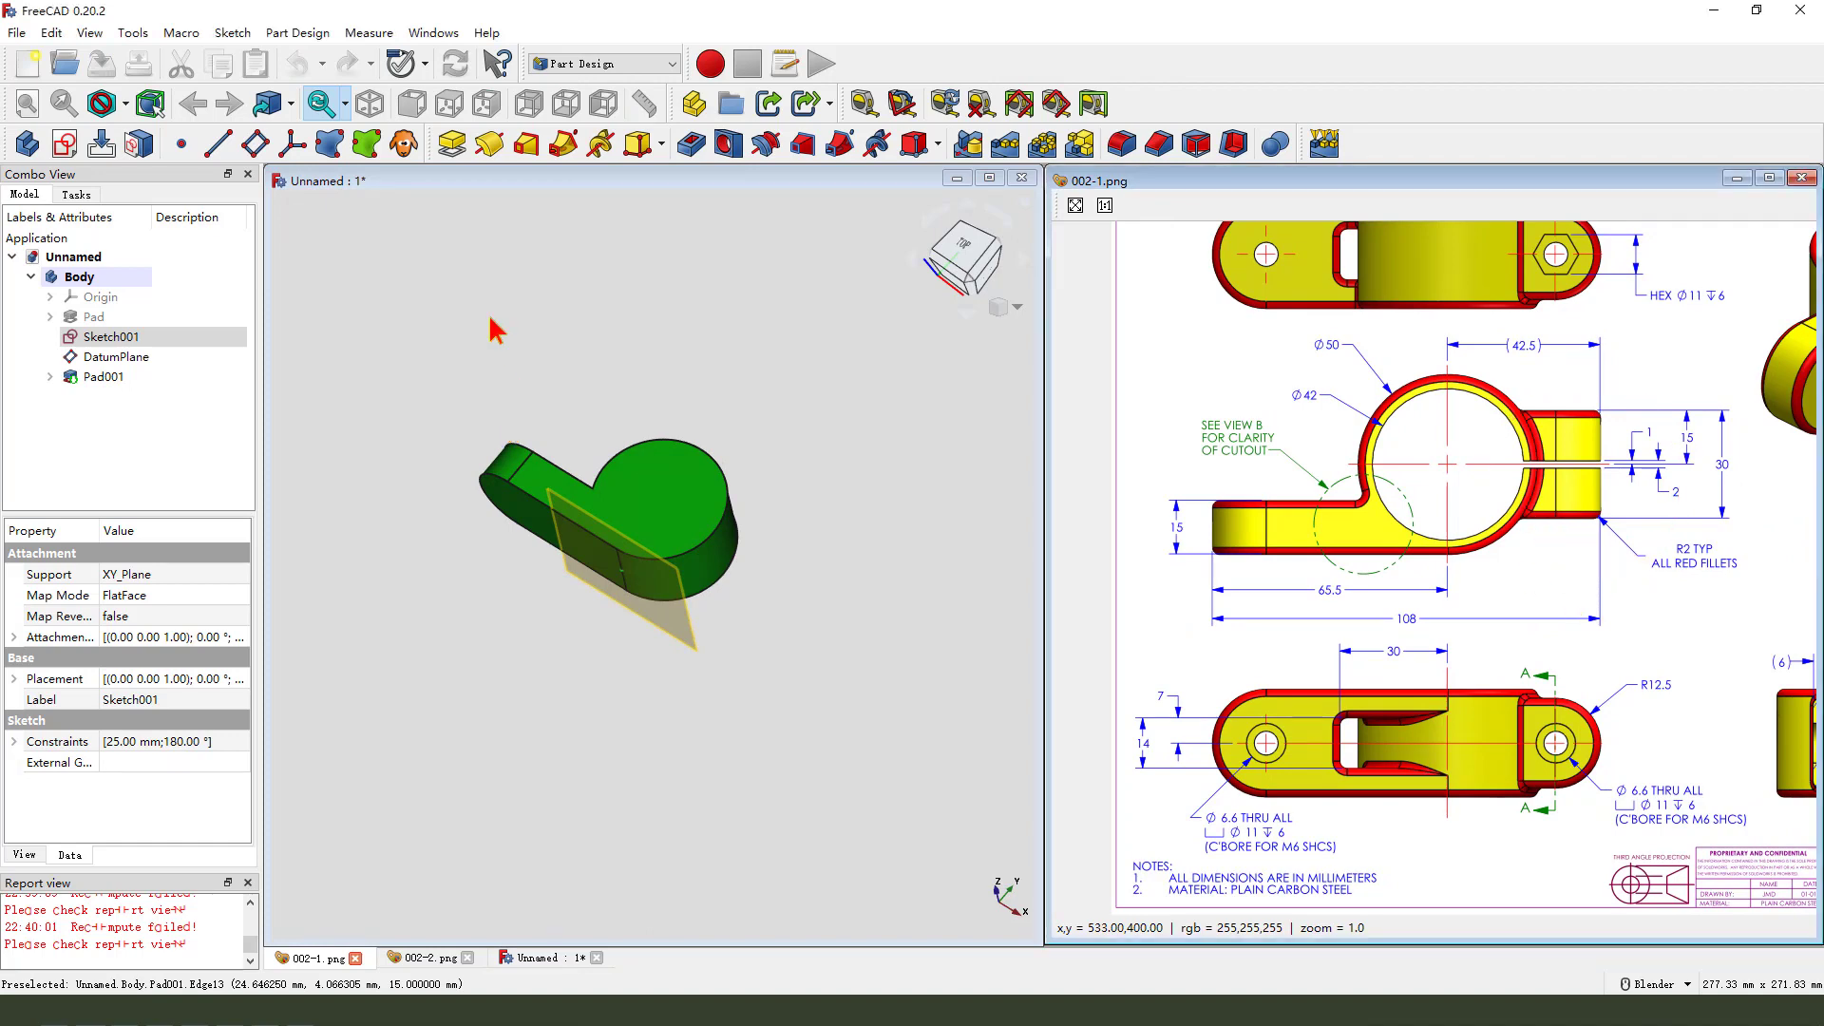
pyautogui.click(65, 144)
pyautogui.click(538, 351)
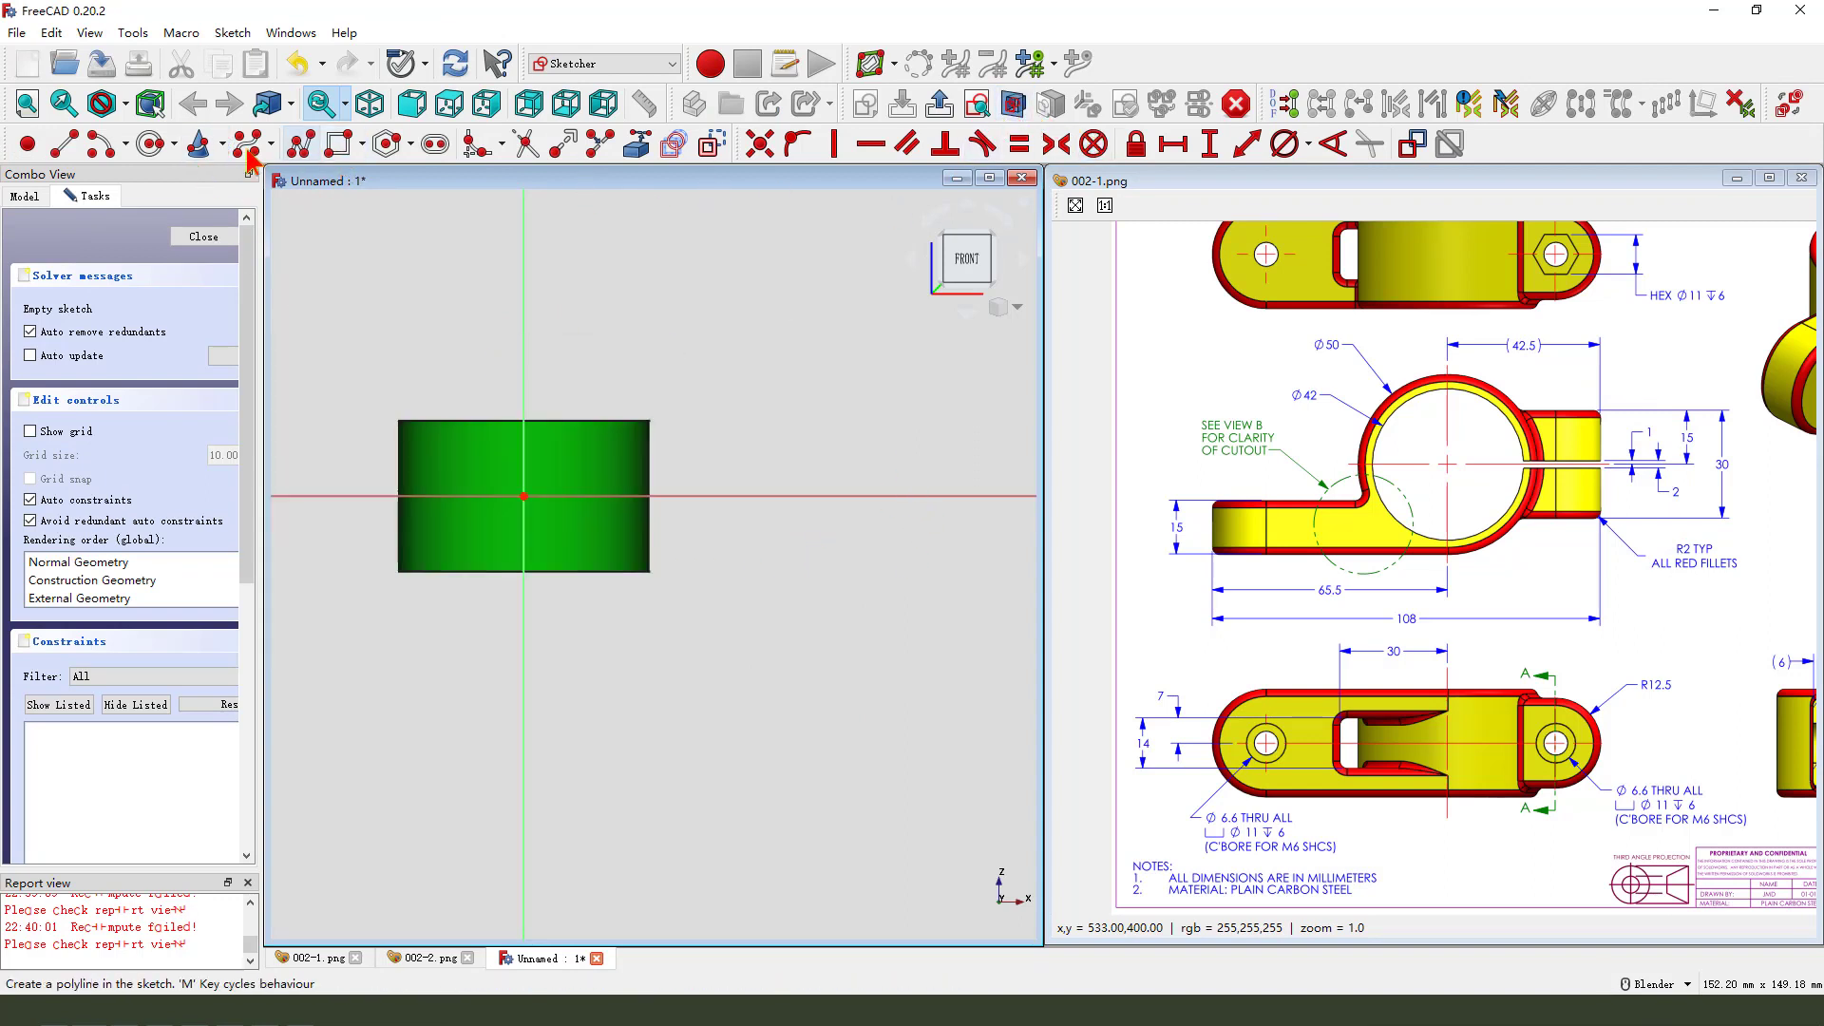
pyautogui.click(434, 147)
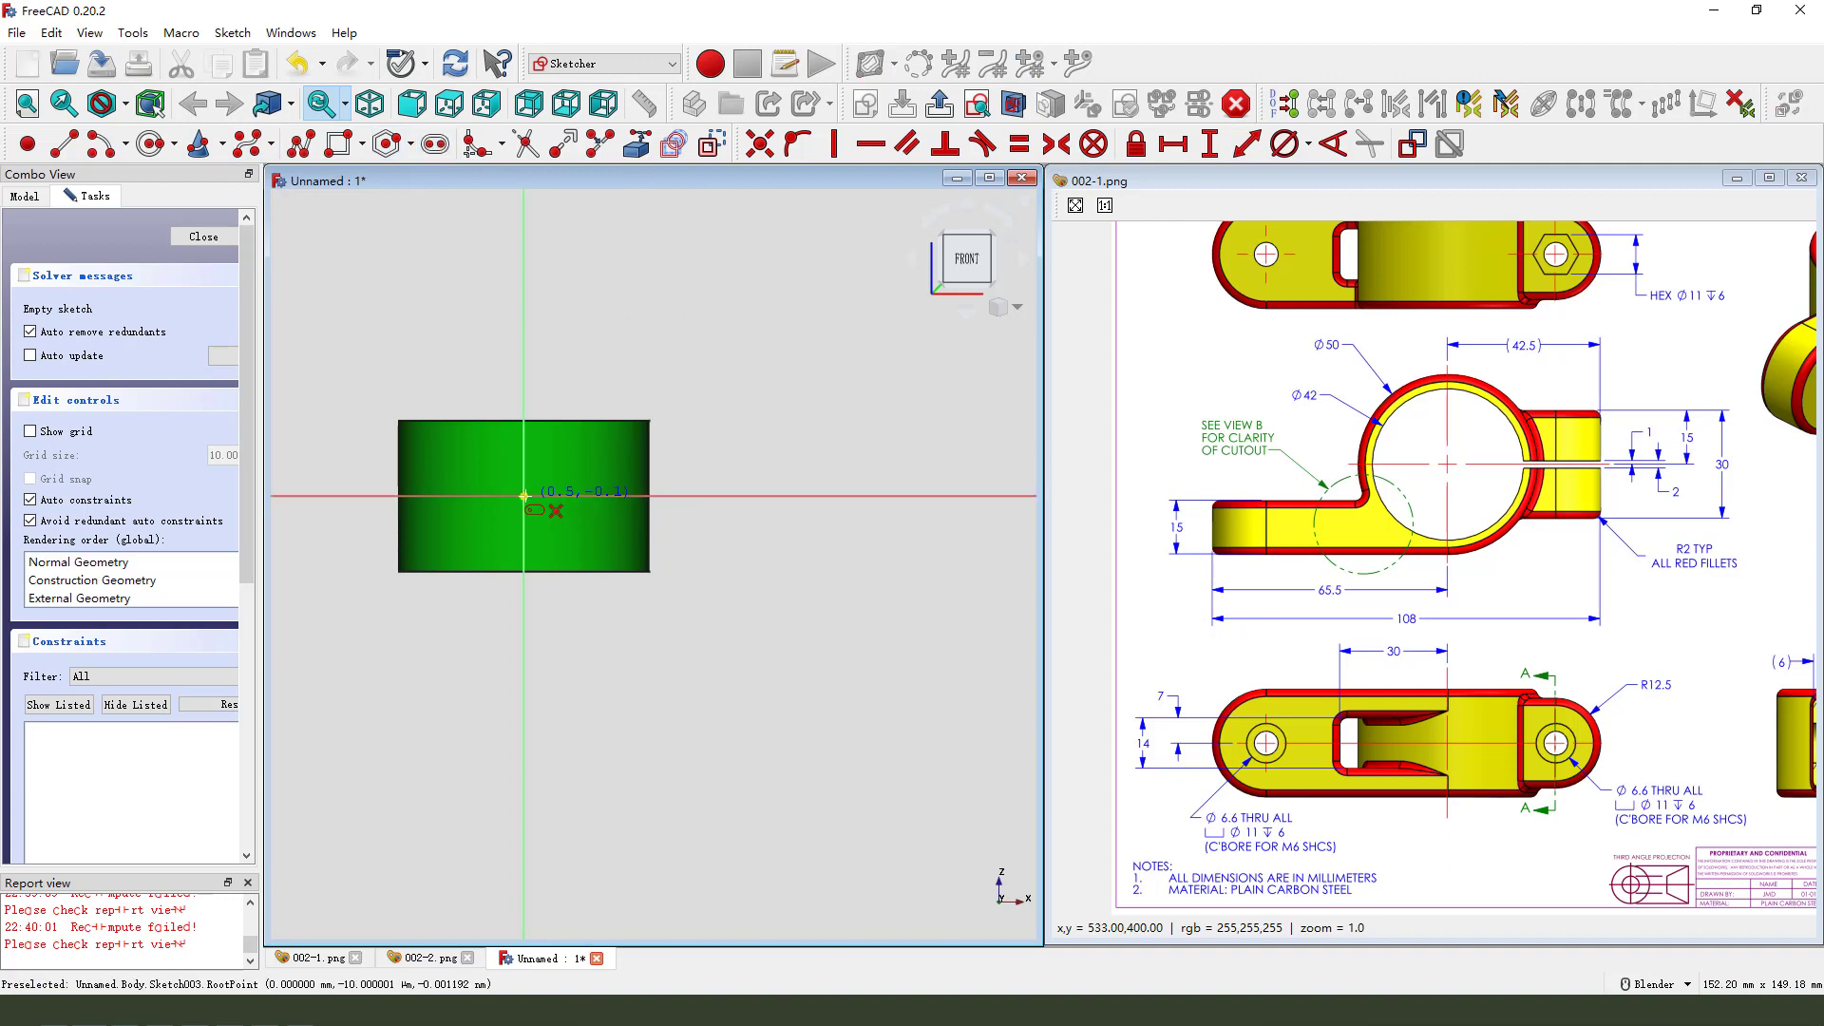
pyautogui.click(524, 495)
pyautogui.click(768, 496)
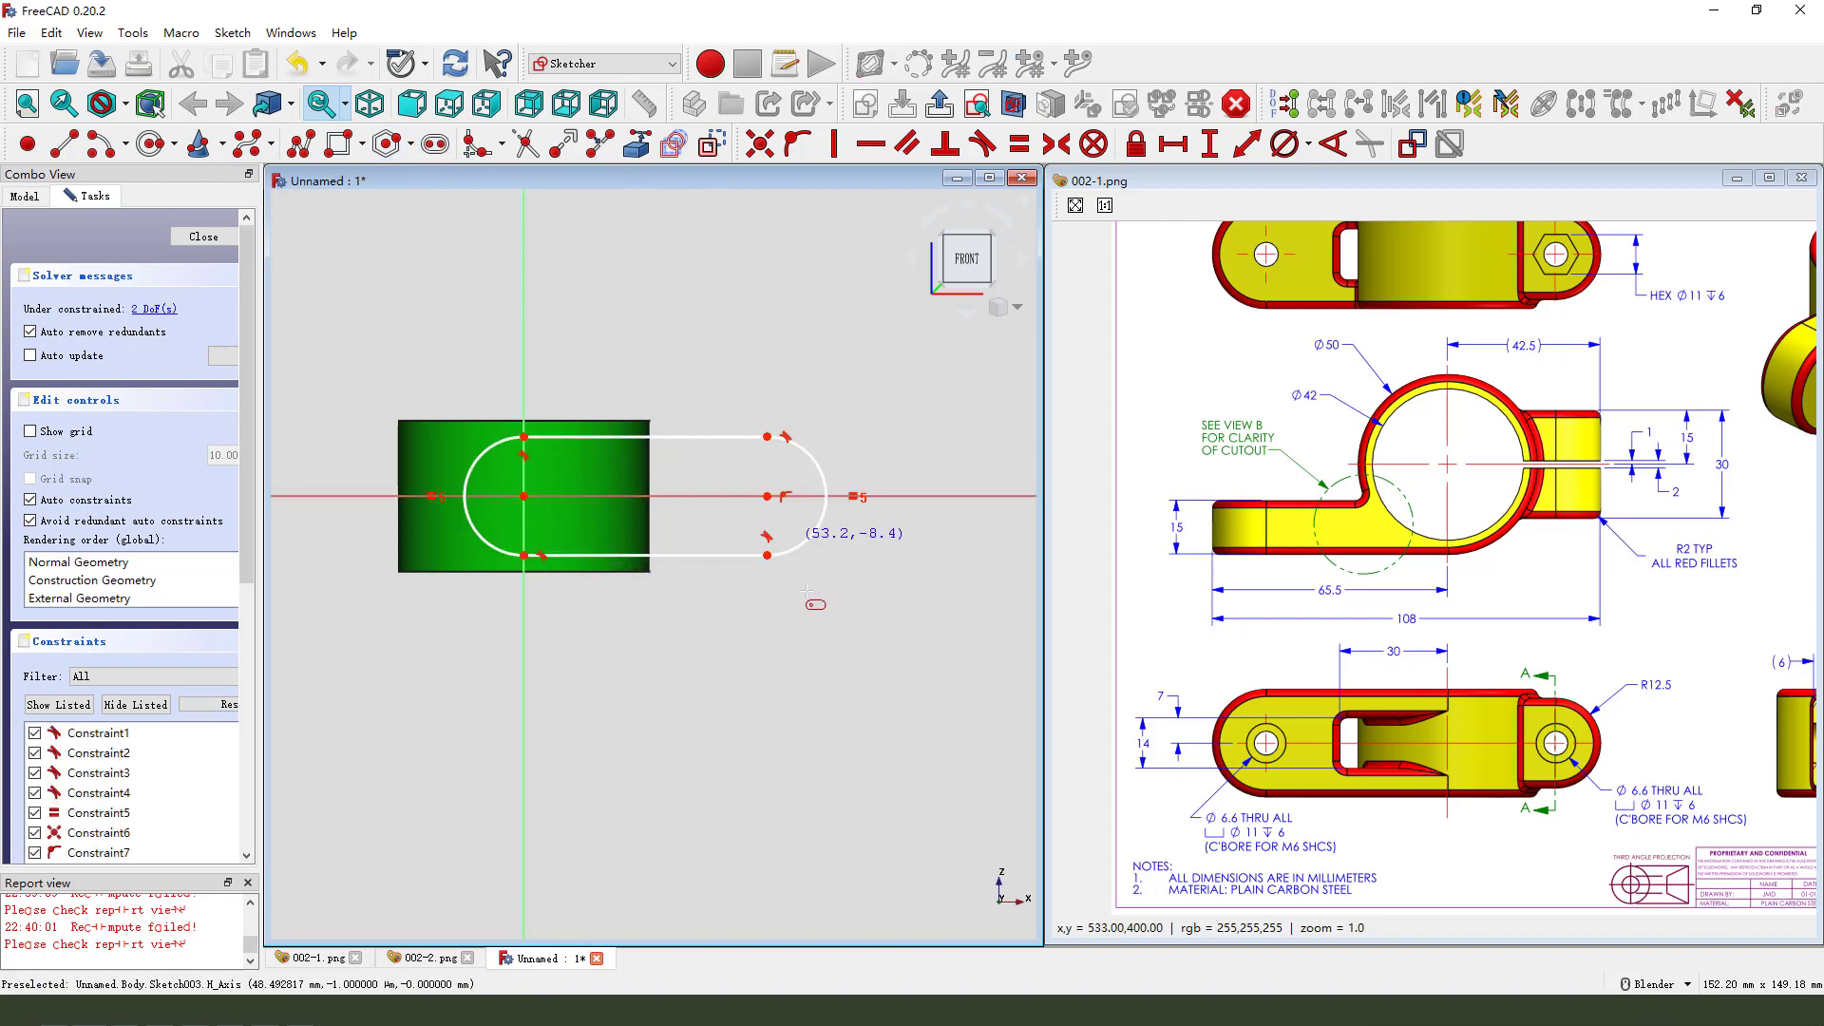
pyautogui.rightClick(855, 551)
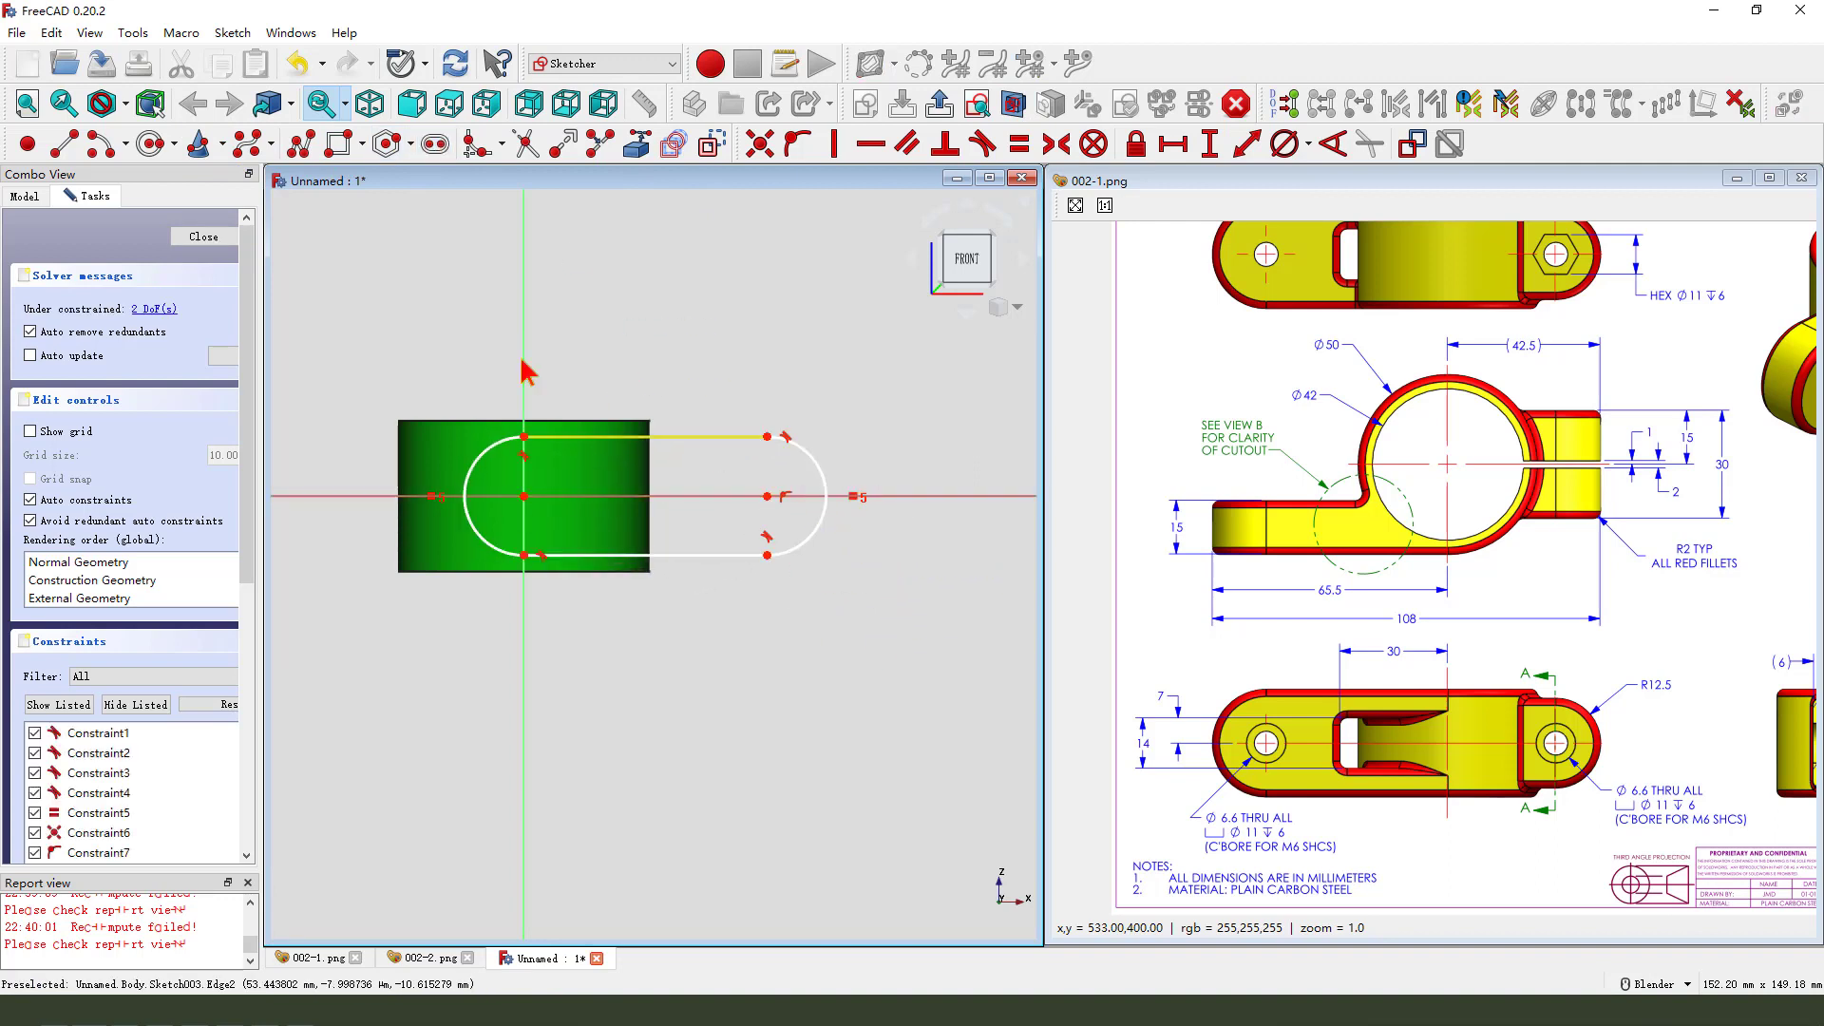
# Place a point on the slot's outer arc and constrain it onto the horizontal axis
pyautogui.click(28, 144)
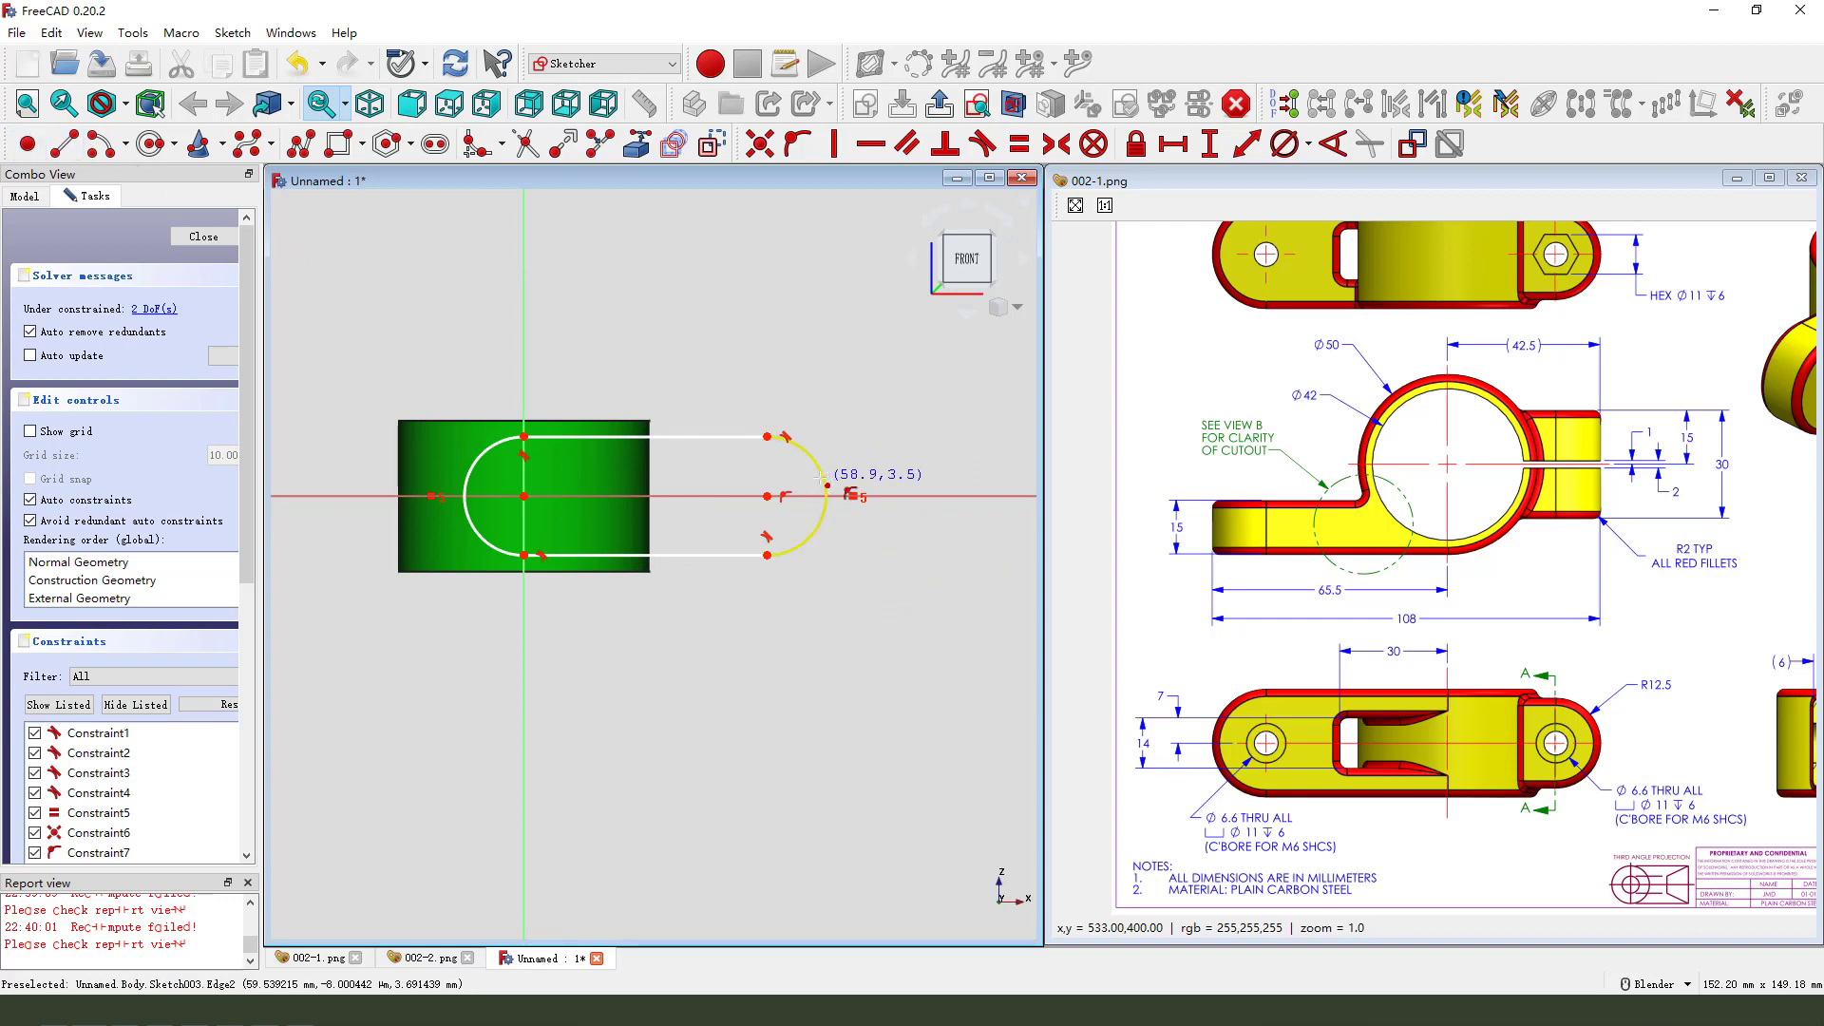
pyautogui.click(822, 478)
pyautogui.click(823, 478)
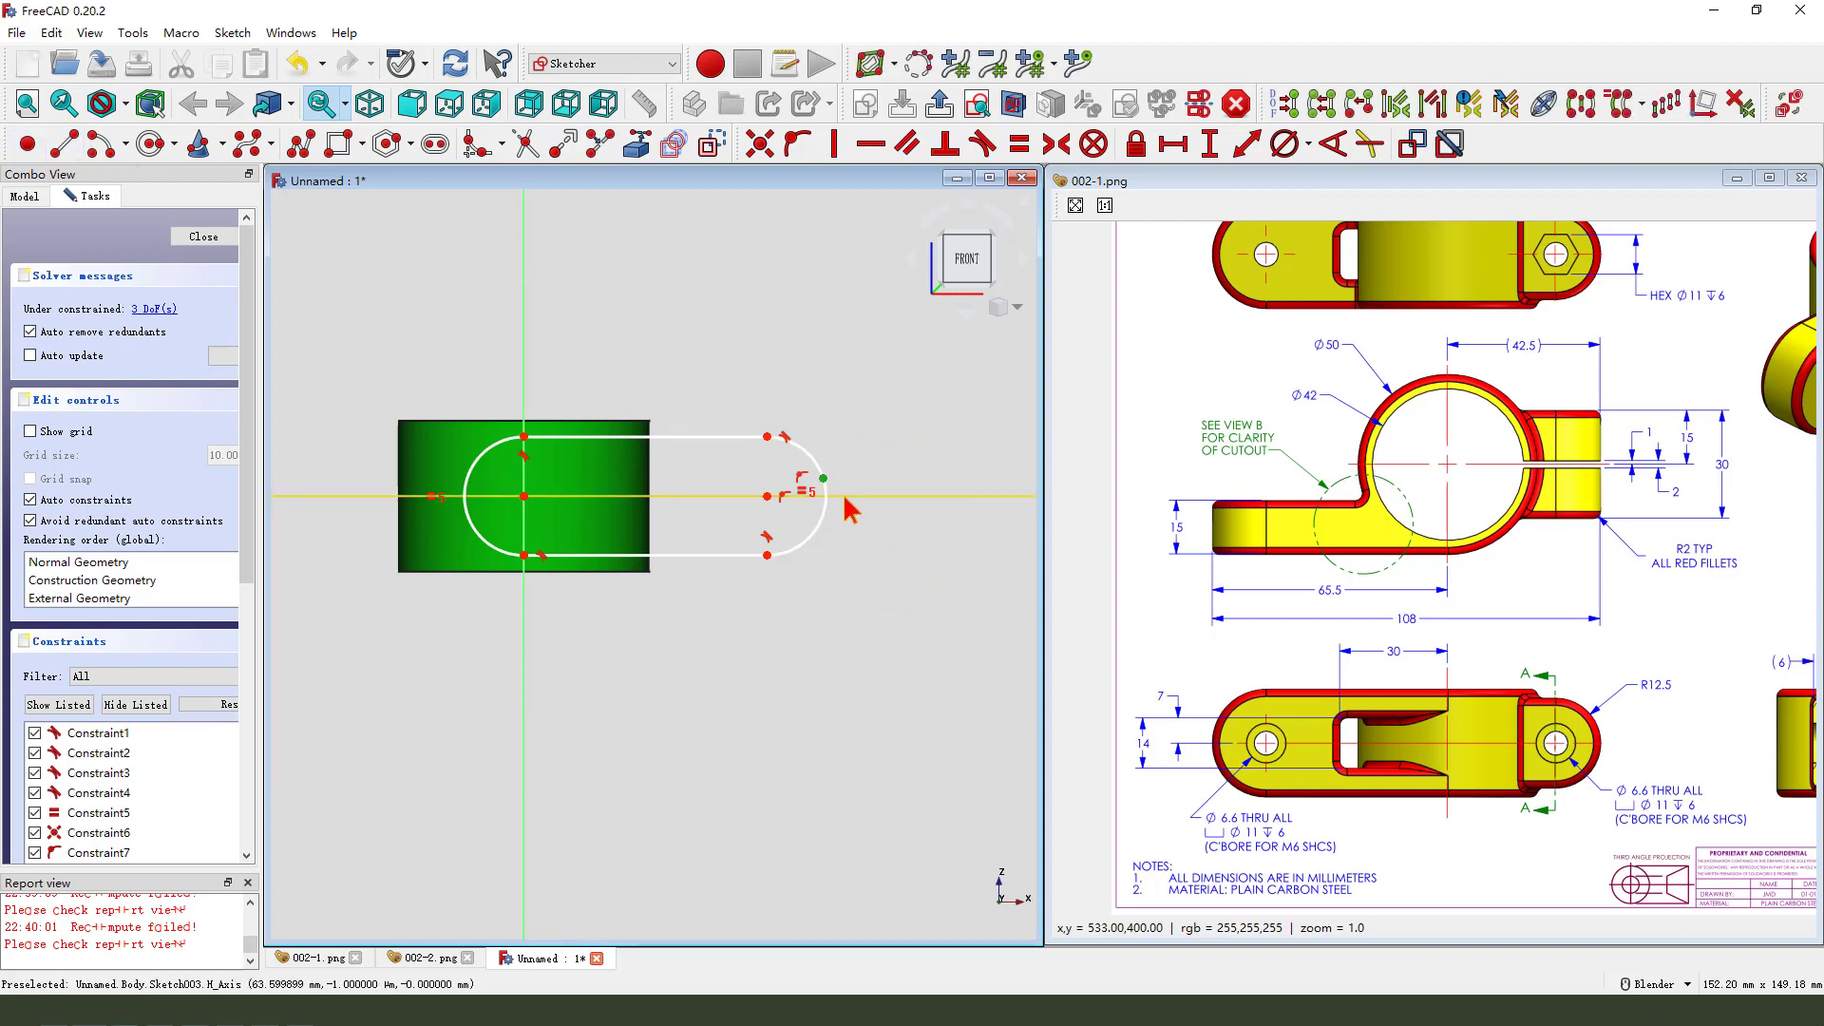
pyautogui.click(812, 495)
pyautogui.click(798, 145)
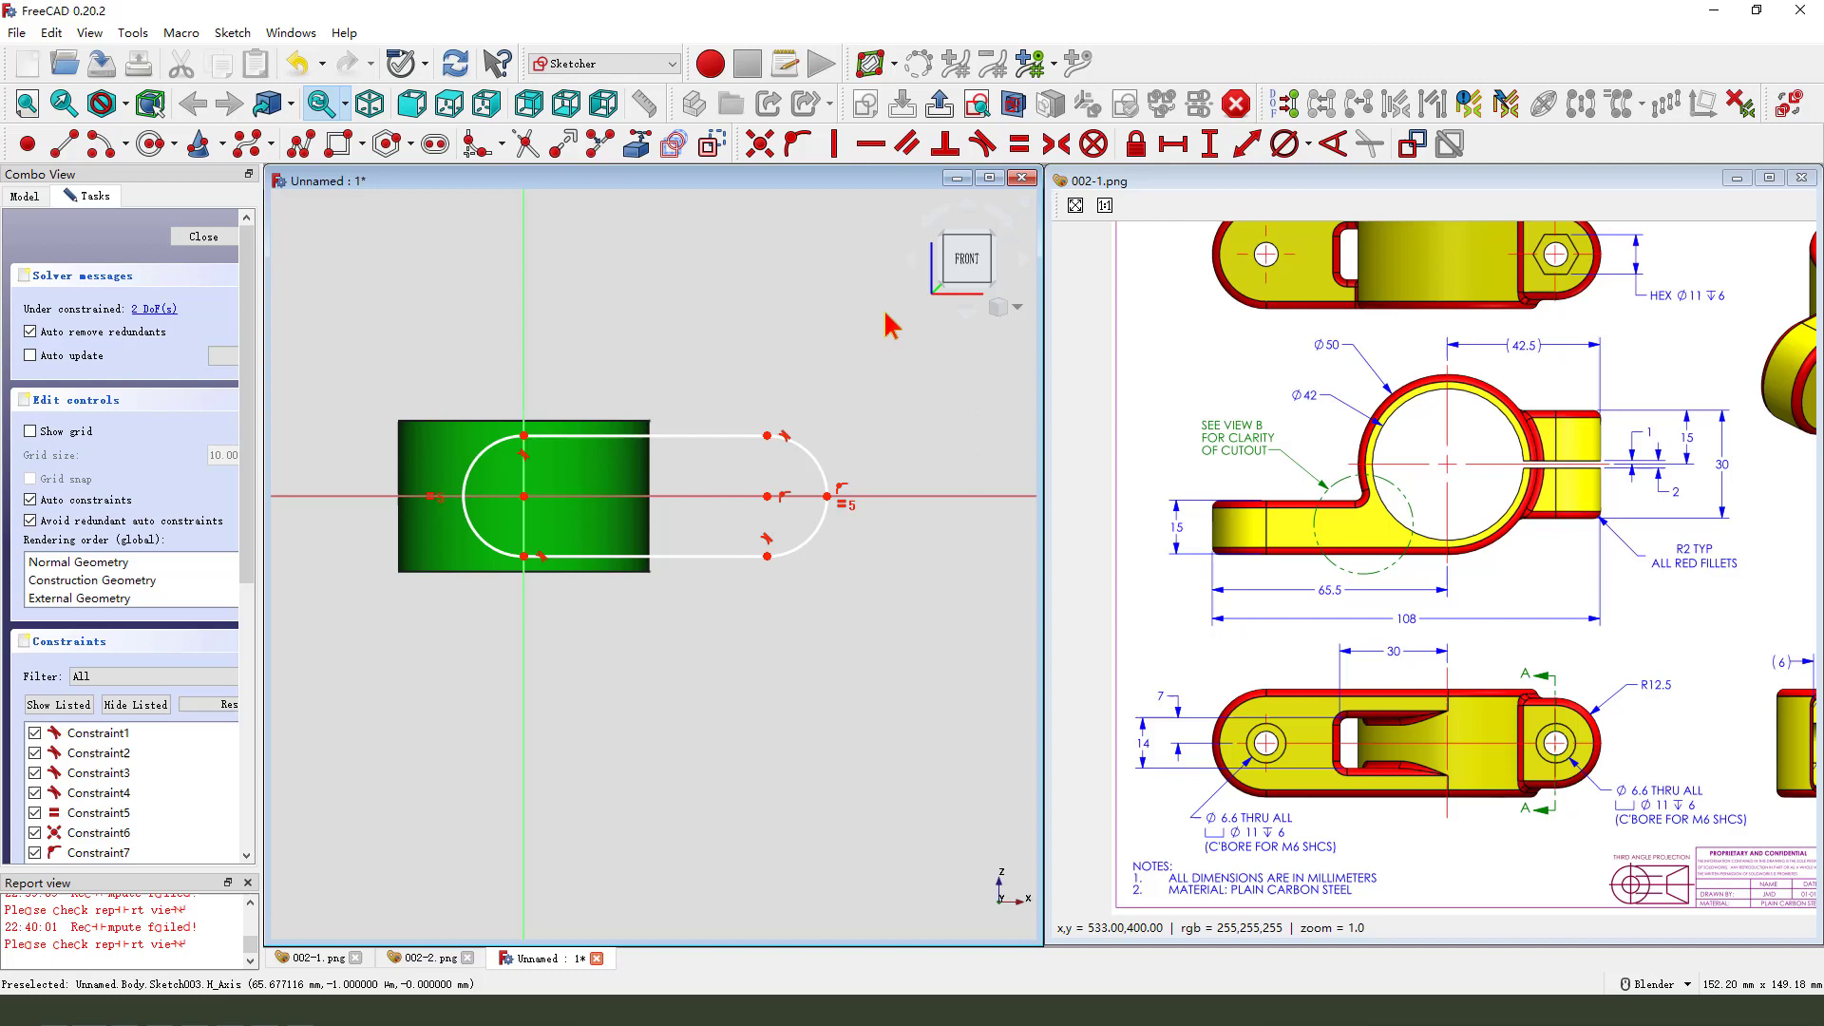
# Set the horizontal distance from the origin to the point on the outer arc to 42.5 mm, placing the dimension above the slot
pyautogui.click(828, 496)
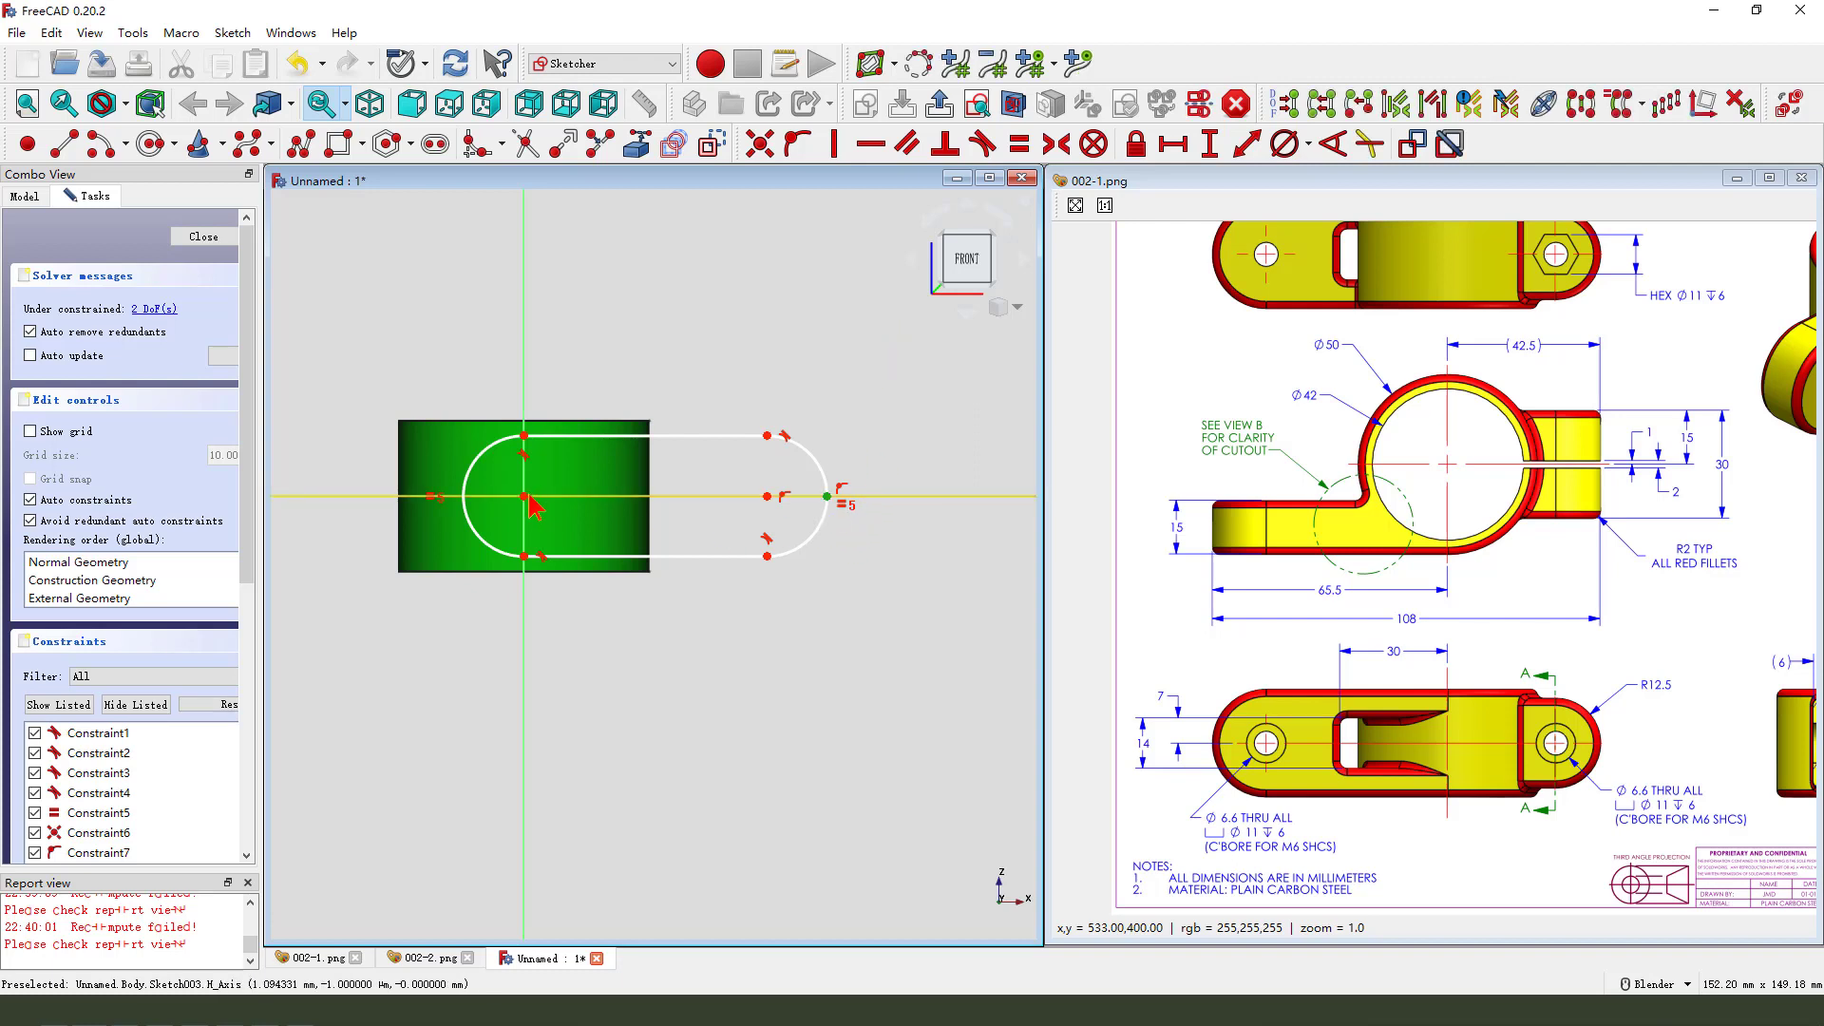
pyautogui.click(525, 496)
pyautogui.press('l')
pyautogui.moveTo(1568, 366); pyautogui.dragTo(1506, 373)
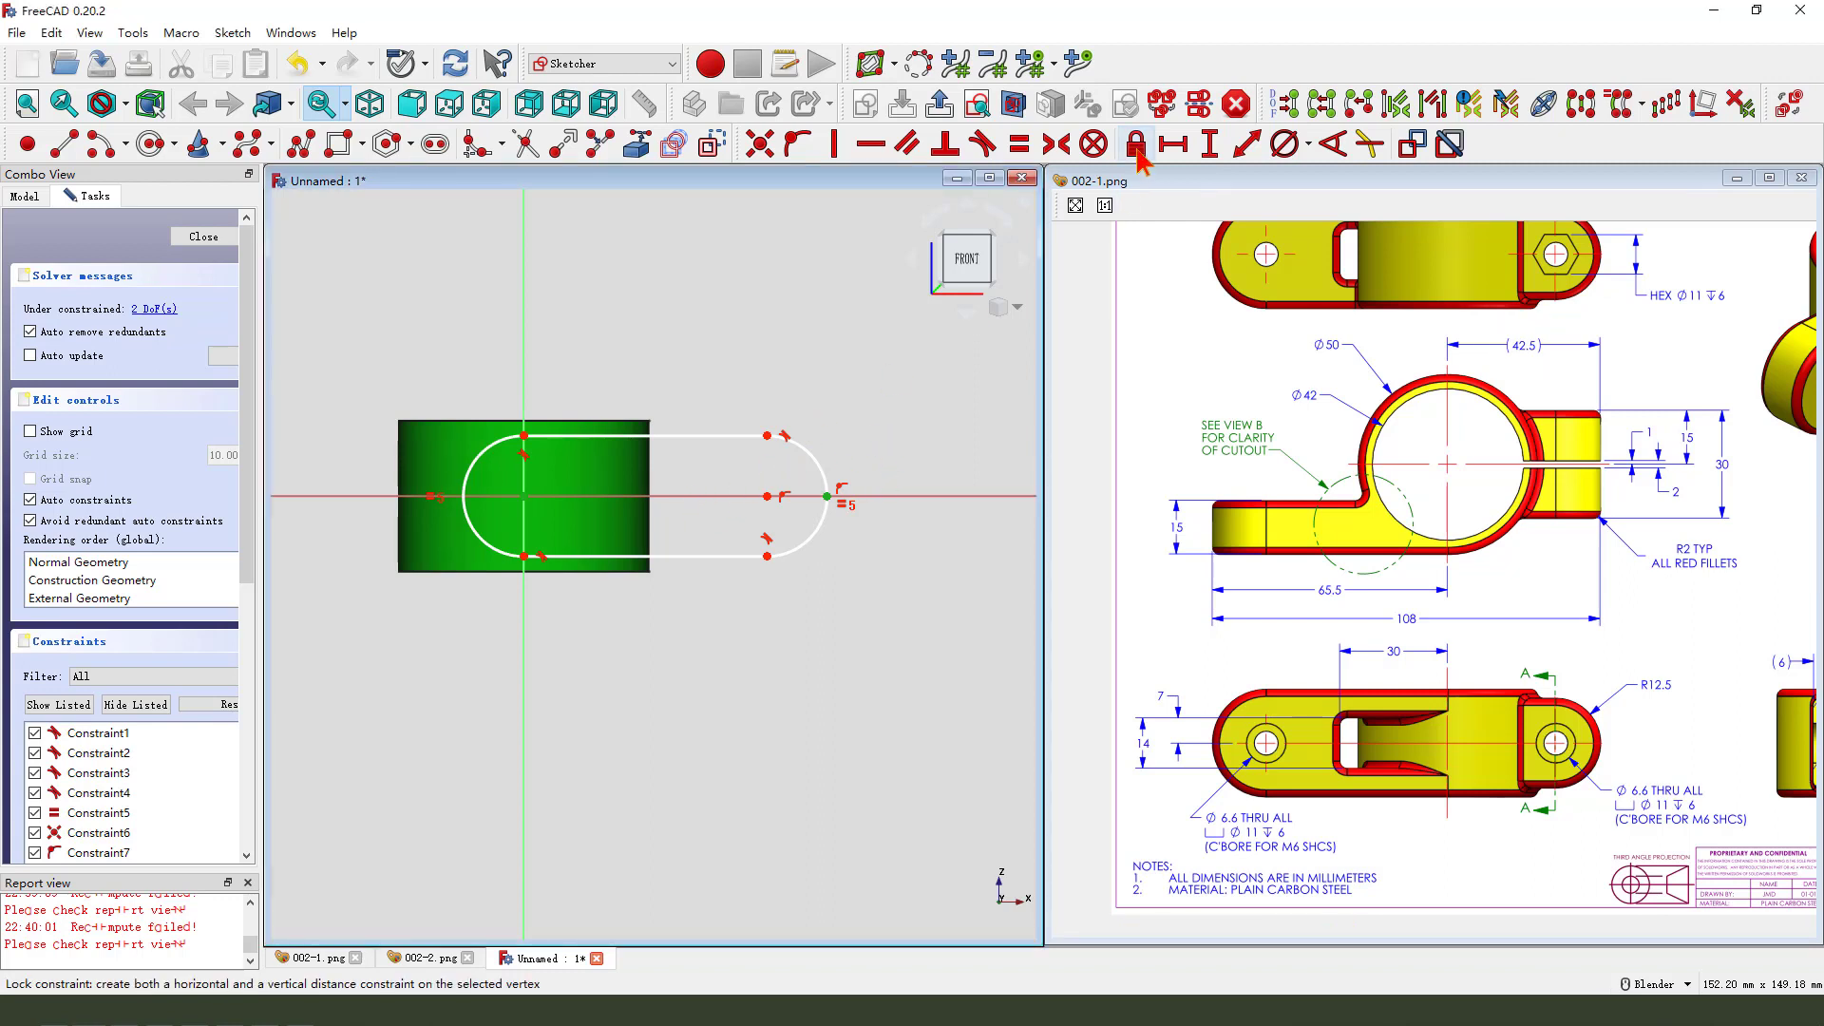
pyautogui.click(1173, 144)
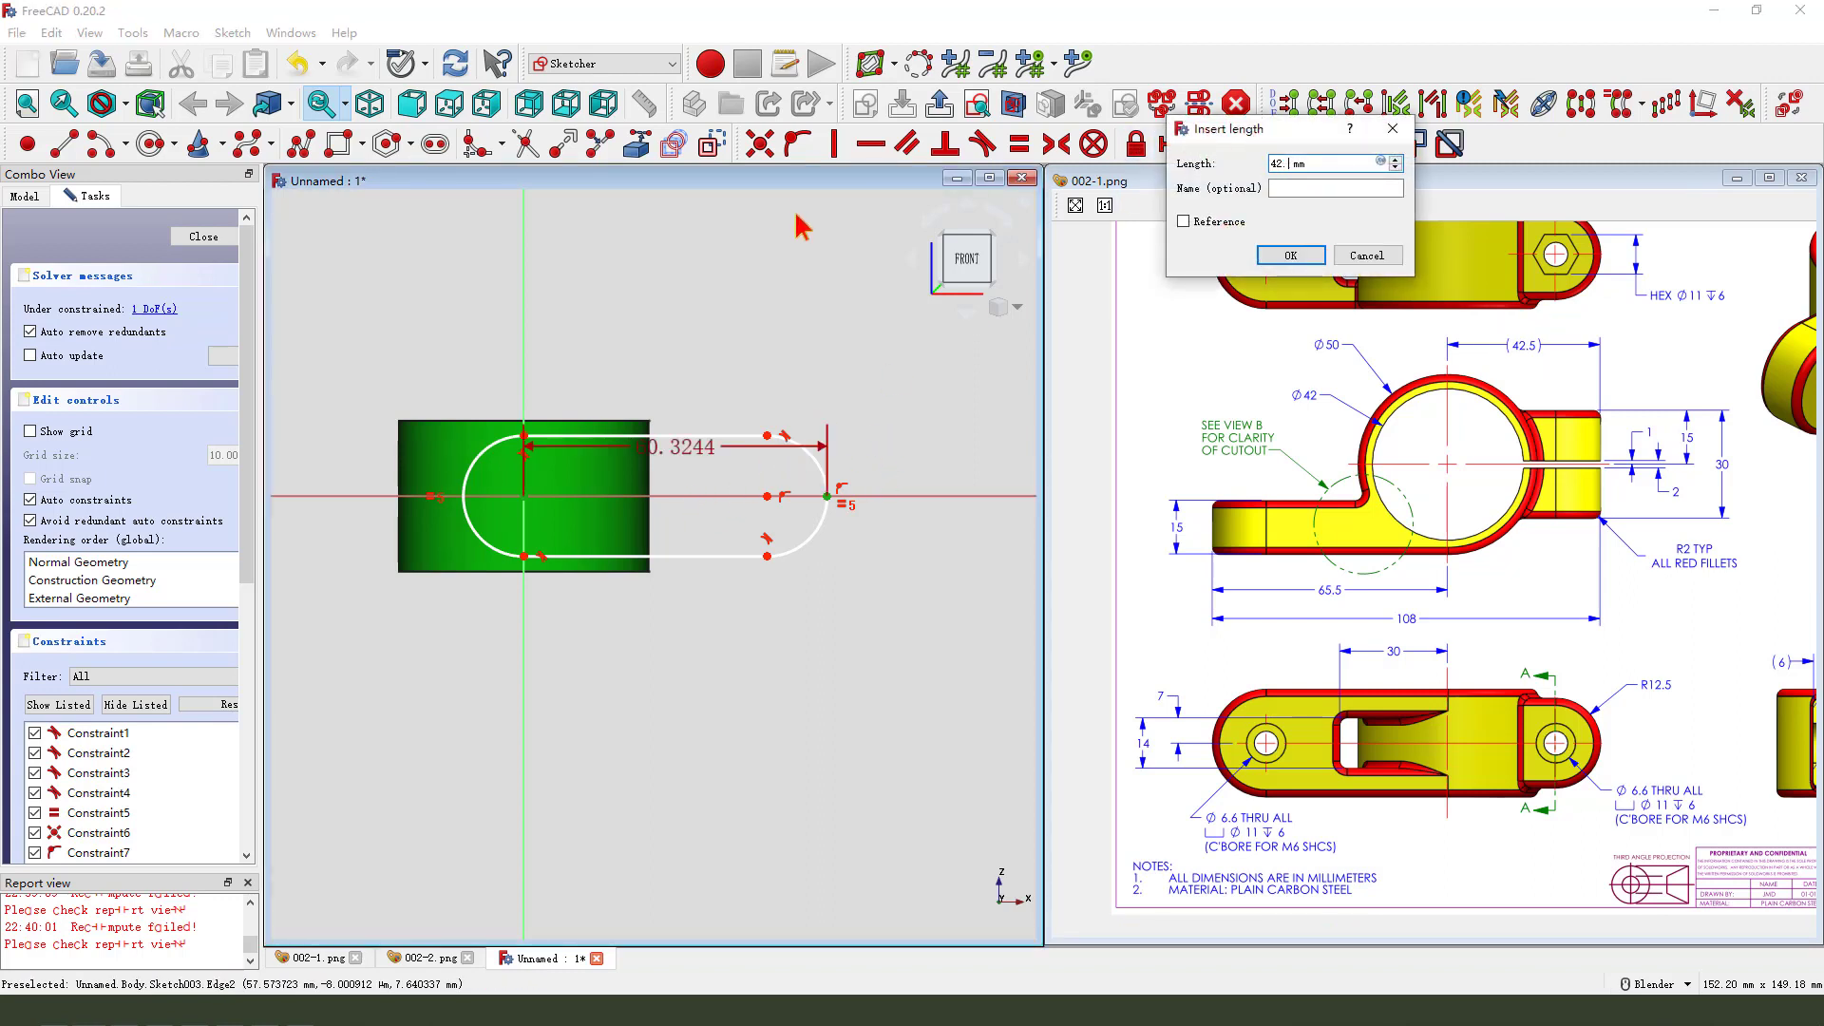
pyautogui.press('Return')
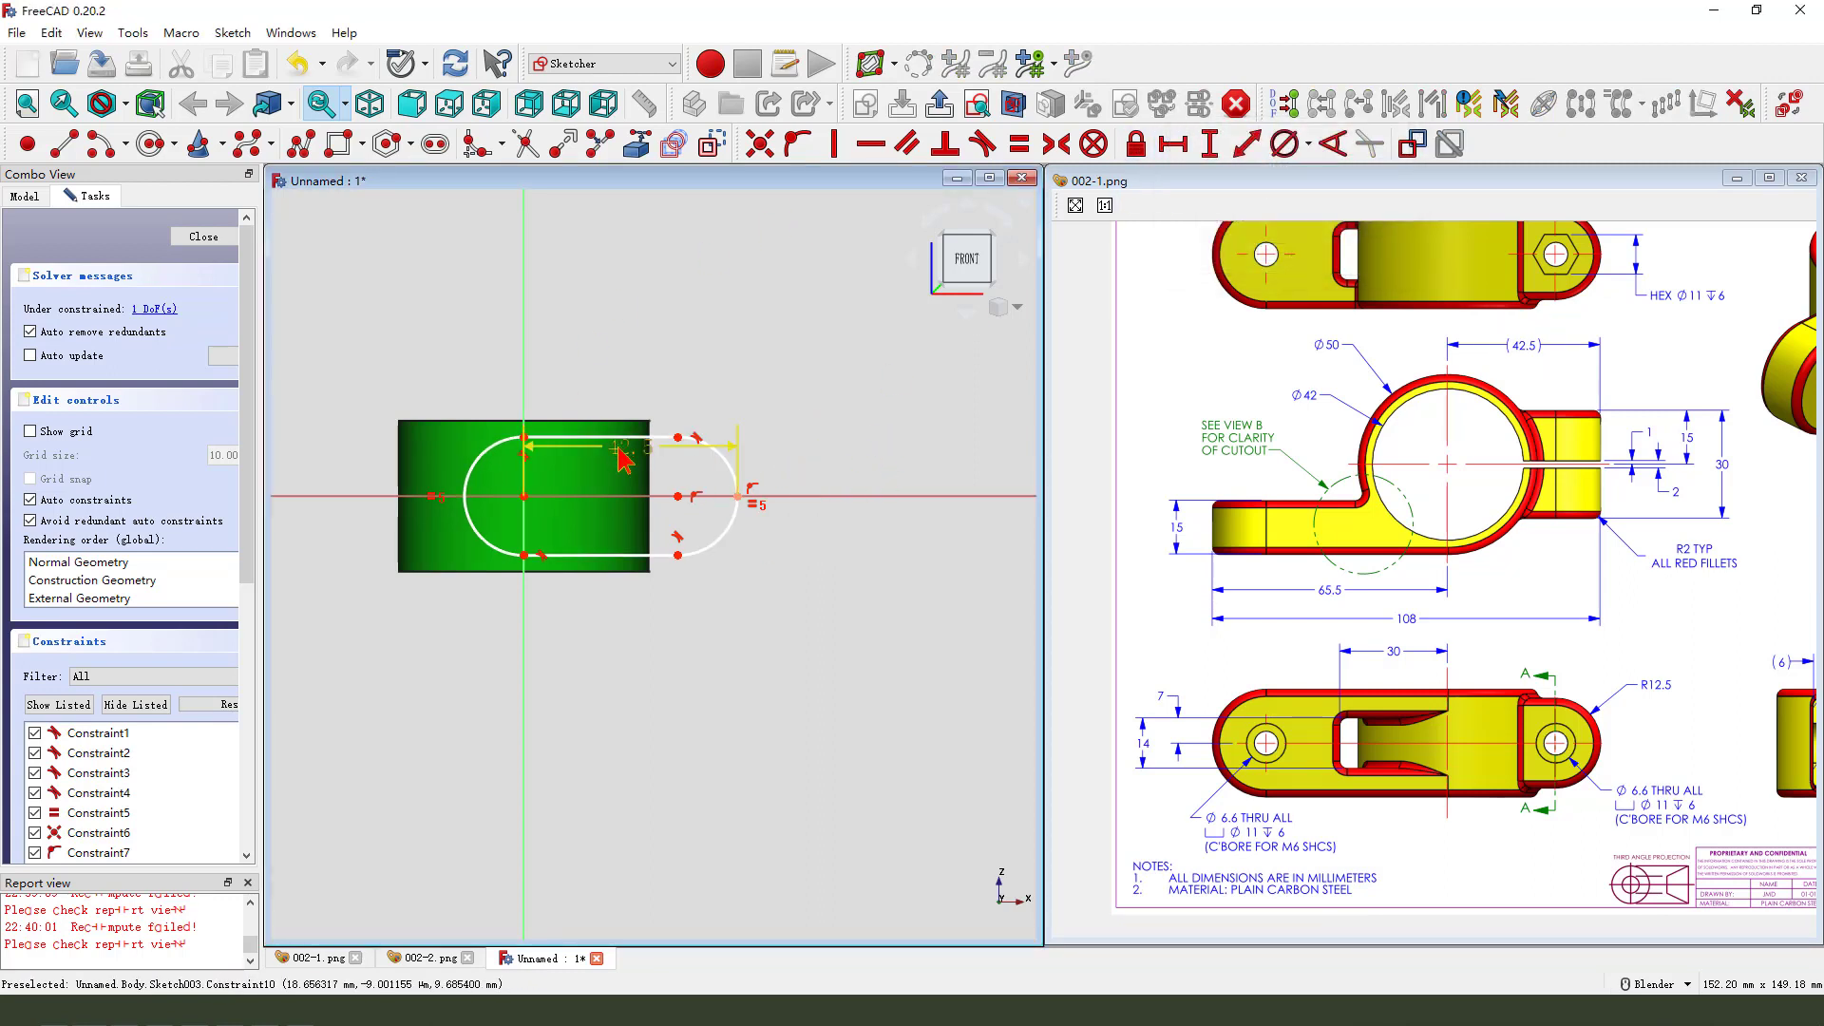
pyautogui.moveTo(618, 446); pyautogui.dragTo(648, 353)
# Set the vertical distance between the outer arc's endpoints to 25 mm and place the dimension beside the slot
pyautogui.click(678, 437)
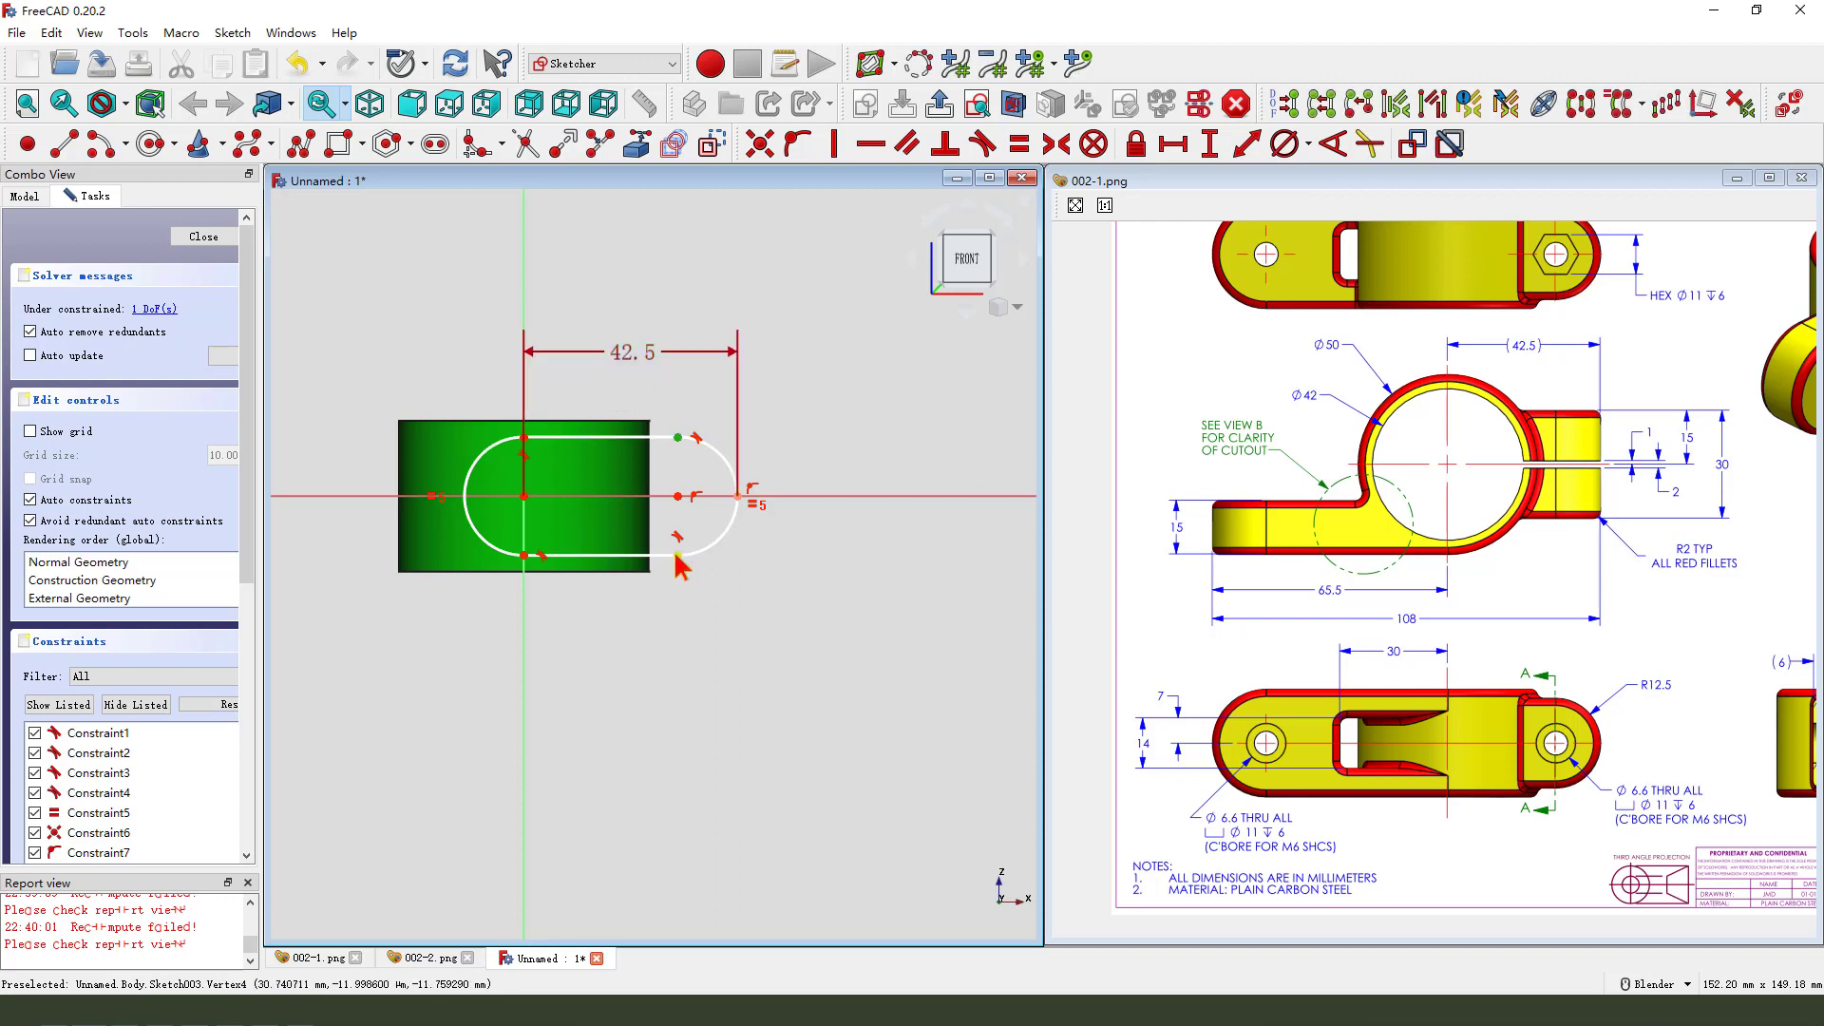
pyautogui.click(677, 555)
pyautogui.click(1209, 143)
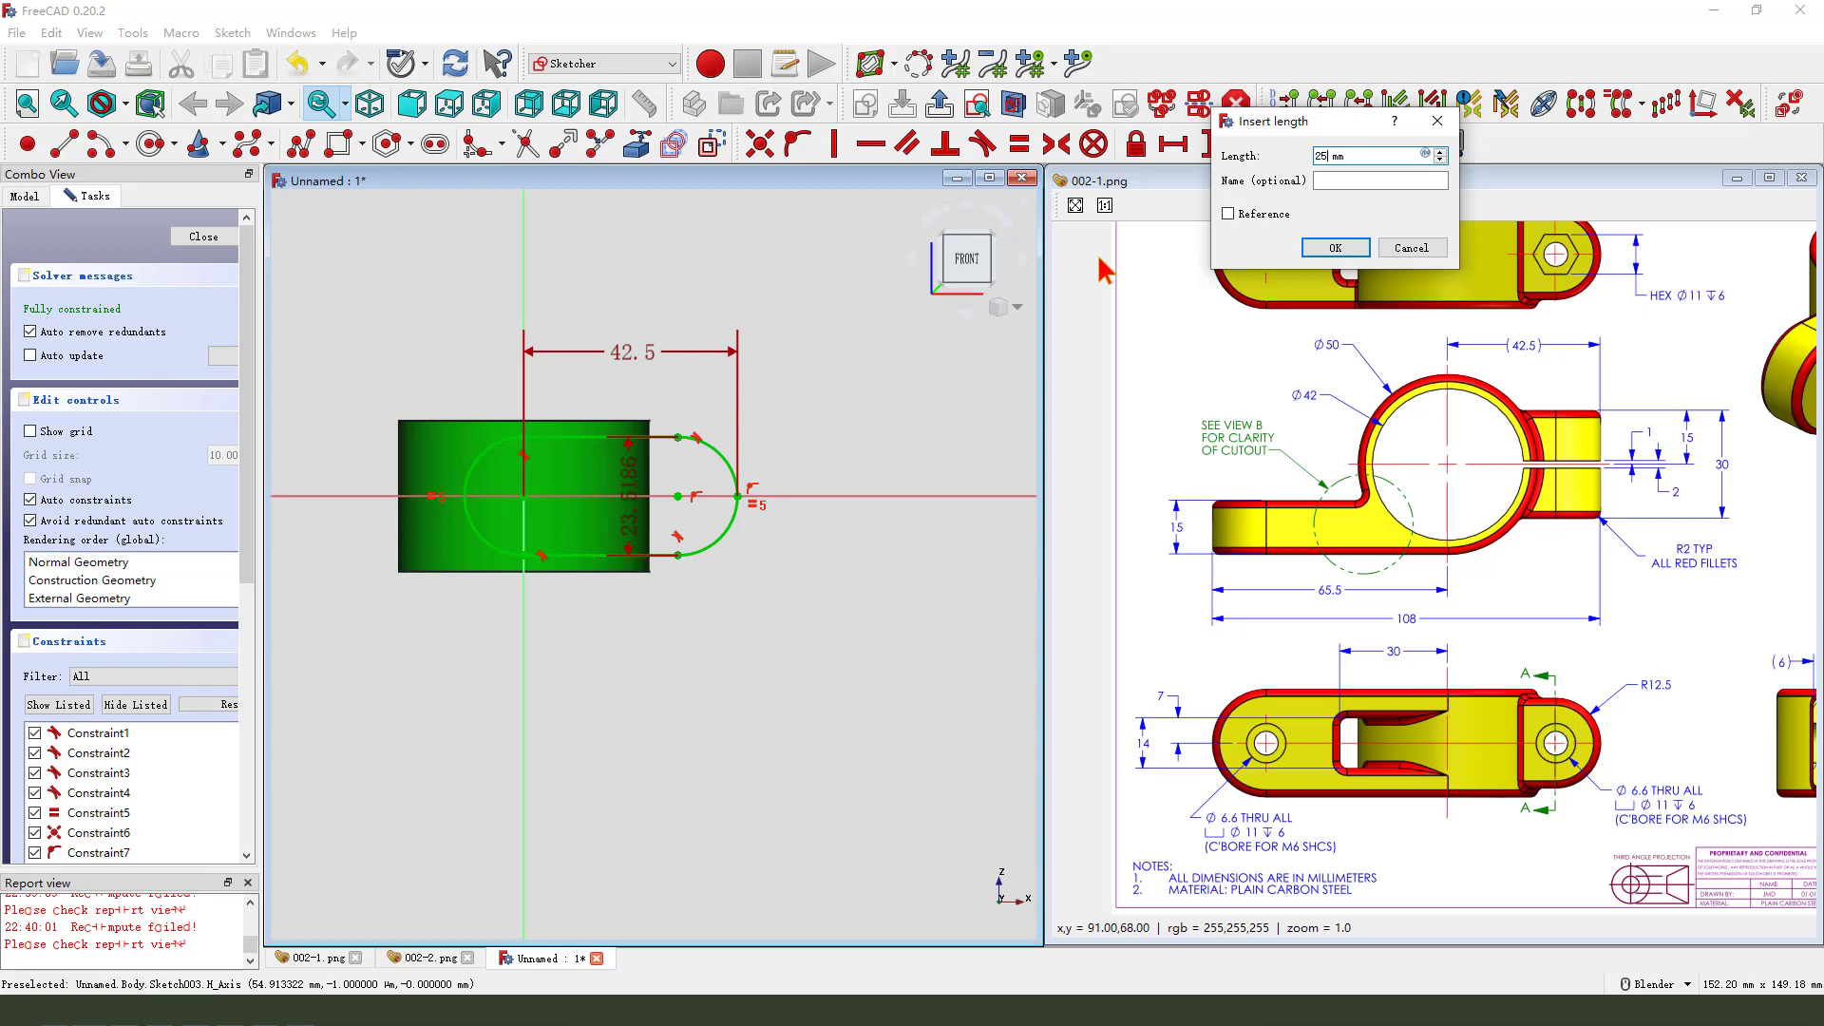
pyautogui.press('Return')
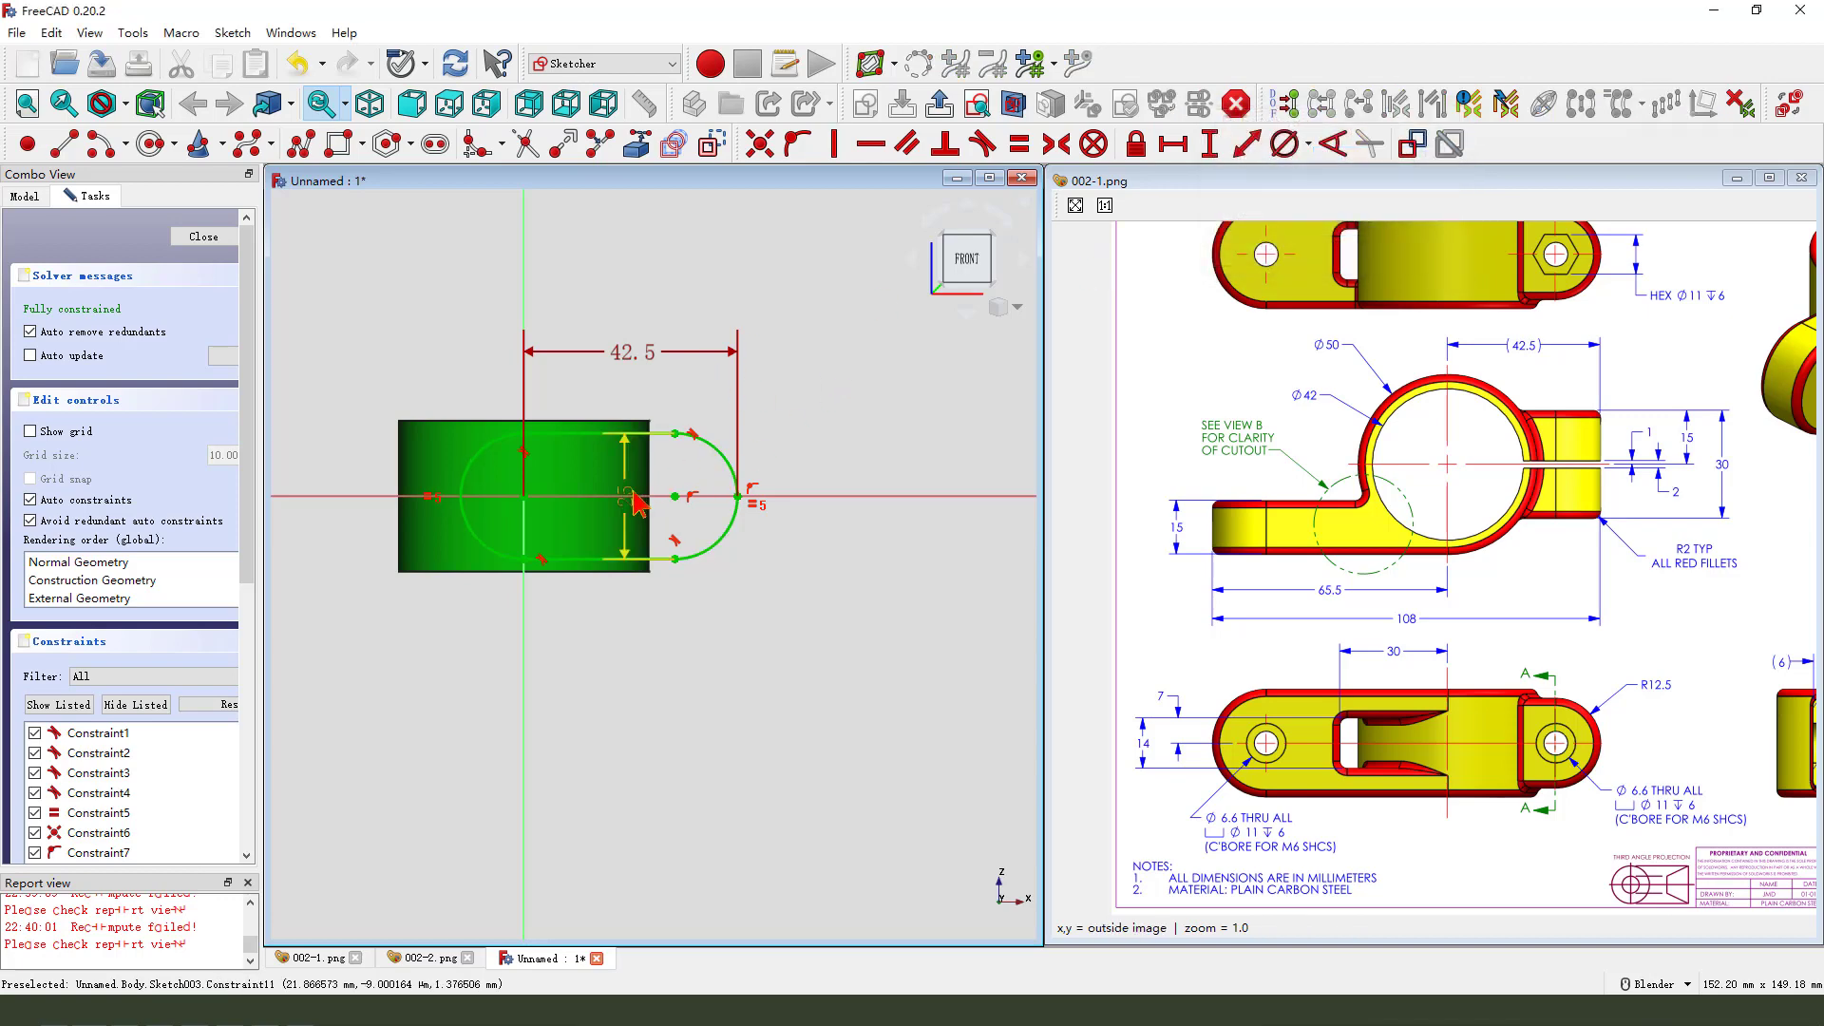
pyautogui.moveTo(625, 494); pyautogui.dragTo(804, 469)
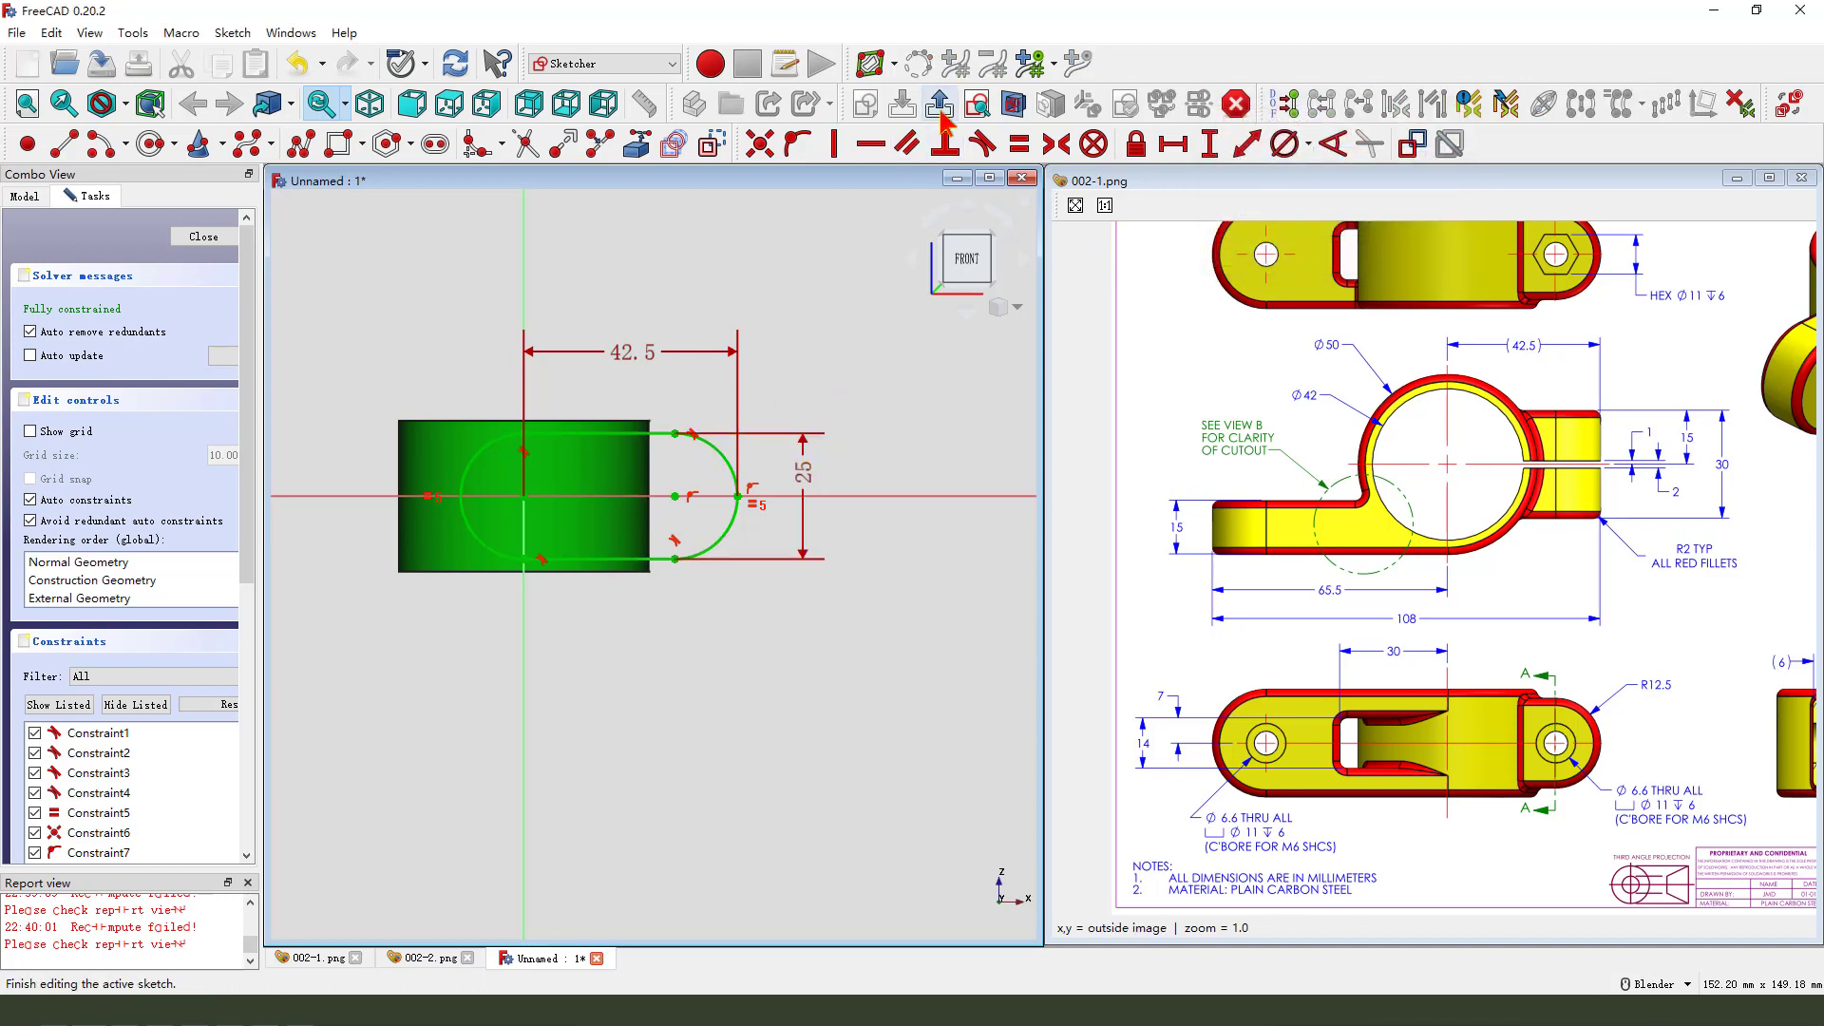
# Finish the sketch and pad the slot profile 30 mm symmetrically to its plane
pyautogui.click(869, 64)
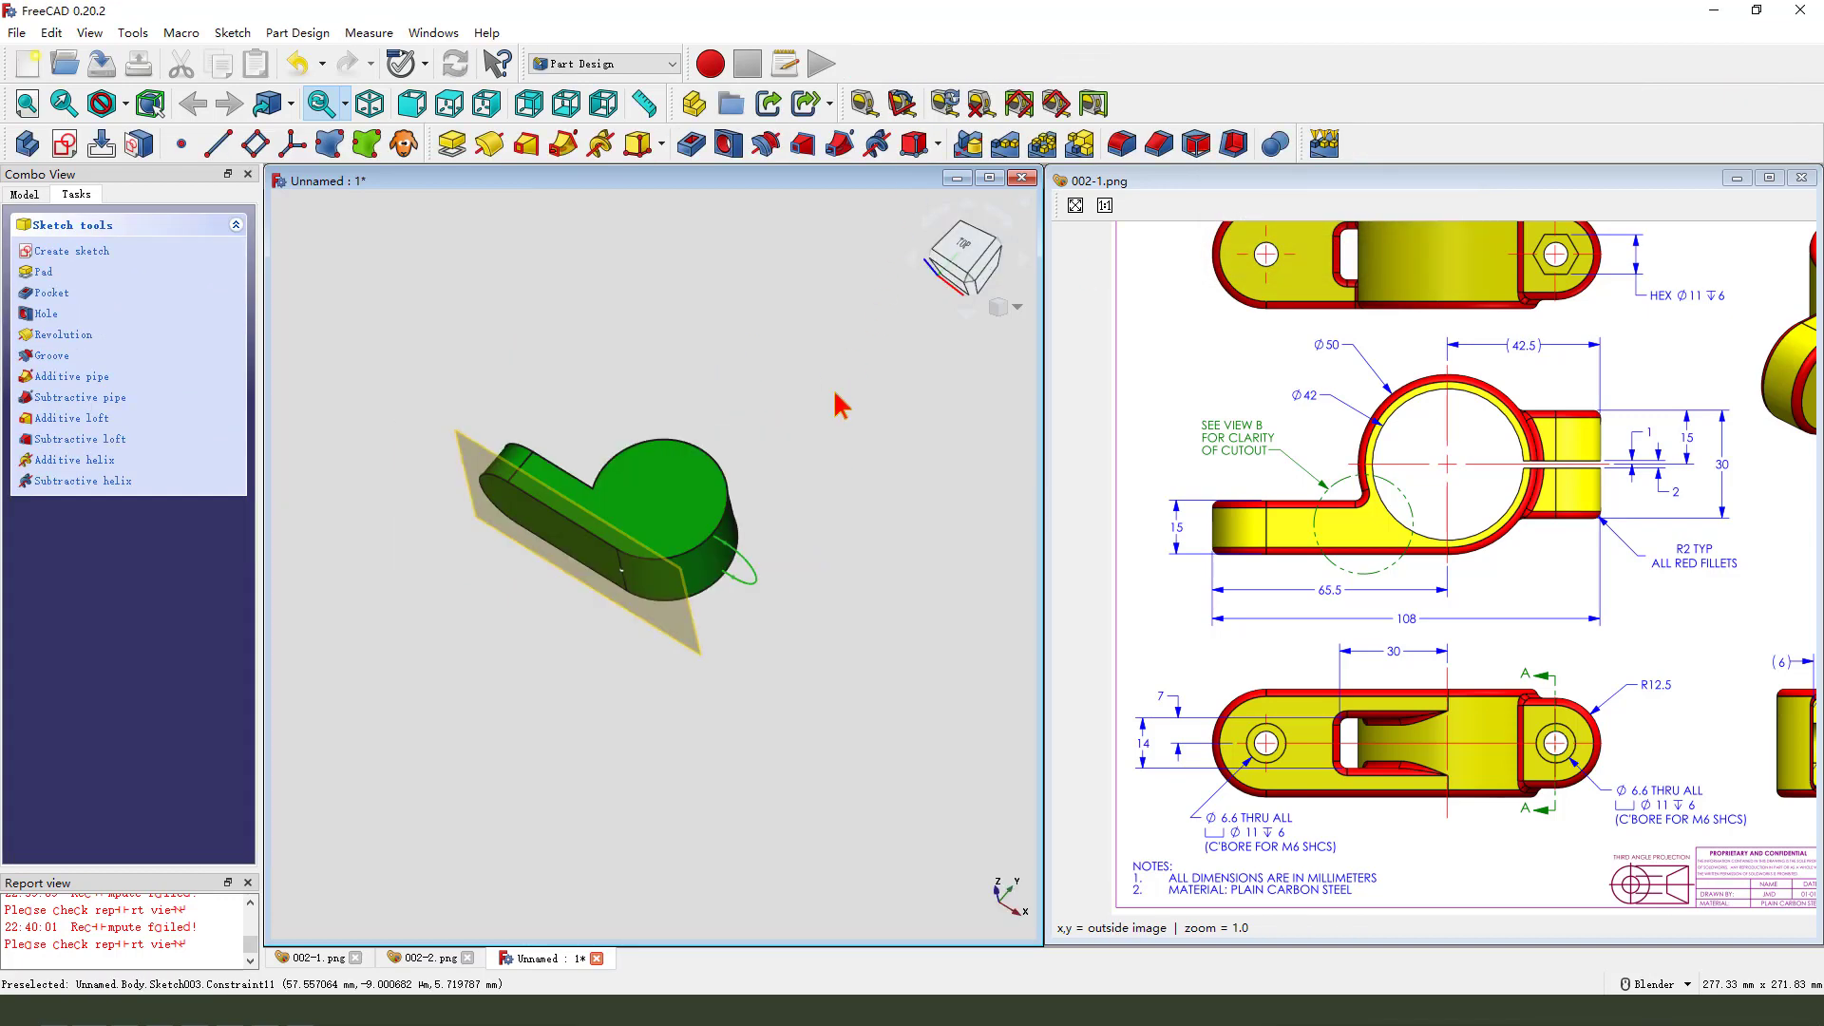
pyautogui.click(451, 143)
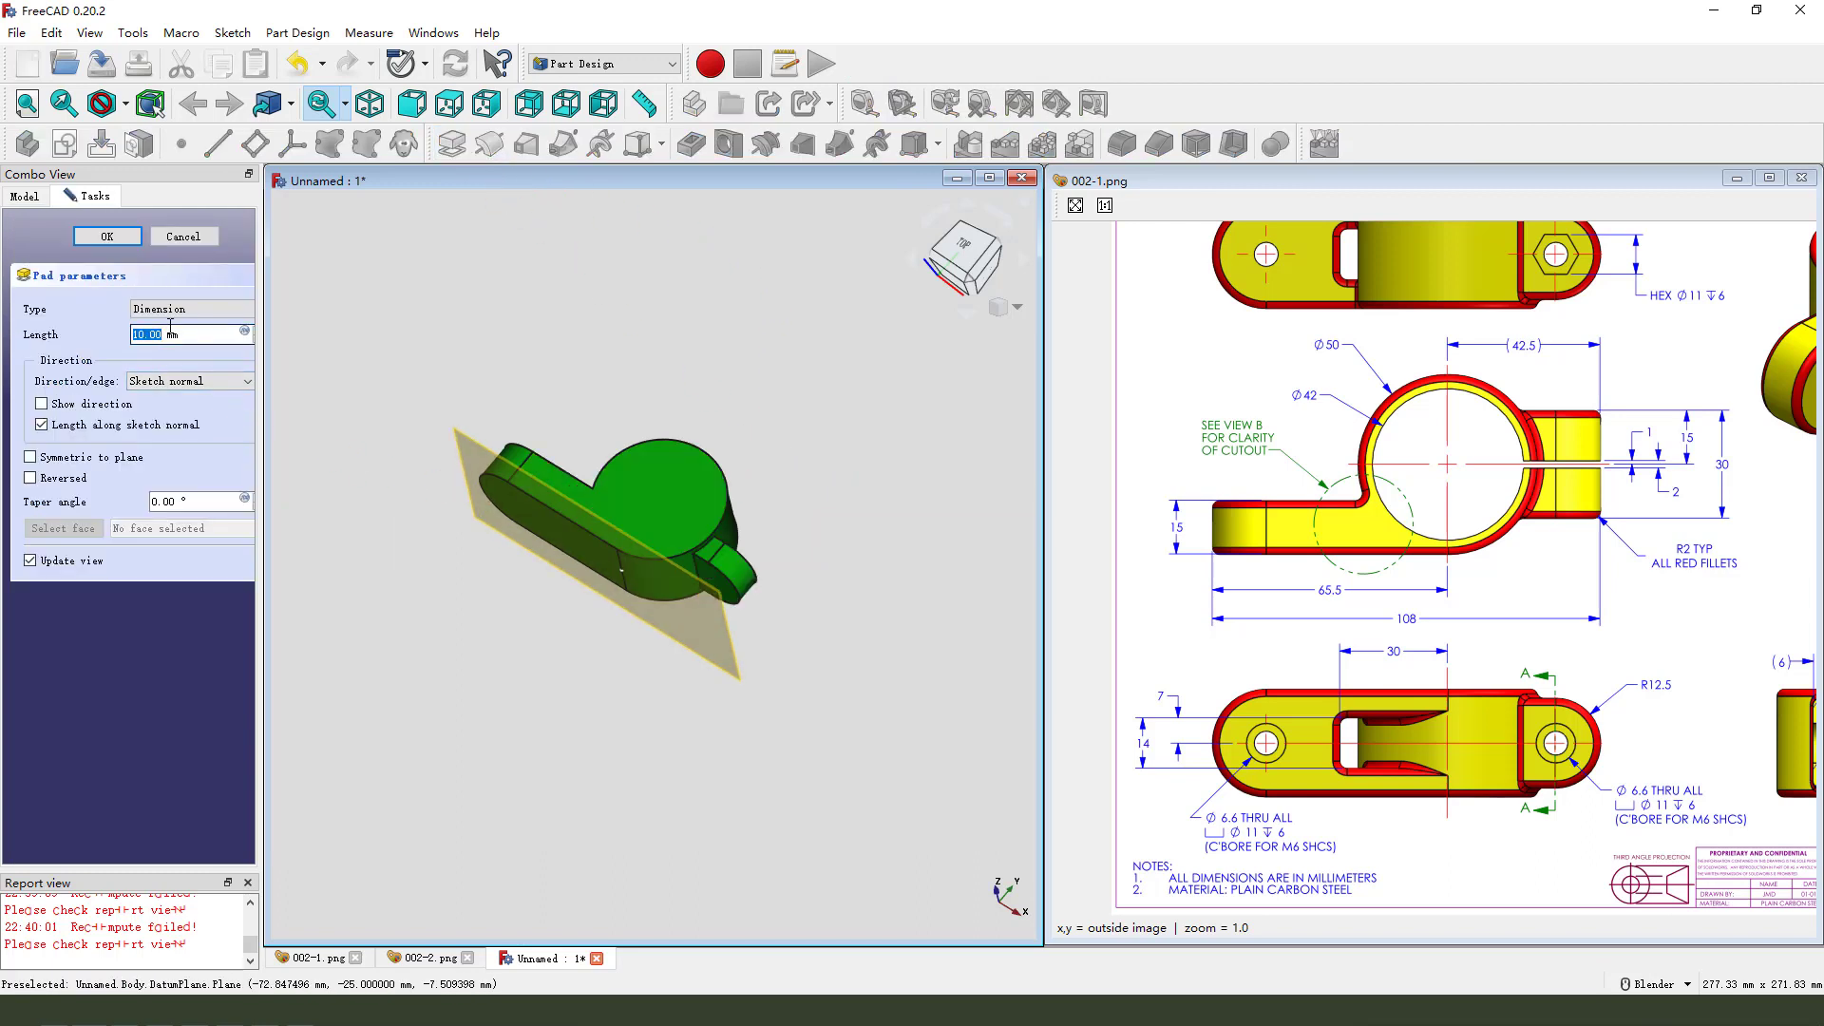
pyautogui.click(31, 458)
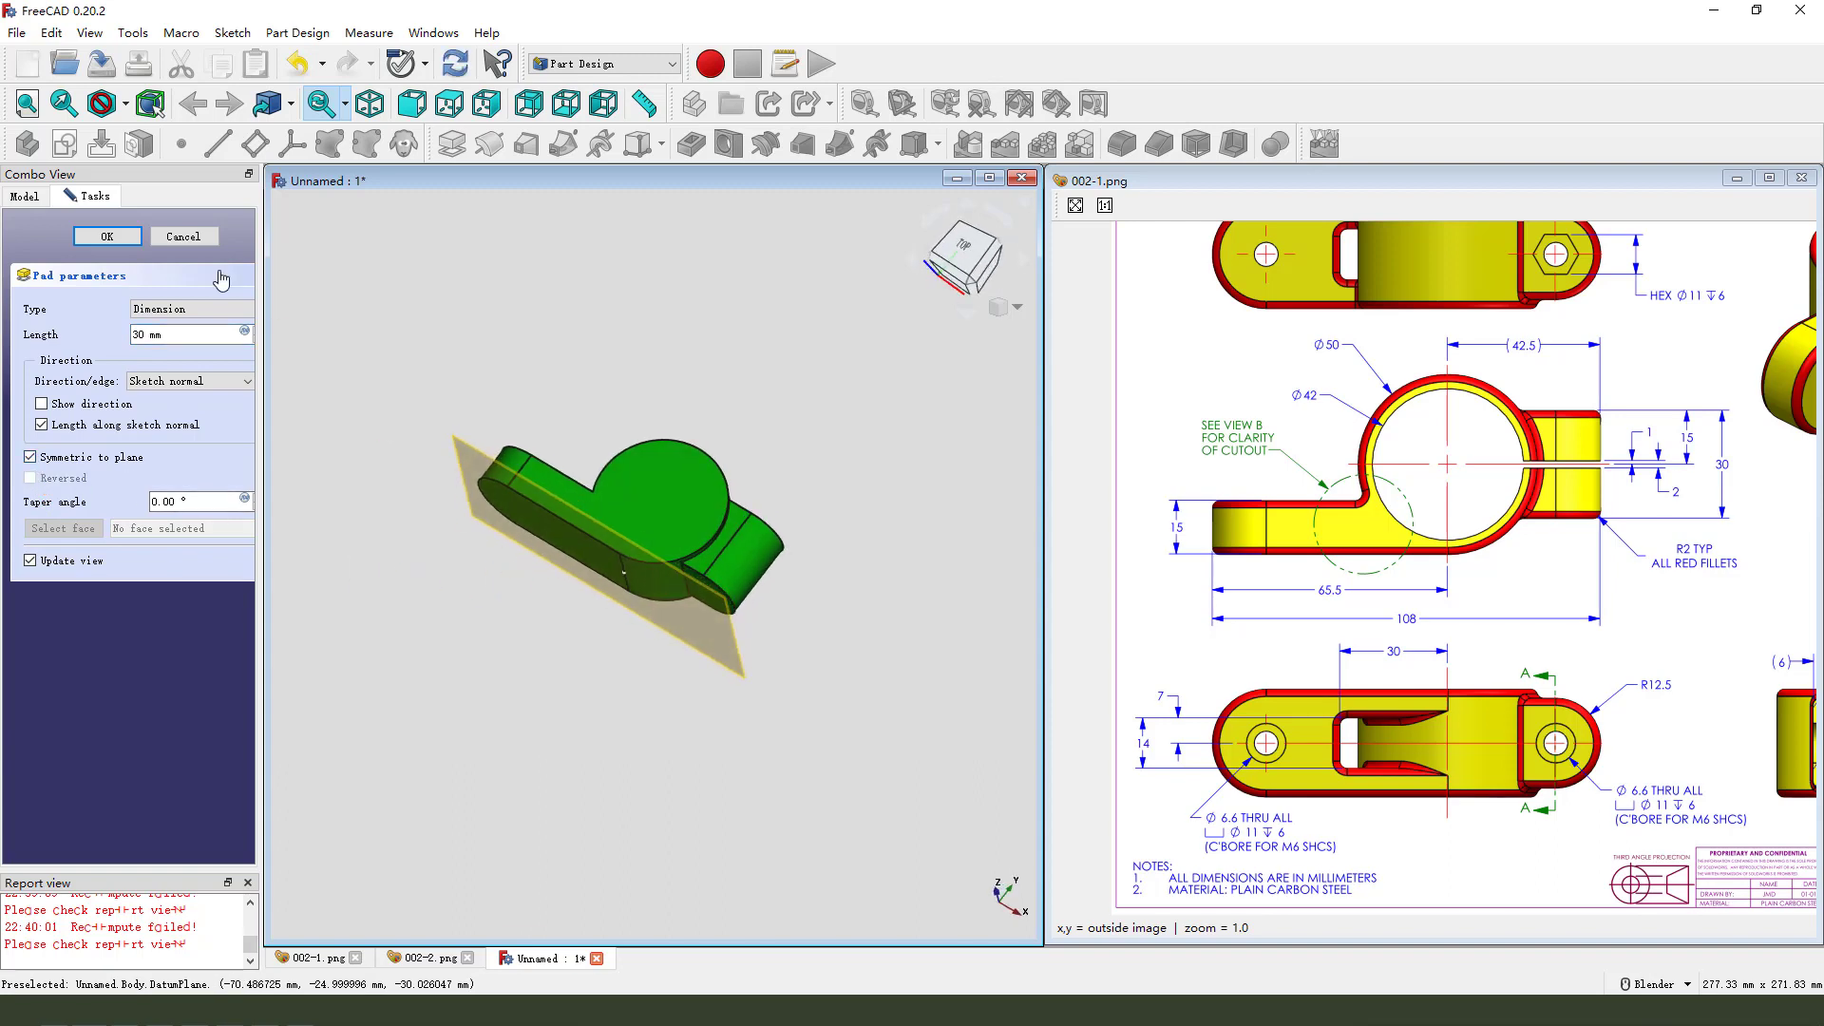
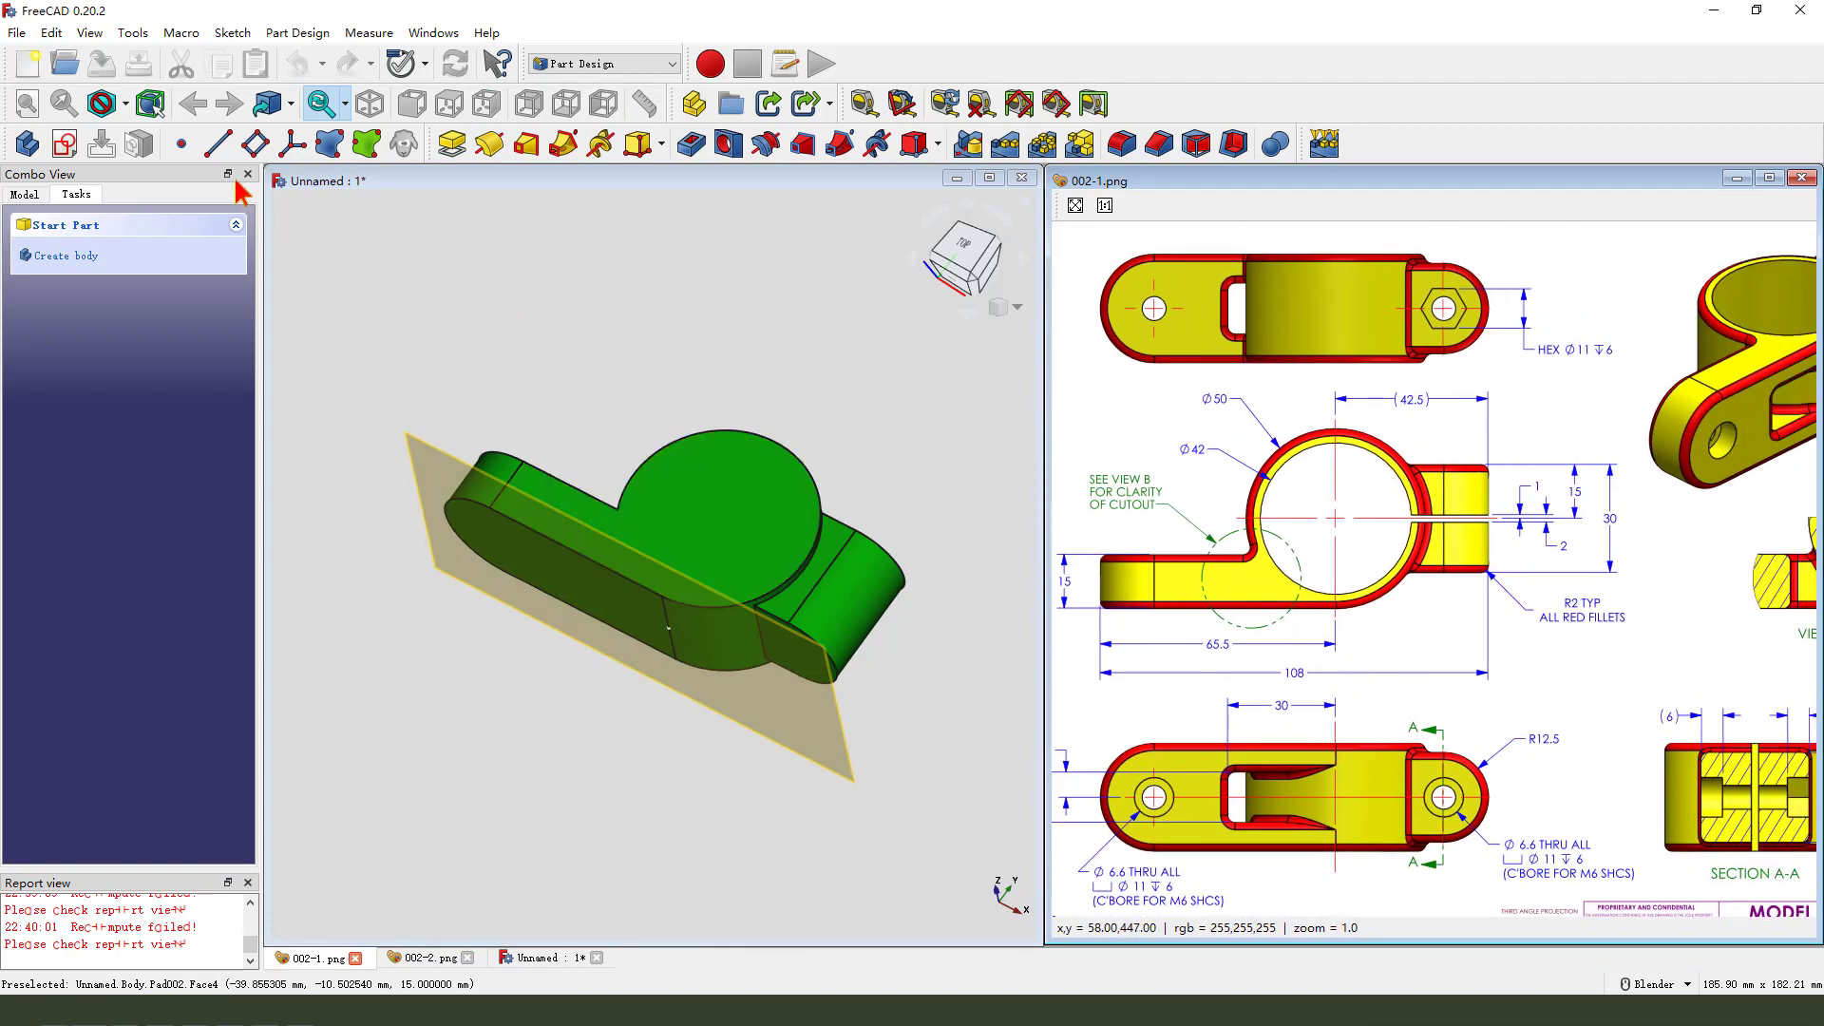
# Start a new sketch on the XY plane
pyautogui.click(65, 144)
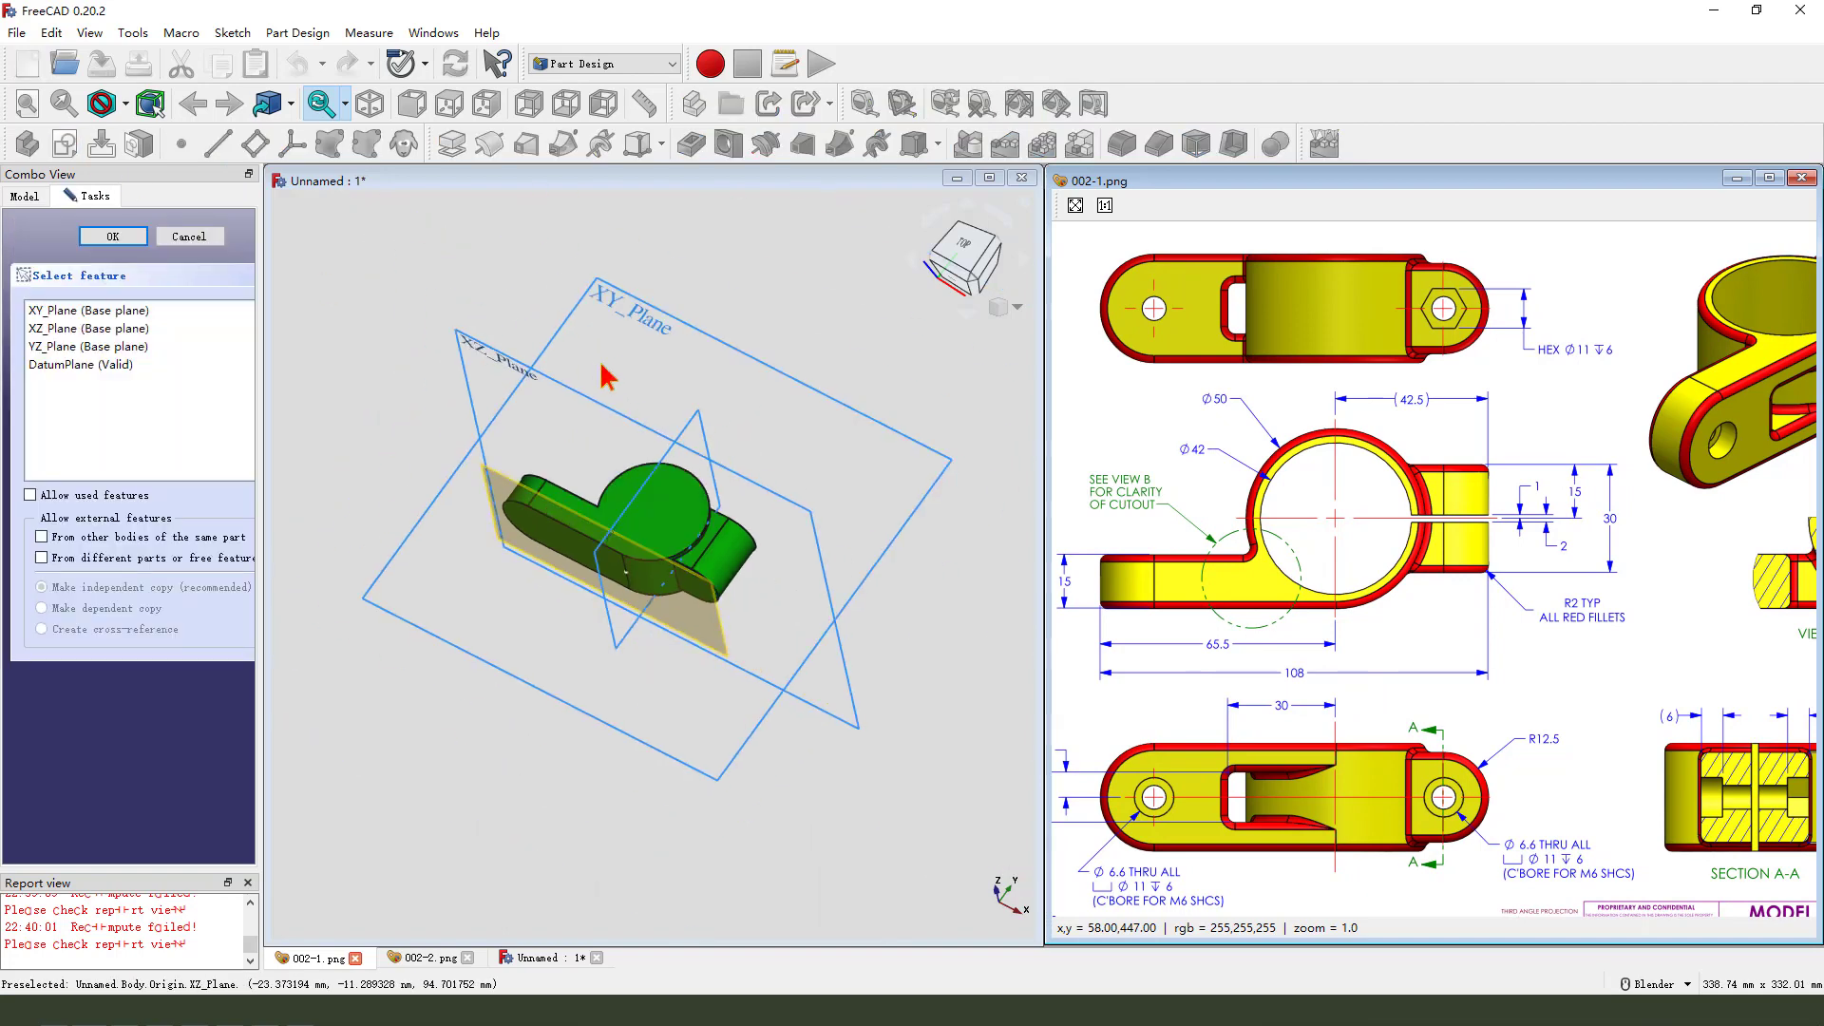
pyautogui.click(616, 314)
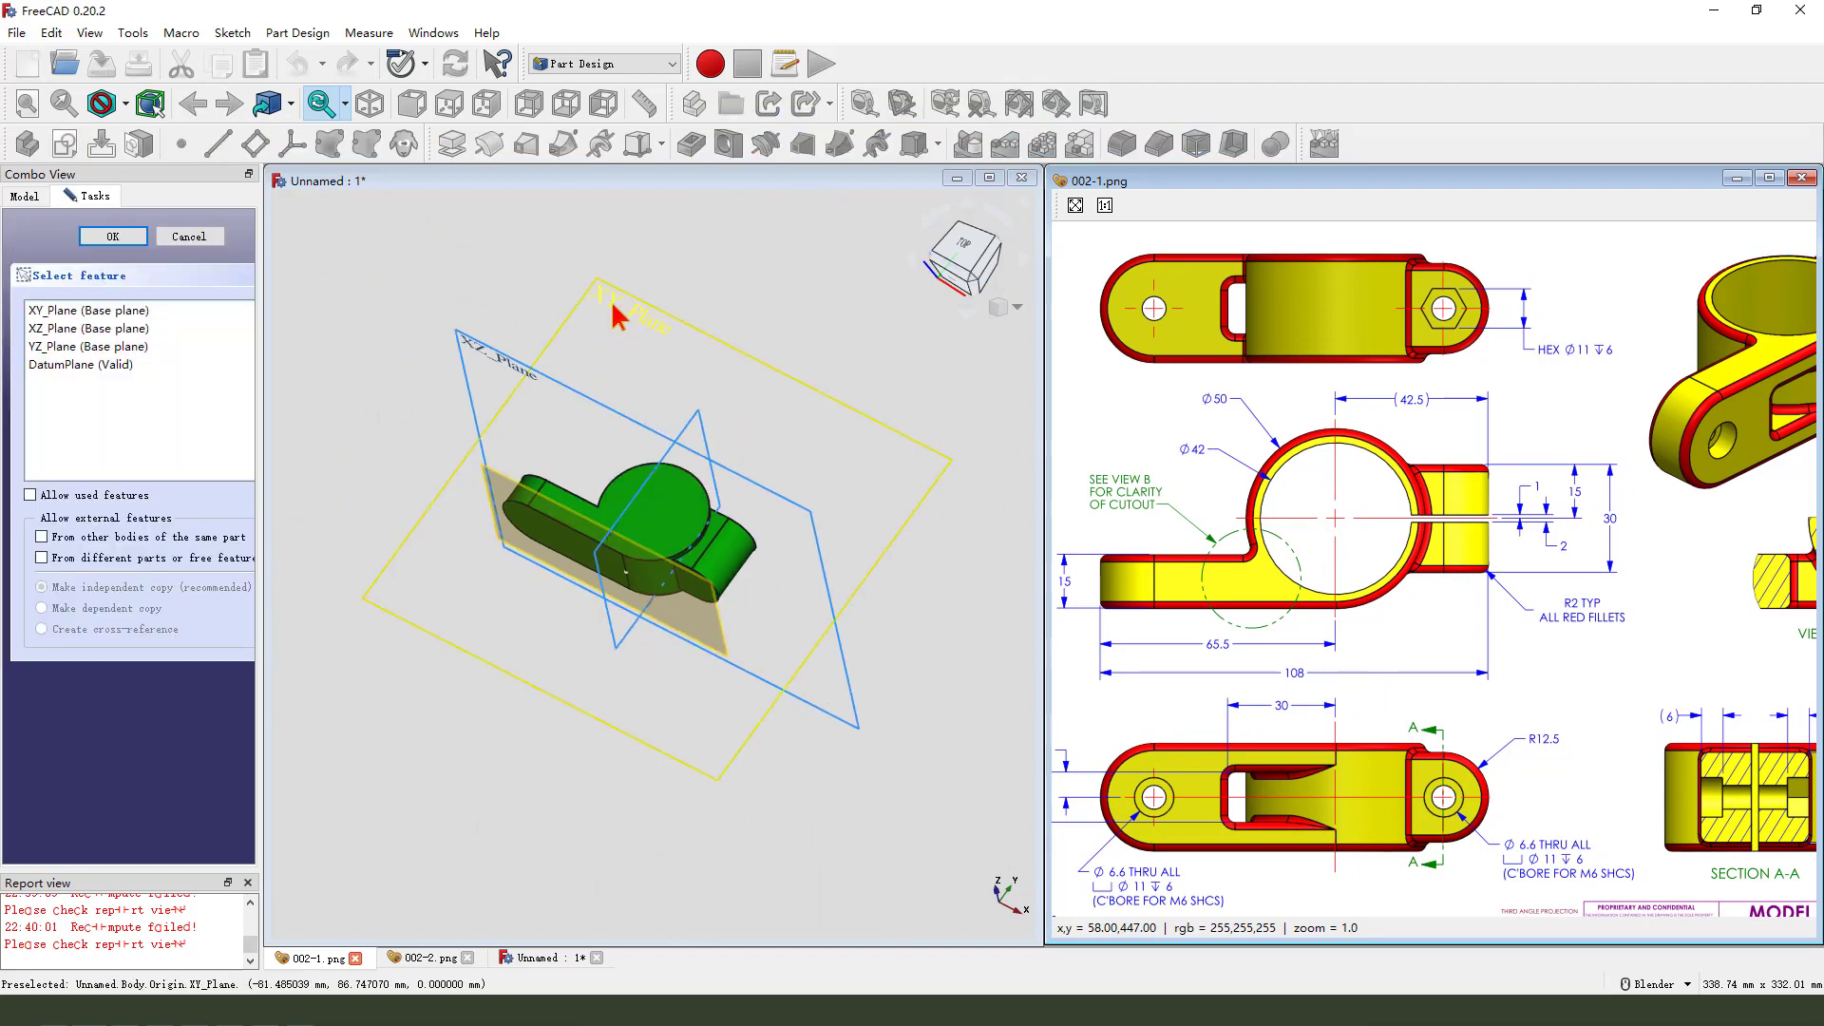
pyautogui.scroll(3, 580, 608)
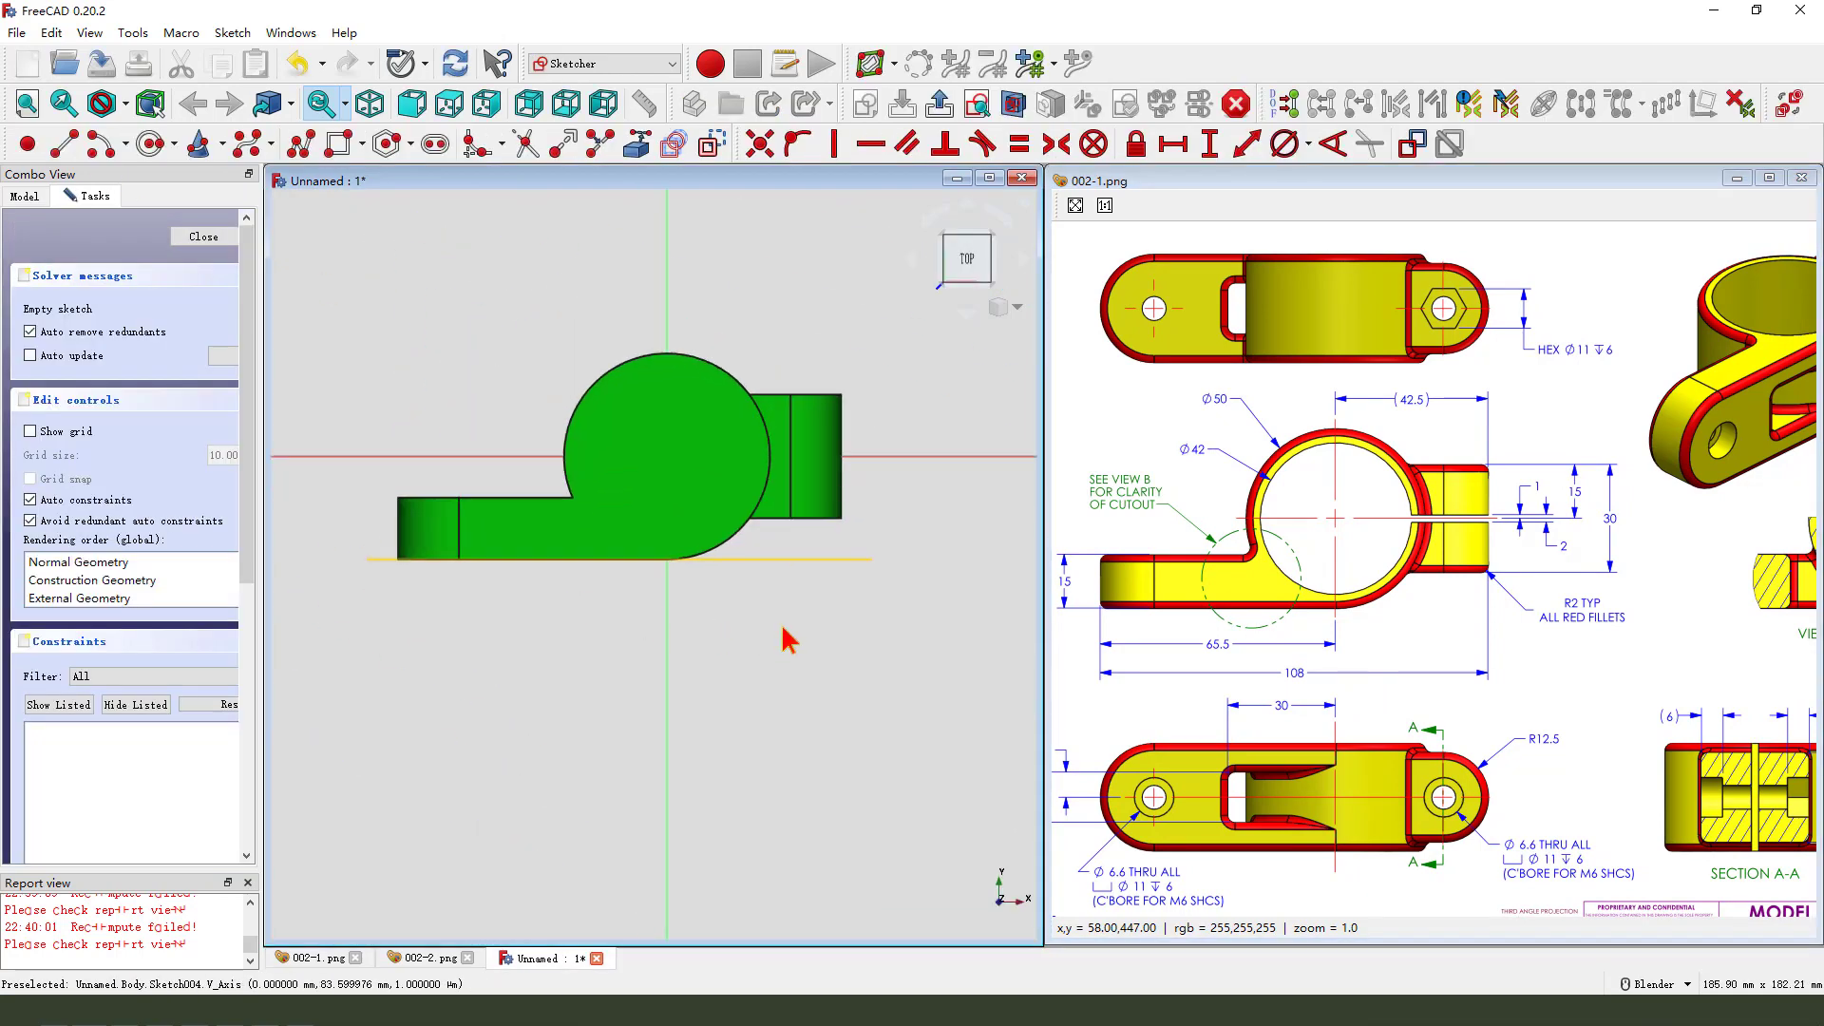
# Link the datum plane, the arm's upper edge and the large circular edge into the sketch as external geometry
pyautogui.click(636, 143)
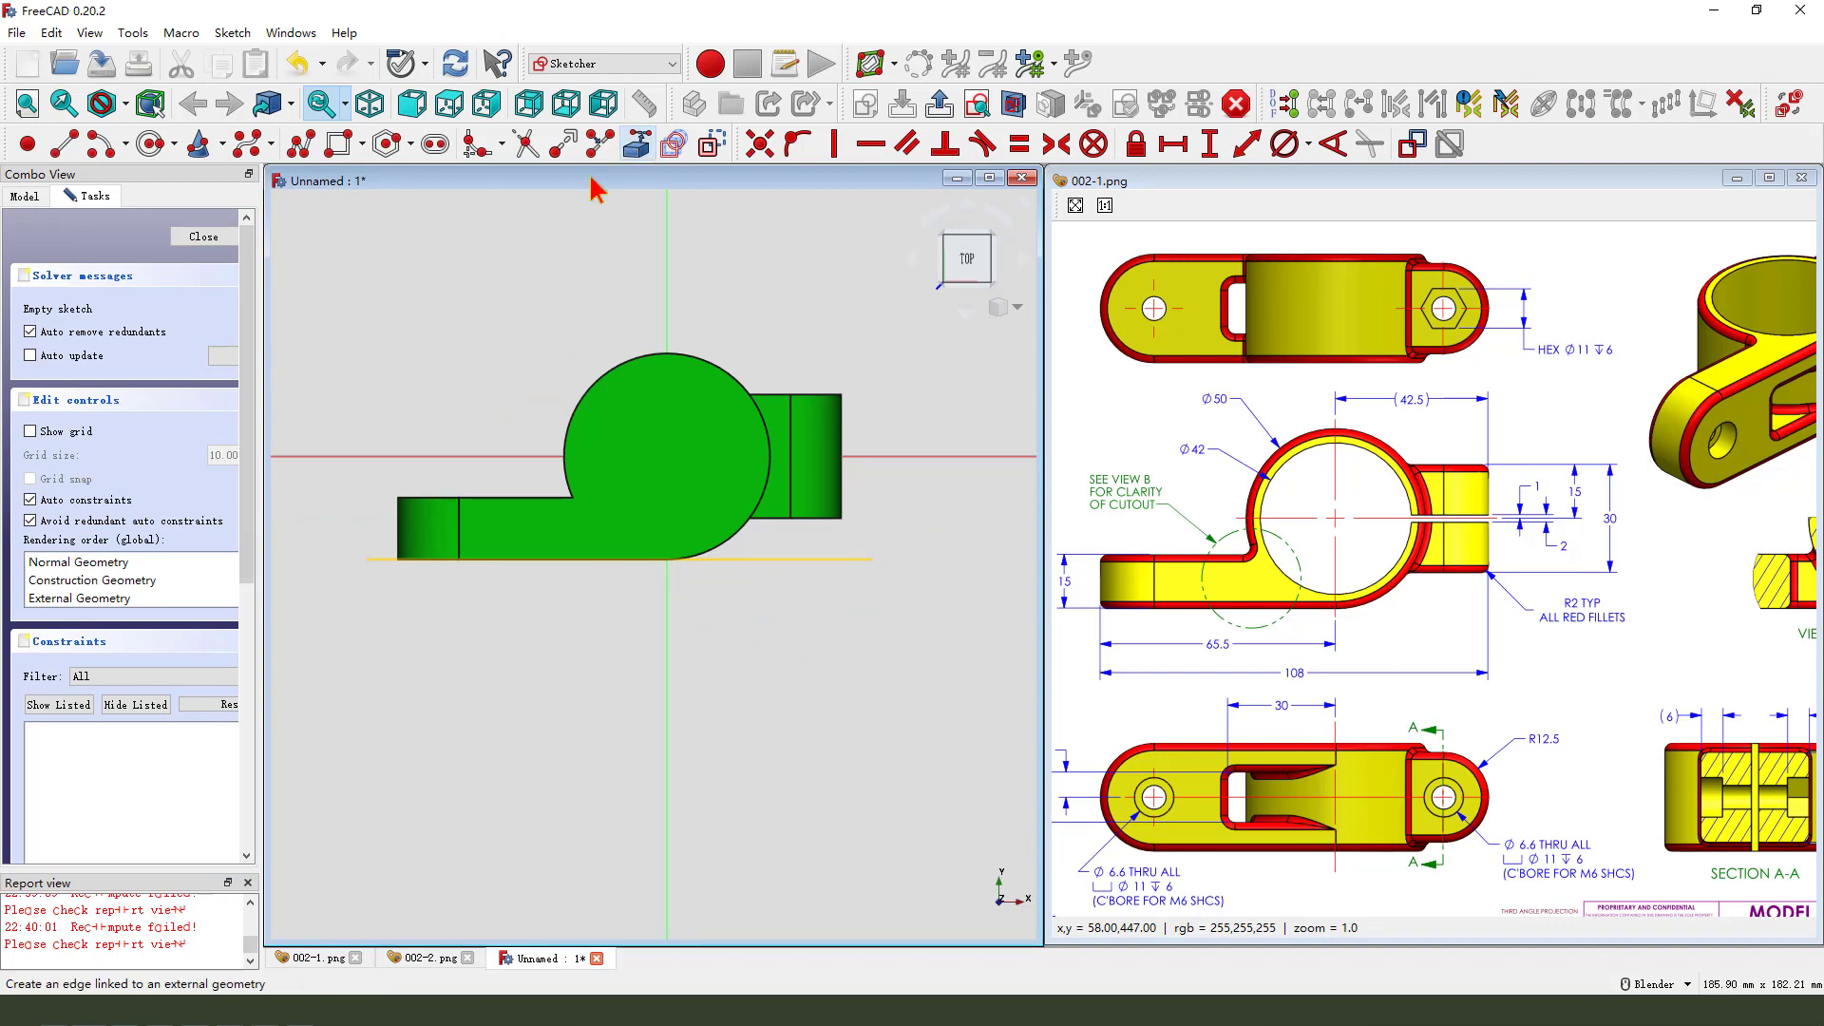
pyautogui.hotkey('ctrl', 'alt', 'g')
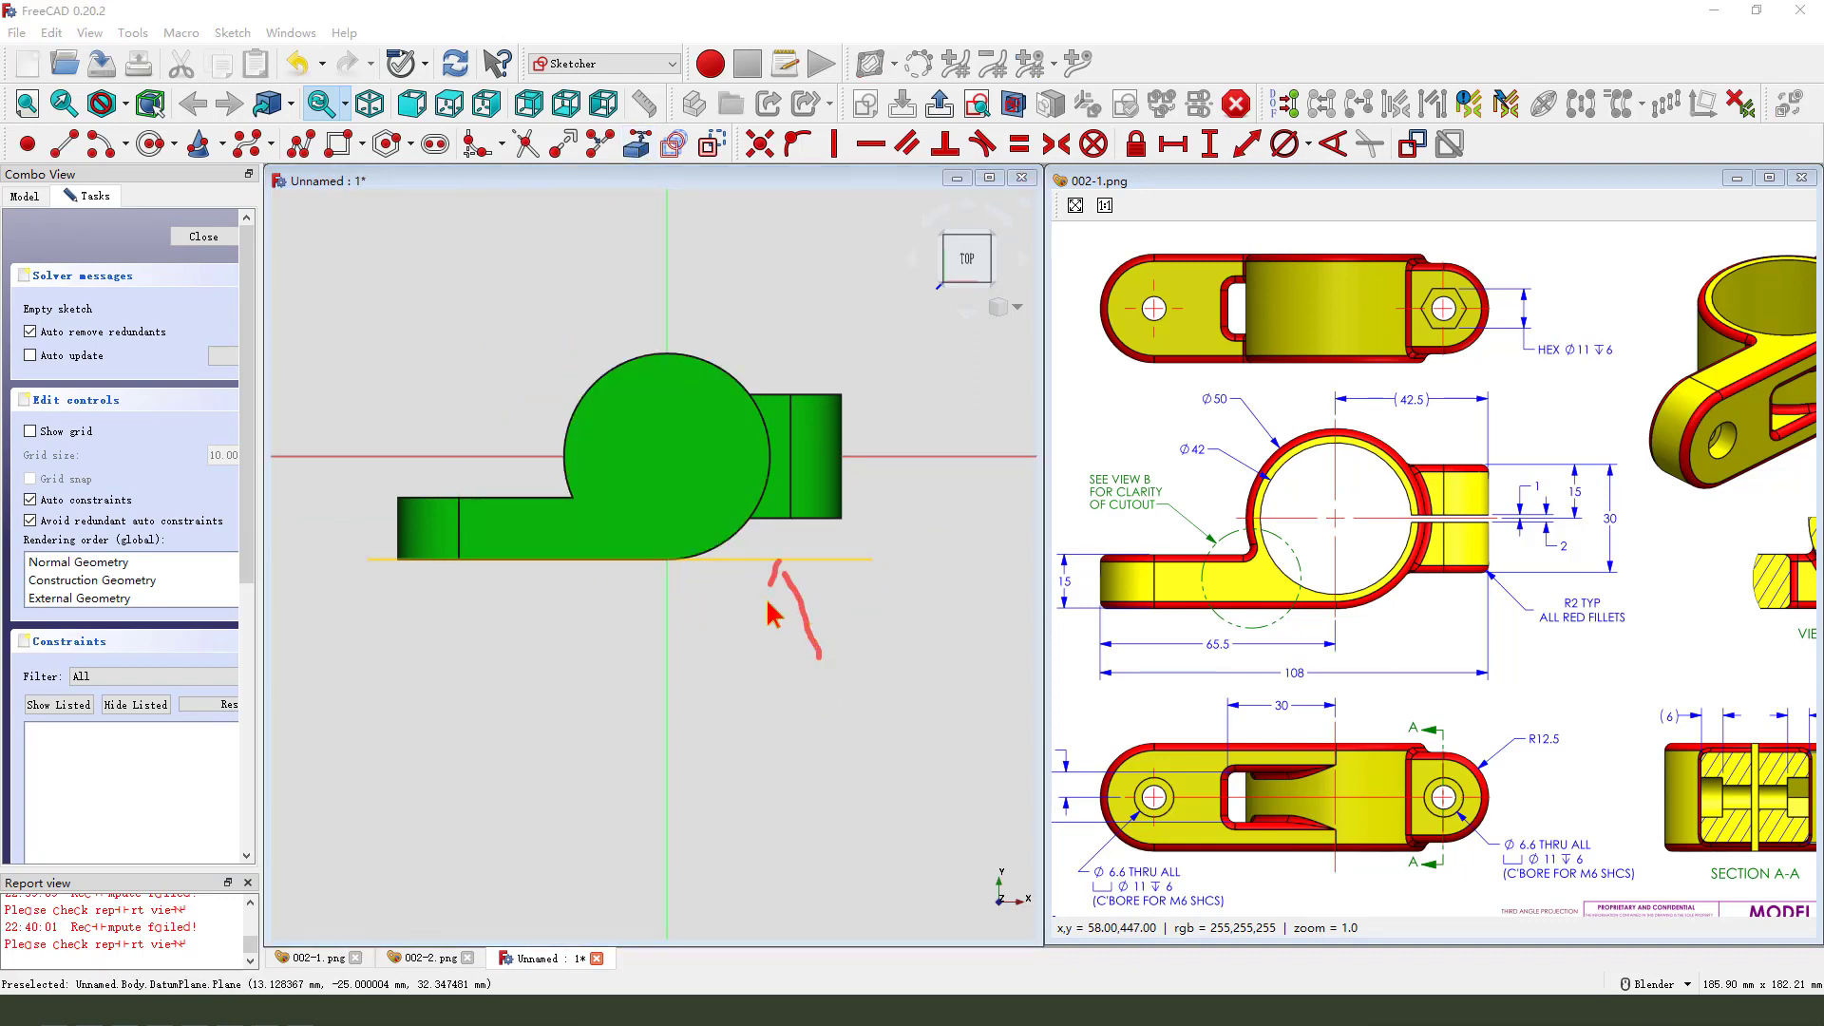
pyautogui.click(813, 560)
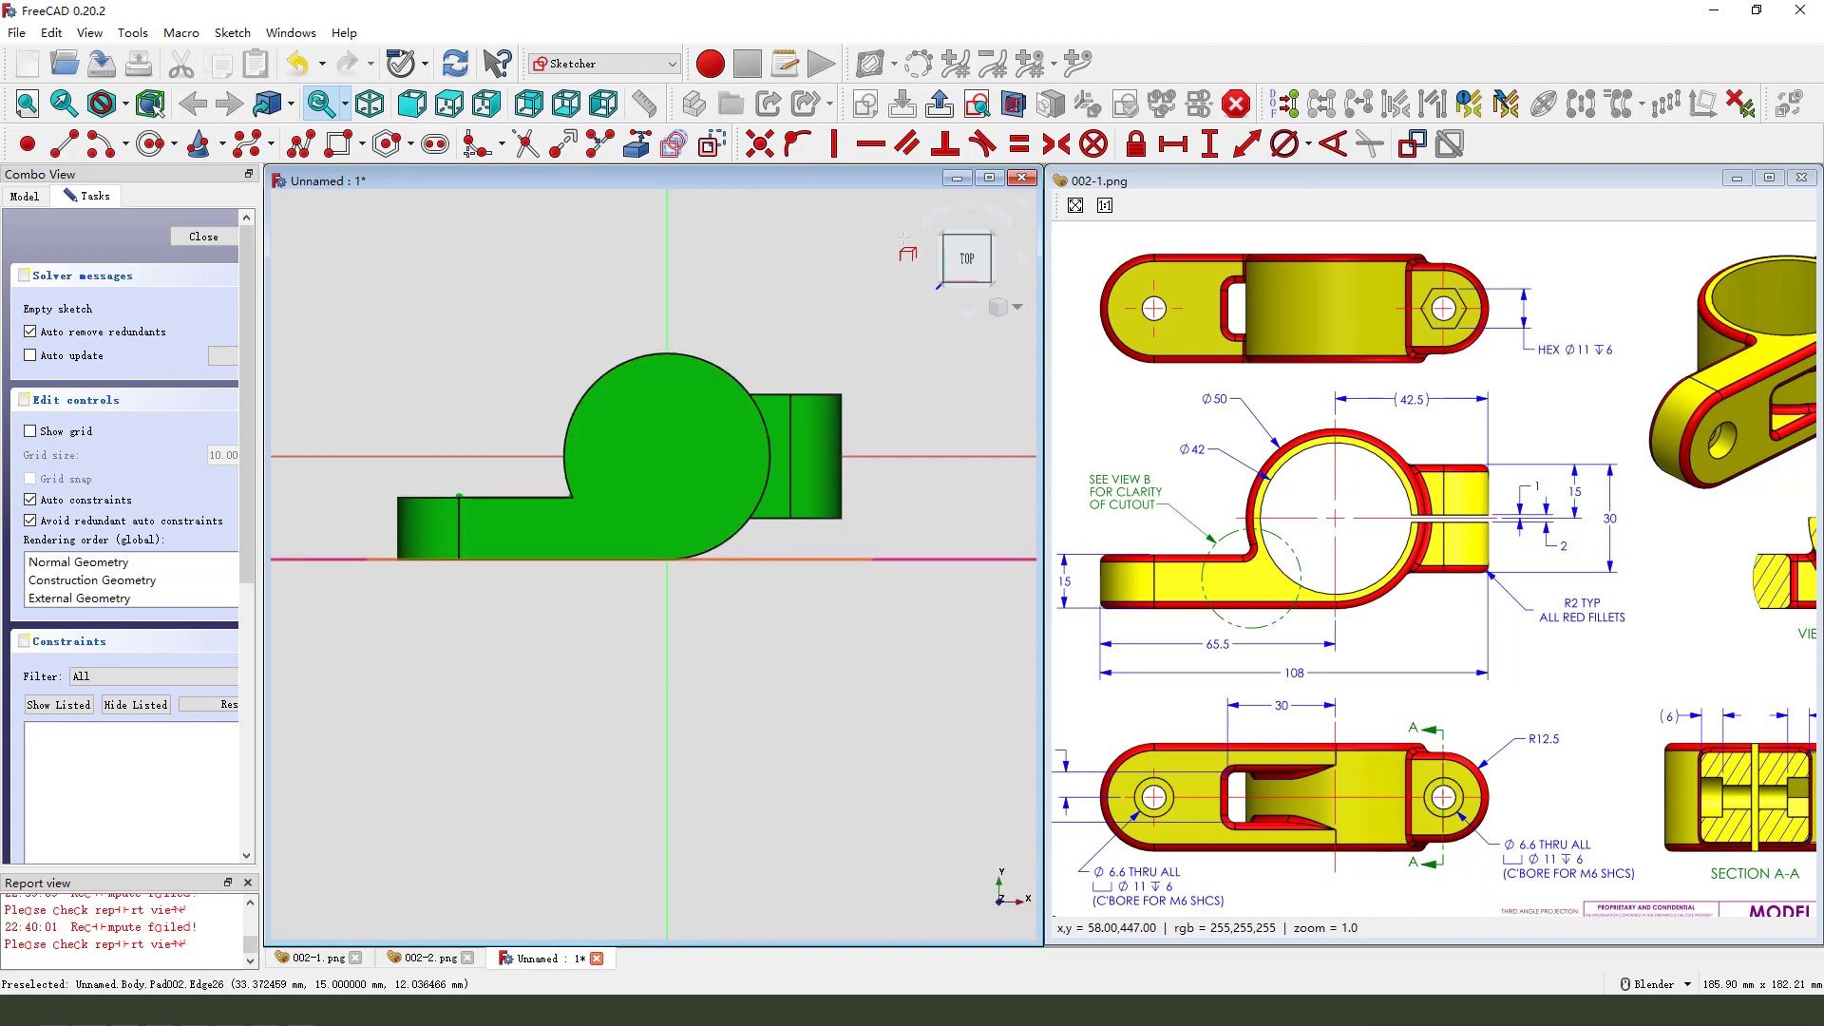
pyautogui.click(1012, 106)
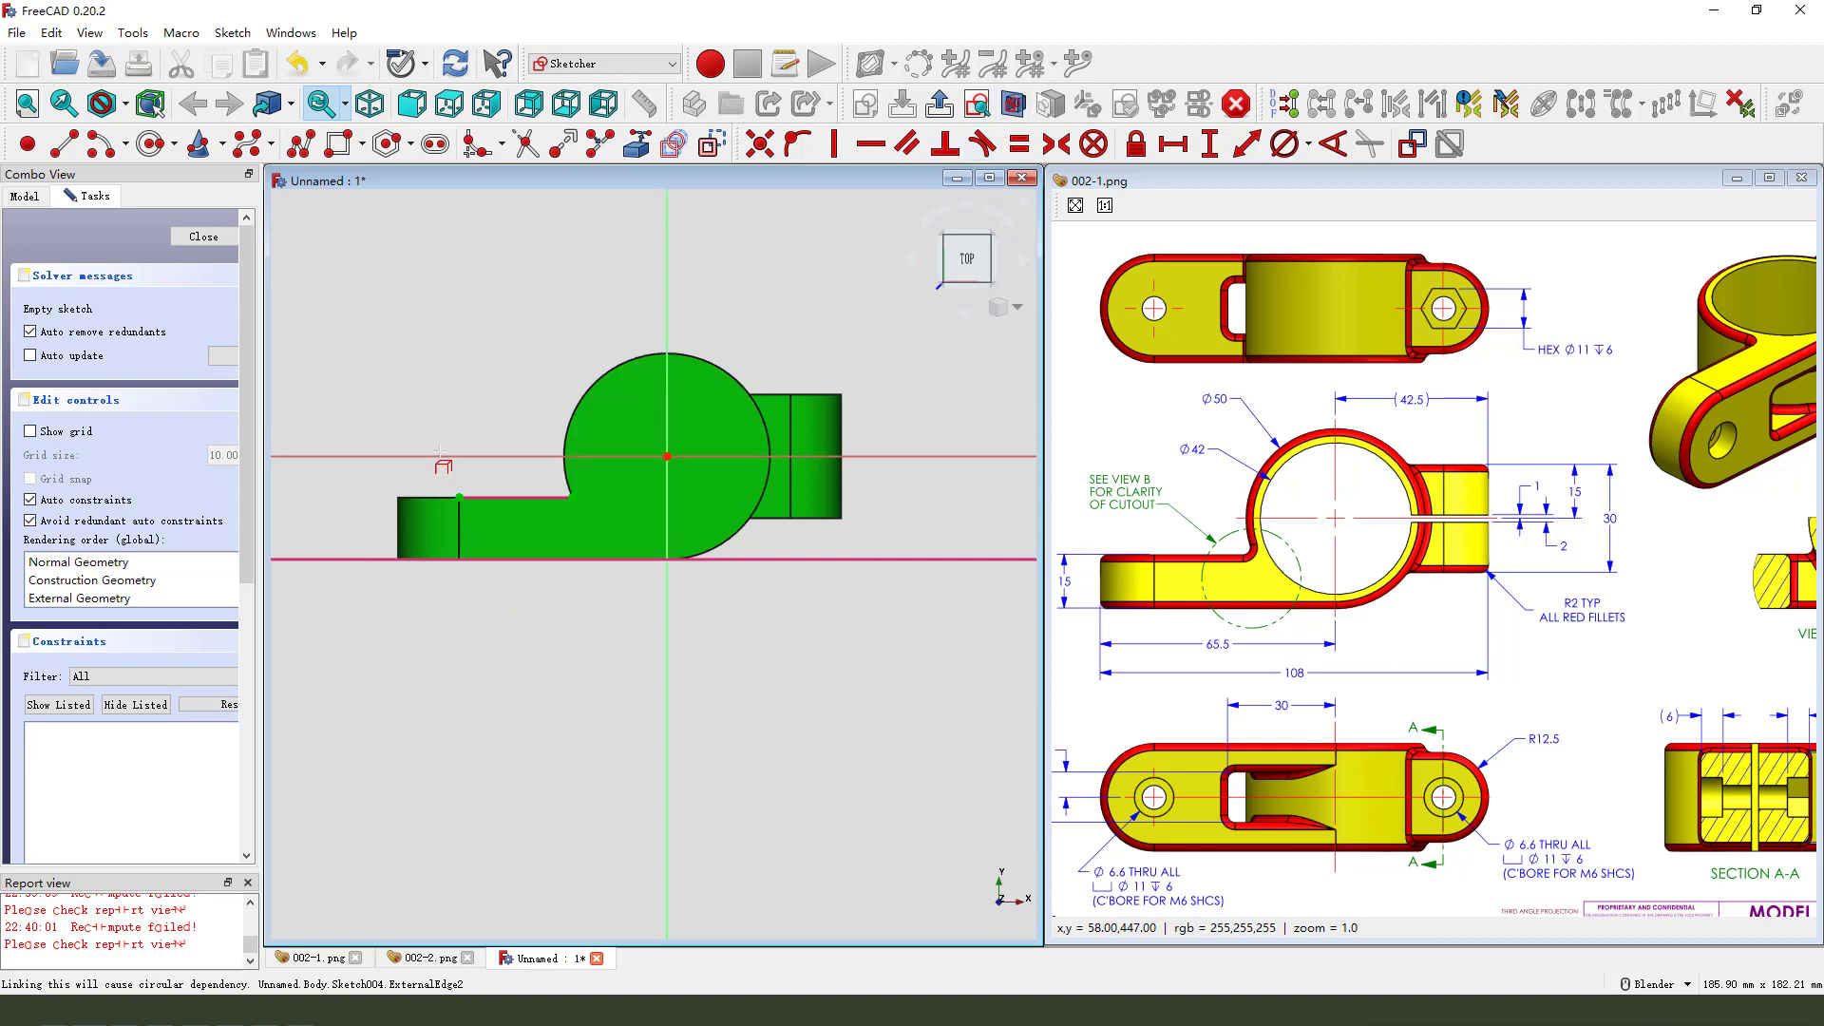
pyautogui.scroll(1, 452, 446)
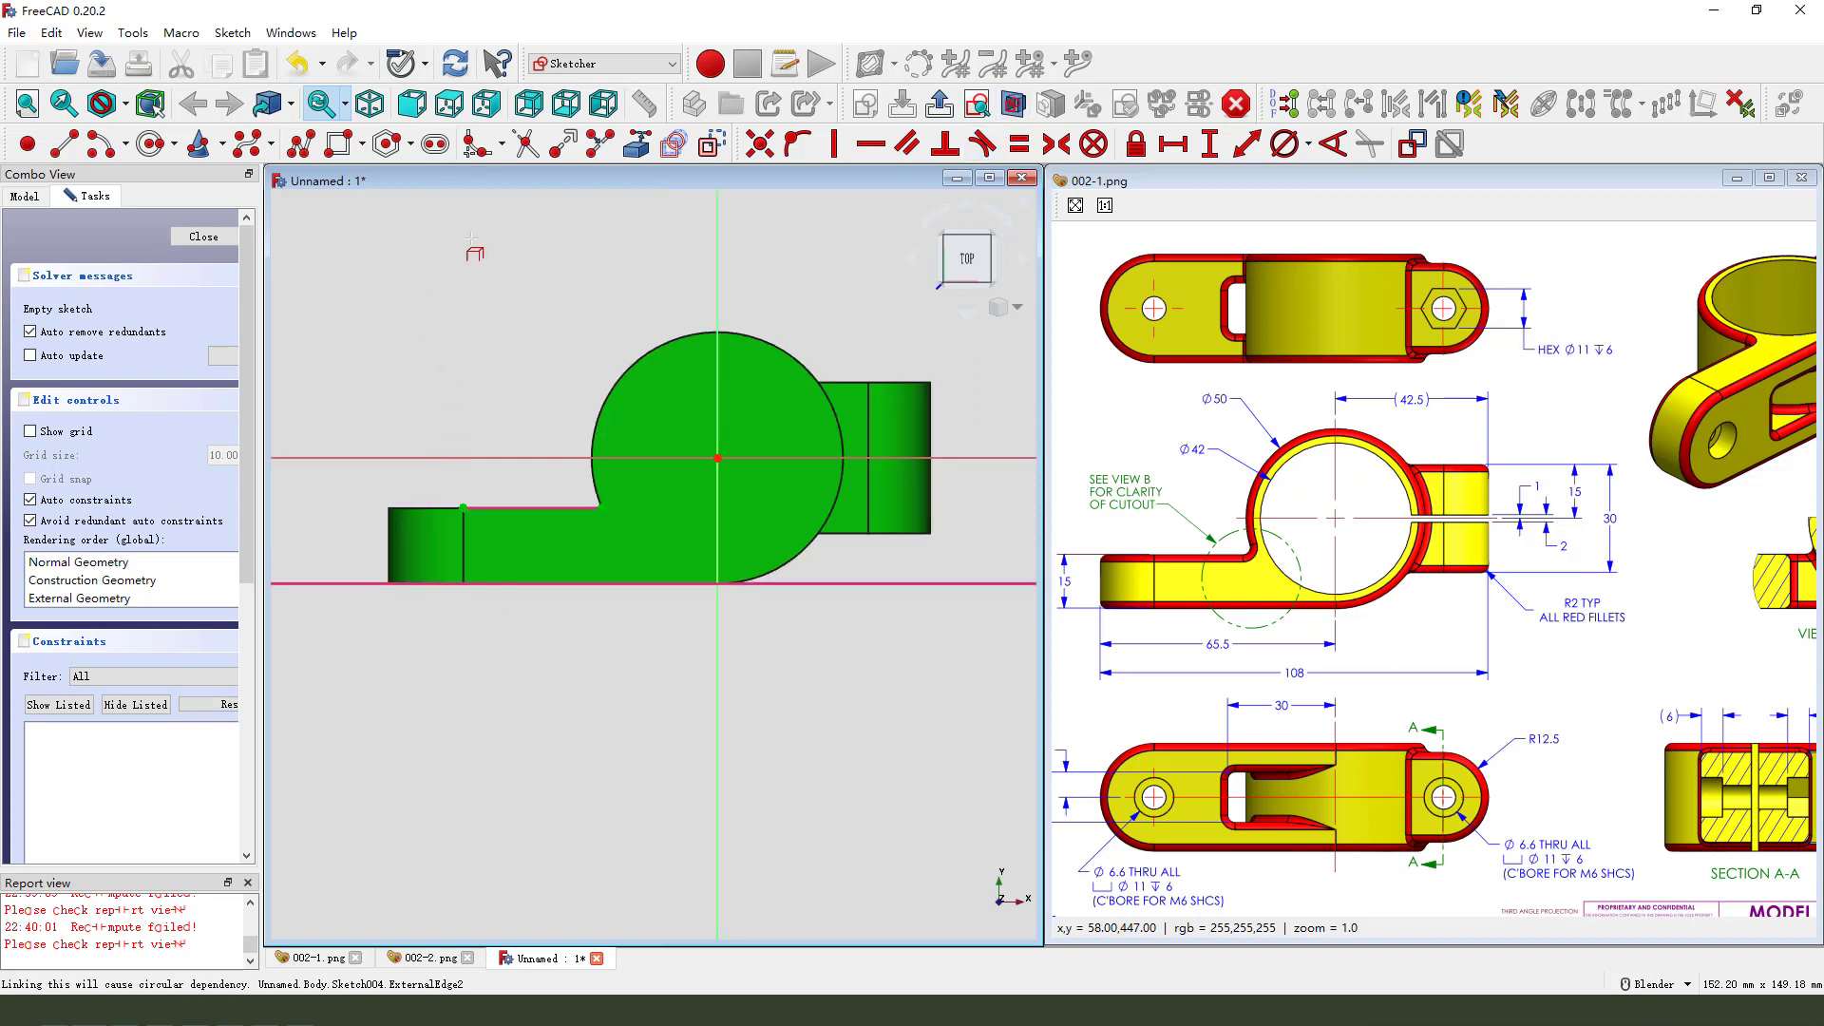
pyautogui.click(655, 346)
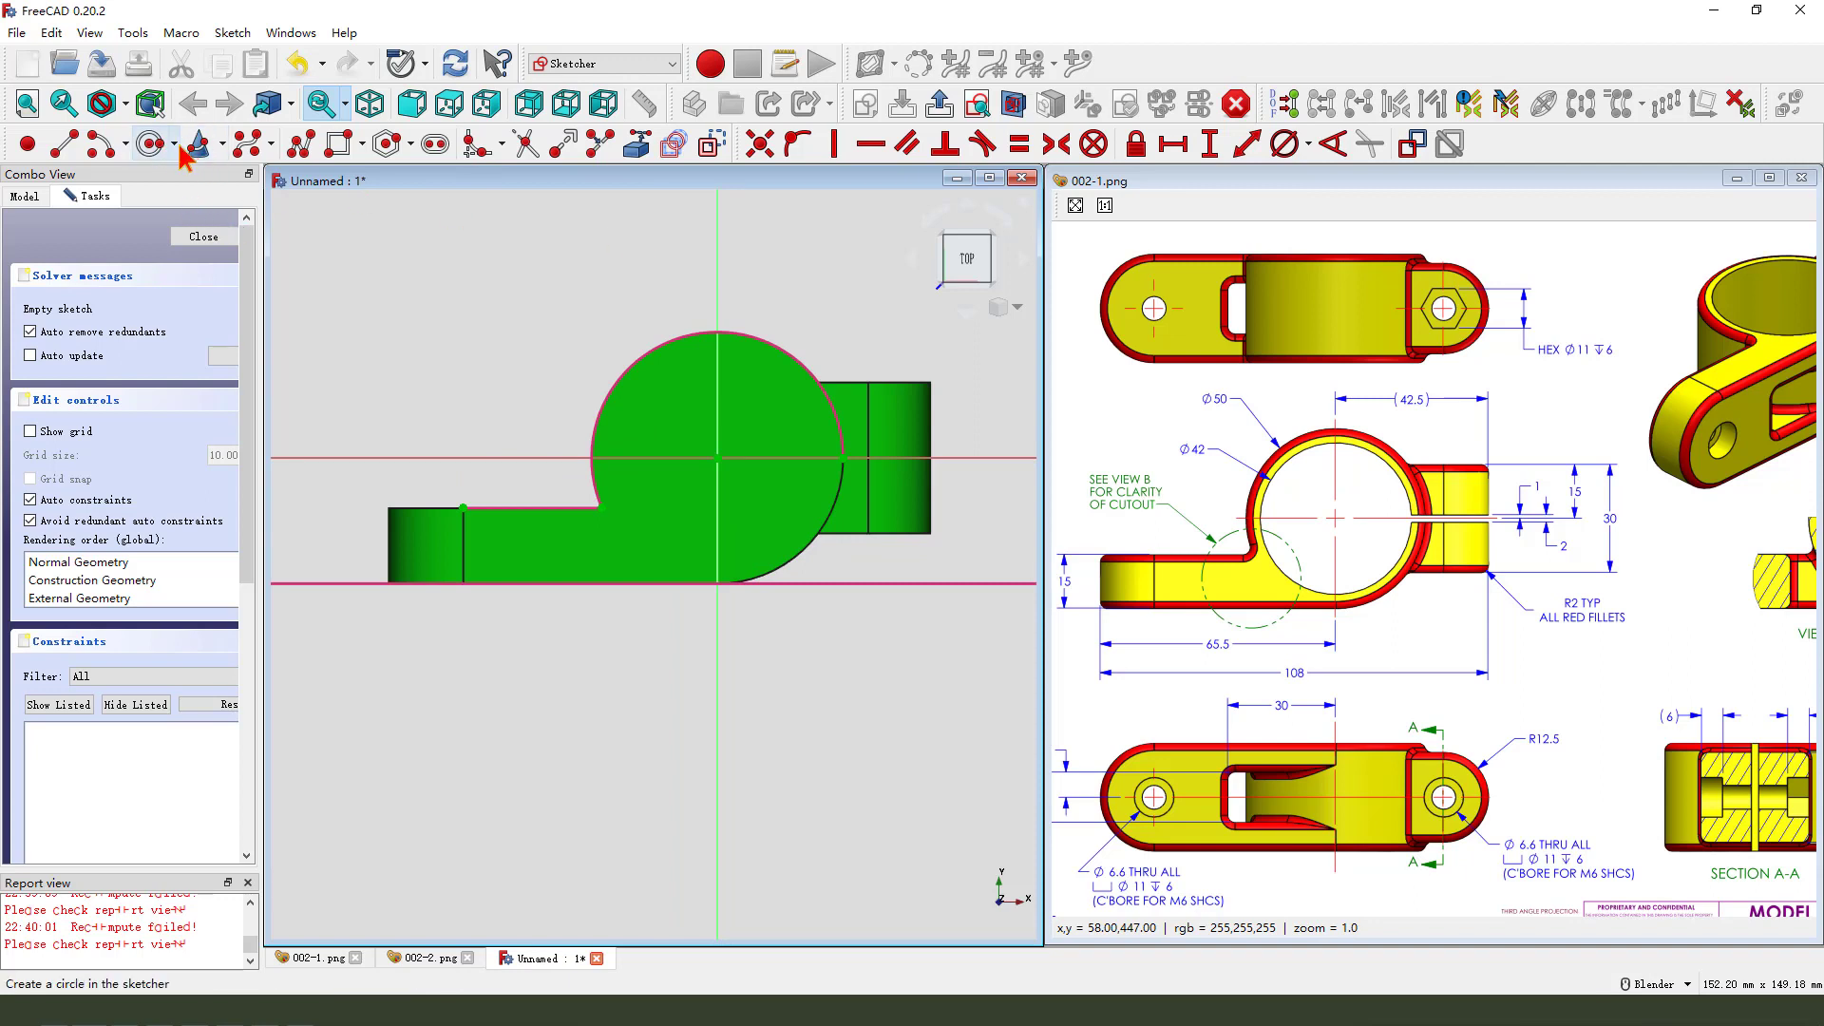
# Sketch an arc of about 35 mm radius centred on the origin, sweeping from the upper left to below the datum plane line
pyautogui.click(100, 143)
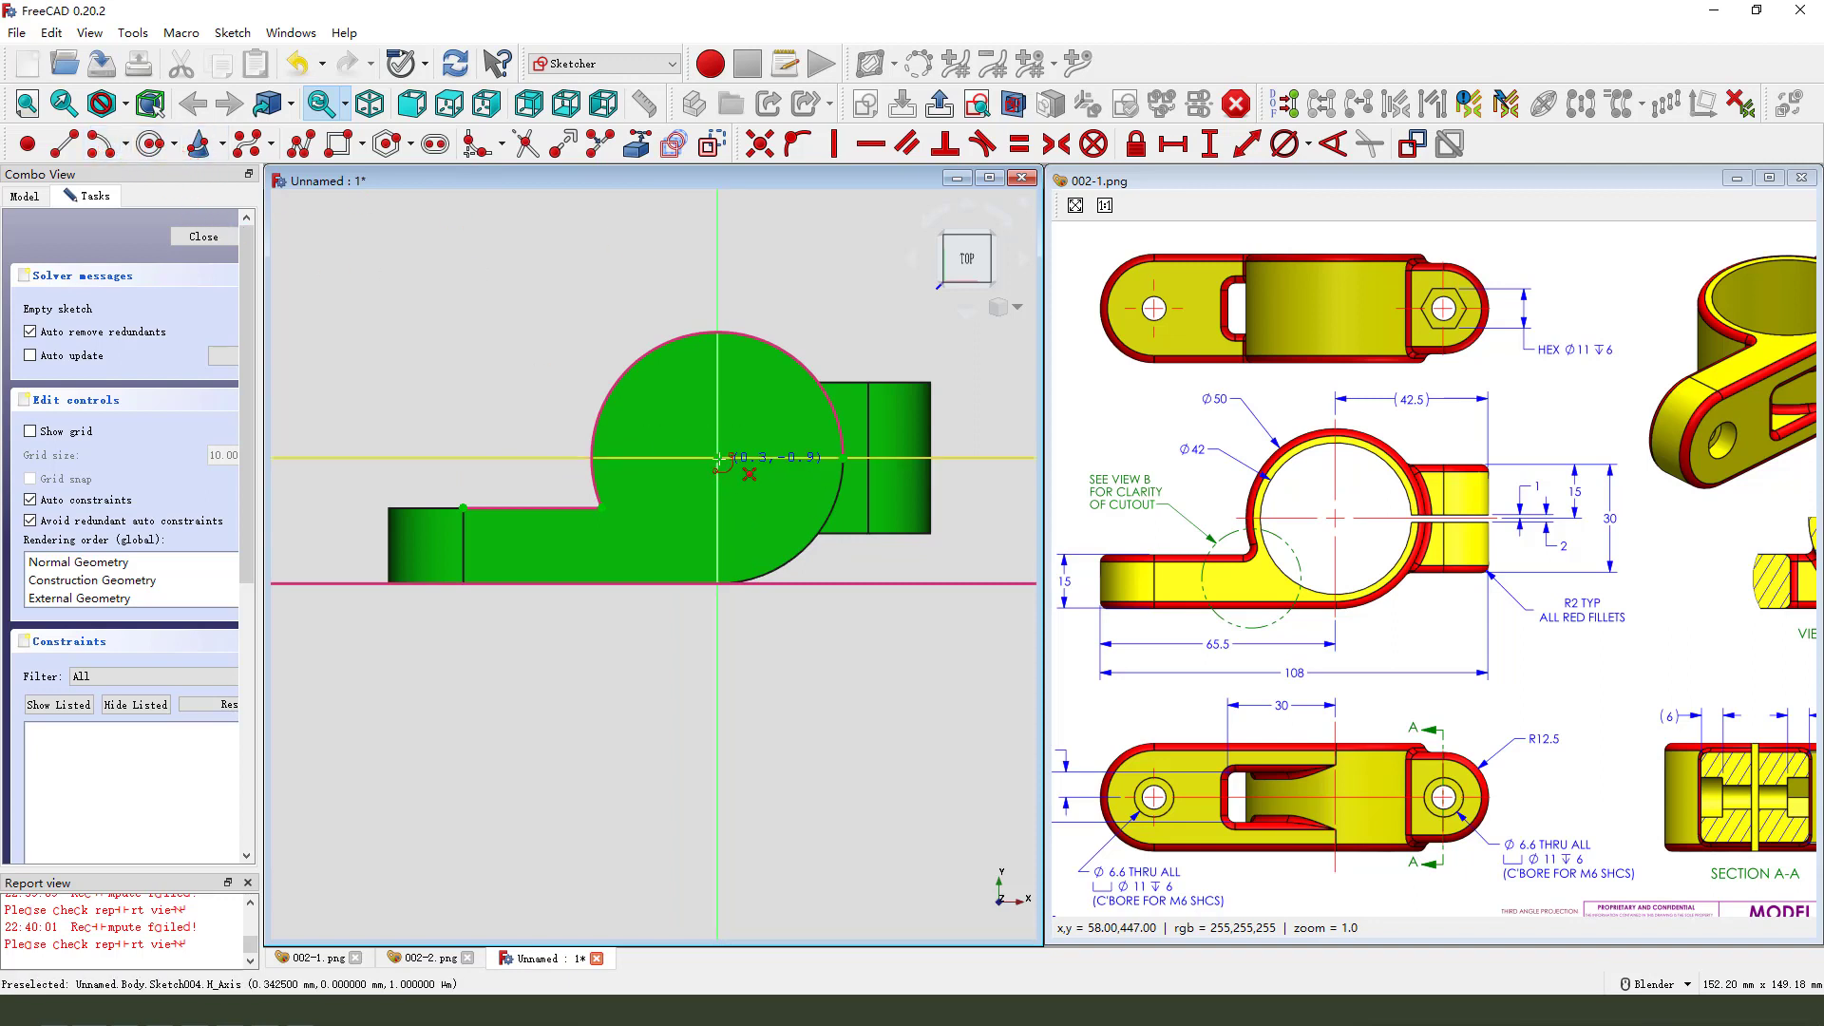
pyautogui.click(717, 458)
pyautogui.click(575, 358)
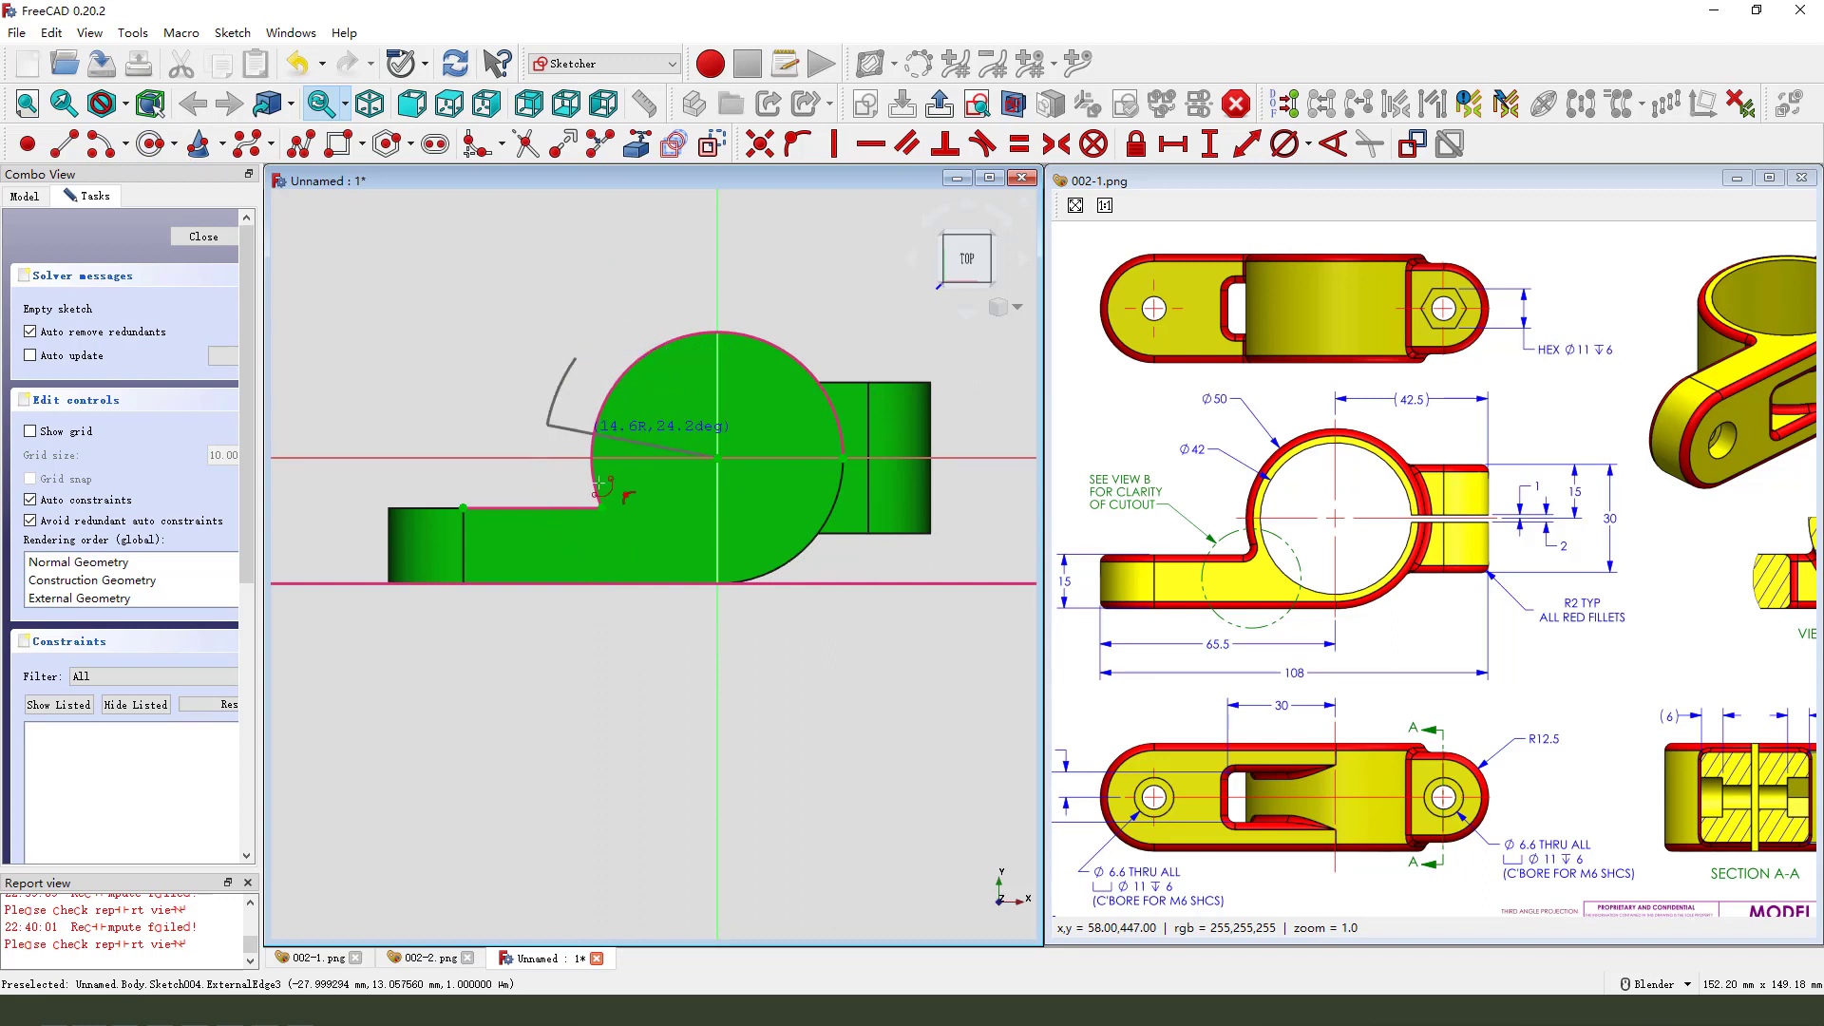
pyautogui.click(757, 626)
# Sketch a slanted line across the arm, left of the arc, with its lower endpoint on the datum plane line
pyautogui.click(63, 143)
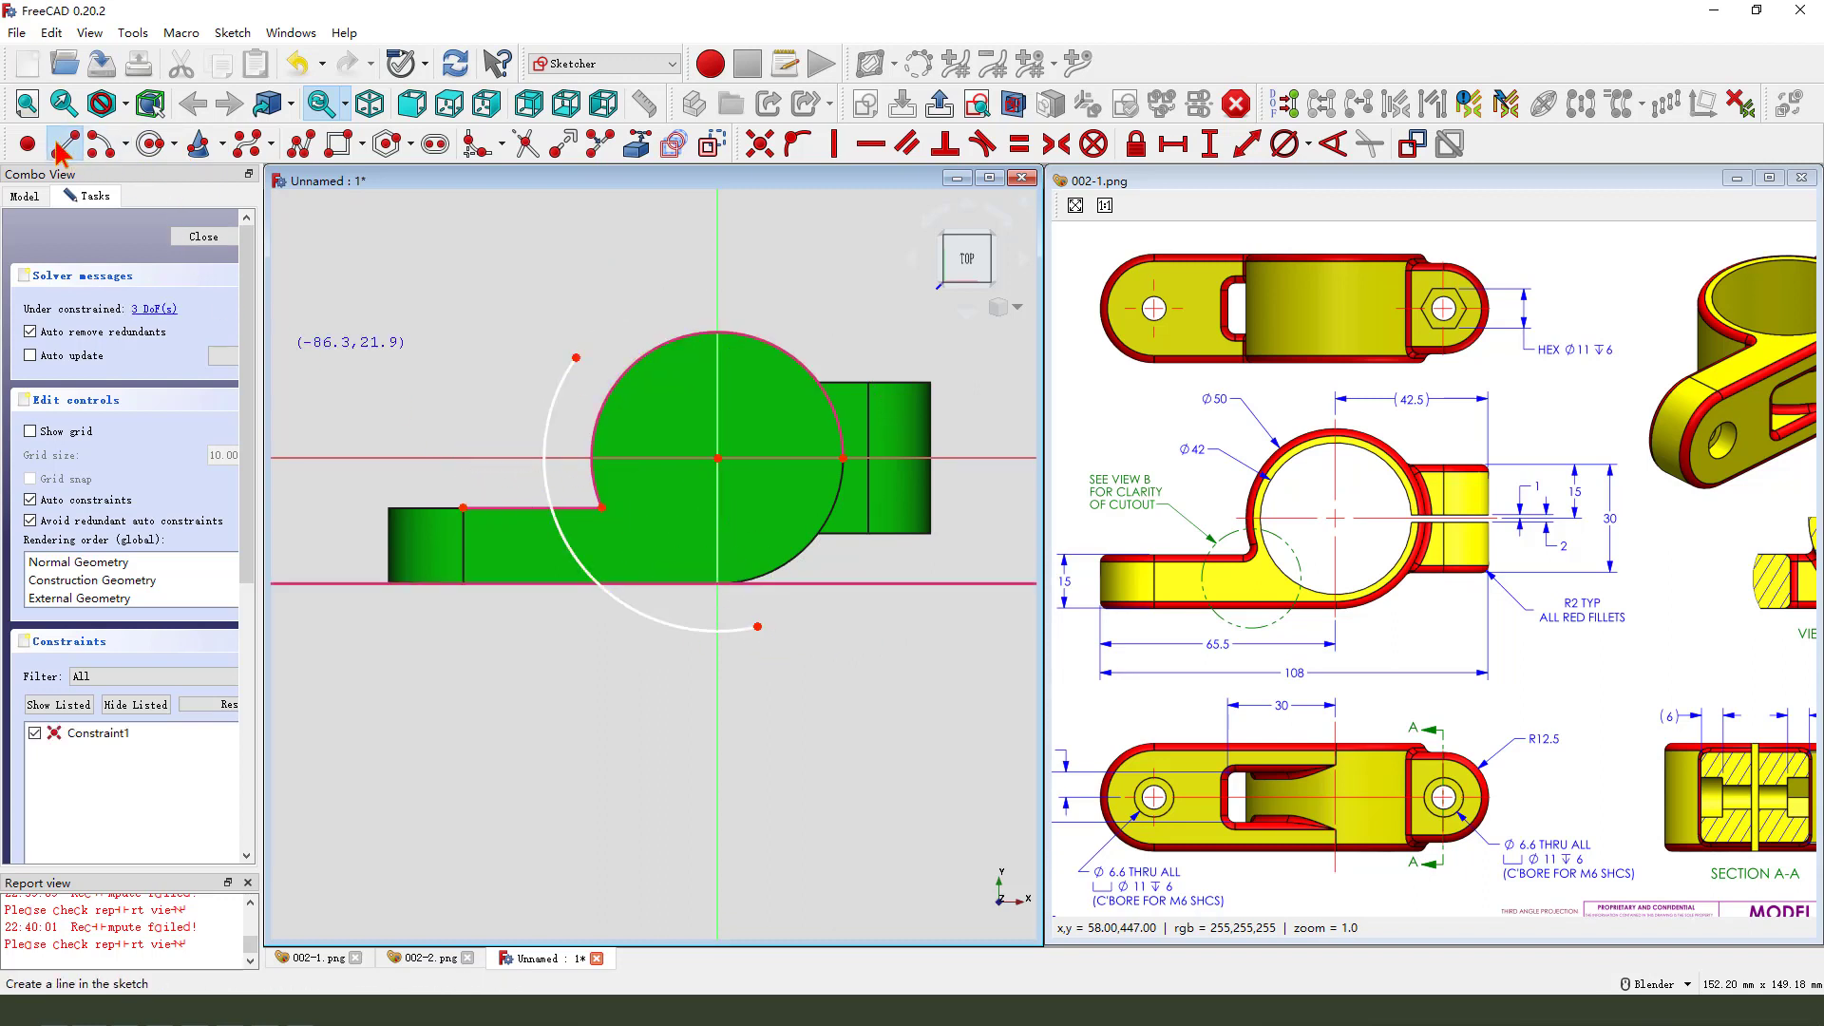
pyautogui.click(478, 406)
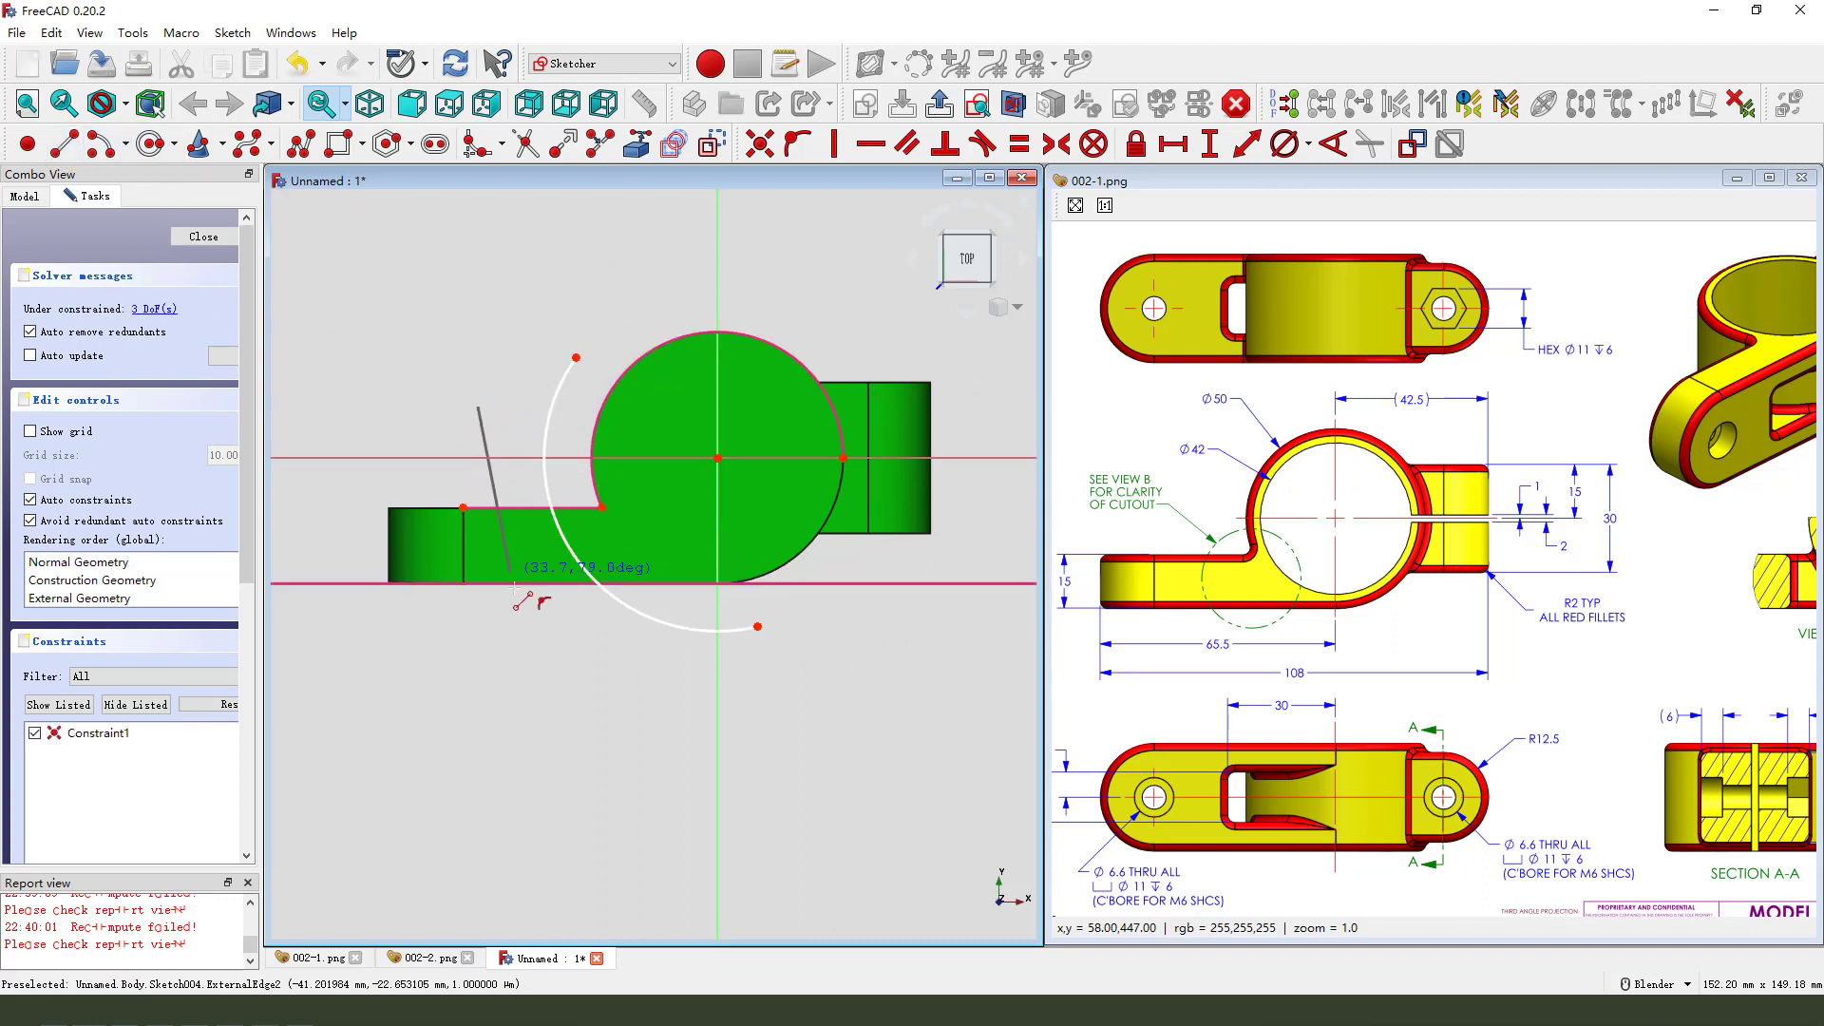
pyautogui.click(519, 584)
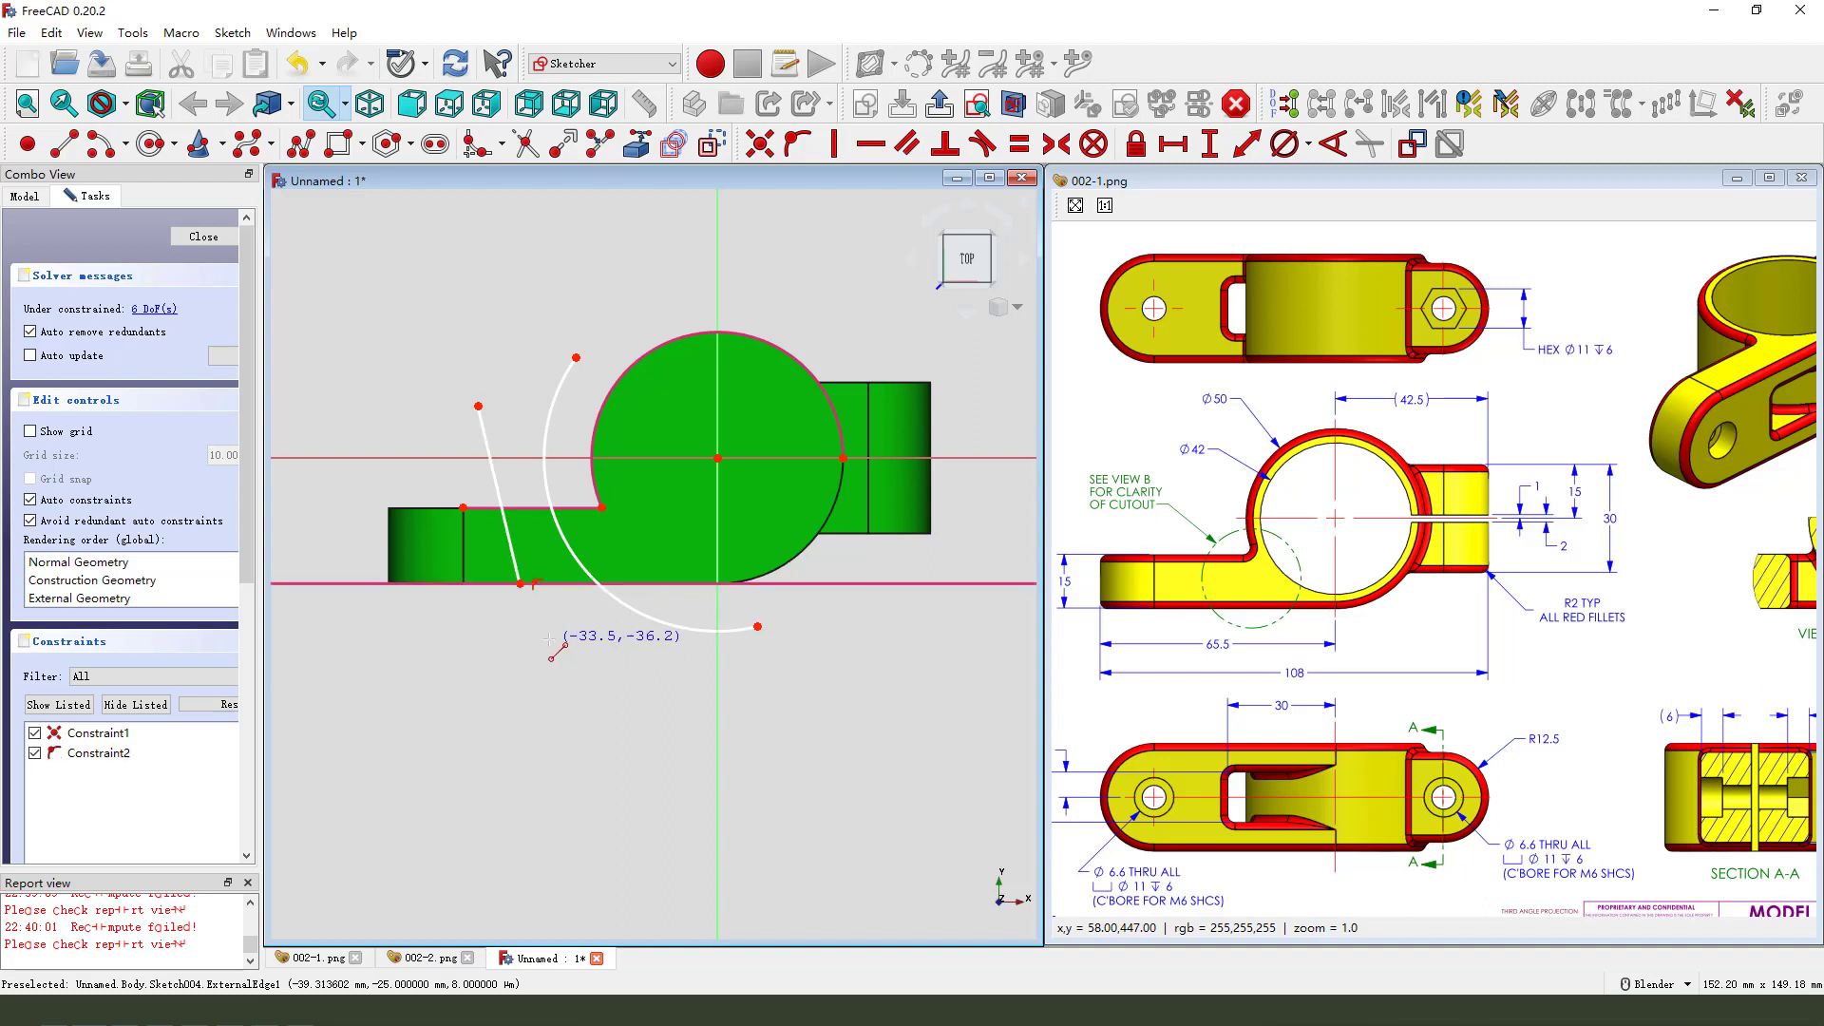
# Constrain the angle between the slanted line and the datum plane line to 90°
pyautogui.scroll(1, 519, 615)
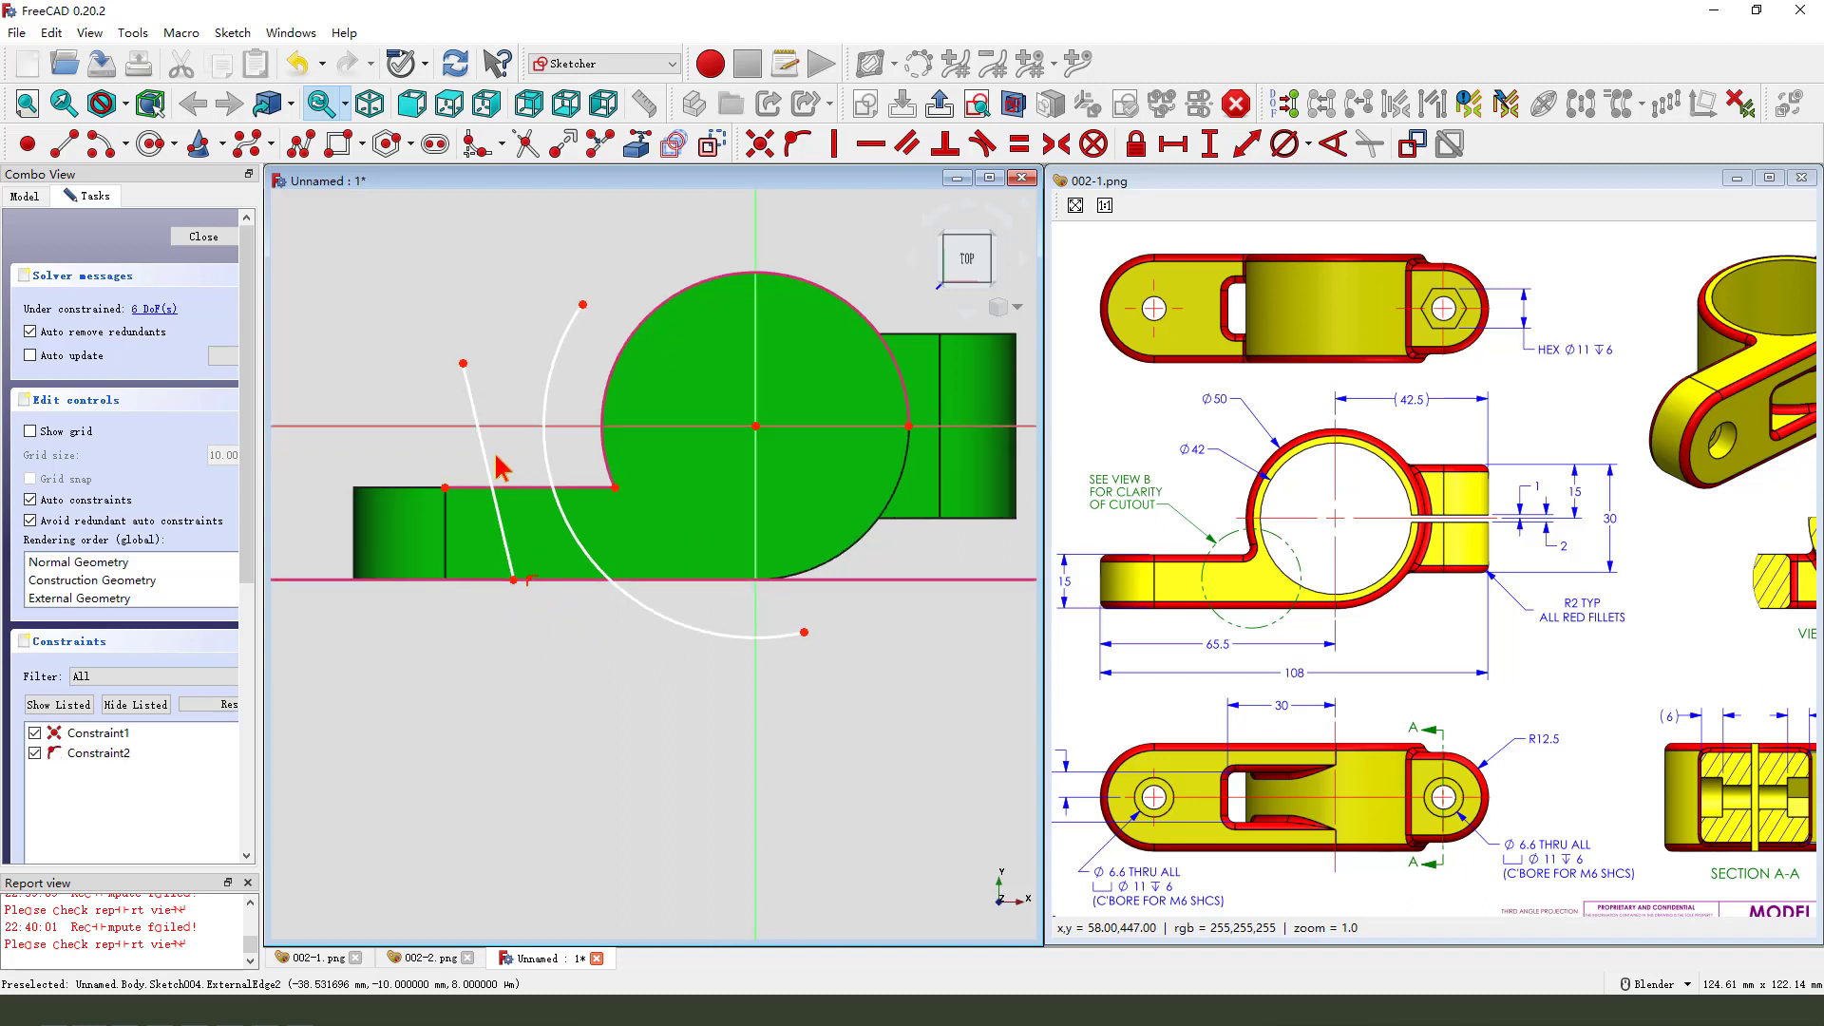
pyautogui.click(484, 460)
pyautogui.click(567, 578)
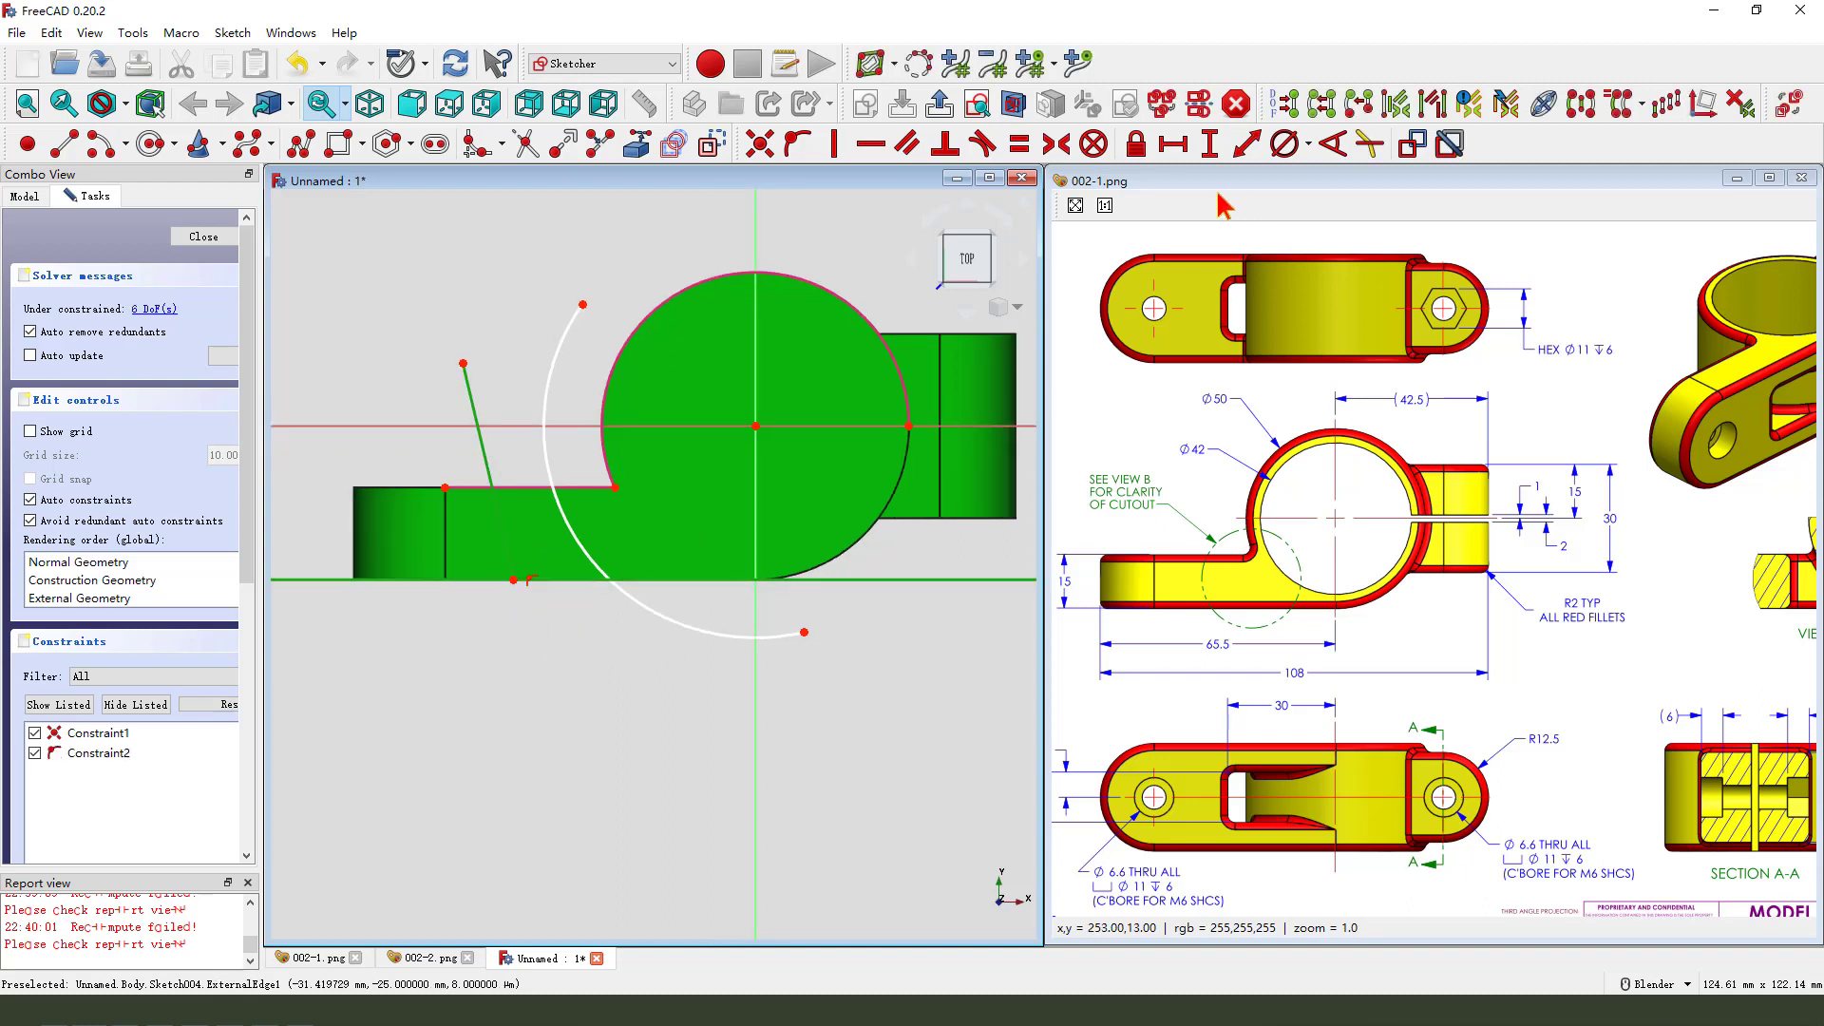
pyautogui.click(1333, 146)
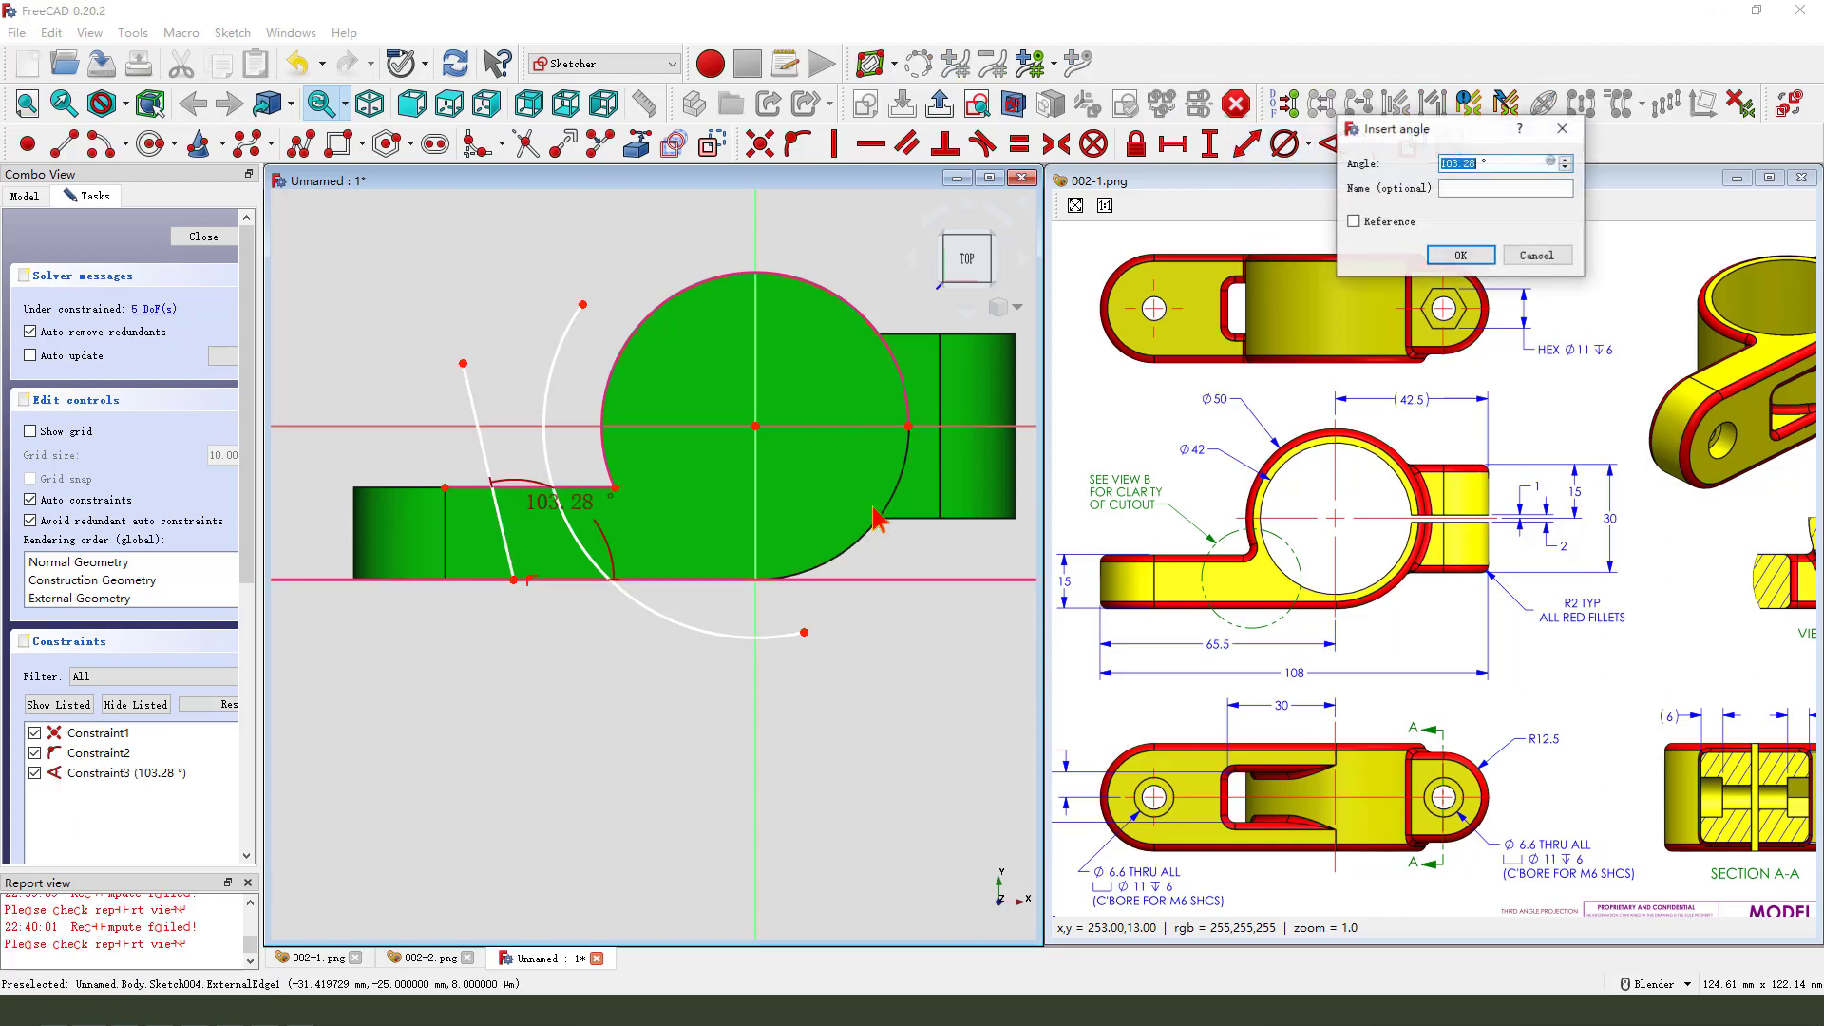
pyautogui.write('90')
pyautogui.press('Return')
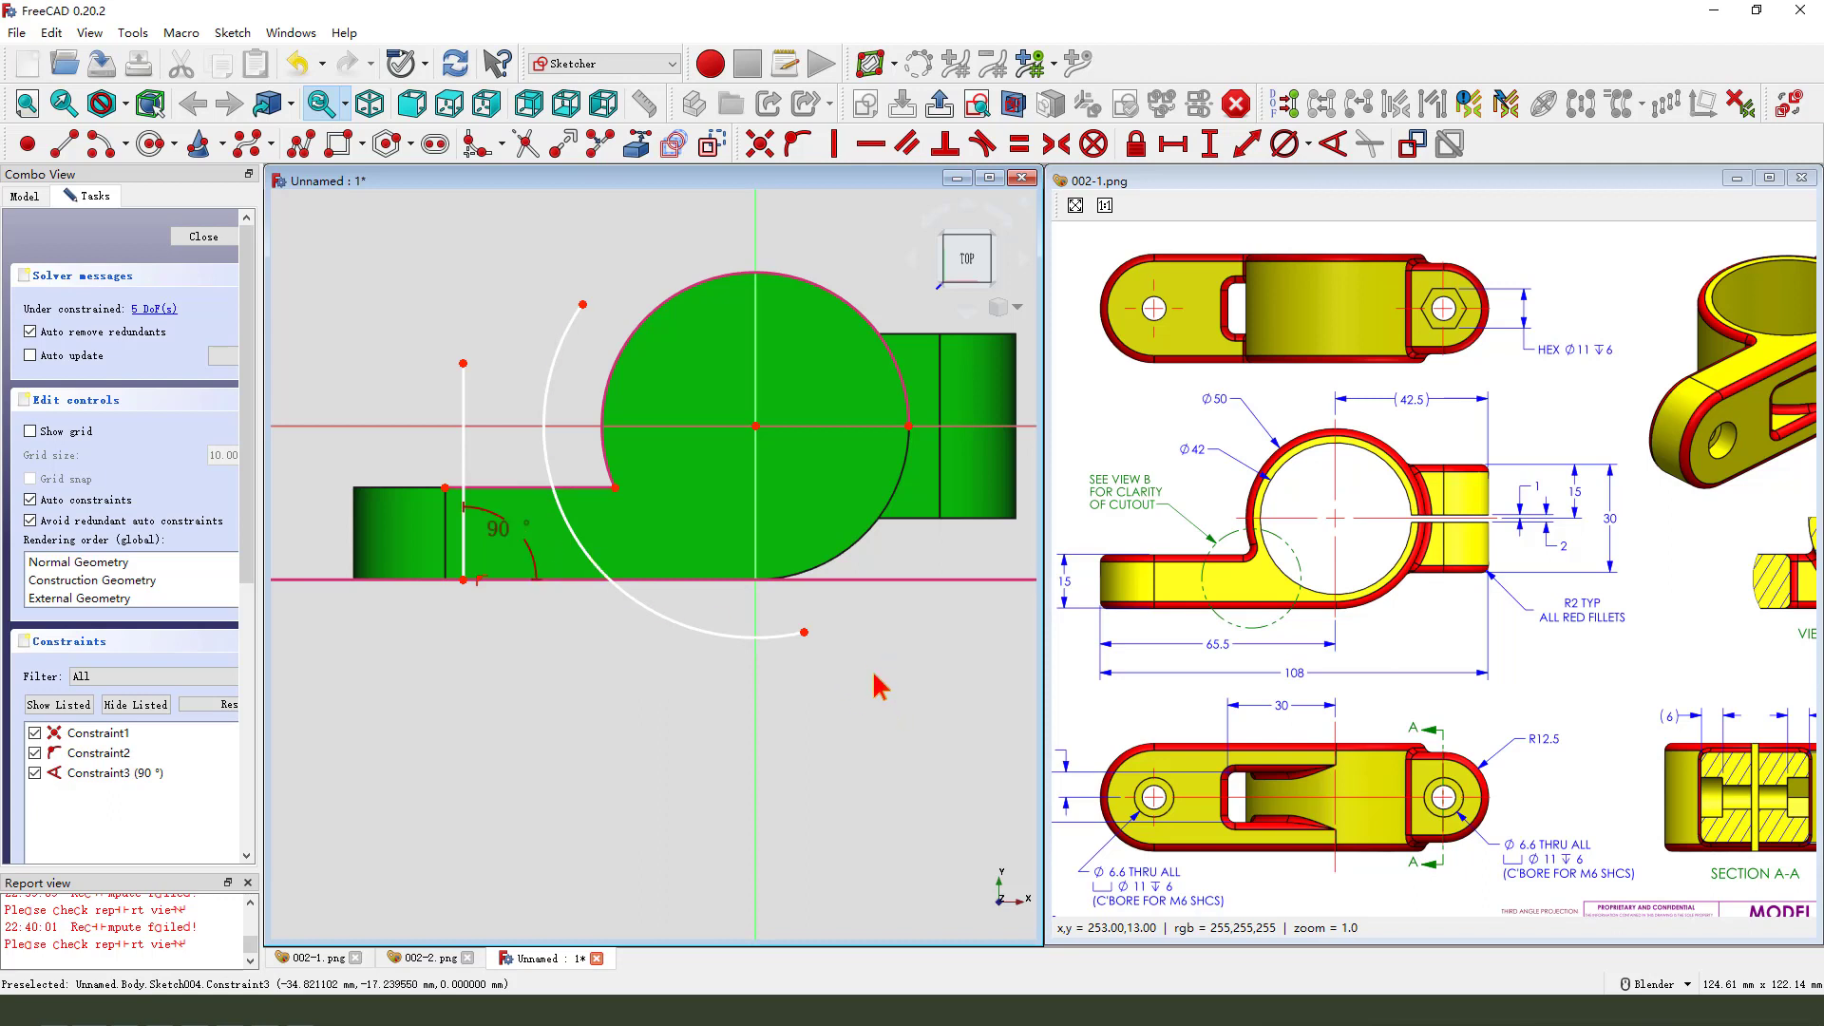
pyautogui.click(804, 633)
pyautogui.click(881, 578)
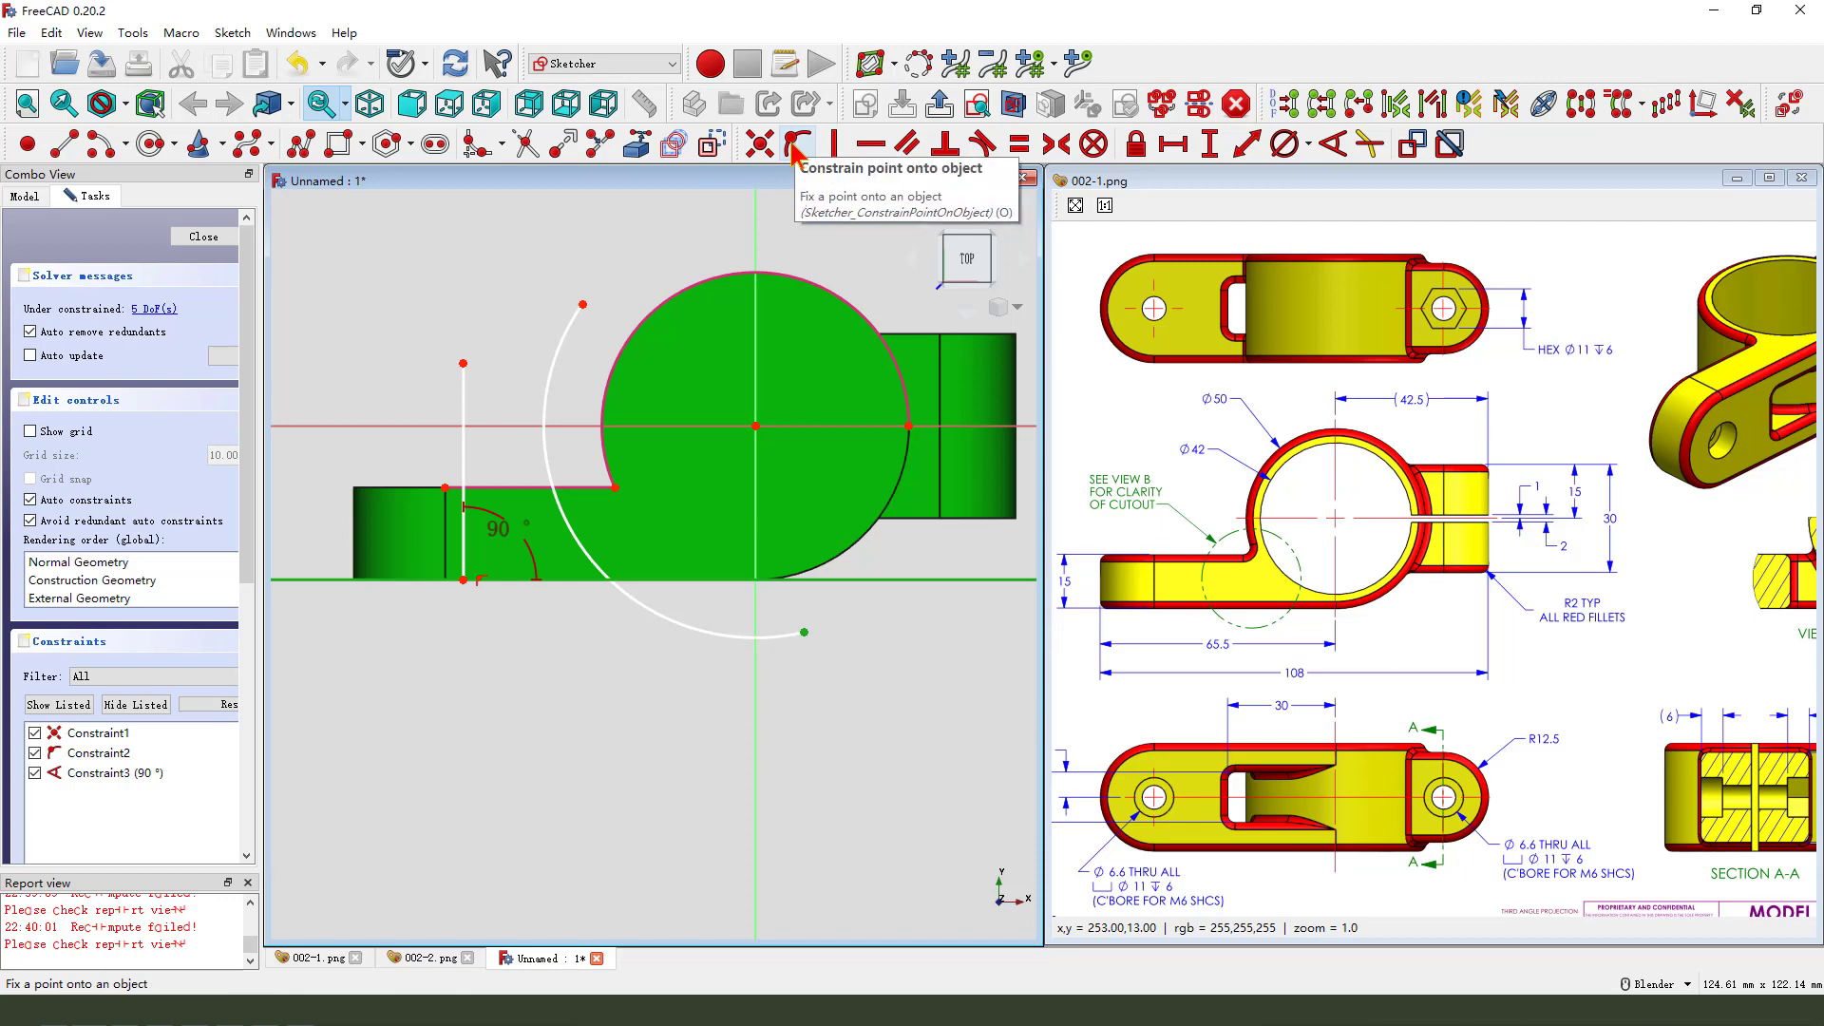
pyautogui.click(803, 635)
# Make Sketch001 and the first Pad visible in the model while keeping the current sketch open
pyautogui.moveTo(802, 635); pyautogui.dragTo(847, 667, button='middle')
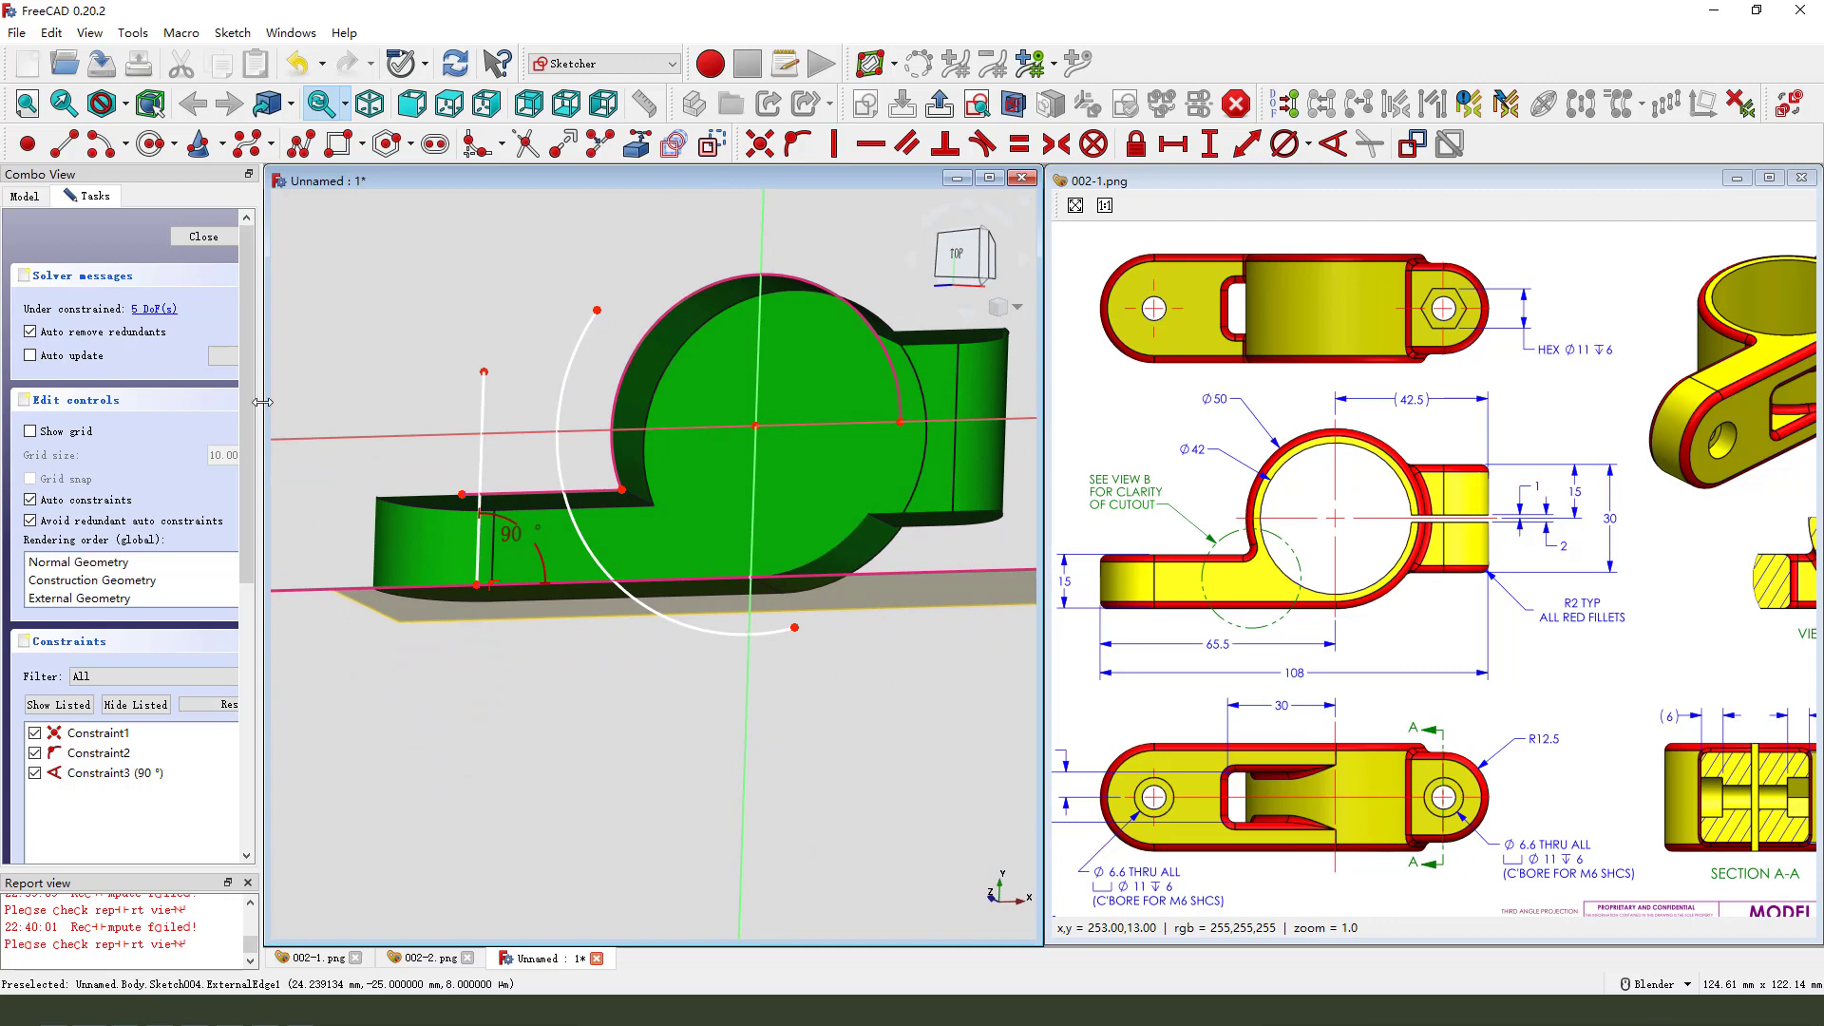
pyautogui.click(27, 199)
pyautogui.click(96, 344)
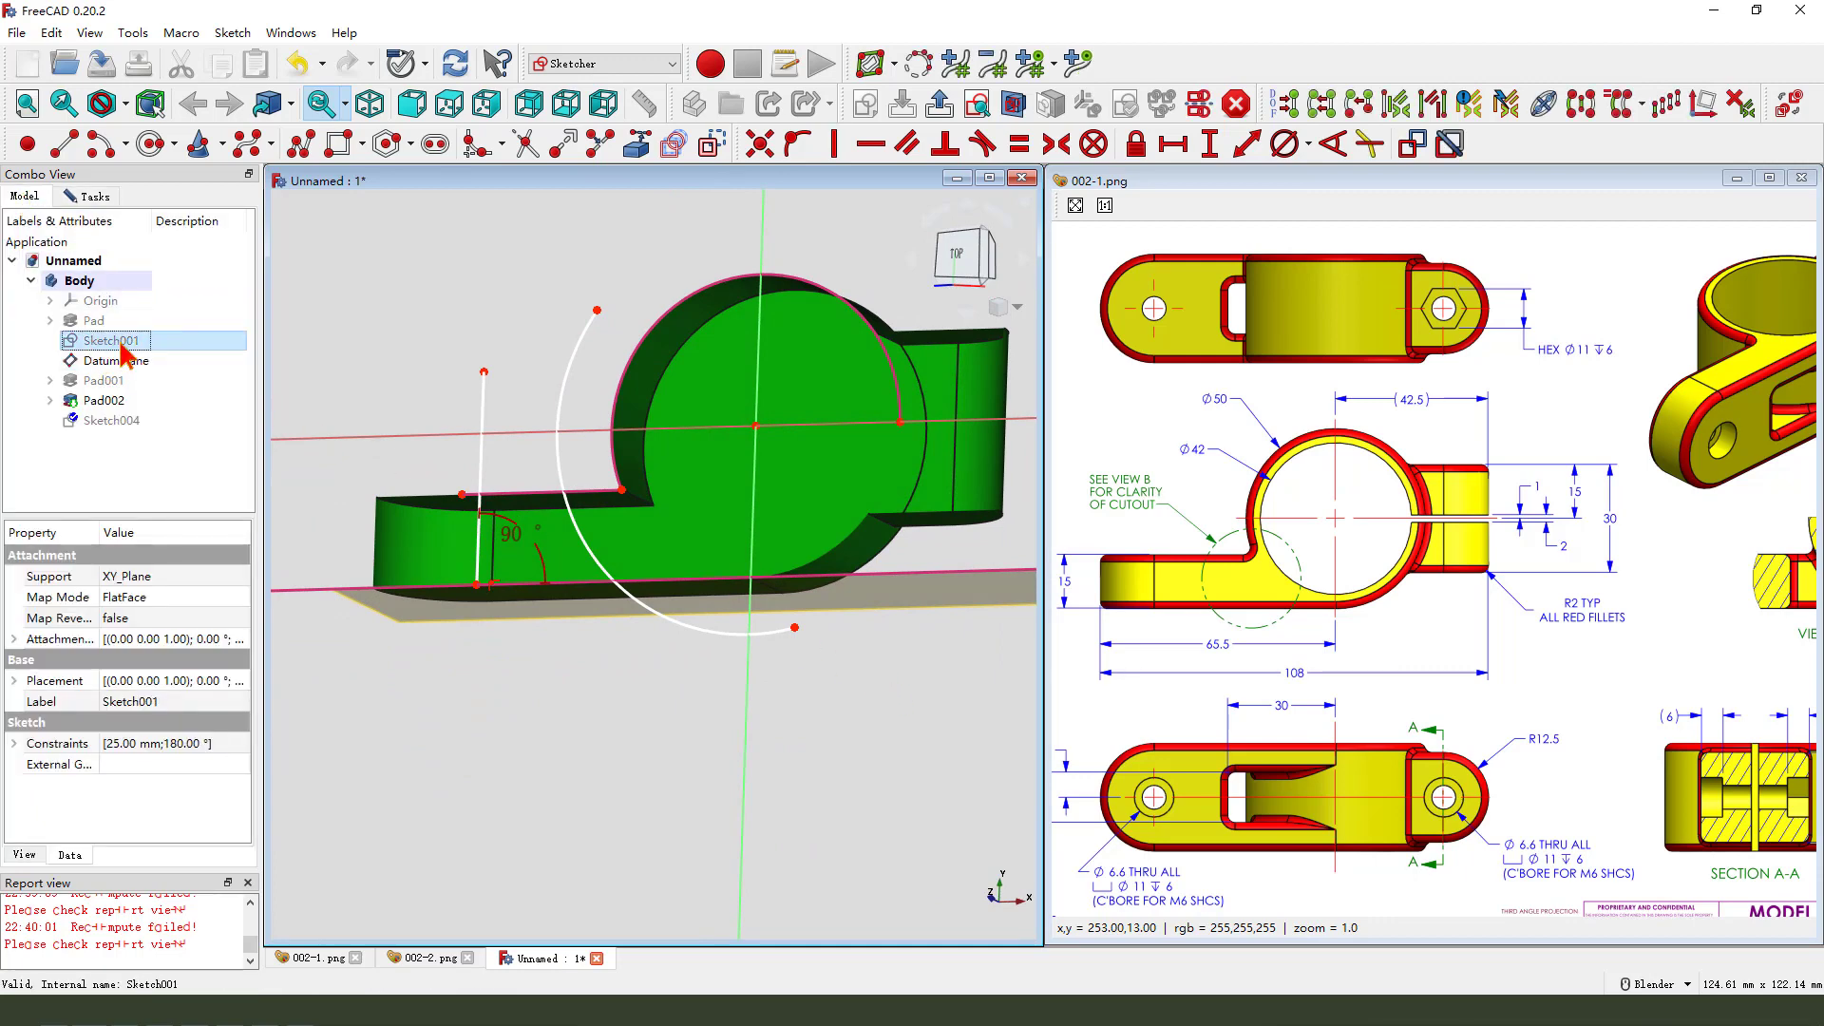
pyautogui.click(103, 321)
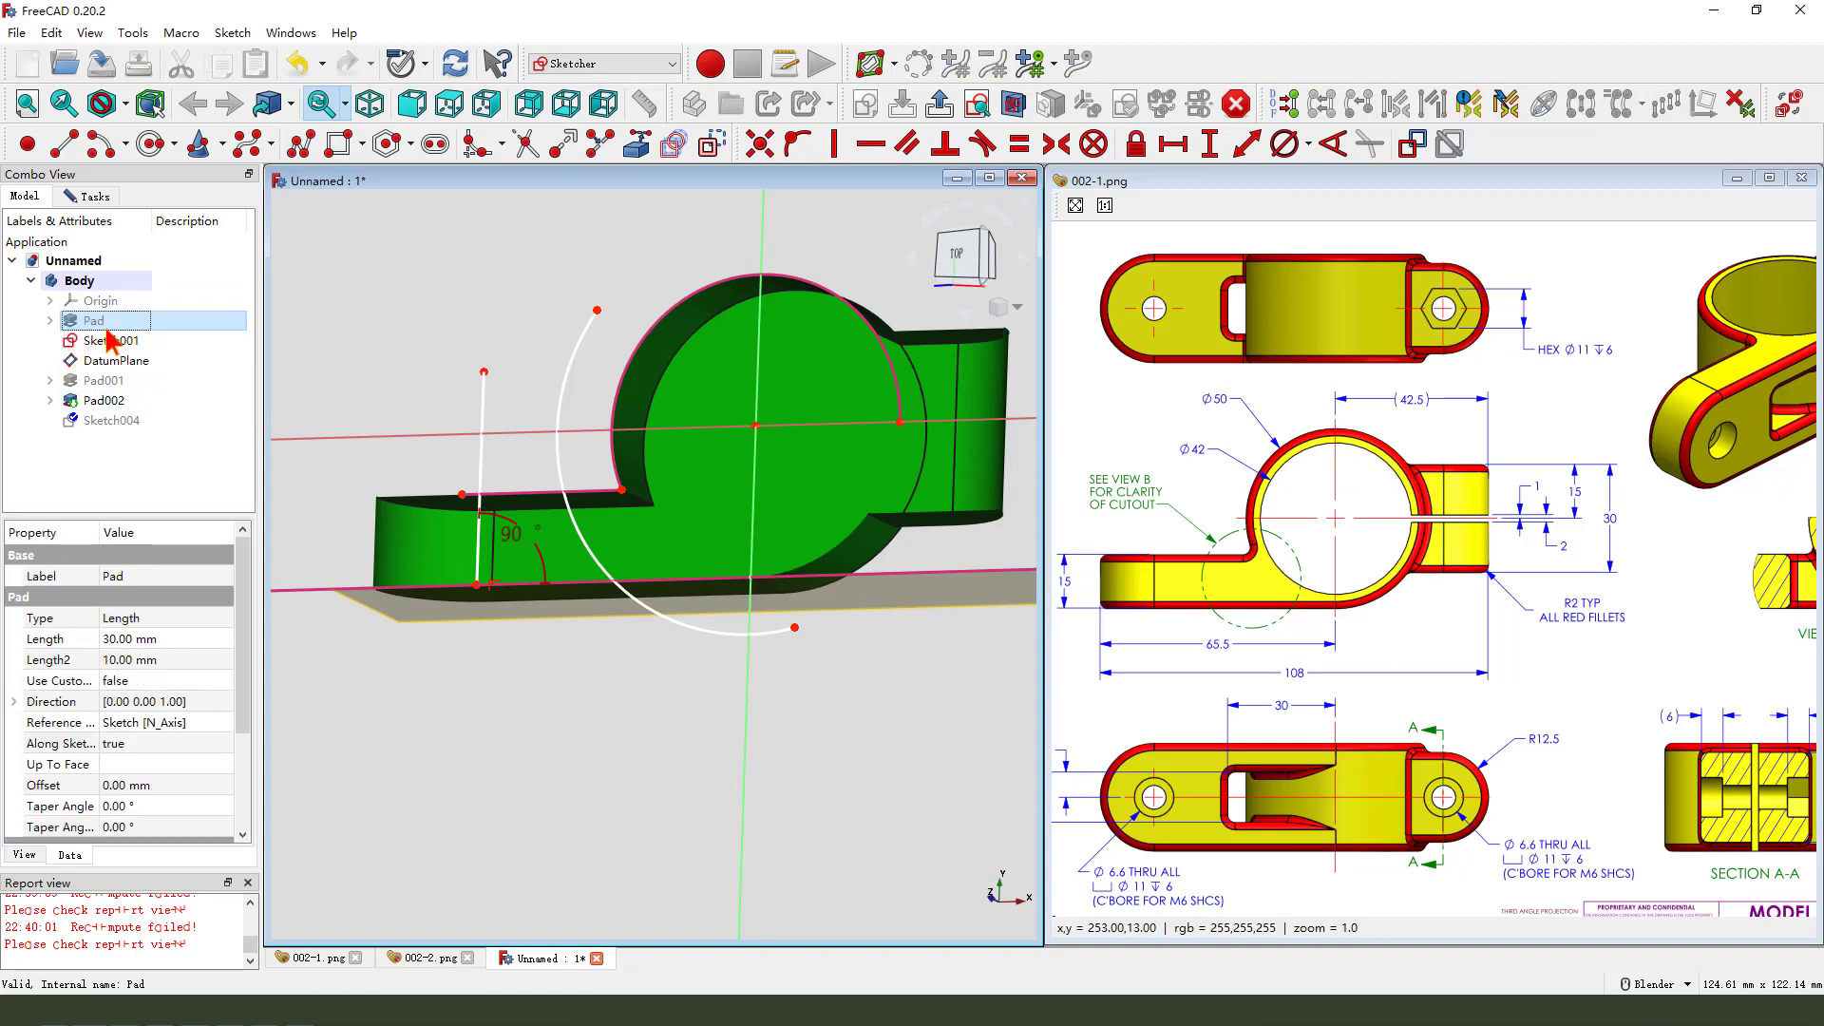
pyautogui.press('space')
pyautogui.click(878, 670)
pyautogui.moveTo(879, 683)
pyautogui.mouseDown(button='middle')
pyautogui.moveTo(846, 607)
pyautogui.moveTo(814, 643)
pyautogui.moveTo(850, 695)
pyautogui.mouseUp(button='middle')
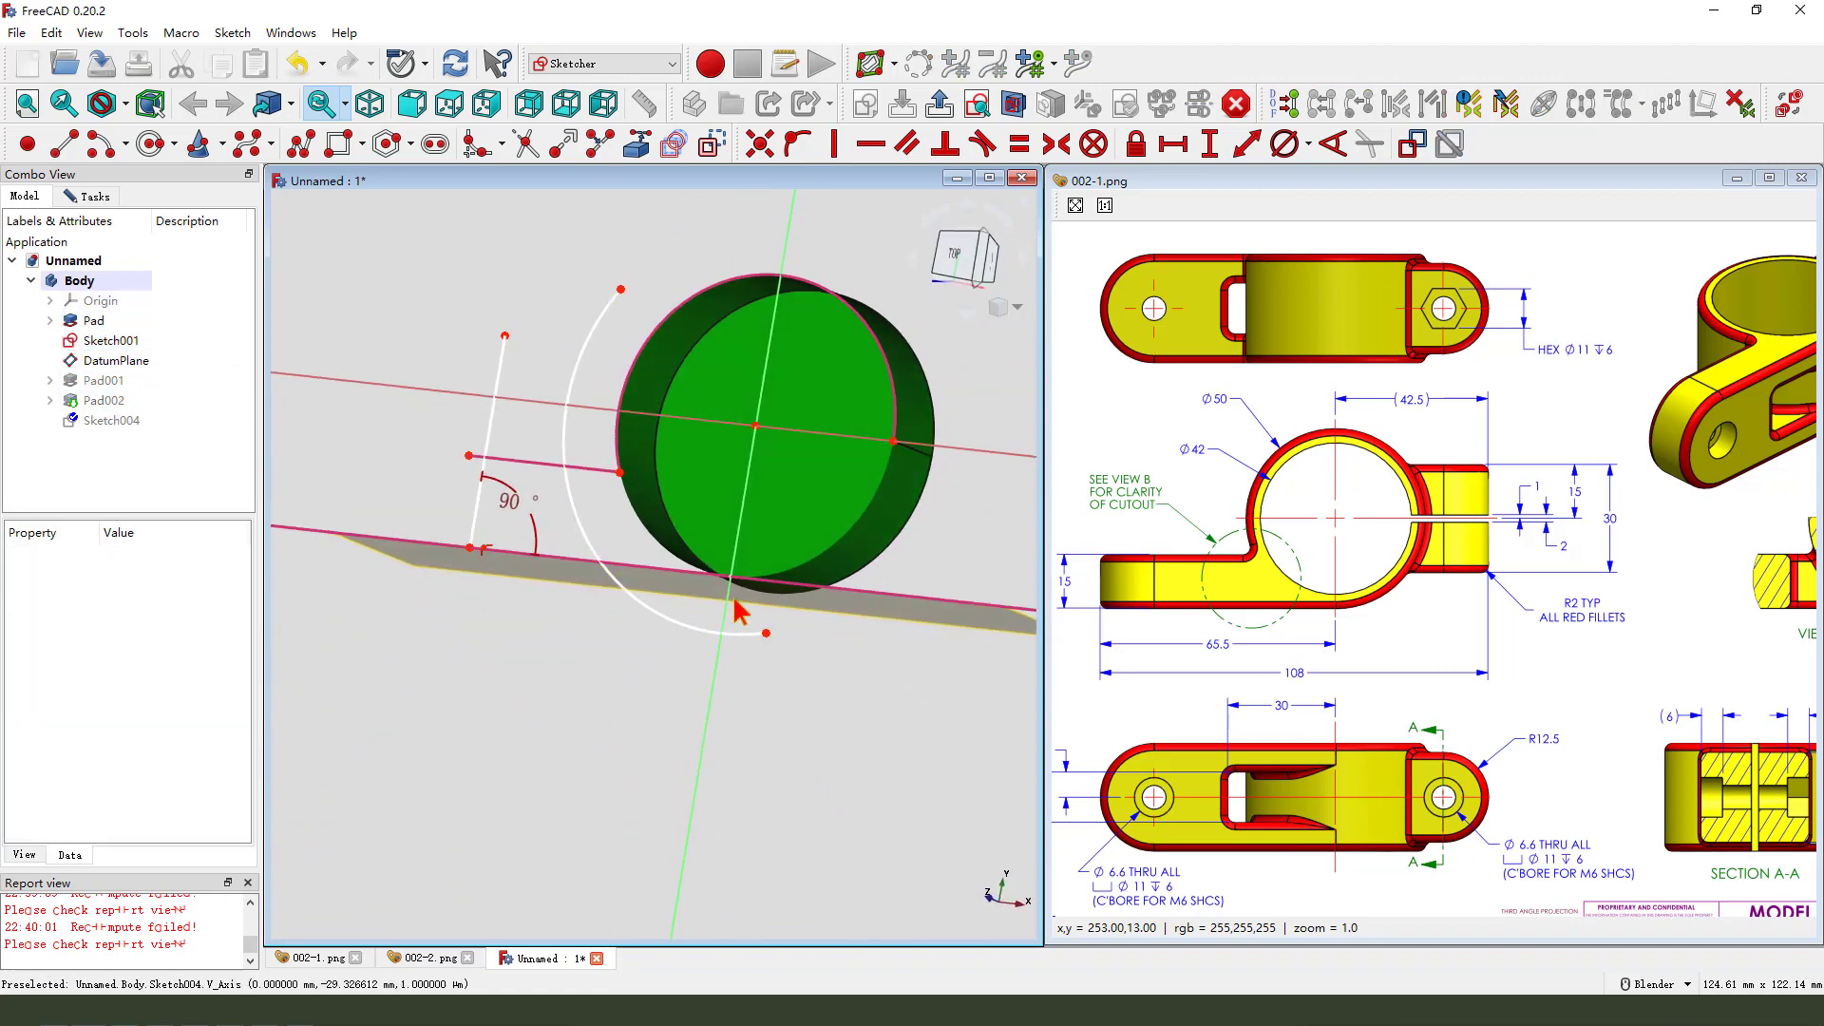
# Link the vertical edge below the circle's centre as external geometry and make the arc's lower endpoint coincident with its lower end
pyautogui.click(636, 144)
pyautogui.click(747, 481)
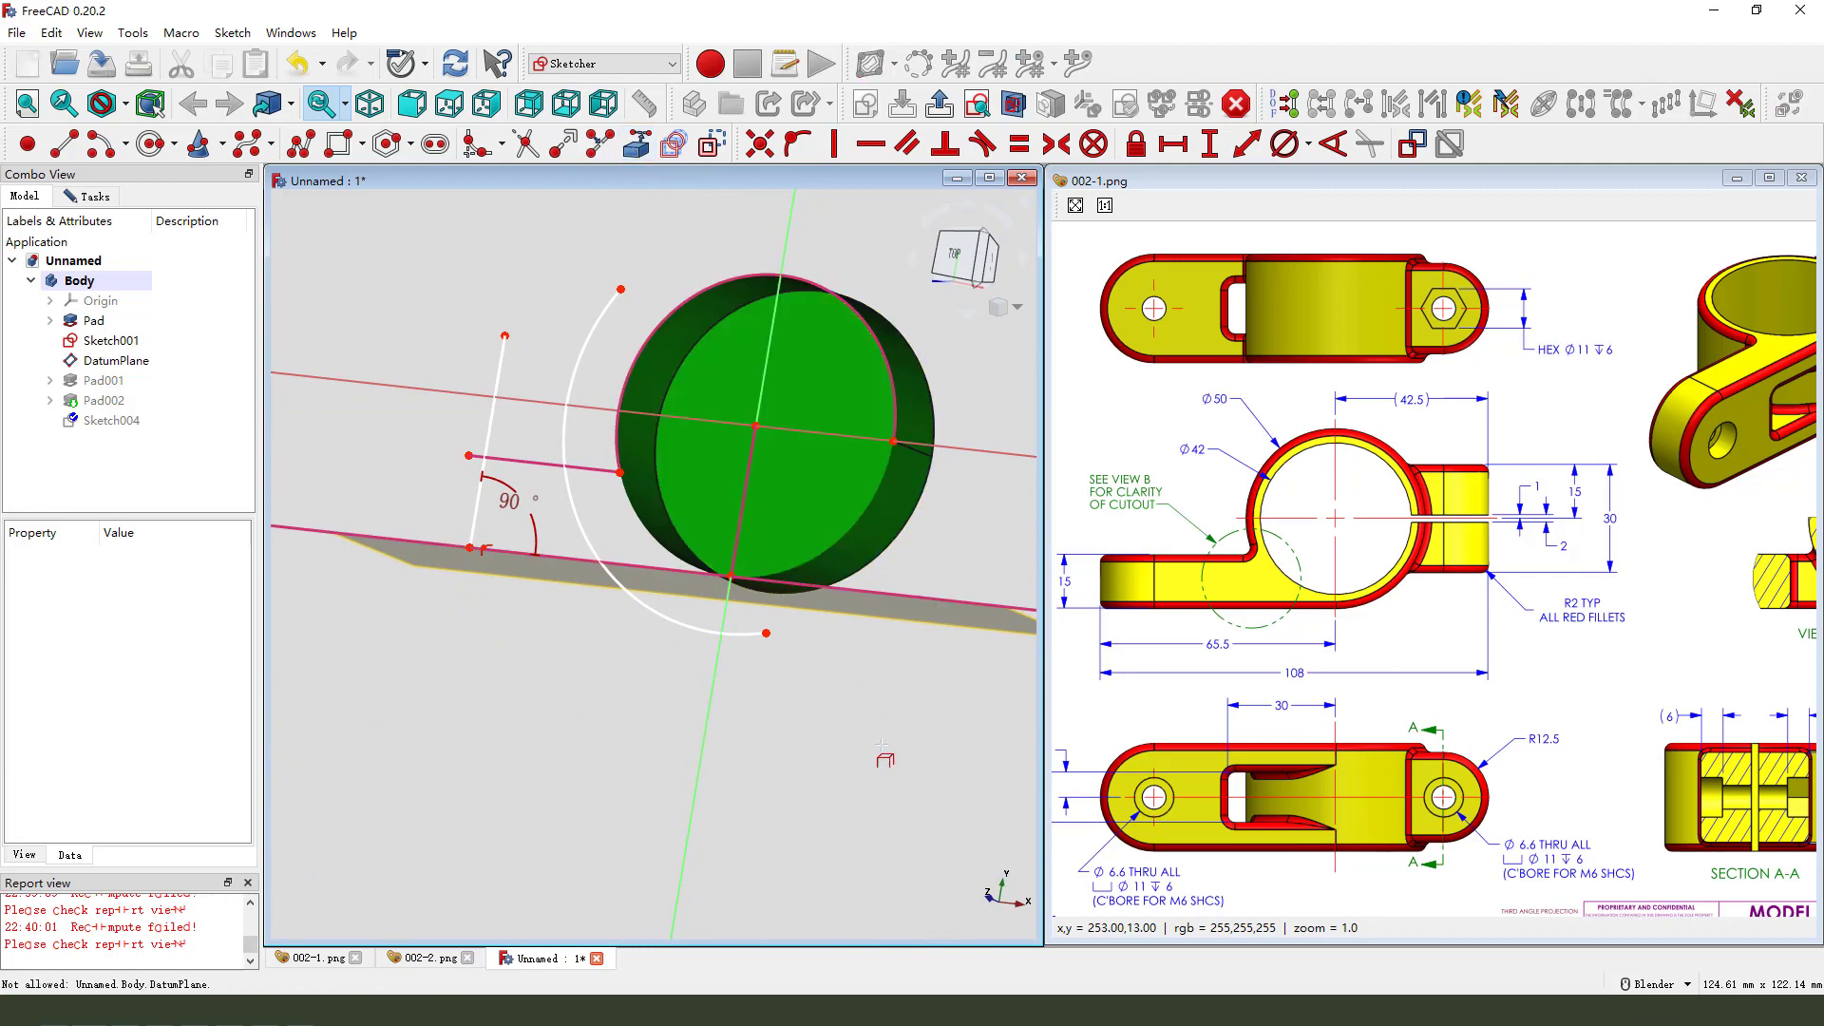
pyautogui.click(766, 633)
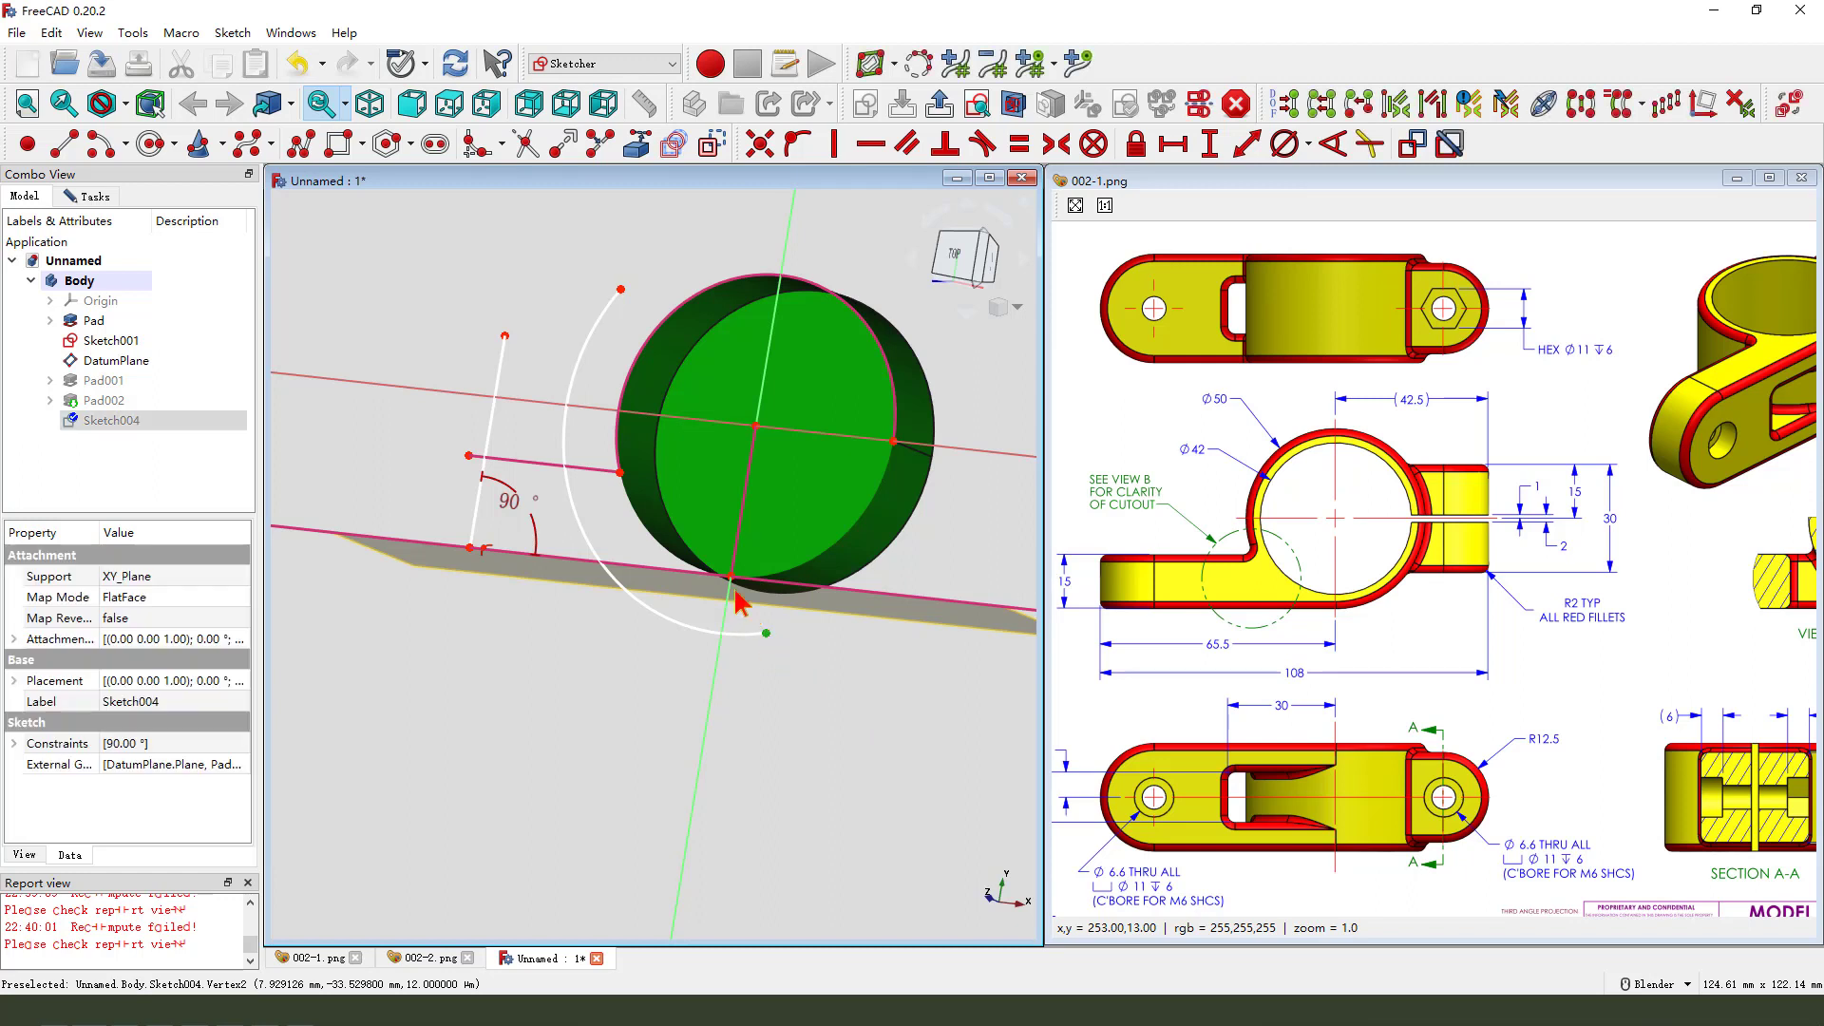
pyautogui.click(731, 577)
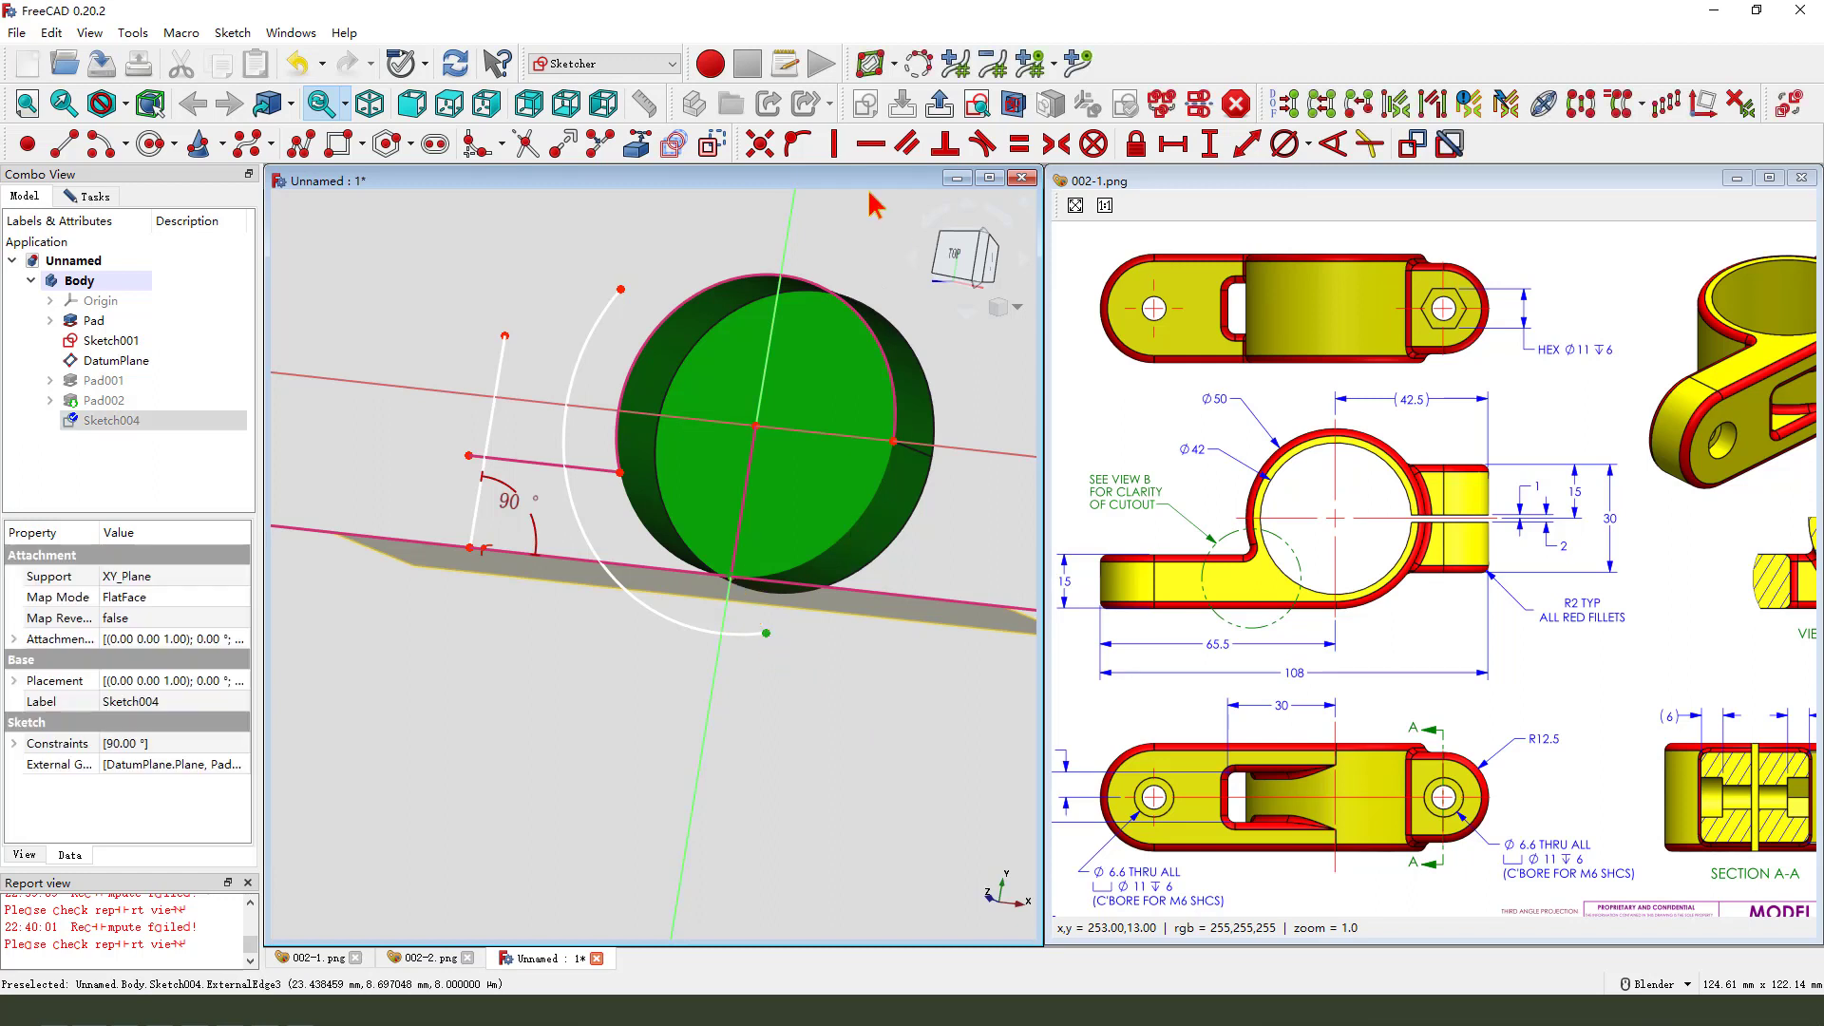
pyautogui.click(759, 144)
# Apply an equal constraint between the sketched arc and the linked circular edge
pyautogui.moveTo(621, 505); pyautogui.dragTo(638, 534, button='middle')
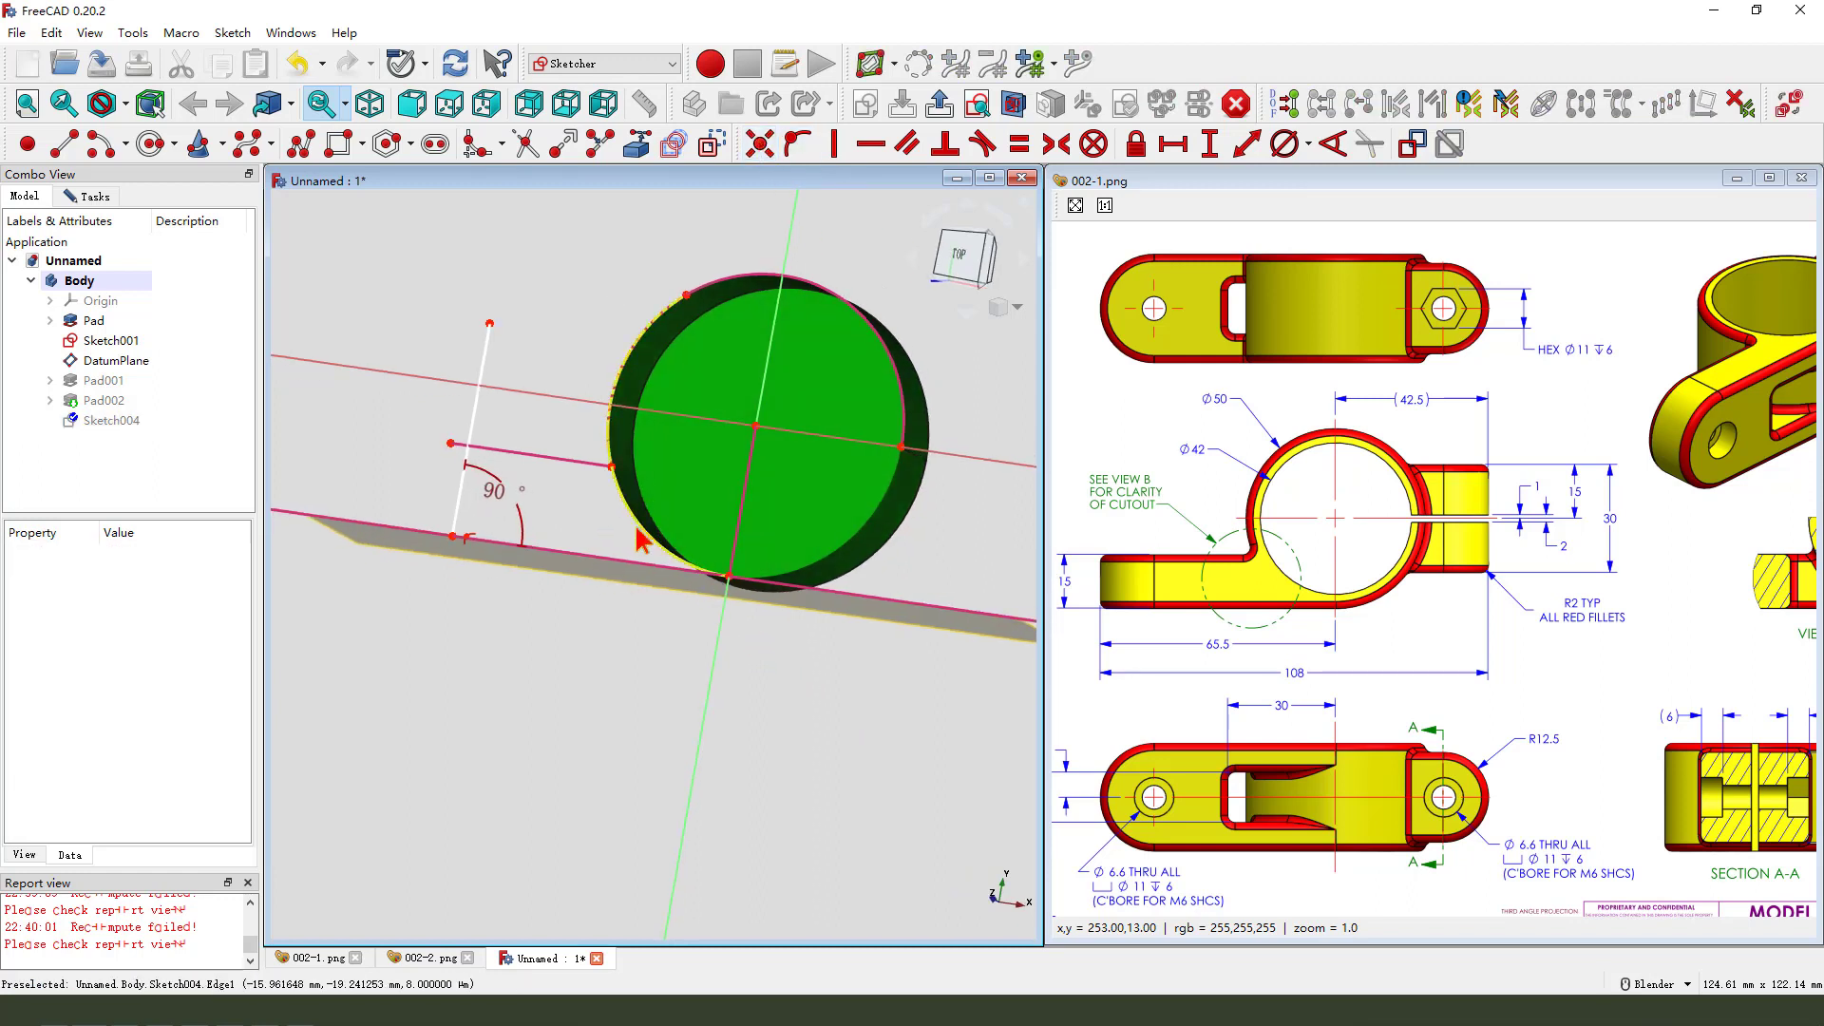
pyautogui.click(627, 522)
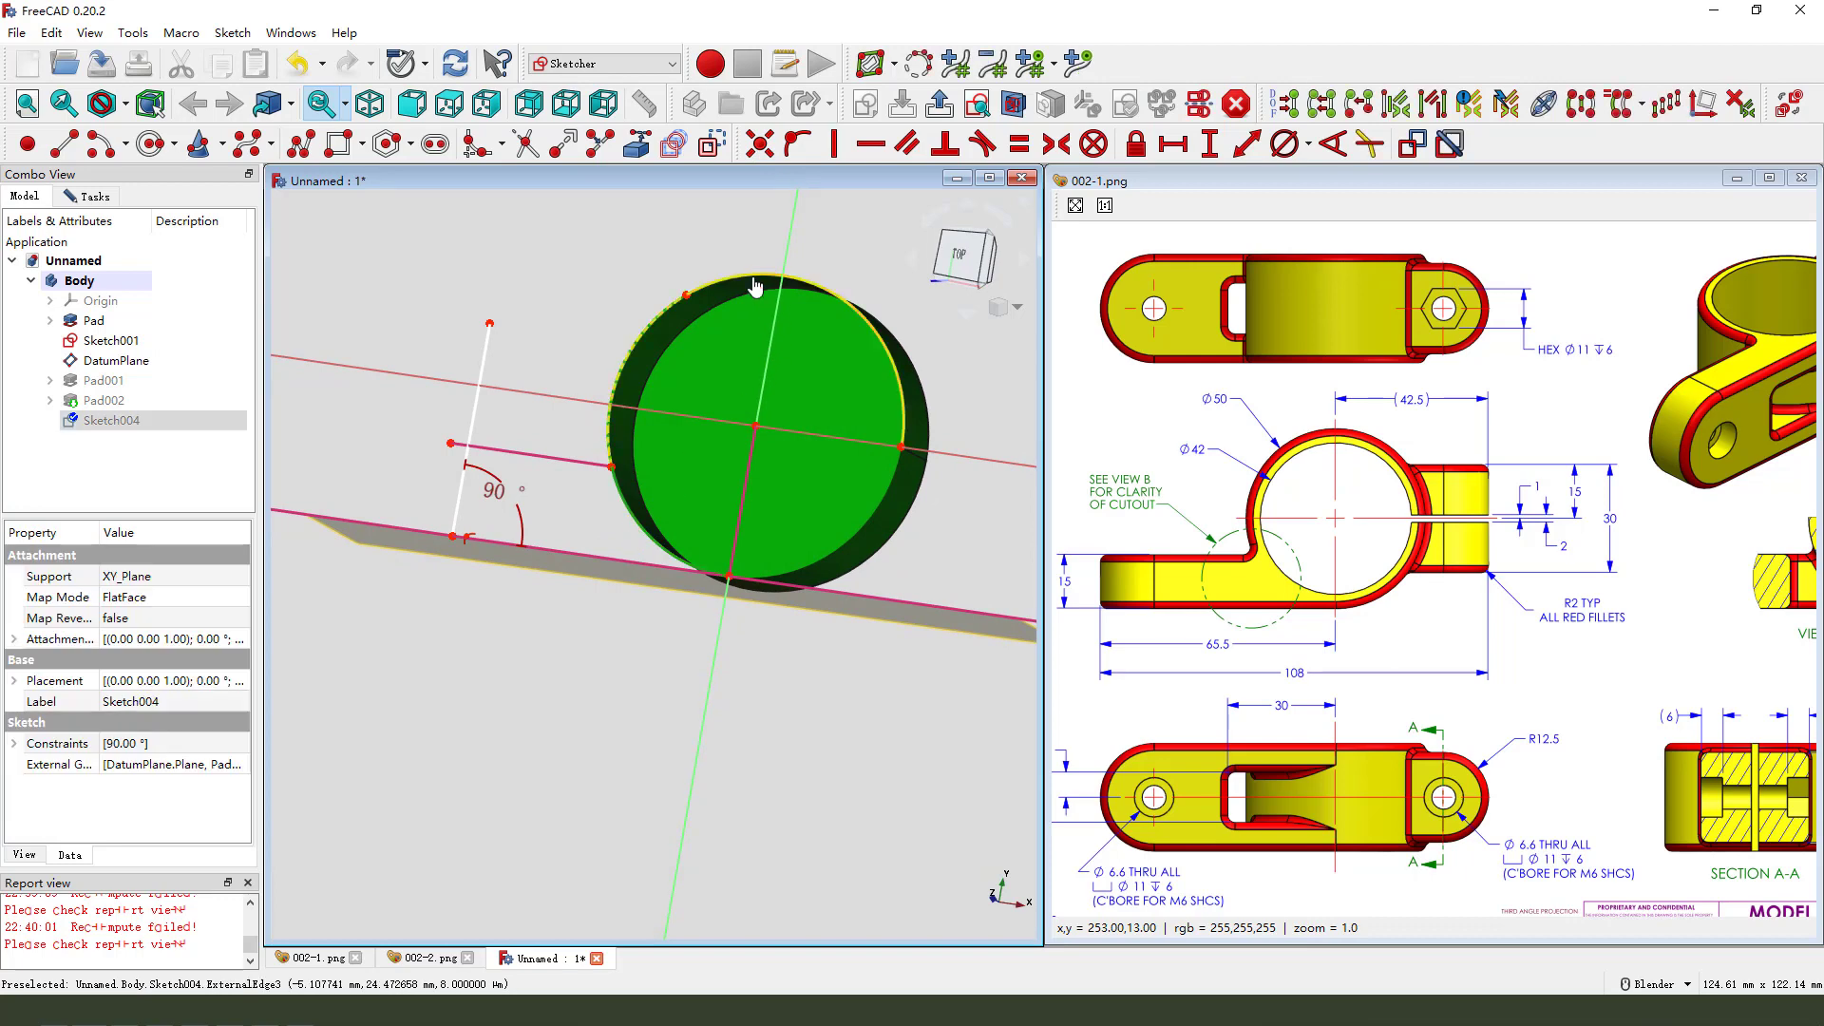
pyautogui.click(1034, 145)
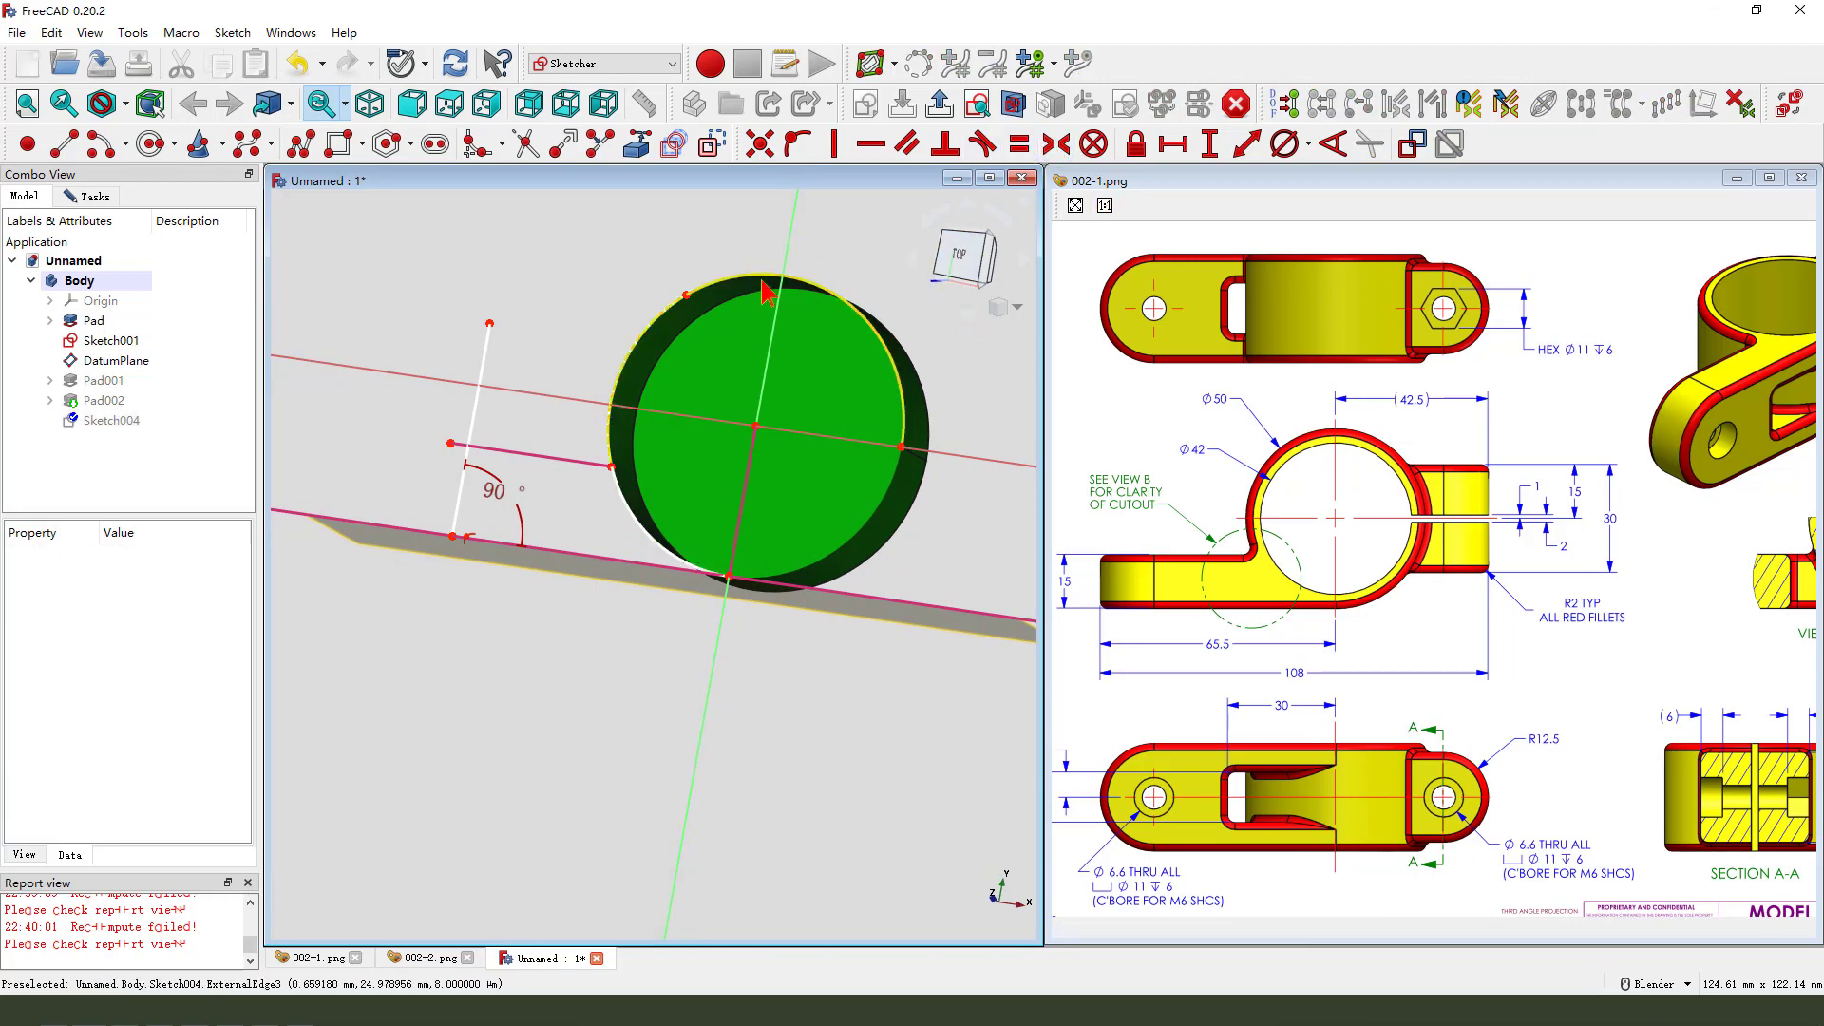
# Draw a line from the vertical line's lower endpoint and make its other end coincident with the arc's lower endpoint
pyautogui.click(985, 108)
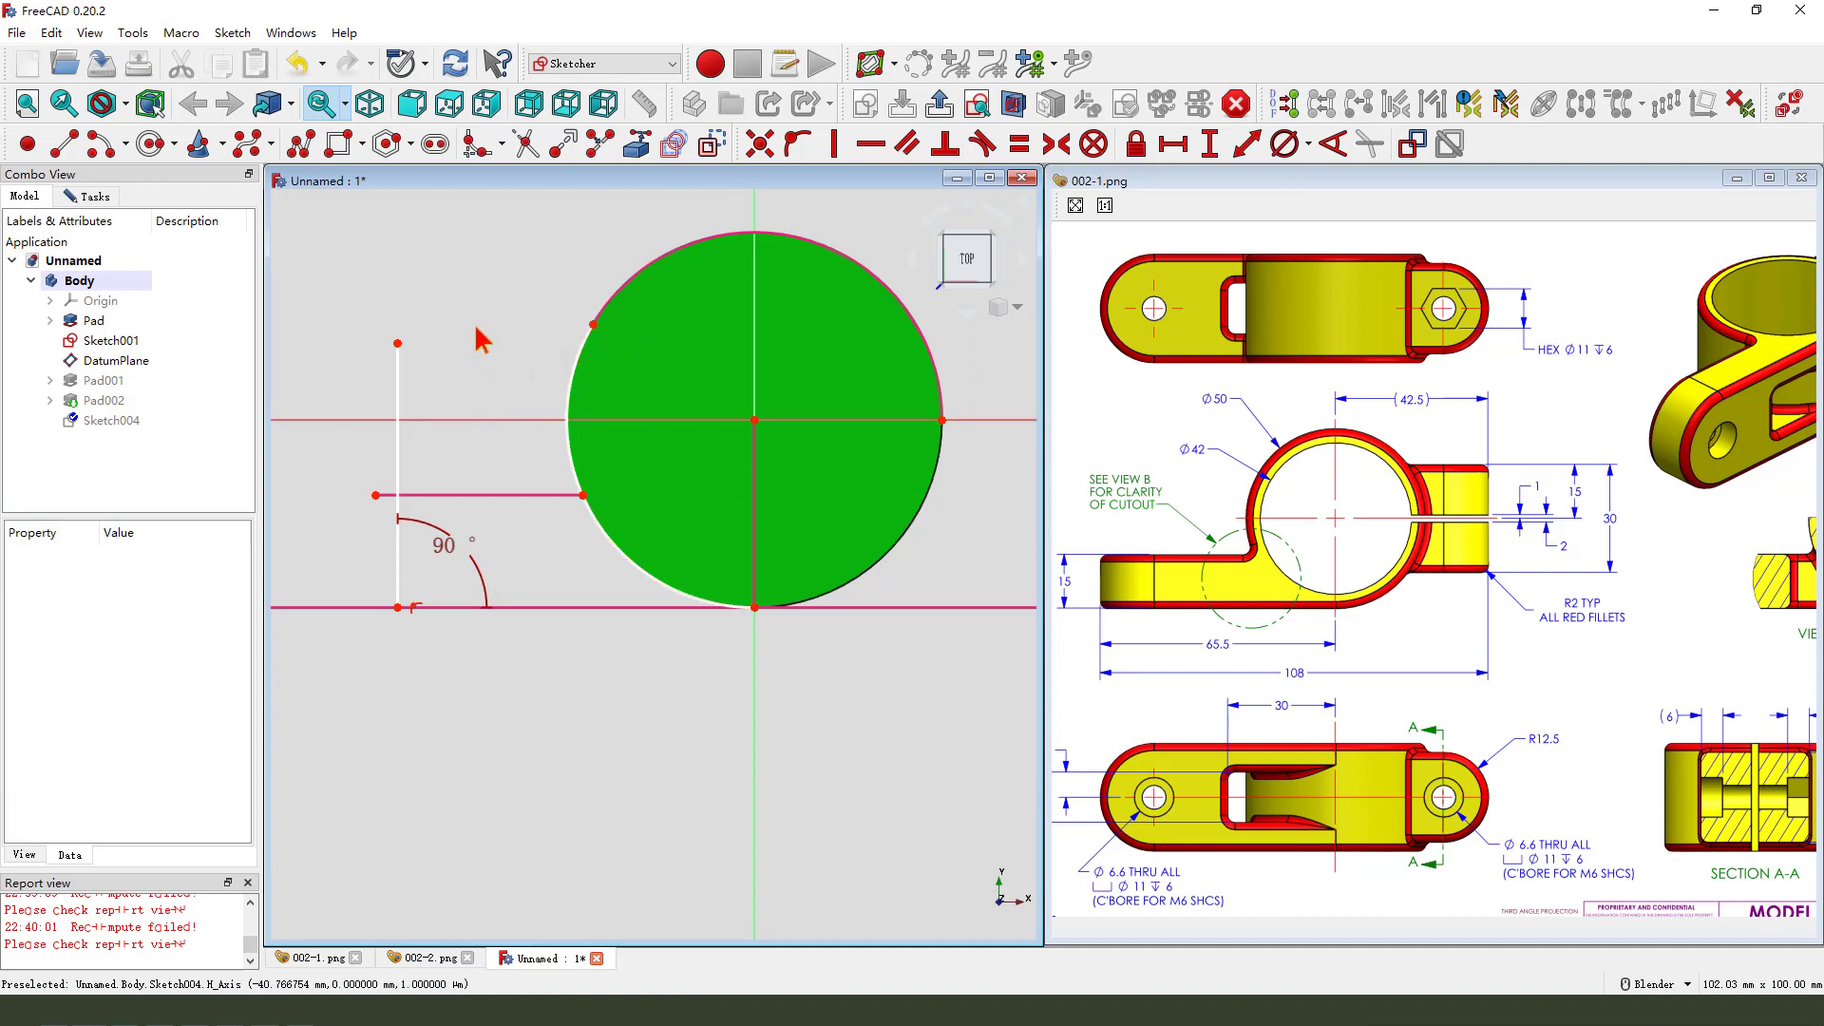
pyautogui.click(304, 140)
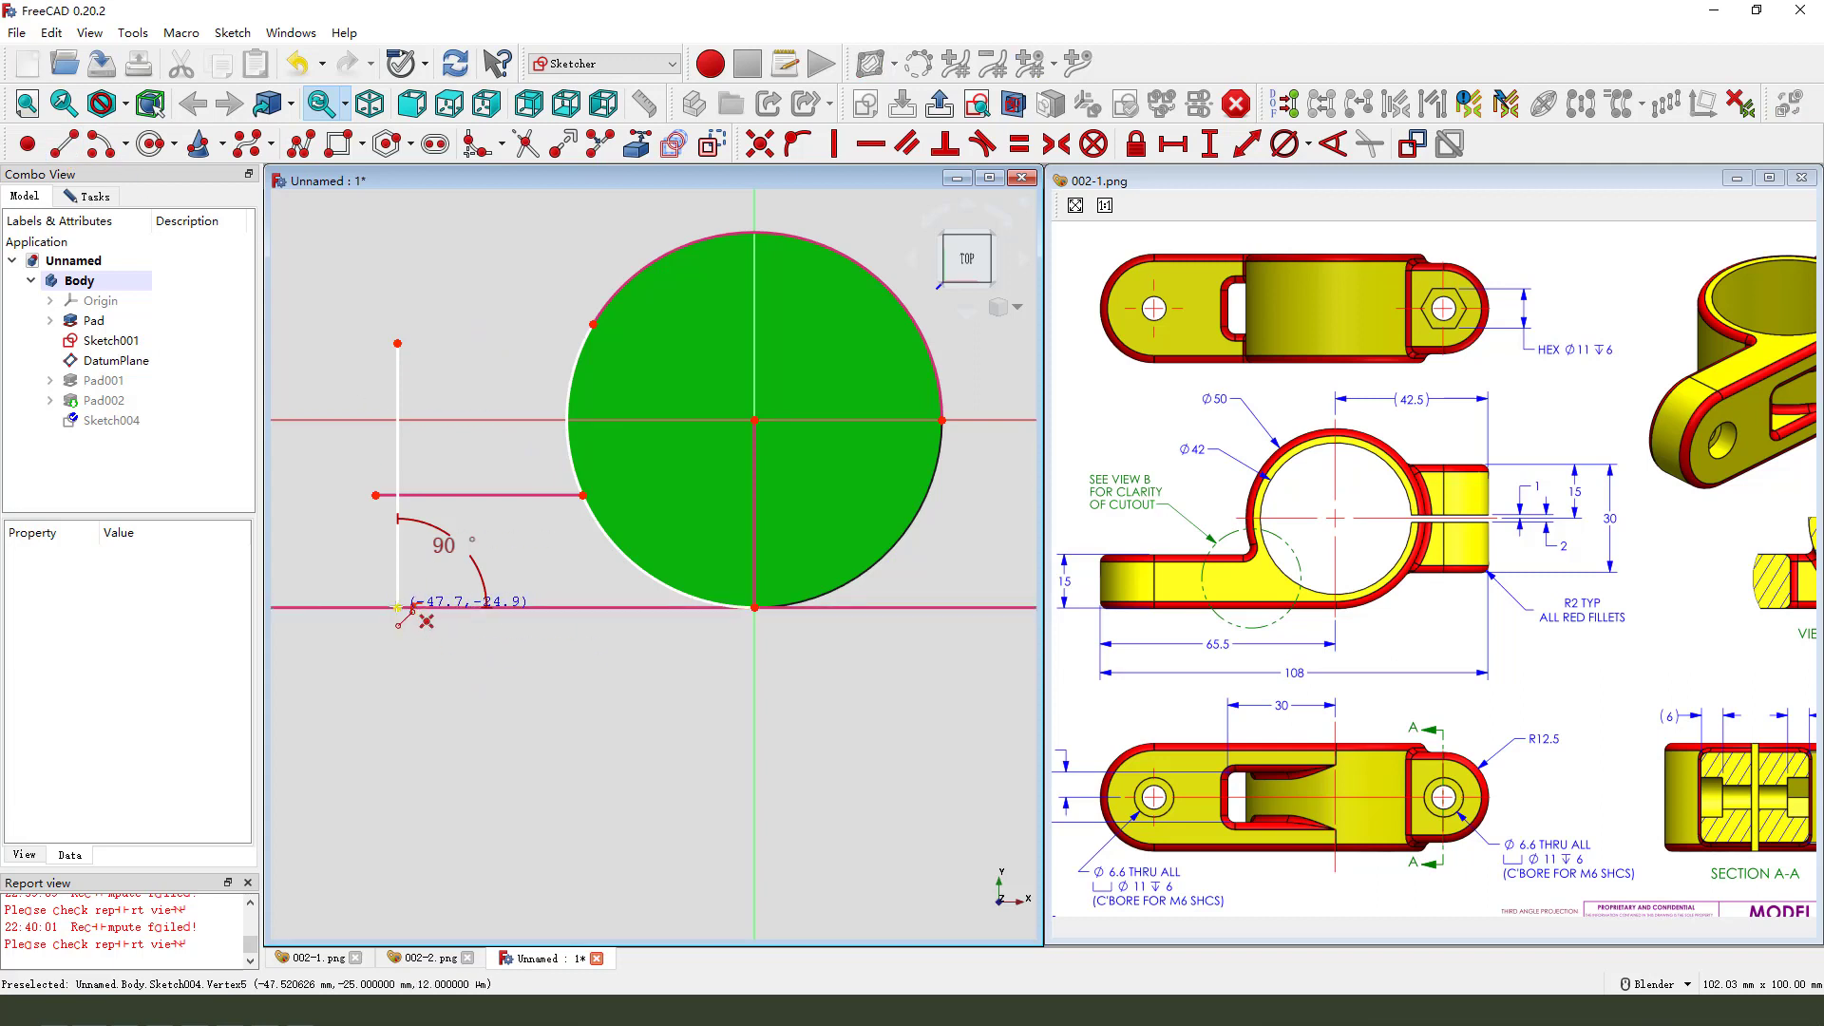
pyautogui.click(399, 607)
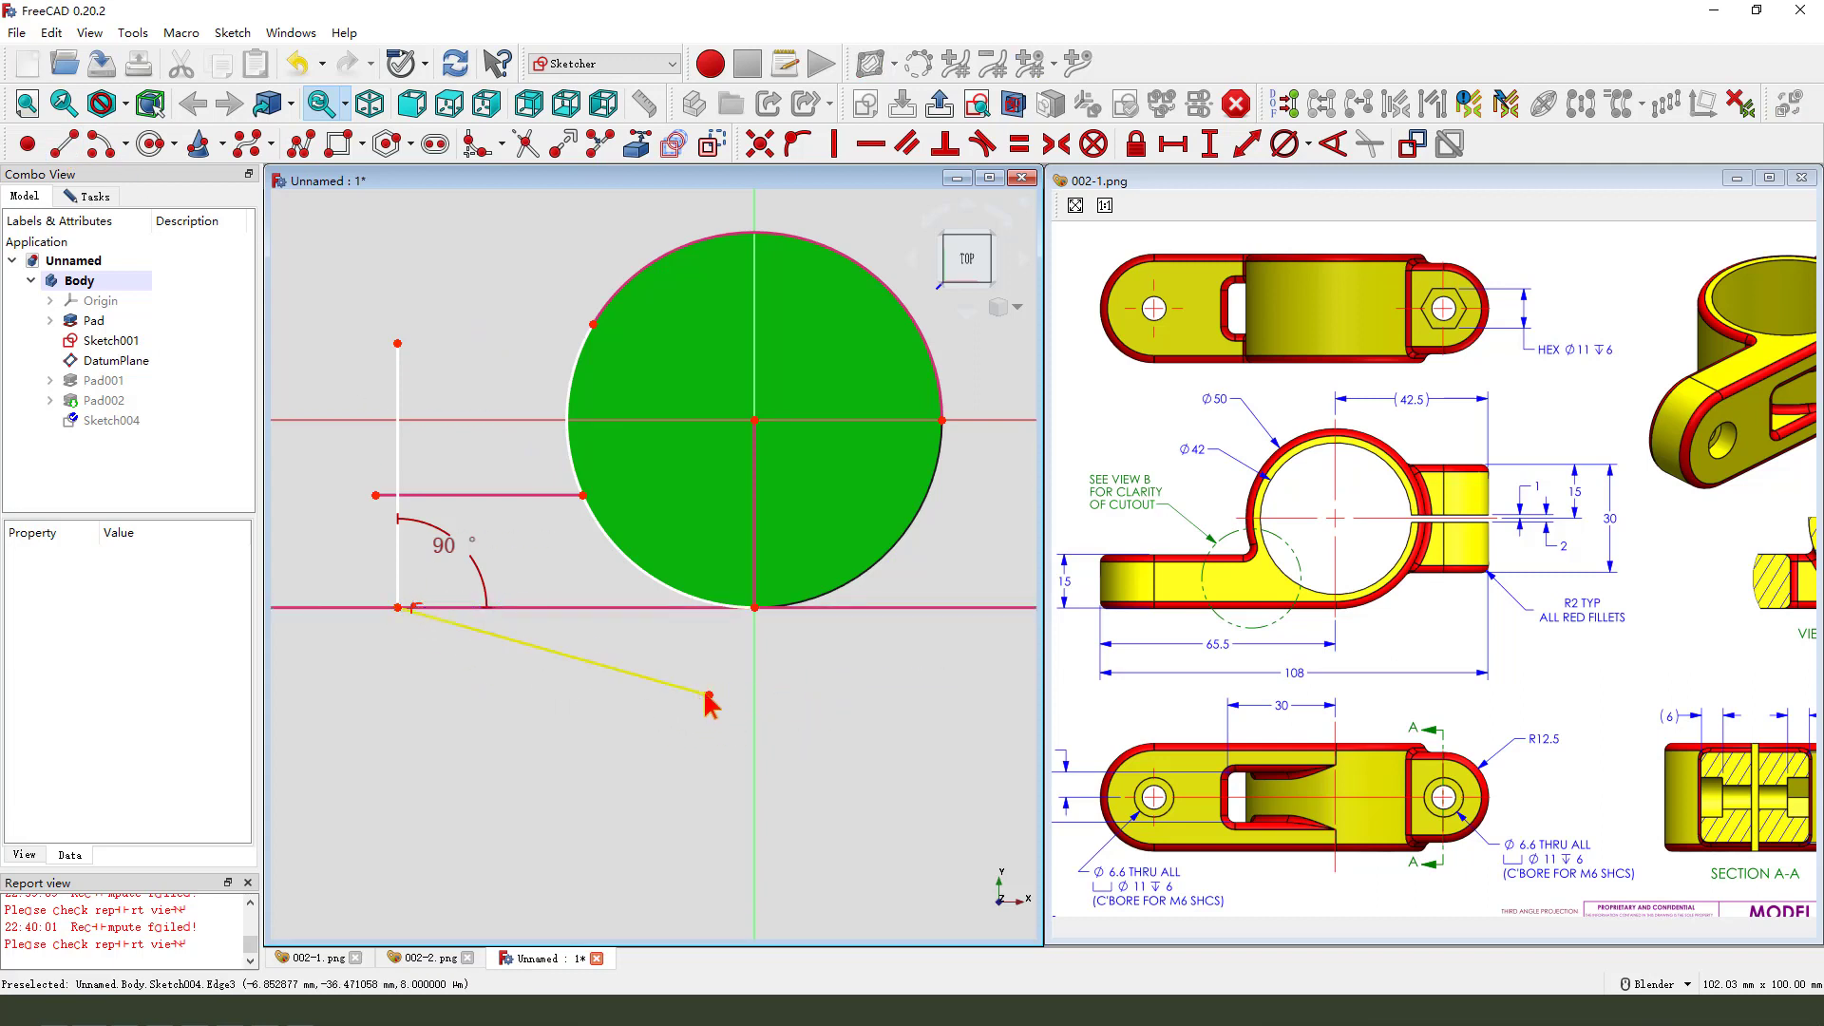
pyautogui.click(755, 608)
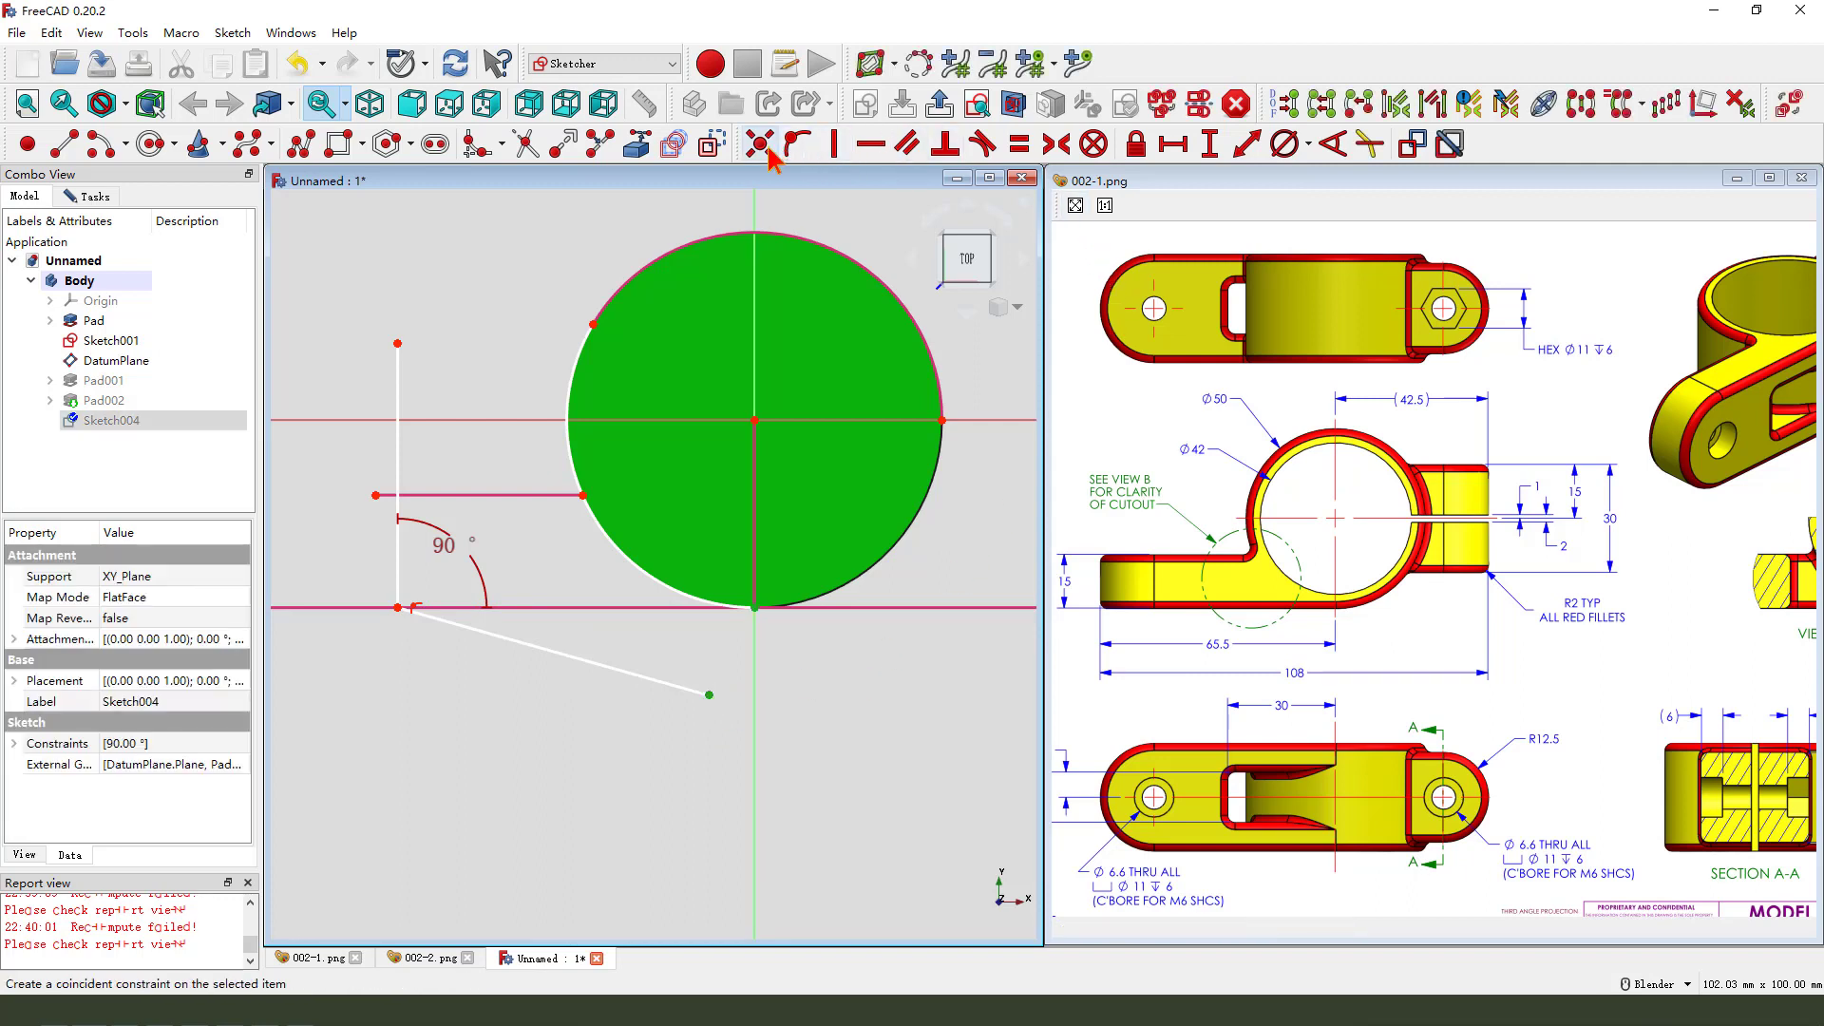
pyautogui.click(758, 144)
pyautogui.click(709, 695)
pyautogui.click(755, 606)
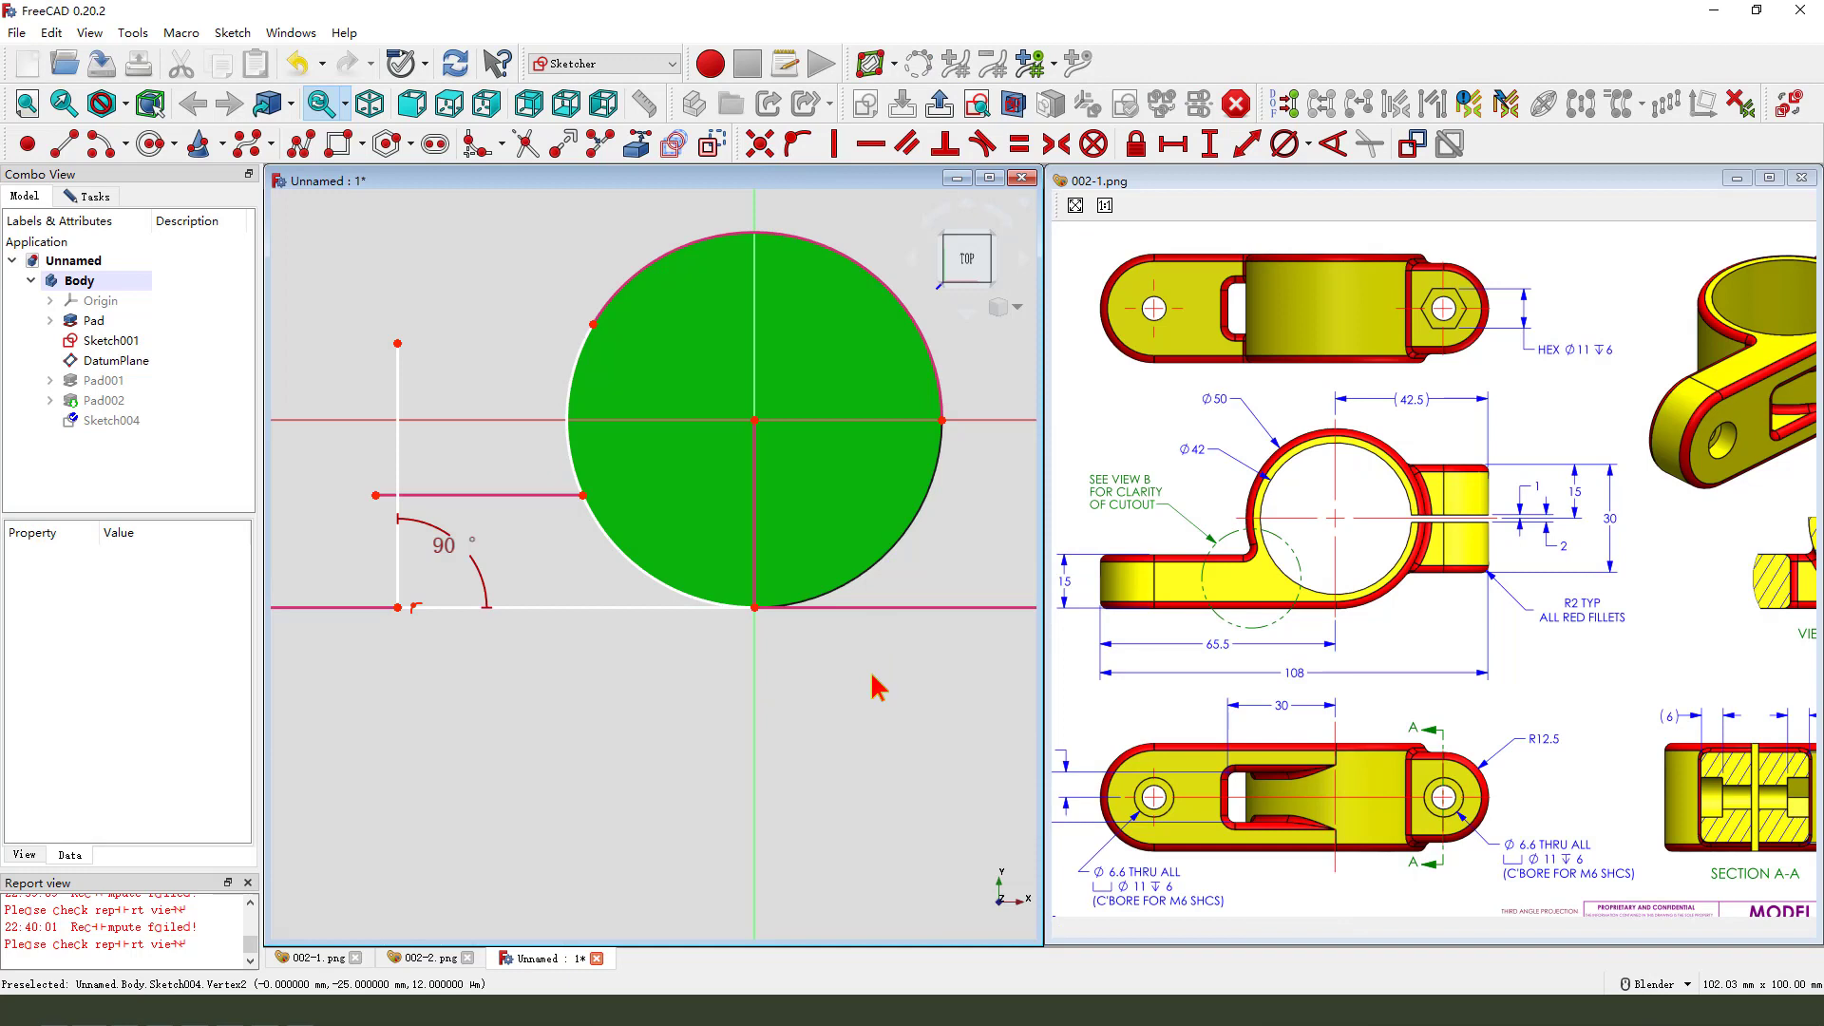
# Set the horizontal bottom line's length to 30 mm and move the dimension label below the profile
pyautogui.click(631, 607)
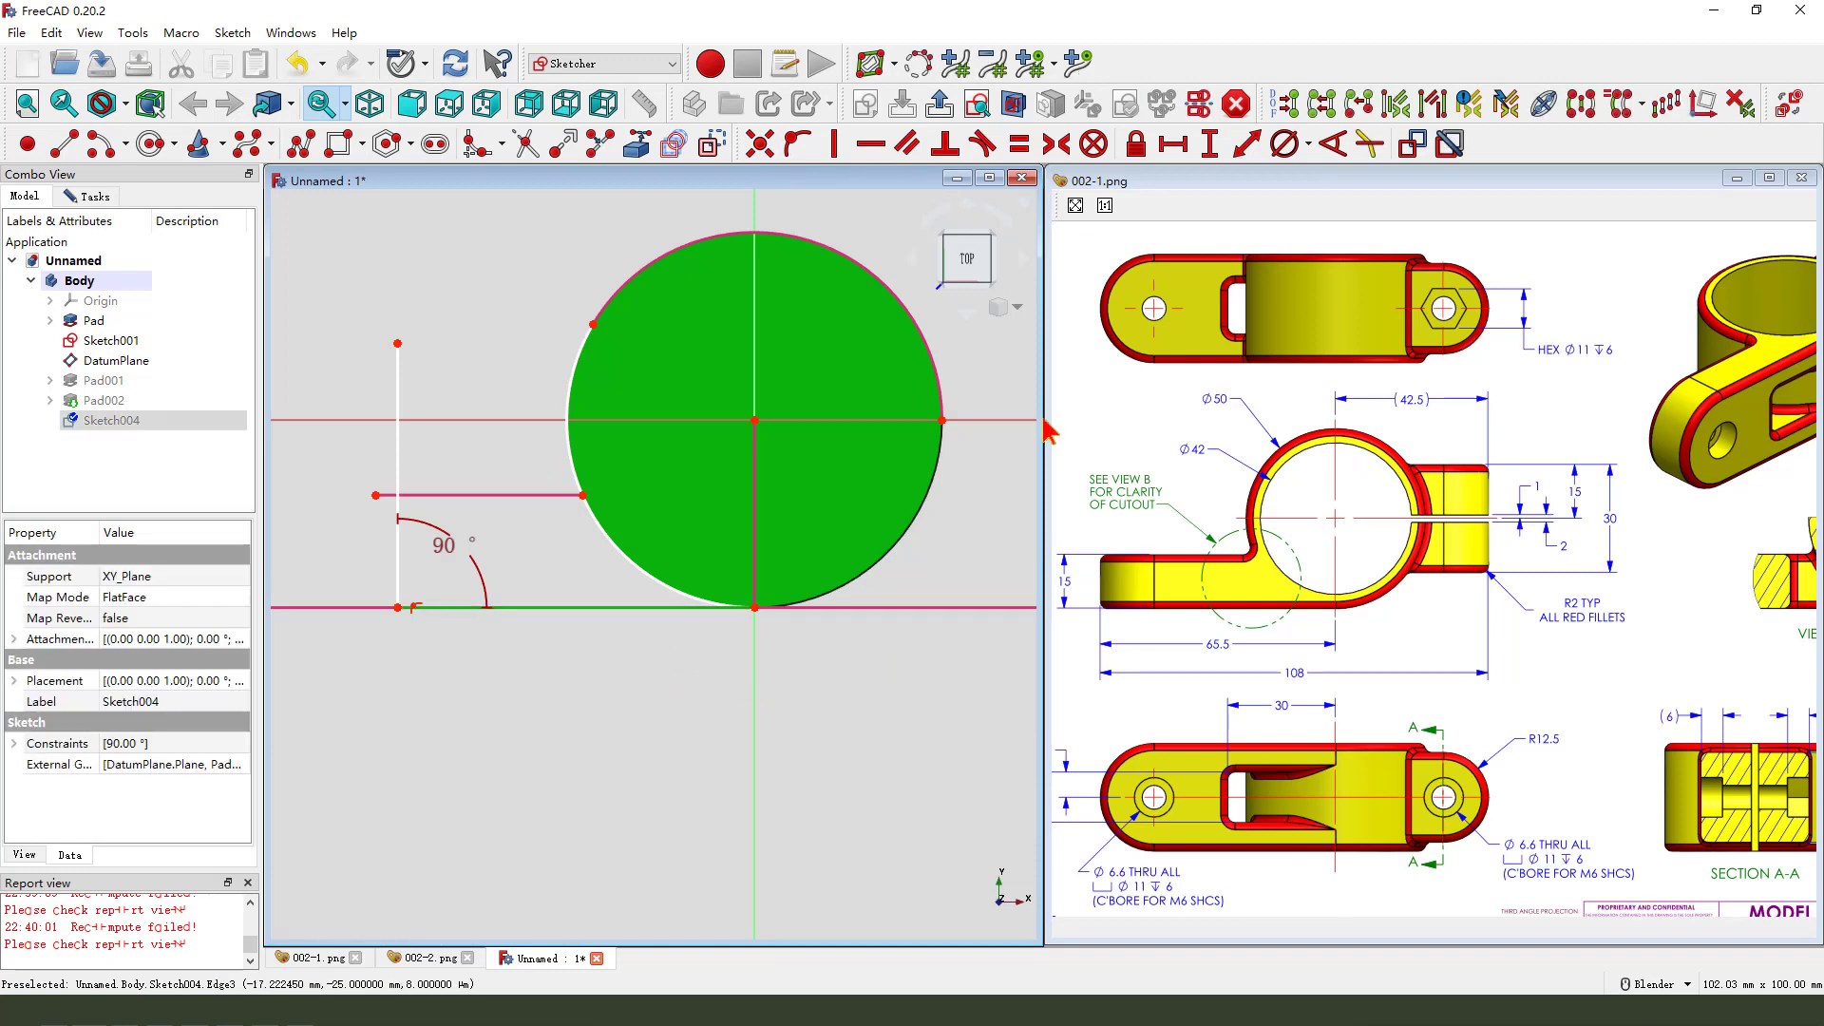
pyautogui.click(1246, 145)
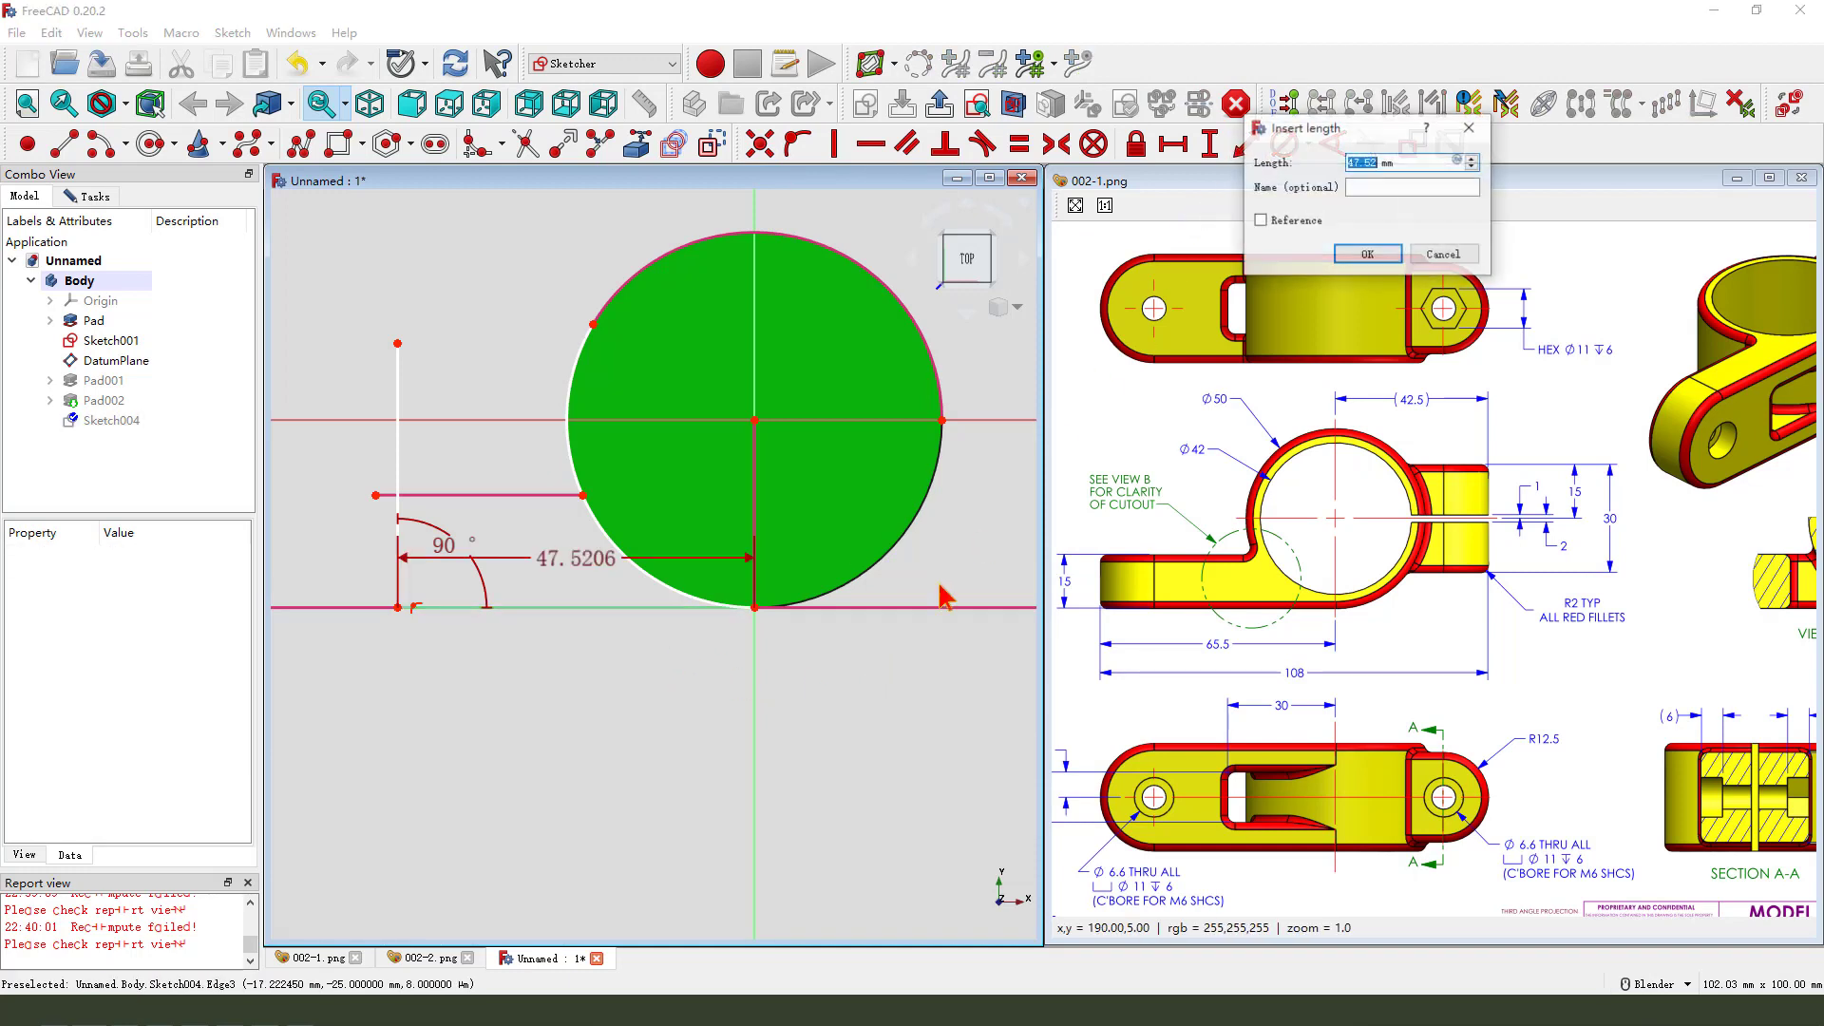
pyautogui.write('30')
pyautogui.press('Return')
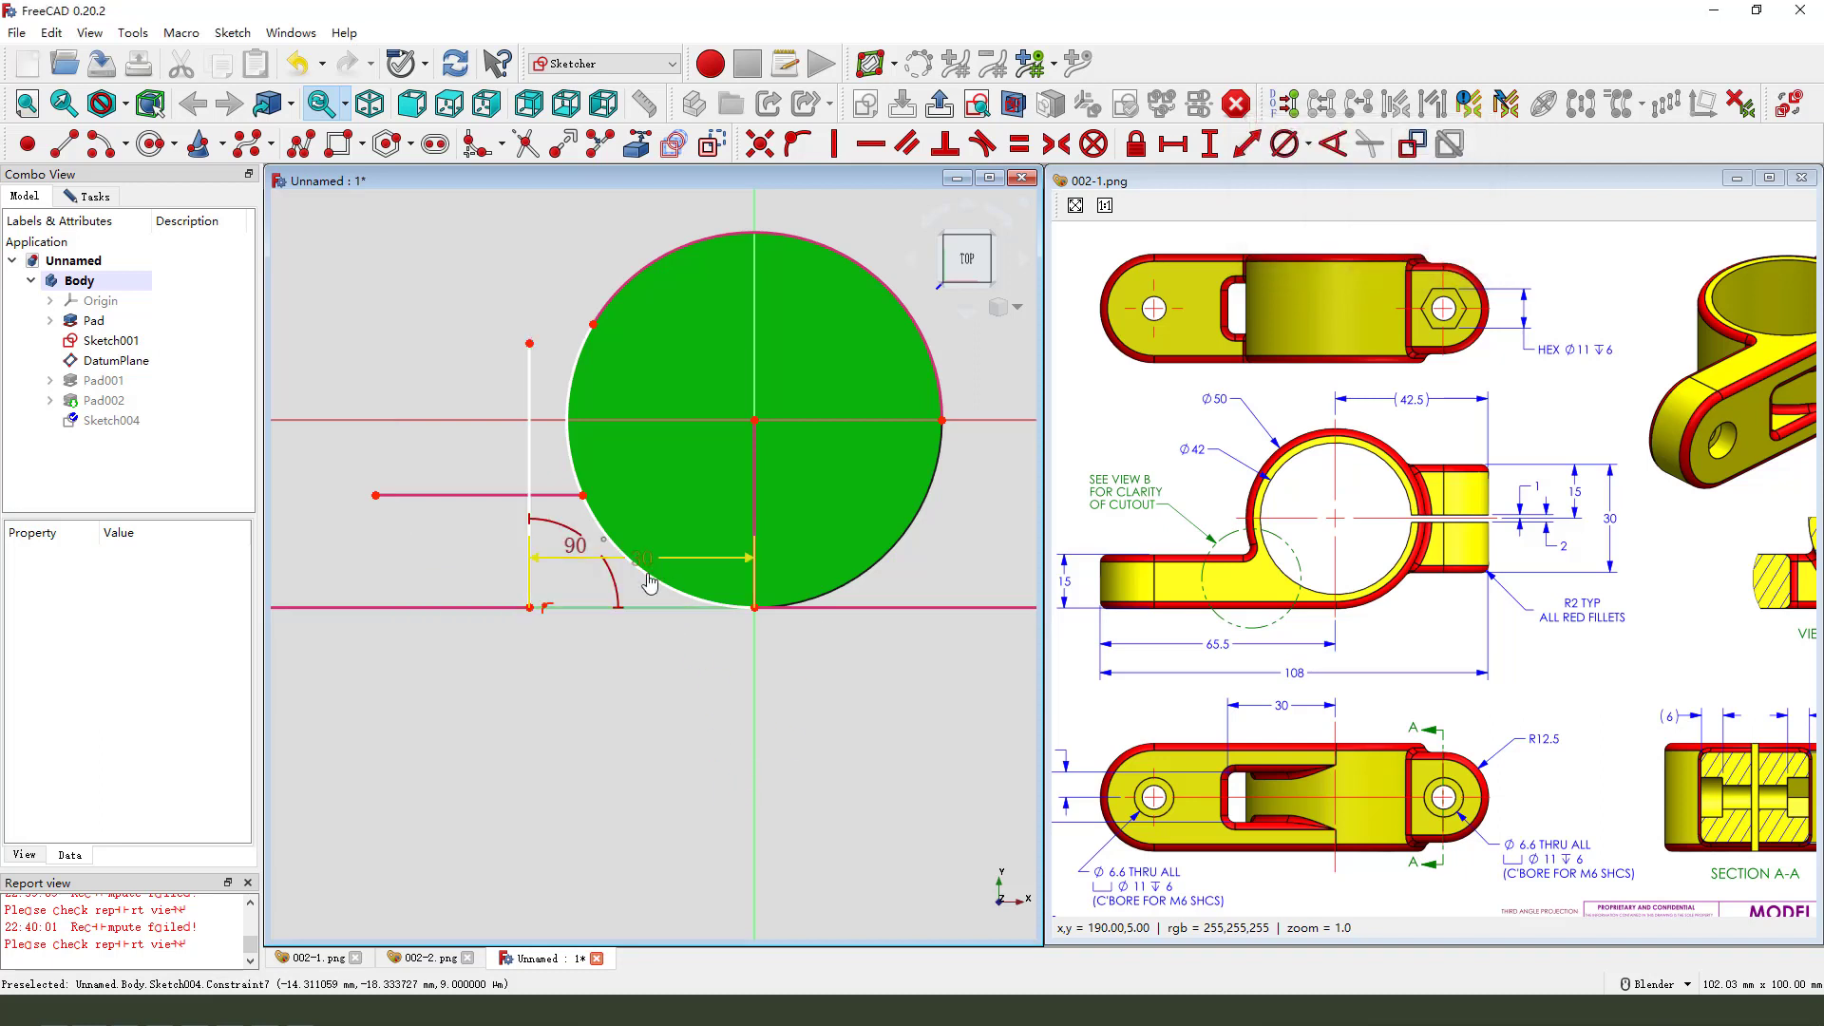
pyautogui.moveTo(649, 581); pyautogui.dragTo(639, 707)
# Draw a short line from the vertical line's upper endpoint towards the circle and constrain it parallel to the bottom line
pyautogui.scroll(3, 541, 380)
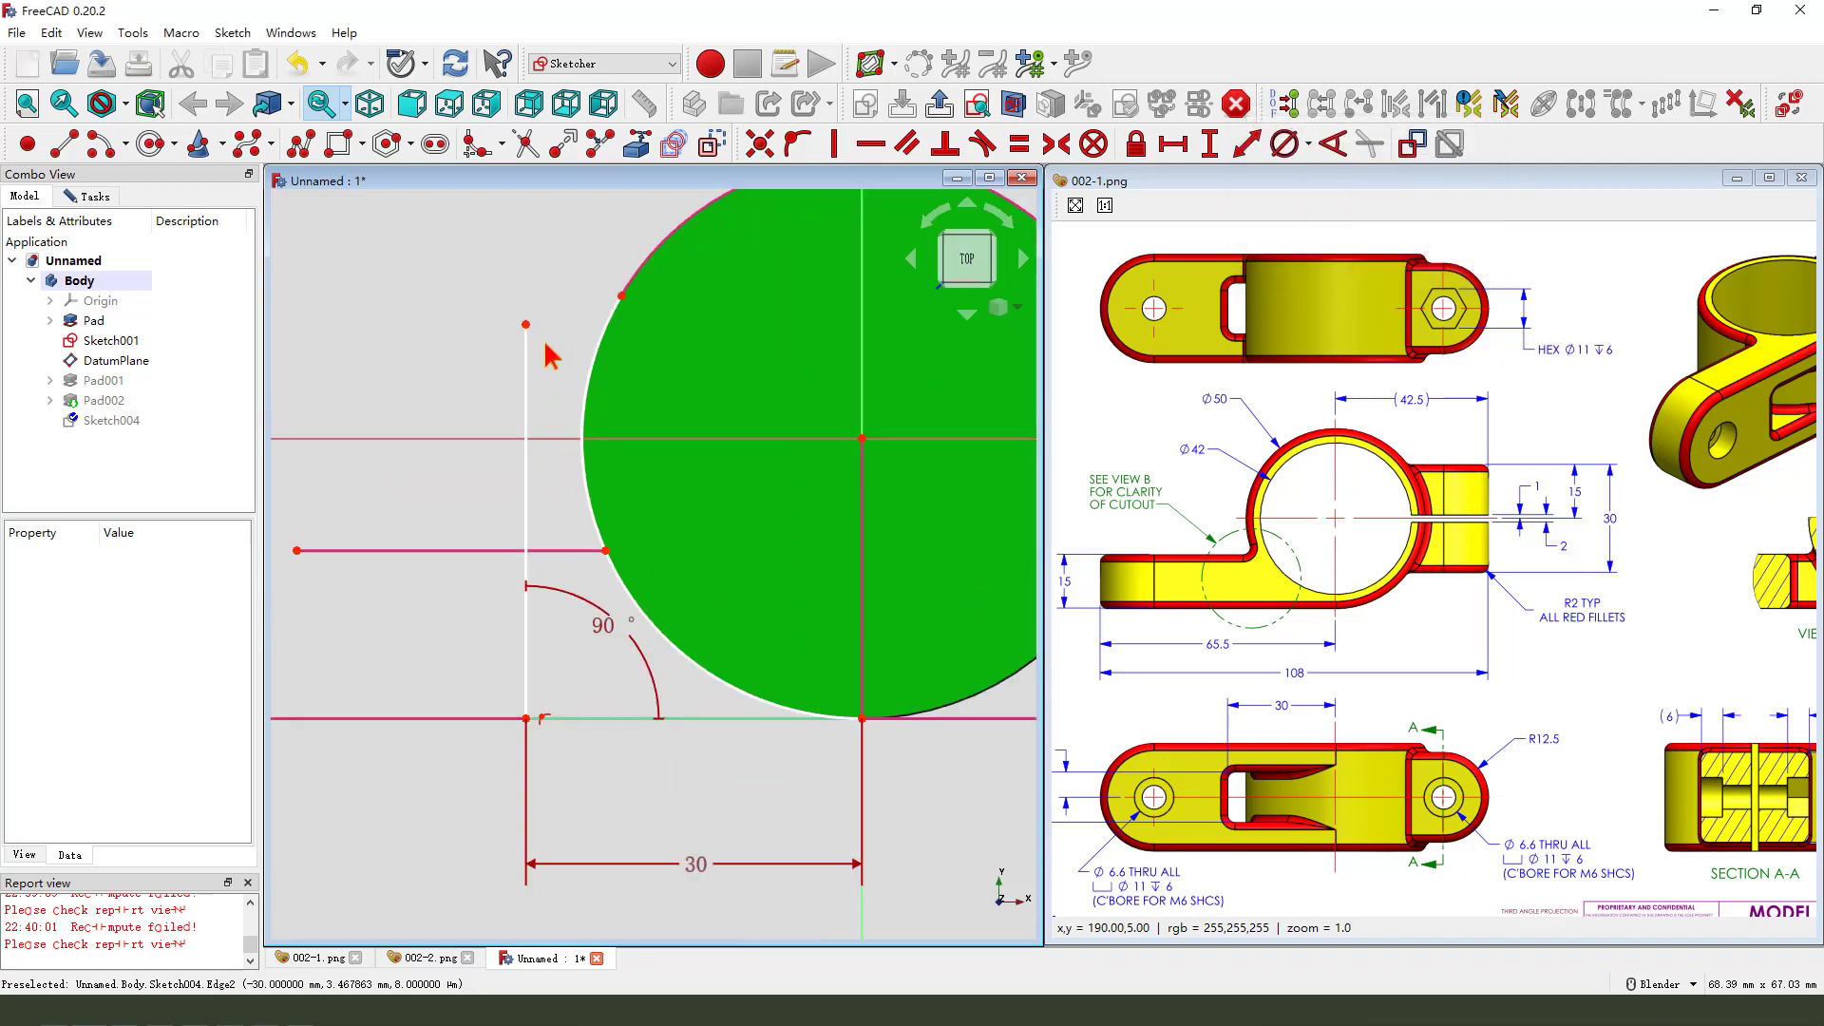
pyautogui.click(64, 144)
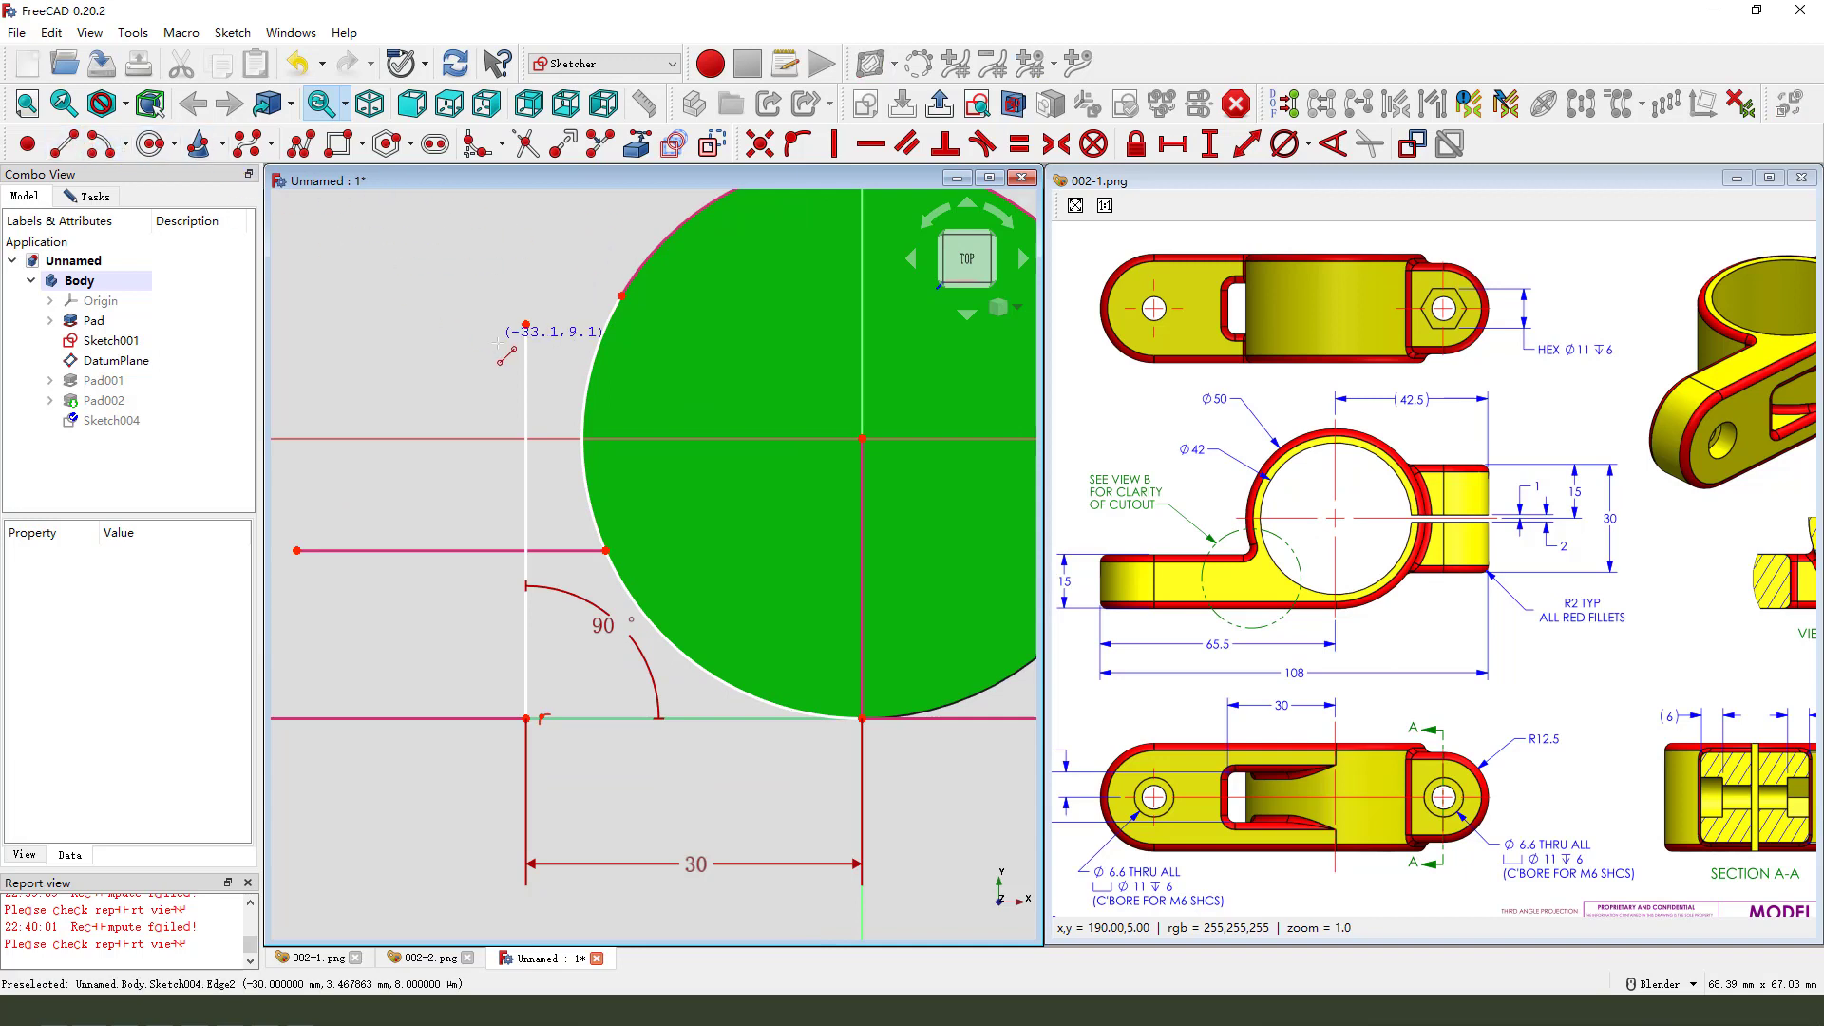
pyautogui.click(526, 324)
pyautogui.click(580, 347)
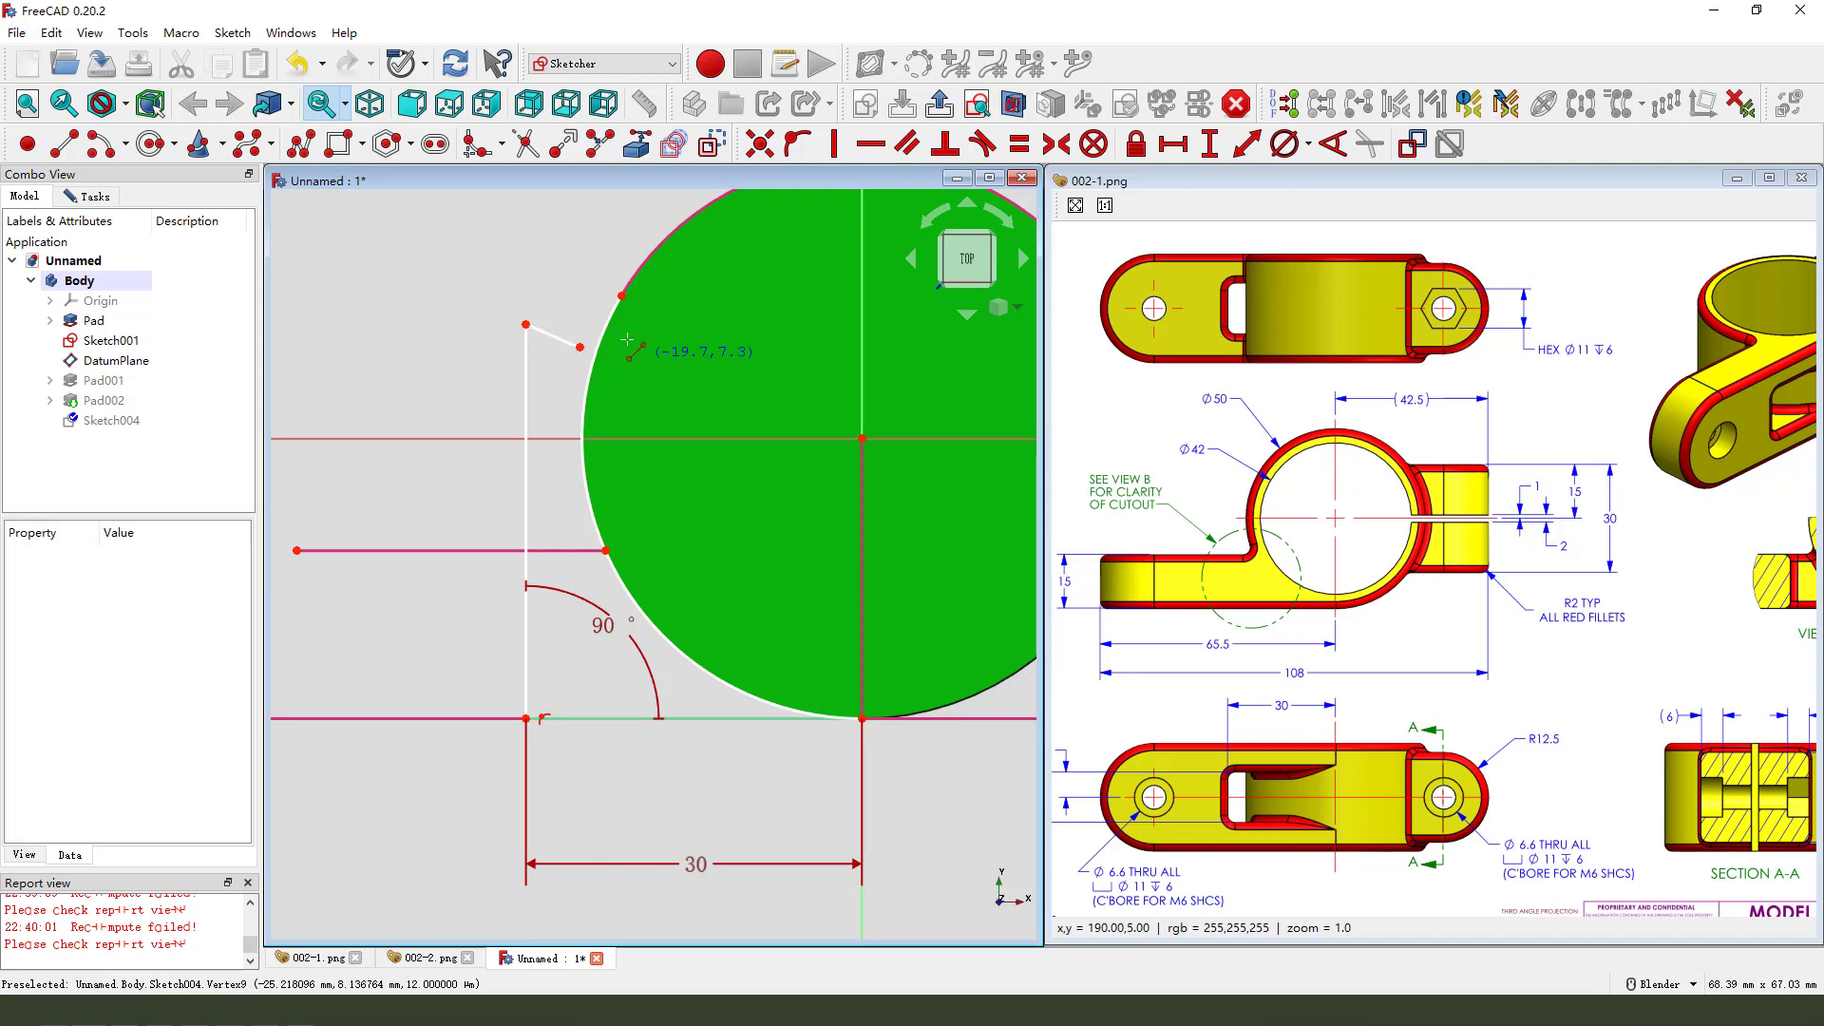
pyautogui.click(552, 333)
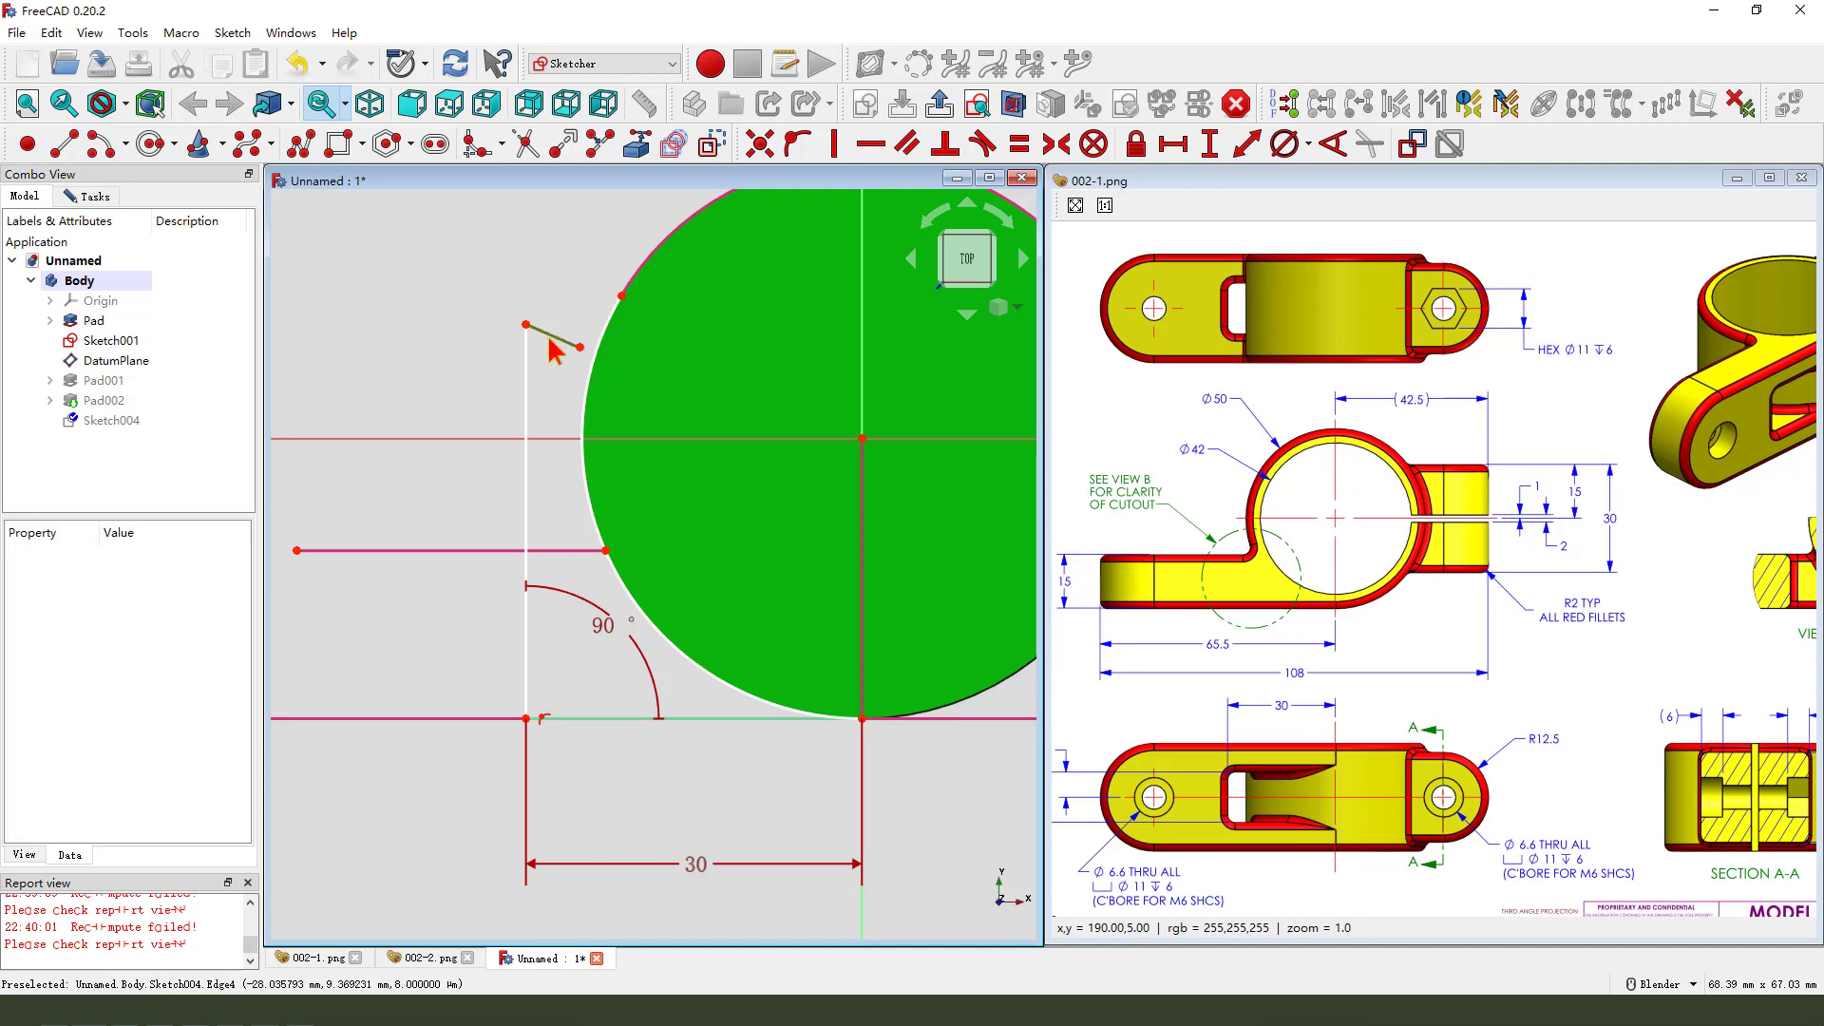
pyautogui.click(570, 720)
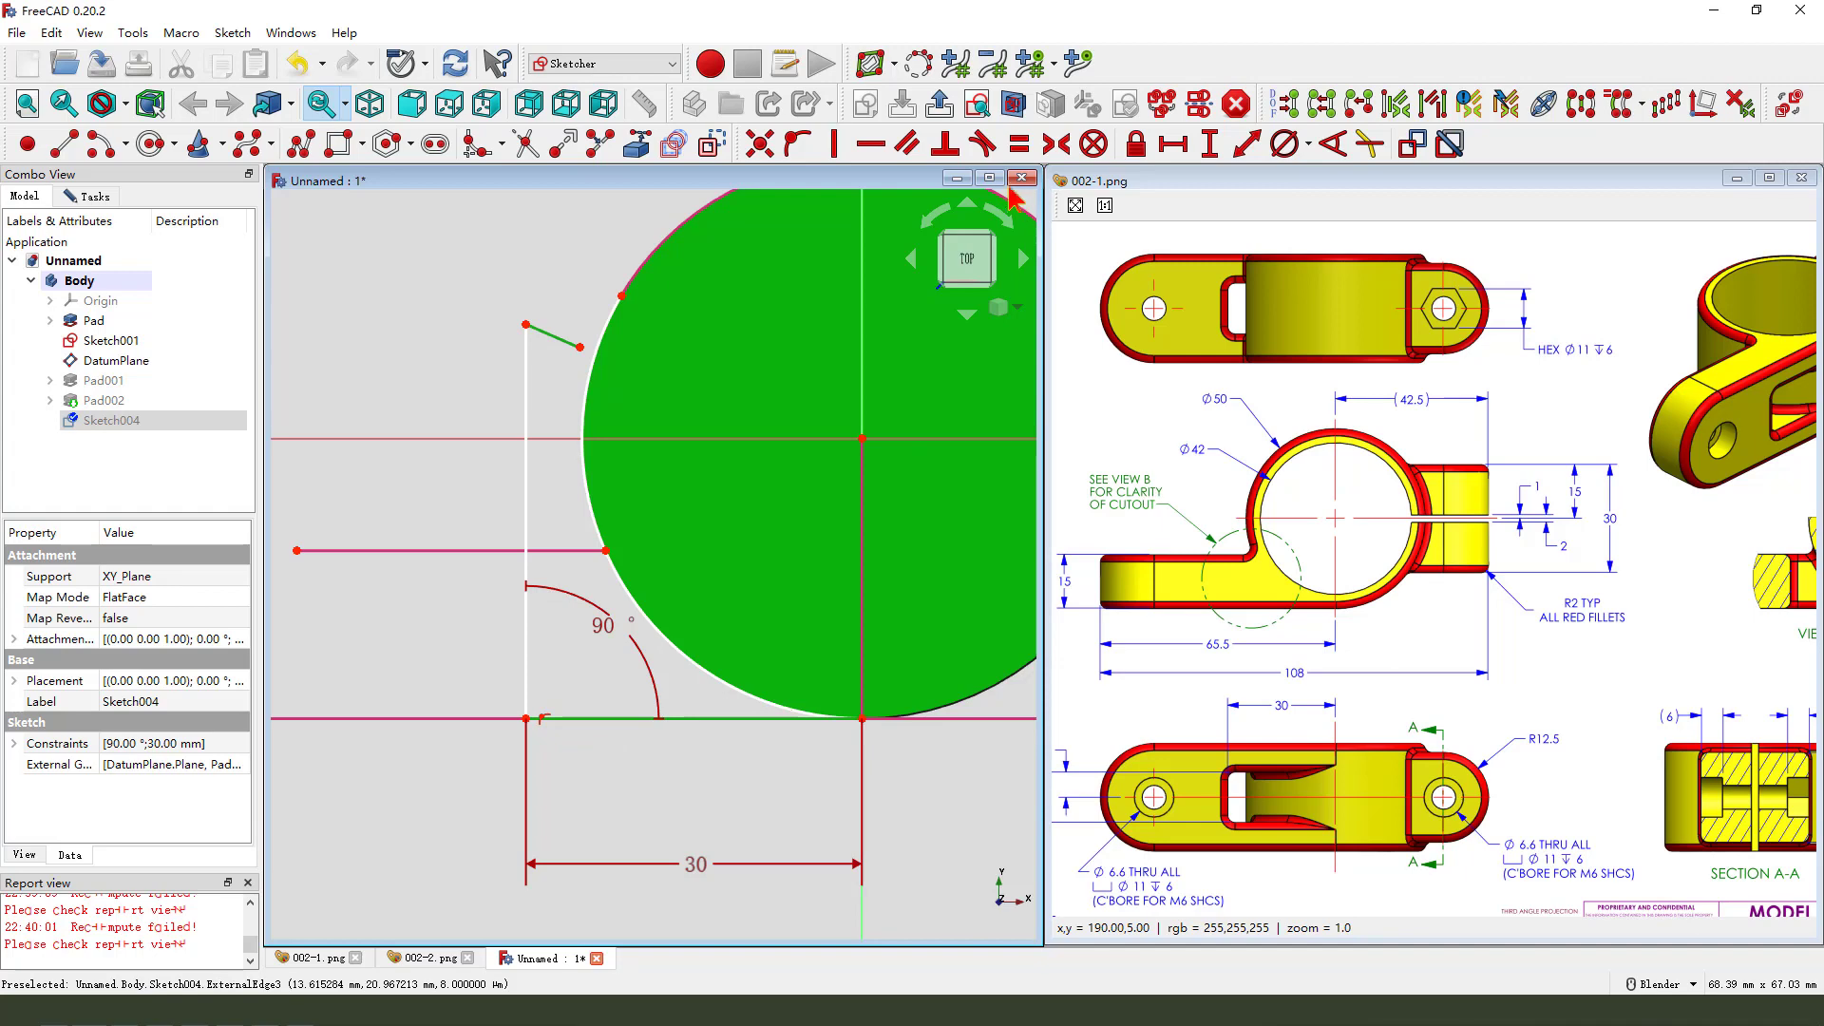
pyautogui.click(937, 152)
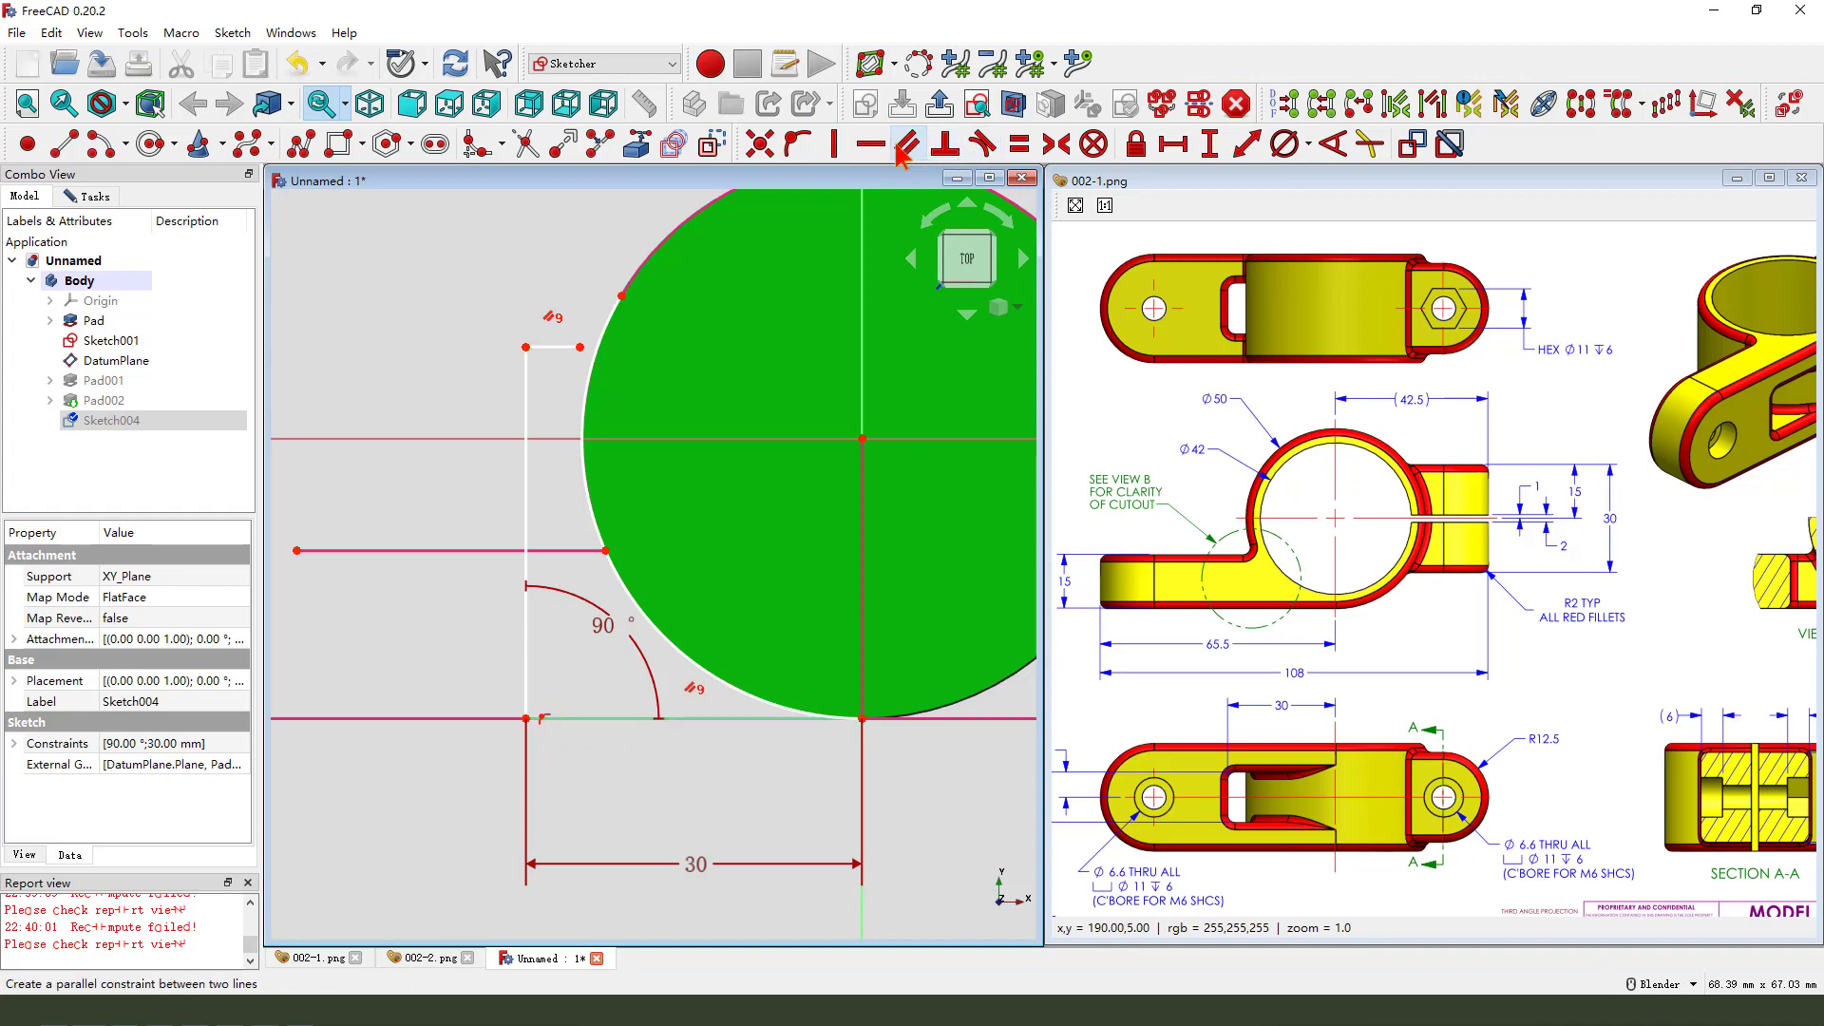
# Make the short upper line's free end coincident with the arc's upper endpoint
pyautogui.click(580, 347)
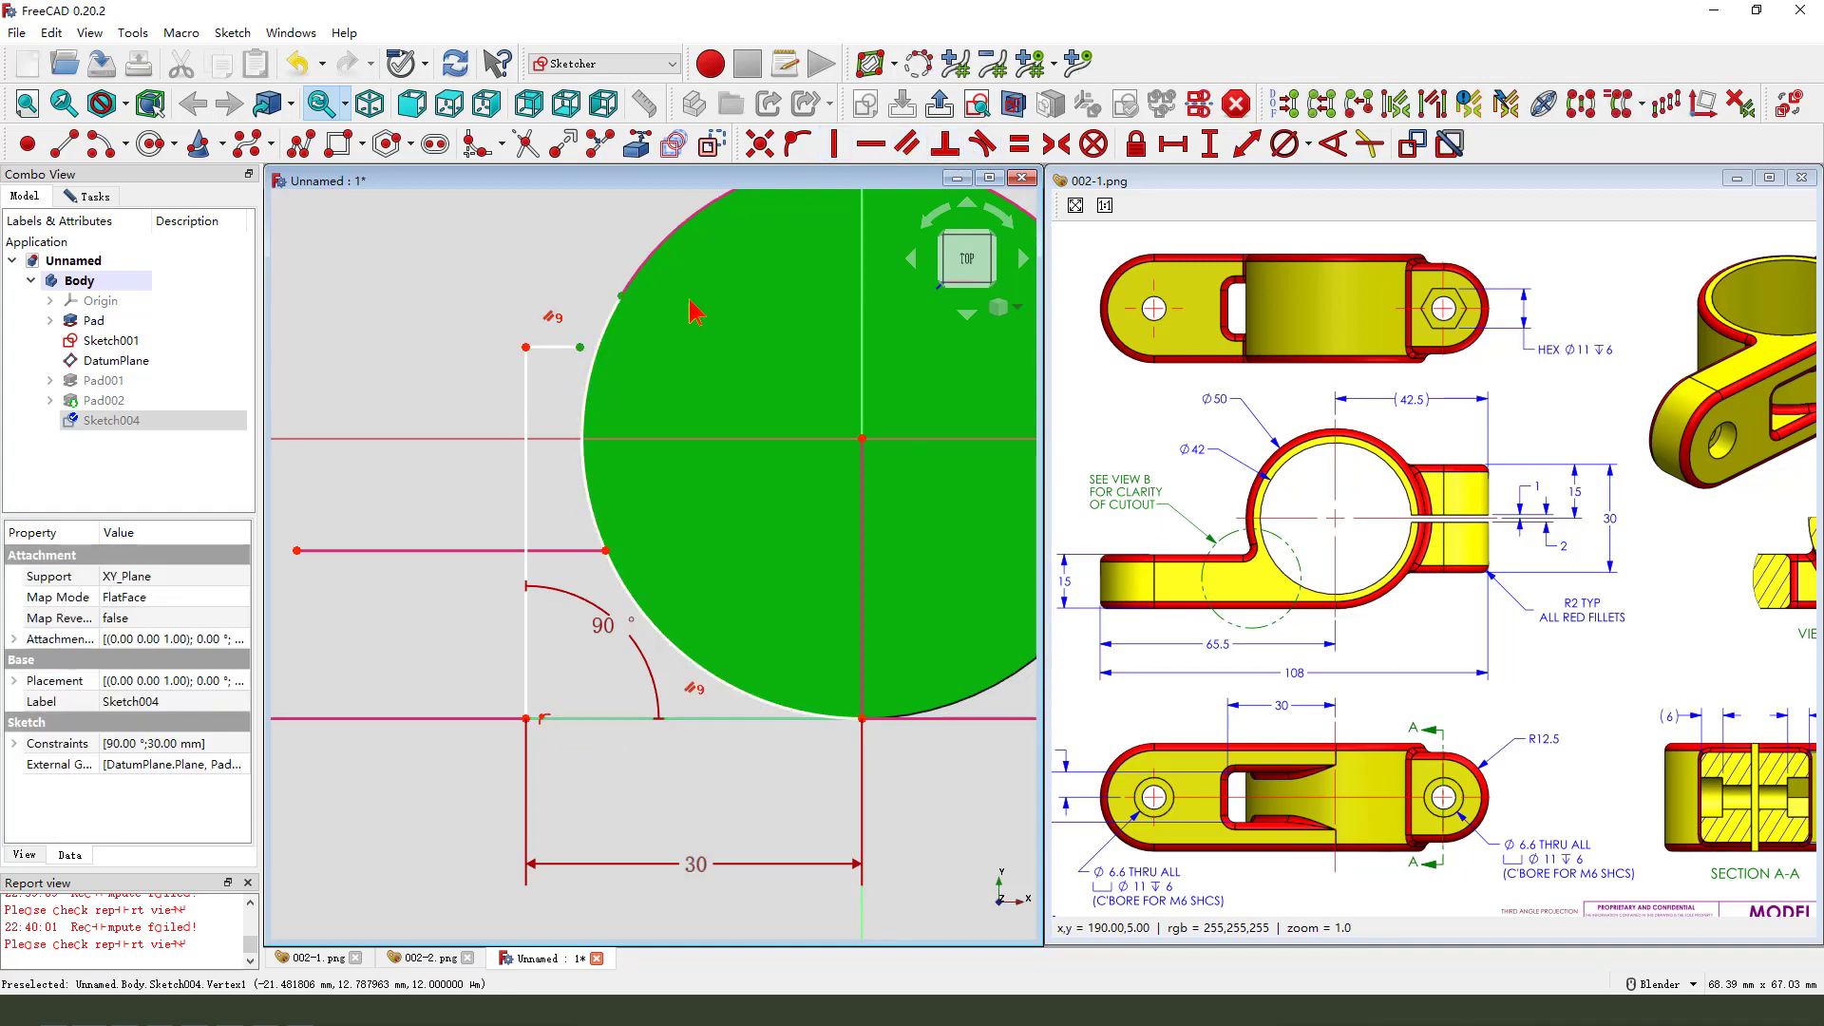
pyautogui.click(761, 144)
# Set the vertical line's length to 25 mm and leave the sketch
pyautogui.scroll(-2, 614, 256)
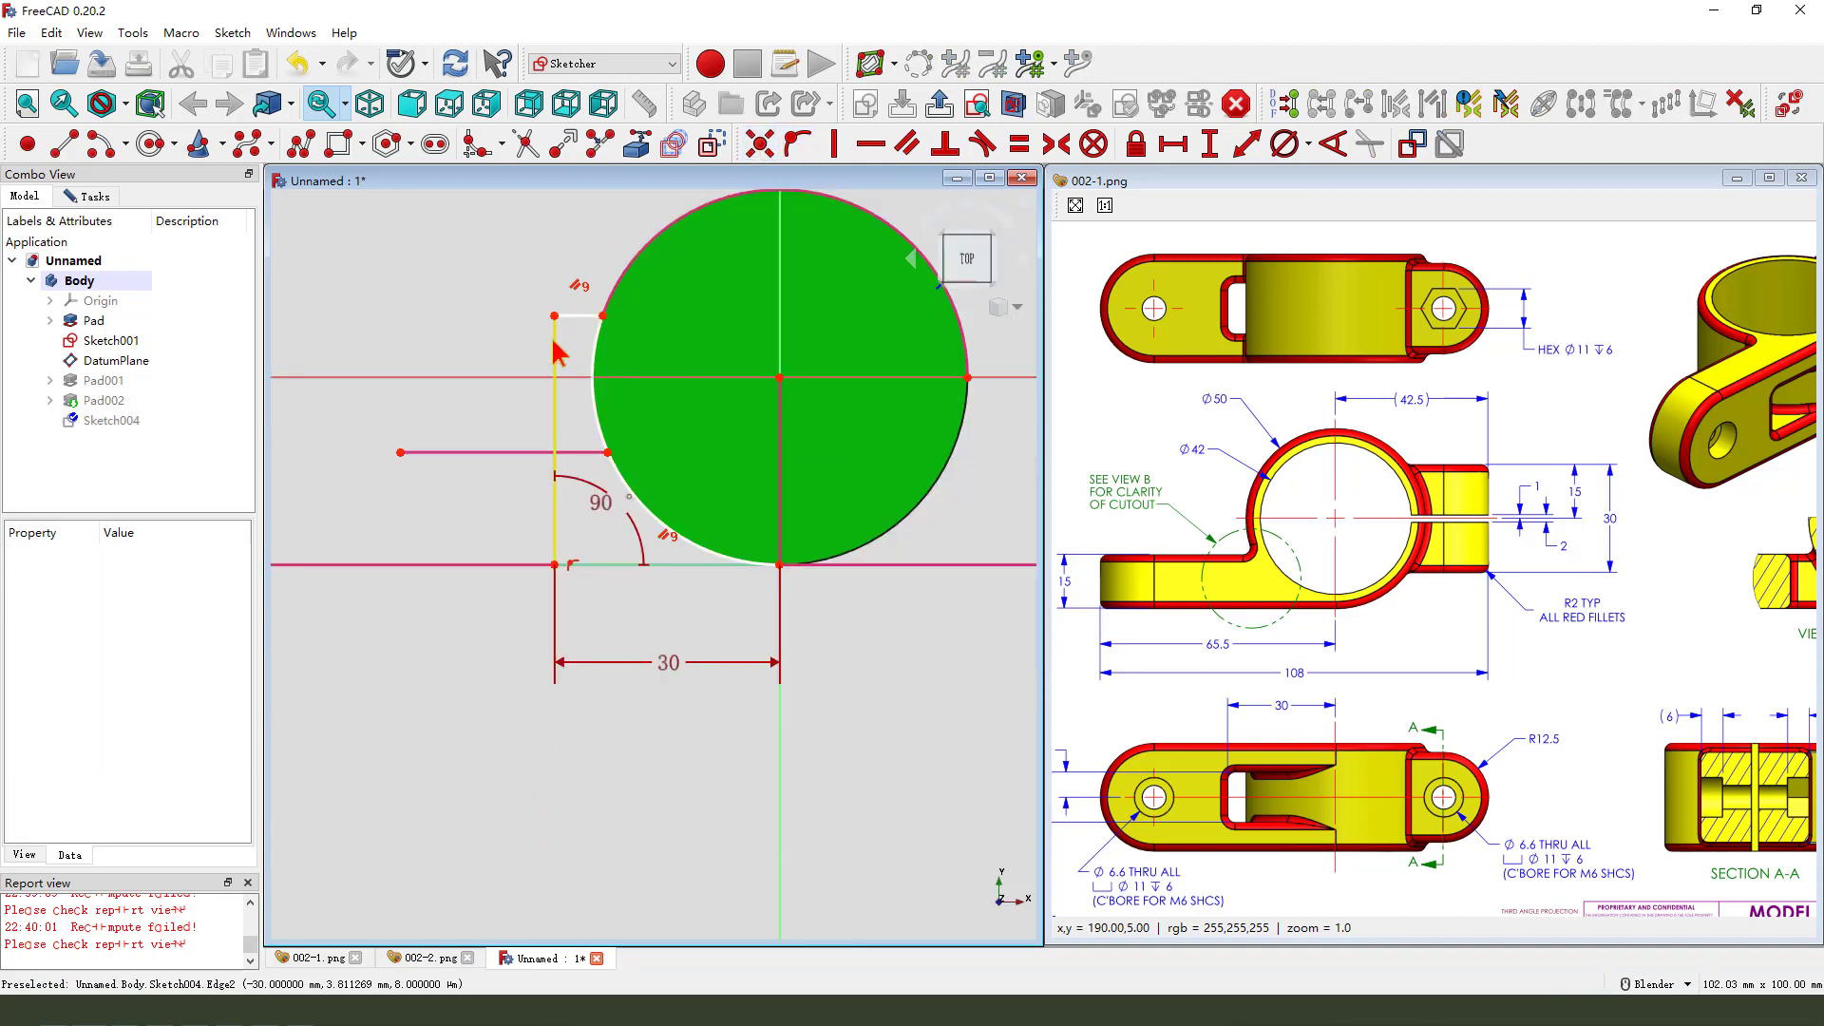
pyautogui.click(558, 380)
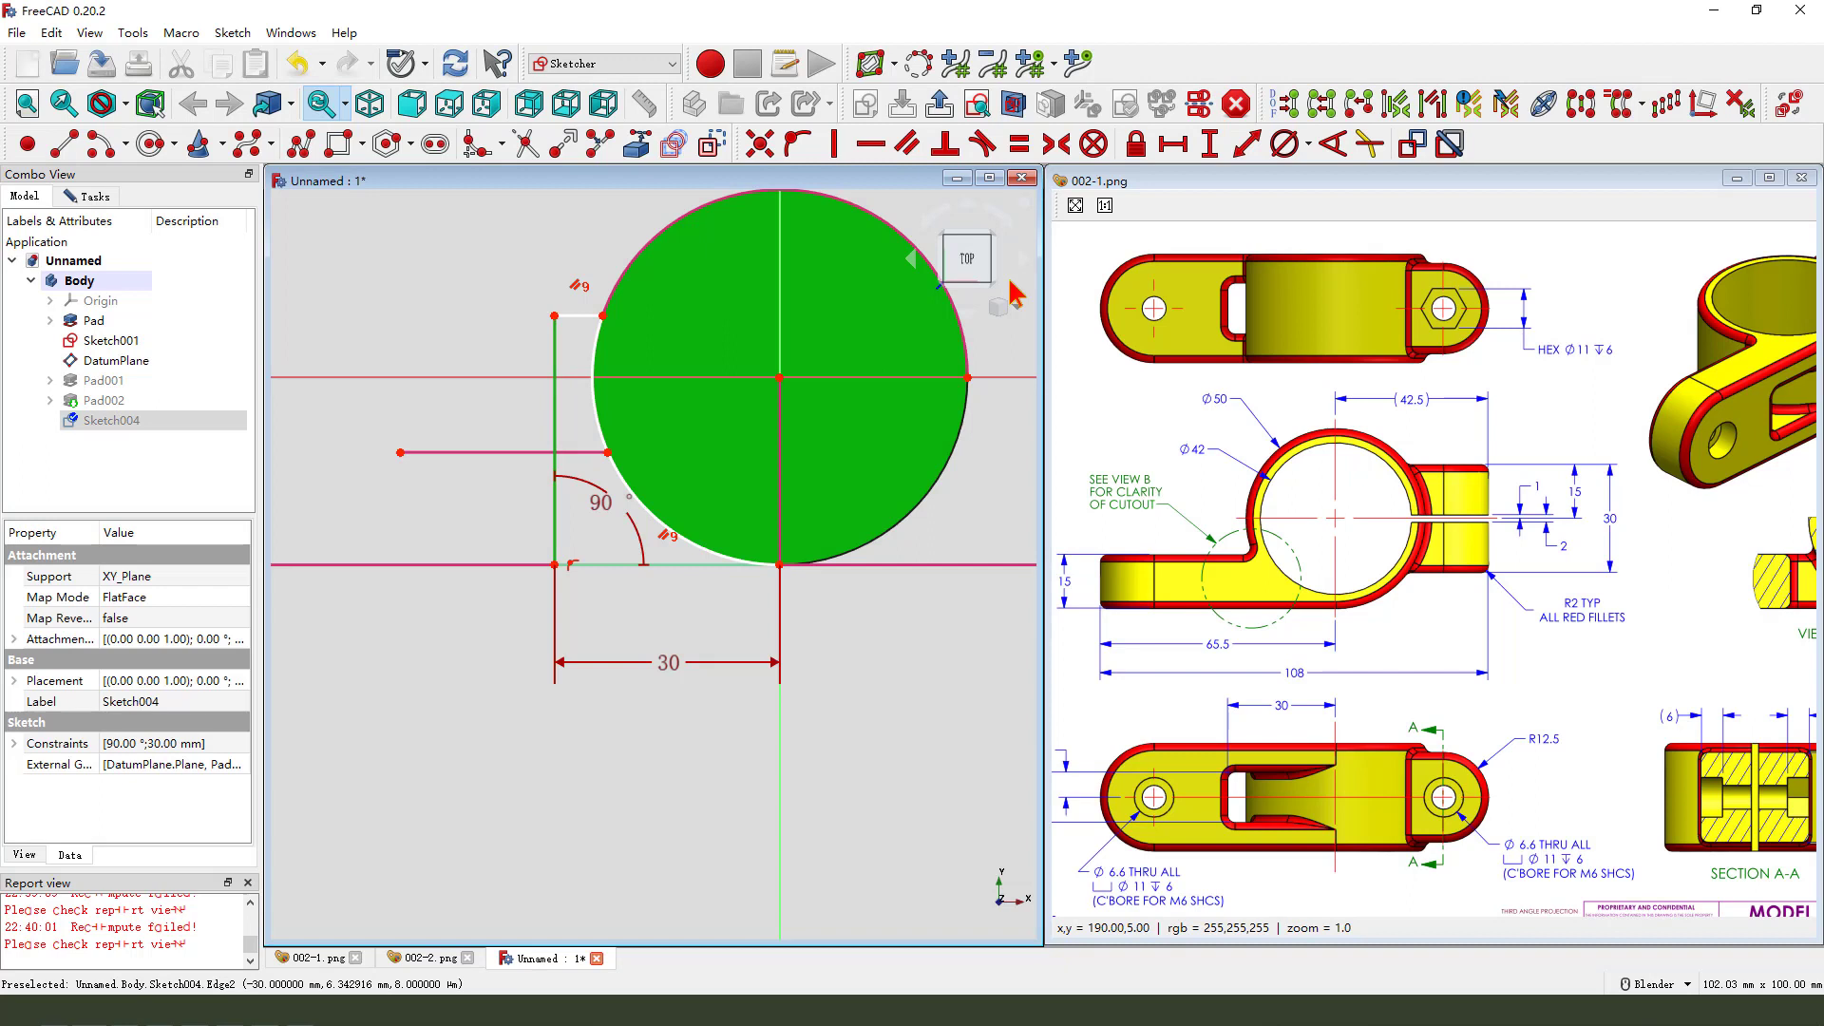
pyautogui.click(1243, 146)
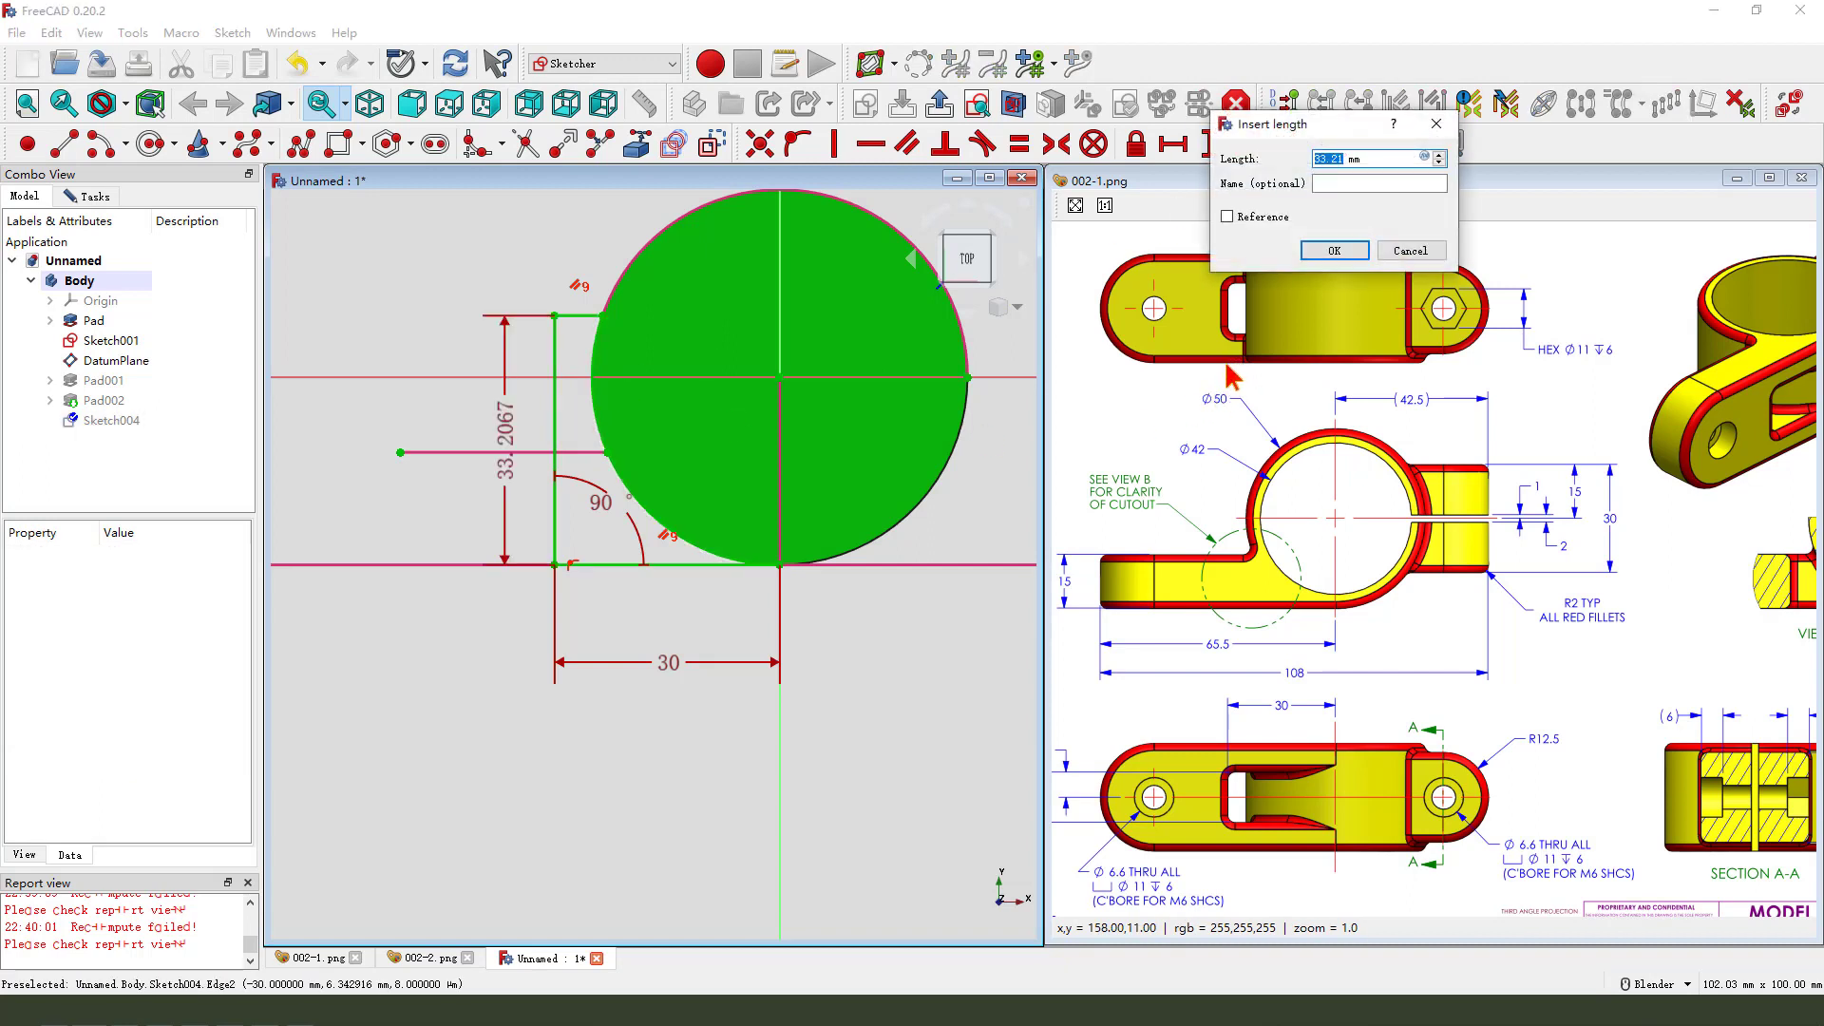
pyautogui.write('25')
pyautogui.press('Return')
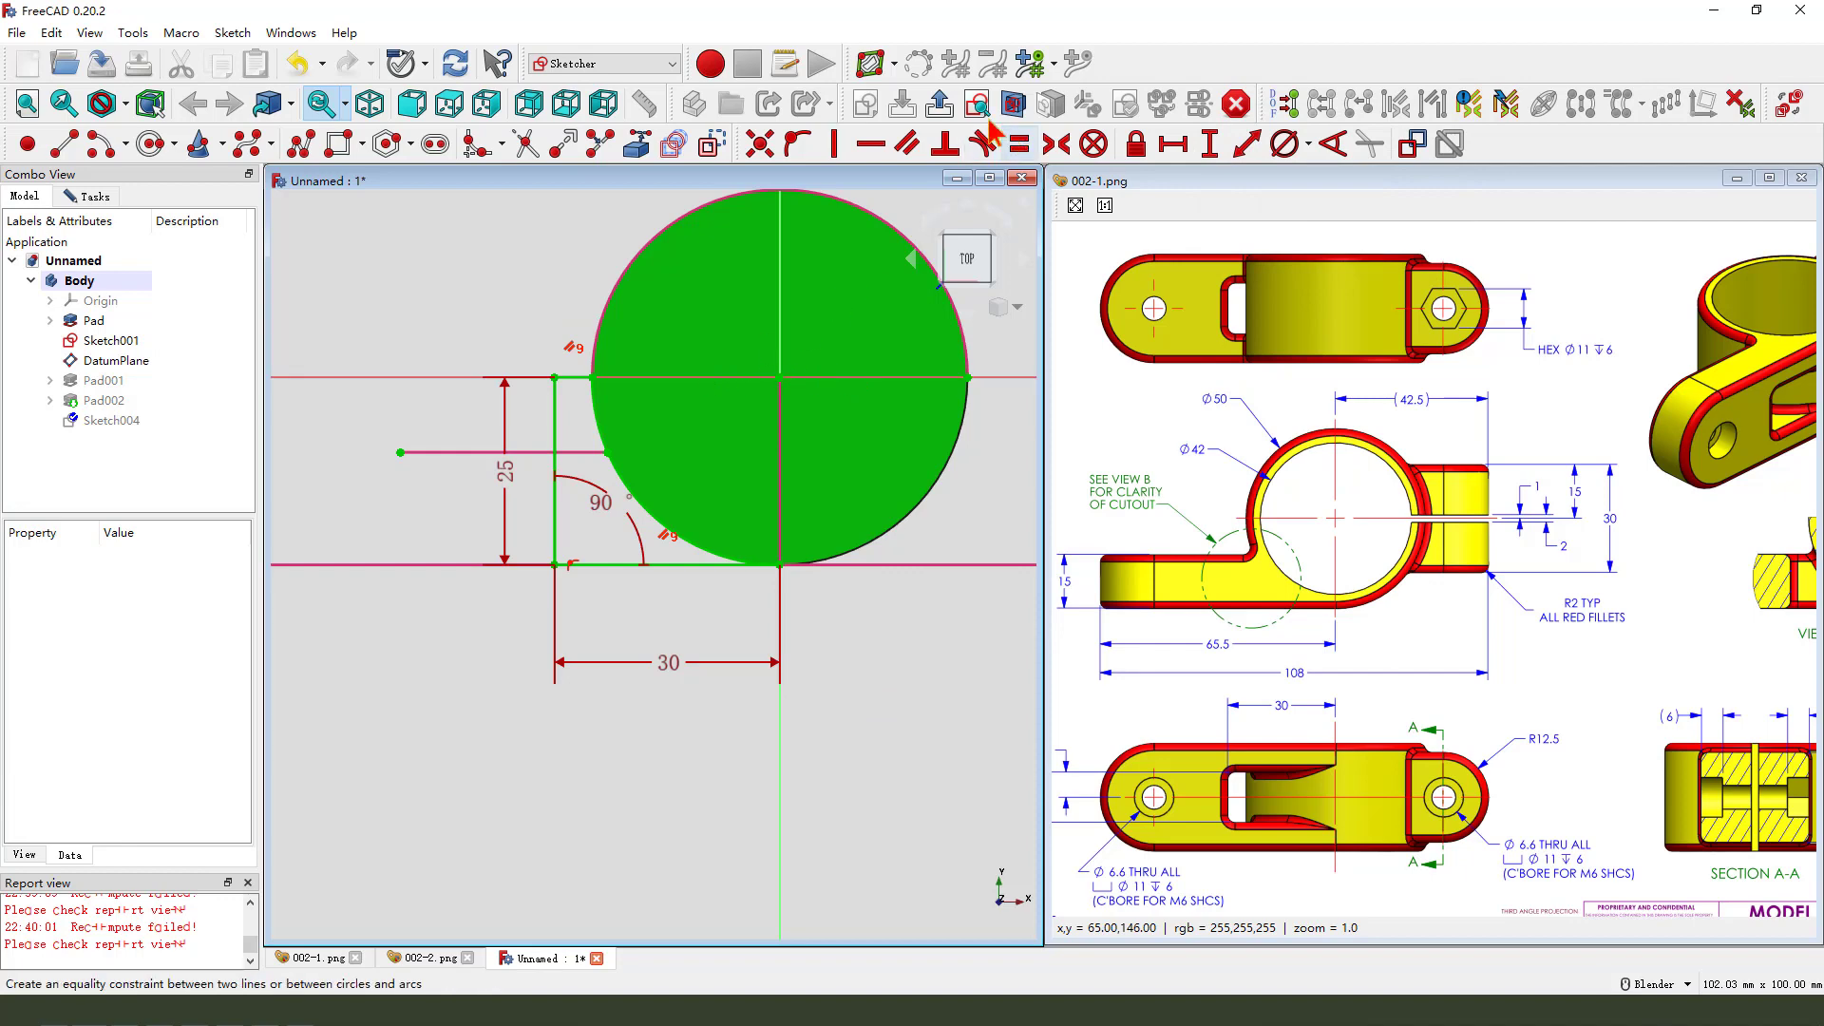
pyautogui.click(943, 104)
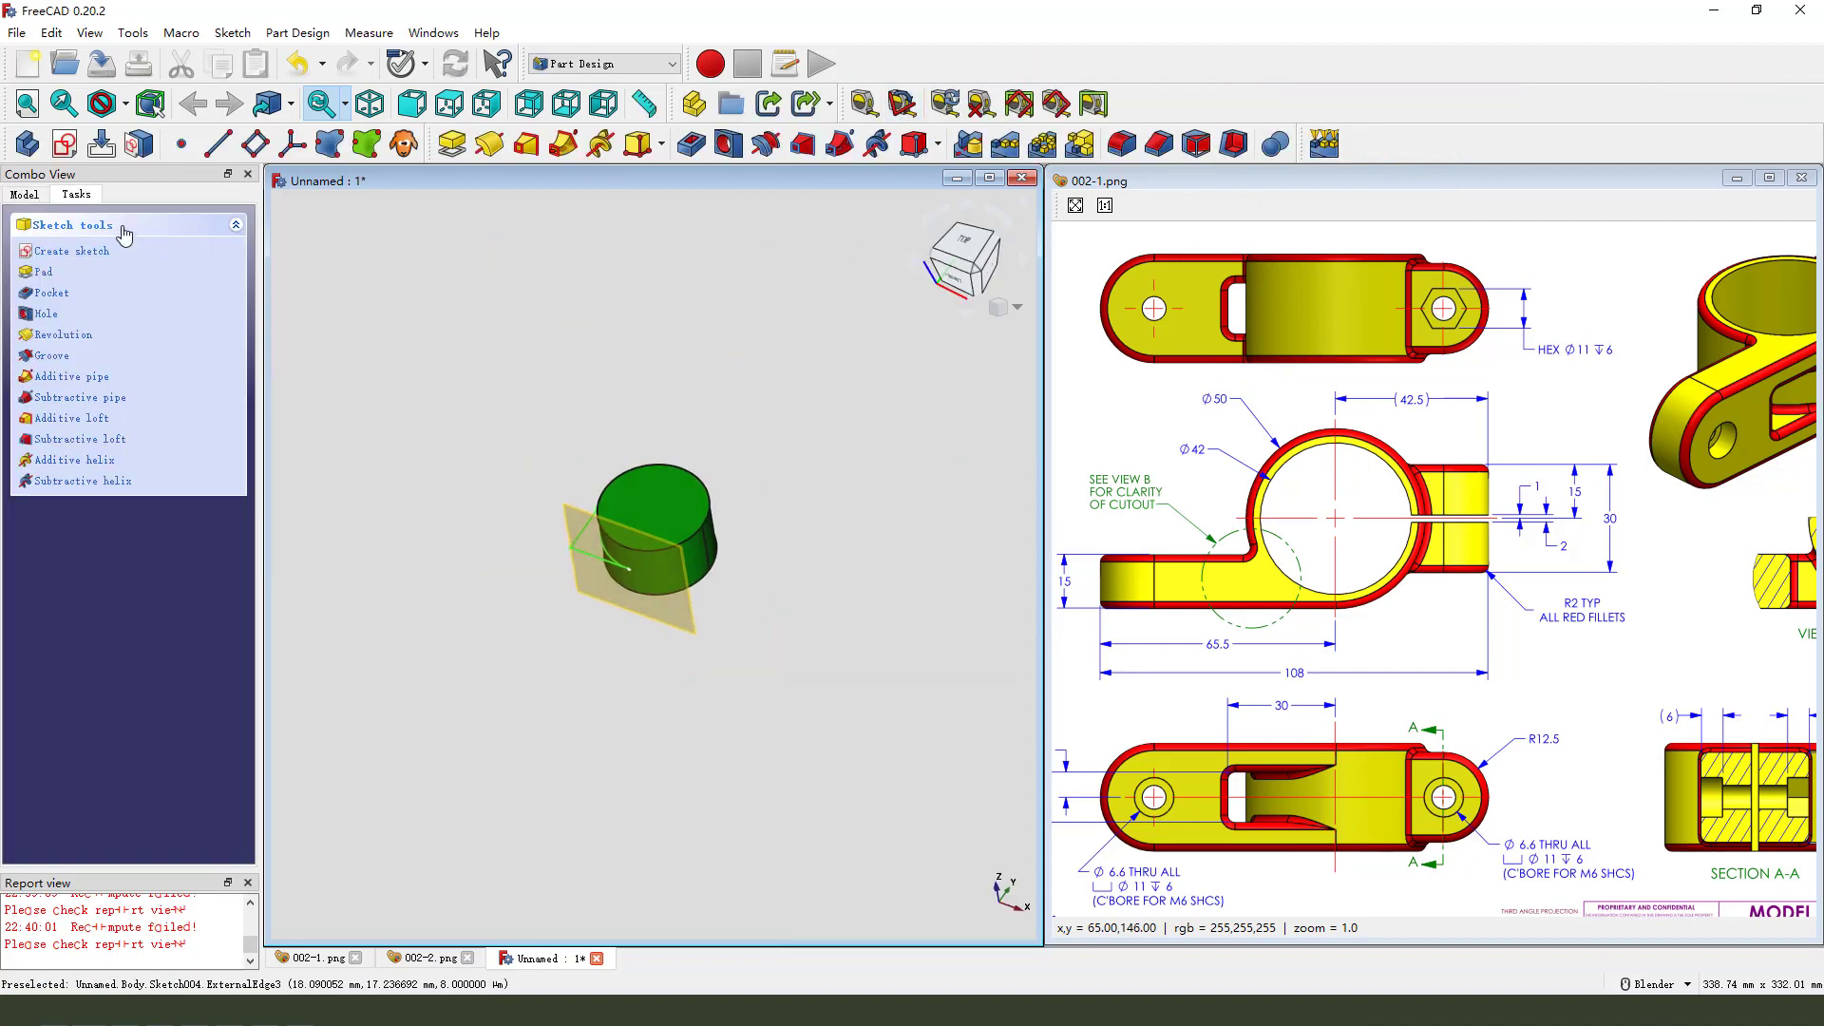
# Make Pad001 visible in the model
pyautogui.click(26, 194)
pyautogui.click(105, 378)
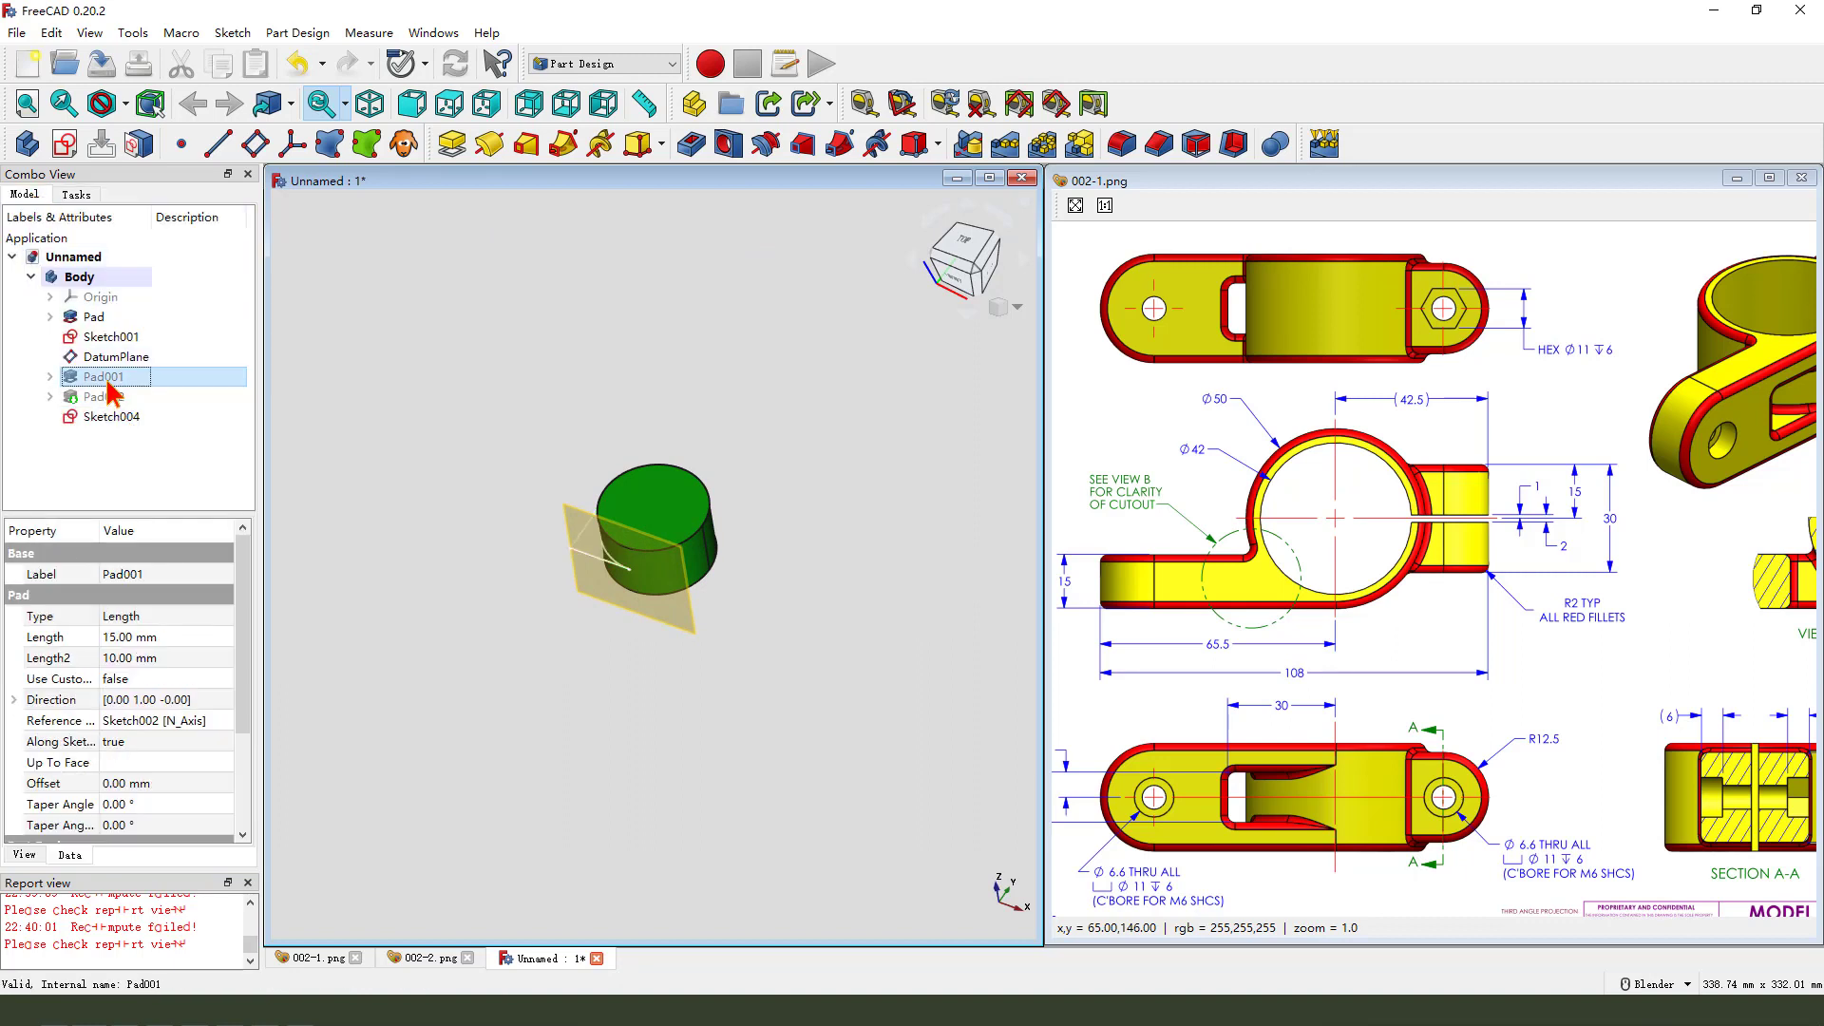
pyautogui.press('space')
pyautogui.click(412, 435)
# Pocket Sketch004 through the arm with a length of 14 mm, symmetric to the sketch plane
pyautogui.click(111, 417)
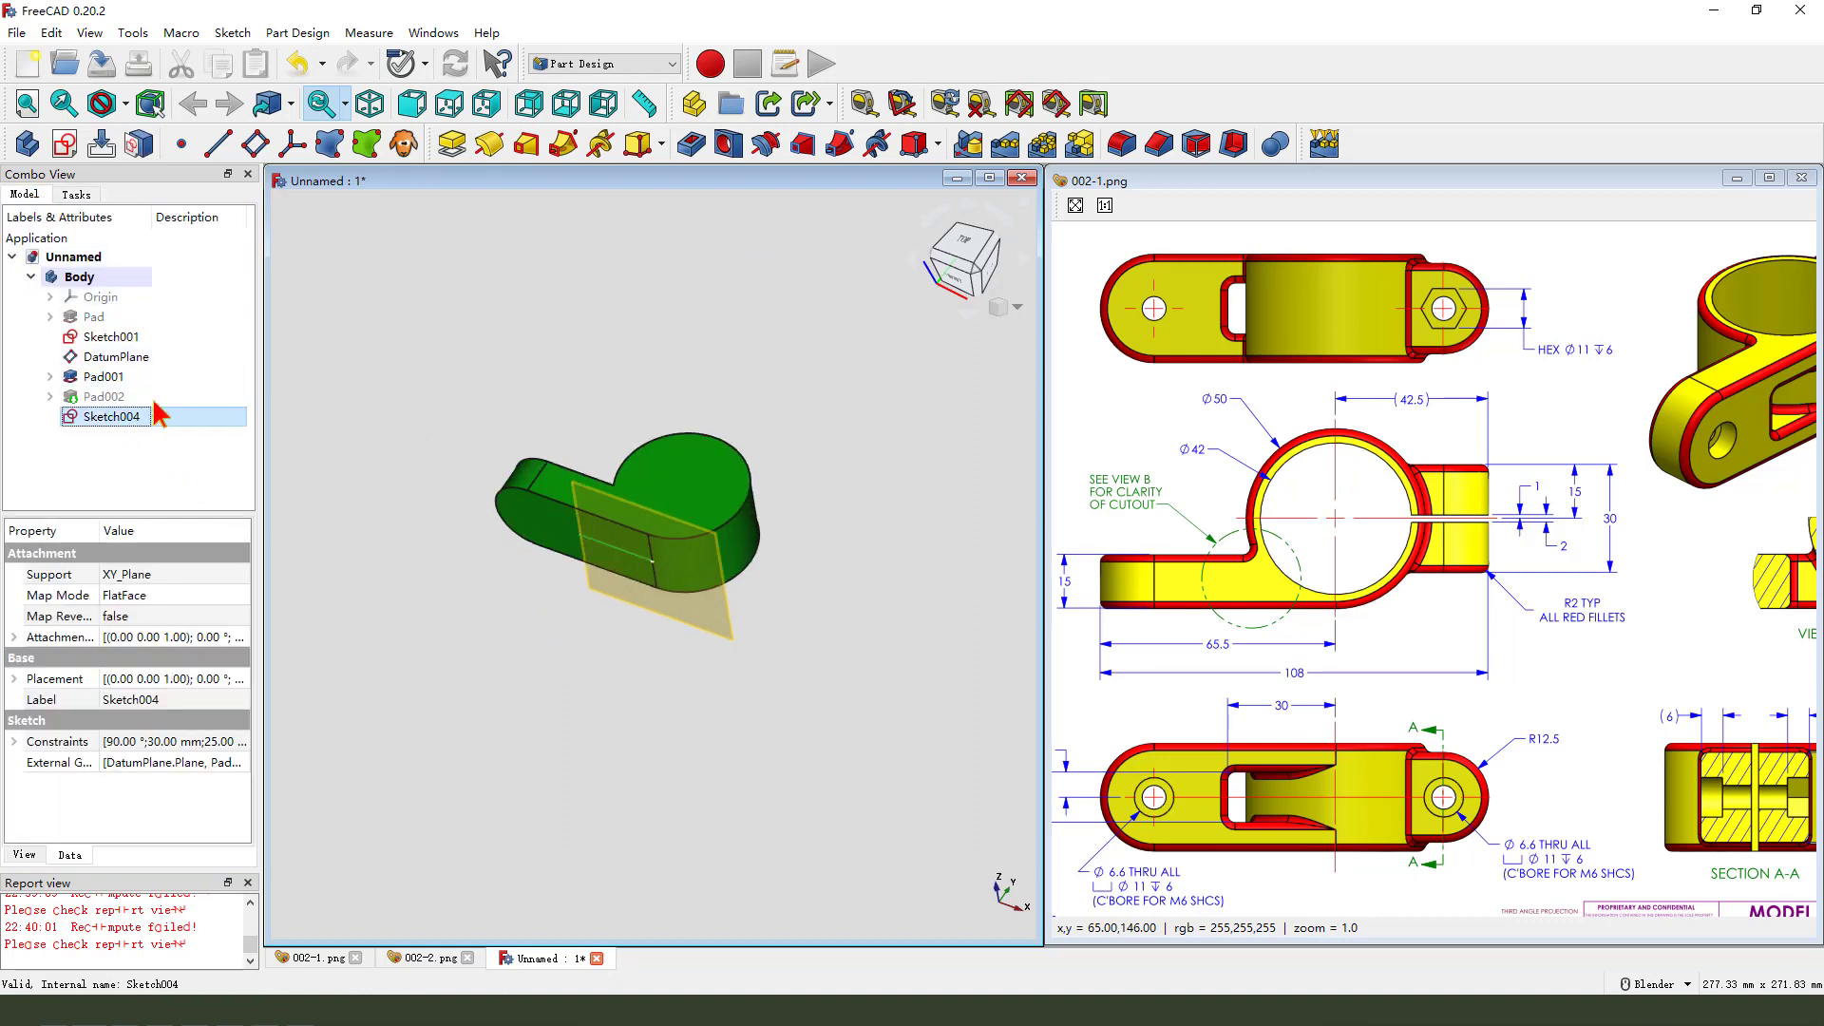
pyautogui.click(691, 143)
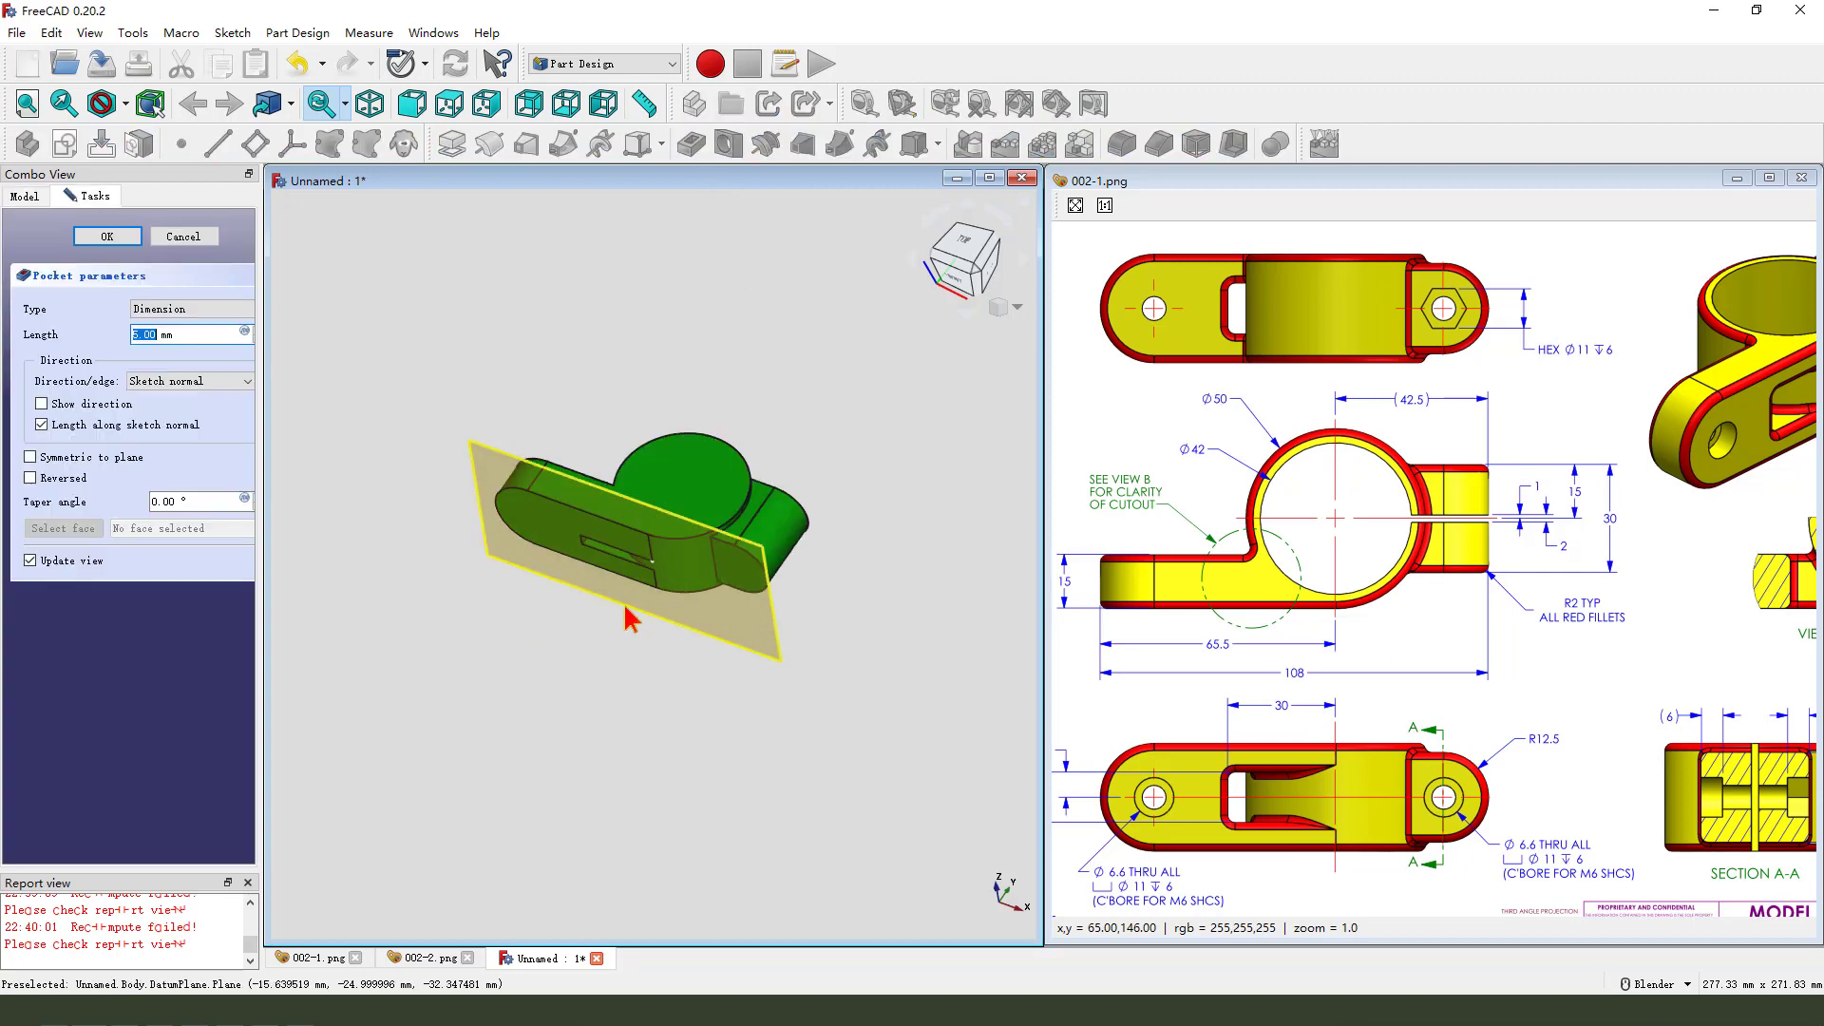
pyautogui.scroll(2, 622, 603)
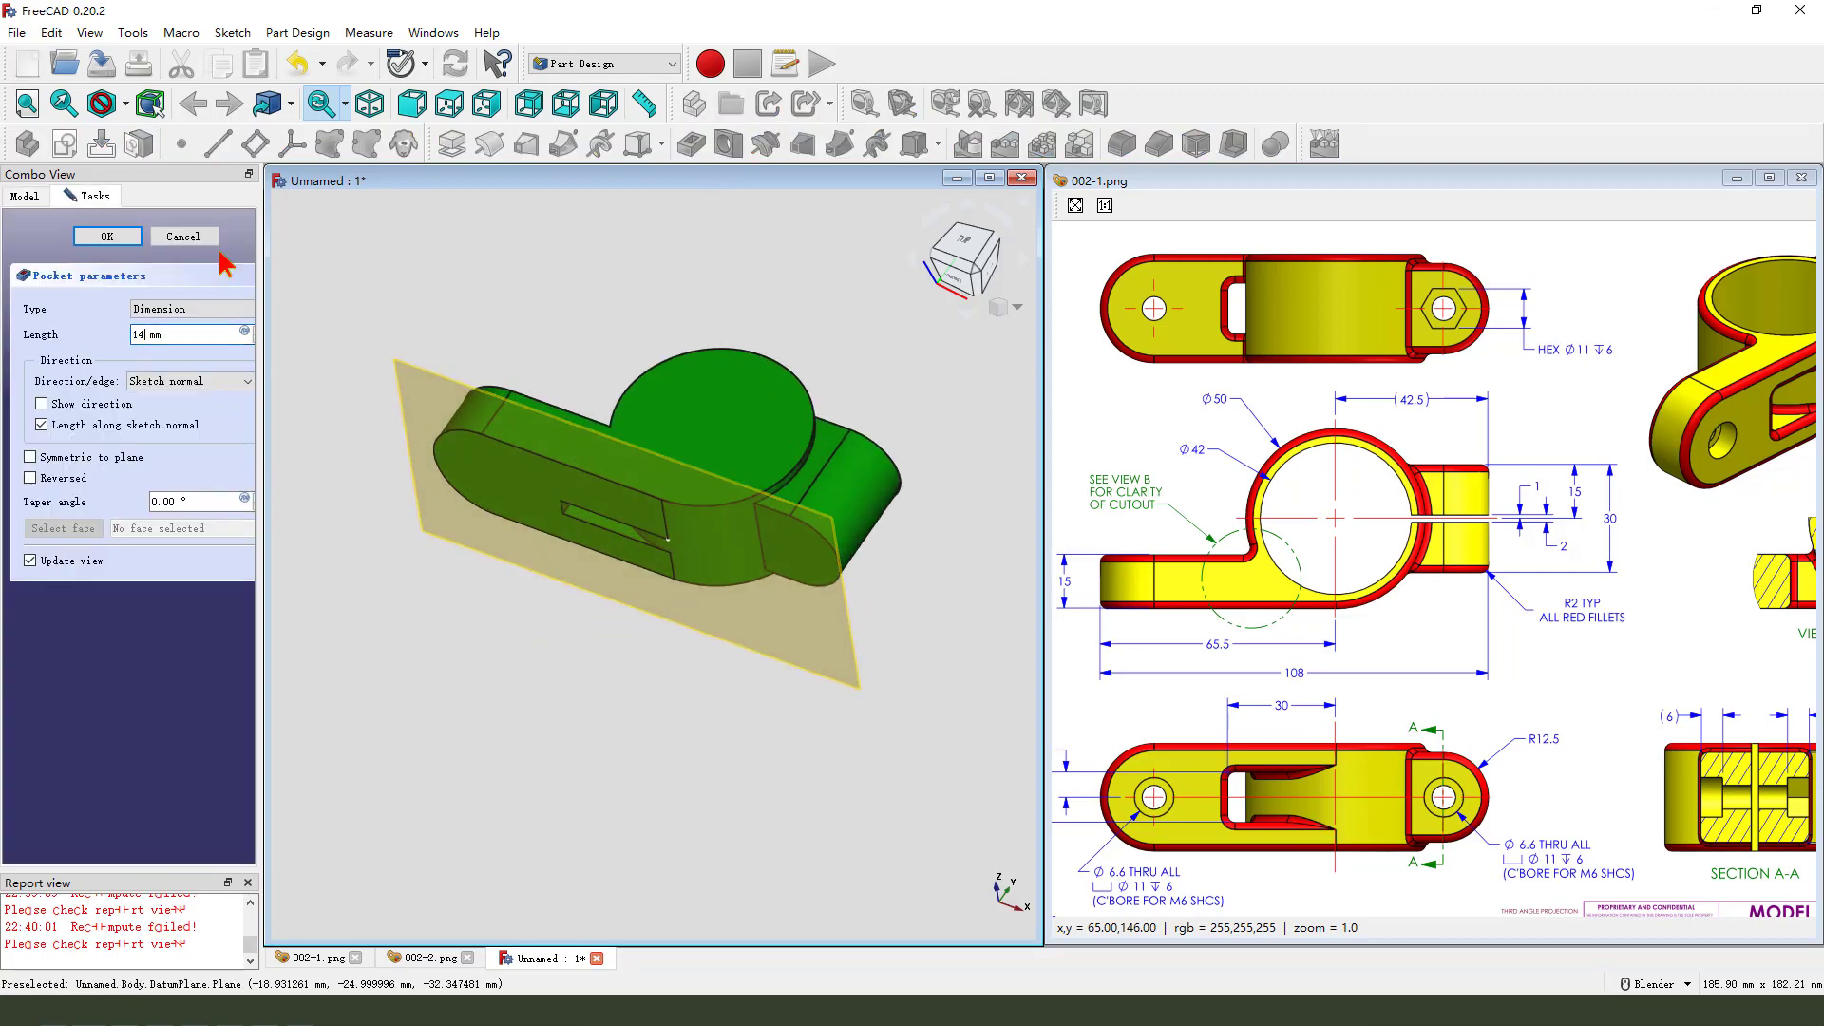
pyautogui.click(29, 457)
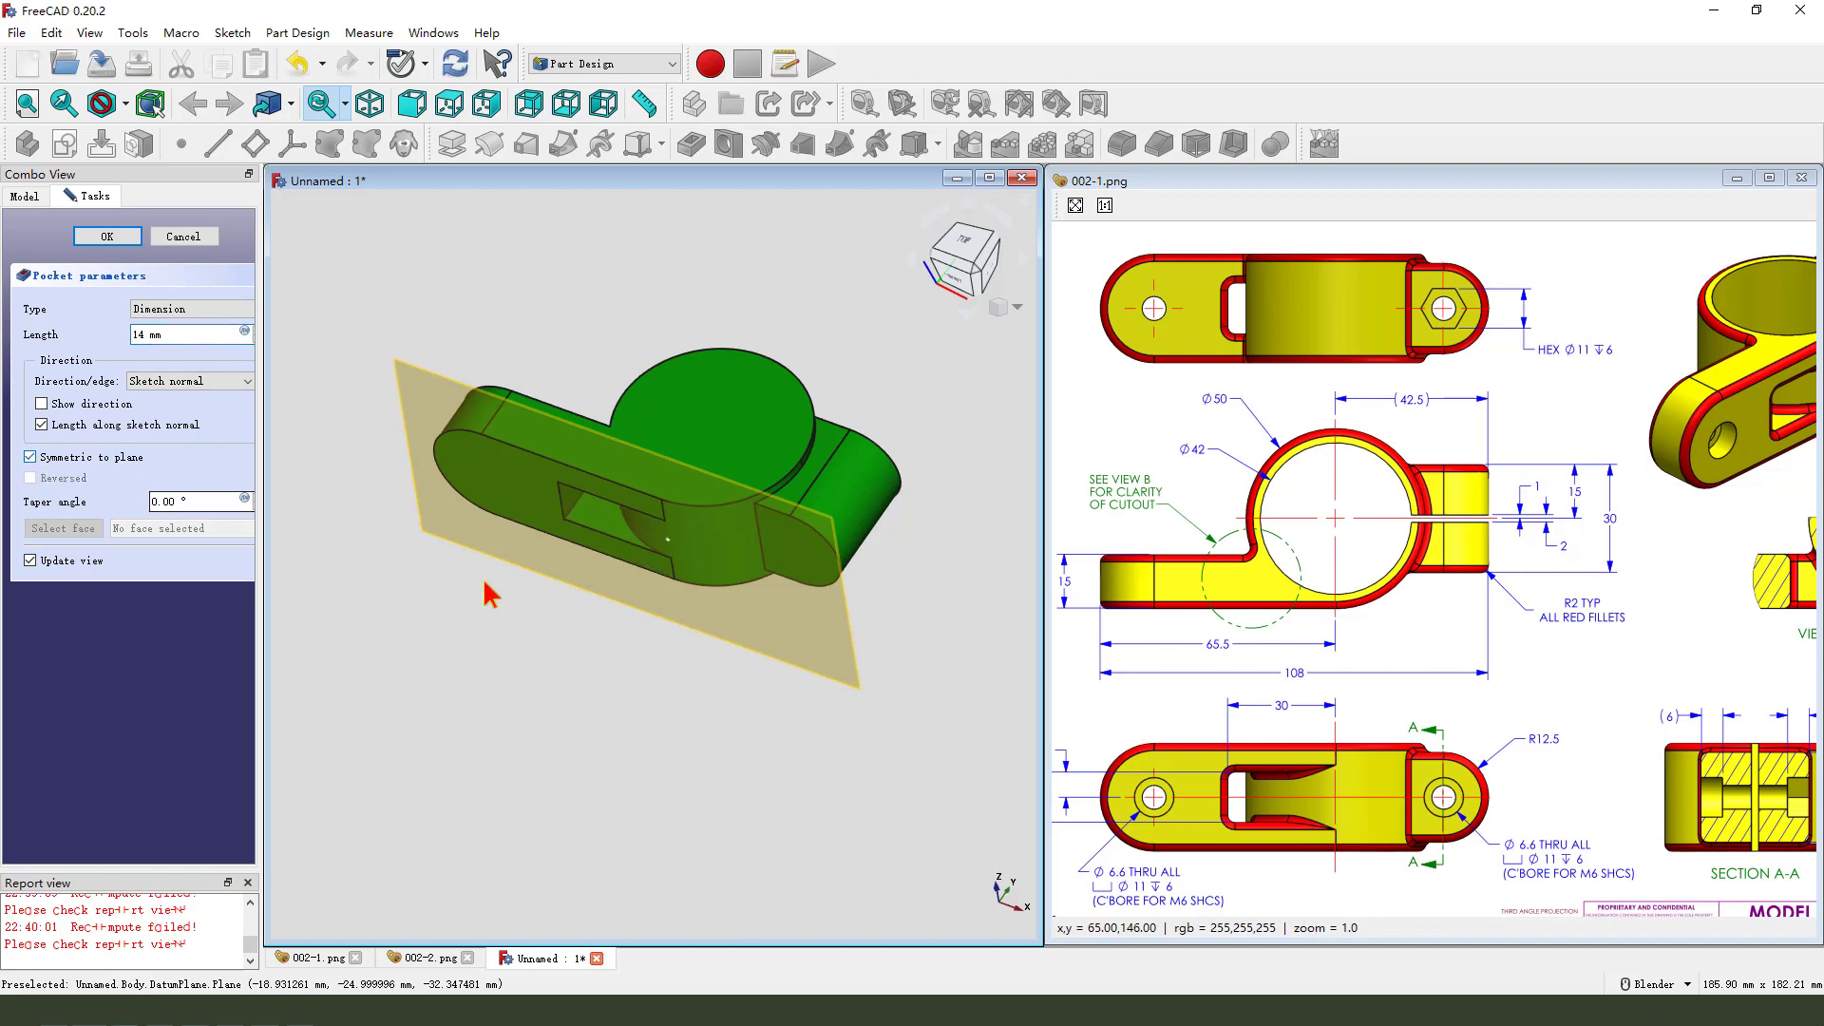
pyautogui.moveTo(486, 590); pyautogui.dragTo(537, 560, button='middle')
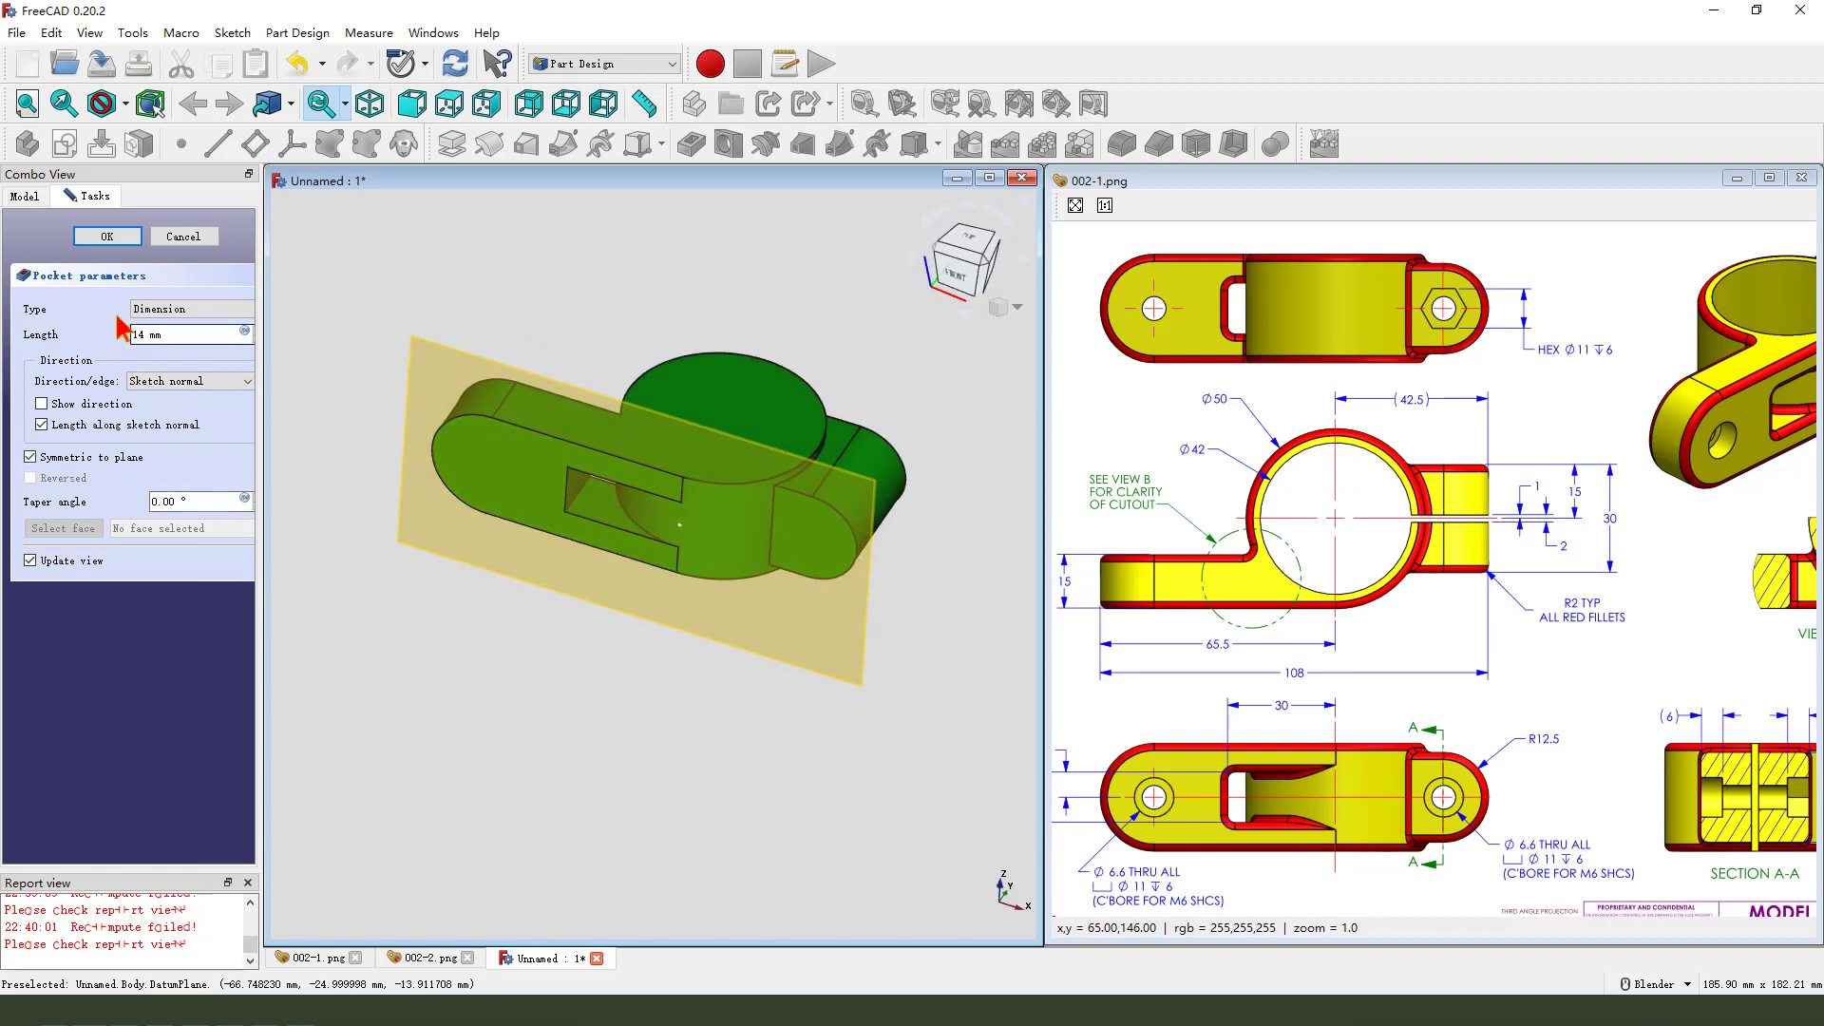
pyautogui.click(107, 235)
# Set the angle constraint in Sketch001 to 135° and close the sketch
pyautogui.moveTo(386, 398); pyautogui.dragTo(672, 513, button='middle')
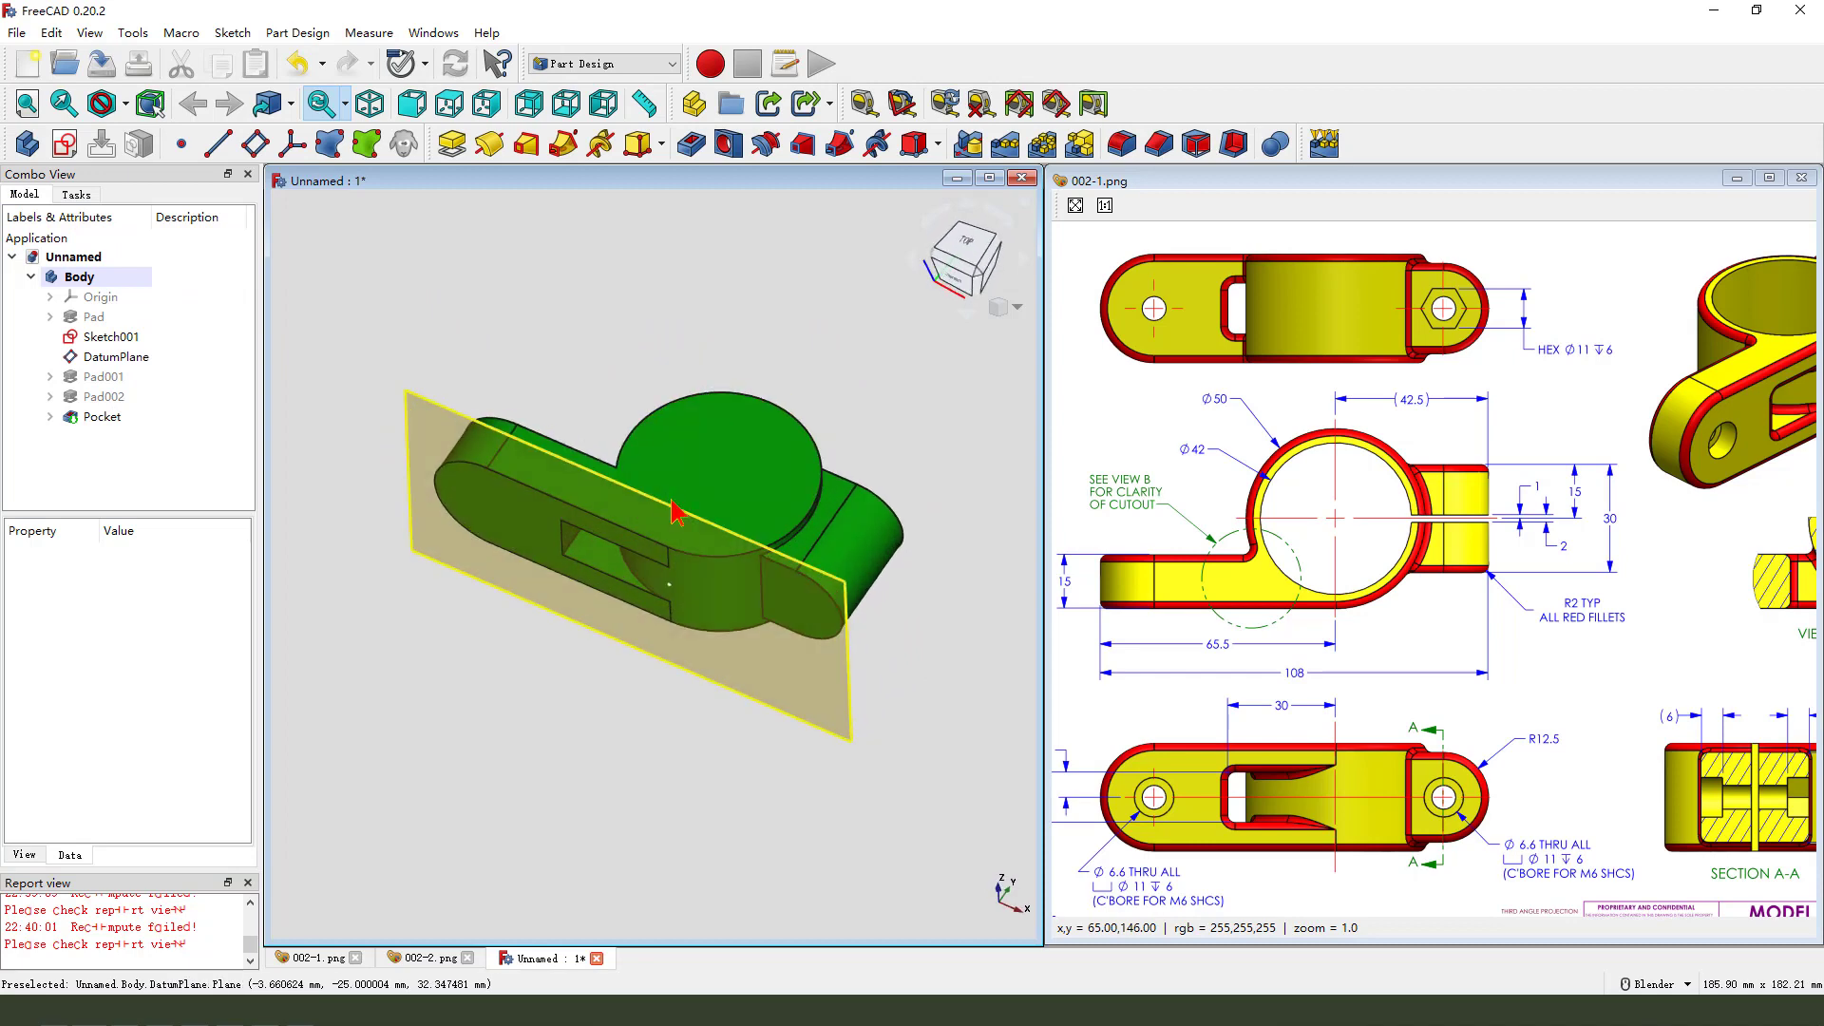
pyautogui.doubleClick(112, 339)
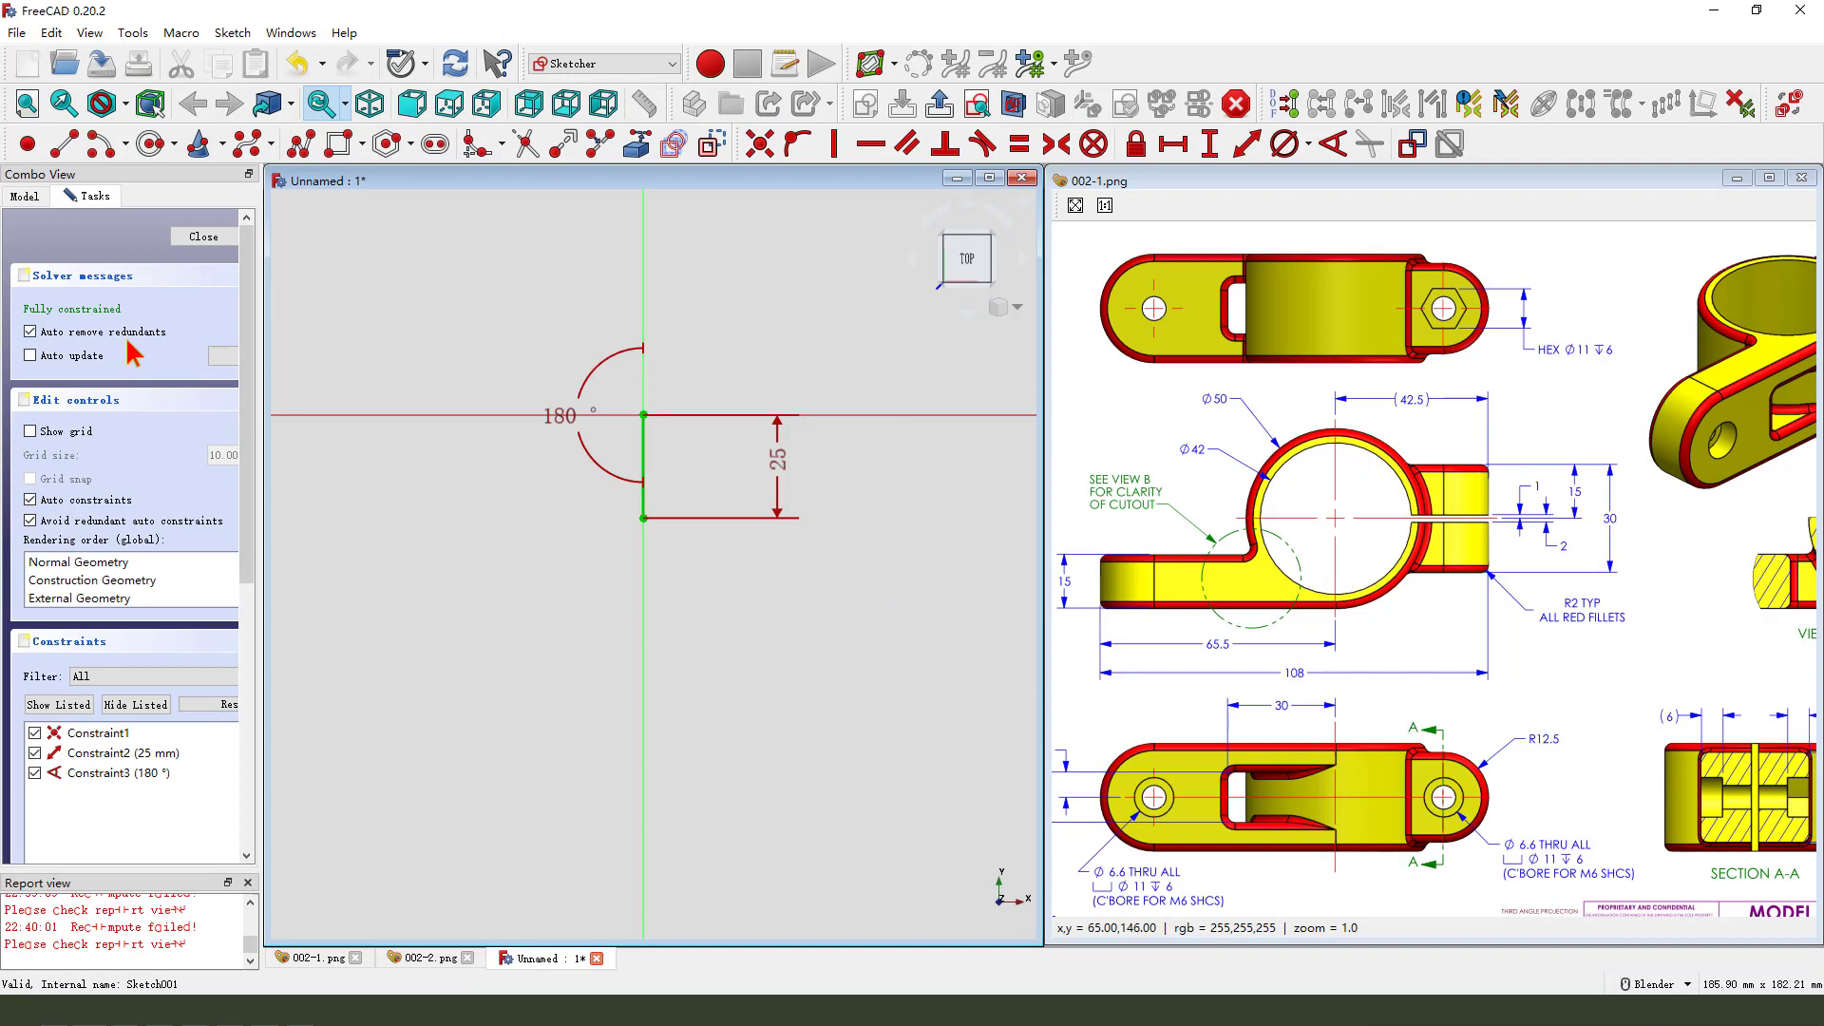
pyautogui.doubleClick(591, 452)
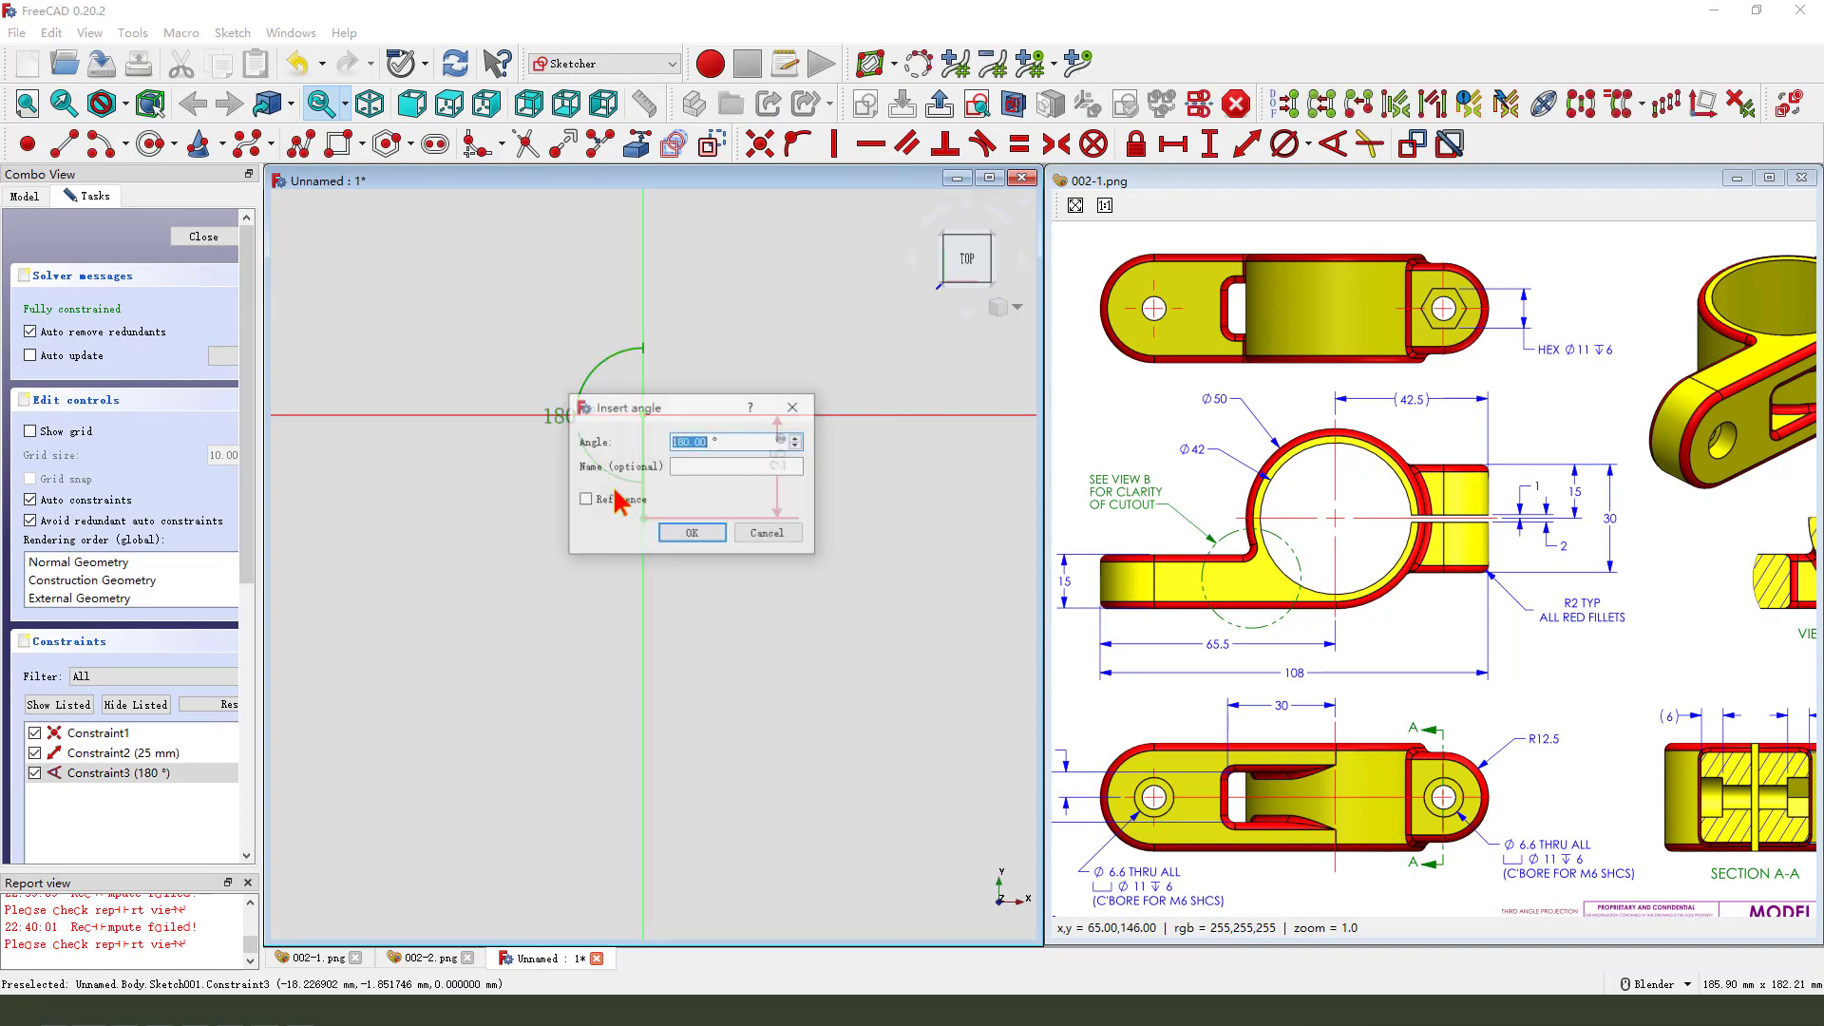
pyautogui.click(670, 542)
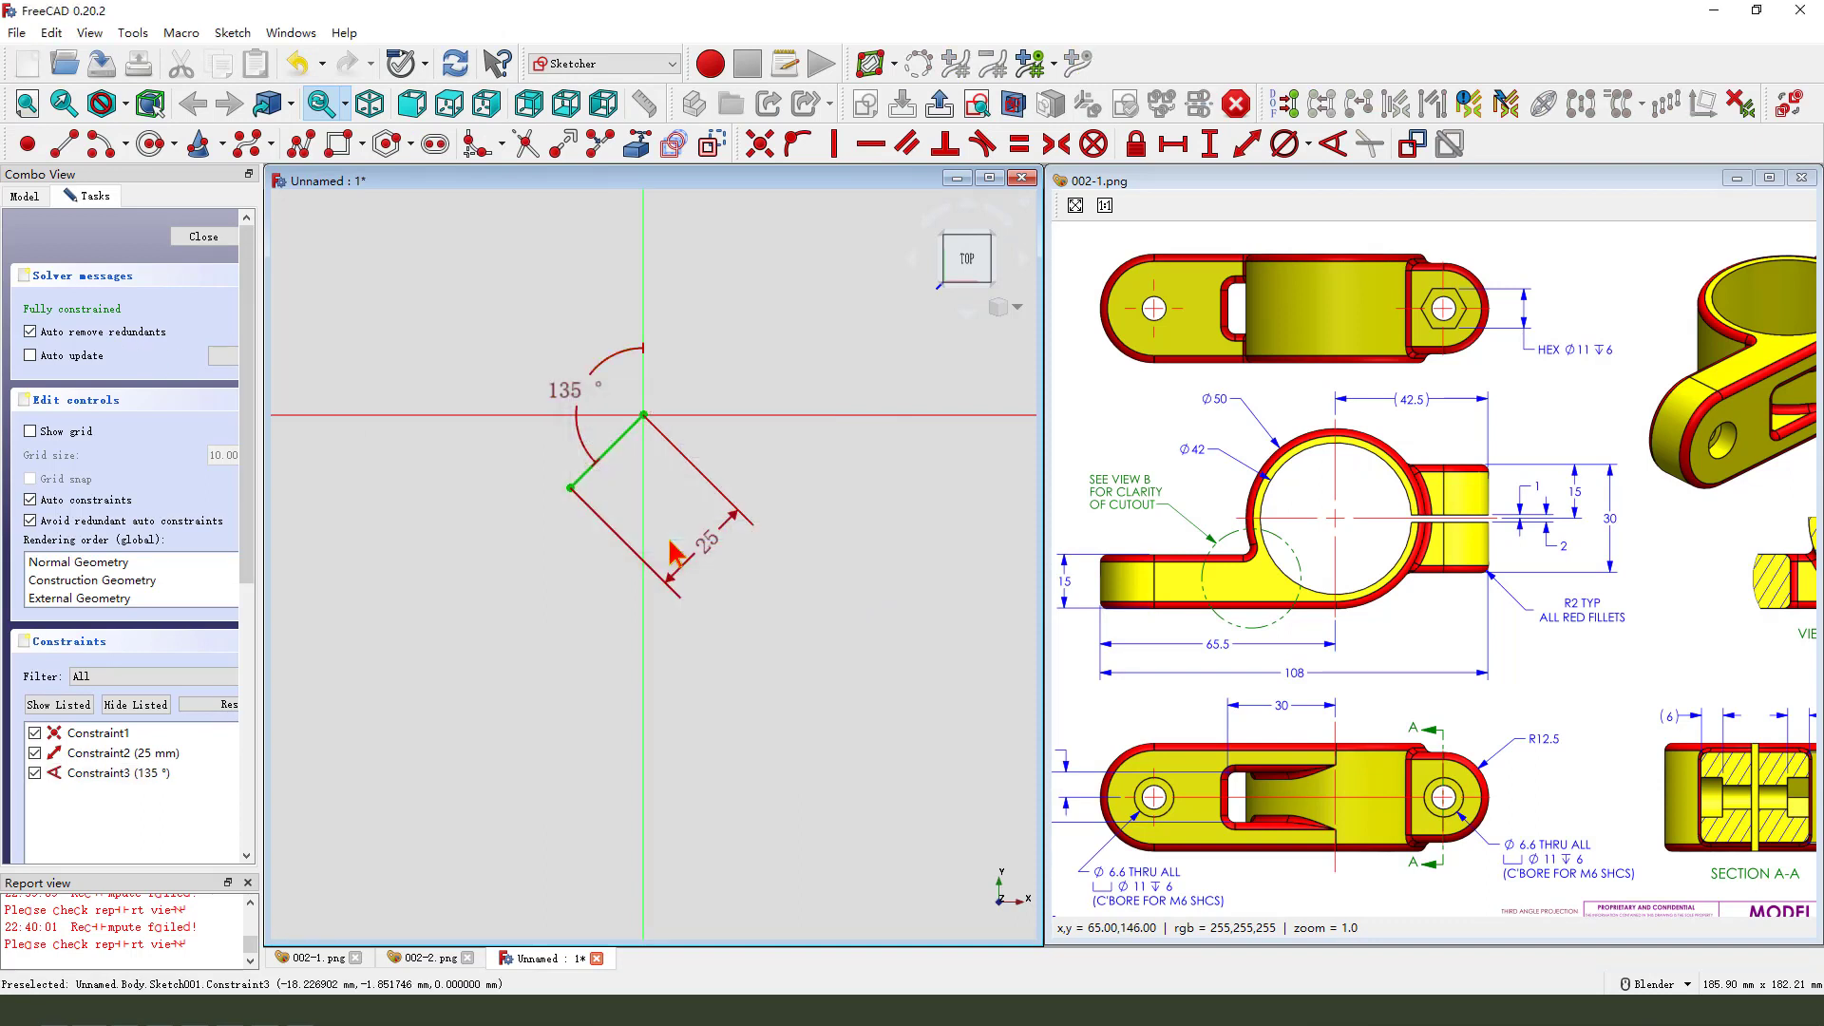
pyautogui.click(203, 236)
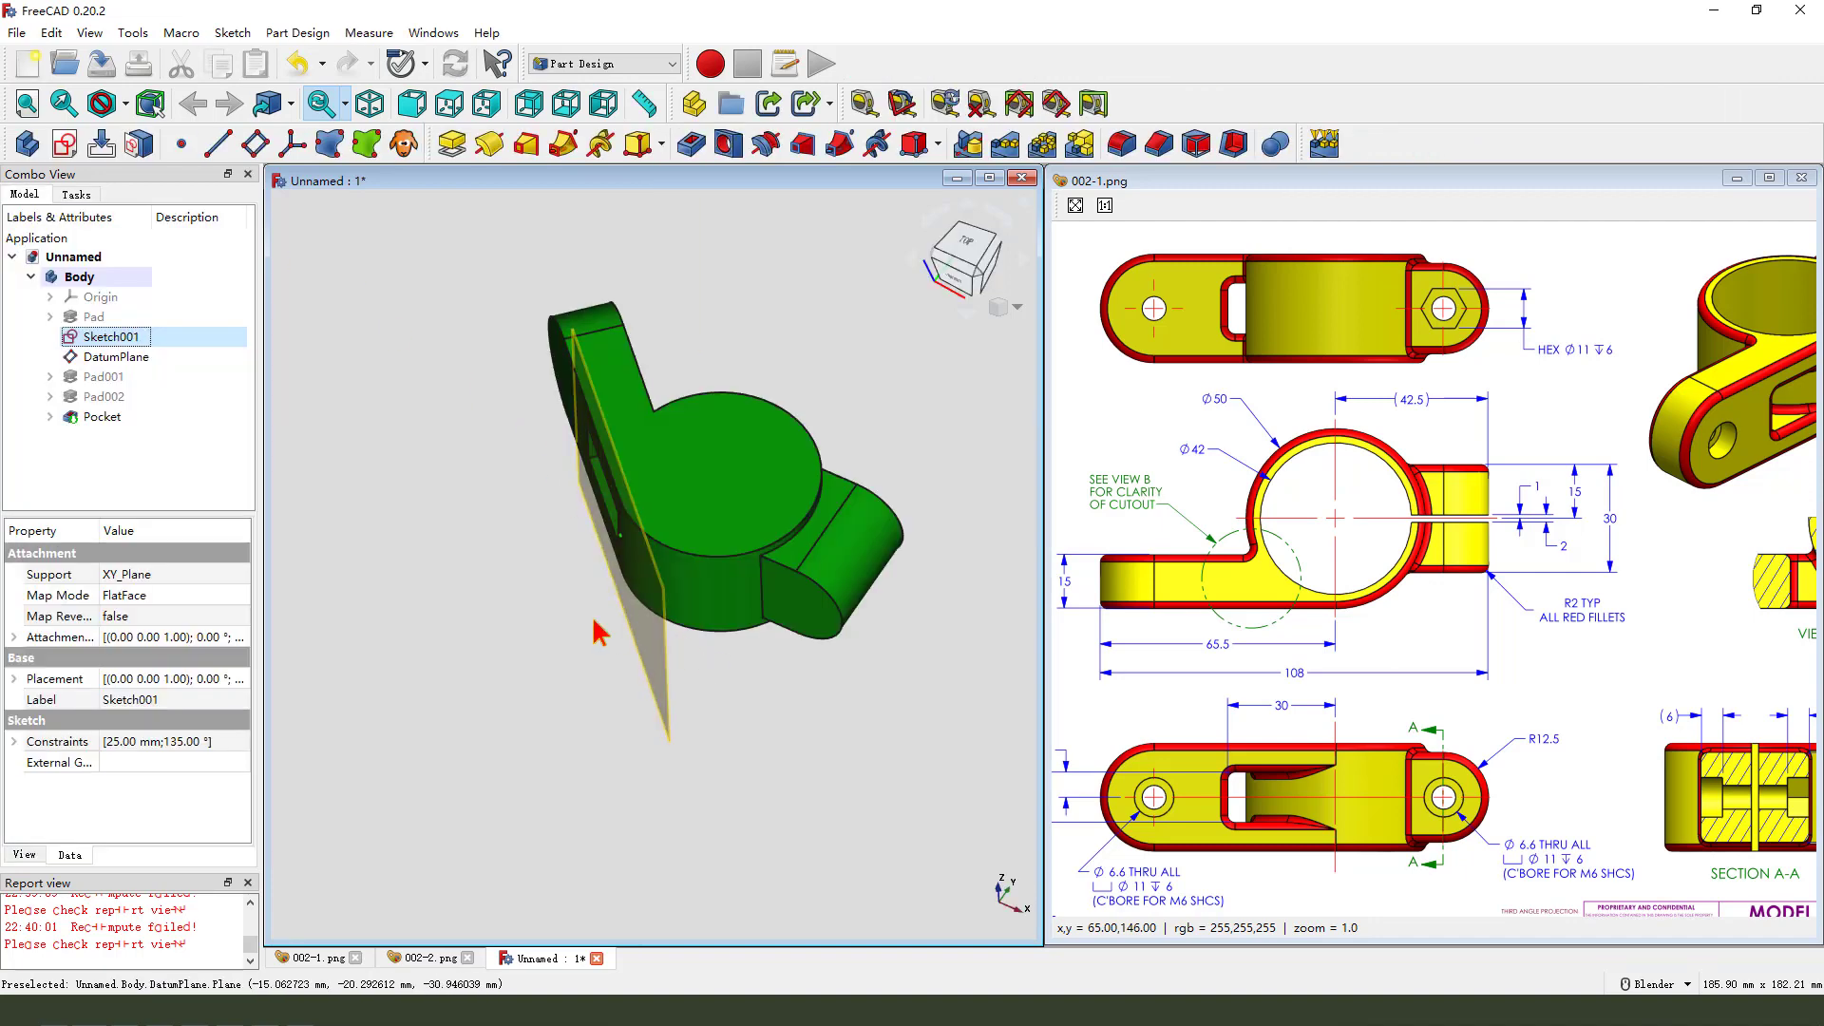
# Check the rotated arm on the model and undo the angle change in Sketch001
pyautogui.moveTo(603, 632)
pyautogui.mouseDown(button='middle')
pyautogui.moveTo(714, 608)
pyautogui.moveTo(680, 684)
pyautogui.moveTo(830, 599)
pyautogui.moveTo(737, 660)
pyautogui.moveTo(627, 691)
pyautogui.mouseUp(button='middle')
pyautogui.moveTo(558, 631)
pyautogui.mouseDown()
pyautogui.moveTo(871, 680)
pyautogui.moveTo(712, 662)
pyautogui.mouseUp()
pyautogui.moveTo(533, 663)
pyautogui.mouseDown()
pyautogui.moveTo(710, 639)
pyautogui.moveTo(651, 601)
pyautogui.mouseUp()
pyautogui.press('Escape')
pyautogui.moveTo(662, 582)
pyautogui.mouseDown(button='middle')
pyautogui.moveTo(835, 493)
pyautogui.moveTo(692, 671)
pyautogui.moveTo(664, 643)
pyautogui.moveTo(699, 598)
pyautogui.moveTo(665, 570)
pyautogui.mouseUp(button='middle')
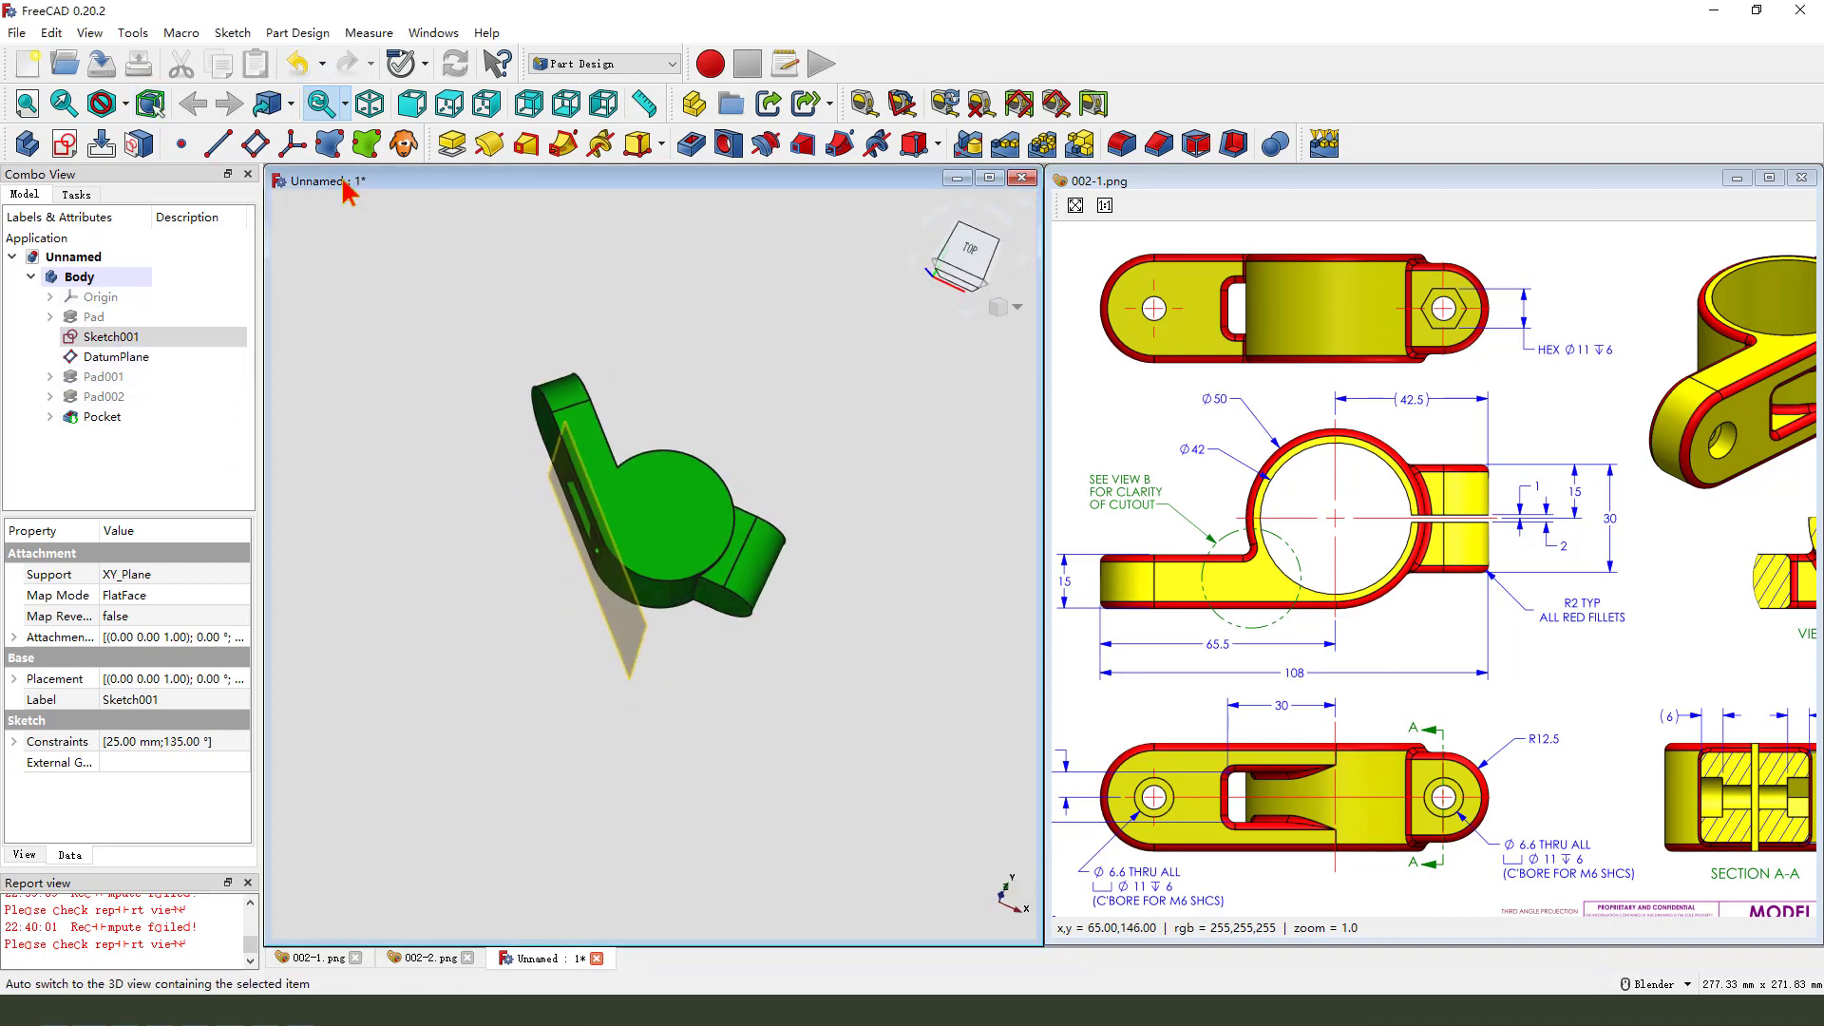
pyautogui.click(297, 63)
pyautogui.scroll(2, 575, 501)
pyautogui.moveTo(798, 744)
pyautogui.mouseDown(button='middle')
pyautogui.moveTo(769, 713)
pyautogui.moveTo(794, 761)
pyautogui.mouseUp(button='middle')
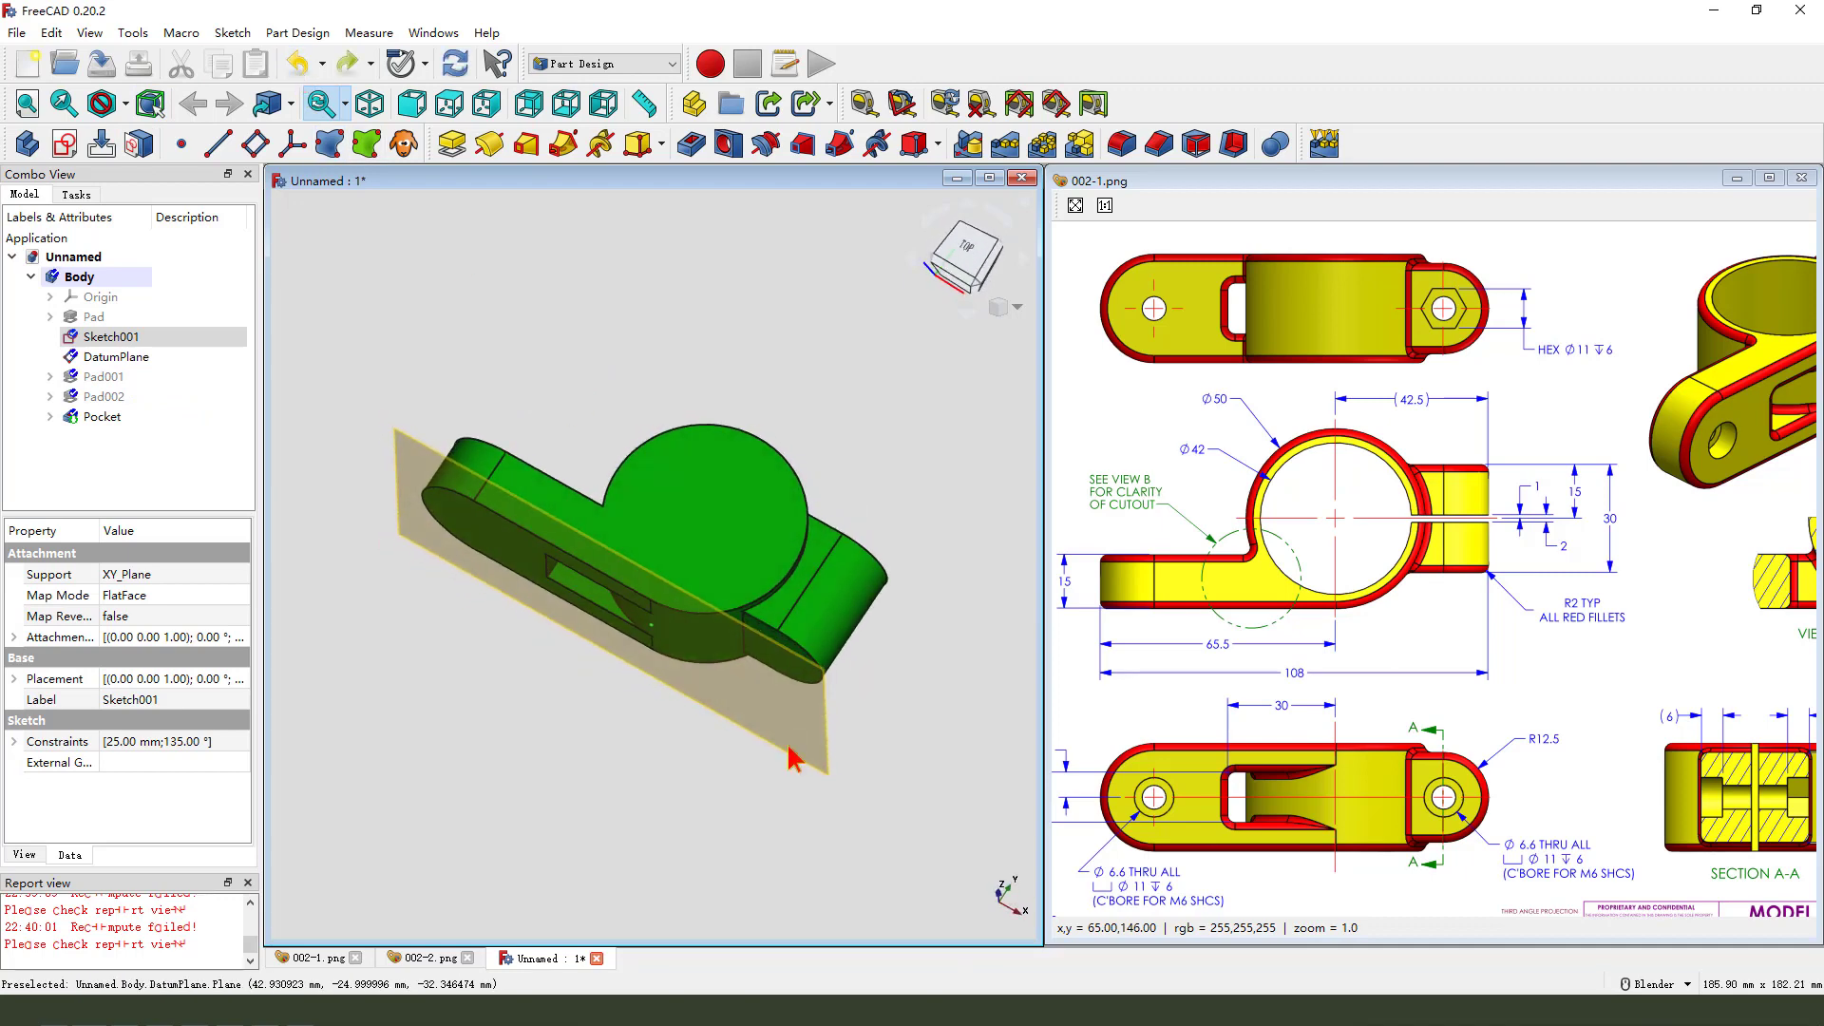
# Examine the Ø42 bore and the narrow slit through the clamp ear in the reference drawing
pyautogui.moveTo(1472, 638); pyautogui.dragTo(1411, 639, button='middle')
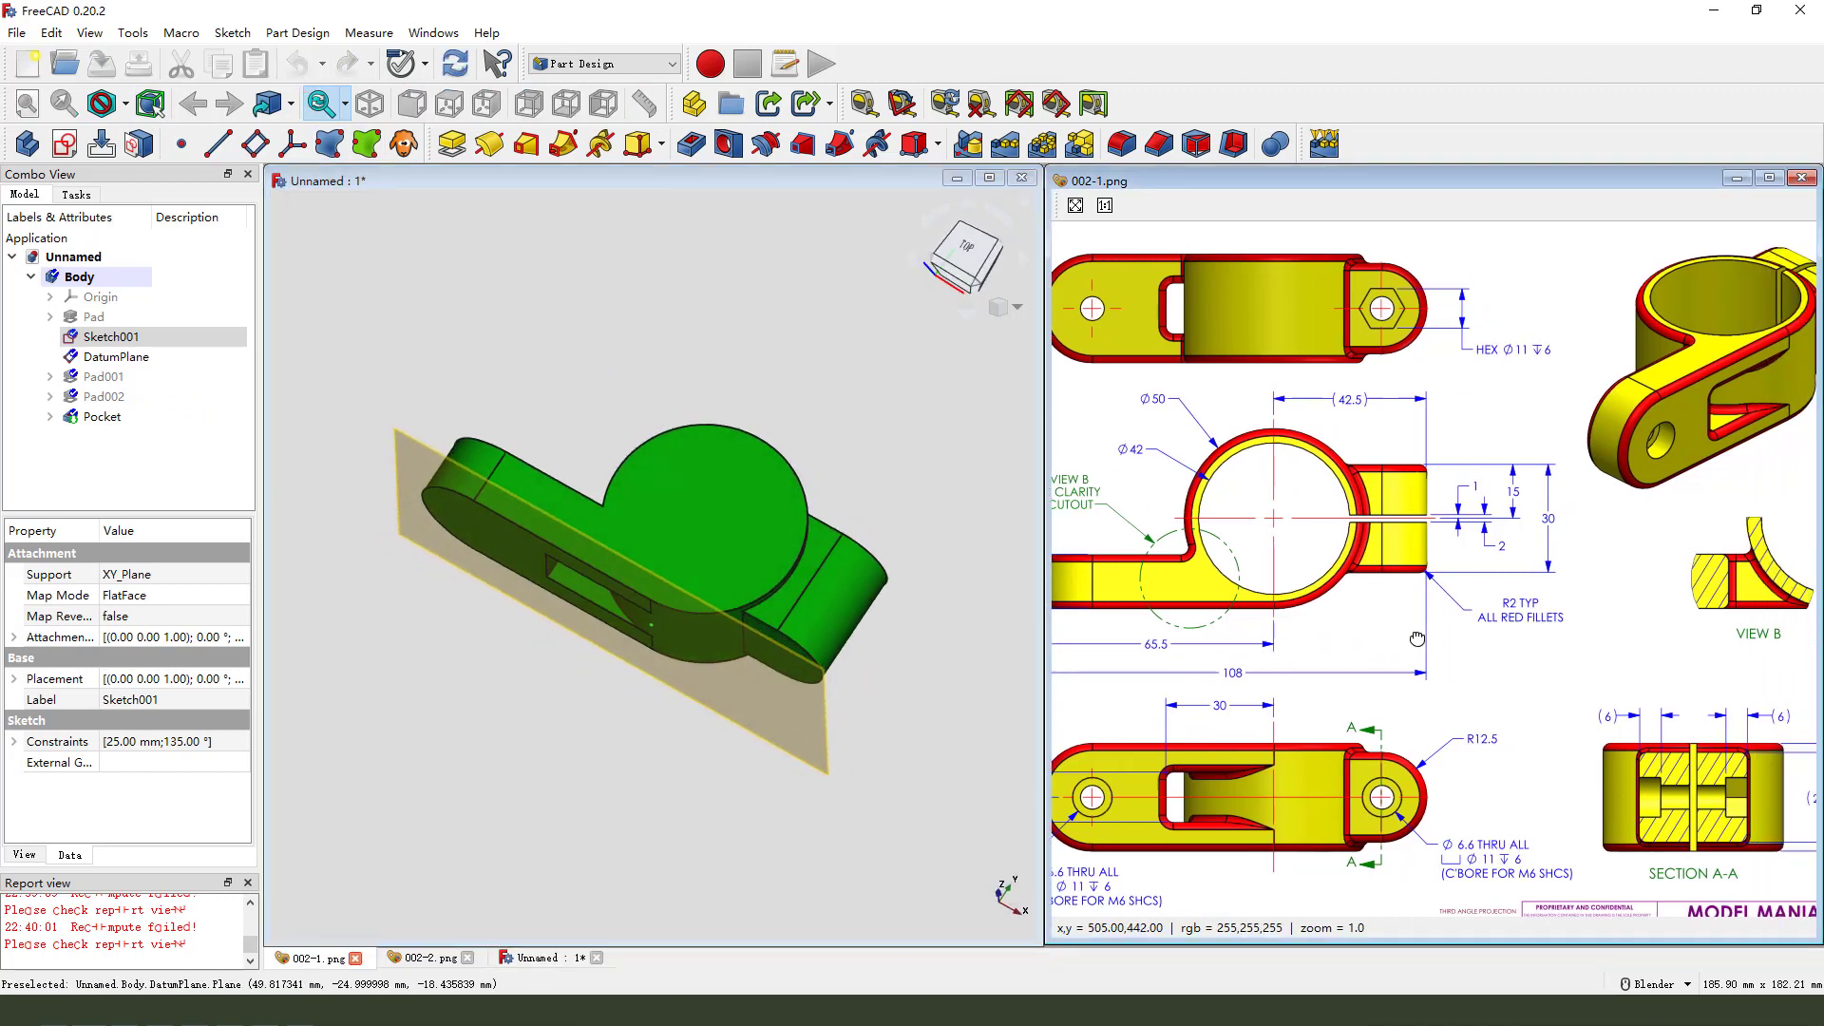
pyautogui.hotkey('ctrl', '2')
pyautogui.moveTo(1226, 469)
pyautogui.mouseDown()
pyautogui.moveTo(1339, 480)
pyautogui.moveTo(1443, 522)
pyautogui.moveTo(1423, 520)
pyautogui.mouseUp()
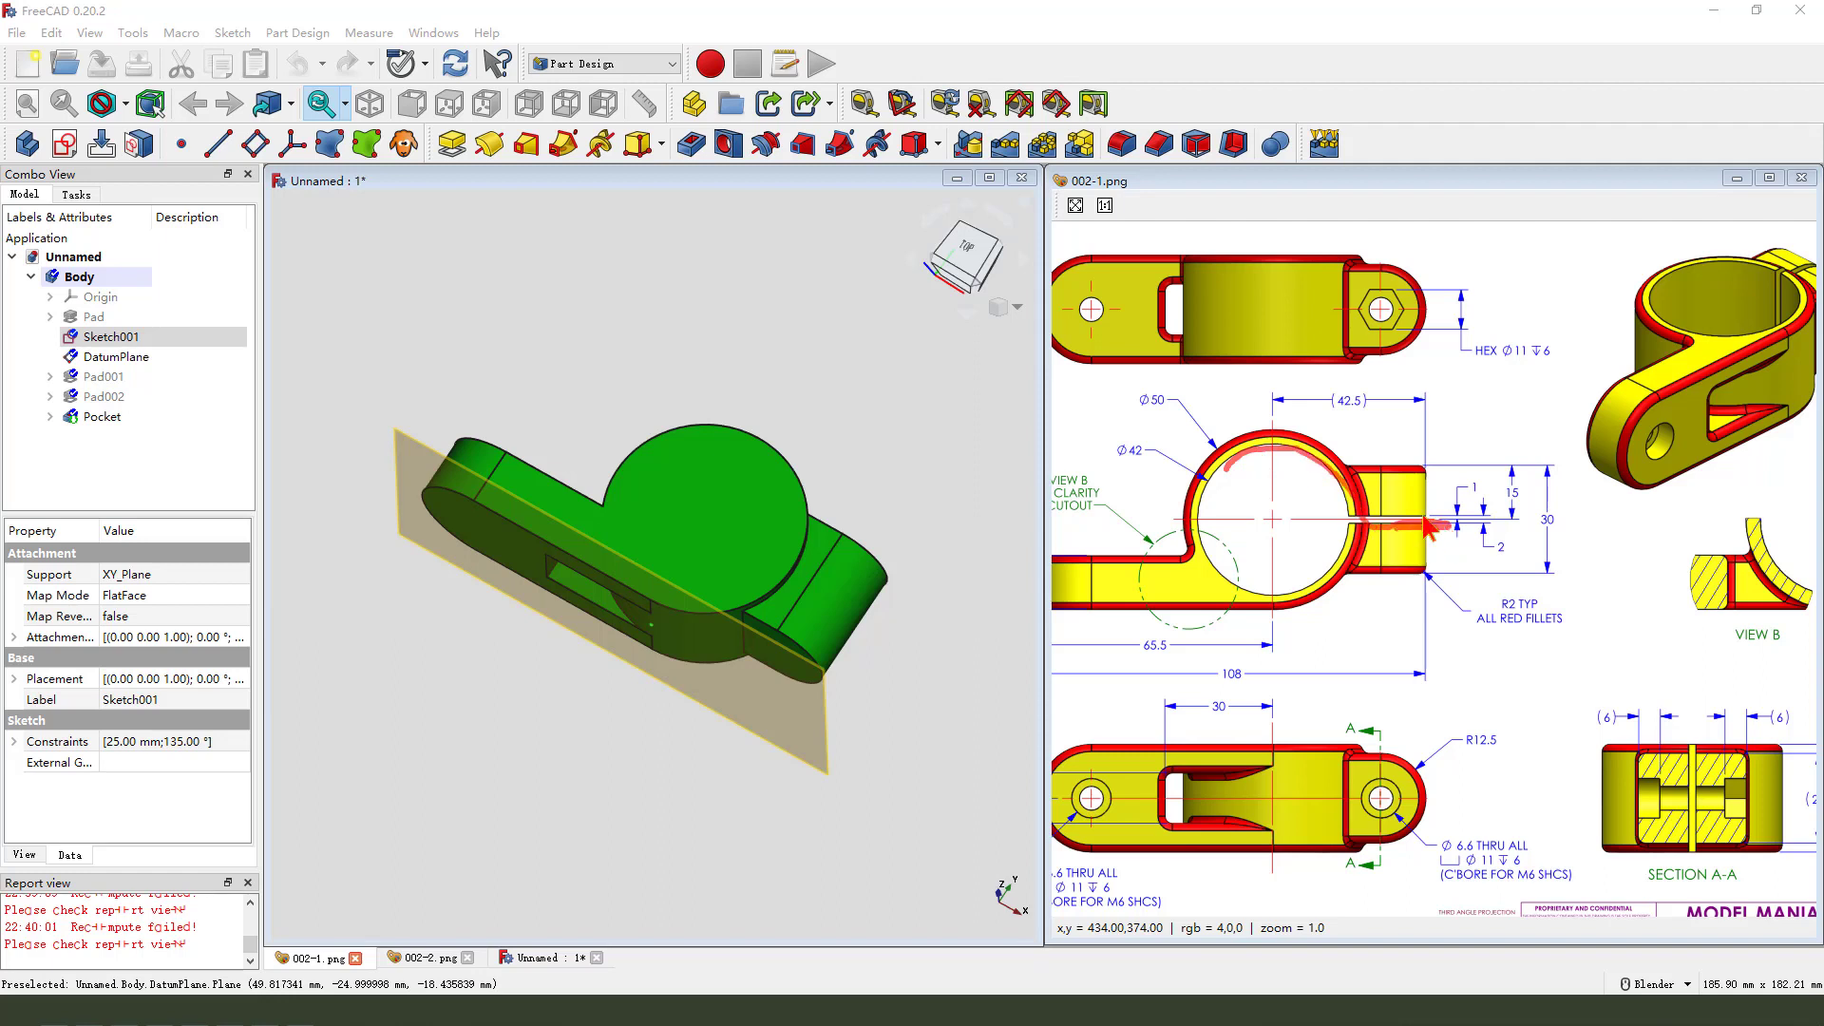
pyautogui.moveTo(1218, 480); pyautogui.dragTo(1356, 517)
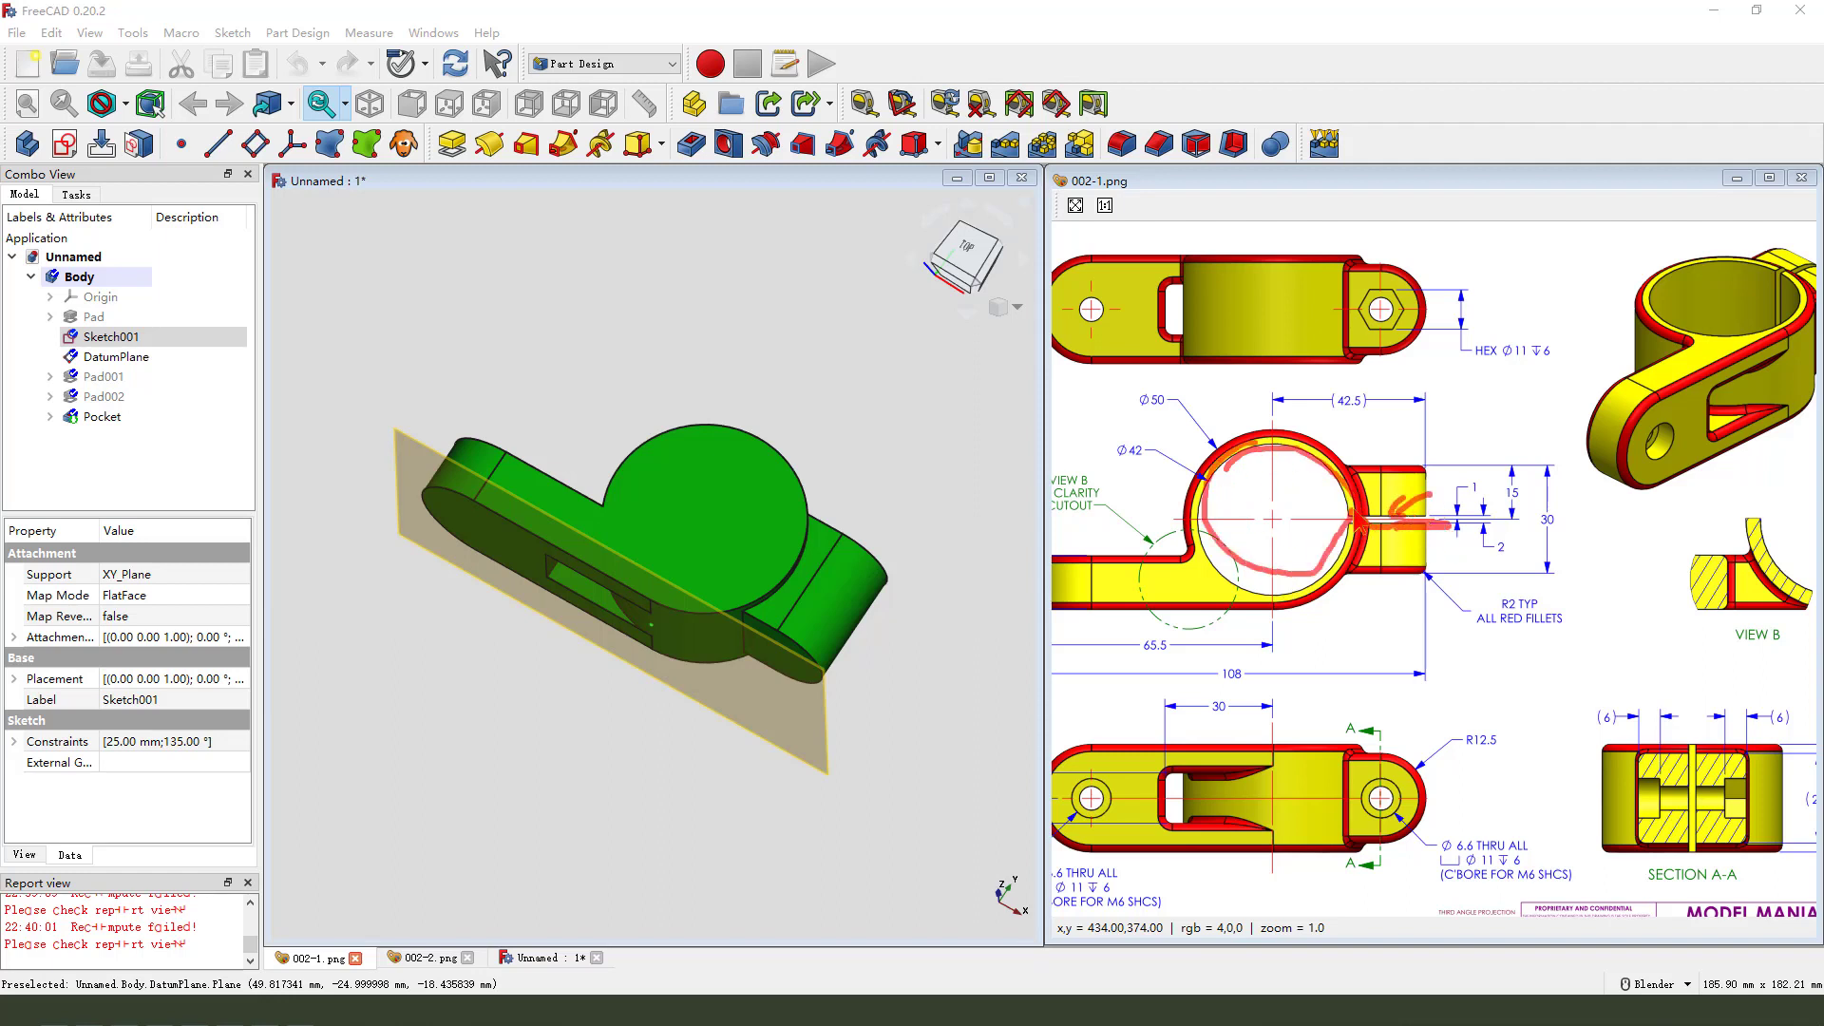
pyautogui.press('Escape')
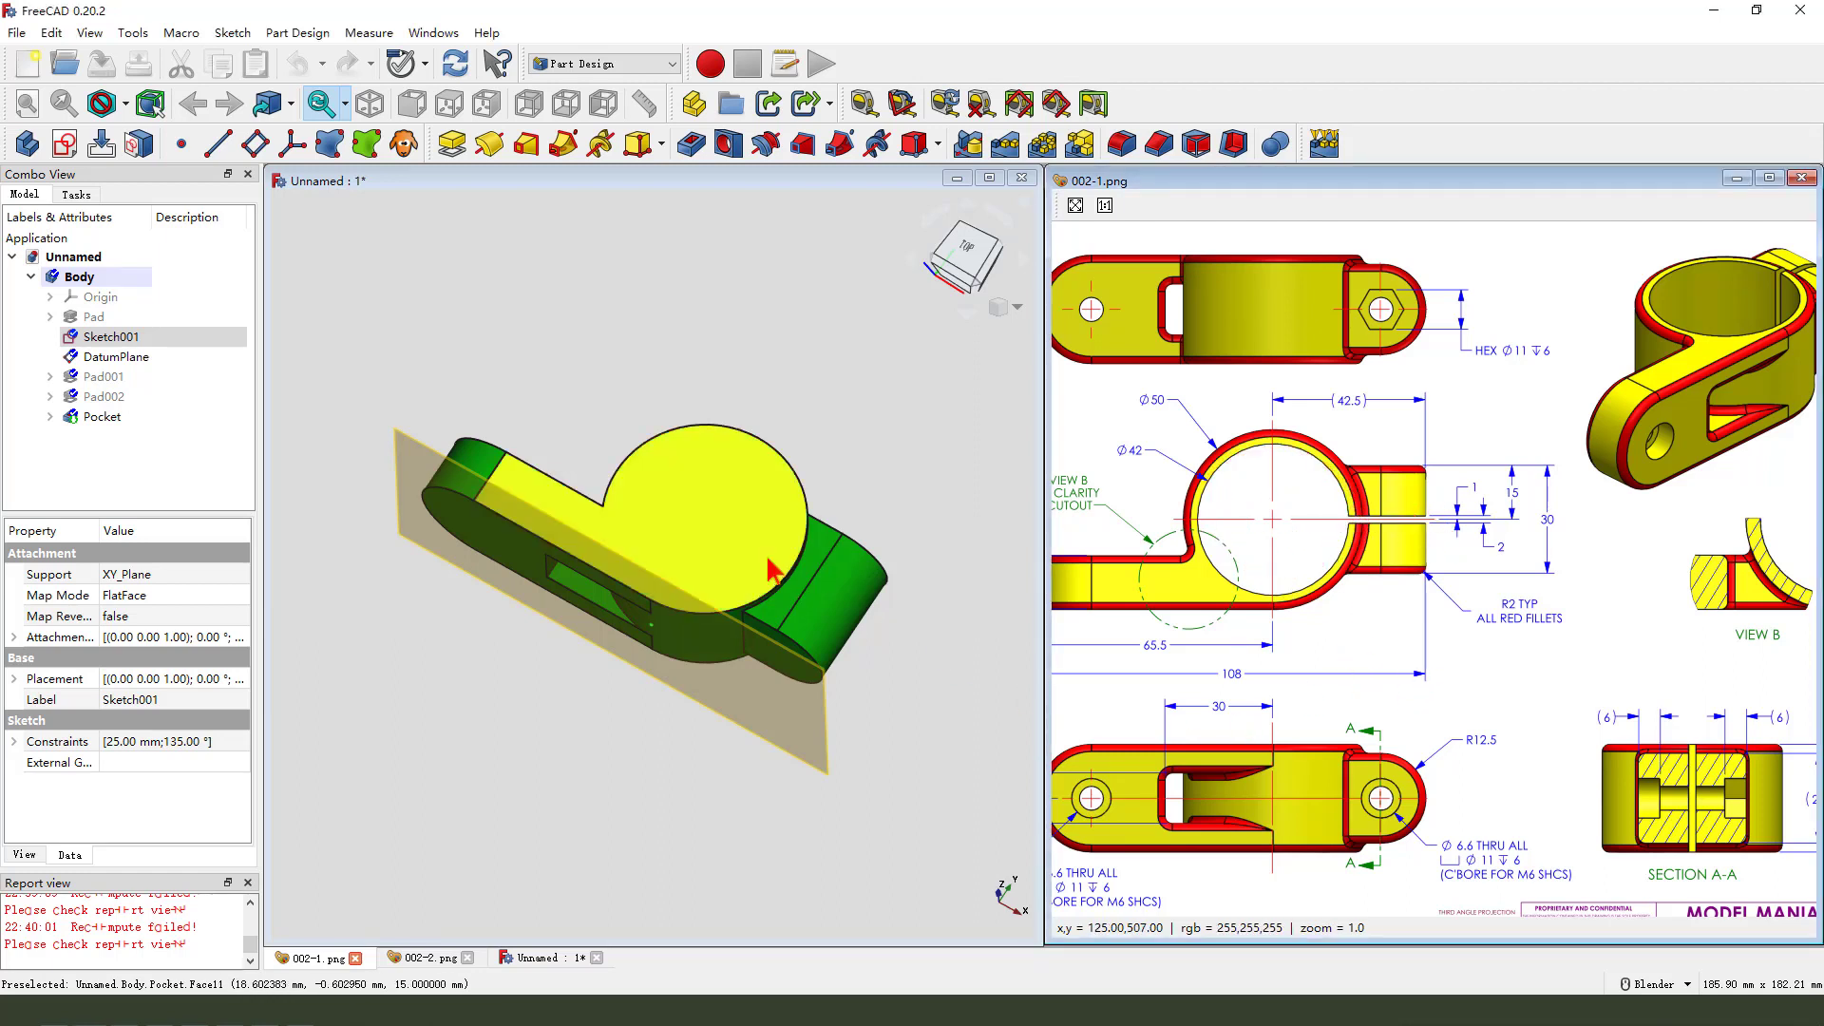
pyautogui.moveTo(763, 561); pyautogui.dragTo(780, 561, button='middle')
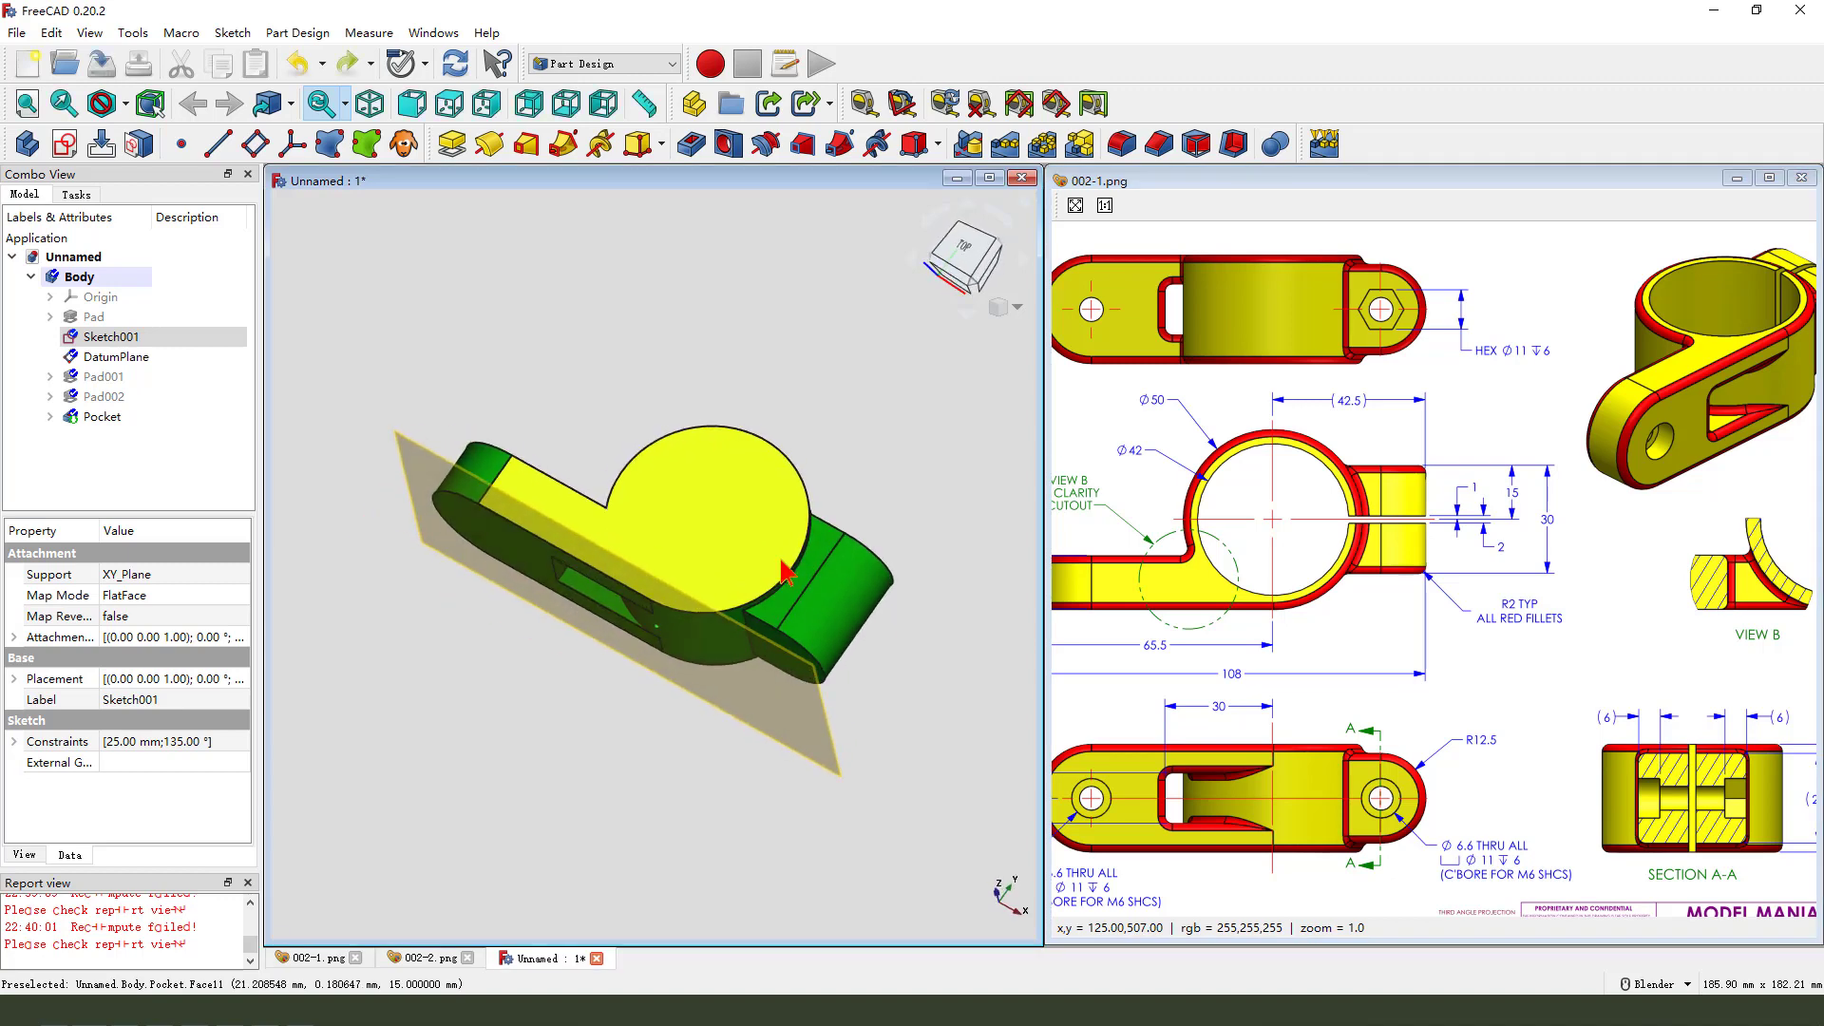
pyautogui.scroll(1, 964, 576)
pyautogui.scroll(-1, 872, 548)
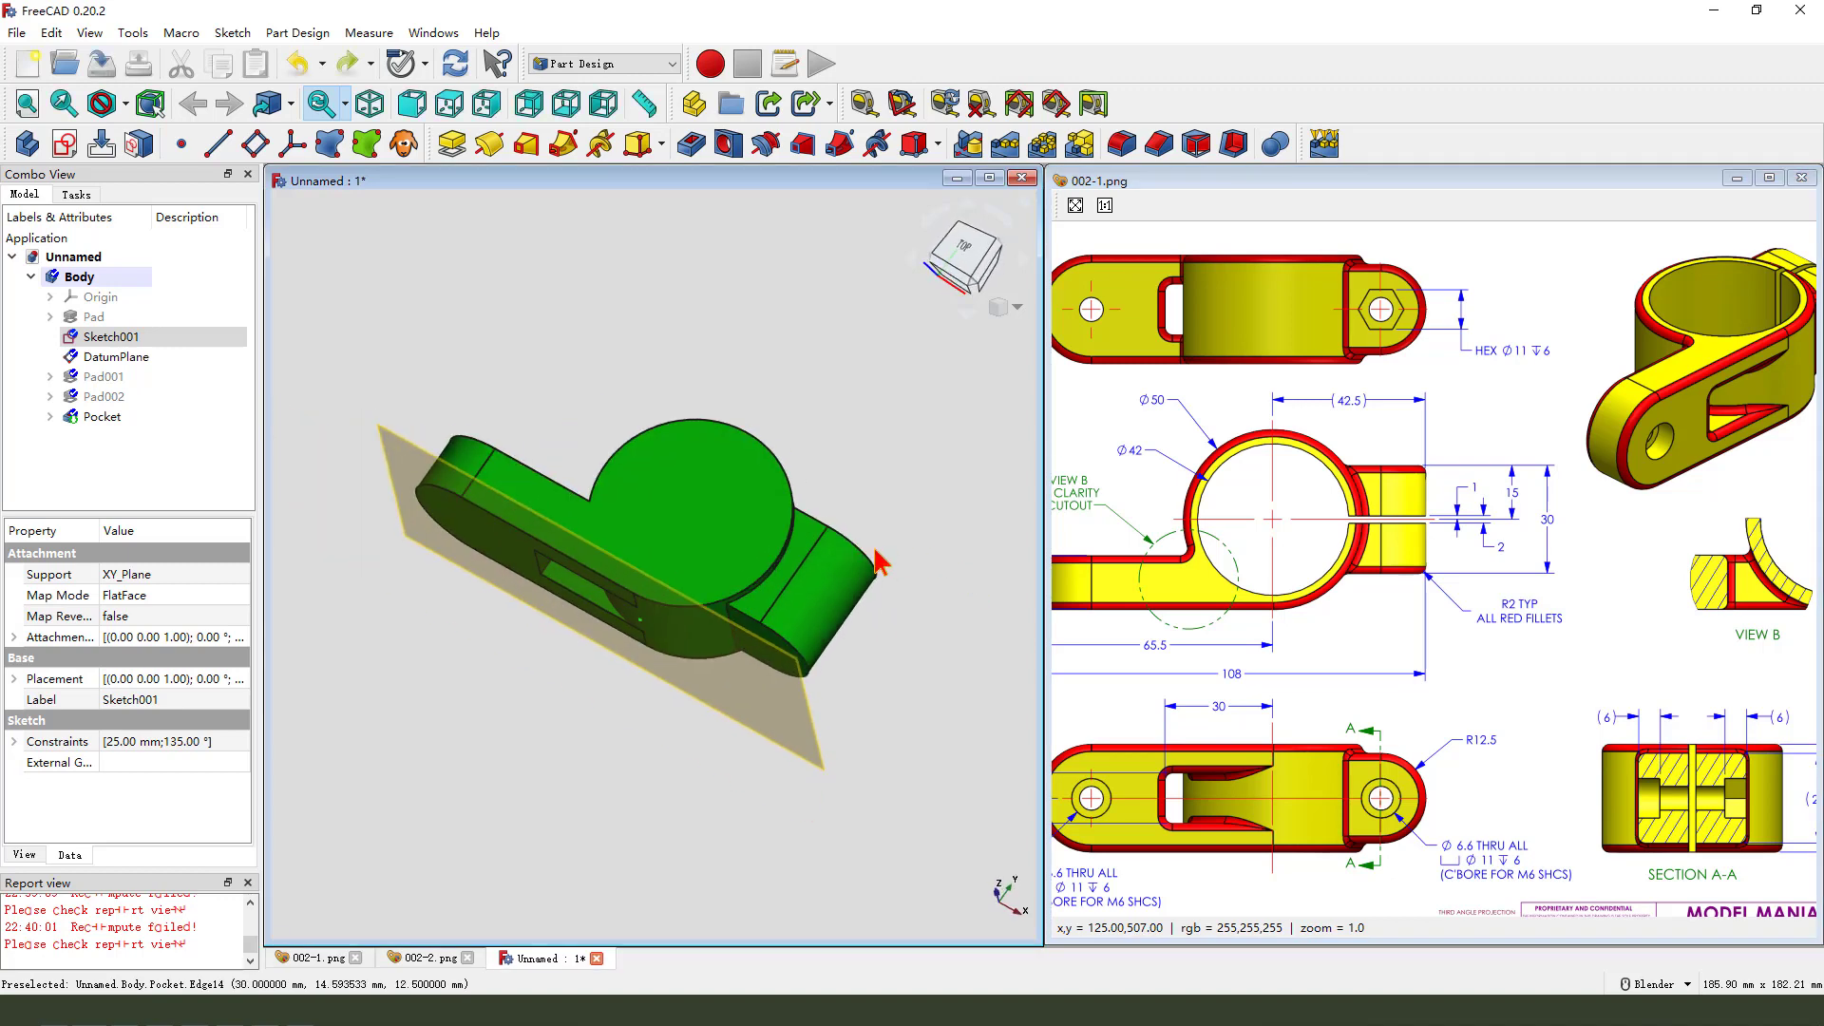
pyautogui.click(65, 143)
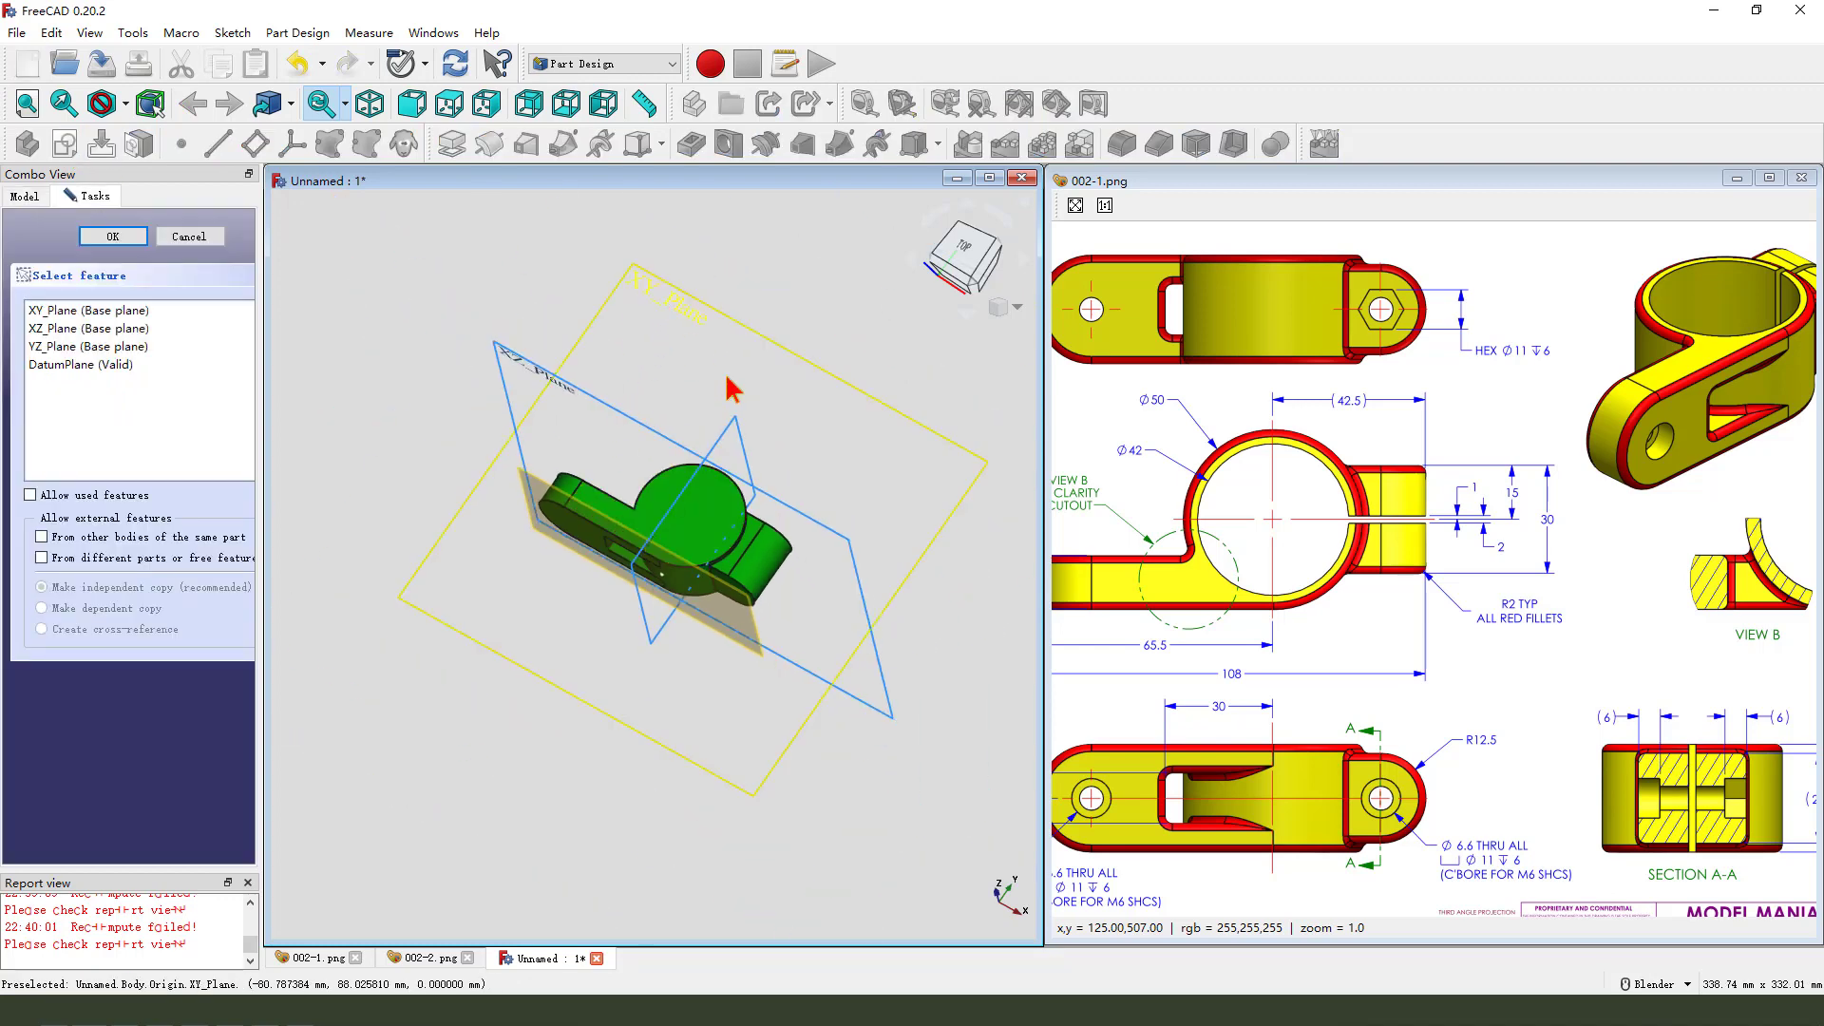
pyautogui.click(731, 388)
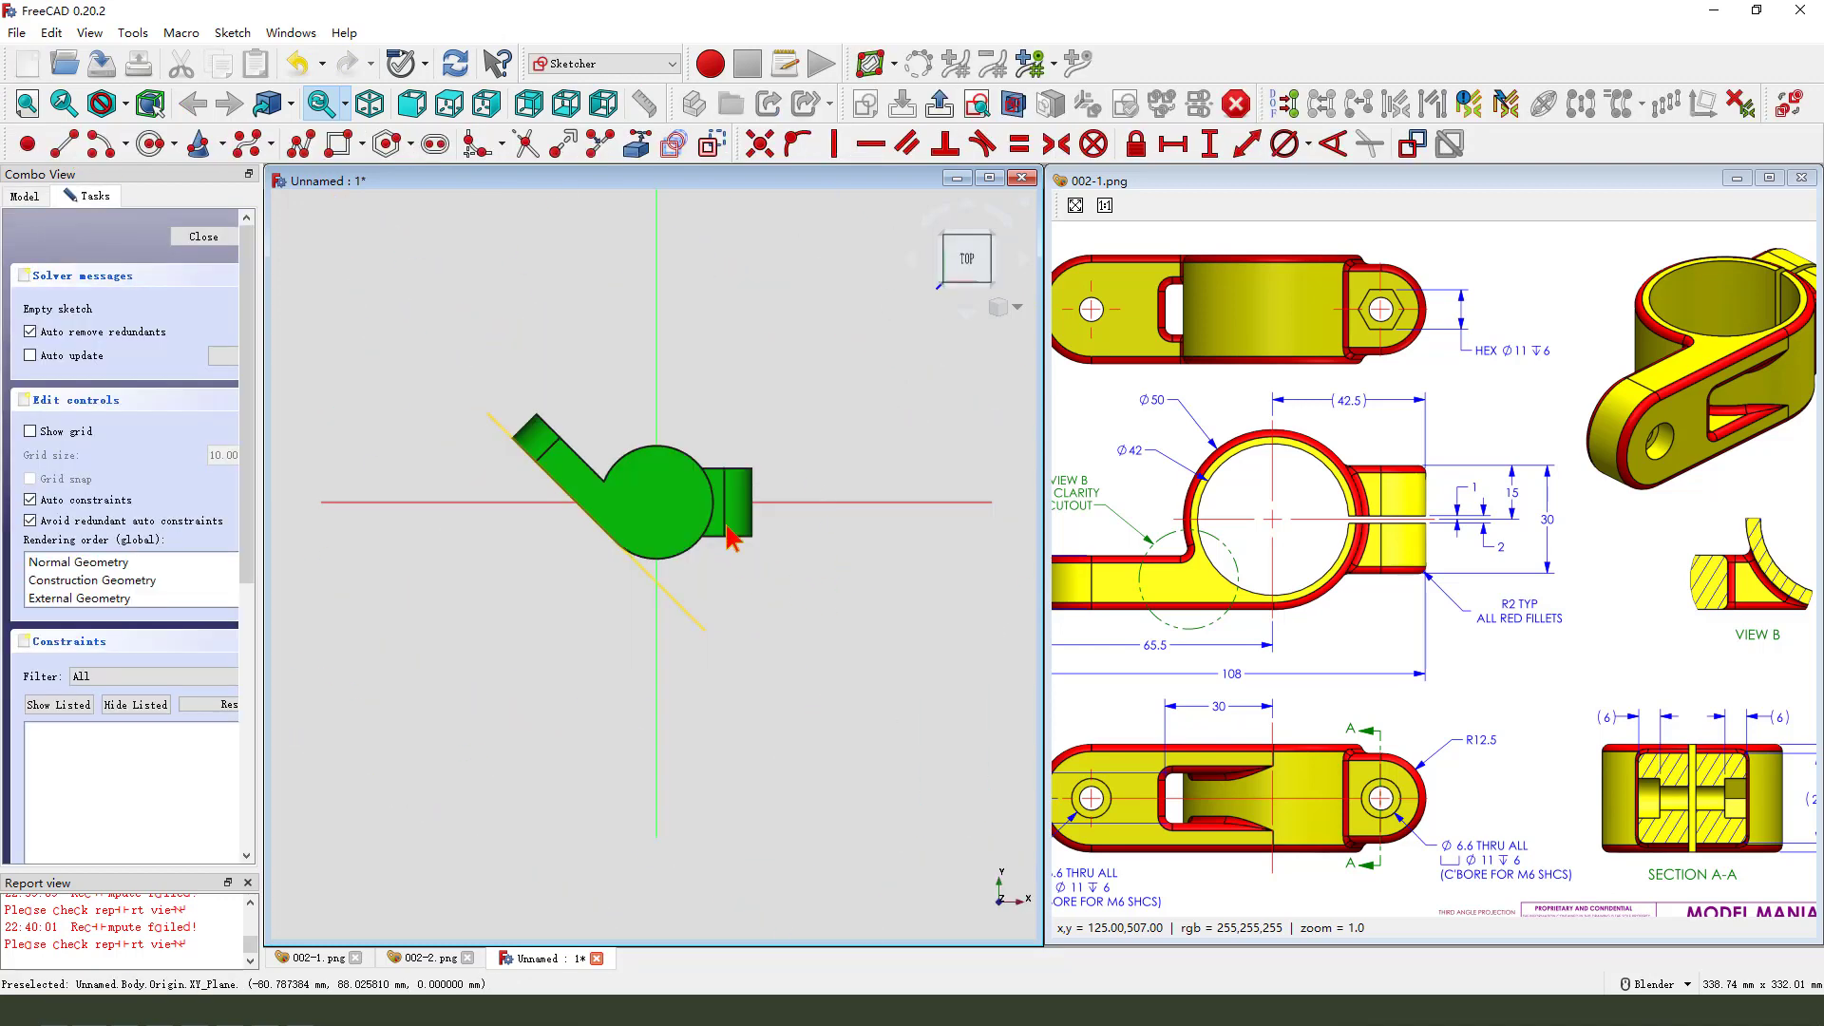
pyautogui.click(200, 235)
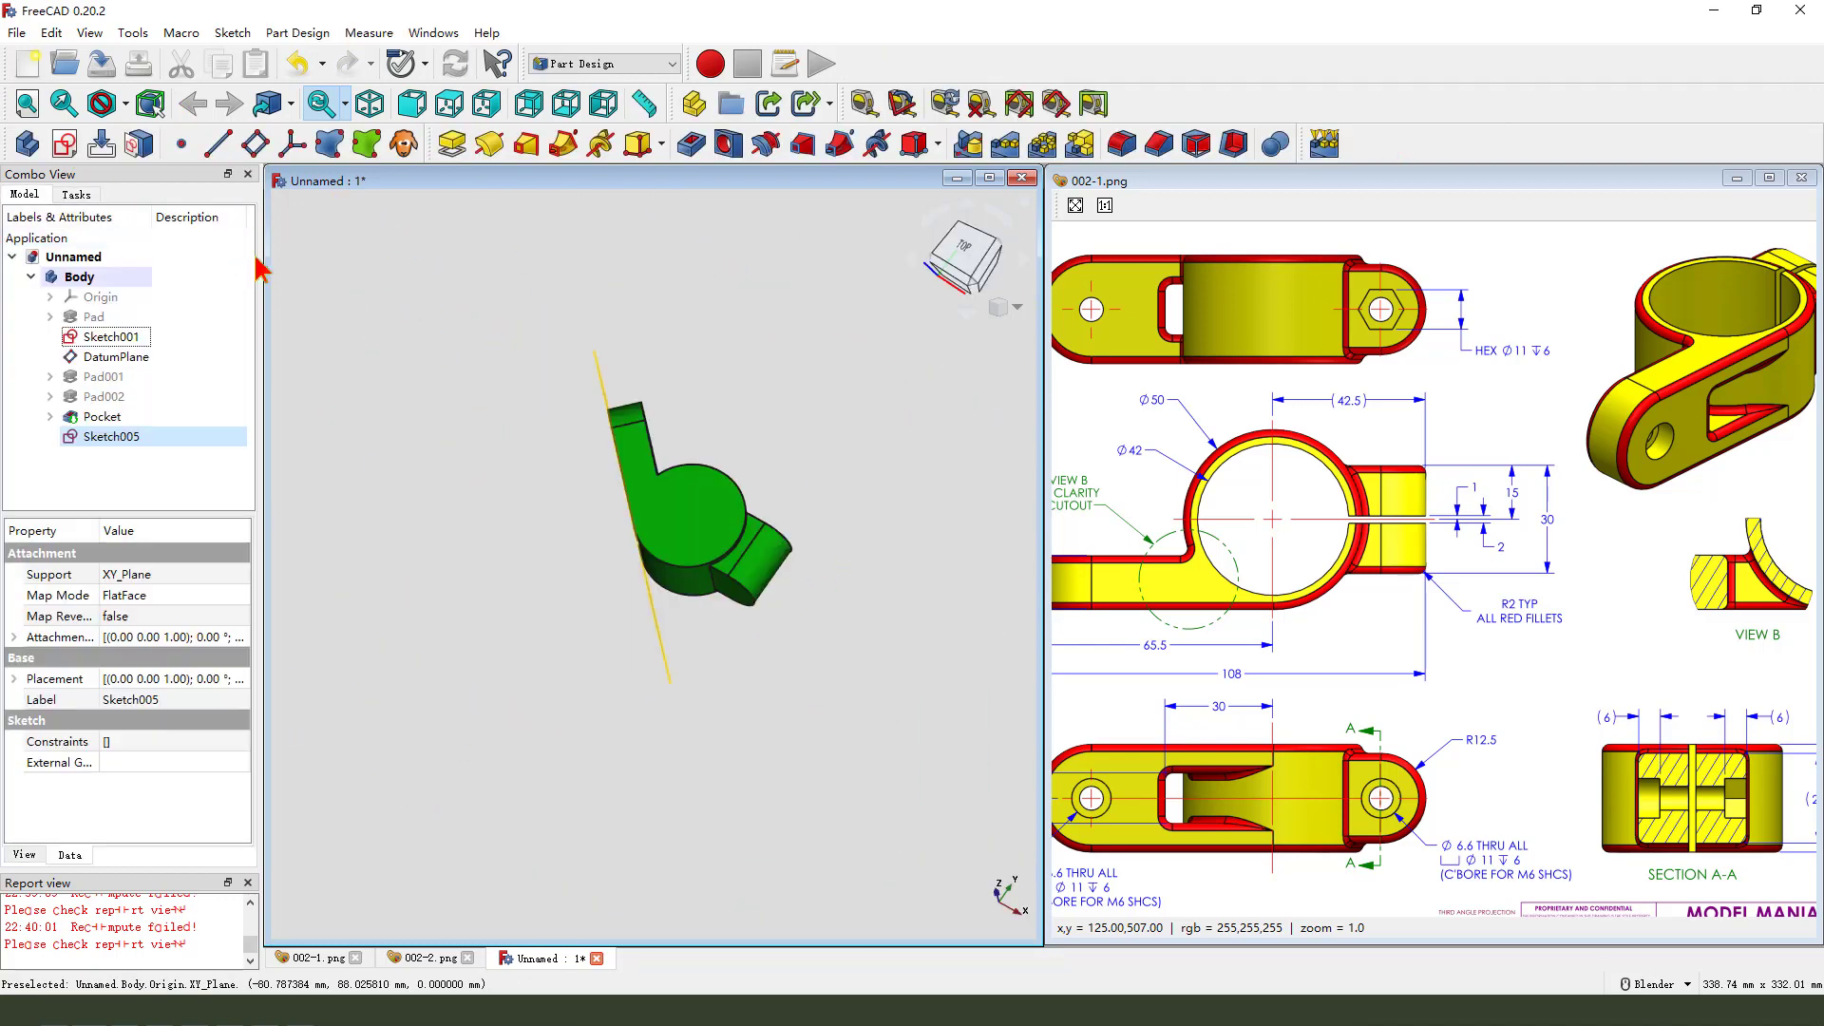
pyautogui.click(109, 439)
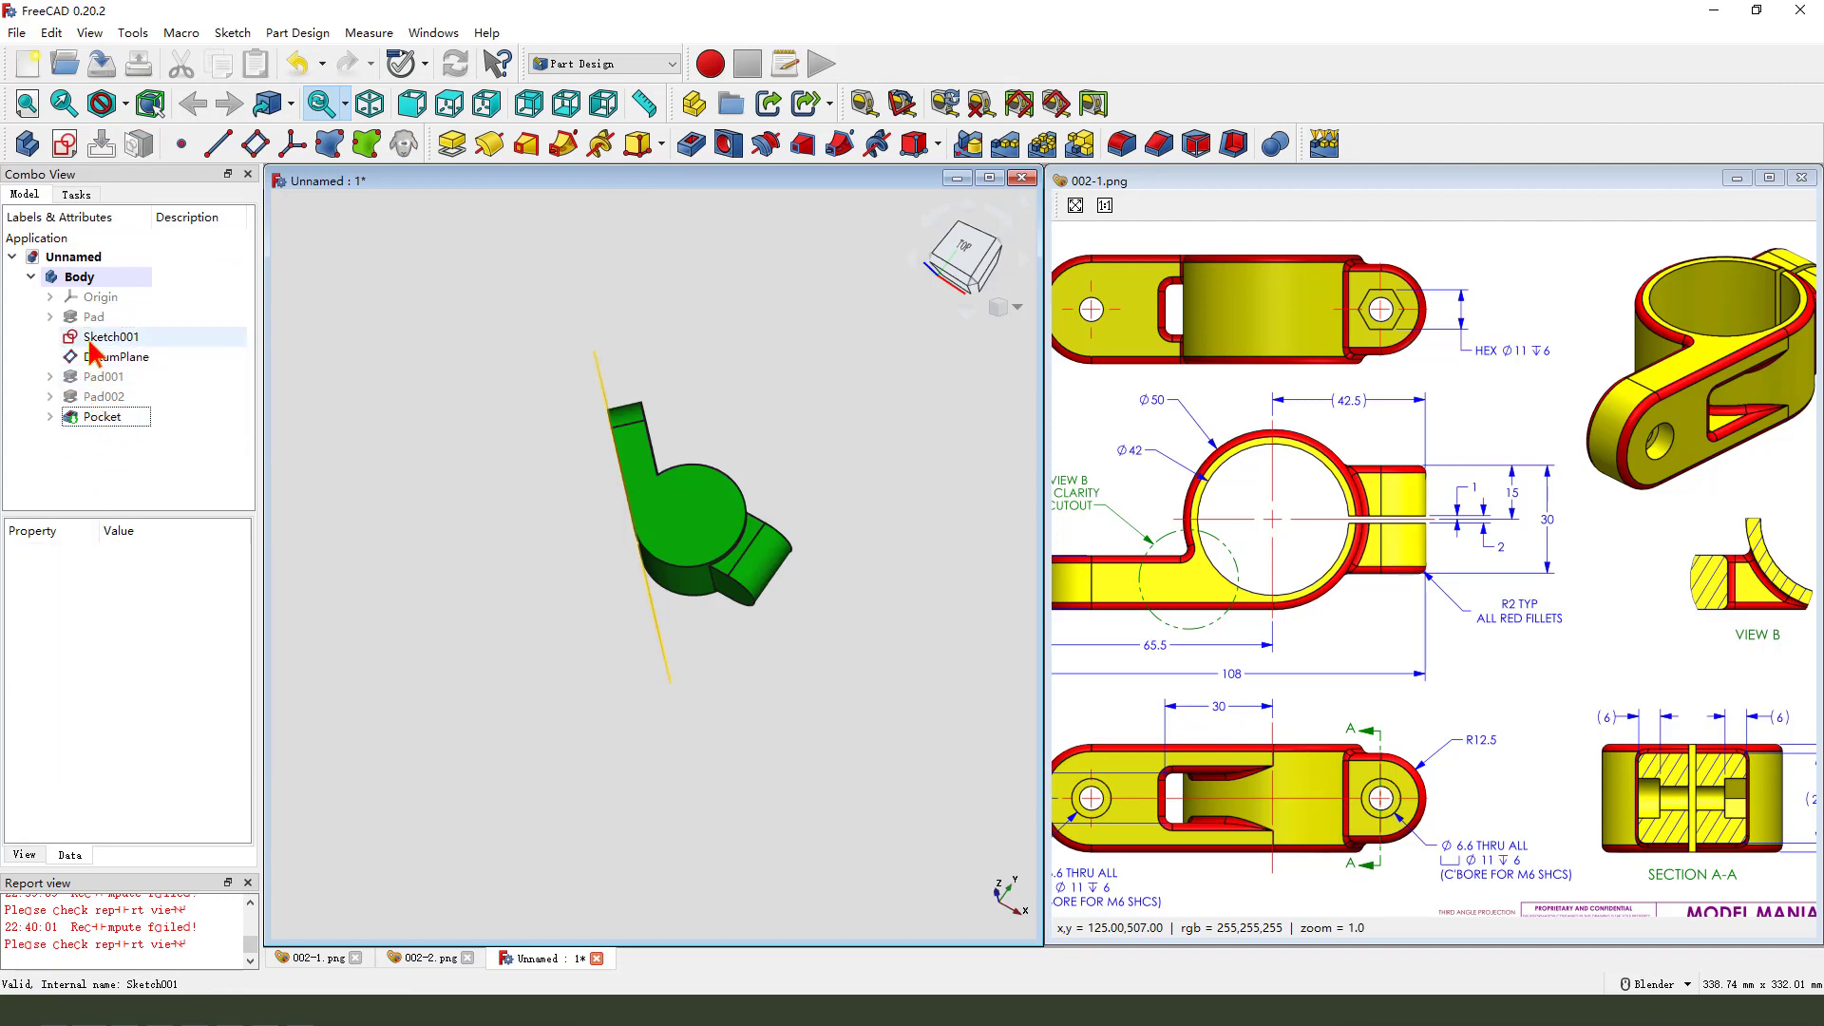
# Set the angle constraint in Sketch001 to 180° and close the sketch
pyautogui.doubleClick(106, 338)
pyautogui.doubleClick(619, 520)
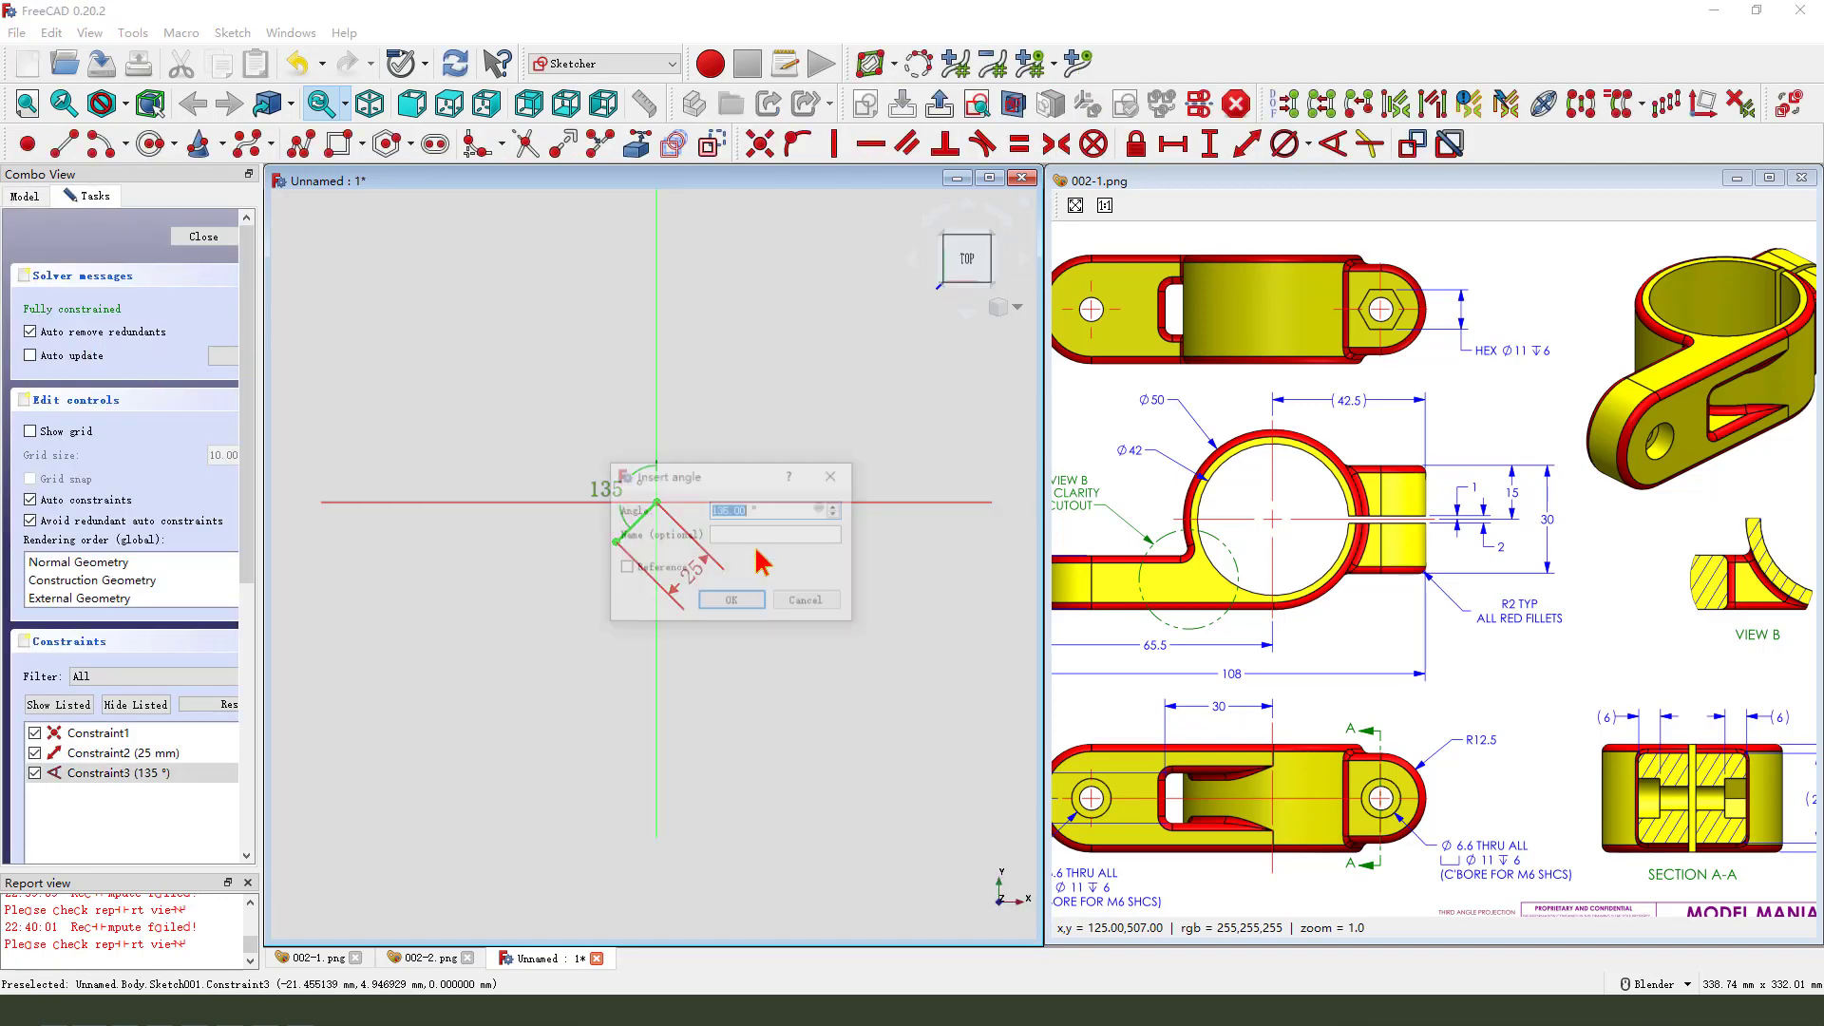
pyautogui.click(732, 602)
pyautogui.click(201, 237)
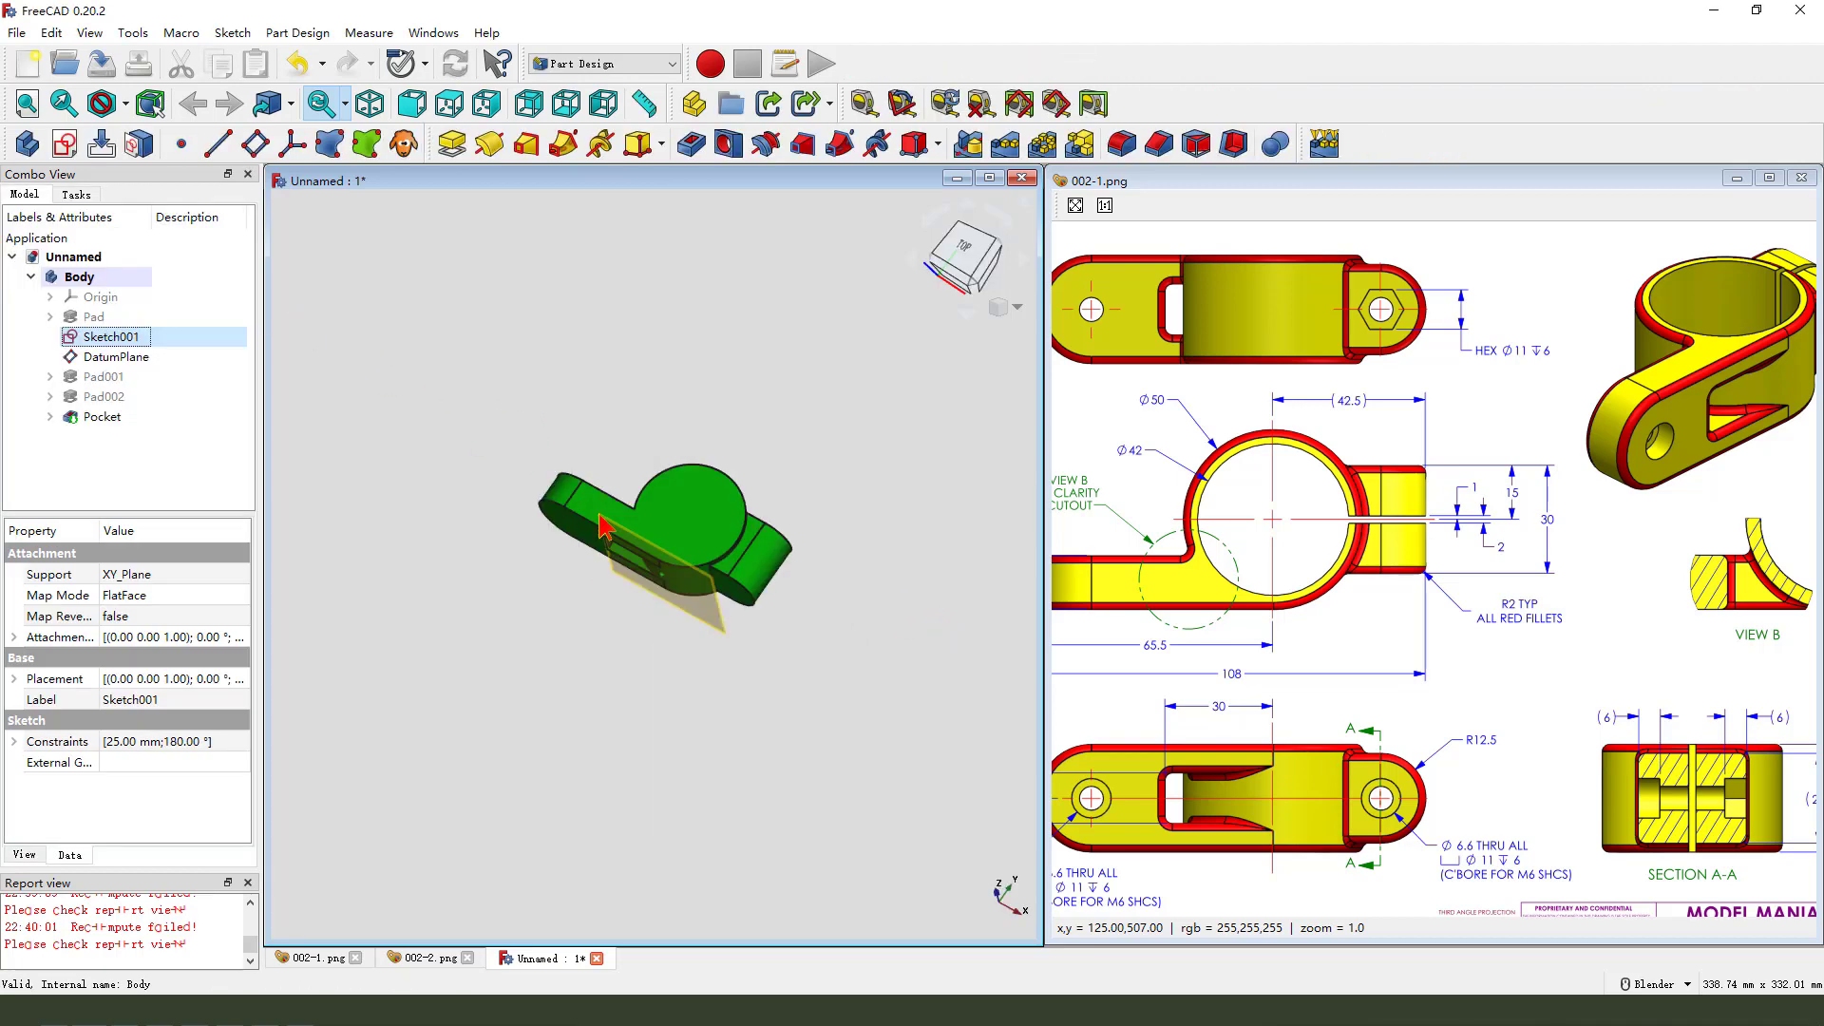
# Create a sketch on the XY plane and draw a circle centred on the origin for the bore
pyautogui.click(67, 149)
pyautogui.click(654, 323)
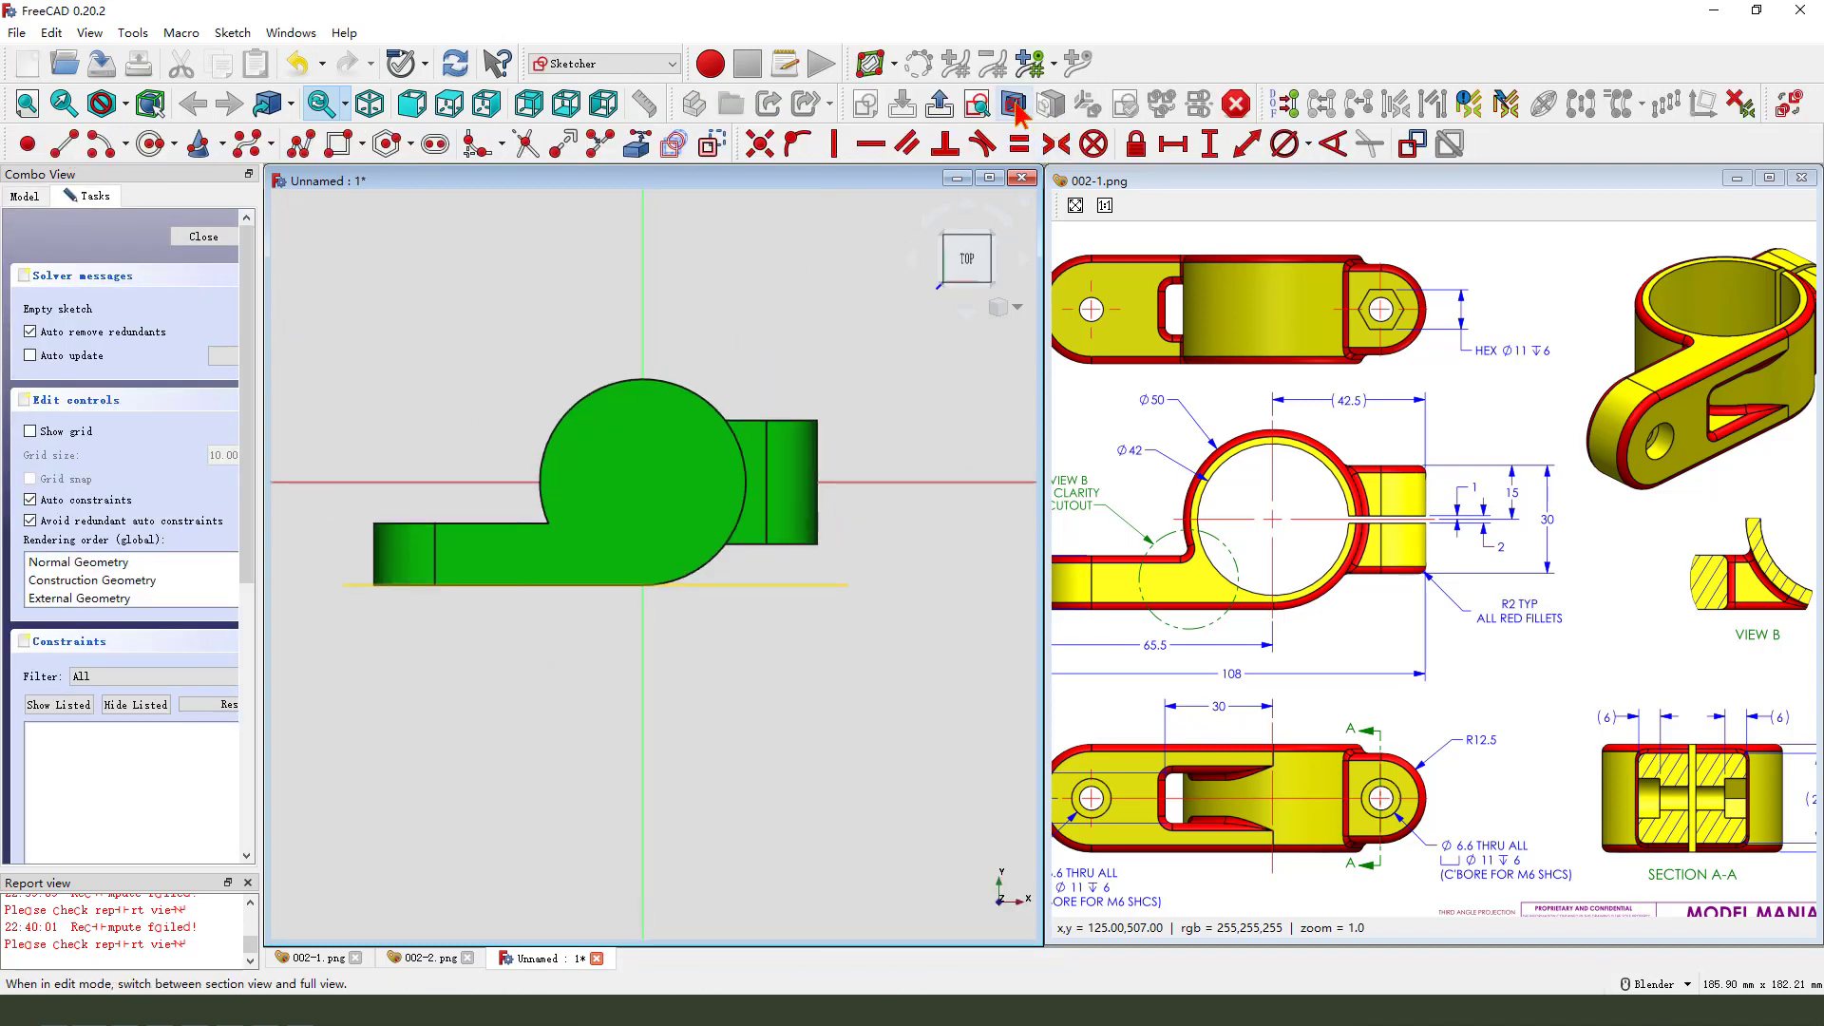
pyautogui.click(637, 144)
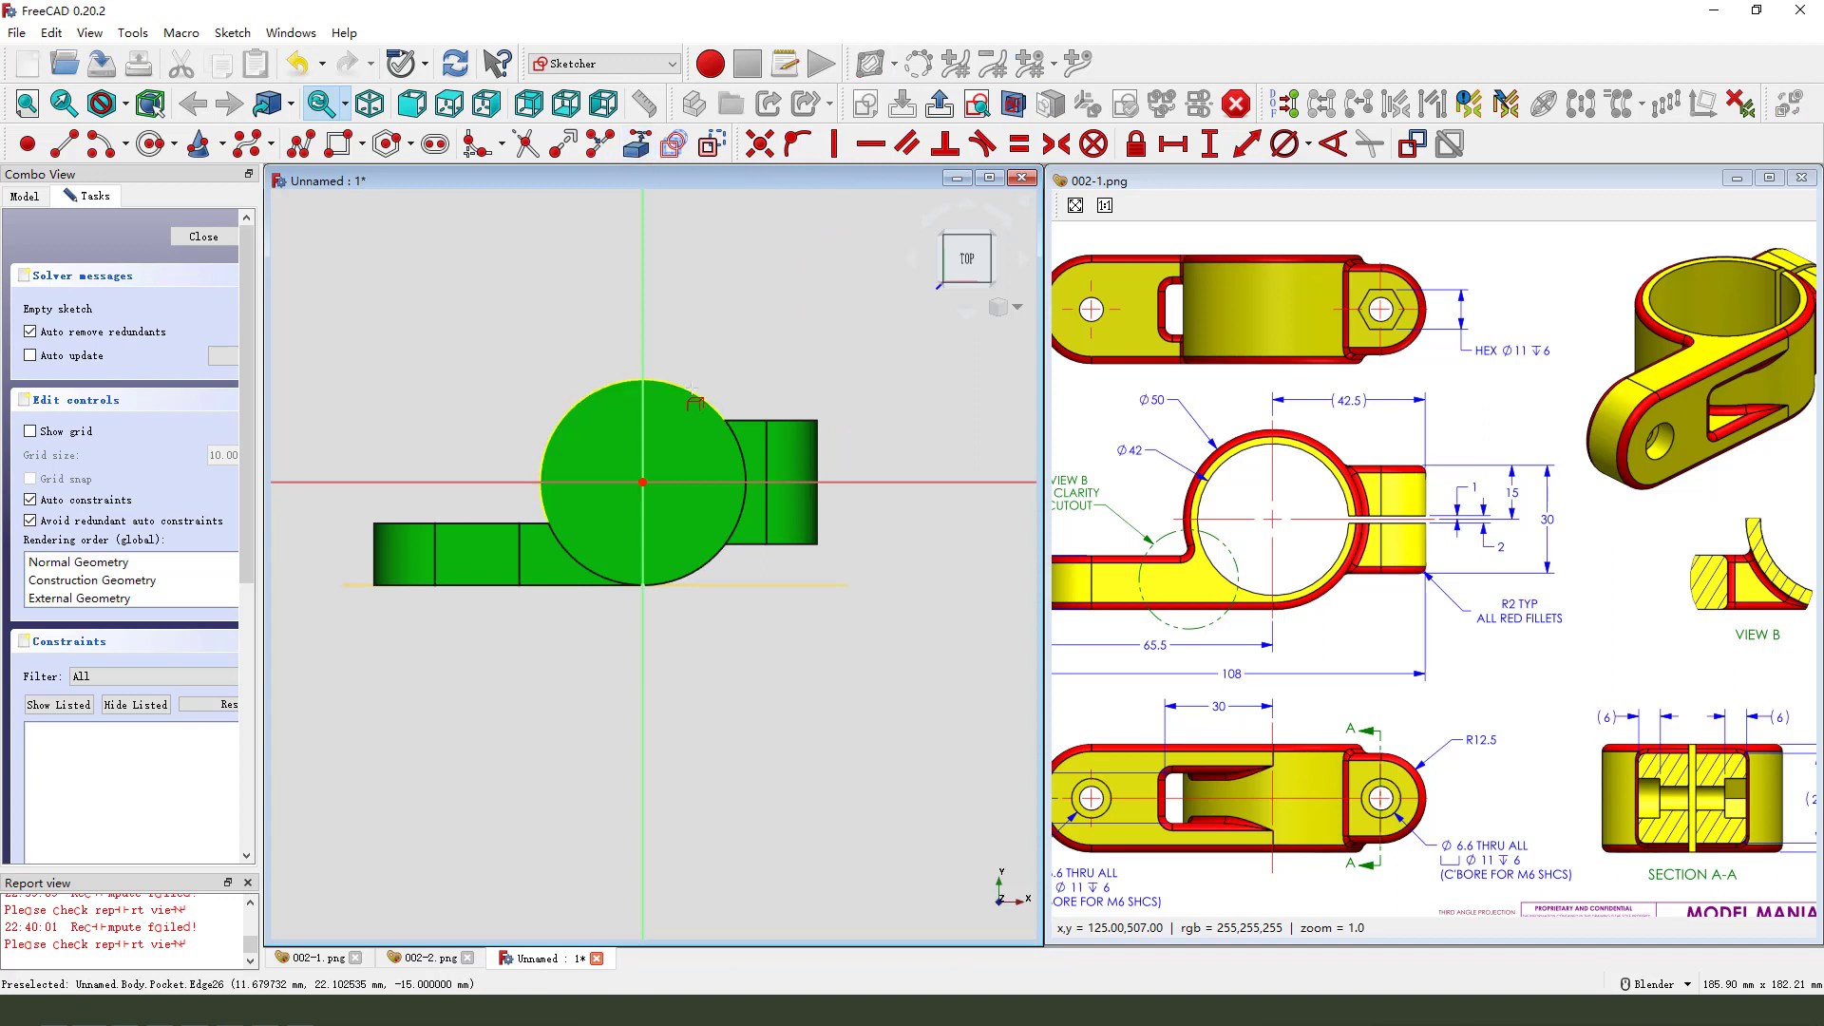
pyautogui.click(150, 143)
pyautogui.click(643, 482)
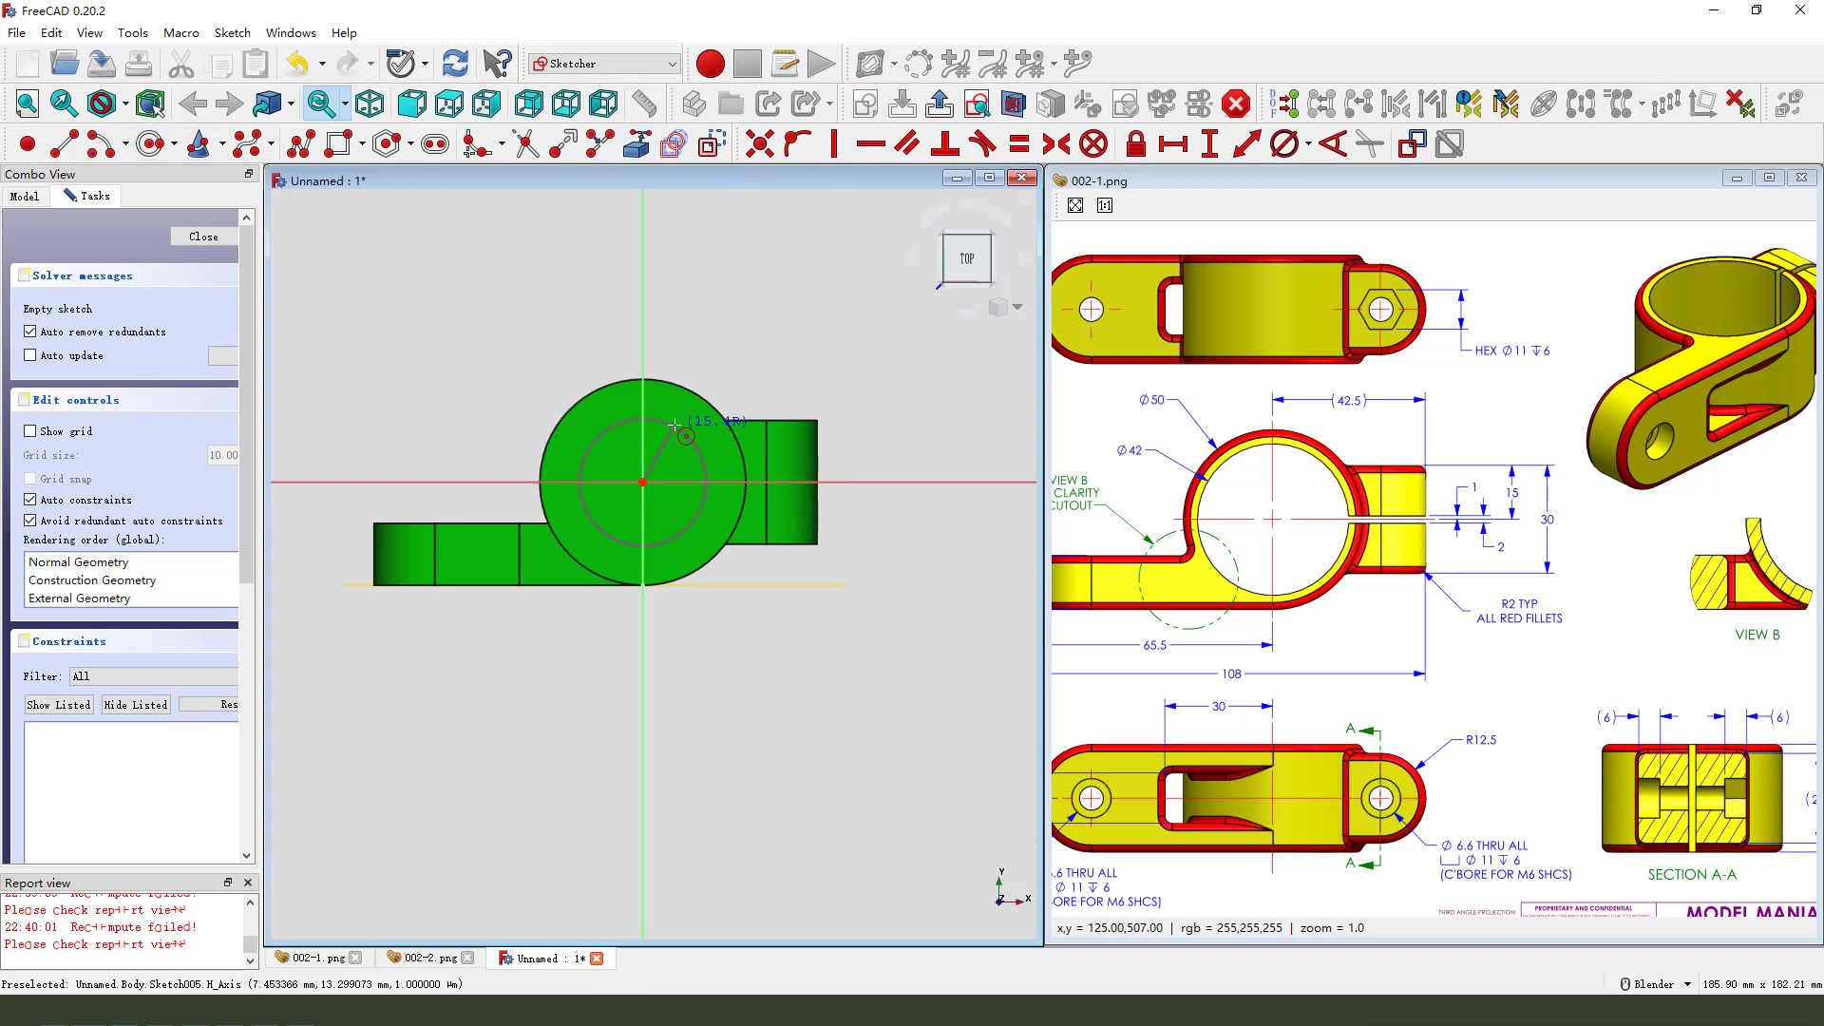
pyautogui.click(690, 428)
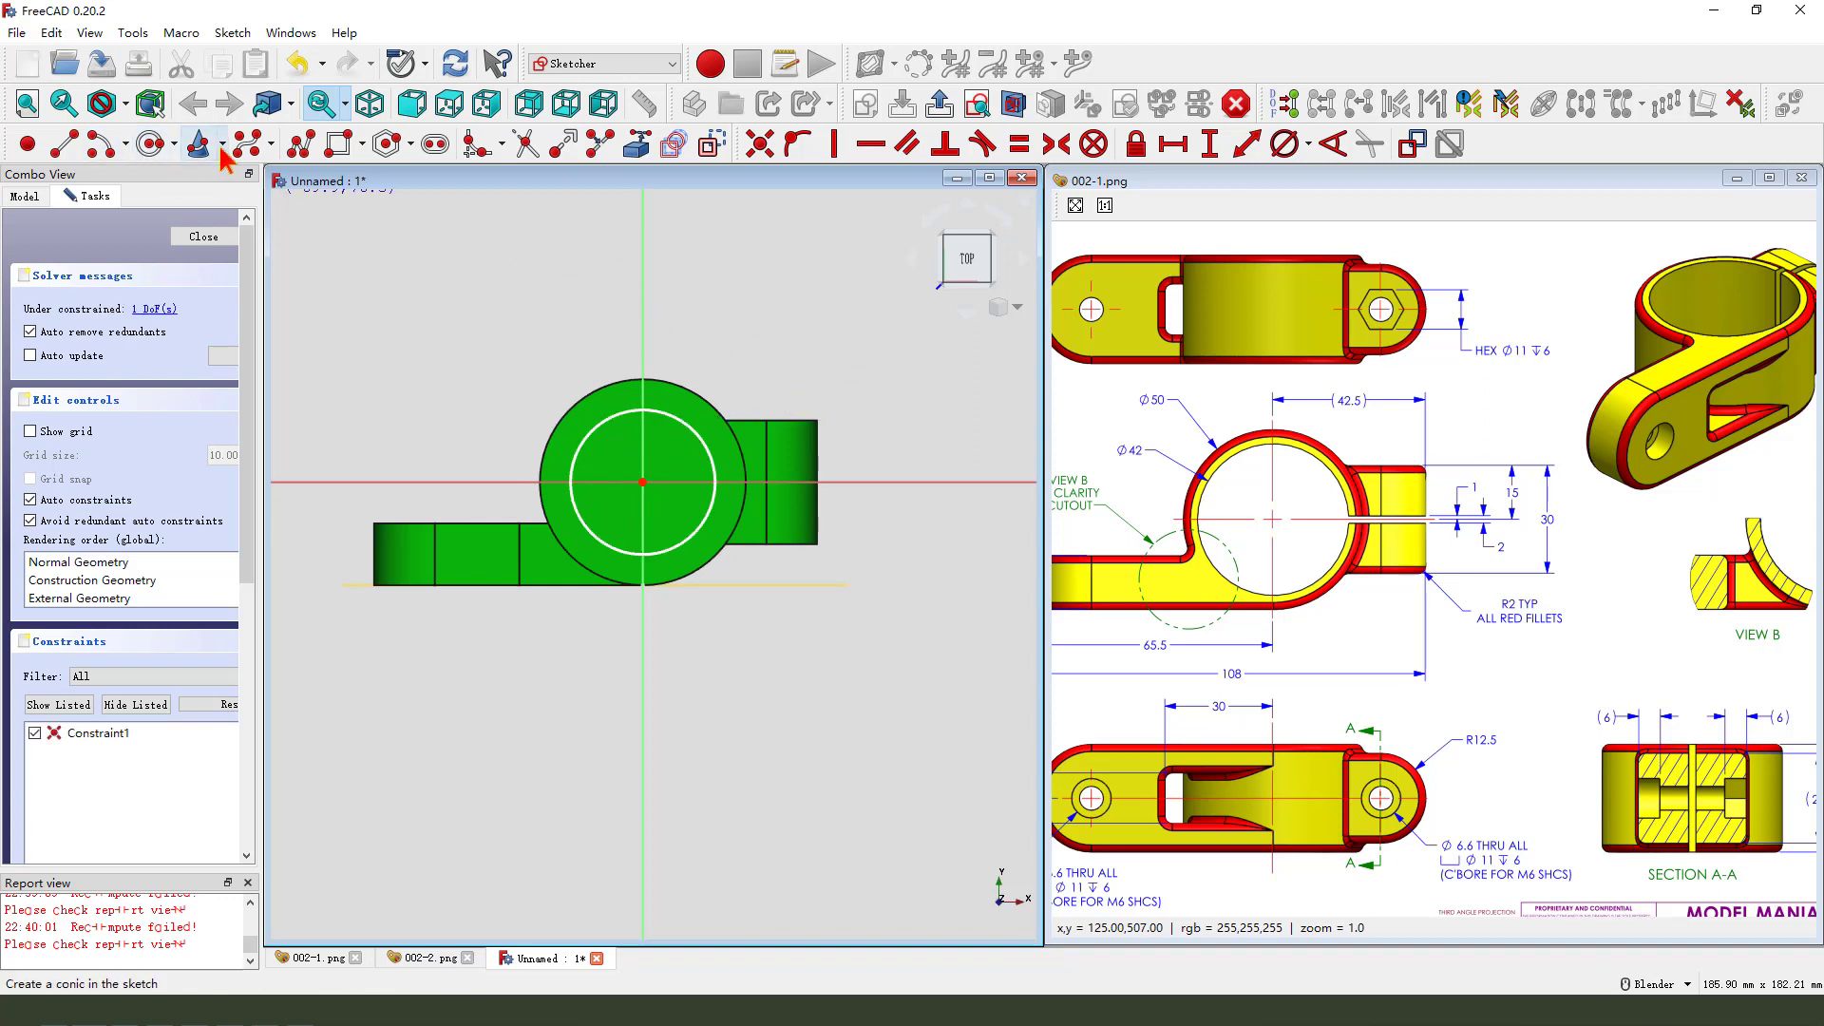
# Draw a rectangle across the horizontal axis from inside the circle to beyond the clamp ear's outer edge
pyautogui.click(664, 457)
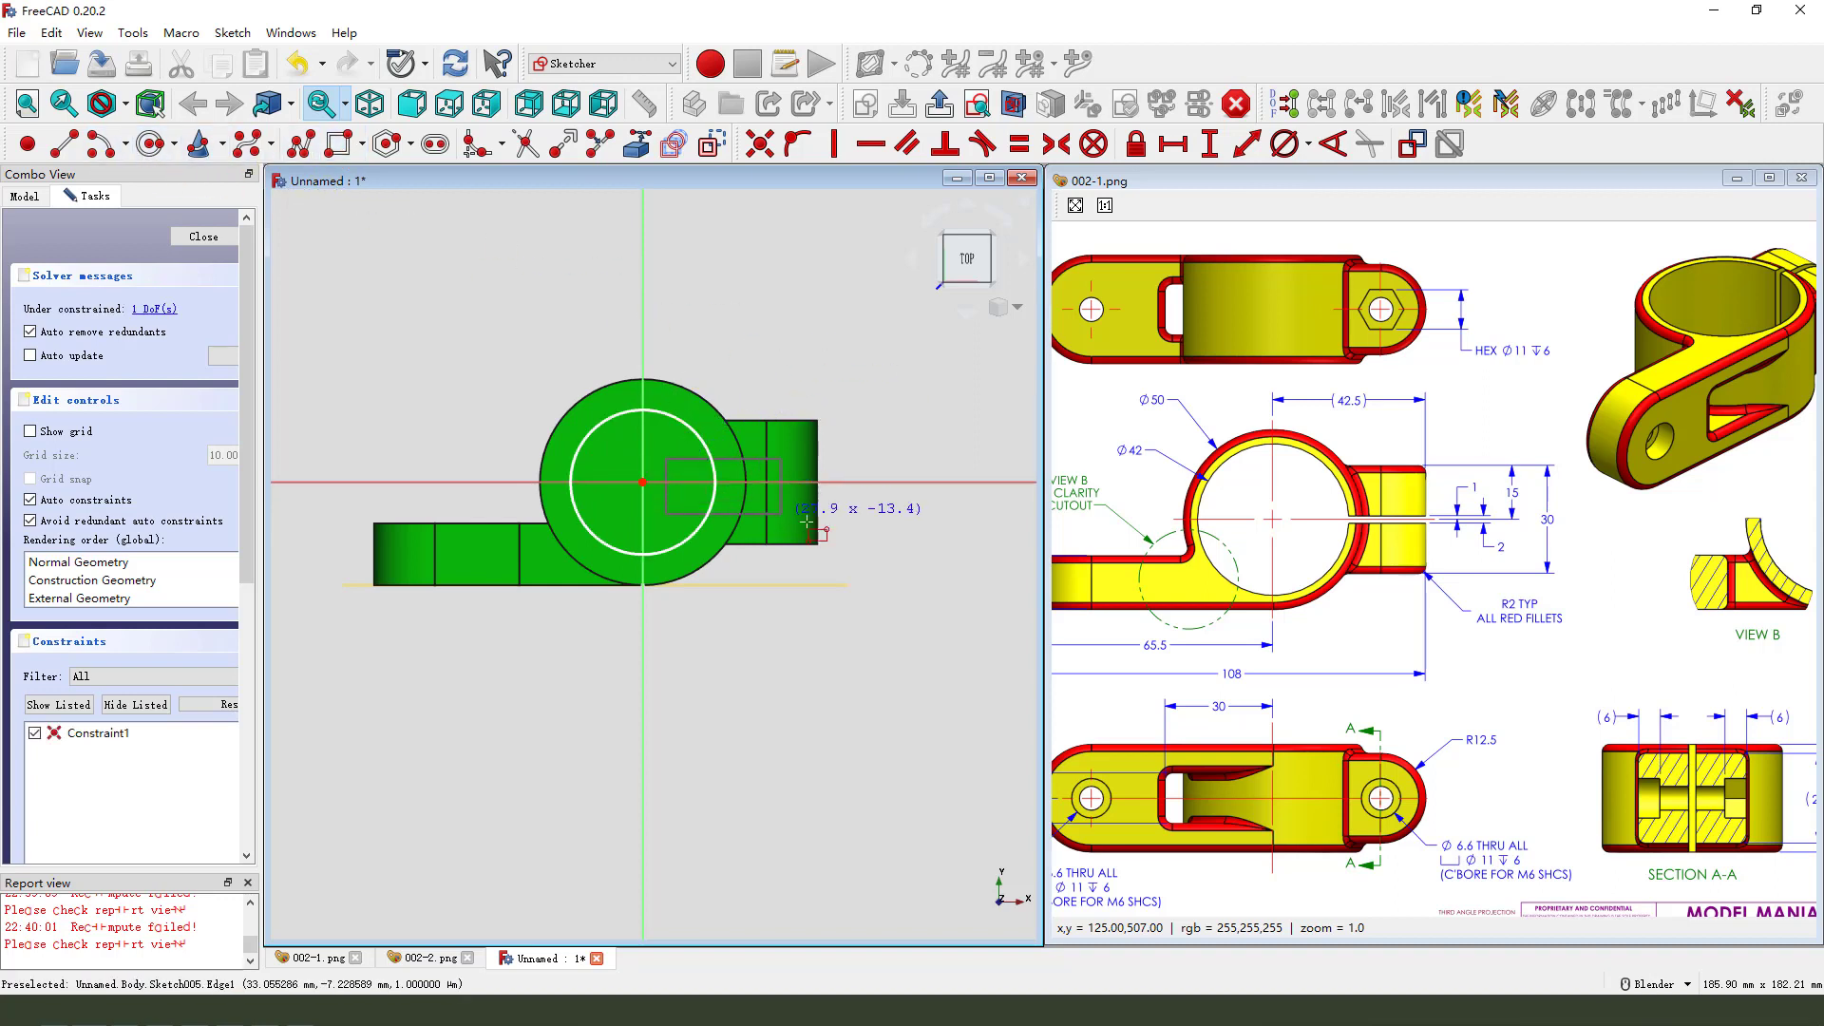
pyautogui.click(885, 512)
pyautogui.scroll(1, 889, 430)
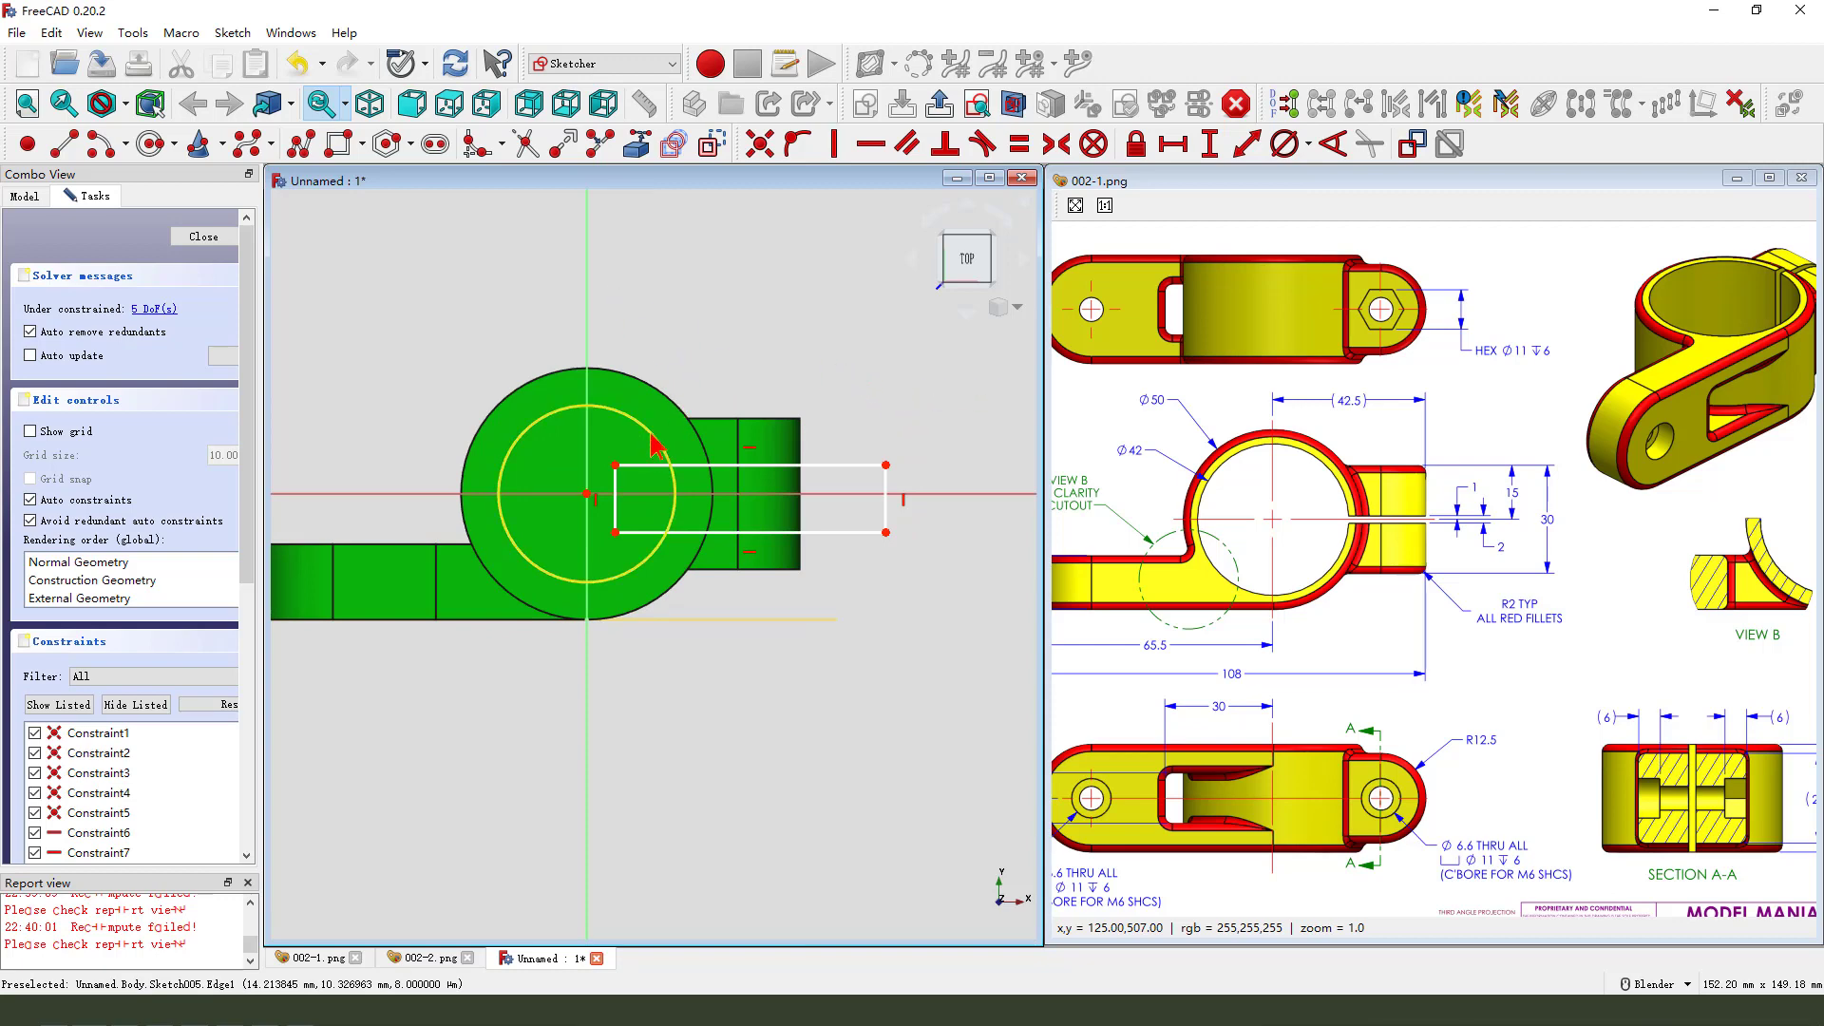
# Constrain the bore circle's diameter to 42 mm
pyautogui.click(1282, 147)
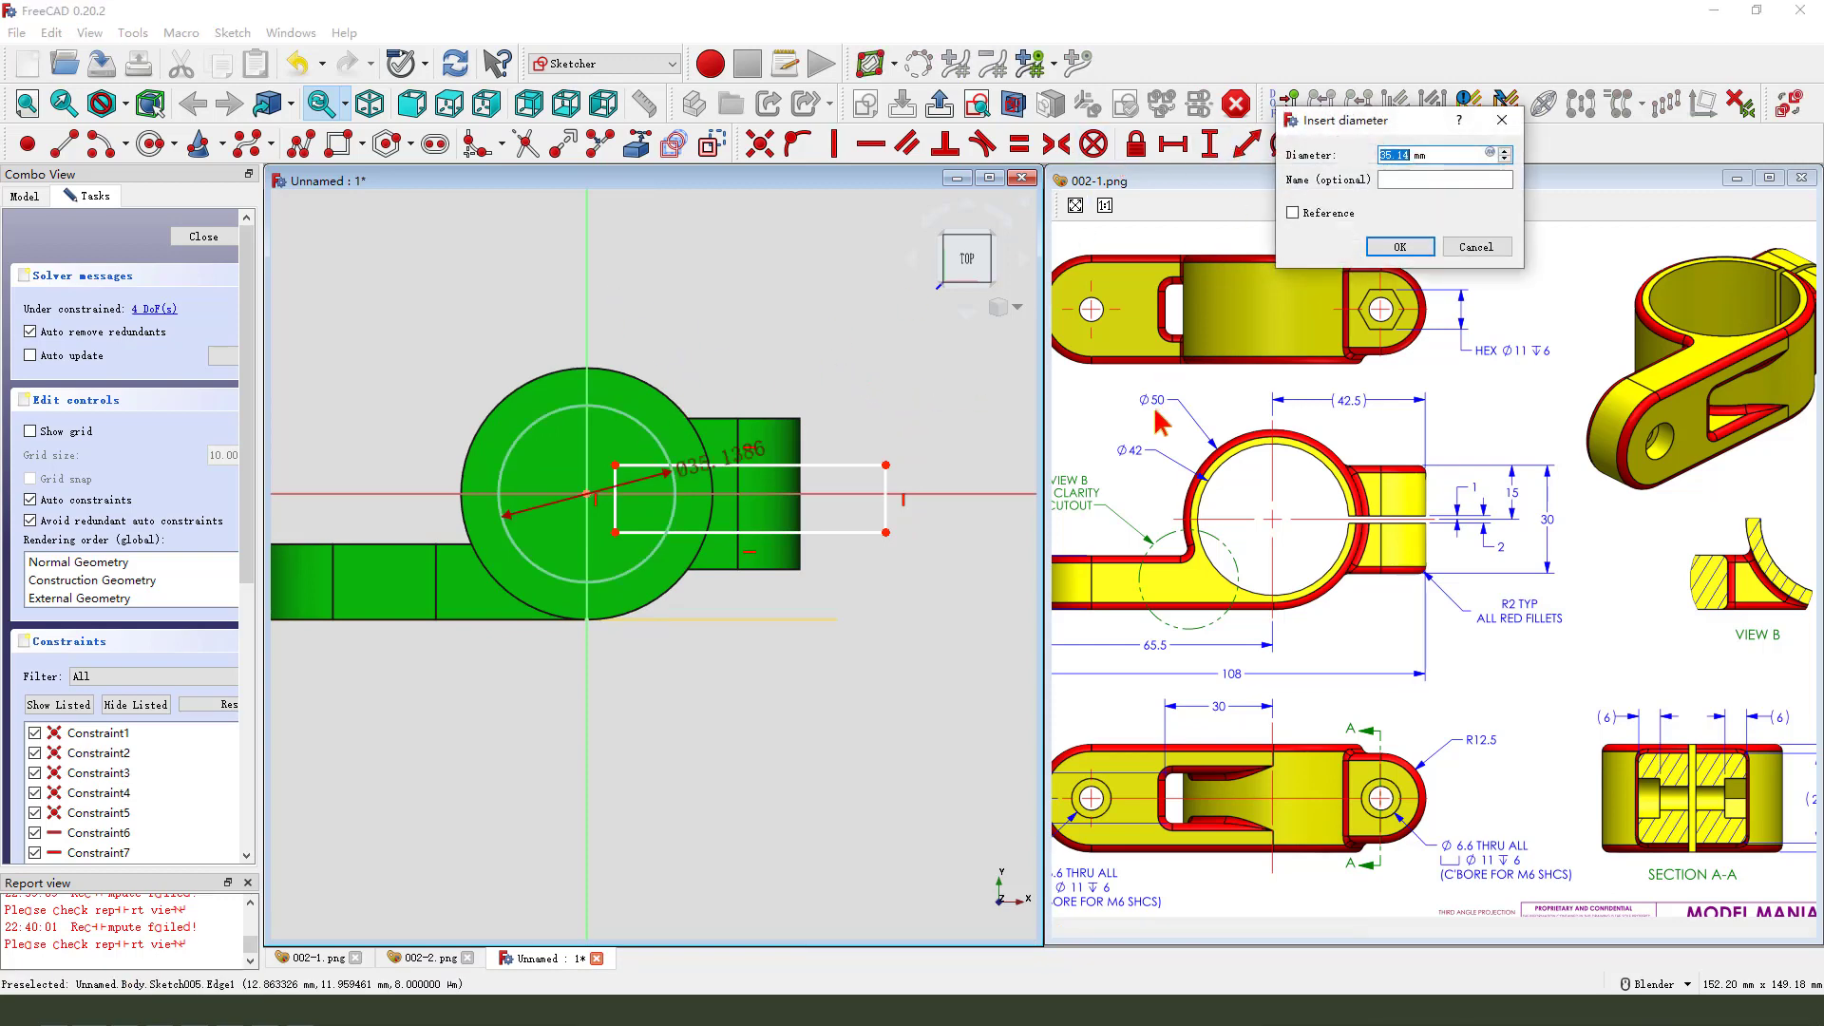
pyautogui.write('42')
pyautogui.press('Return')
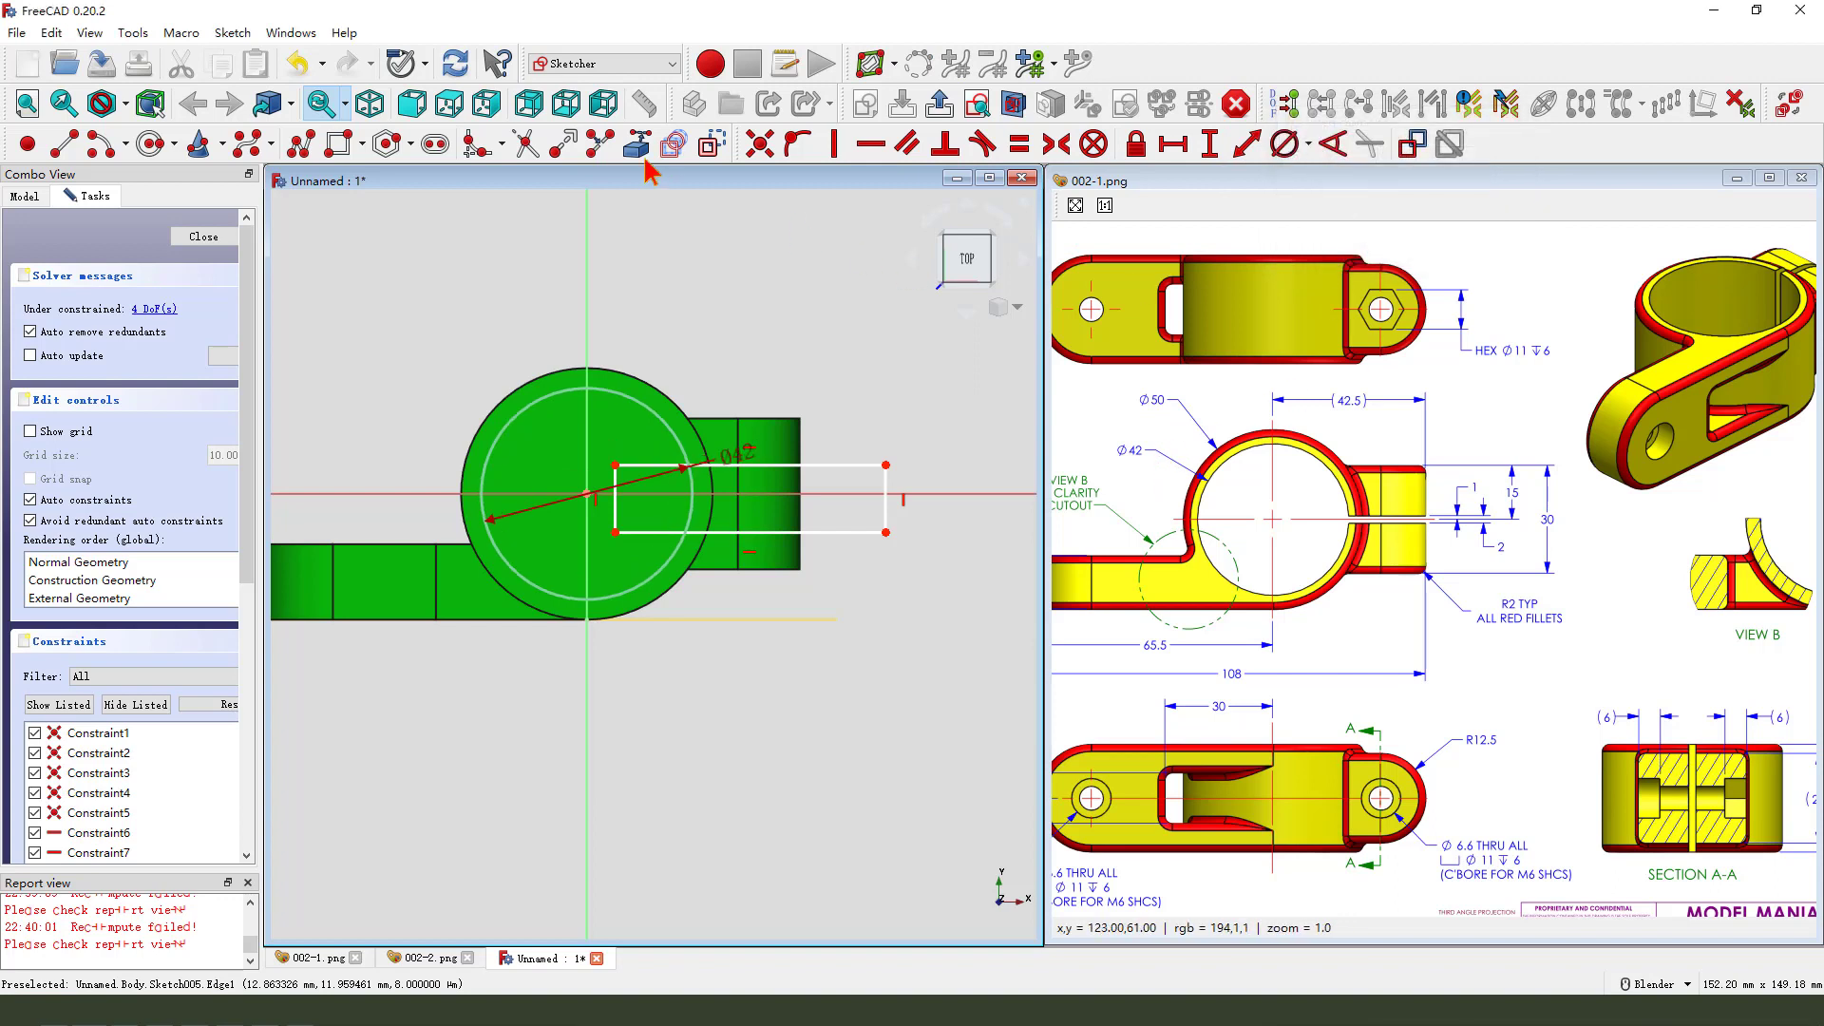
# Trim the rectangle's edges inside the circle and the circle arc between them to form one closed bore-and-slit outline
pyautogui.click(525, 144)
pyautogui.scroll(2, 627, 471)
pyautogui.click(610, 494)
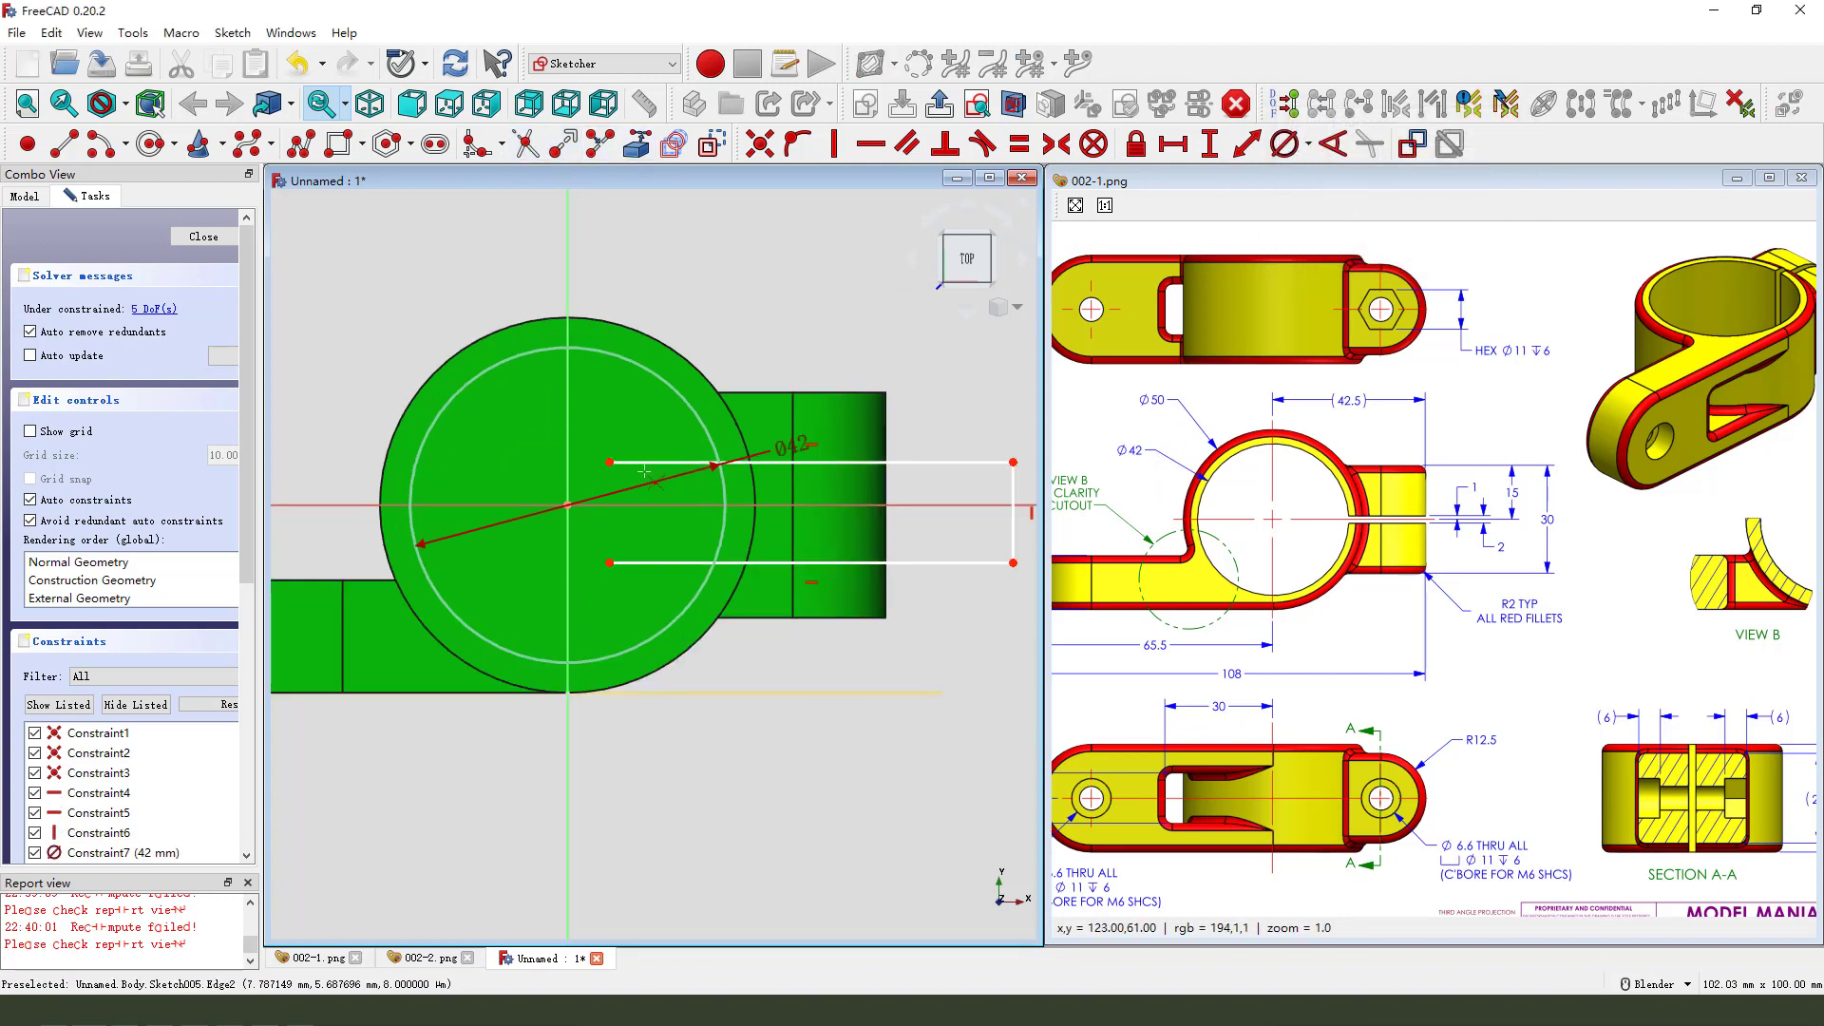
pyautogui.click(656, 462)
pyautogui.click(655, 563)
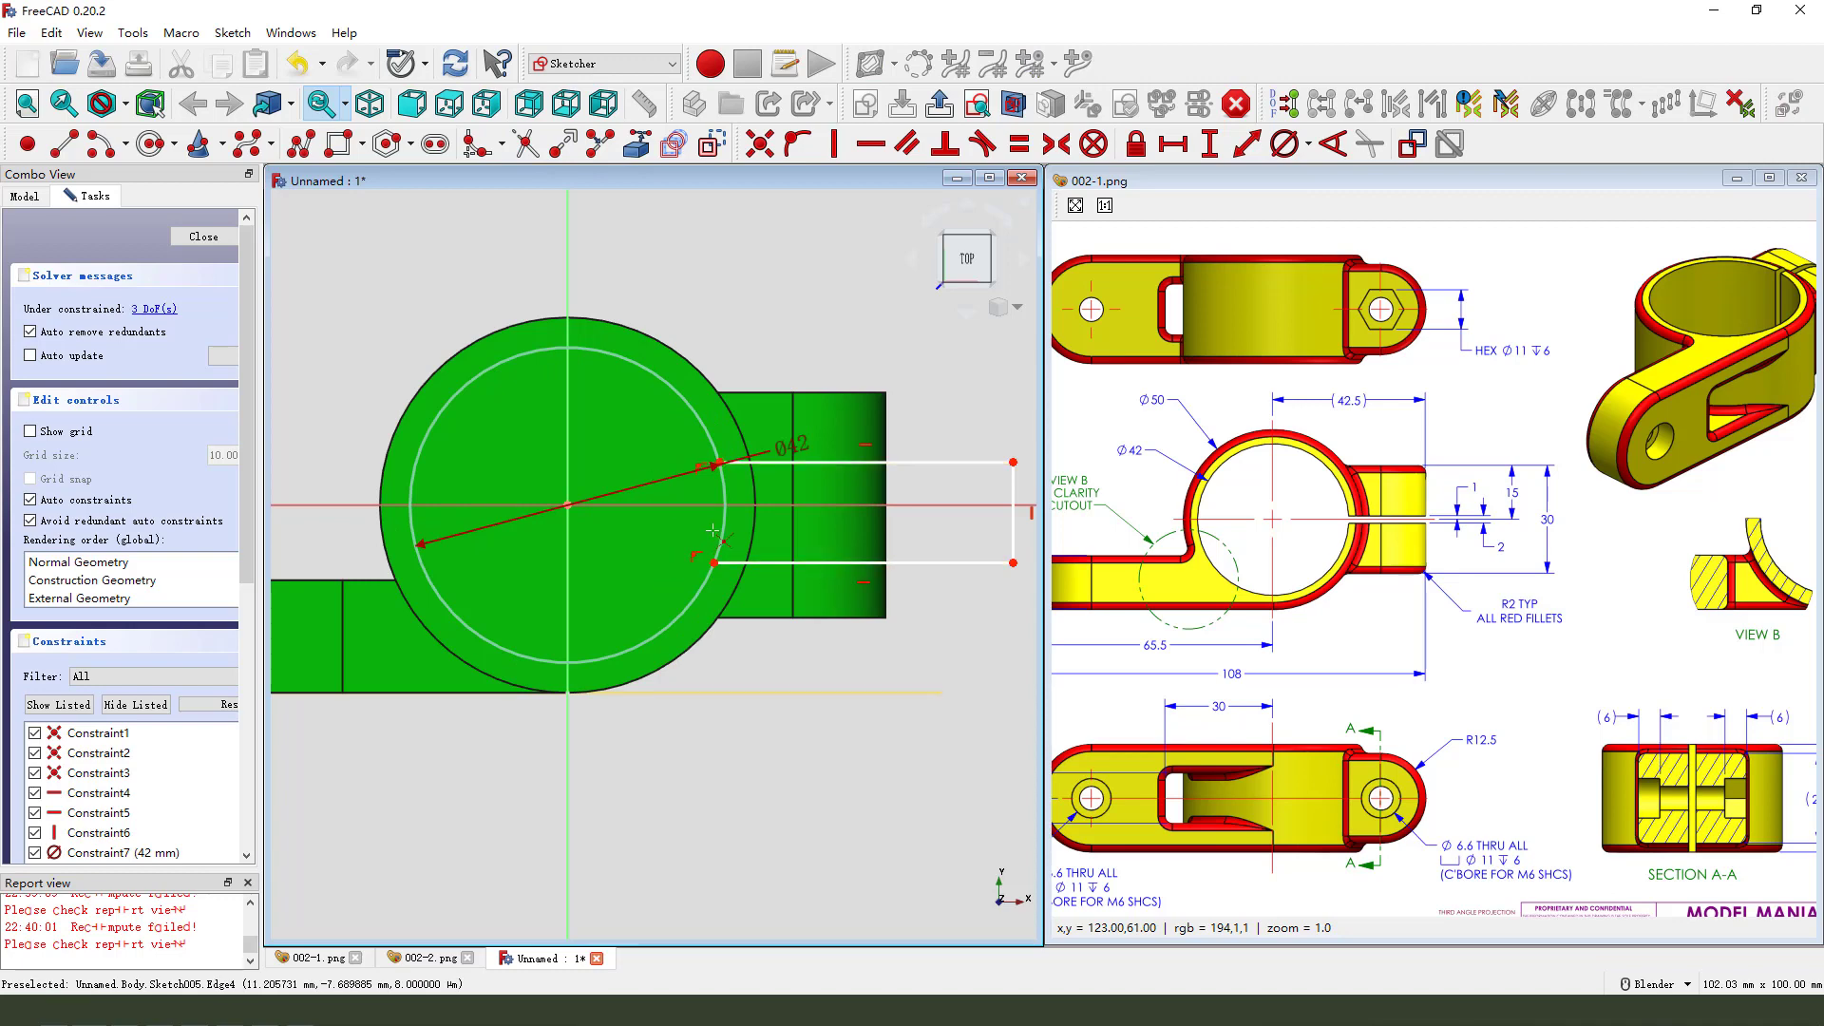
pyautogui.click(724, 518)
pyautogui.scroll(-2, 659, 476)
pyautogui.scroll(2, 908, 556)
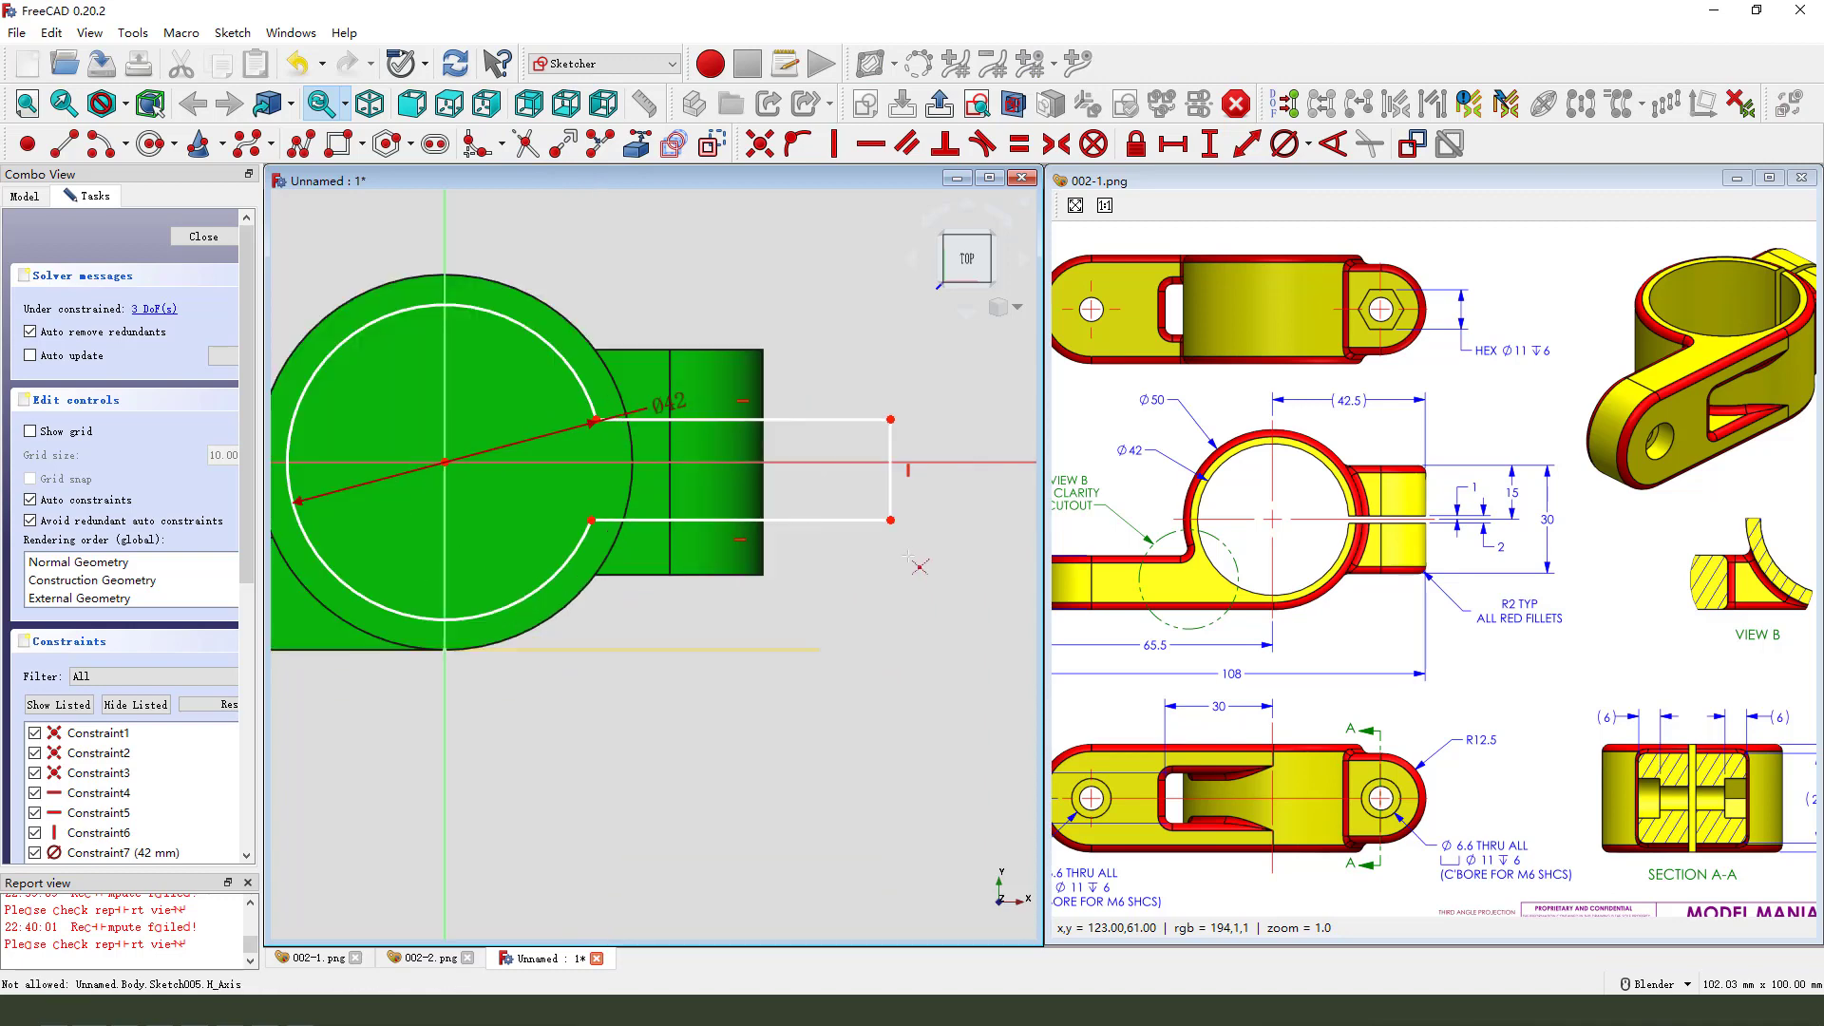
pyautogui.scroll(-1, 893, 532)
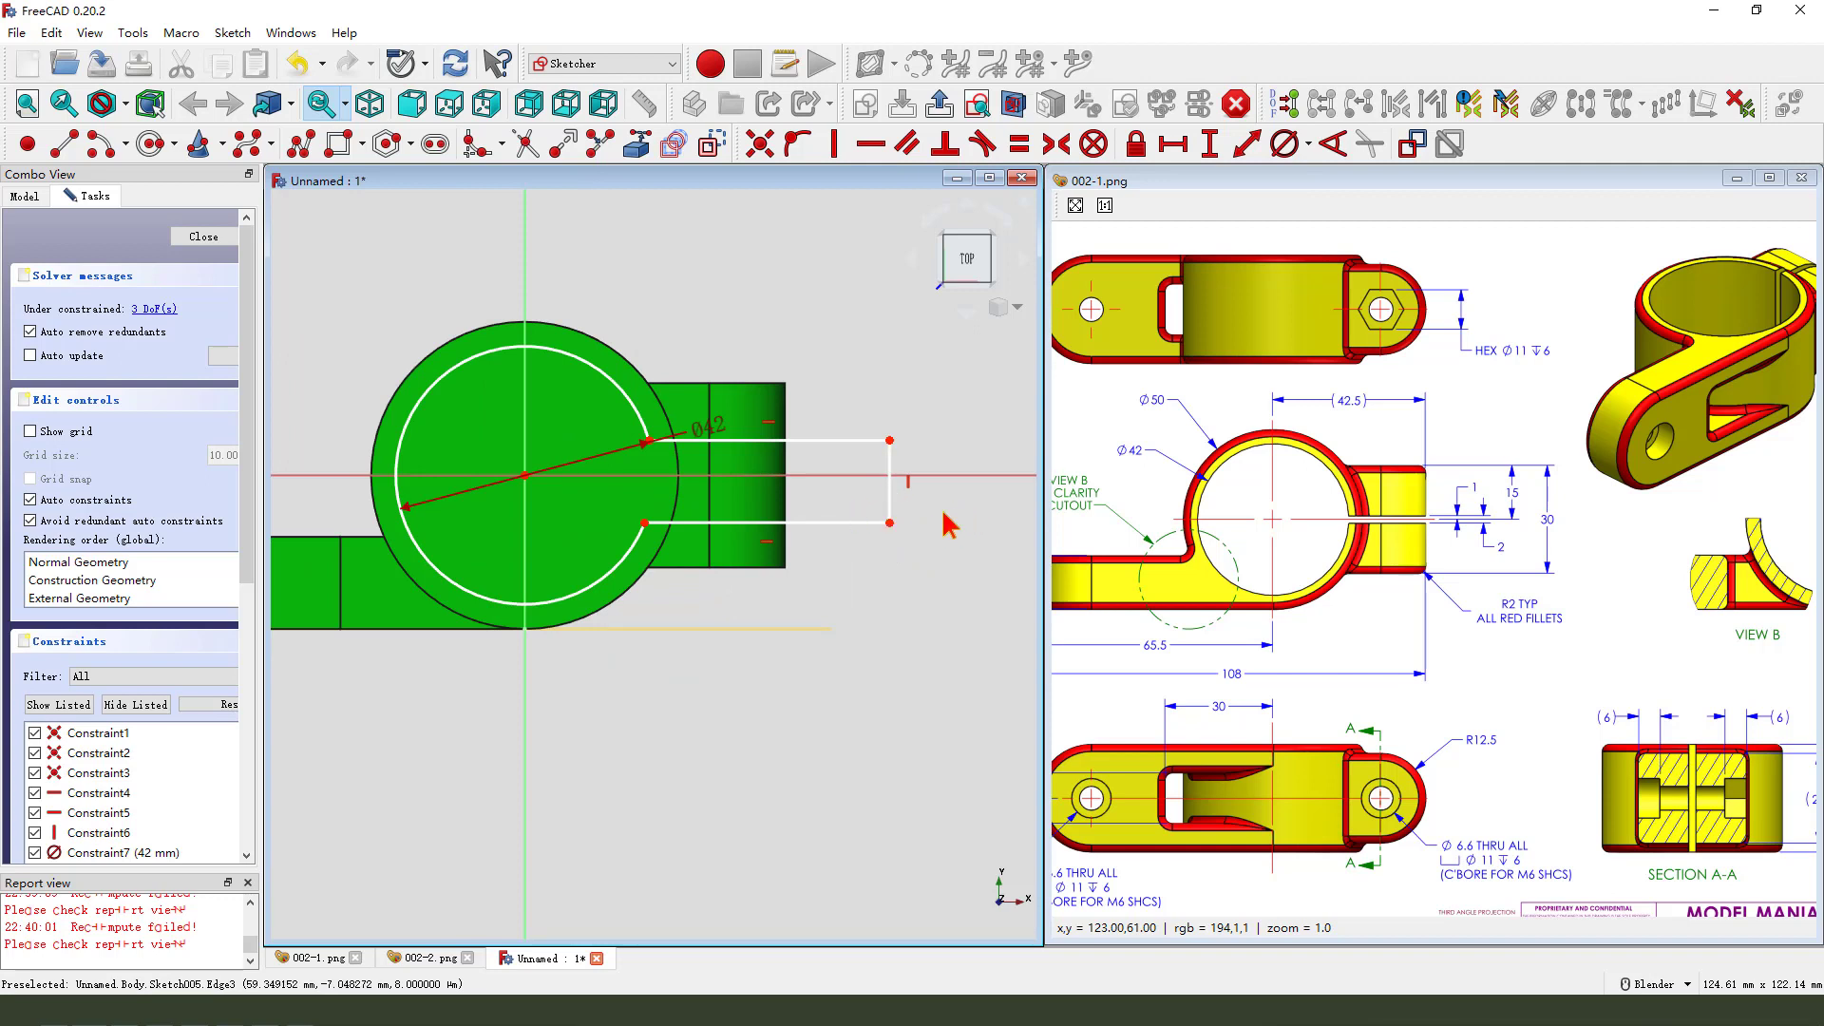
# Make the two outer corners of the slit symmetric about the horizontal axis
pyautogui.click(890, 441)
pyautogui.click(889, 523)
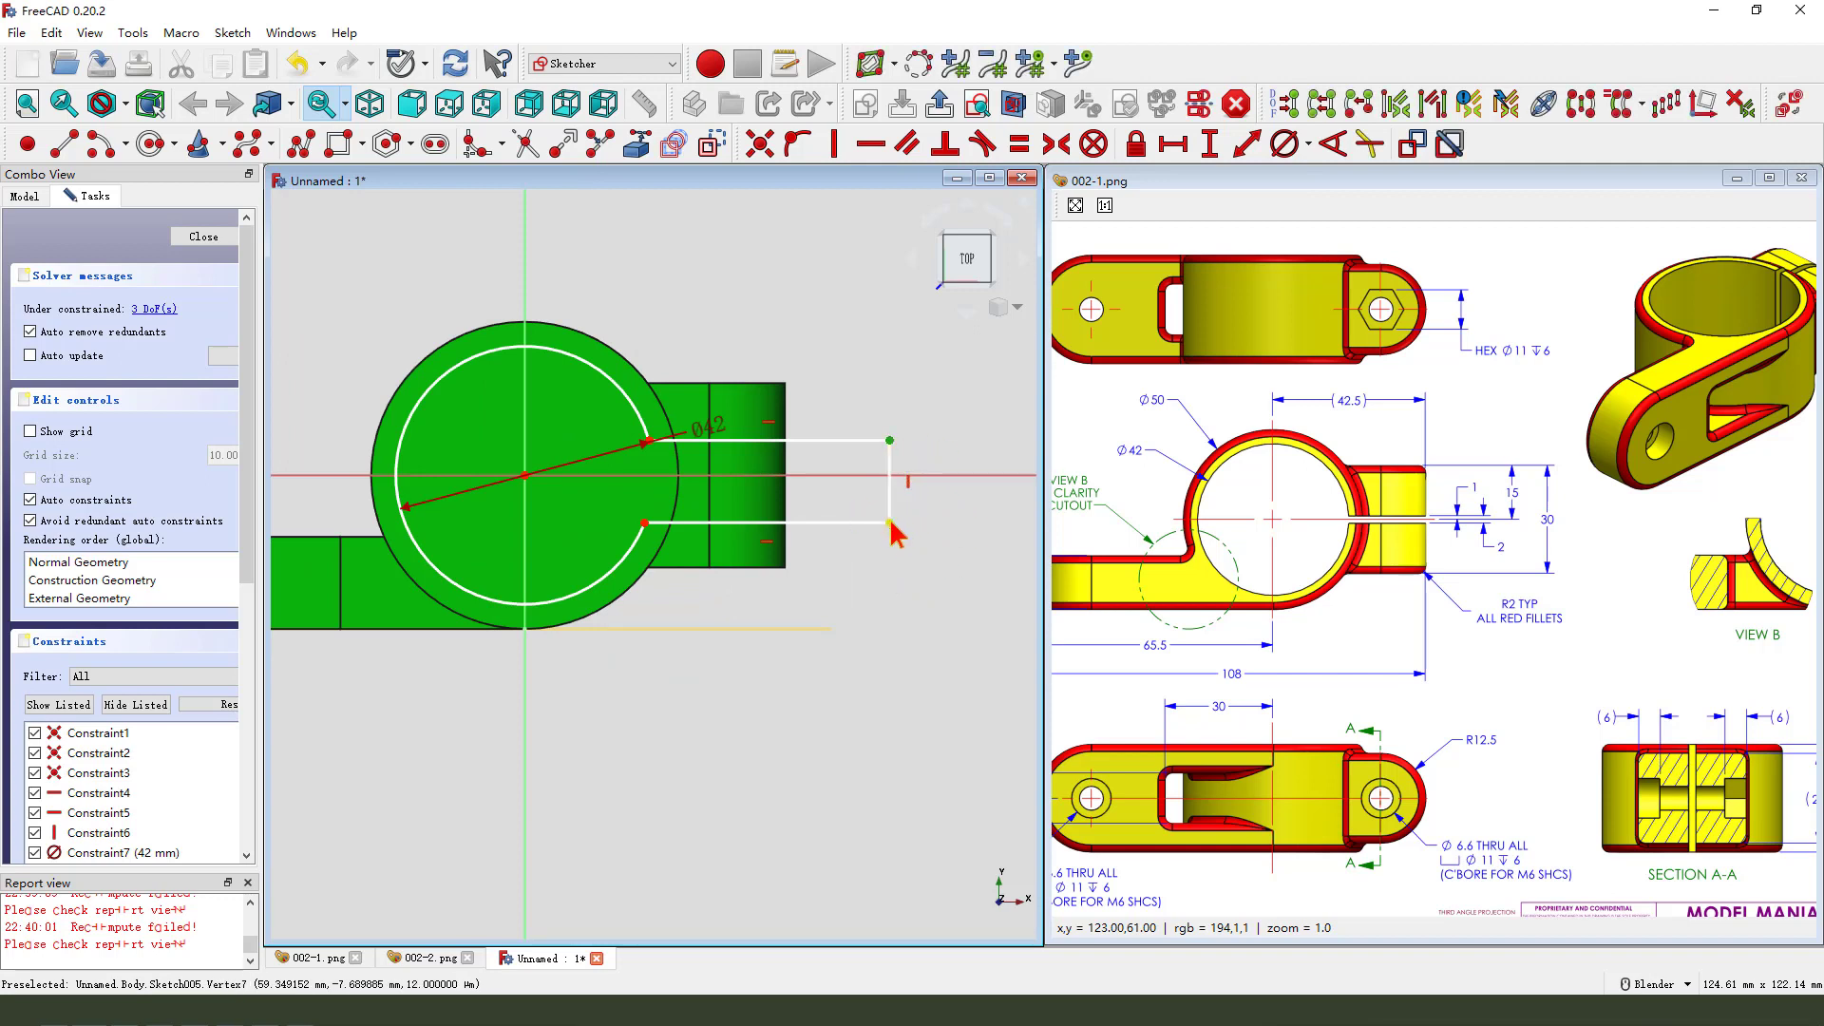
pyautogui.click(932, 474)
pyautogui.click(983, 144)
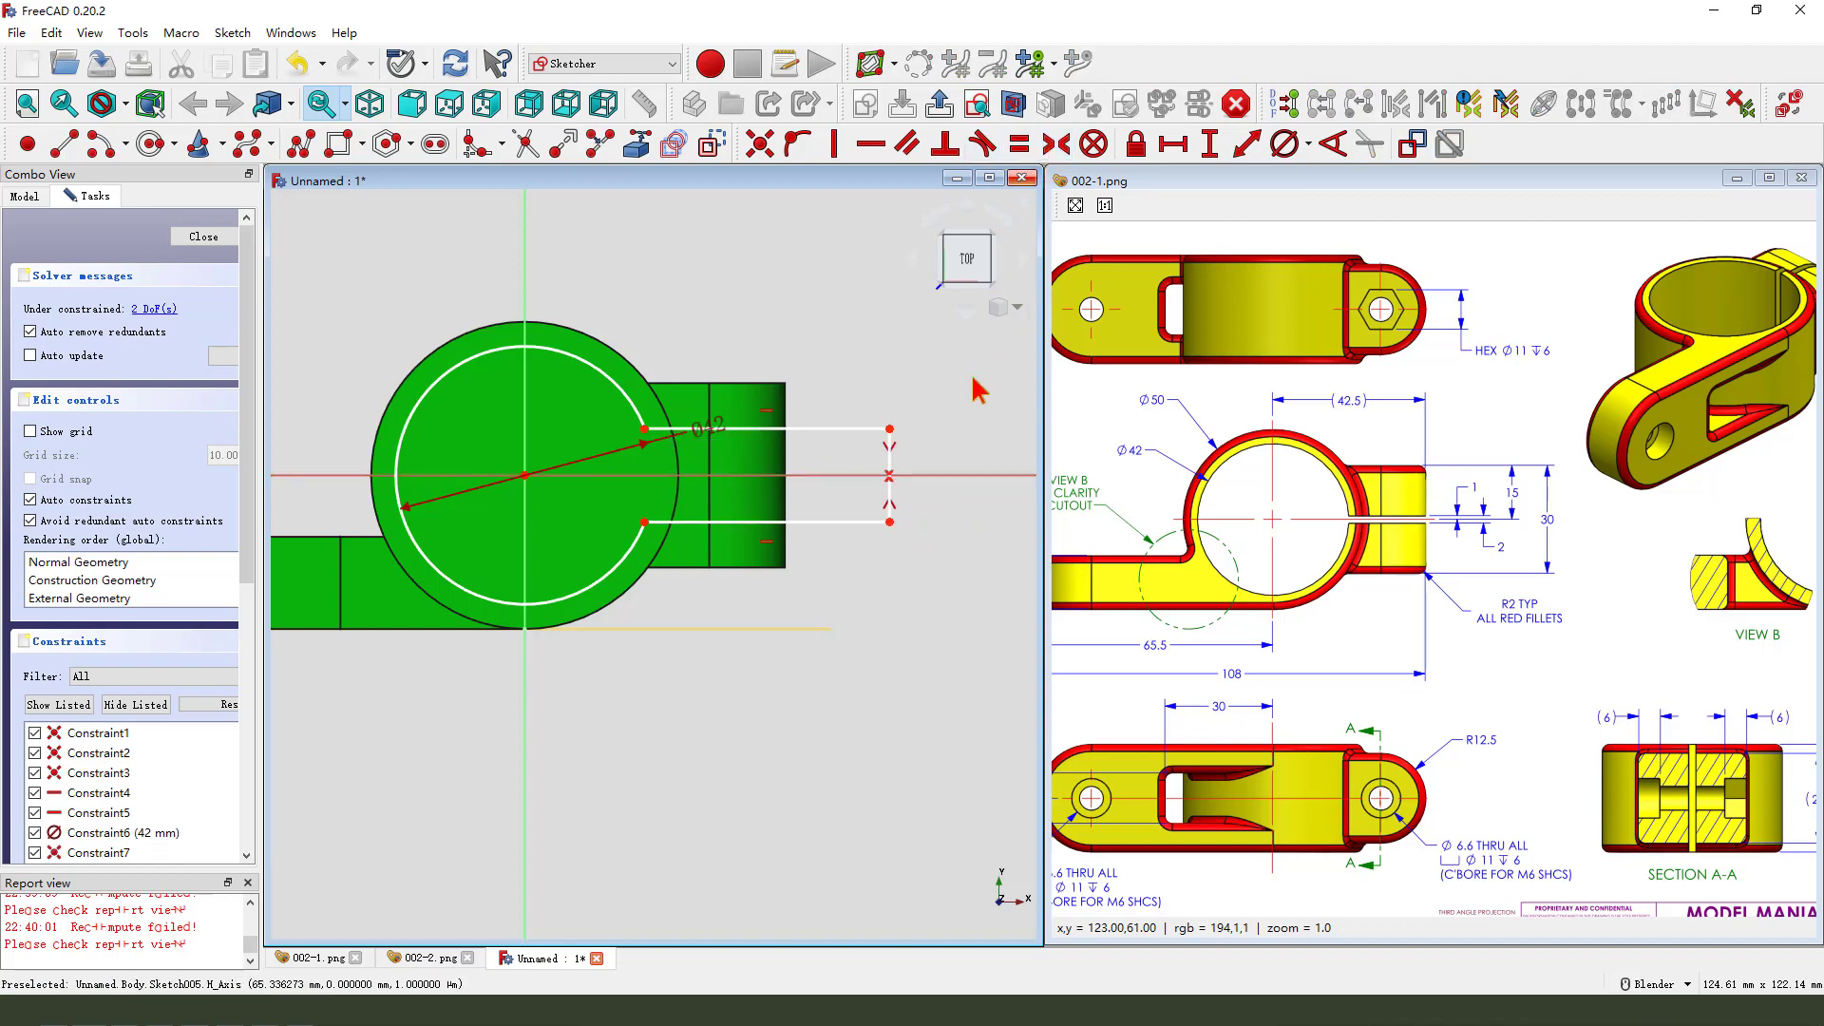
# Constrain the slit's outer edge to a vertical height of 2 mm and move its dimension clear of the outline
pyautogui.click(893, 466)
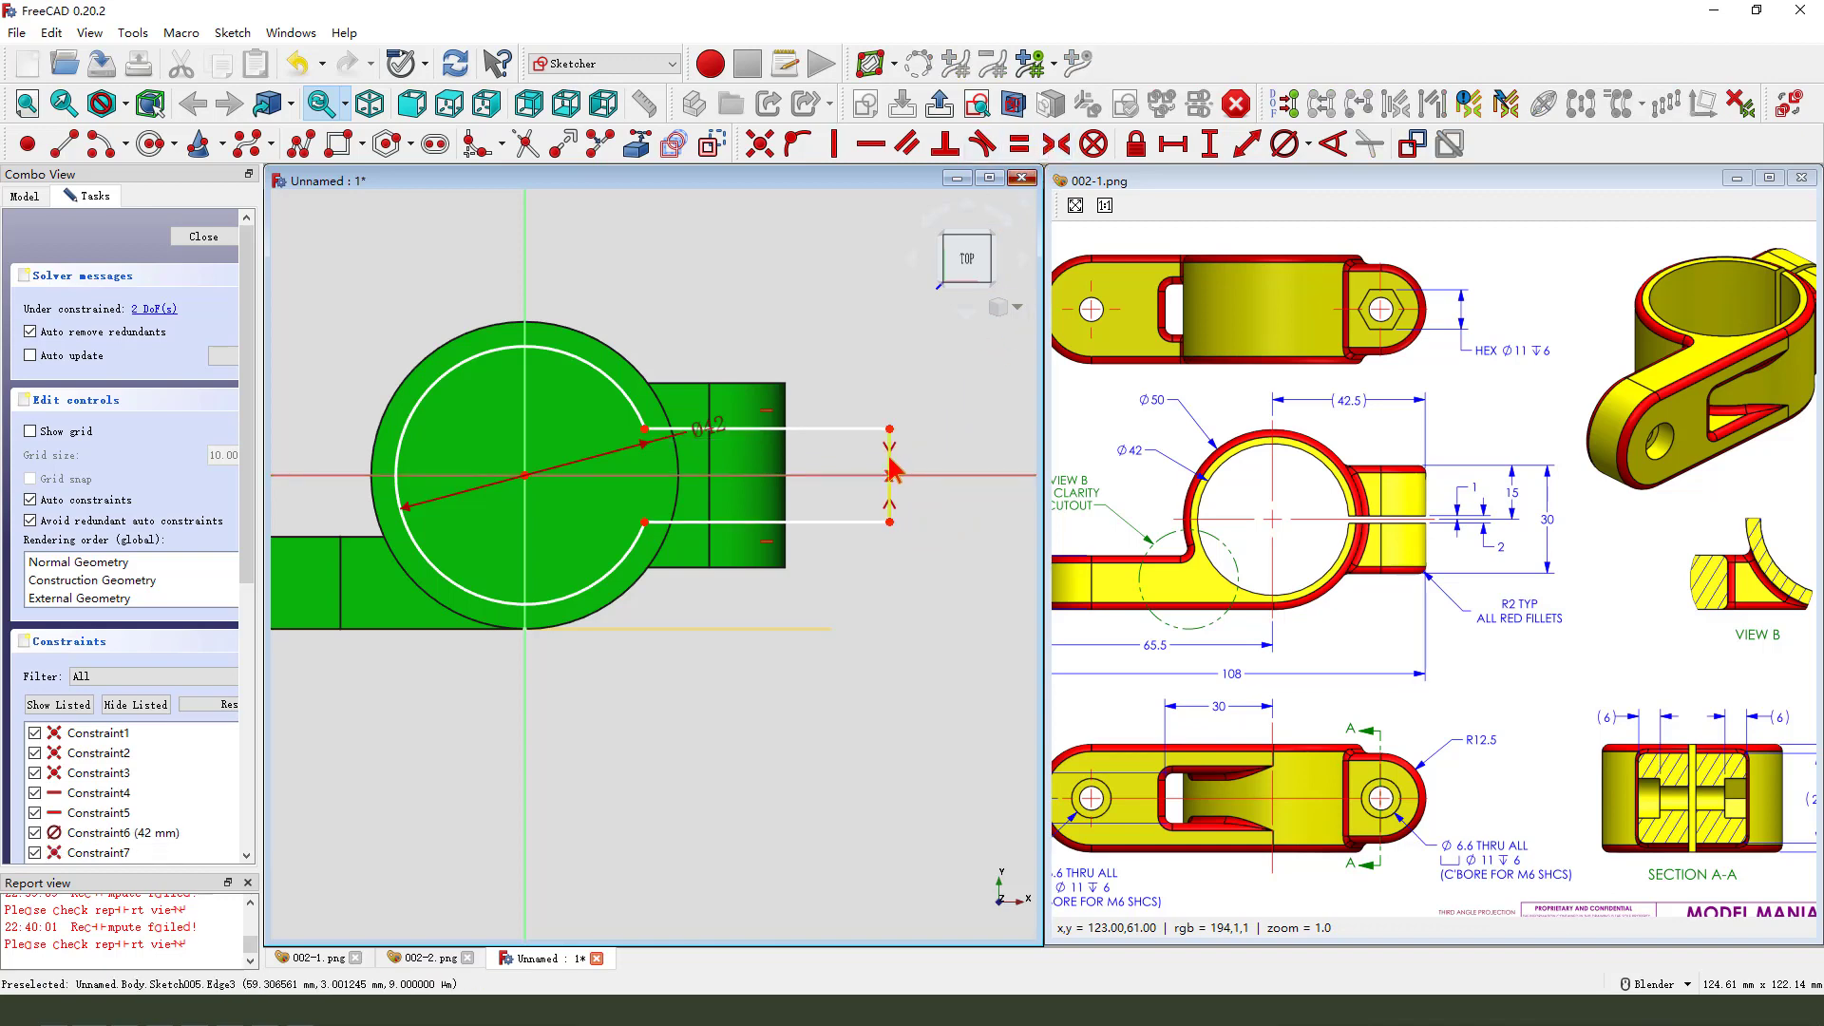
pyautogui.click(1208, 146)
pyautogui.write('2')
pyautogui.press('Return')
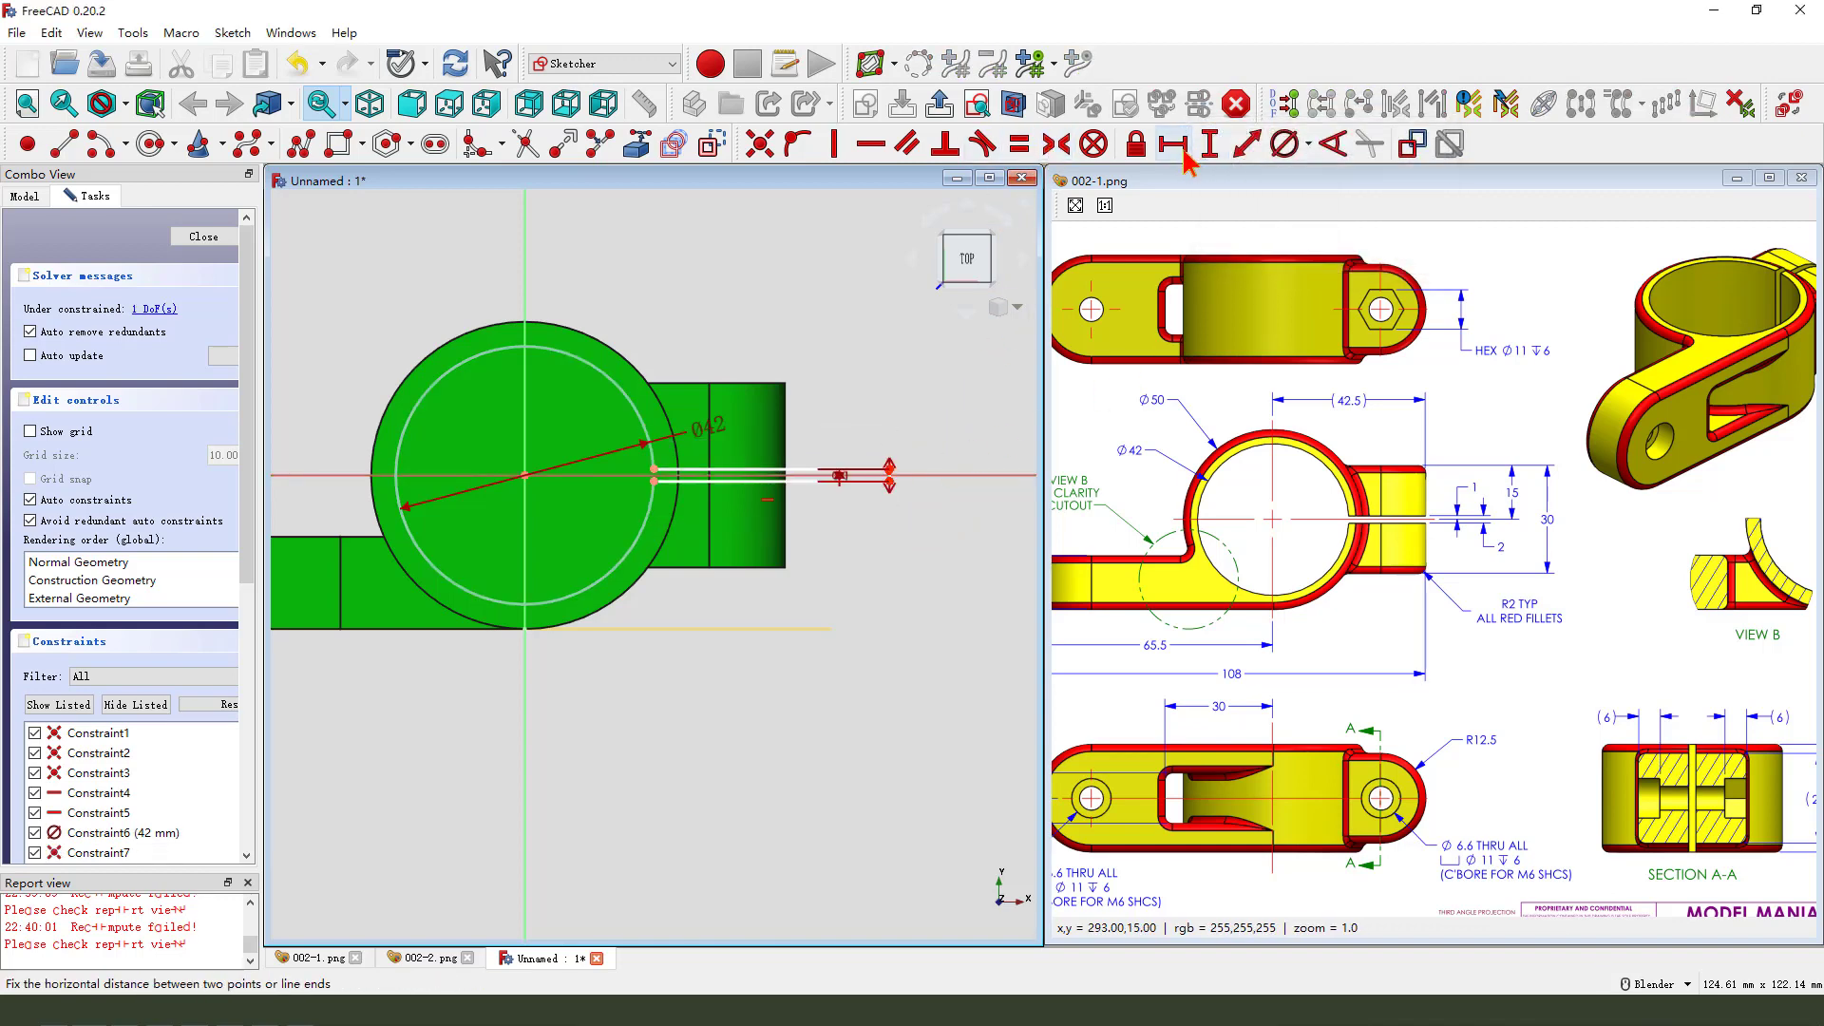
pyautogui.moveTo(840, 475); pyautogui.dragTo(935, 413)
# Constrain the slit end's horizontal distance from the origin at its drawn 59.35 mm, tidy the dimension labels and close the sketch
pyautogui.click(889, 483)
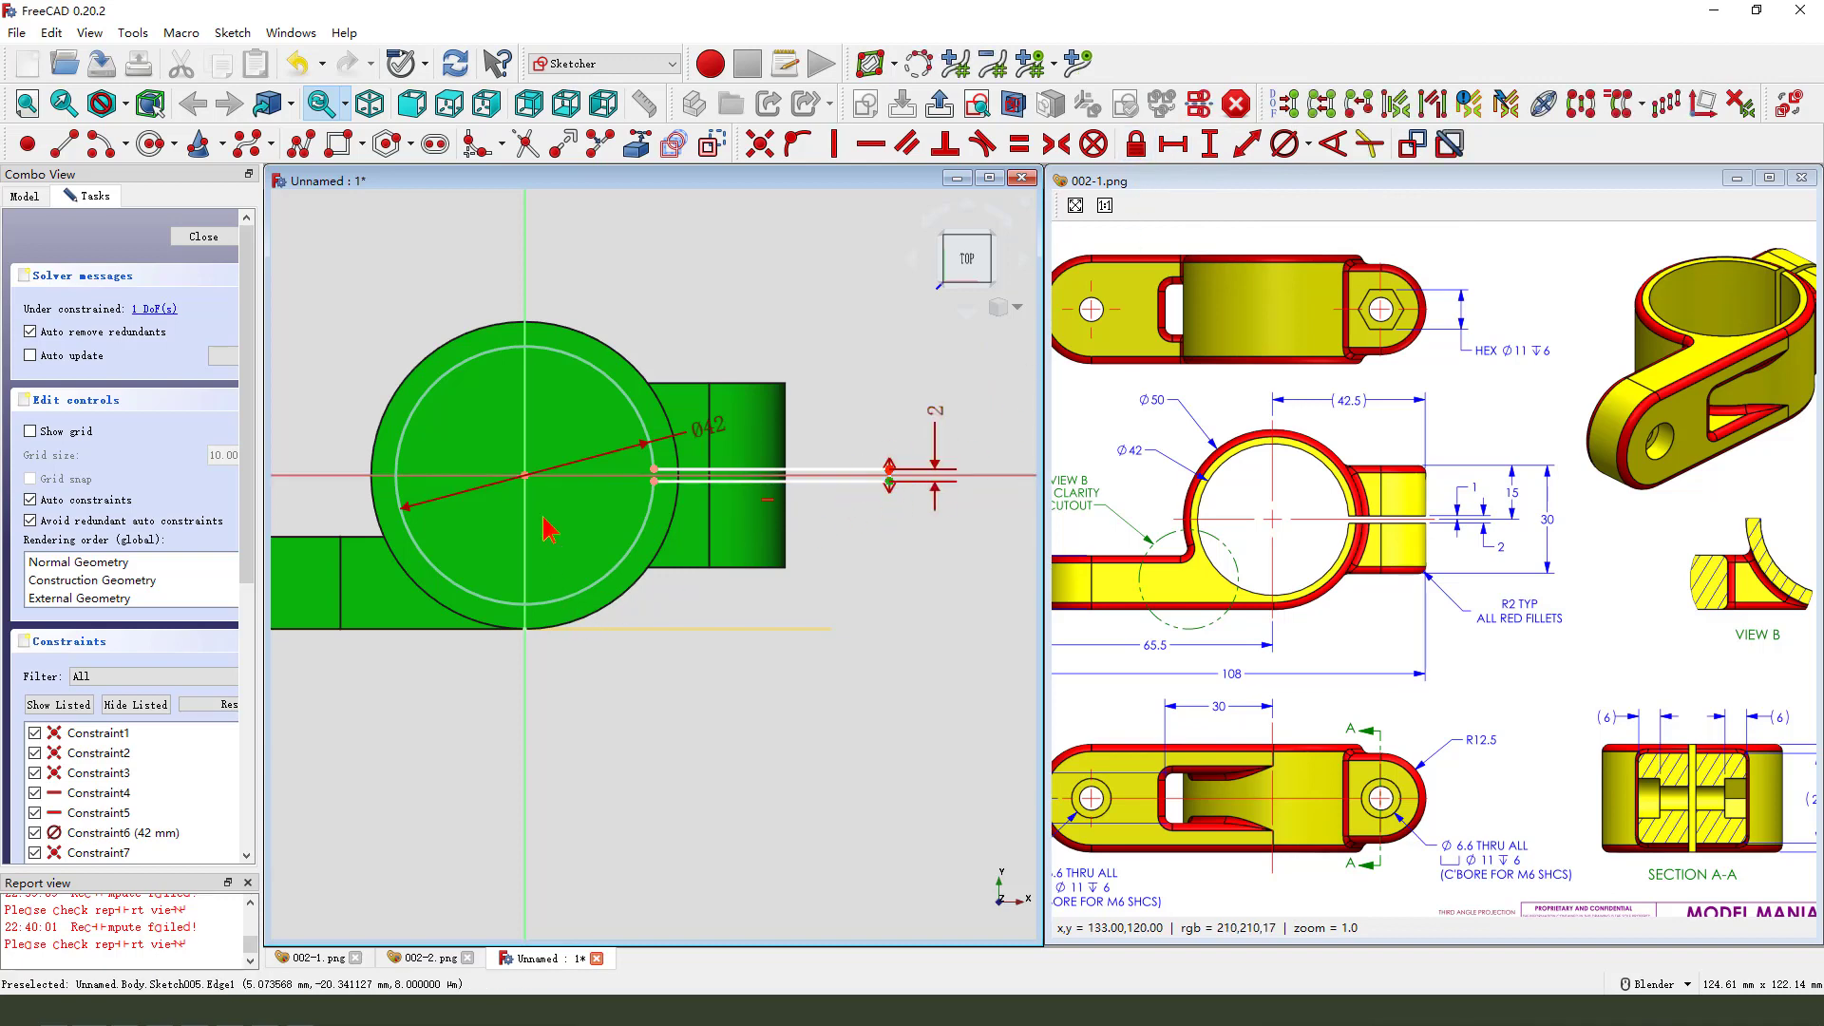
pyautogui.click(1173, 145)
pyautogui.click(1305, 251)
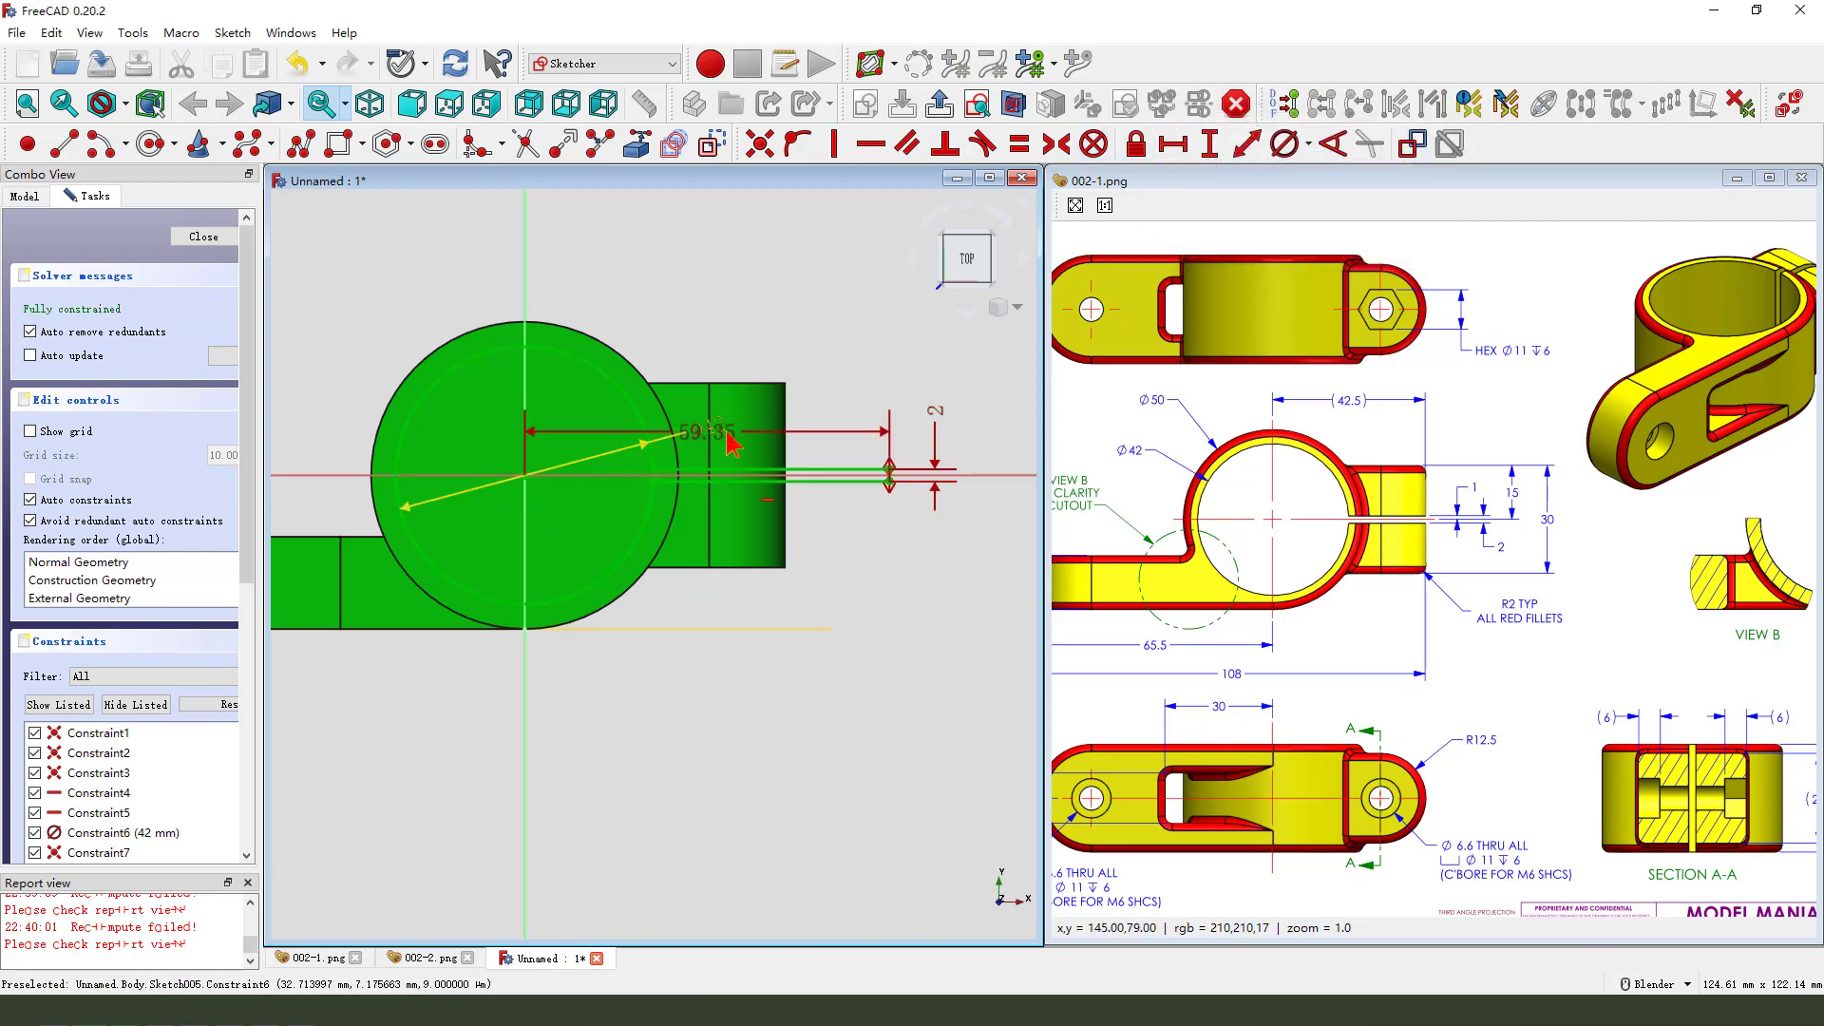
pyautogui.moveTo(722, 432); pyautogui.dragTo(745, 258)
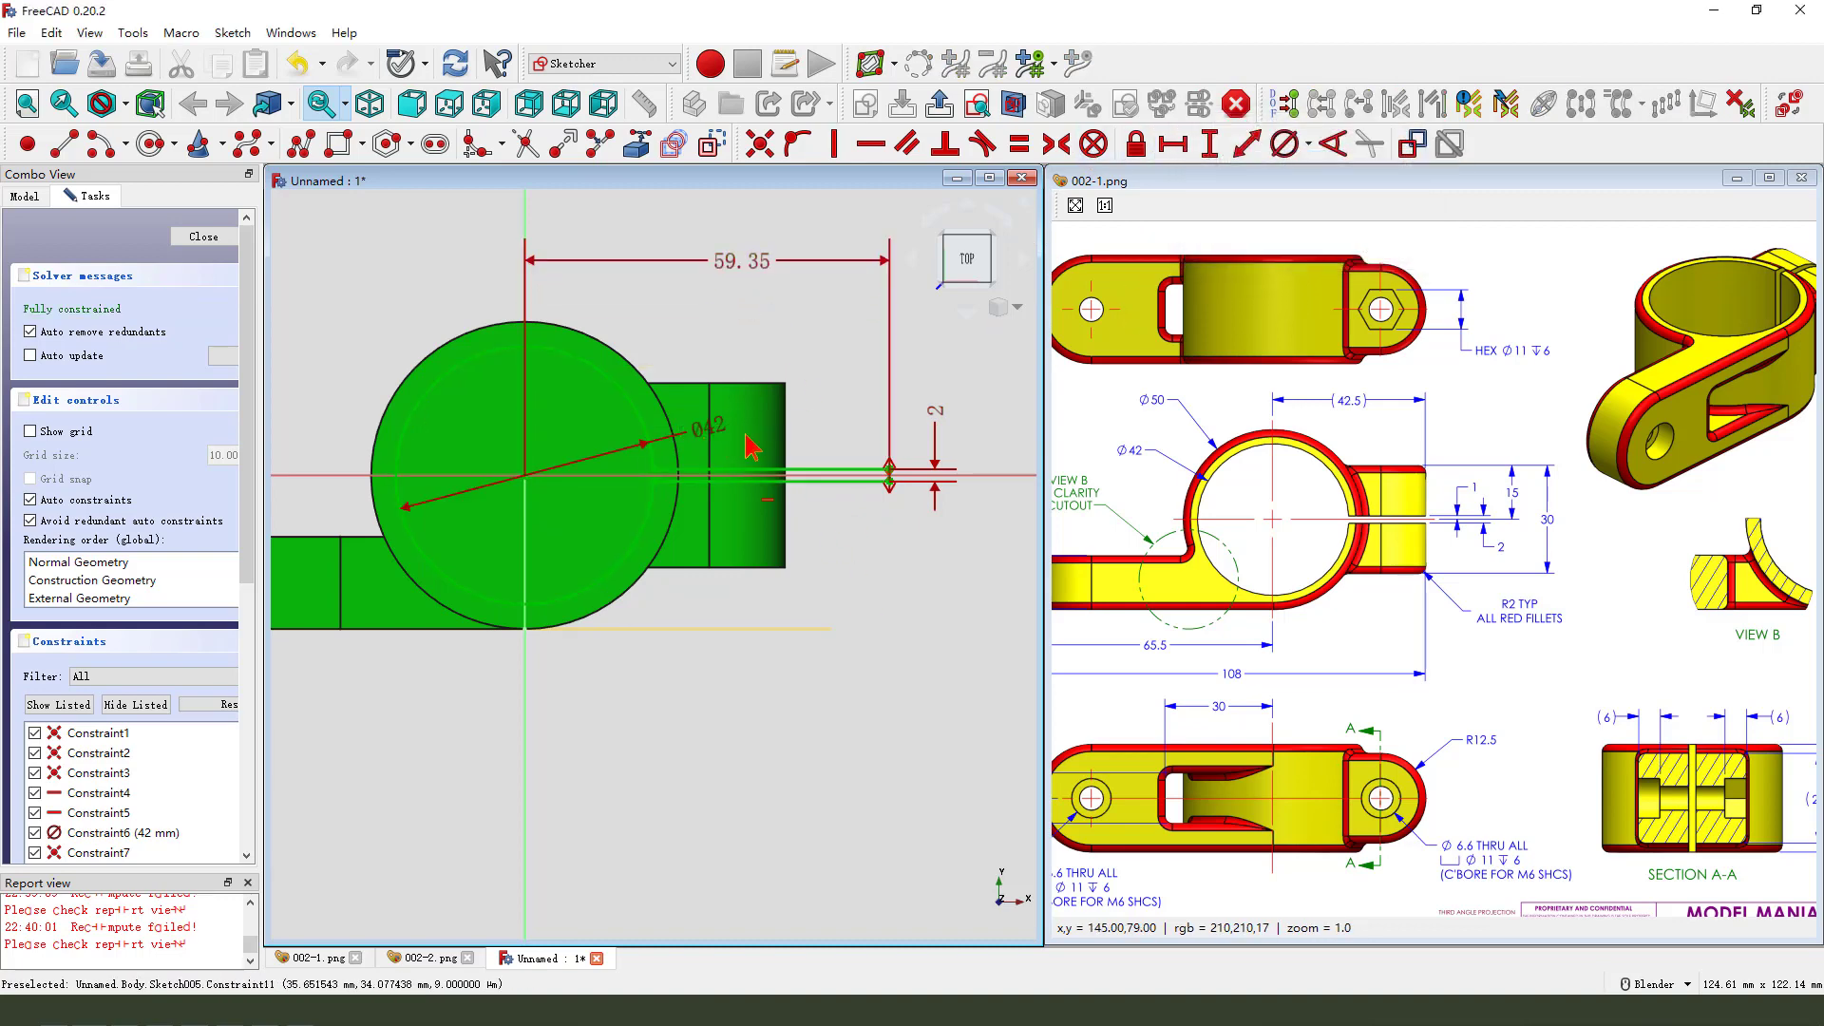
pyautogui.moveTo(717, 437); pyautogui.dragTo(684, 321)
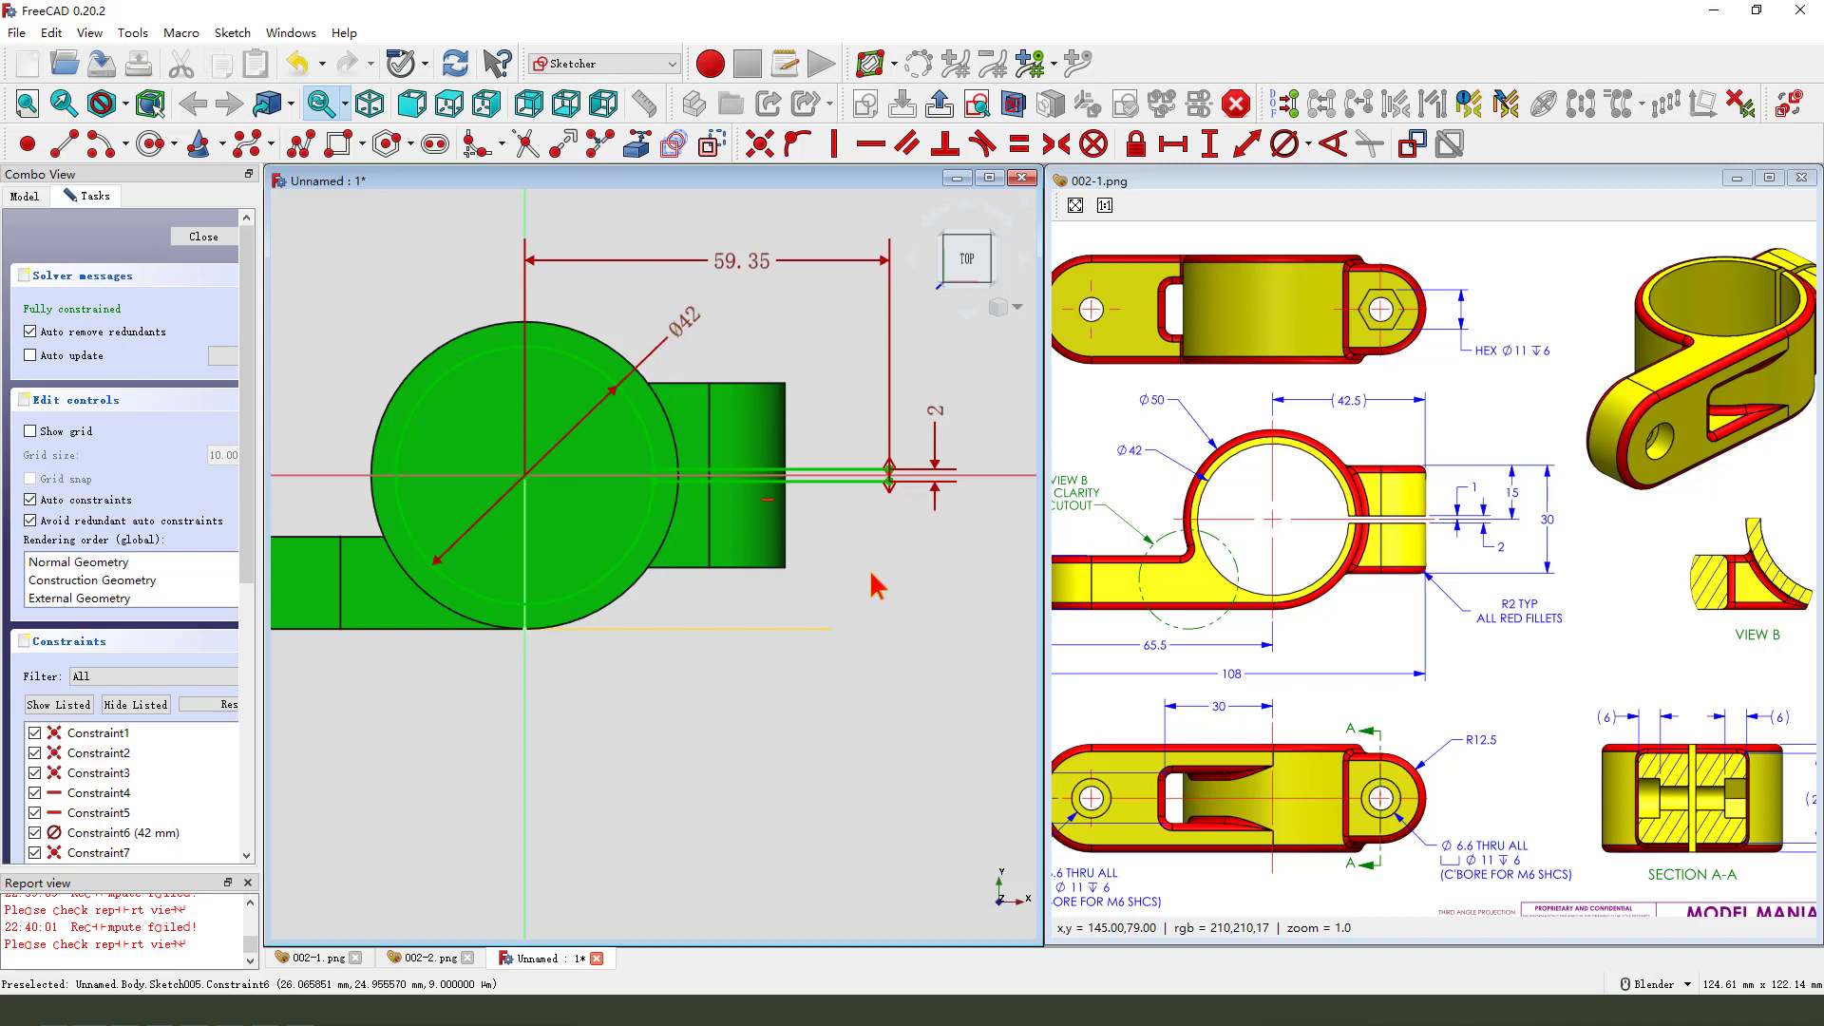
pyautogui.click(939, 104)
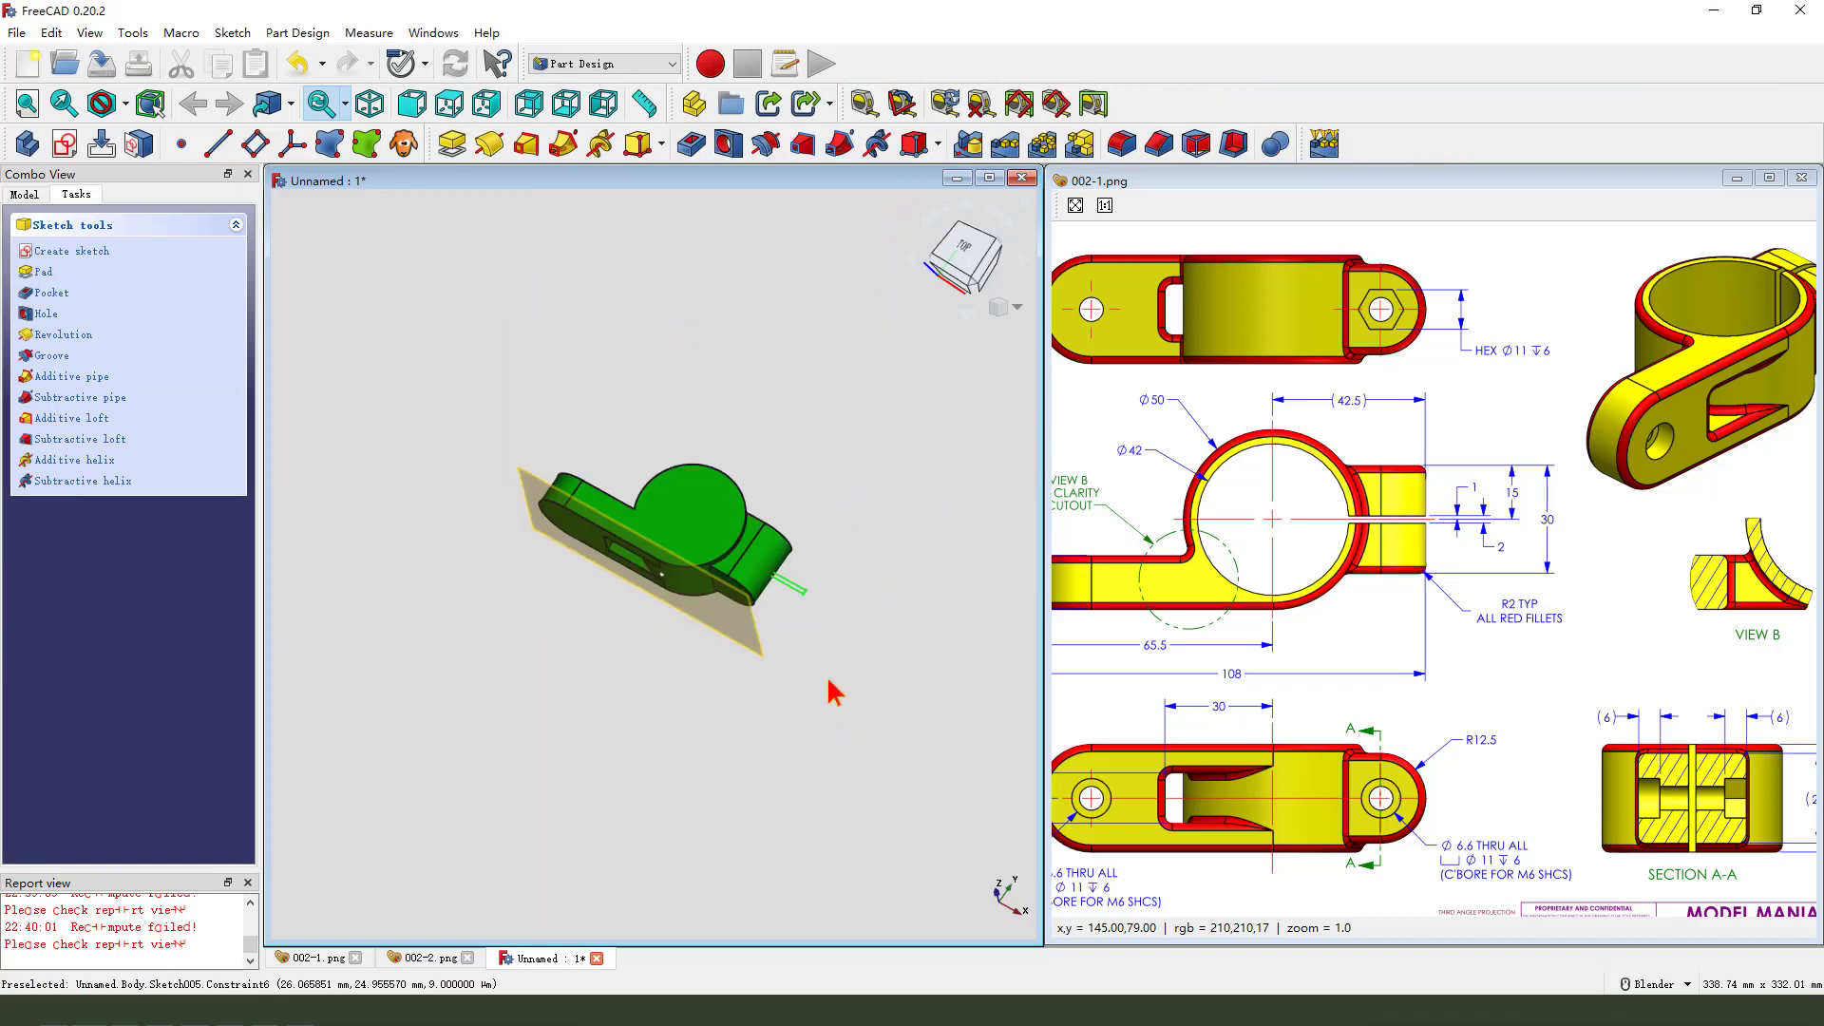
# Pocket the bore-and-slit sketch with type Through all, symmetric to the sketch plane
pyautogui.moveTo(828, 680); pyautogui.dragTo(824, 622, button='middle')
pyautogui.click(696, 149)
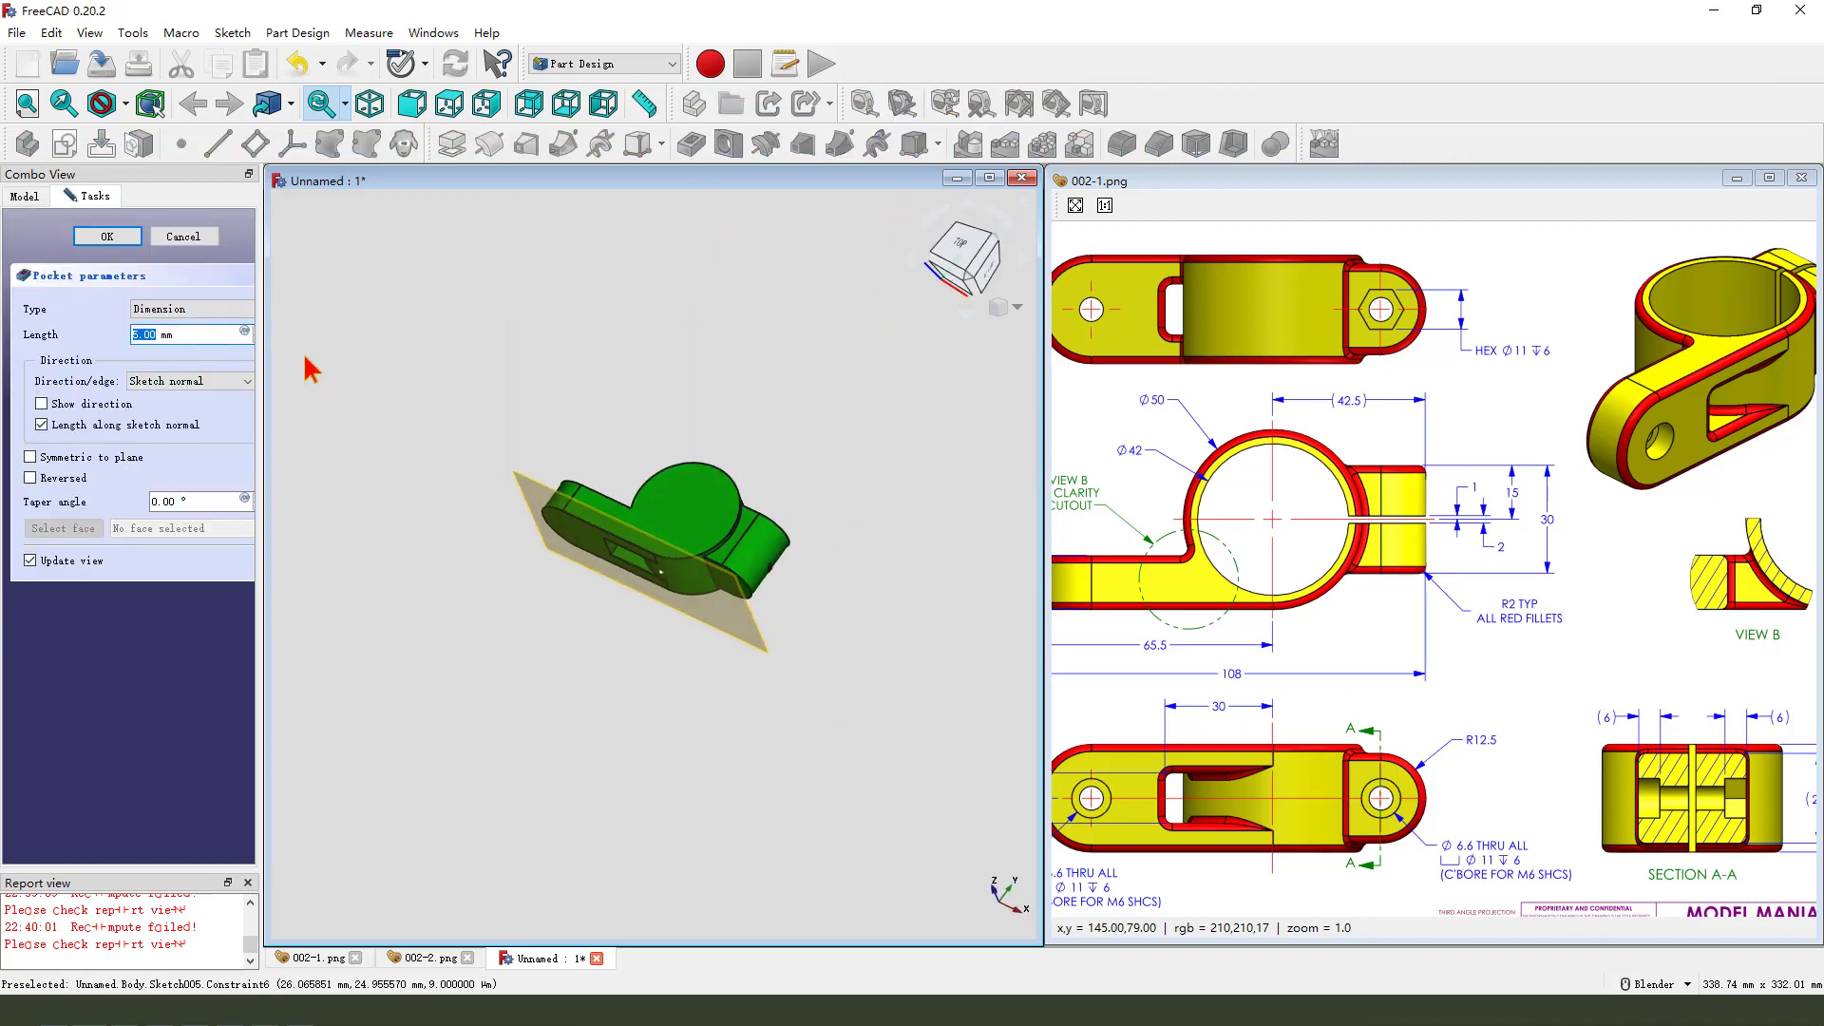
pyautogui.click(190, 308)
pyautogui.click(156, 322)
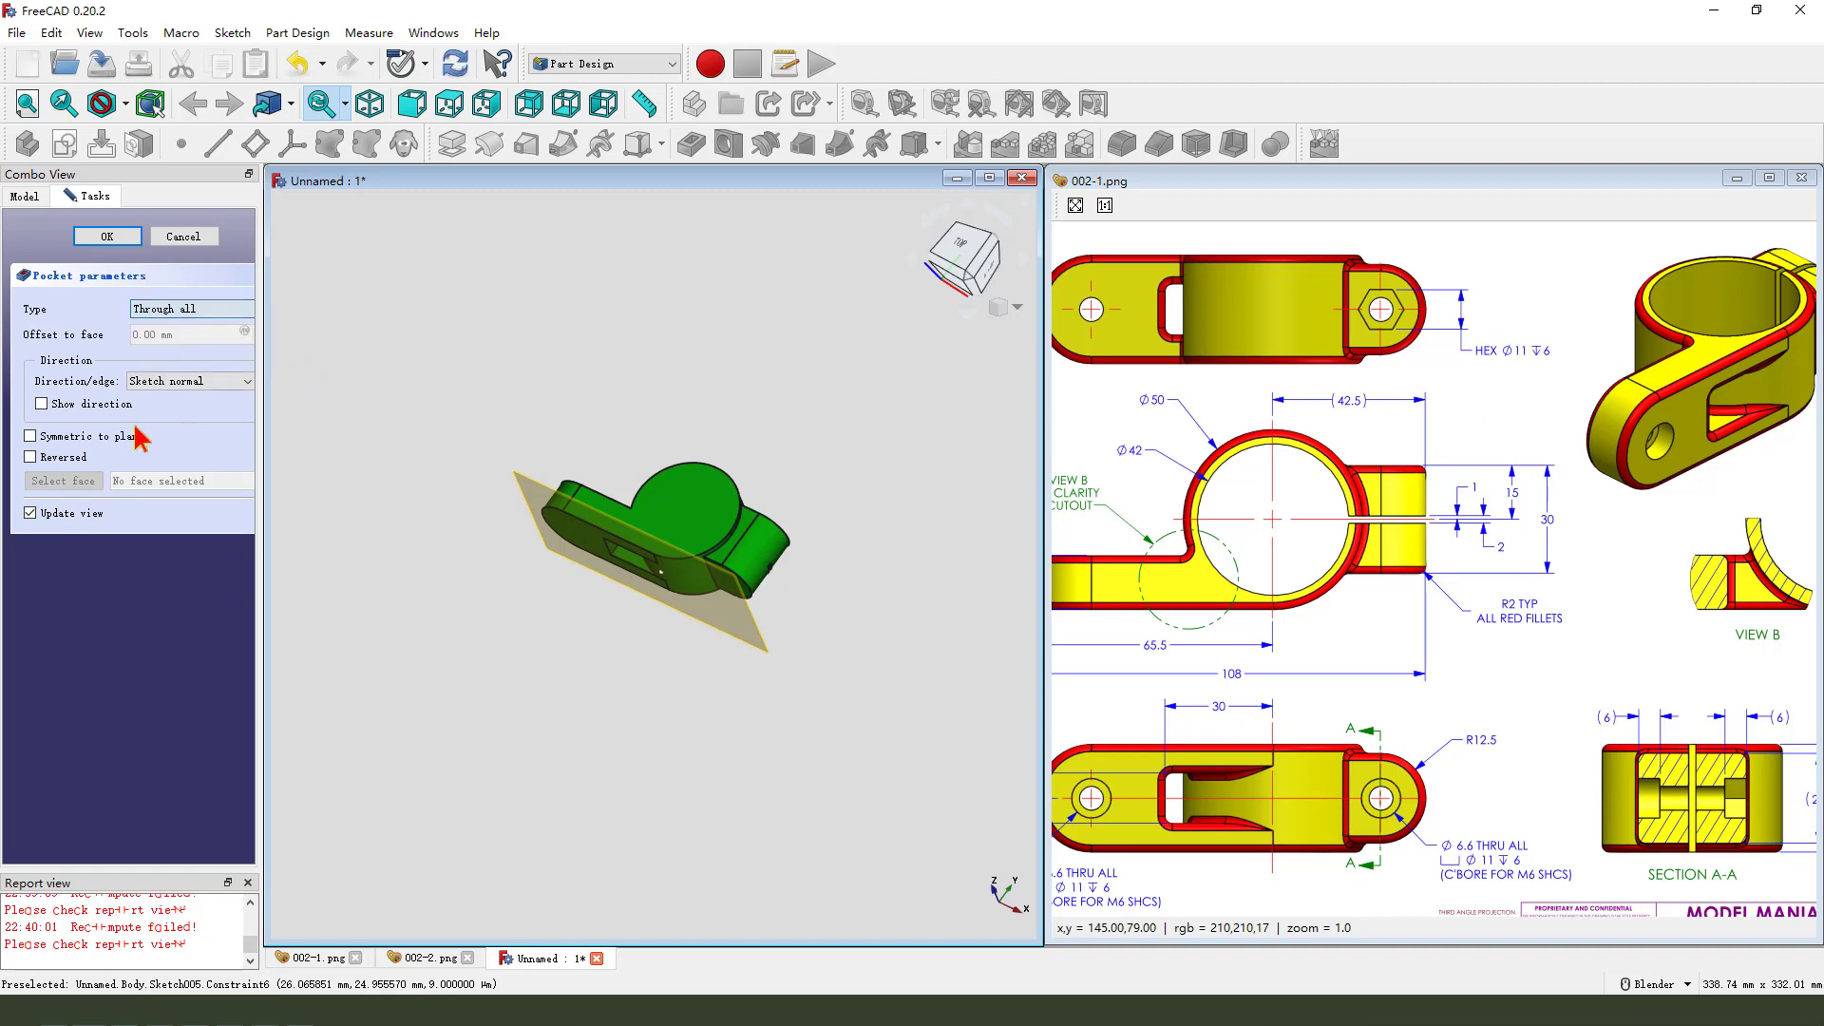
pyautogui.click(30, 437)
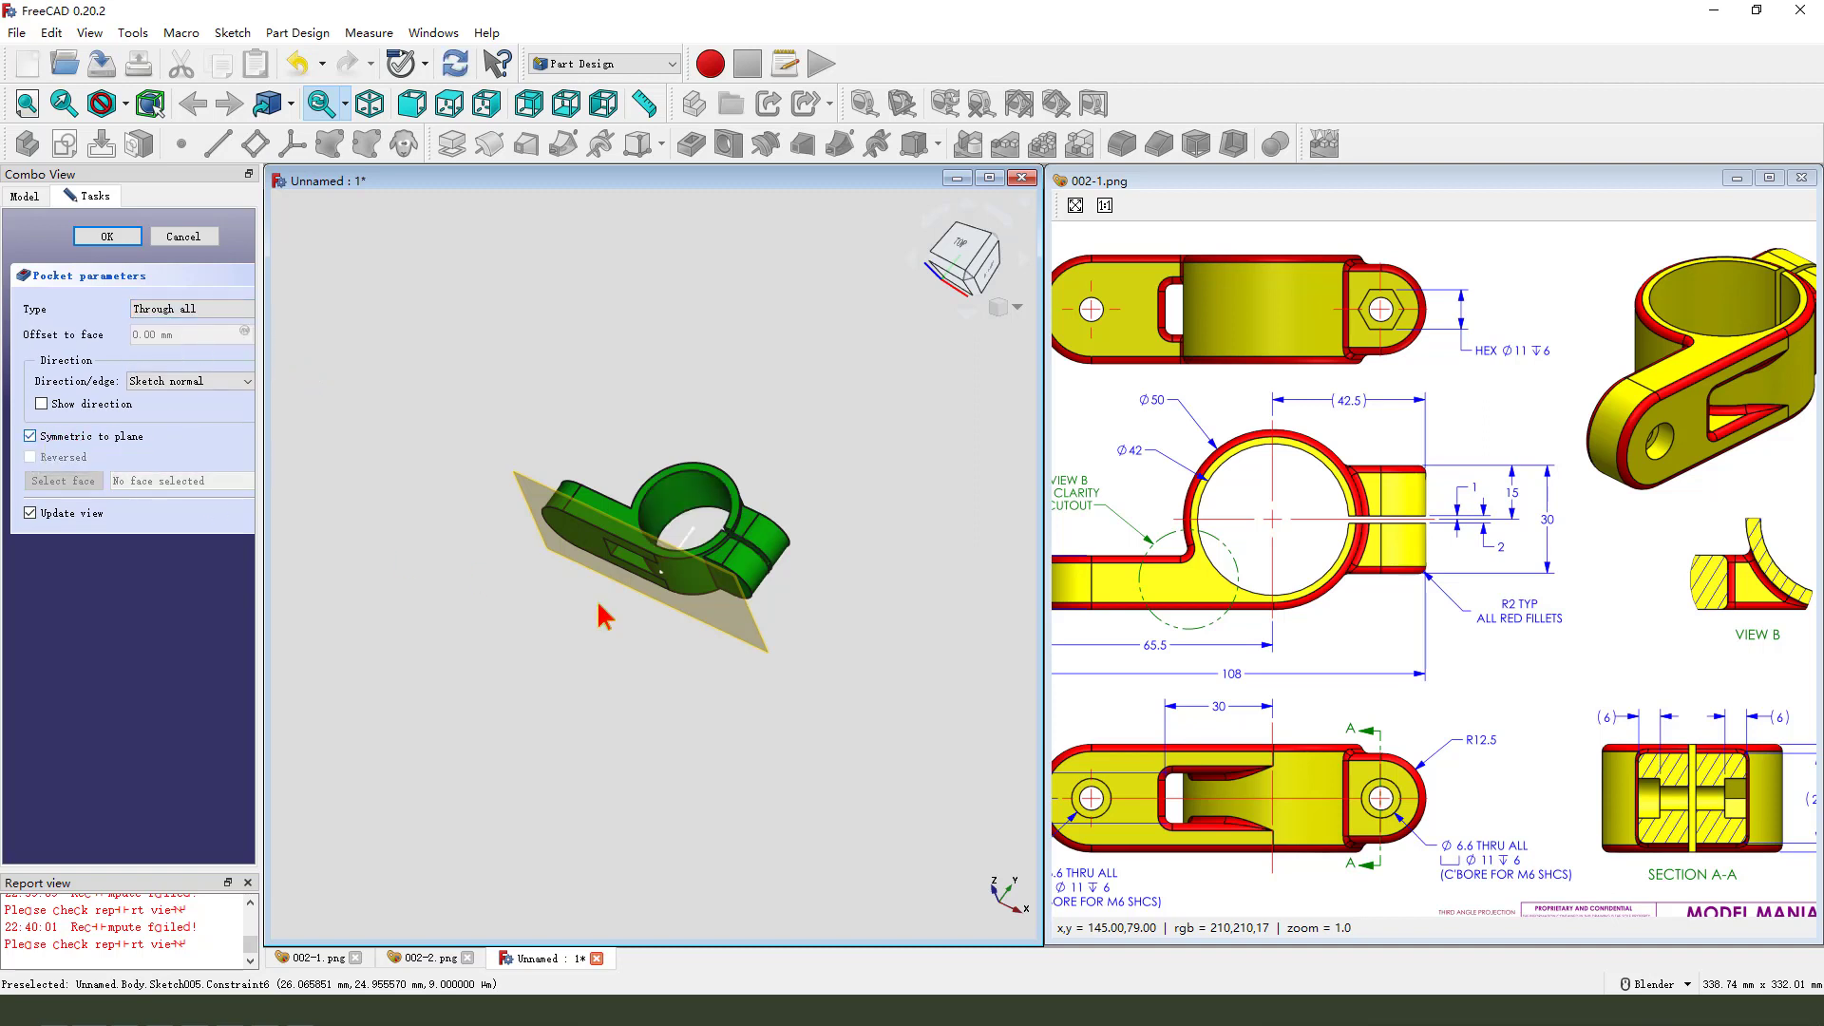
pyautogui.scroll(1, 618, 612)
pyautogui.moveTo(655, 615); pyautogui.dragTo(696, 618, button='middle')
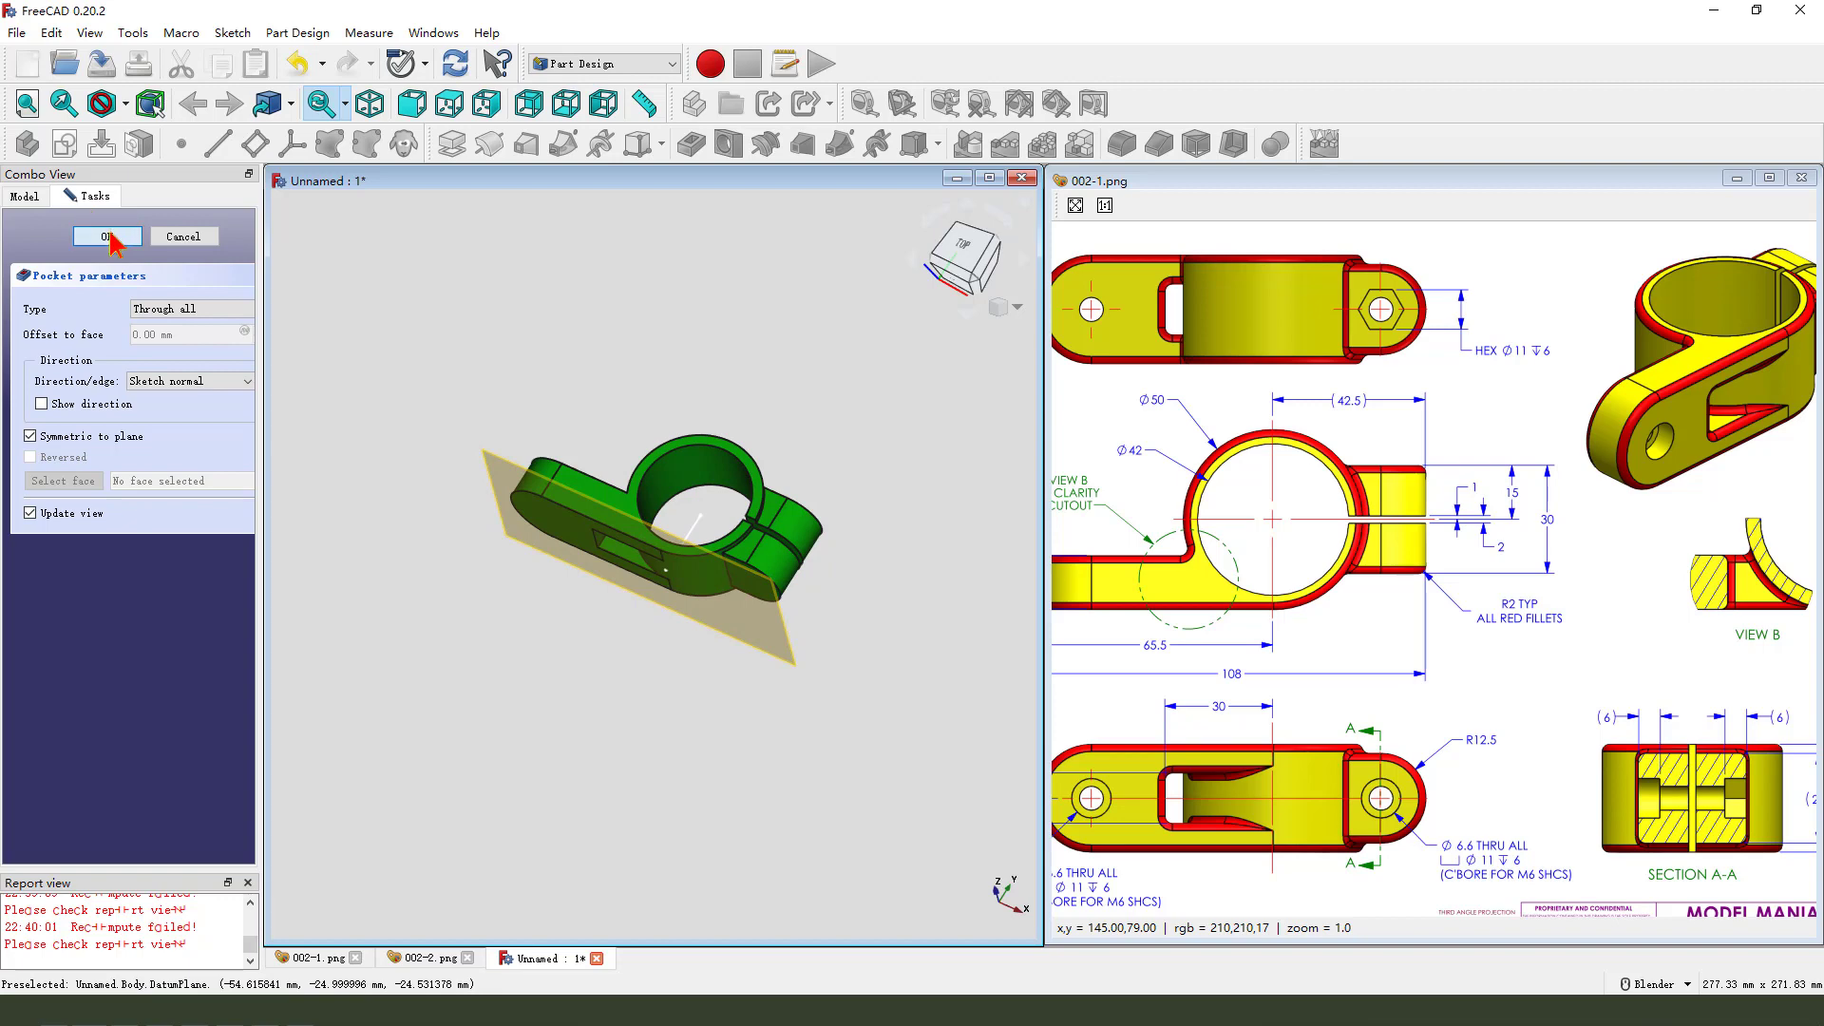
pyautogui.click(107, 237)
# Inspect the bore and slit on the model, and view the full reference drawing for the remaining features
pyautogui.scroll(2, 834, 602)
pyautogui.moveTo(834, 603)
pyautogui.mouseDown(button='middle')
pyautogui.moveTo(881, 548)
pyautogui.moveTo(859, 590)
pyautogui.moveTo(881, 654)
pyautogui.mouseUp(button='middle')
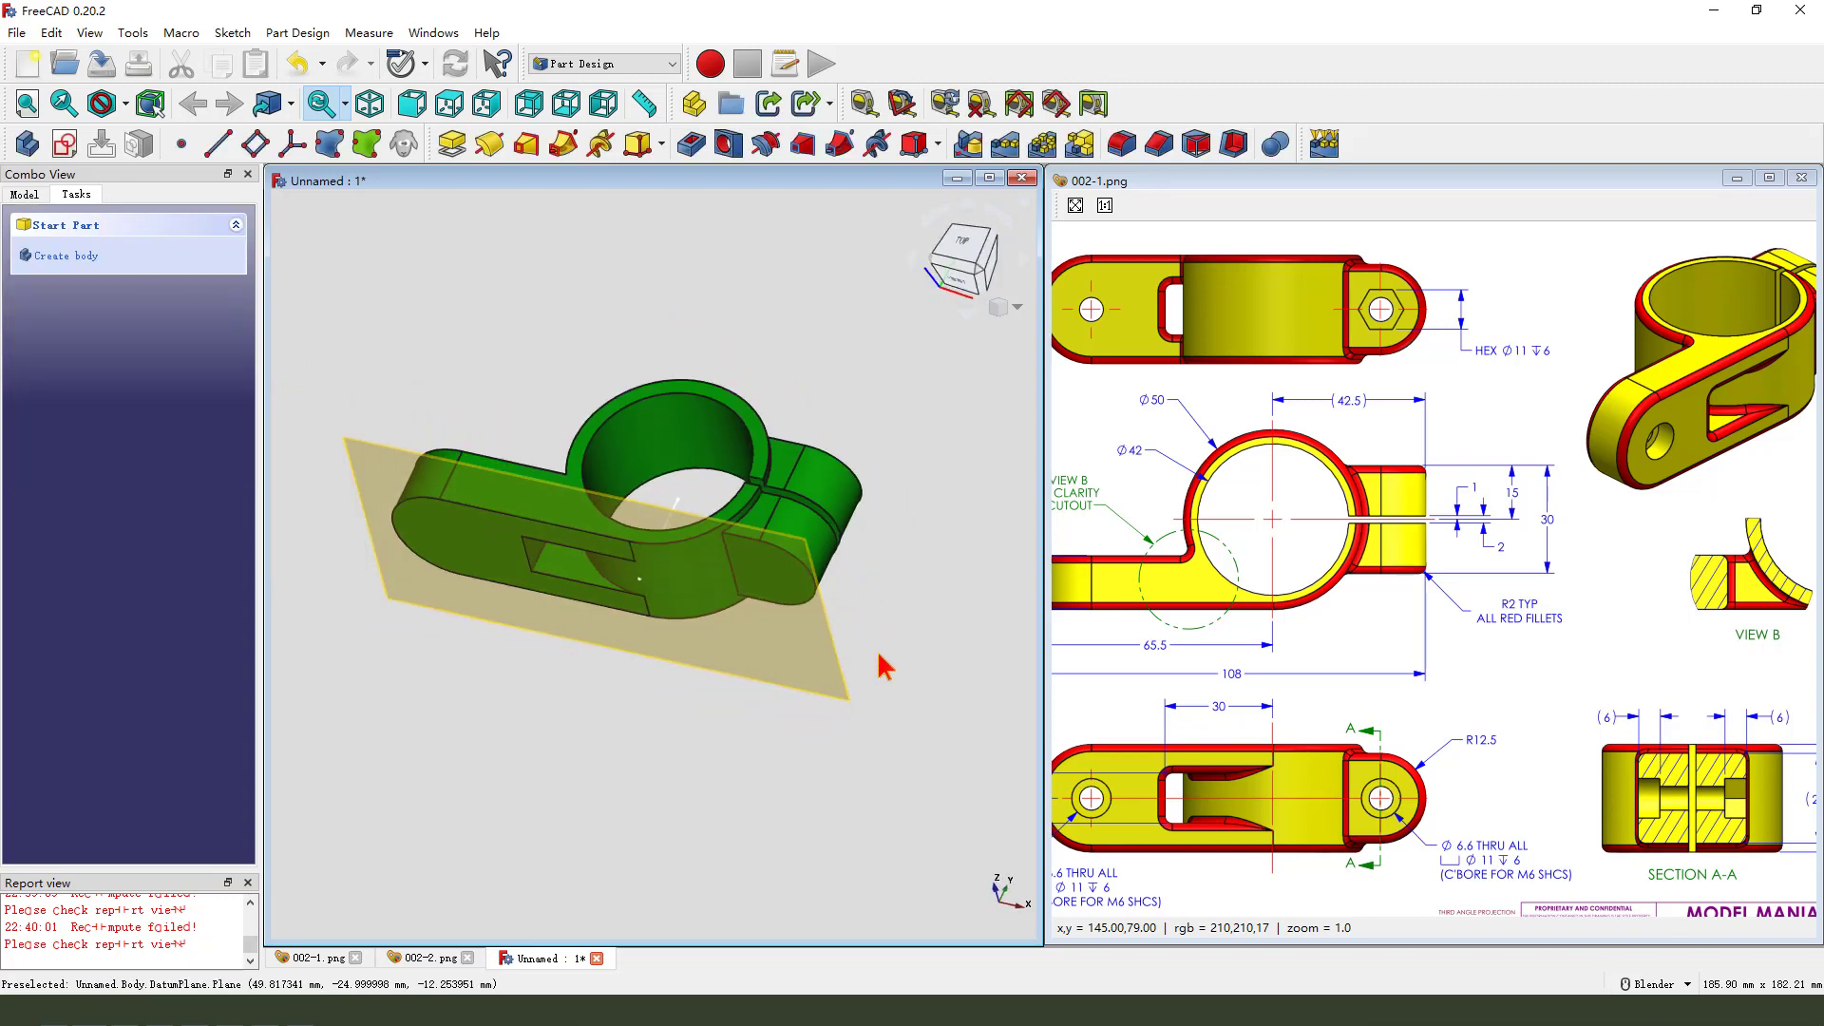
pyautogui.scroll(-1, 1369, 595)
pyautogui.moveTo(1446, 712); pyautogui.dragTo(1407, 684)
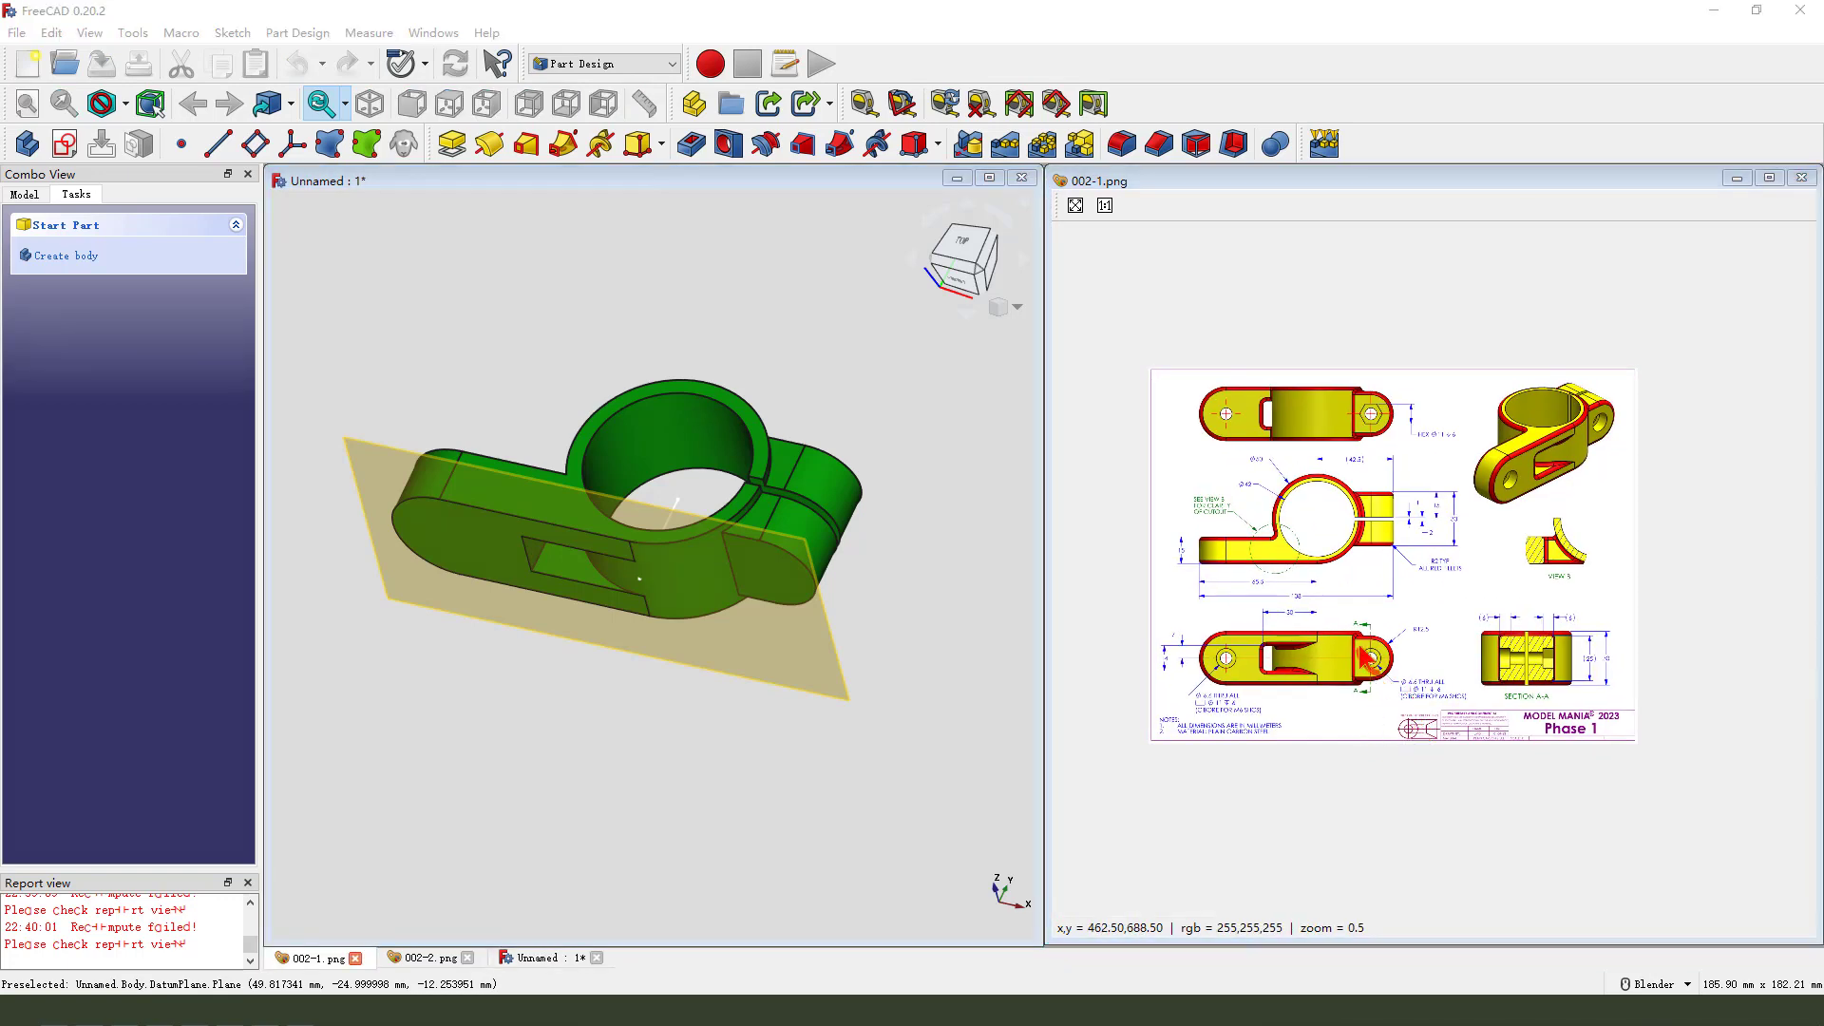
# Examine the reference drawing's counterbored hole callout and radius on the clamp's small lug
pyautogui.click(1376, 630)
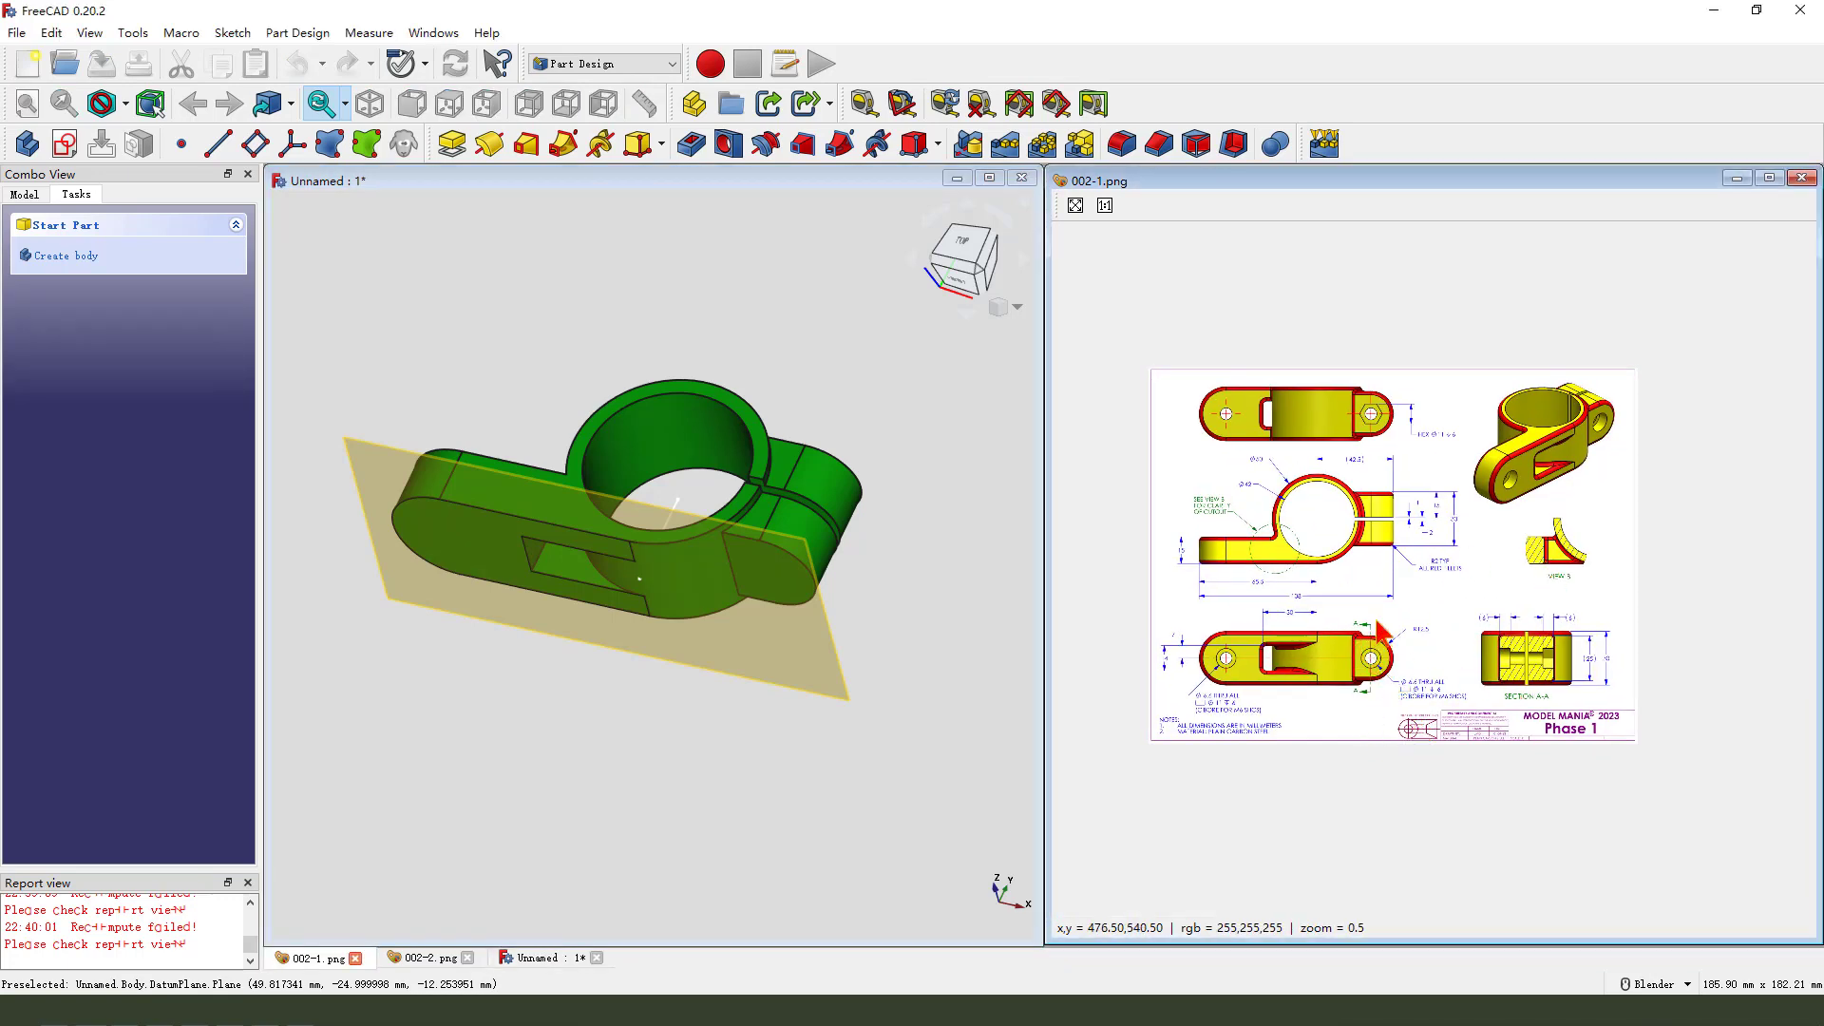
pyautogui.scroll(3, 1376, 626)
pyautogui.scroll(-2, 1279, 651)
pyautogui.moveTo(1278, 652); pyautogui.dragTo(1475, 562, button='middle')
pyautogui.moveTo(1489, 670); pyautogui.dragTo(1537, 672)
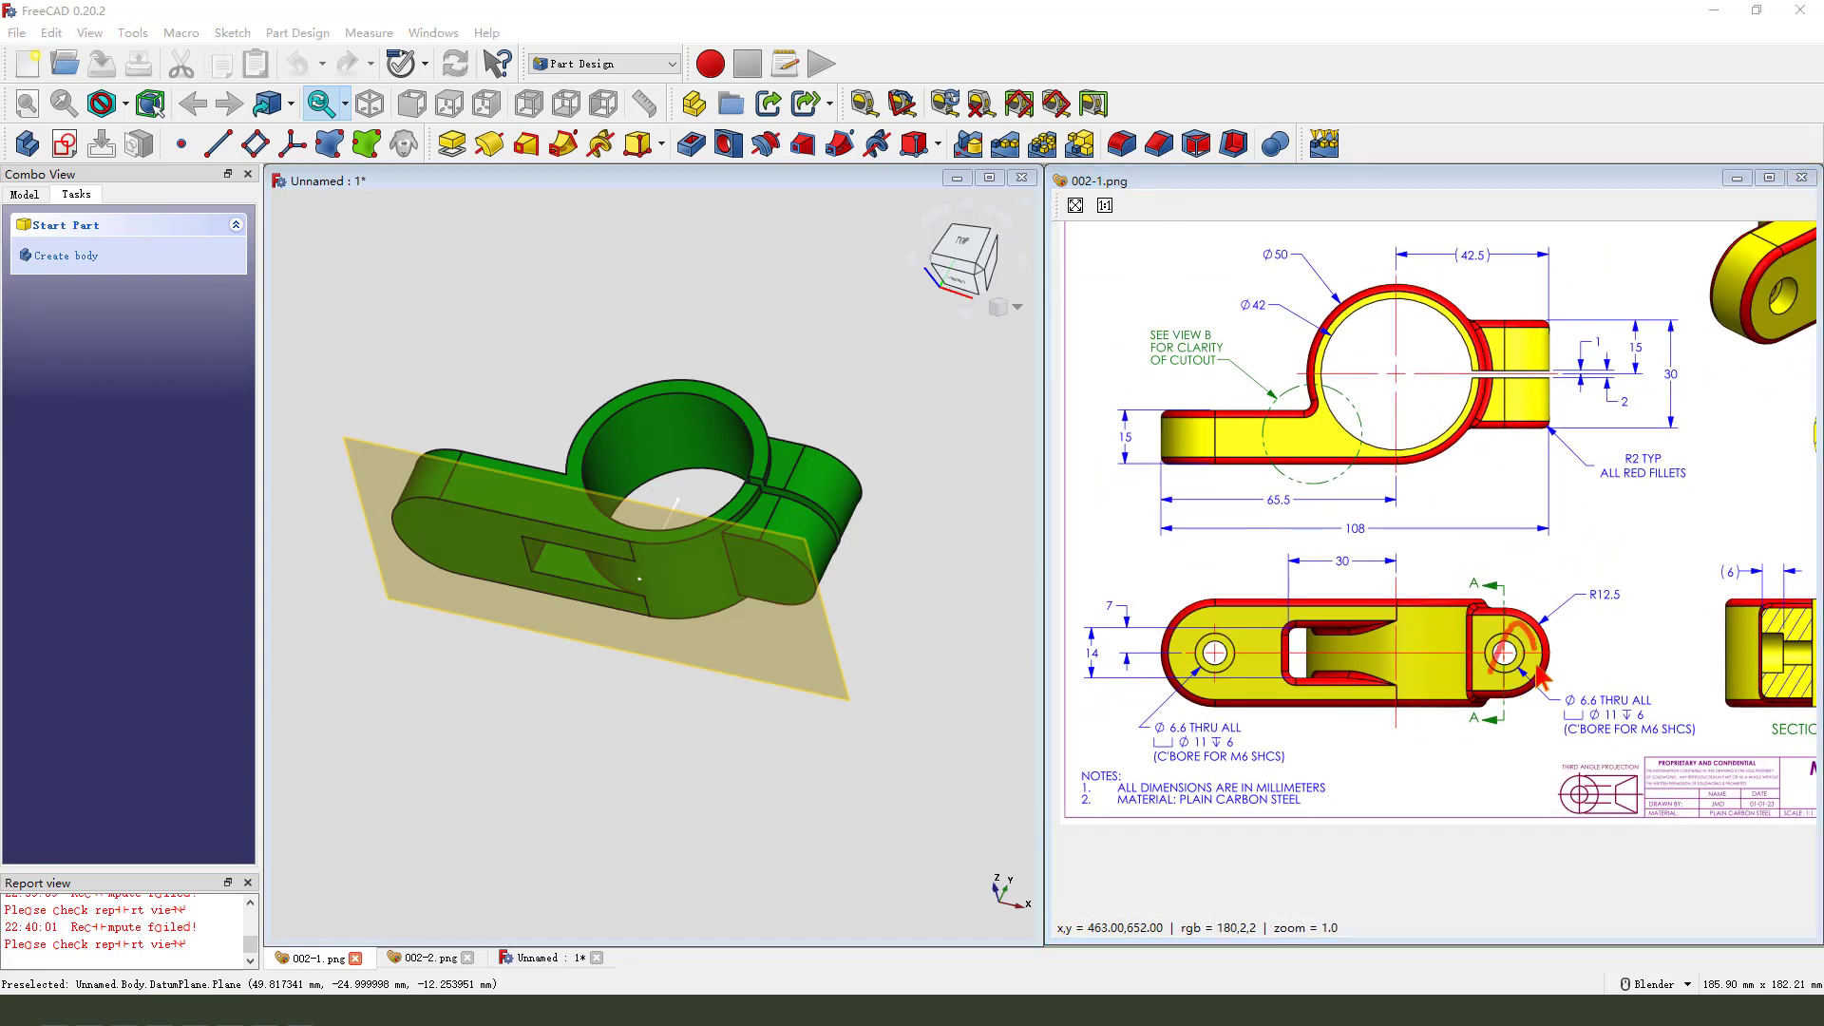
pyautogui.press('Escape')
pyautogui.moveTo(1632, 642); pyautogui.dragTo(1578, 662, button='middle')
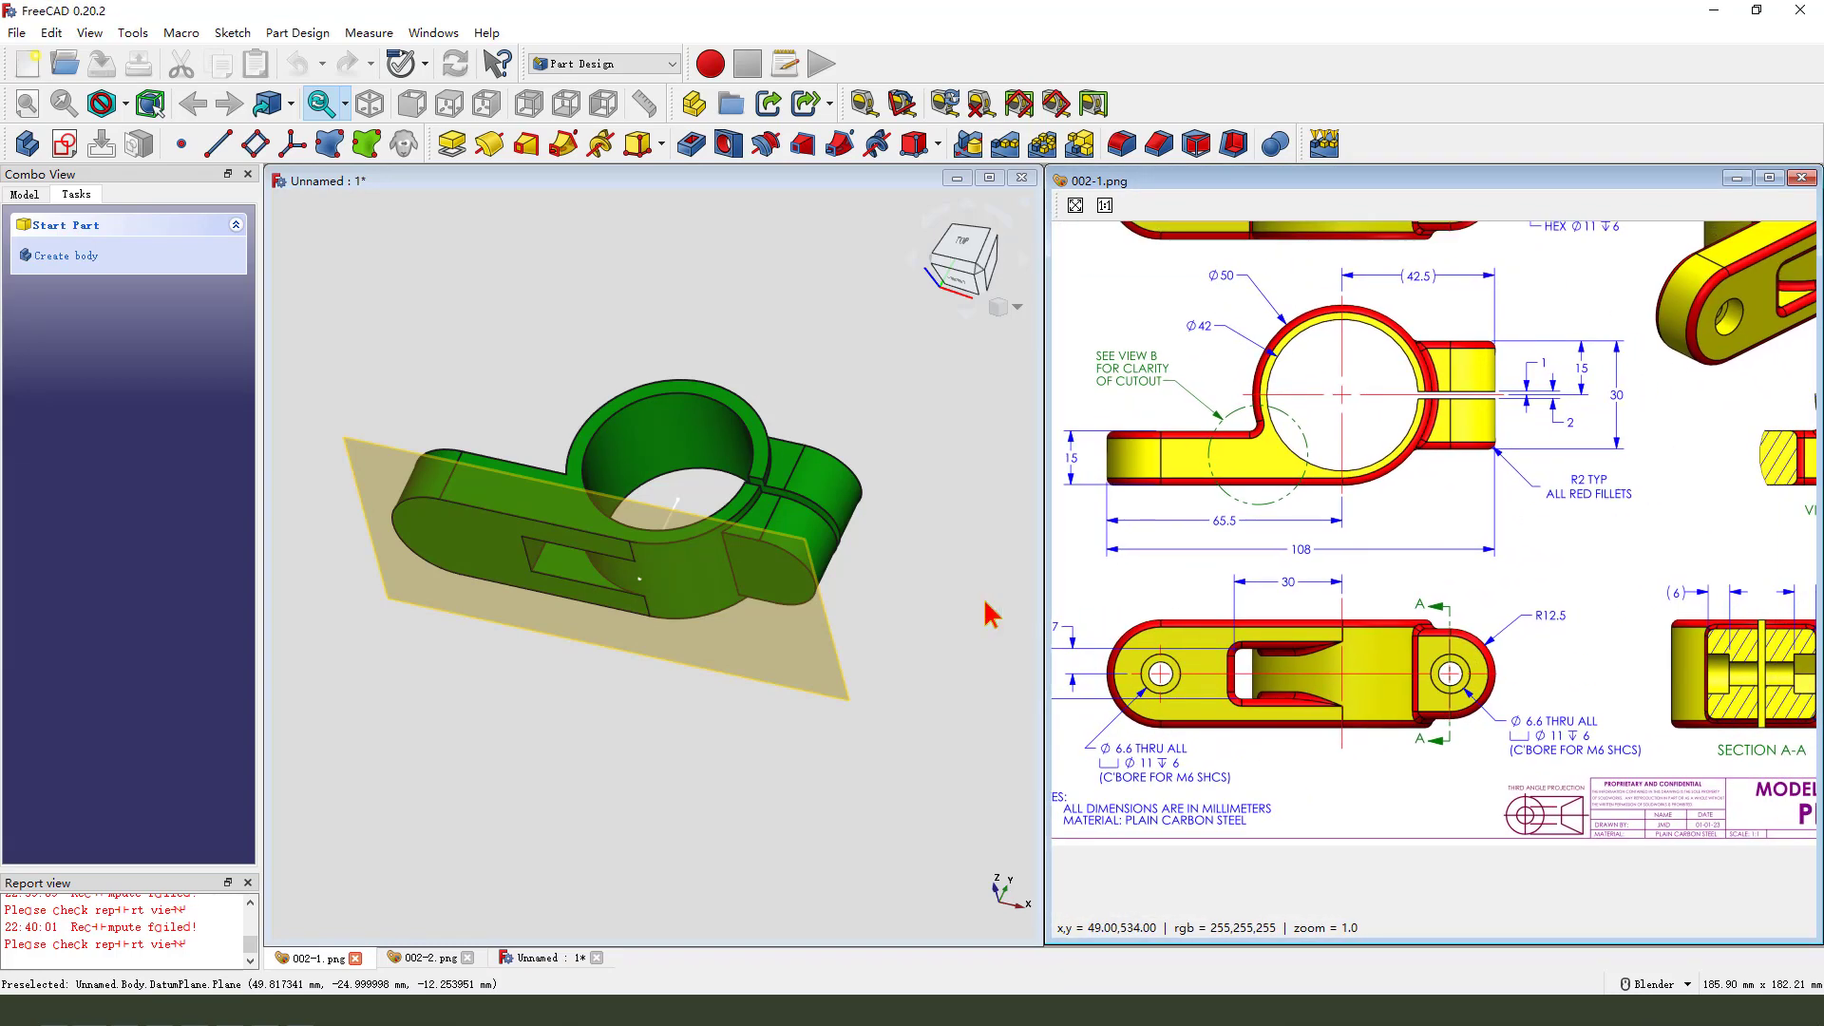
# Hide the datum plane and start a sketch on the small lug's flat front face
pyautogui.click(833, 662)
pyautogui.press('space')
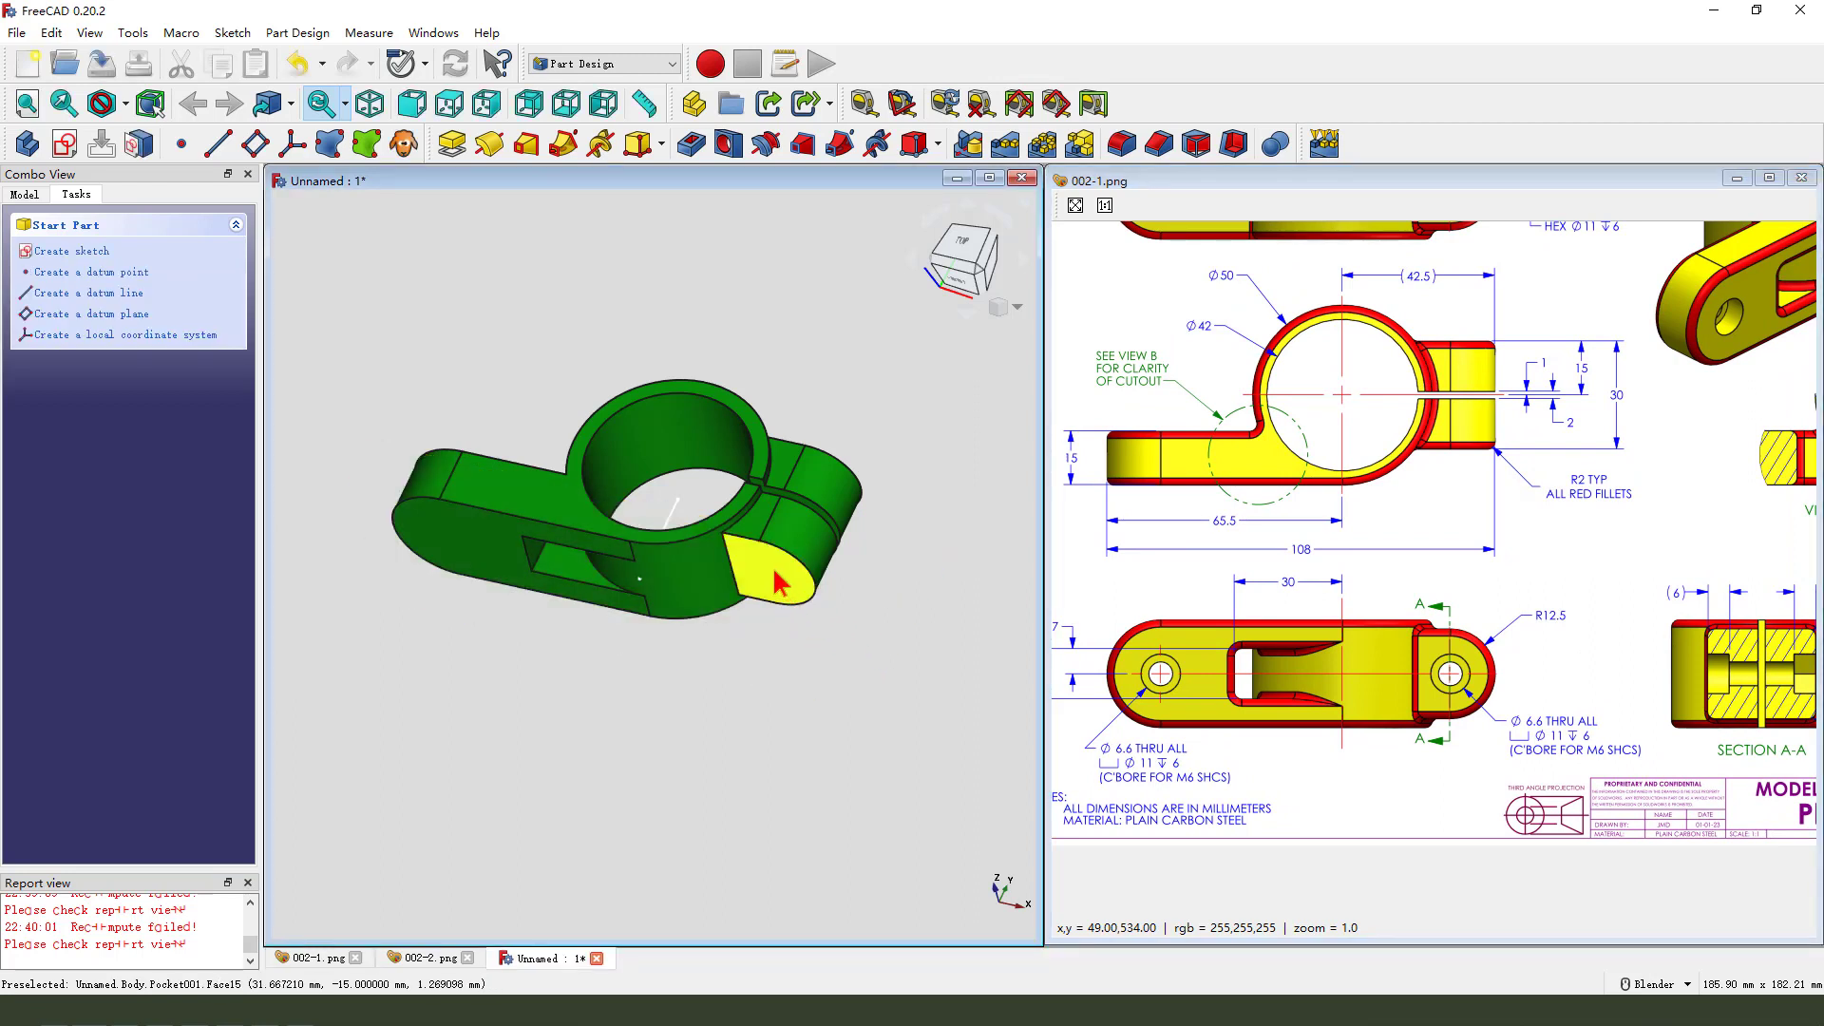
pyautogui.click(779, 581)
pyautogui.scroll(1, 836, 600)
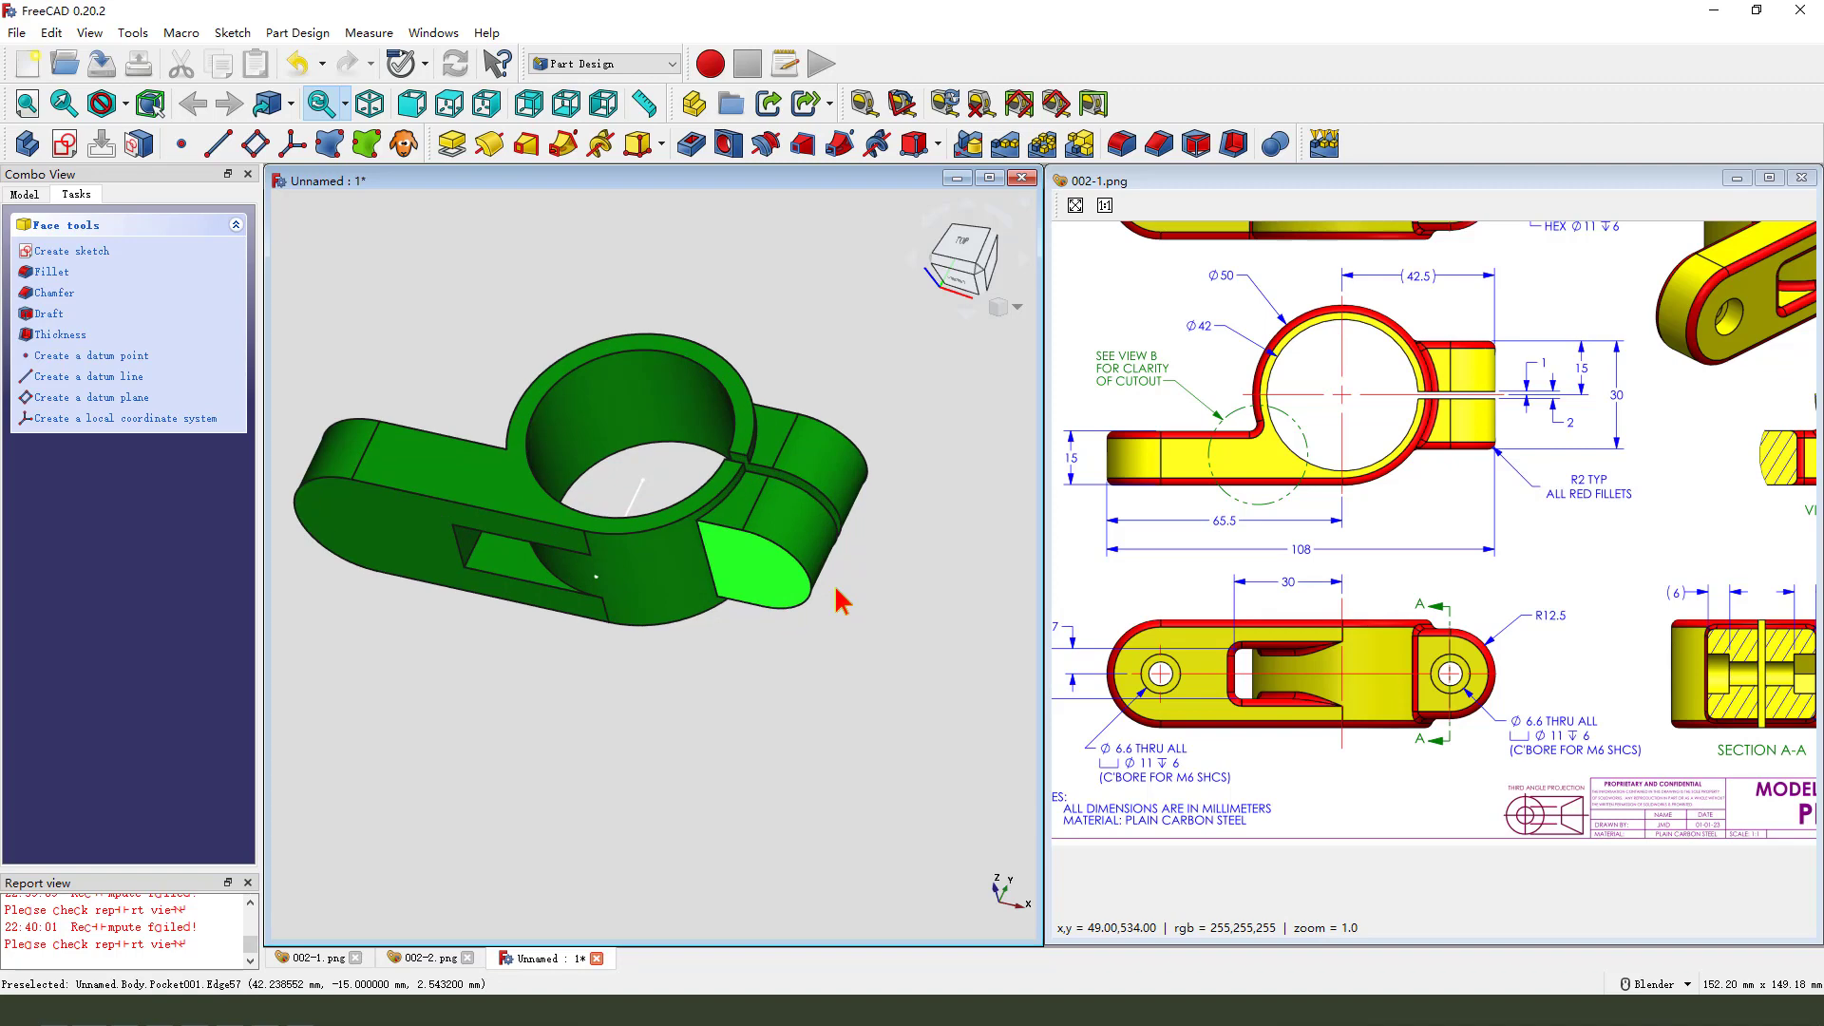
pyautogui.click(65, 145)
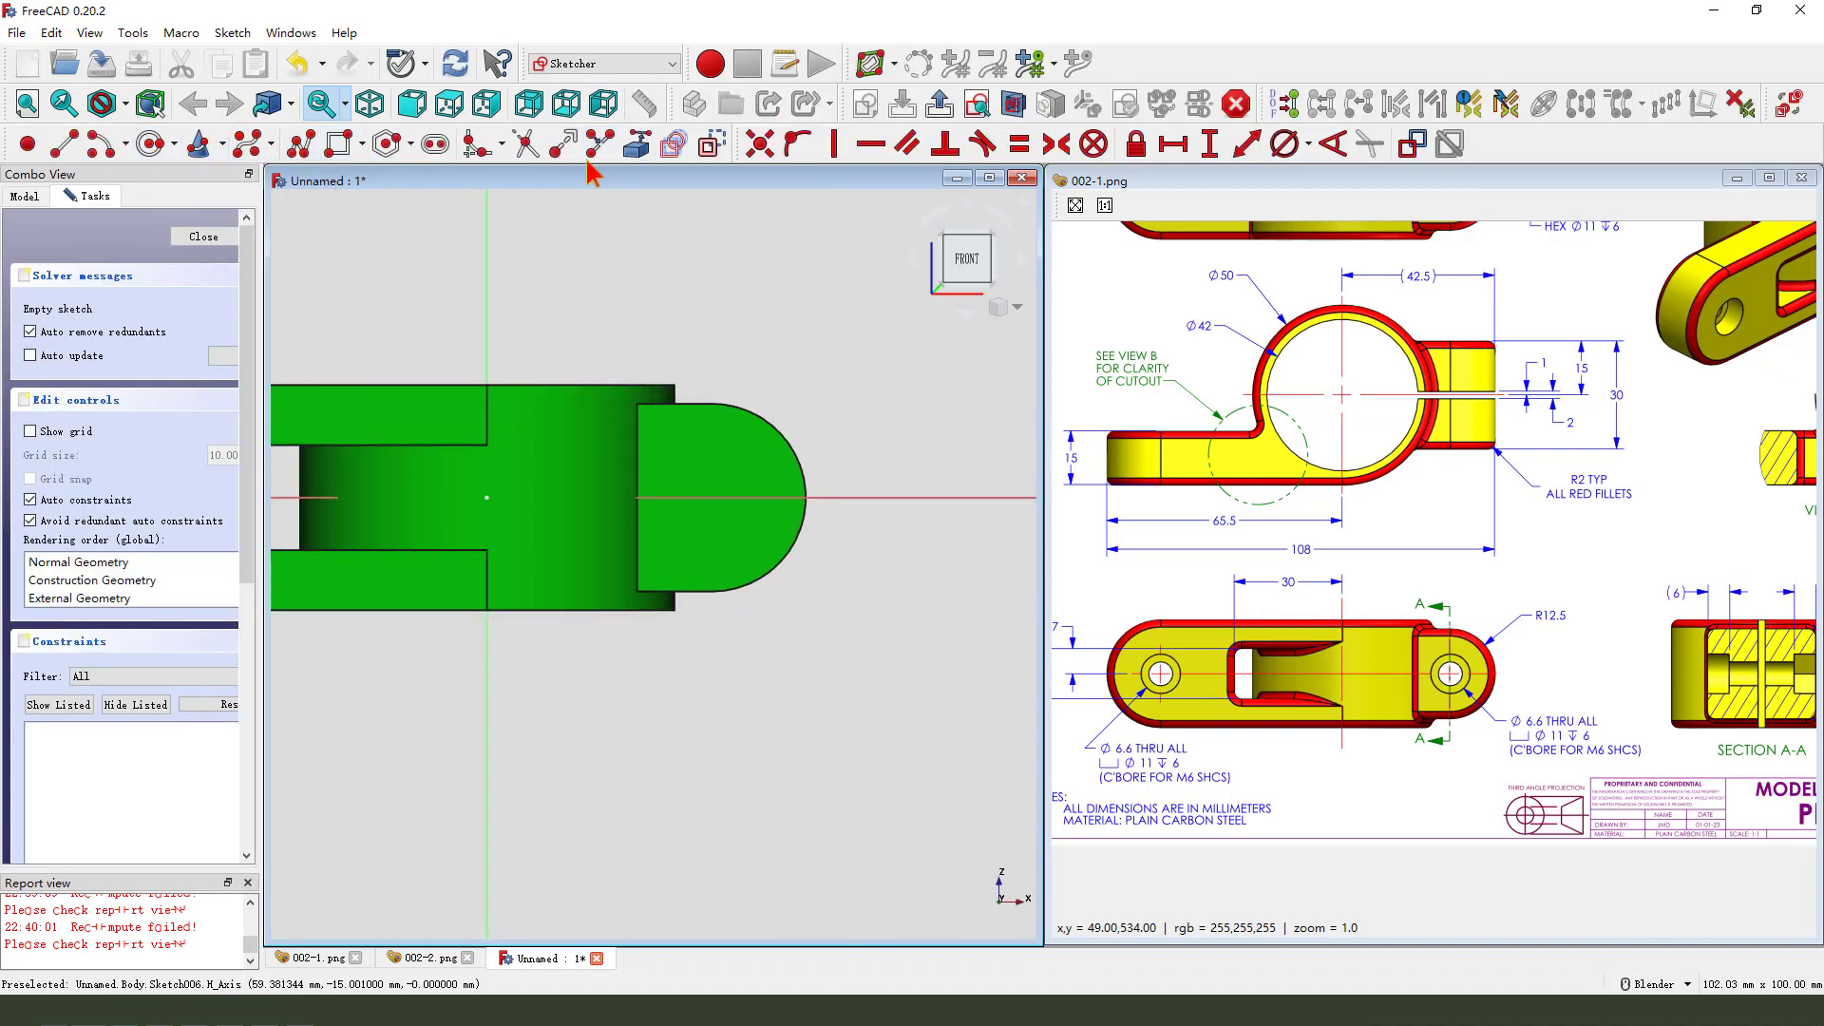
# Link the lug's rounded edge as external geometry, draw a circle centred on its arc centre and close the sketch
pyautogui.click(637, 144)
pyautogui.click(799, 447)
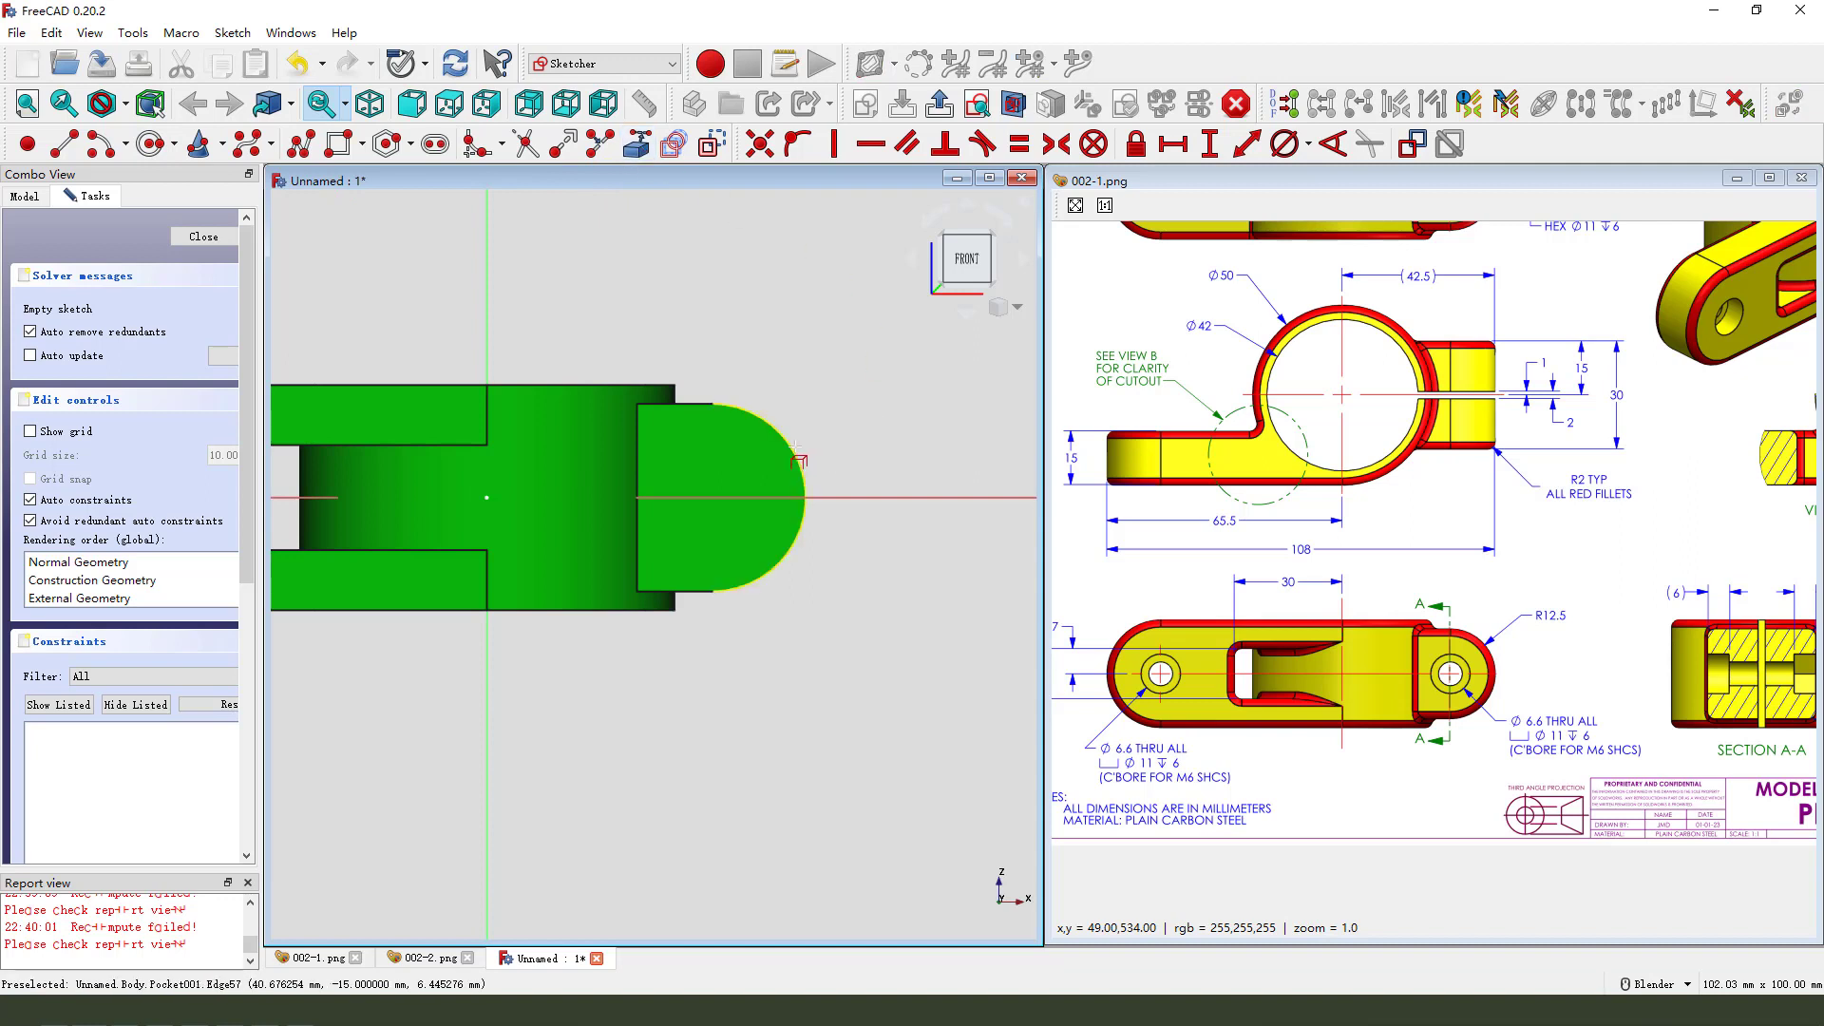
pyautogui.click(164, 149)
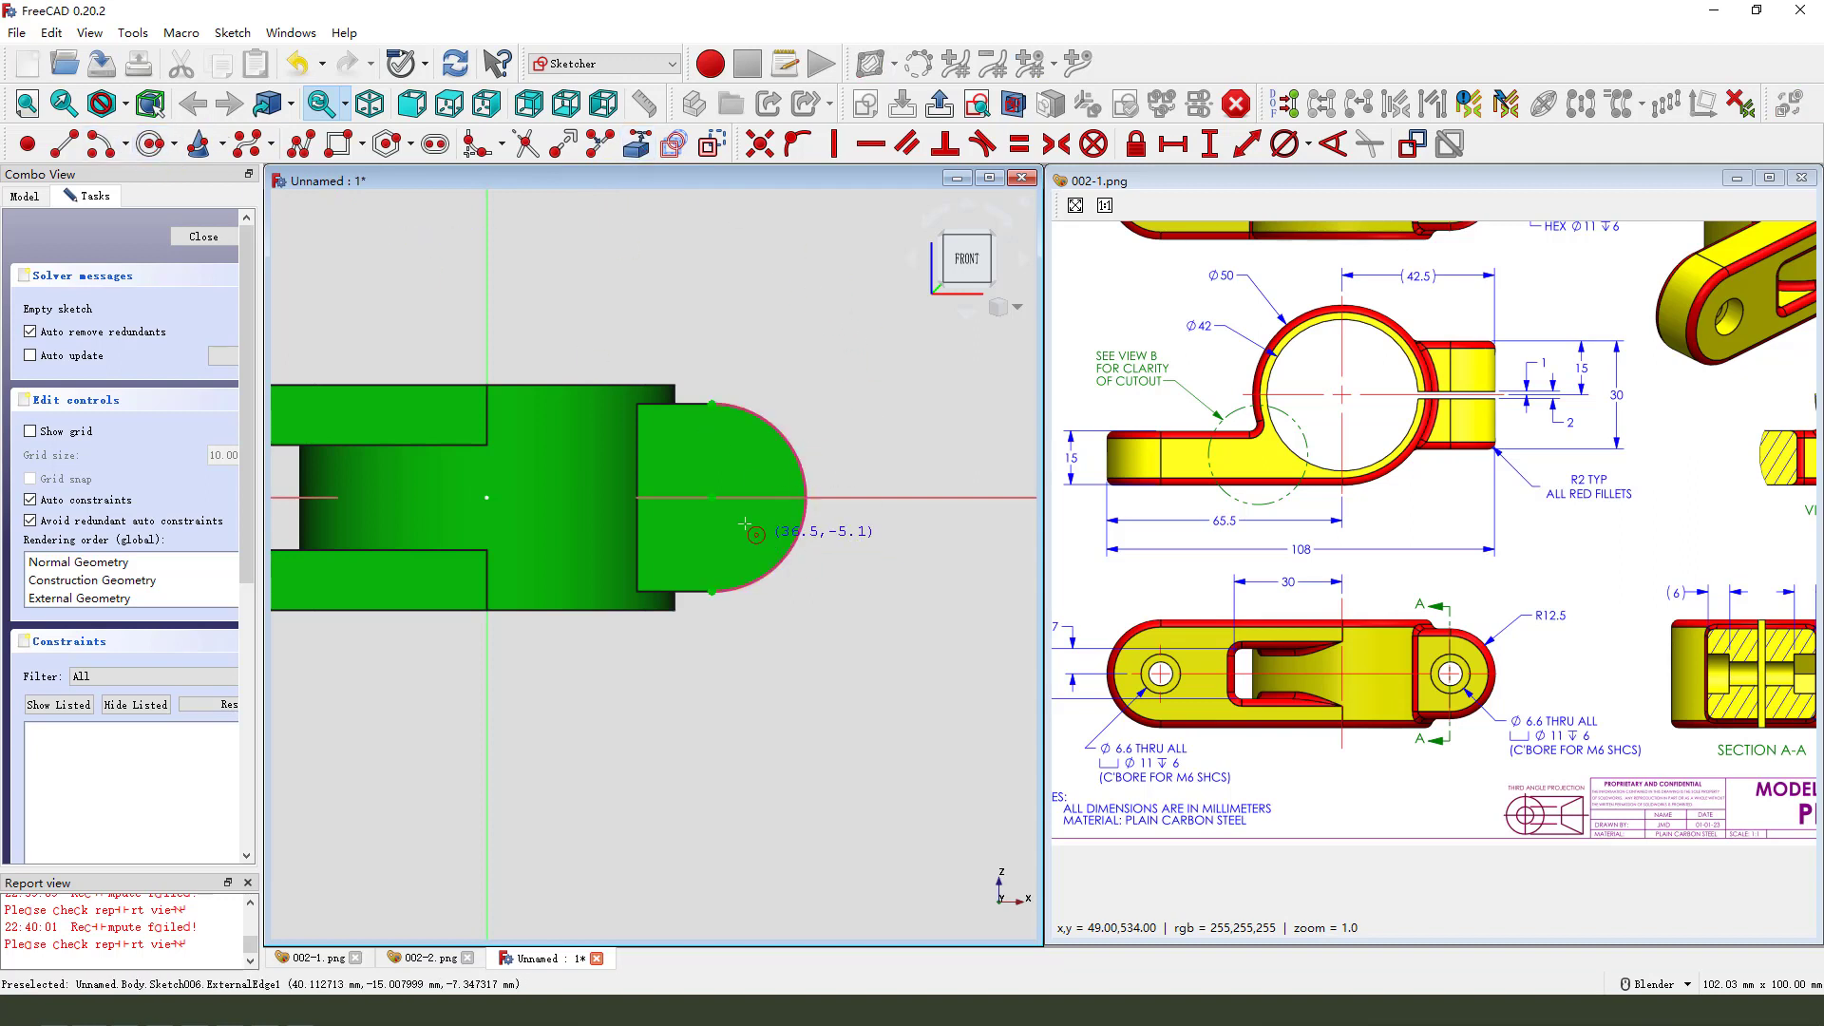
pyautogui.click(711, 497)
pyautogui.click(740, 497)
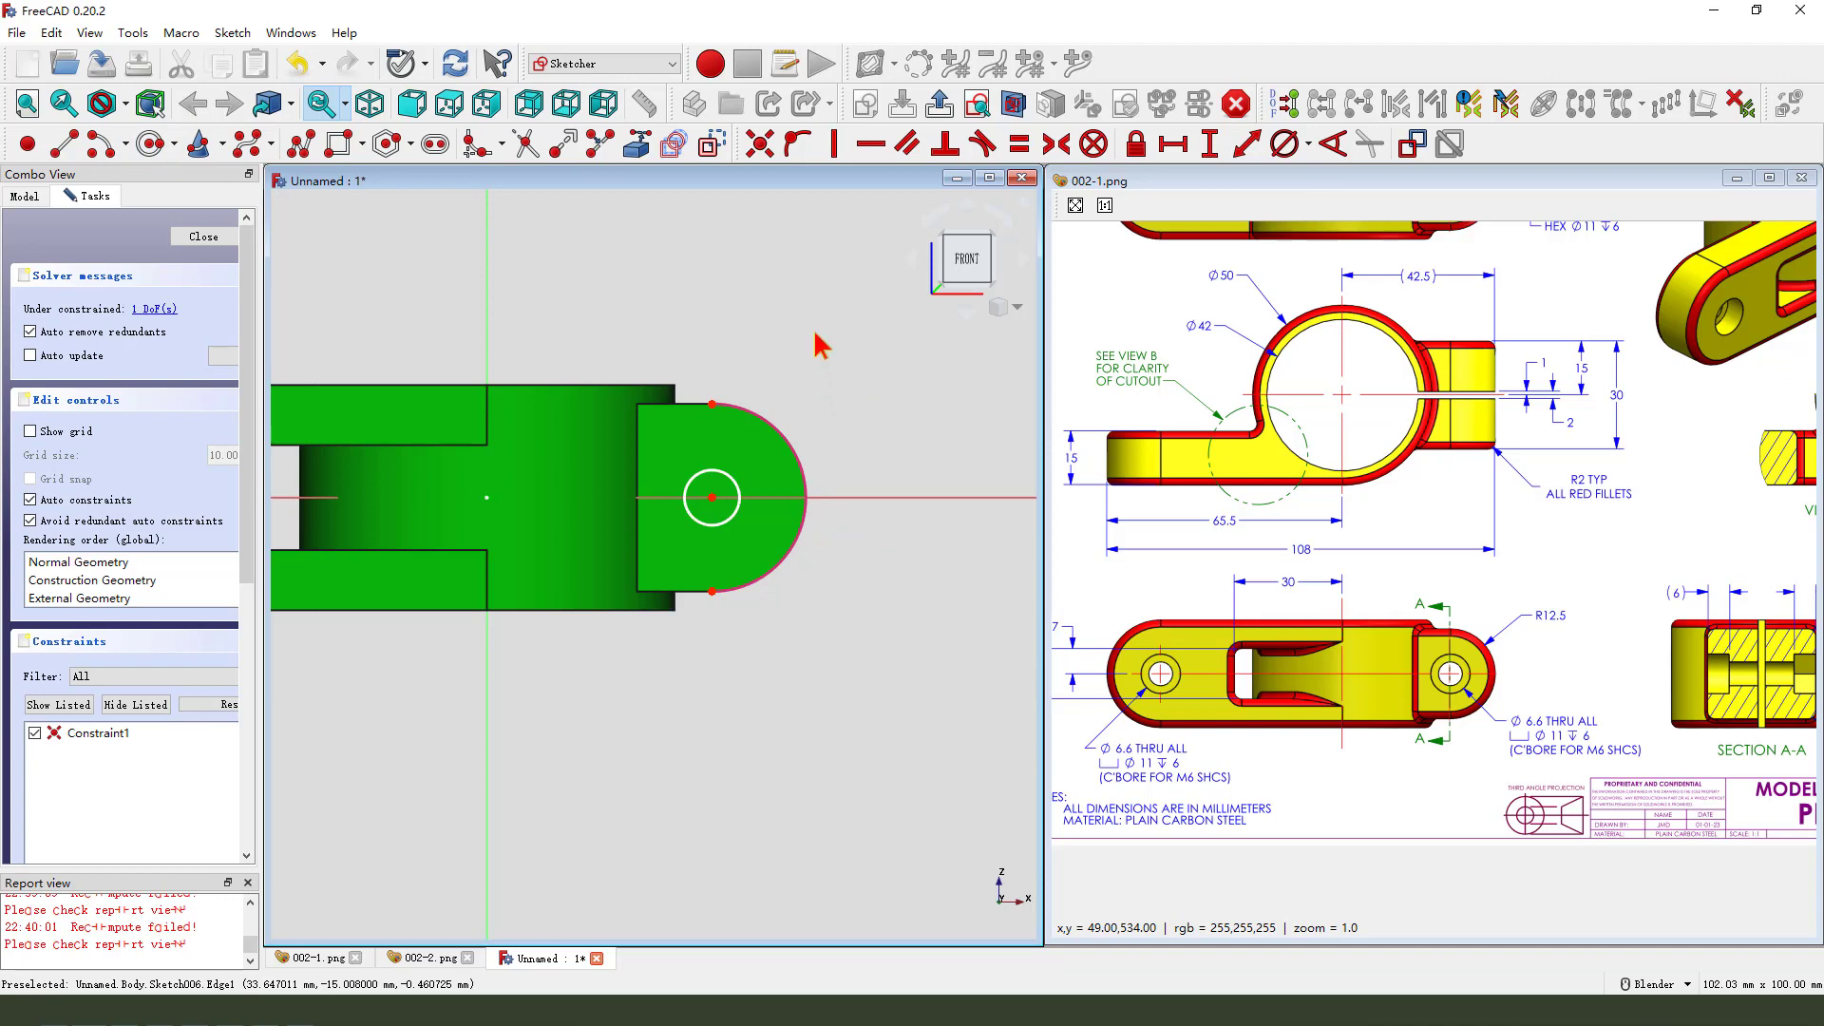
pyautogui.click(939, 104)
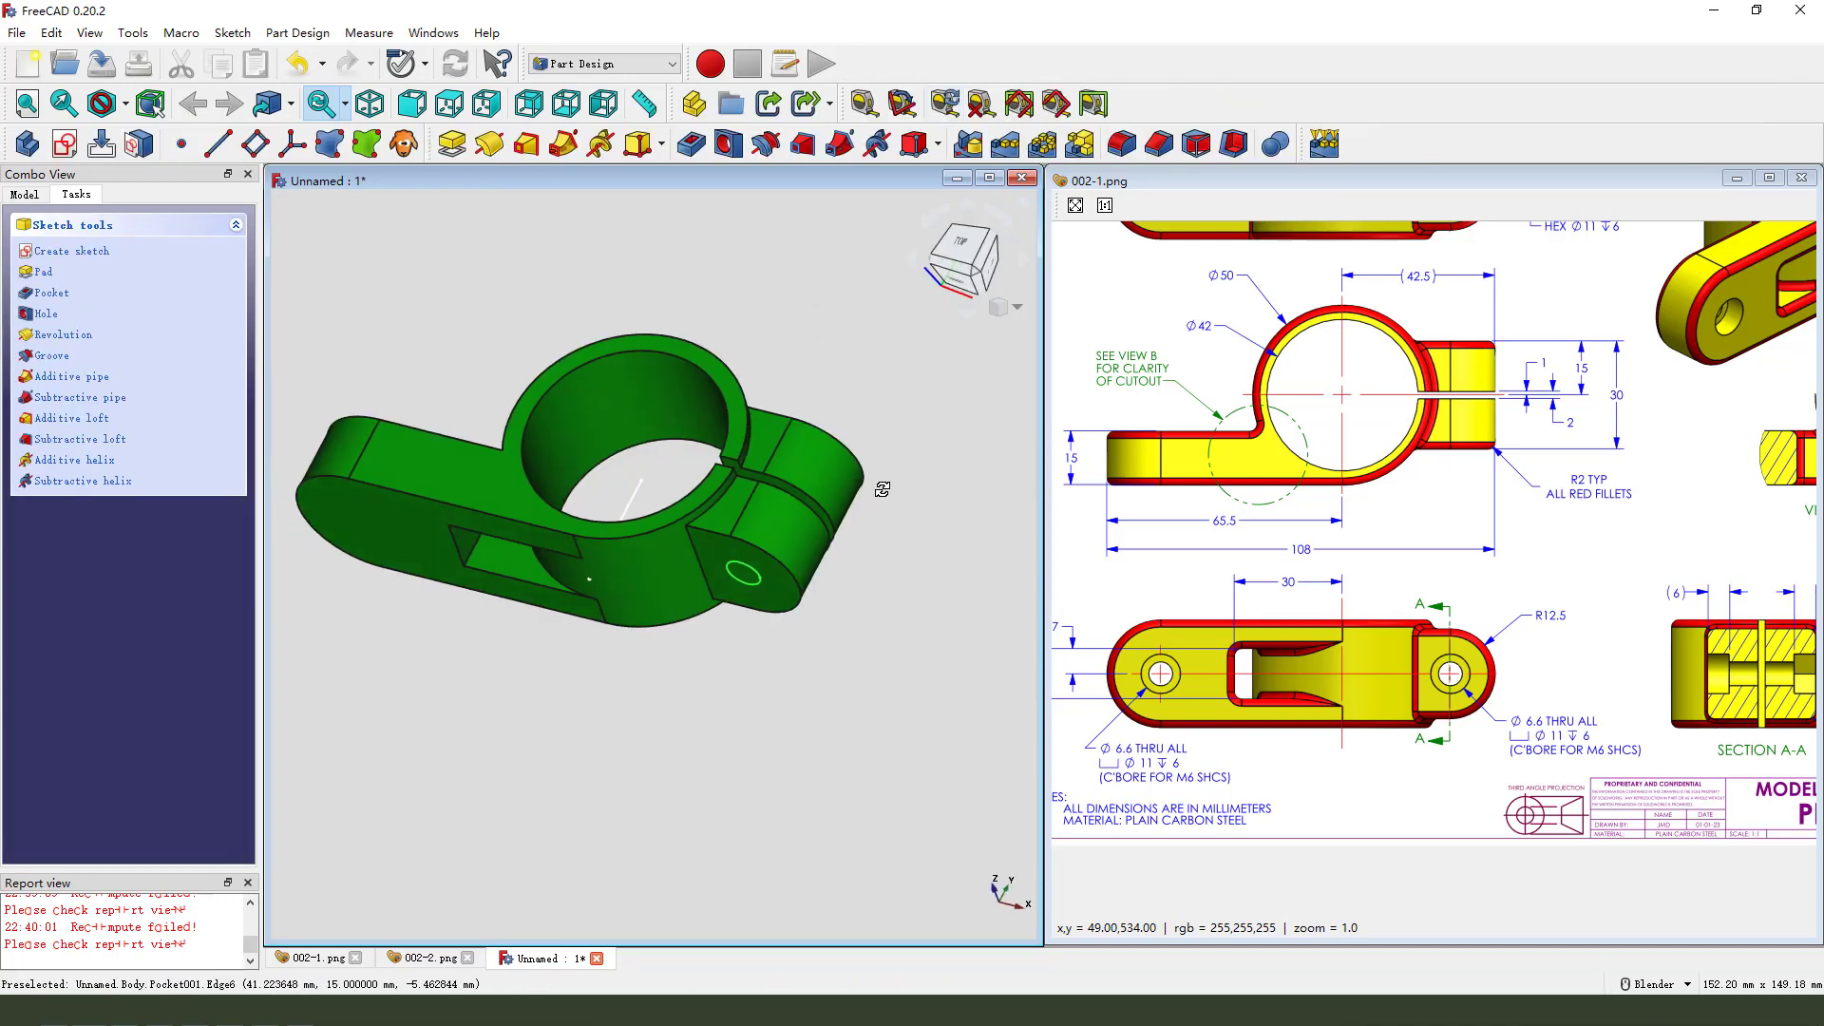
# Create a Hole feature from the circle sketch with diameter 6.6 mm and a dimensioned depth of 50 mm
pyautogui.moveTo(882, 489); pyautogui.dragTo(862, 462, button='middle')
pyautogui.click(730, 146)
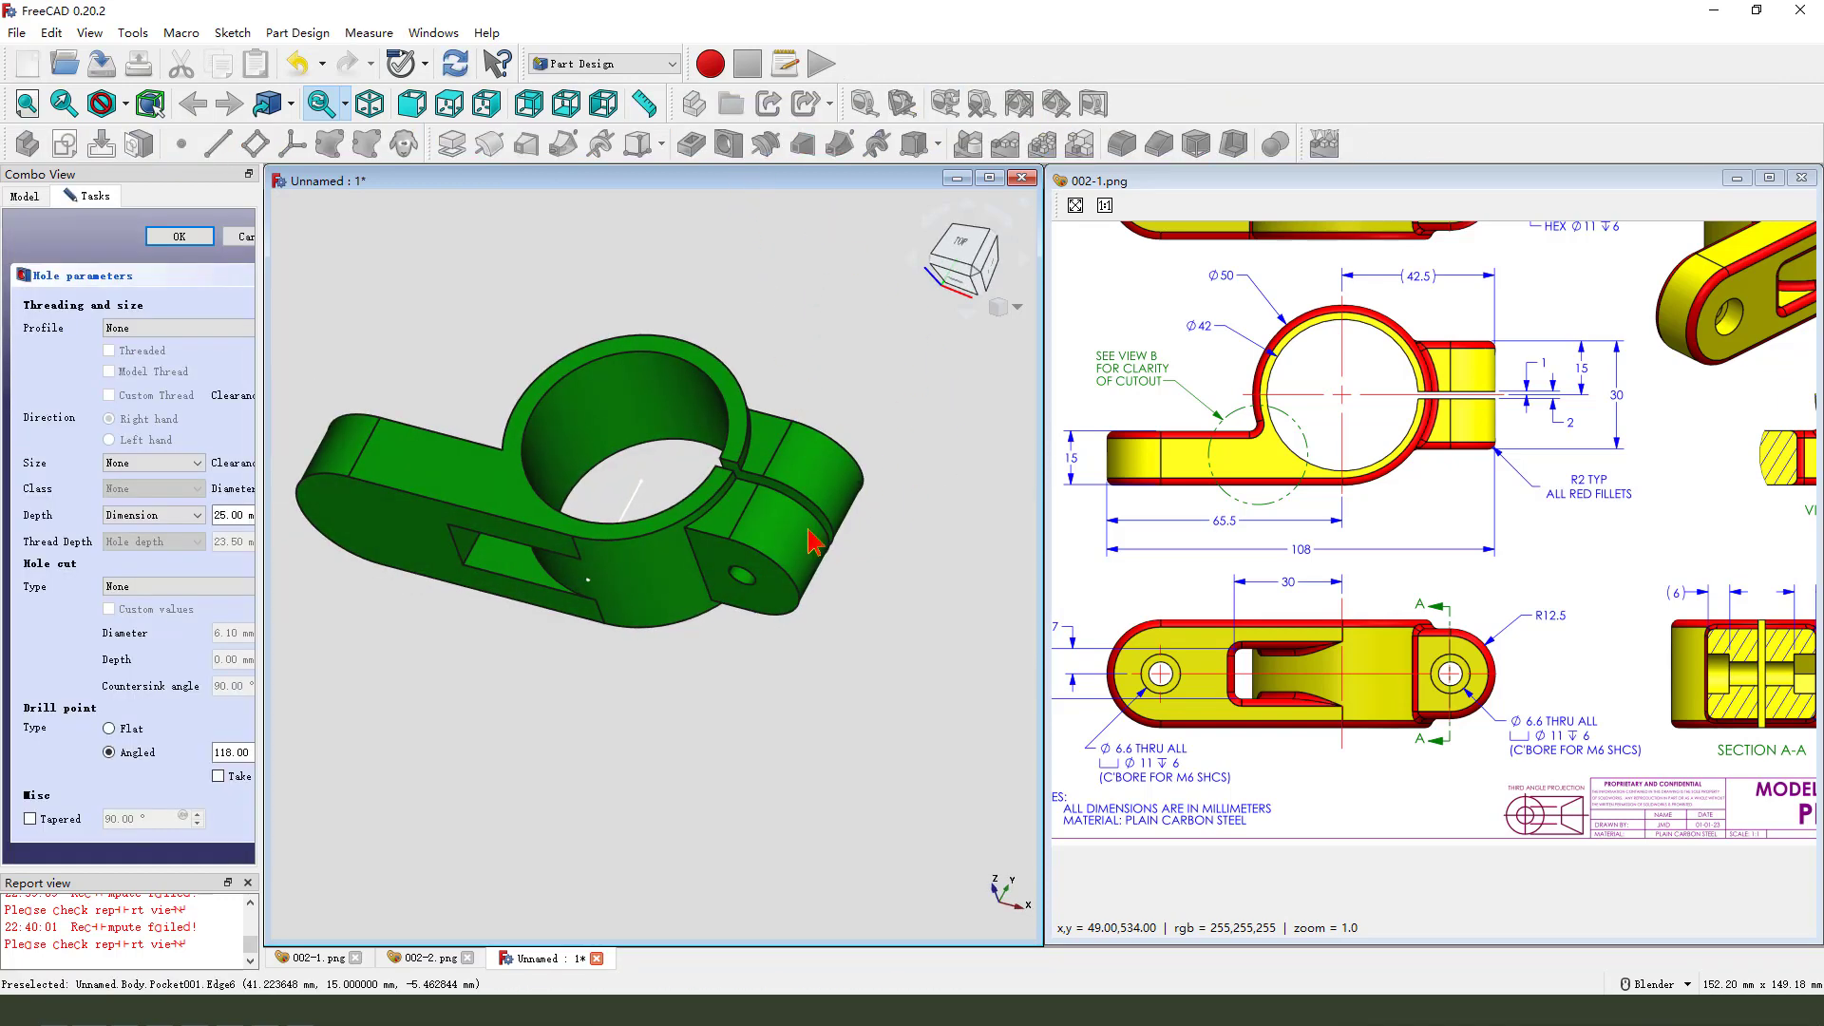
pyautogui.moveTo(260, 459); pyautogui.dragTo(313, 461)
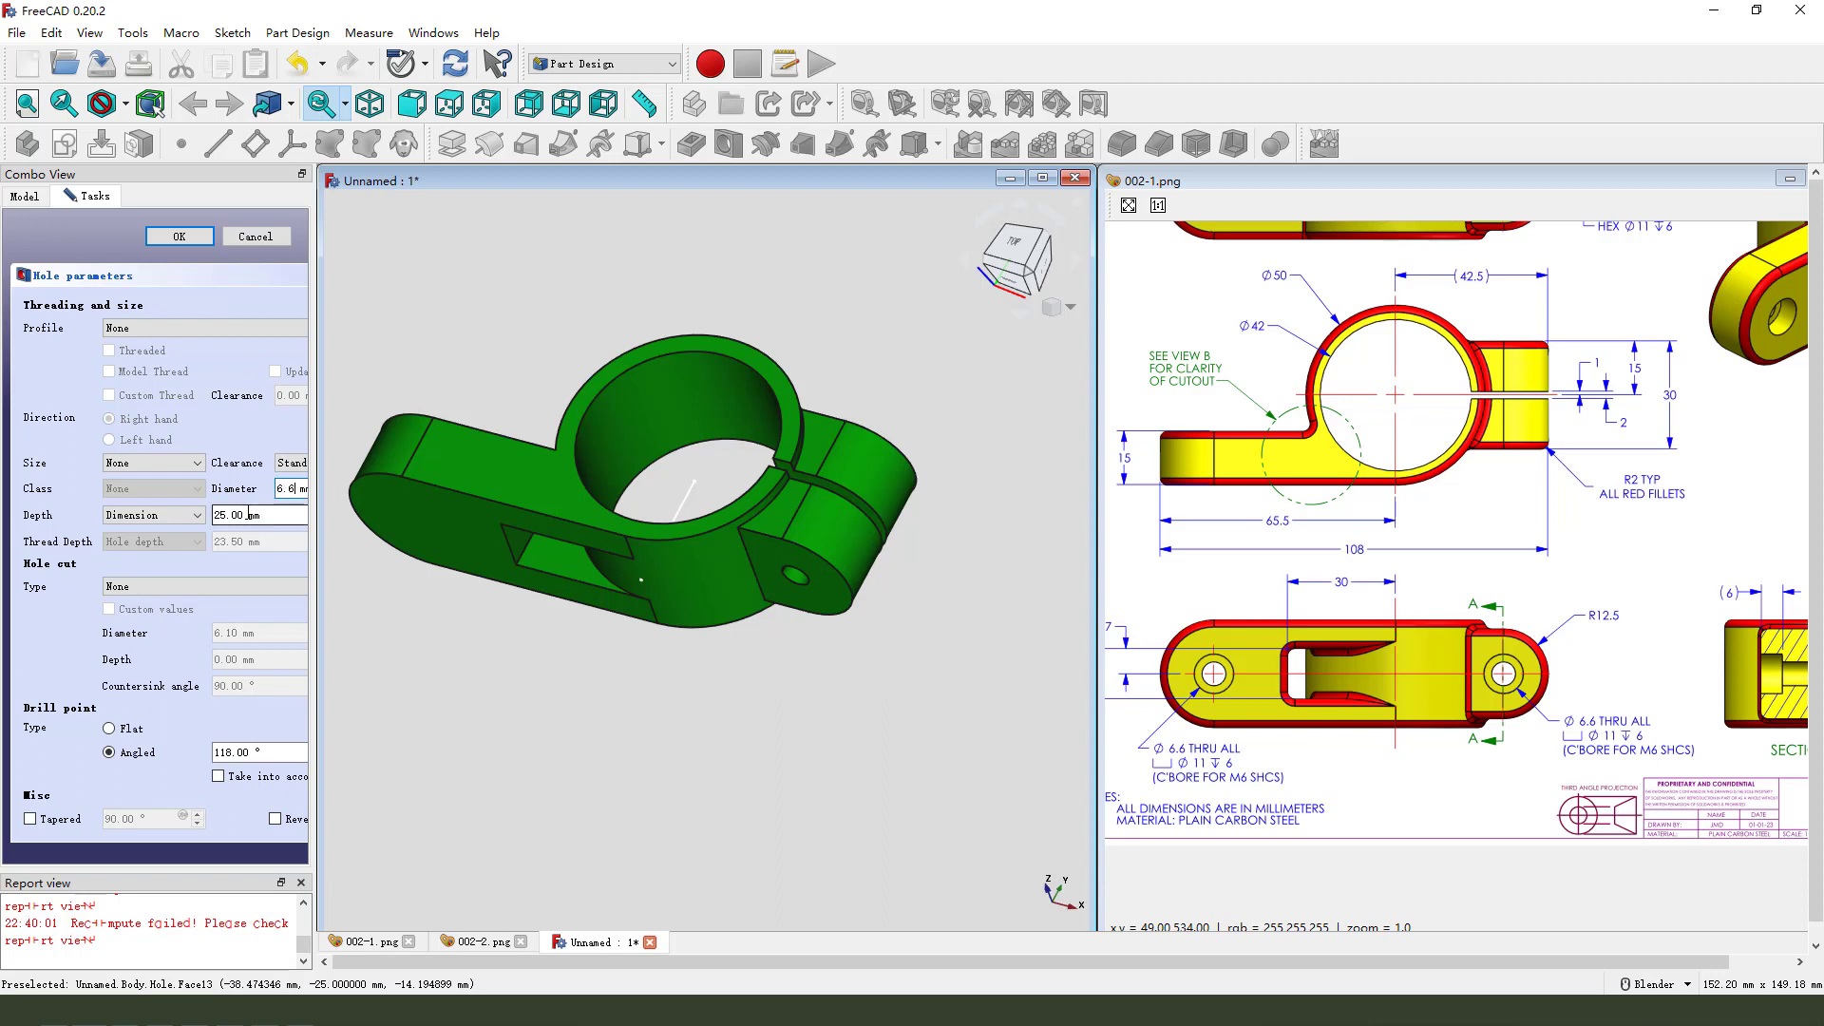
pyautogui.moveTo(217, 514); pyautogui.dragTo(206, 527)
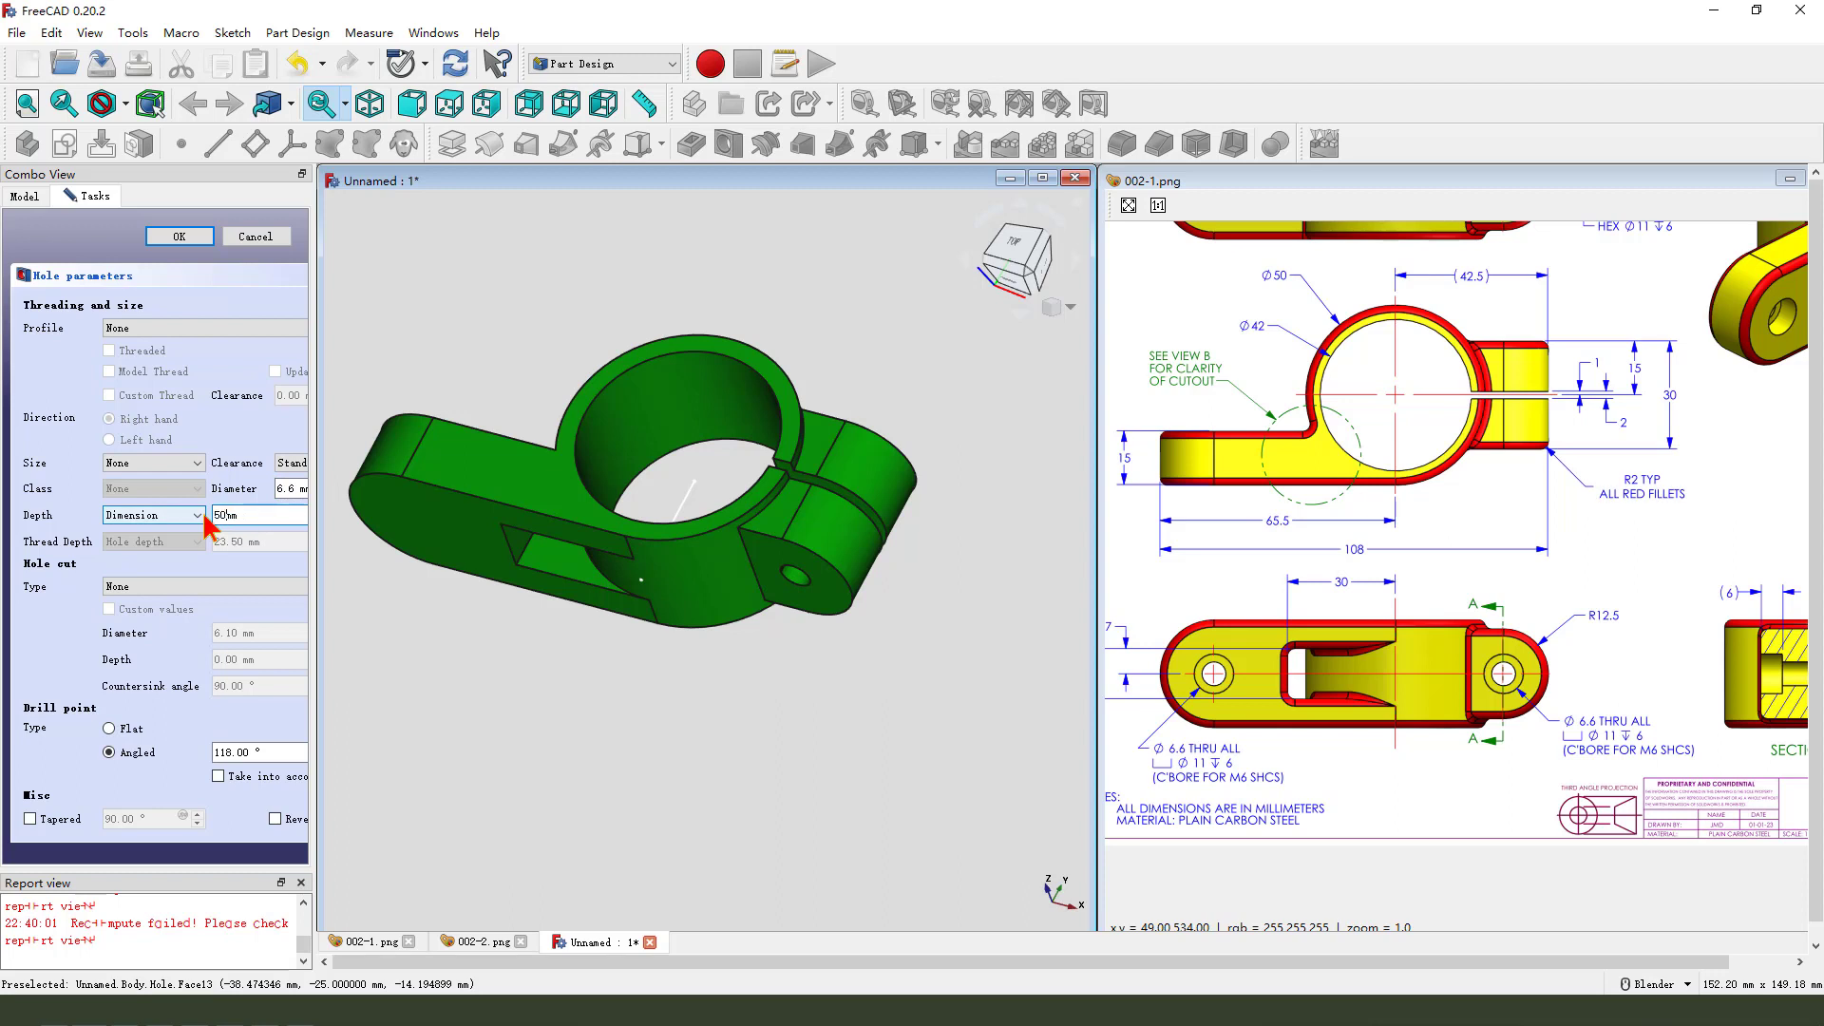
pyautogui.write('50')
# Give the hole a counterbore cut 11 mm in diameter and 6 mm deep, and finish the feature
pyautogui.click(171, 586)
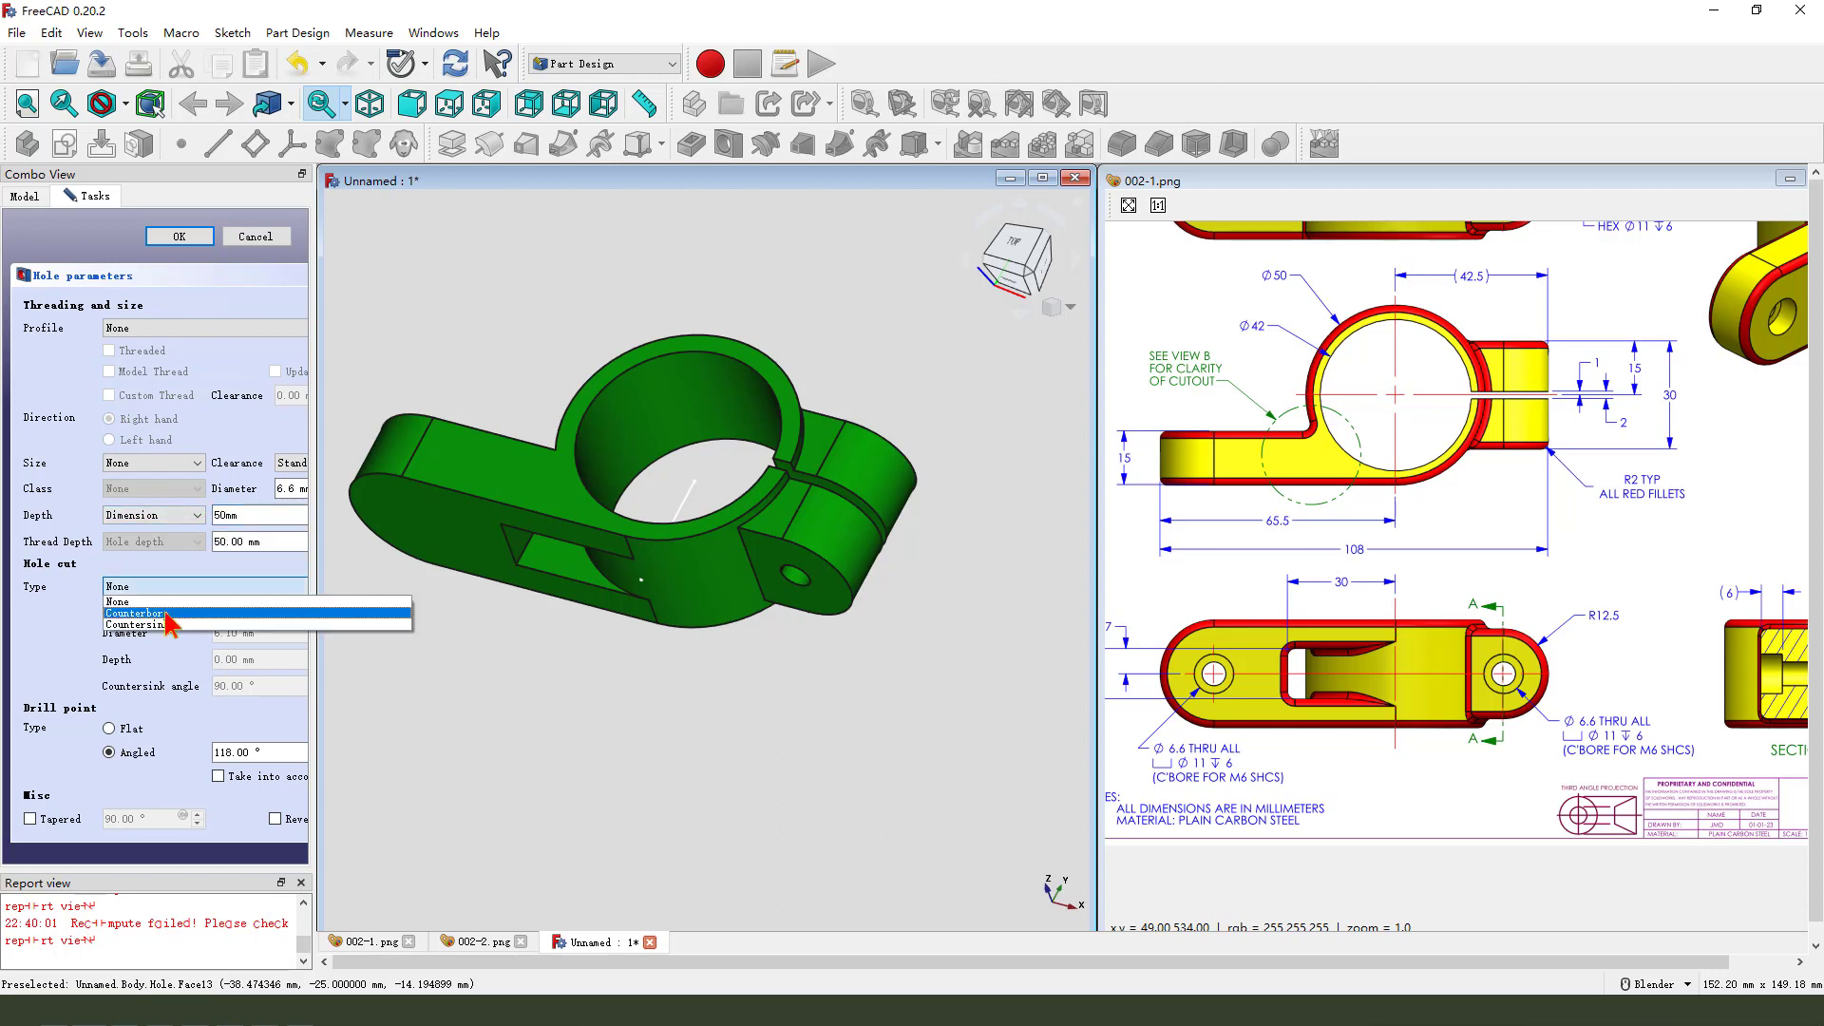
pyautogui.click(167, 614)
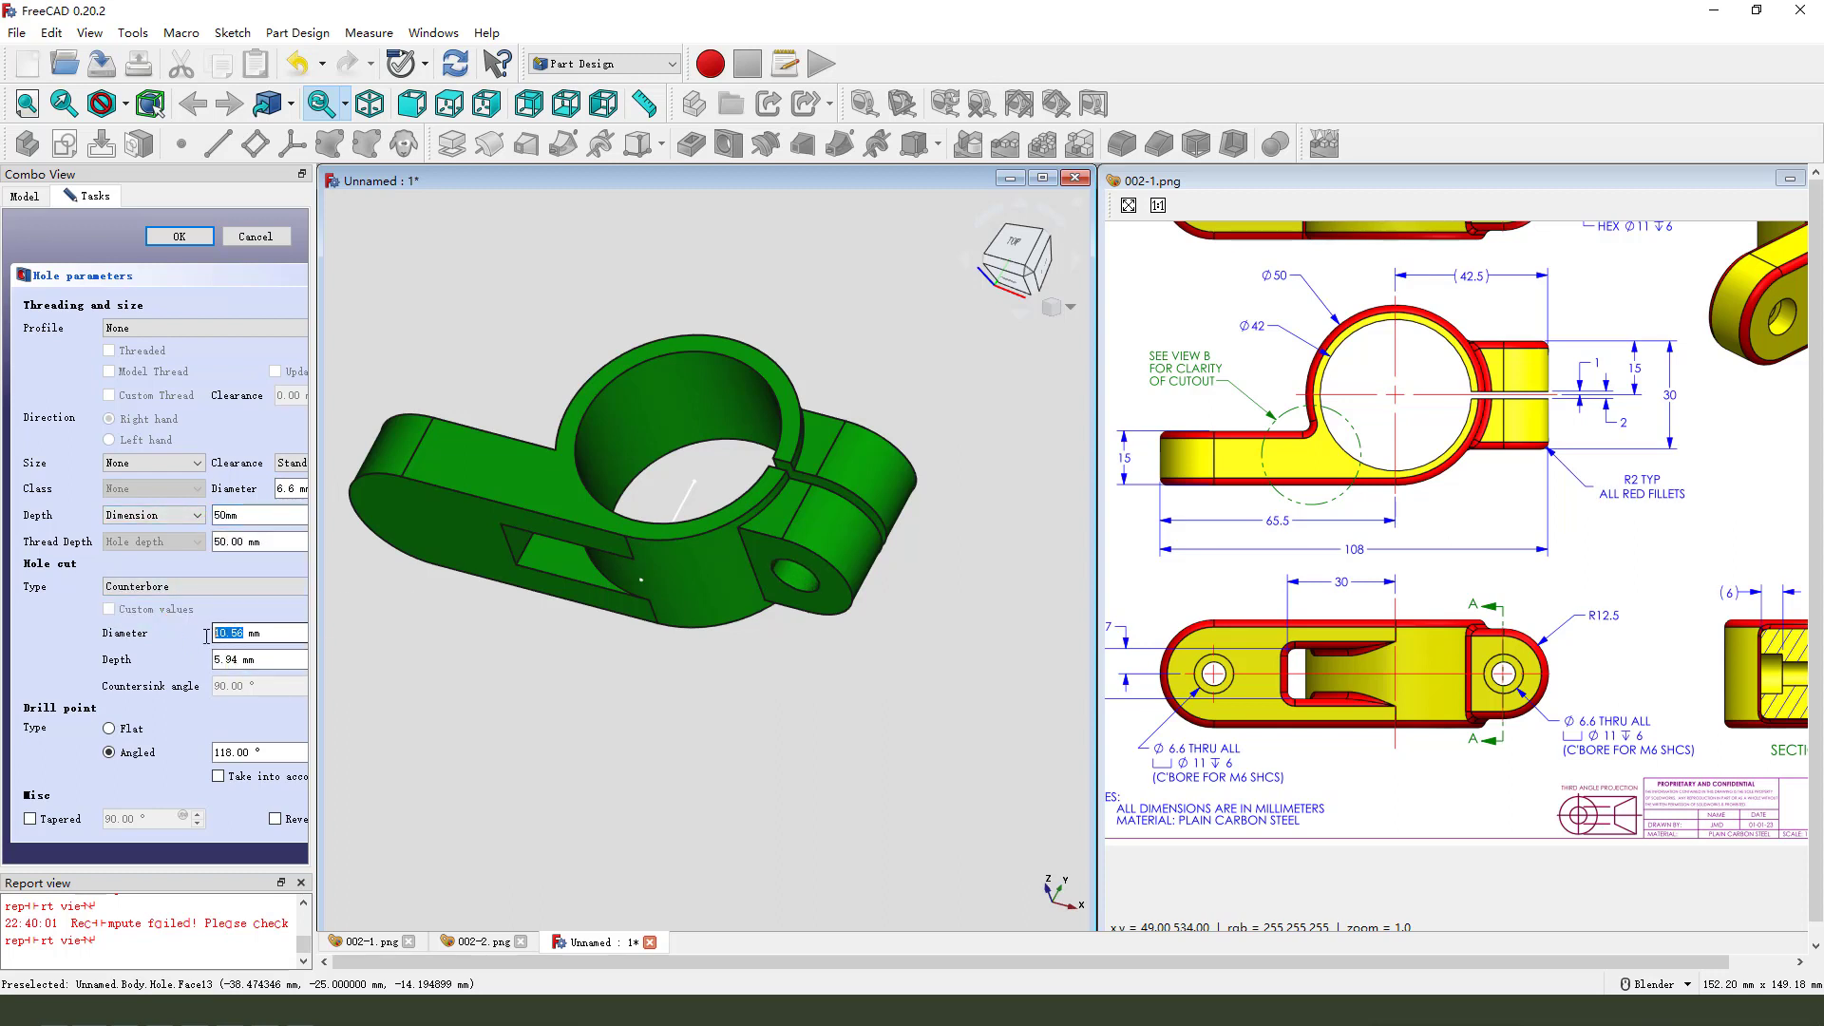
pyautogui.click(256, 660)
pyautogui.moveTo(209, 649); pyautogui.dragTo(217, 649)
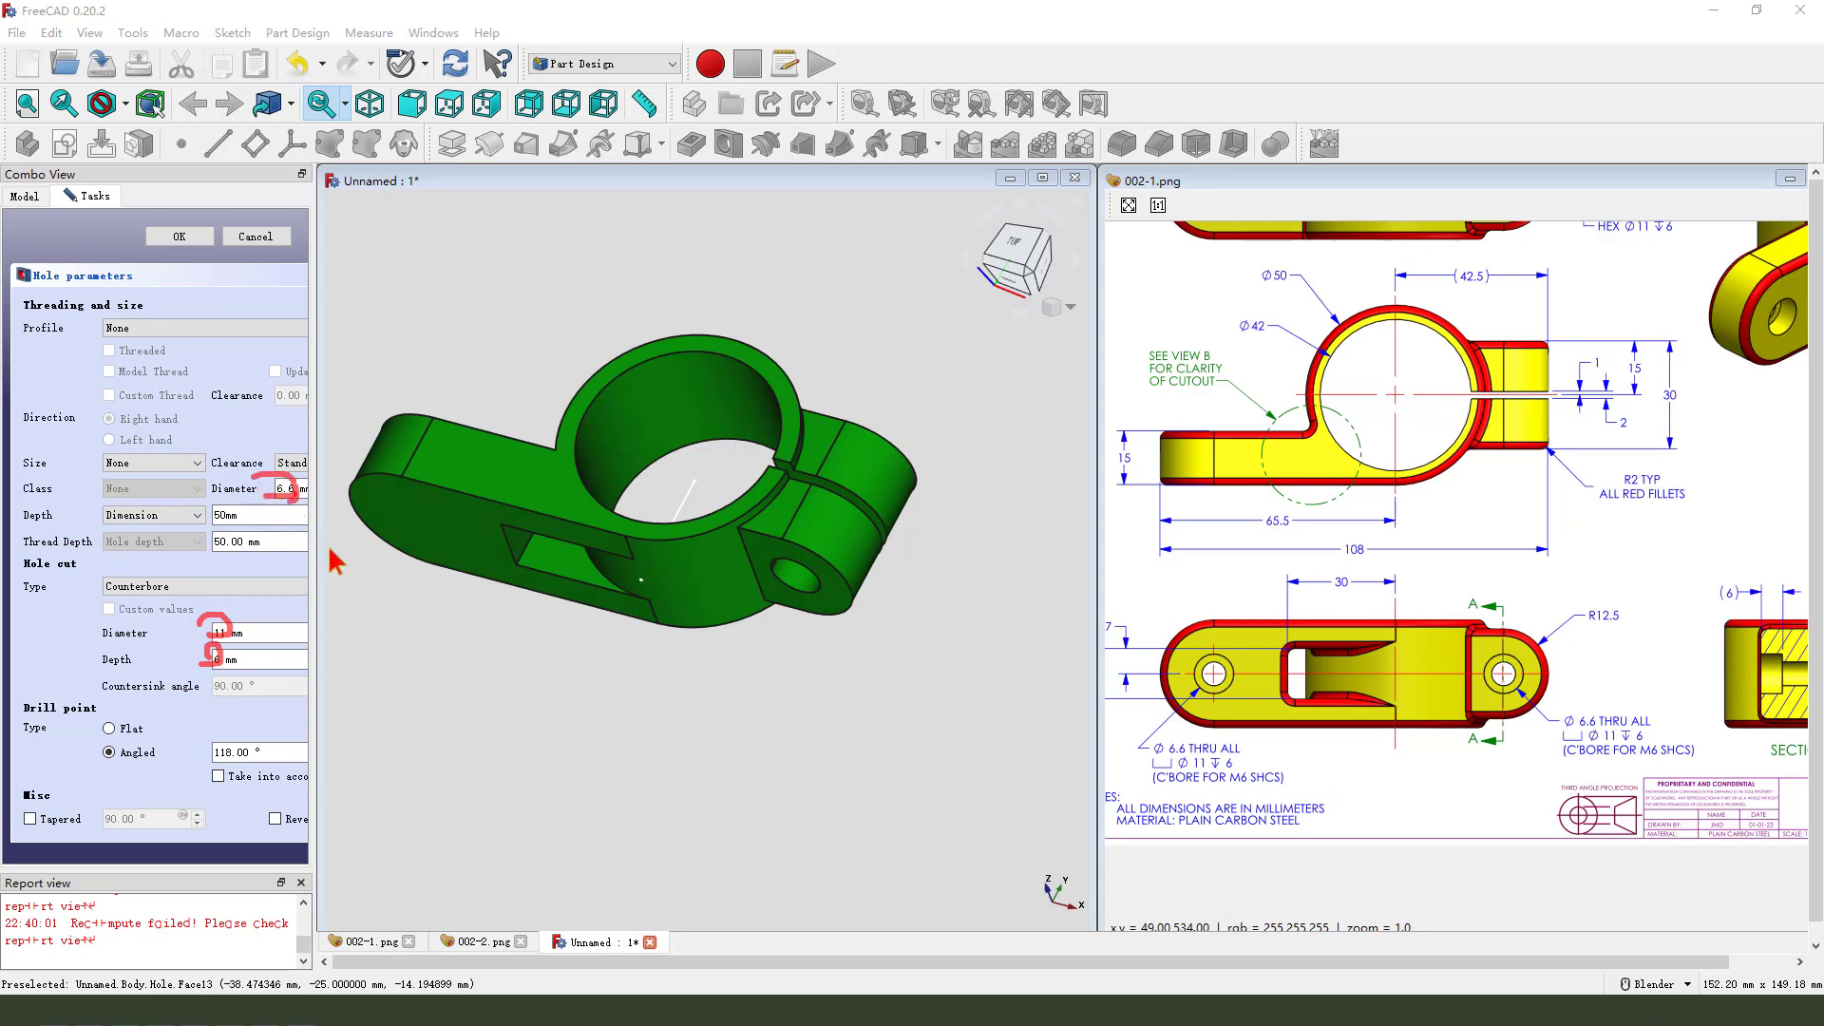
pyautogui.moveTo(779, 635)
pyautogui.mouseDown(button='middle')
pyautogui.moveTo(785, 596)
pyautogui.moveTo(768, 612)
pyautogui.mouseUp(button='middle')
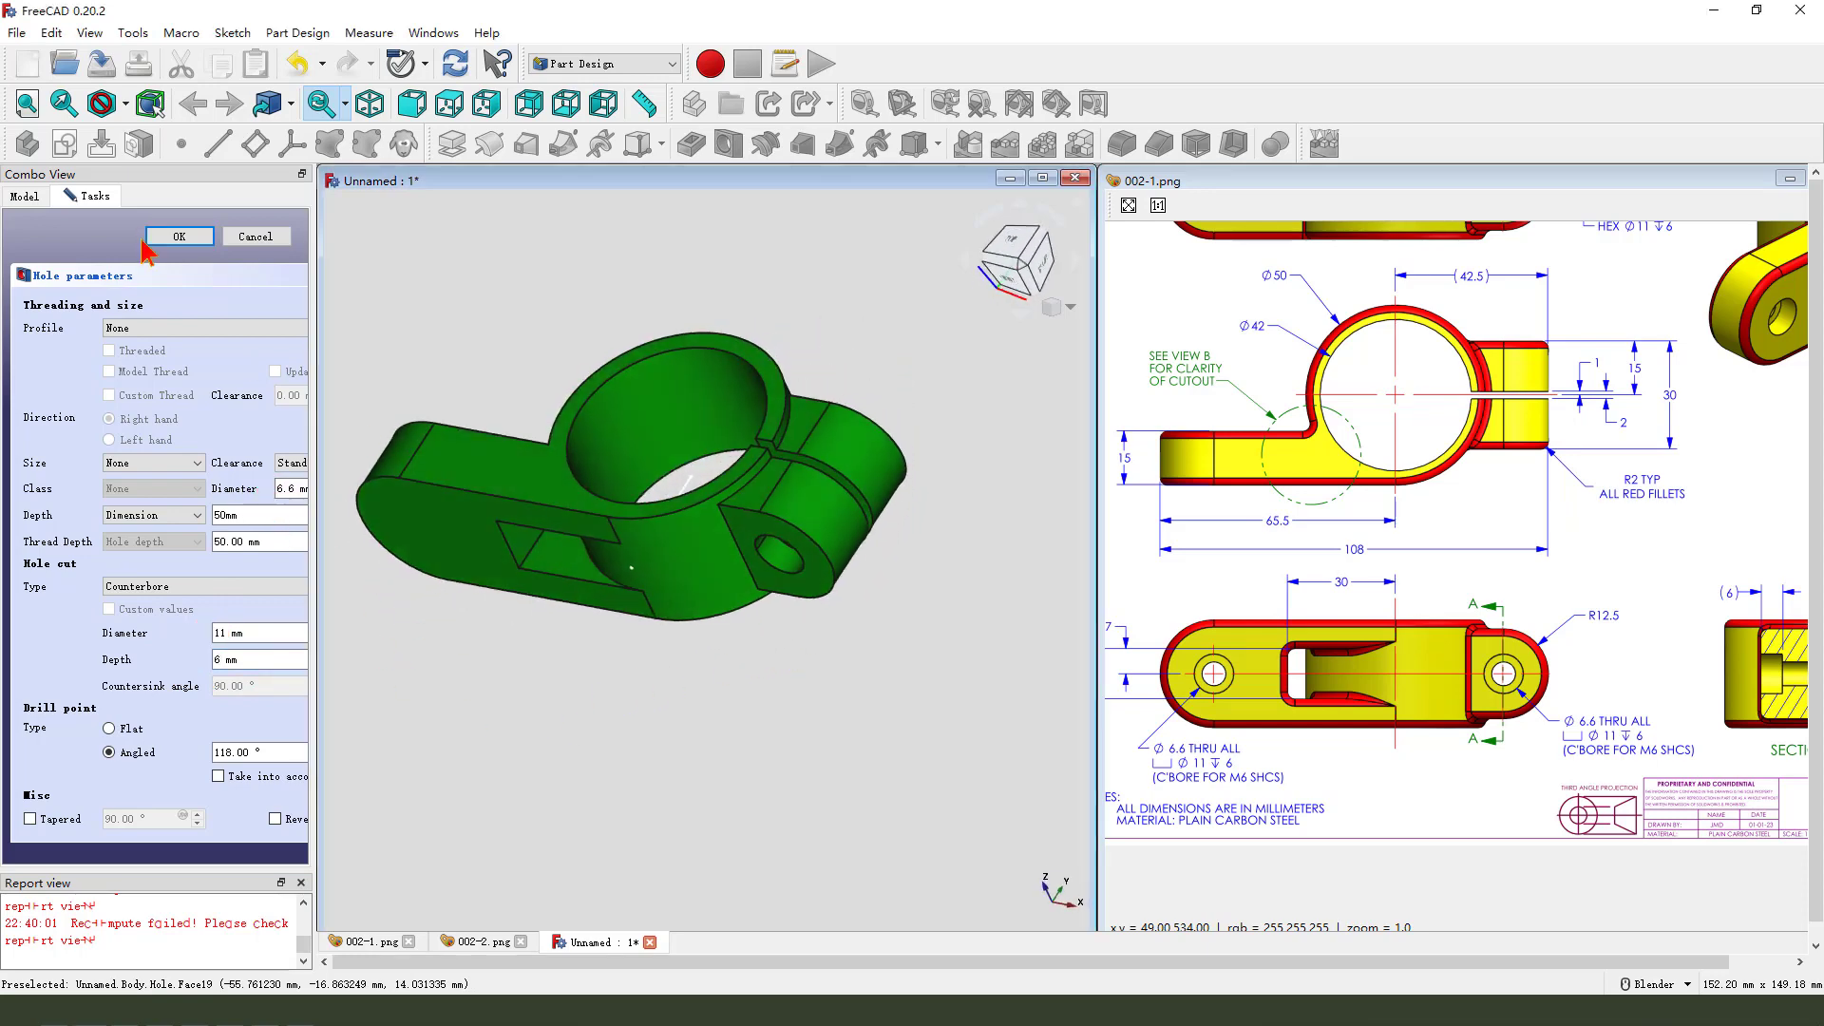
pyautogui.click(179, 236)
# Check the hex recess callout in the drawing and start a sketch on the lug's opposite flat face
pyautogui.moveTo(949, 529); pyautogui.dragTo(488, 618, button='middle')
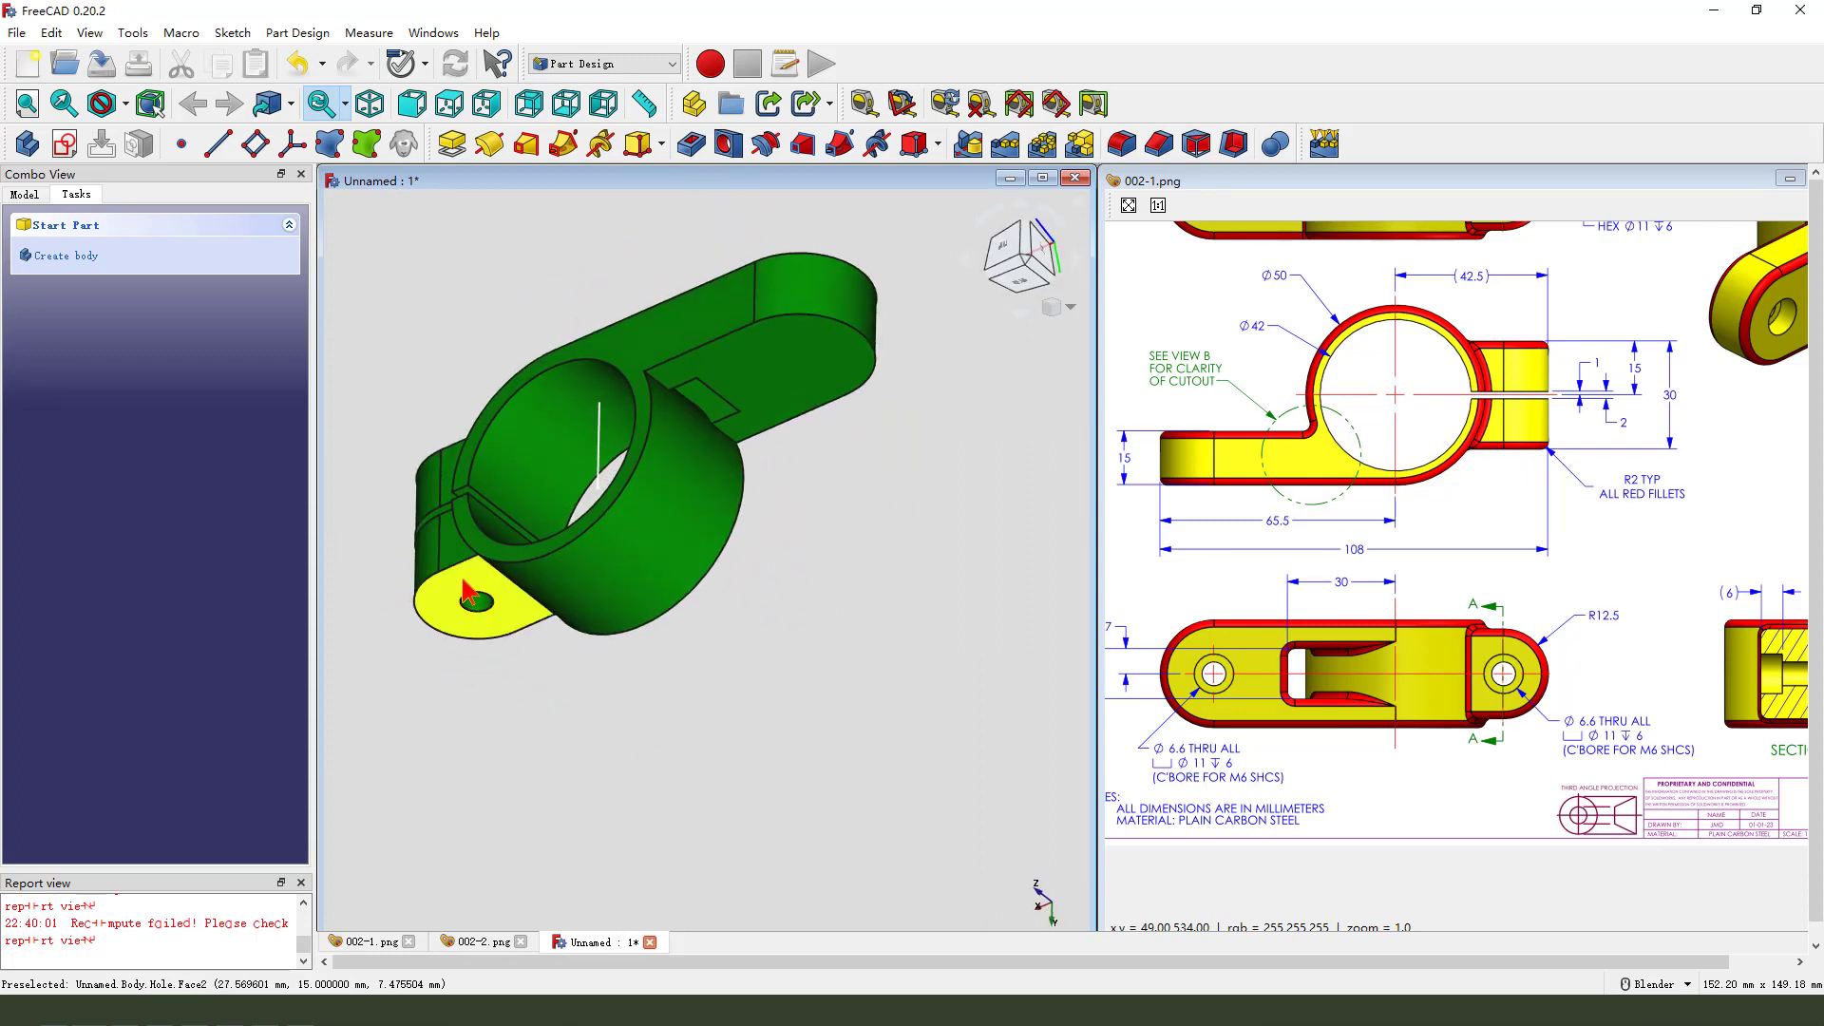
pyautogui.click(508, 612)
pyautogui.moveTo(1626, 669); pyautogui.dragTo(1270, 663, button='middle')
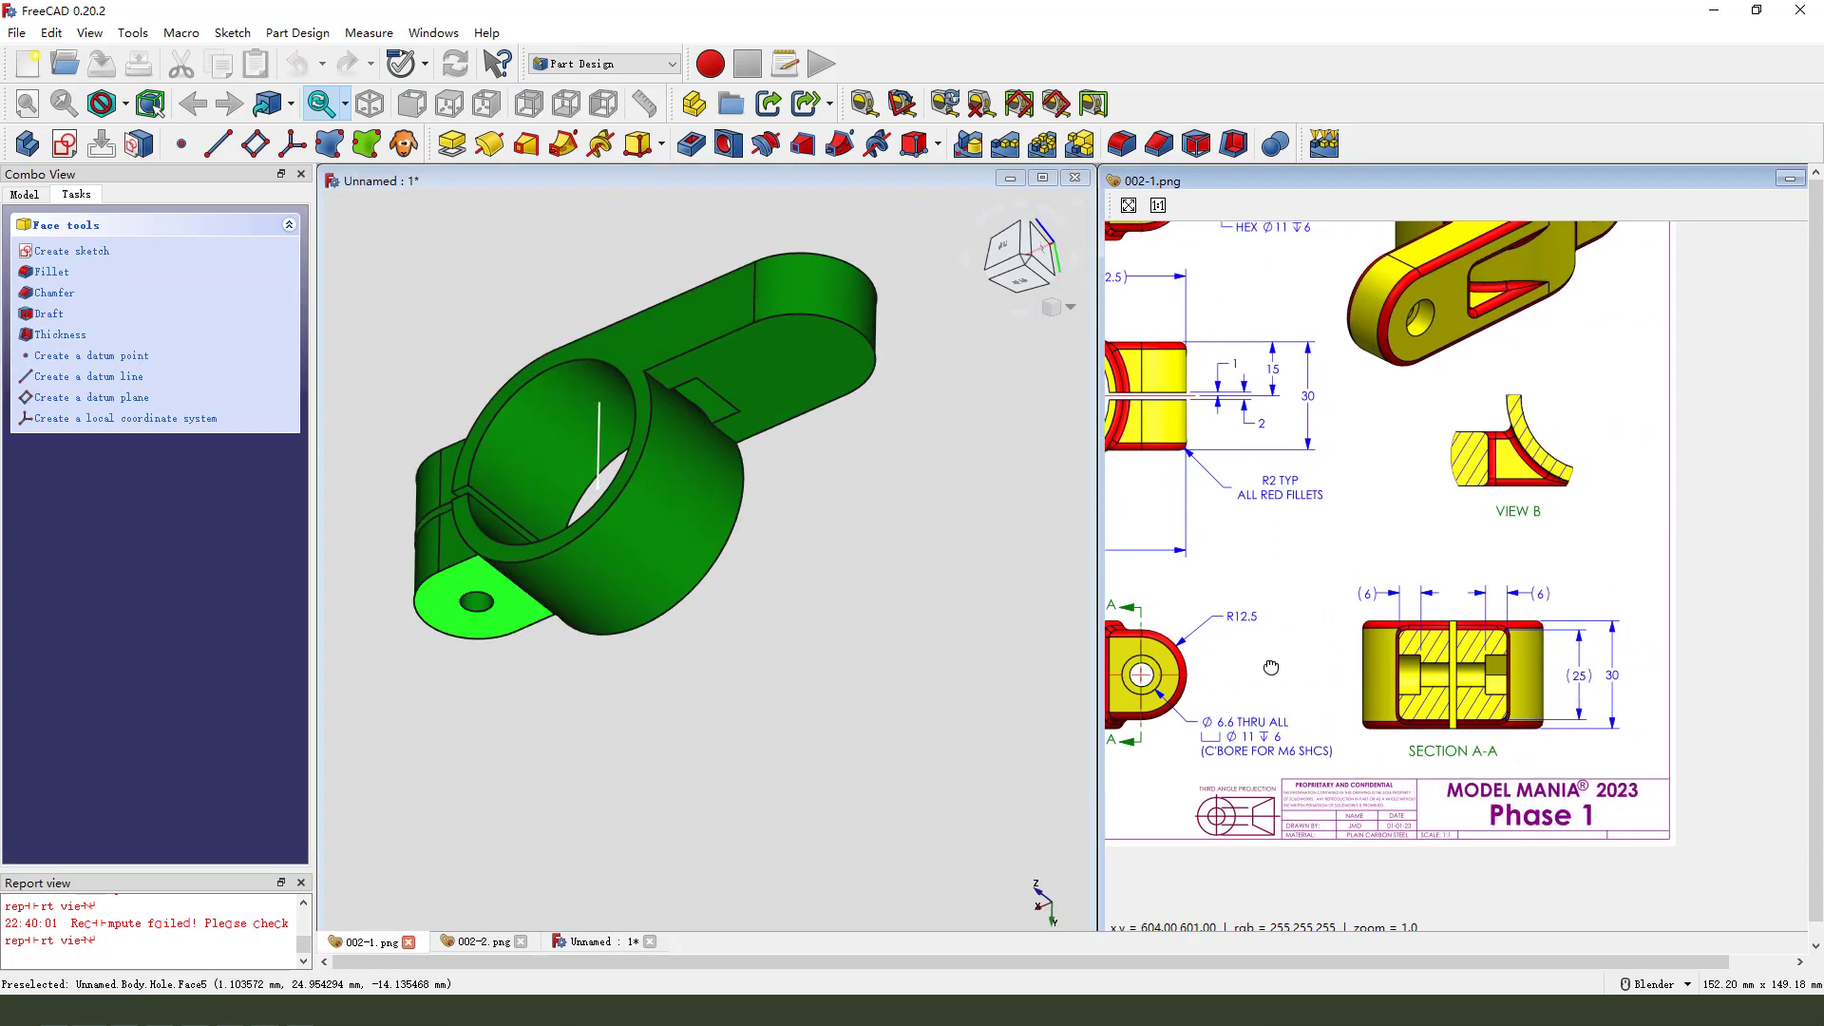
pyautogui.moveTo(1443, 613); pyautogui.dragTo(1559, 614, button='middle')
pyautogui.moveTo(1559, 615); pyautogui.dragTo(1643, 763)
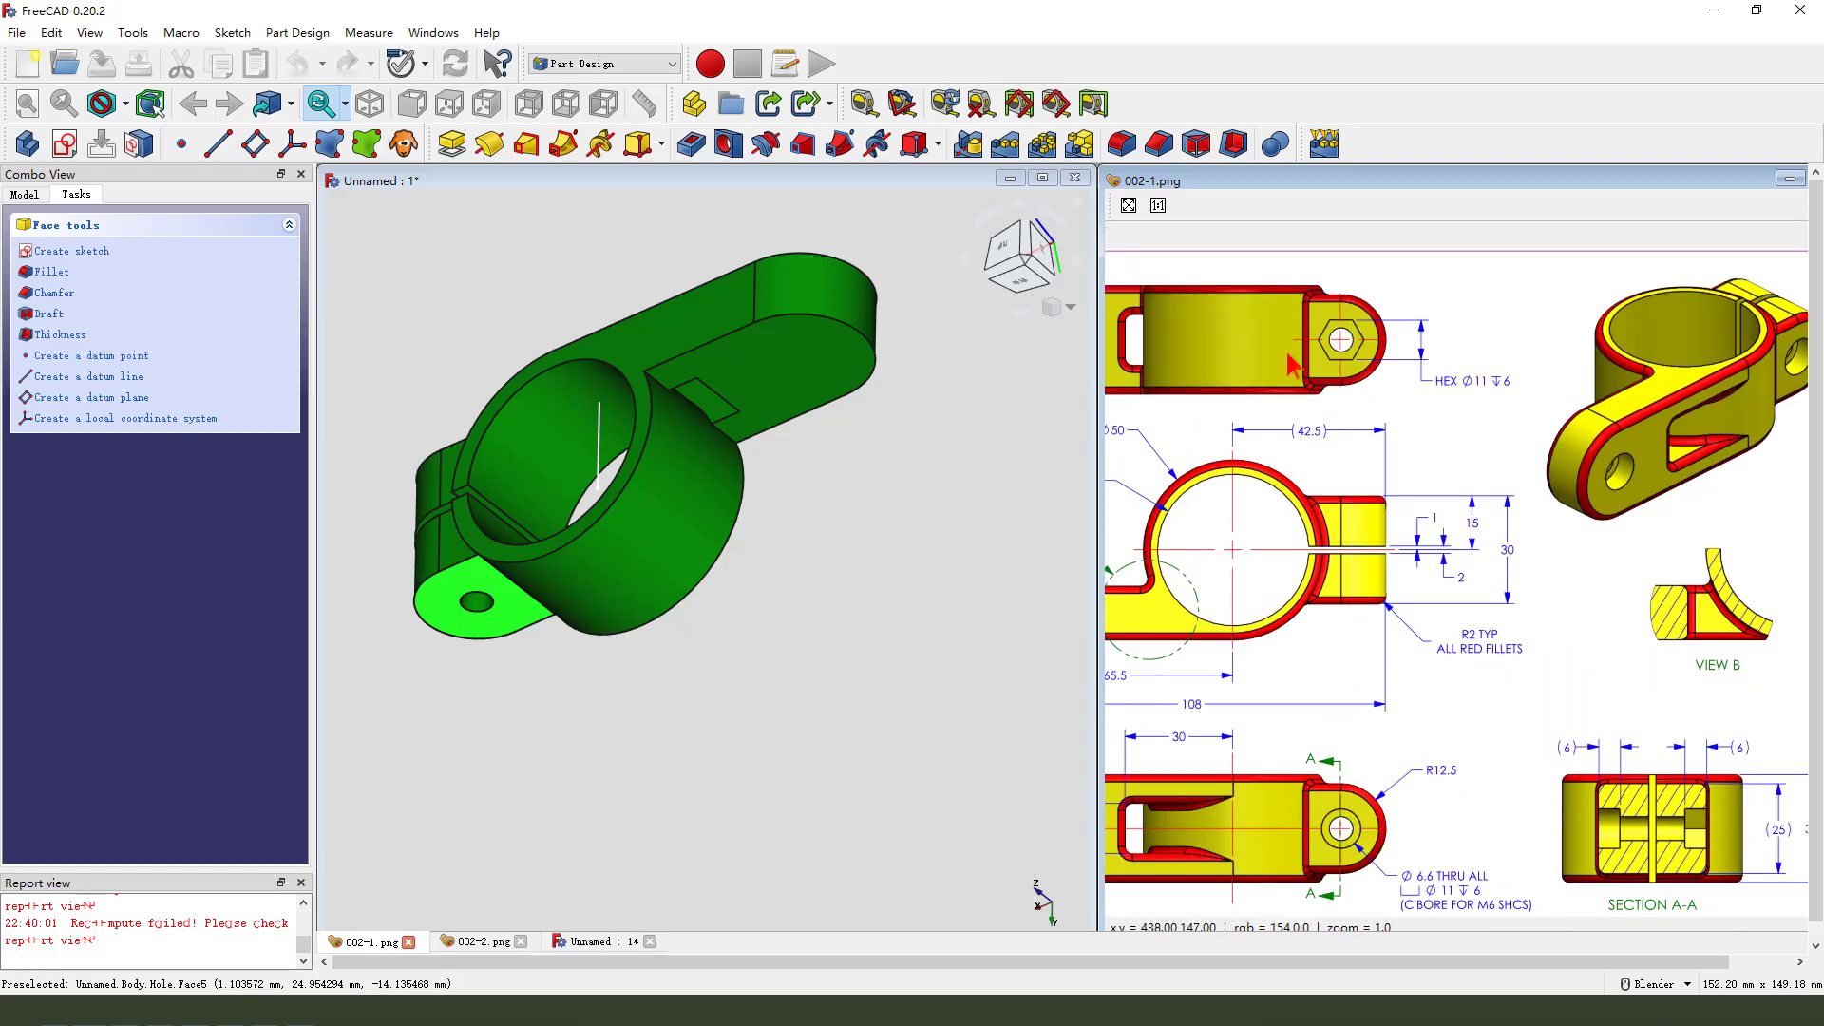
pyautogui.moveTo(1449, 277); pyautogui.dragTo(1390, 310)
pyautogui.moveTo(1403, 286); pyautogui.dragTo(1416, 323)
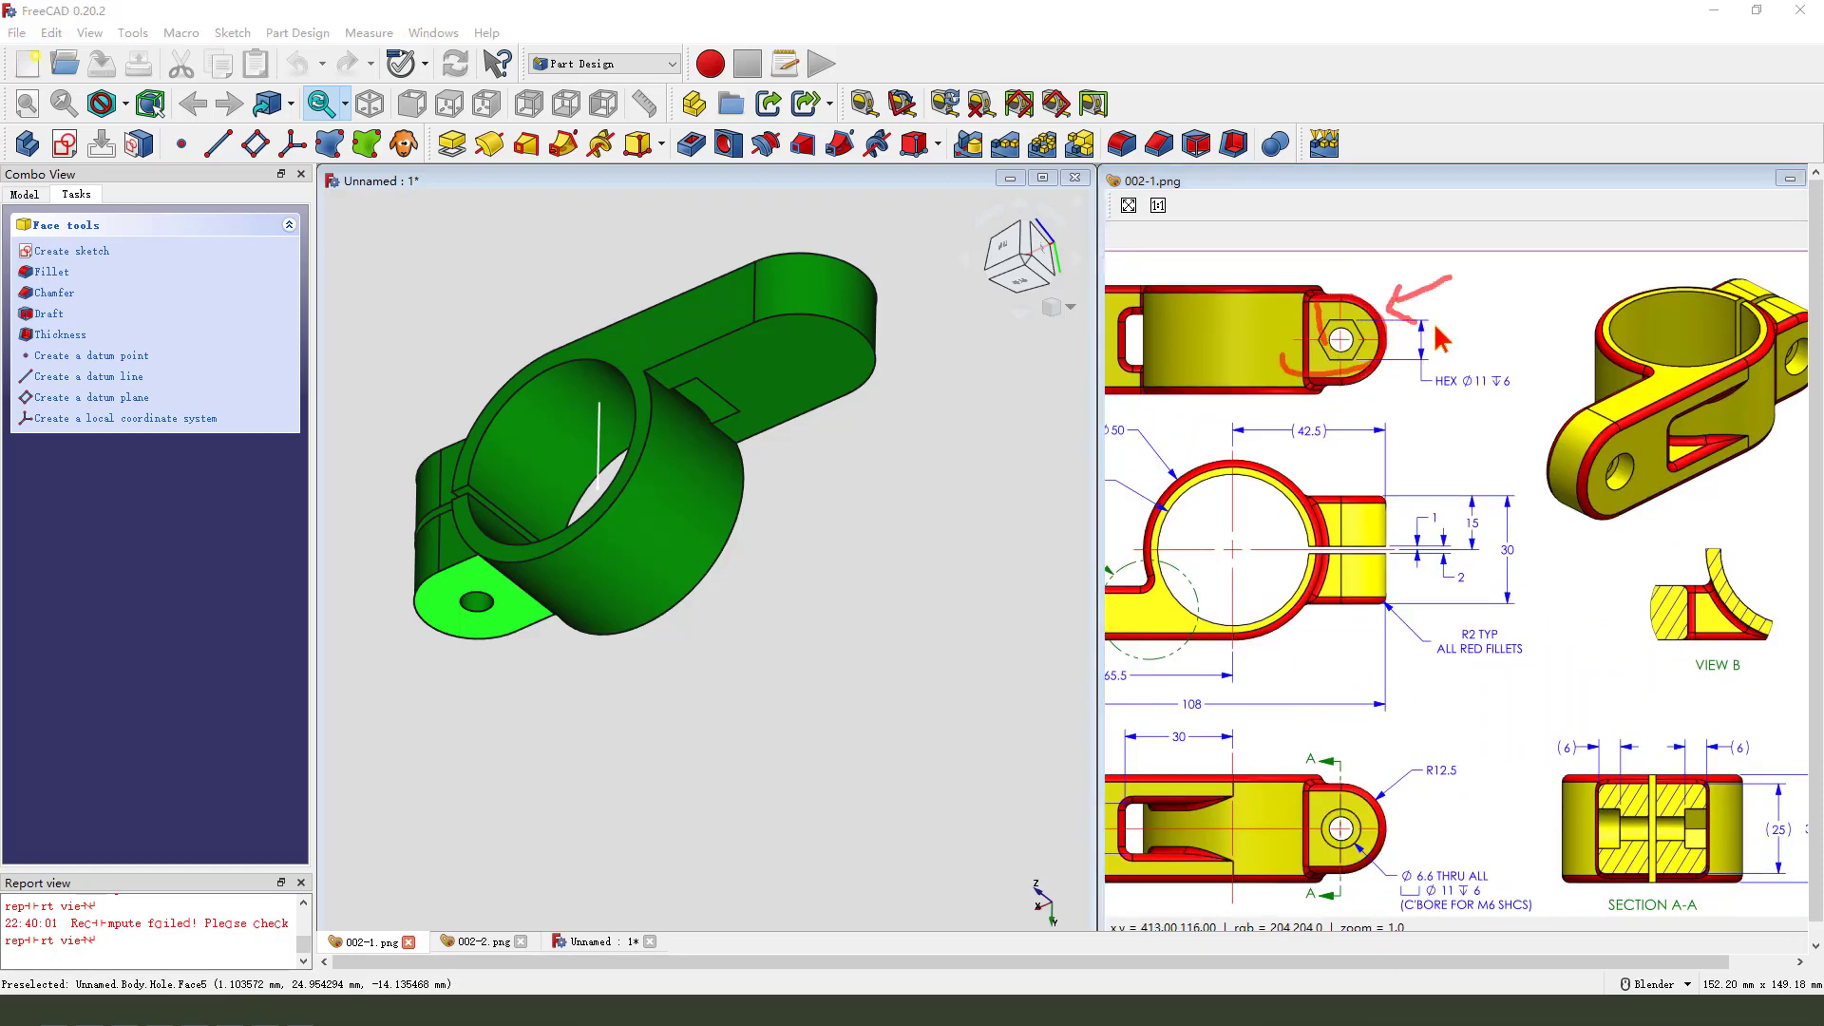
pyautogui.click(65, 144)
# Link the lug's rounded edge as external geometry and draw a hexagon about 5.2 mm in radius centred on the hole
pyautogui.scroll(3, 589, 484)
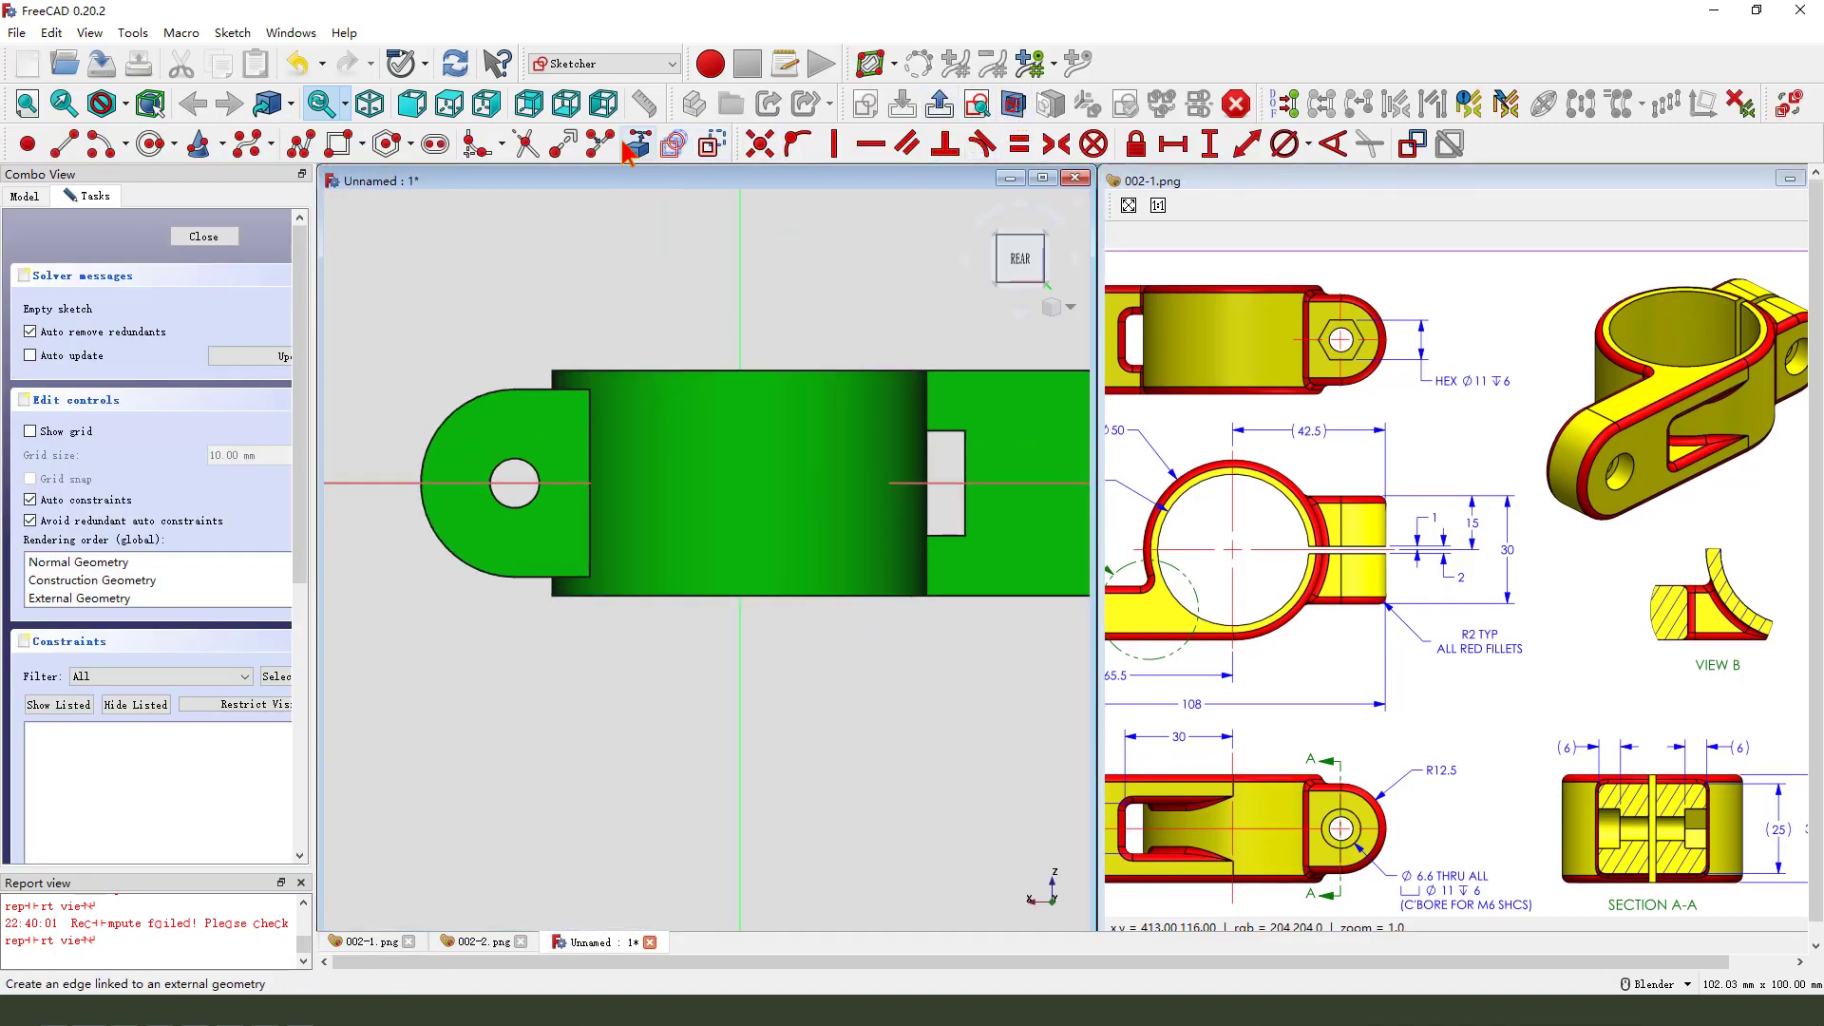
pyautogui.click(673, 144)
pyautogui.click(478, 410)
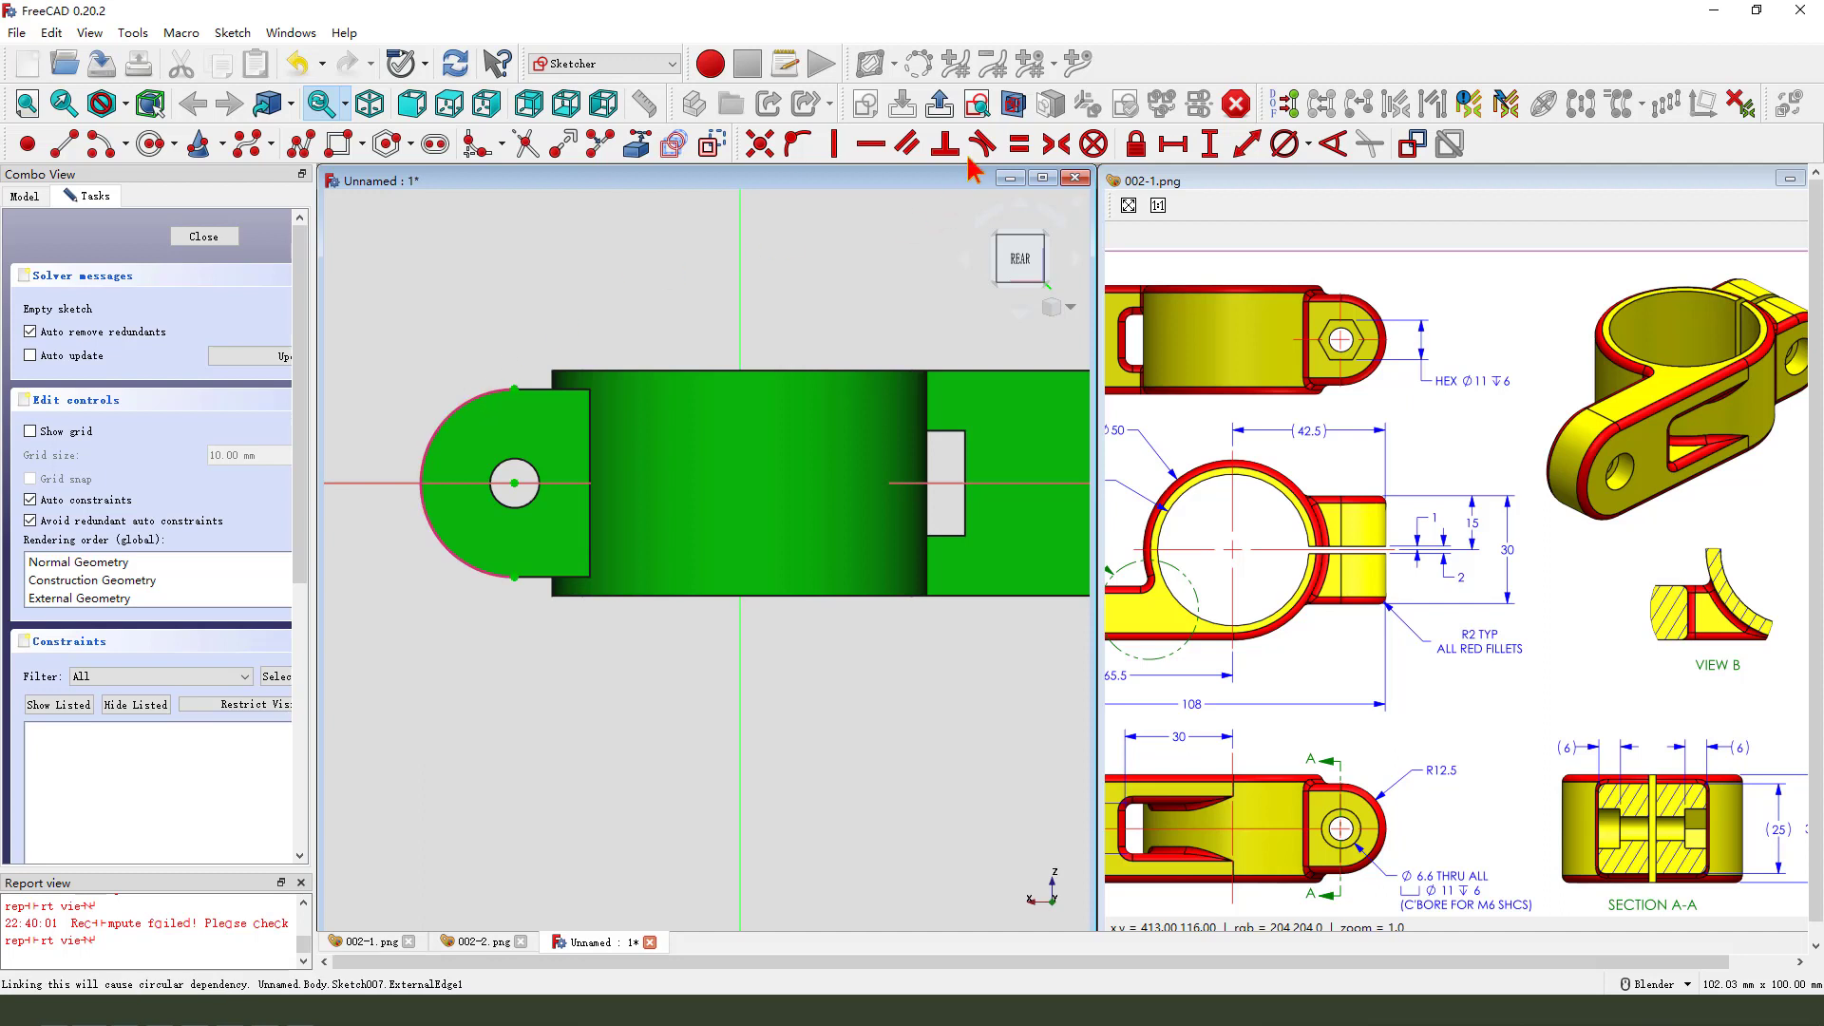
pyautogui.scroll(1, 439, 539)
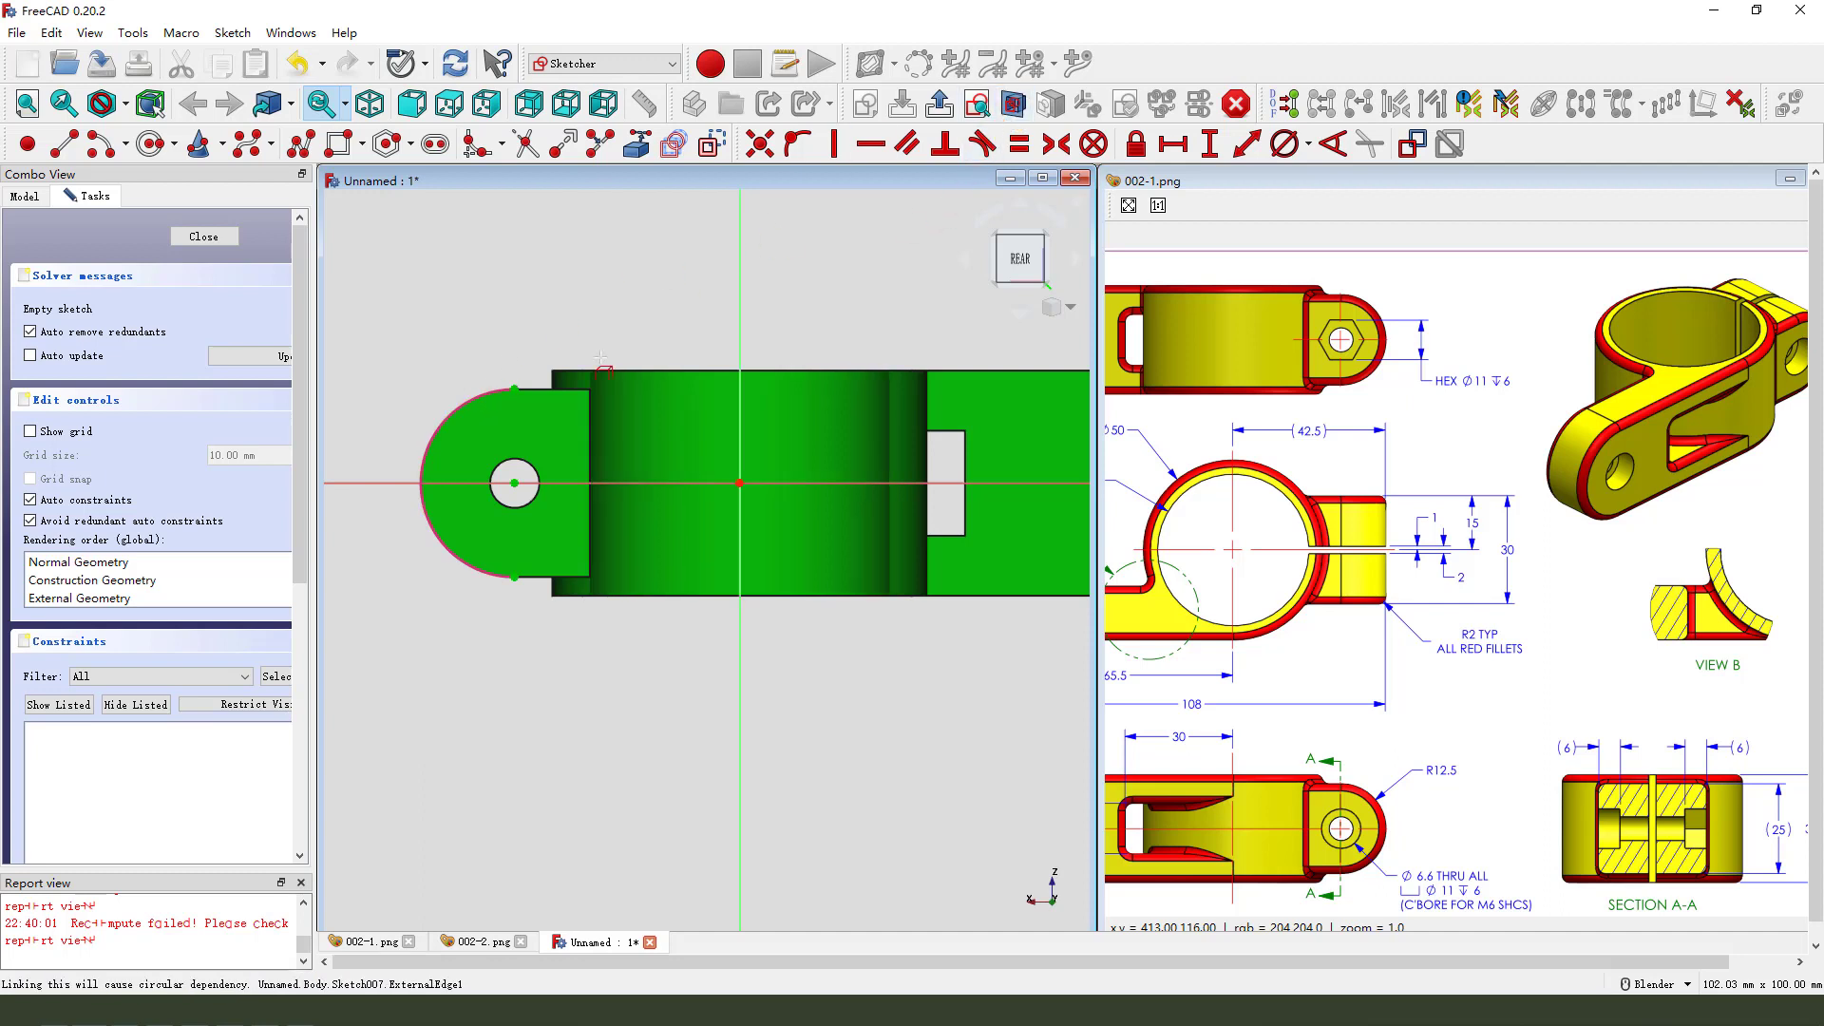
pyautogui.click(388, 148)
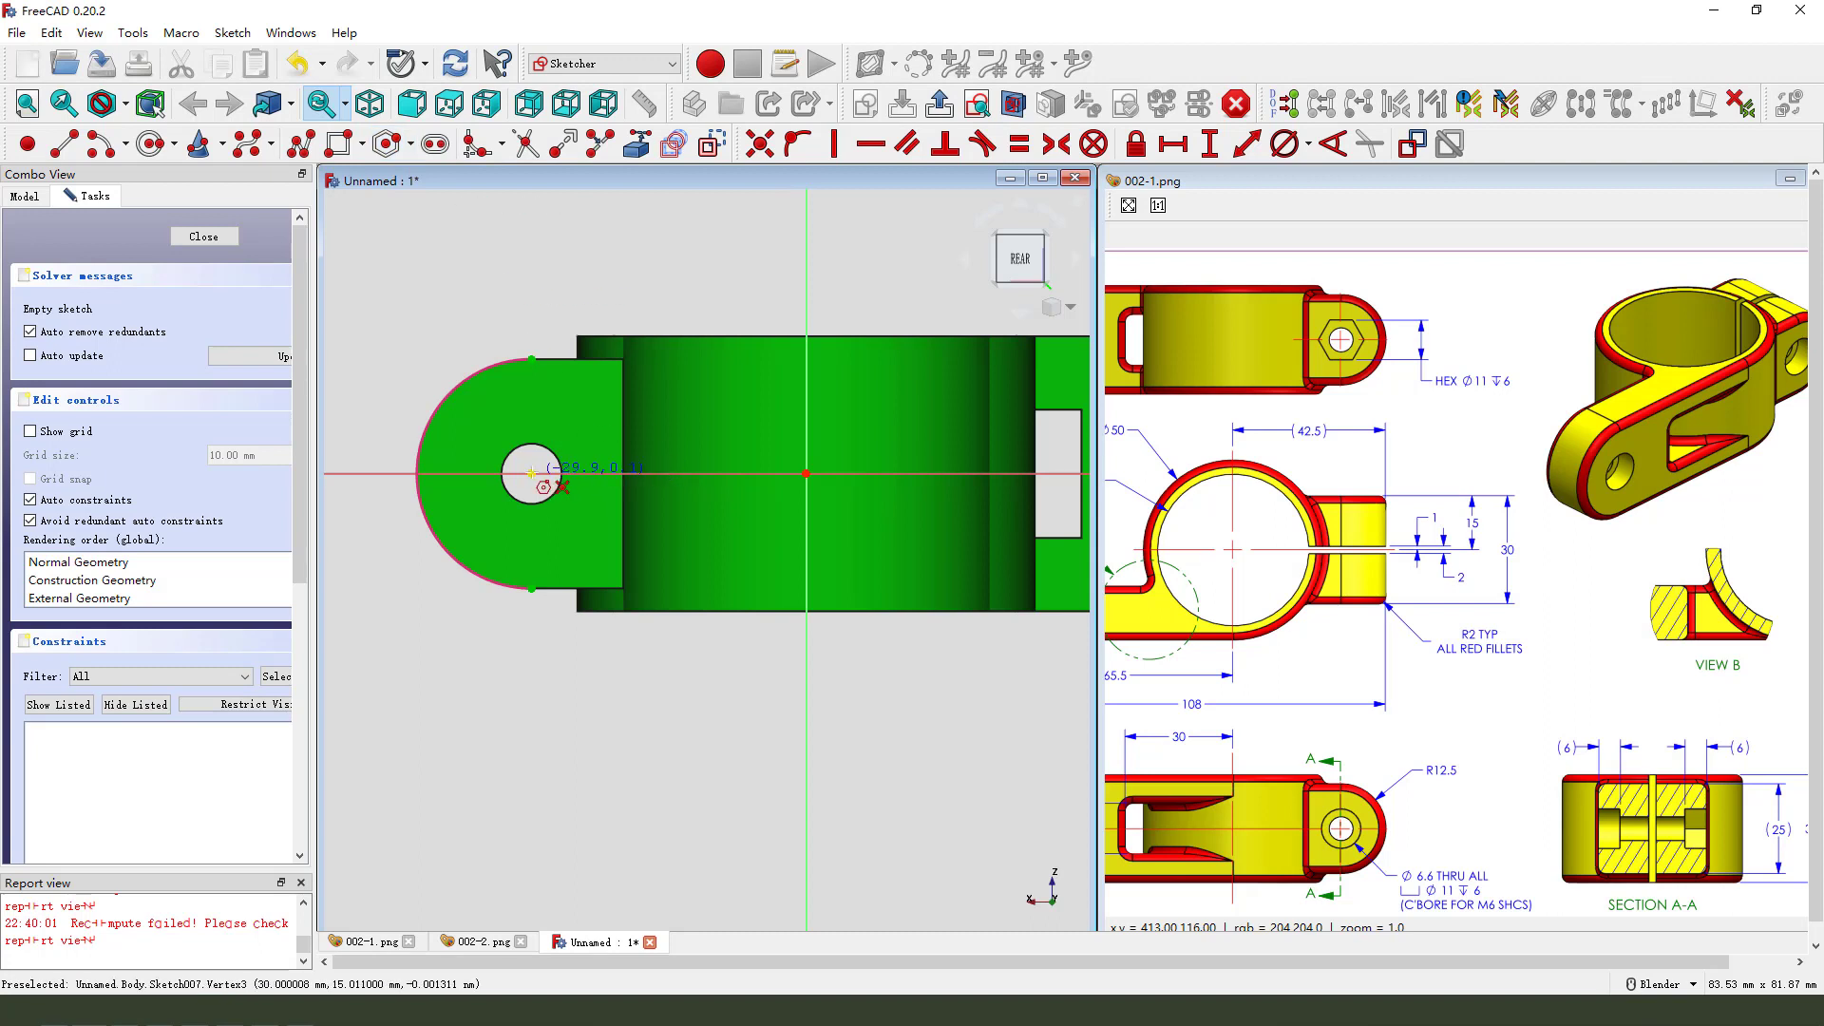
pyautogui.scroll(2, 560, 497)
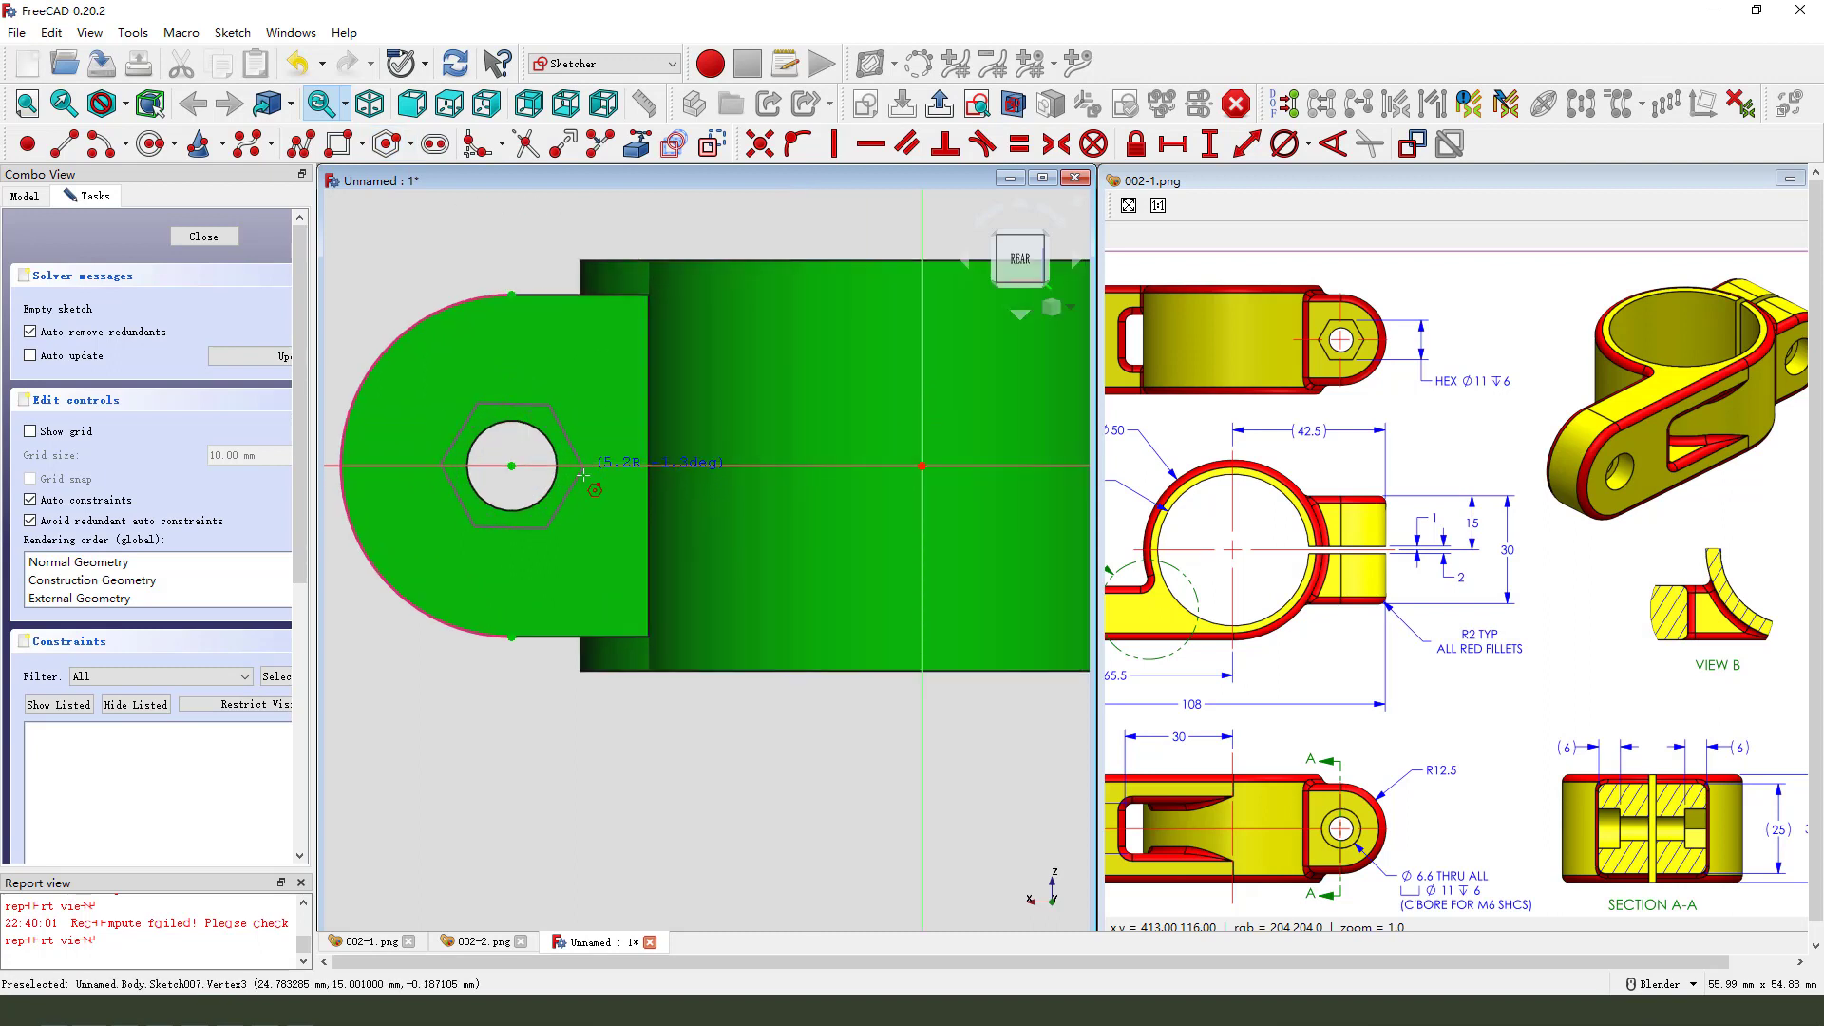
pyautogui.click(582, 473)
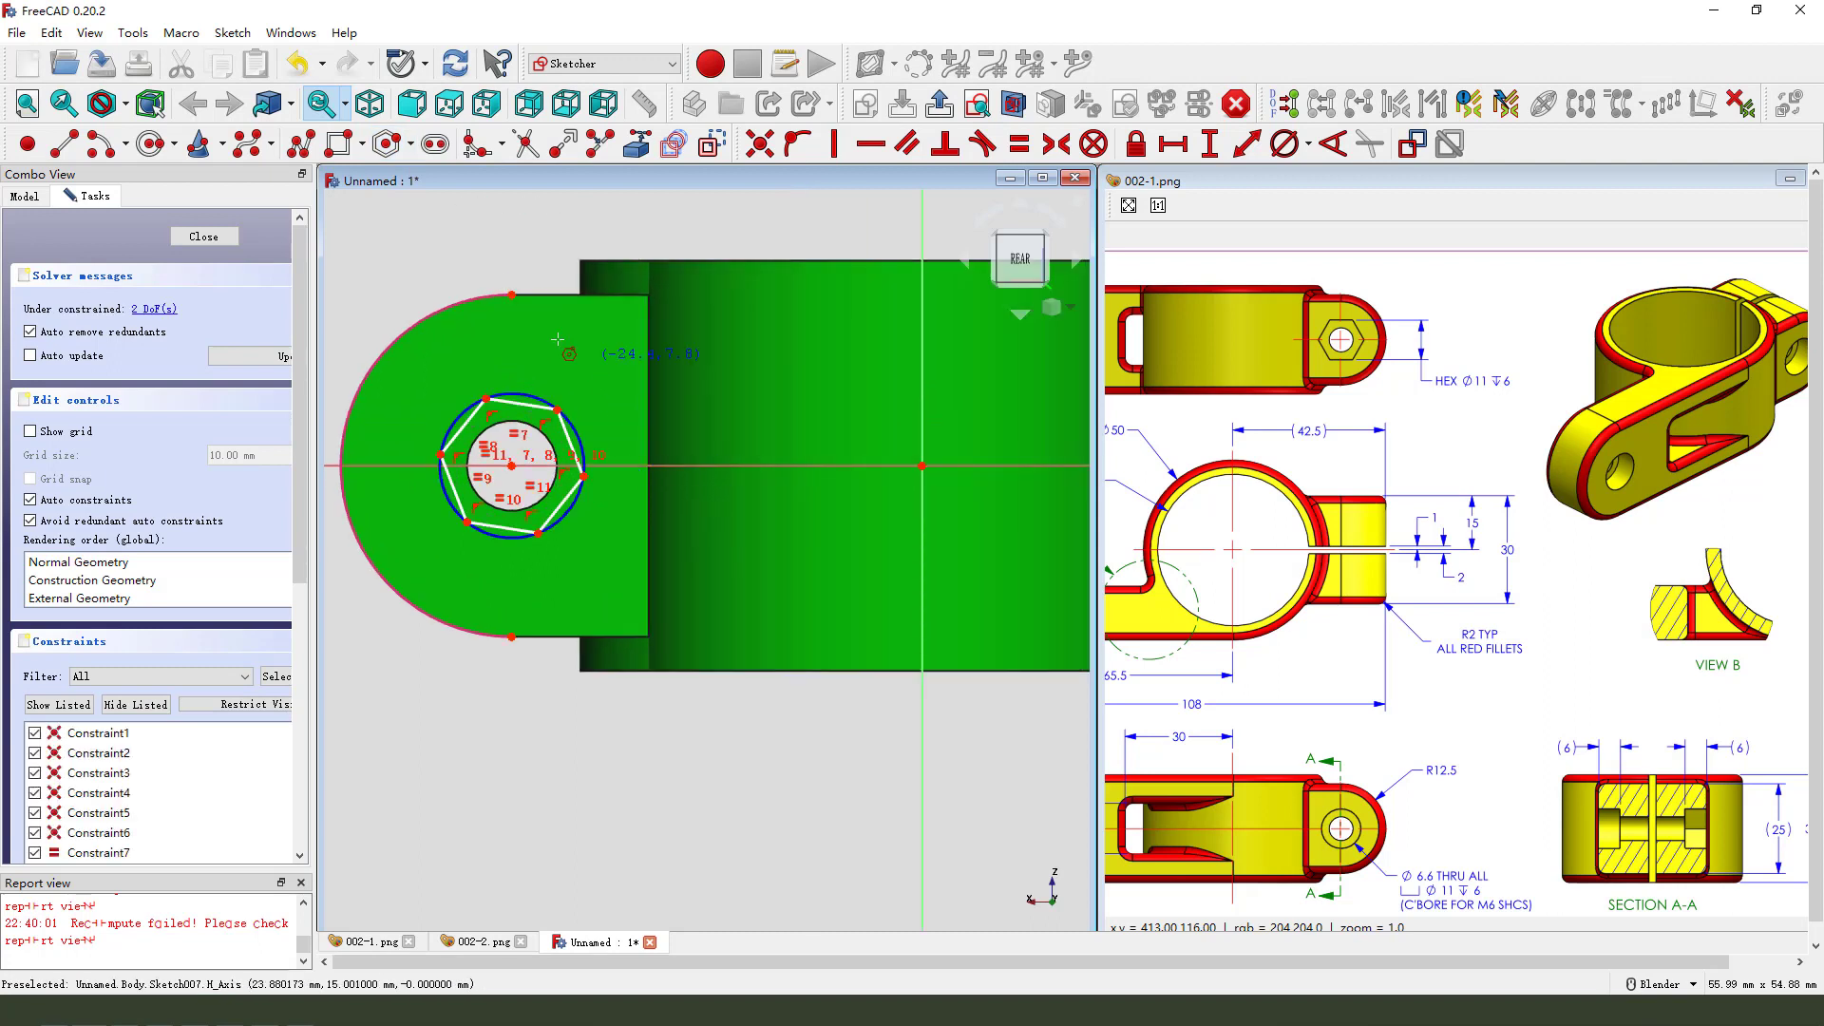
# Constrain the hexagon's corner beside the hole onto the horizontal axis
pyautogui.click(583, 476)
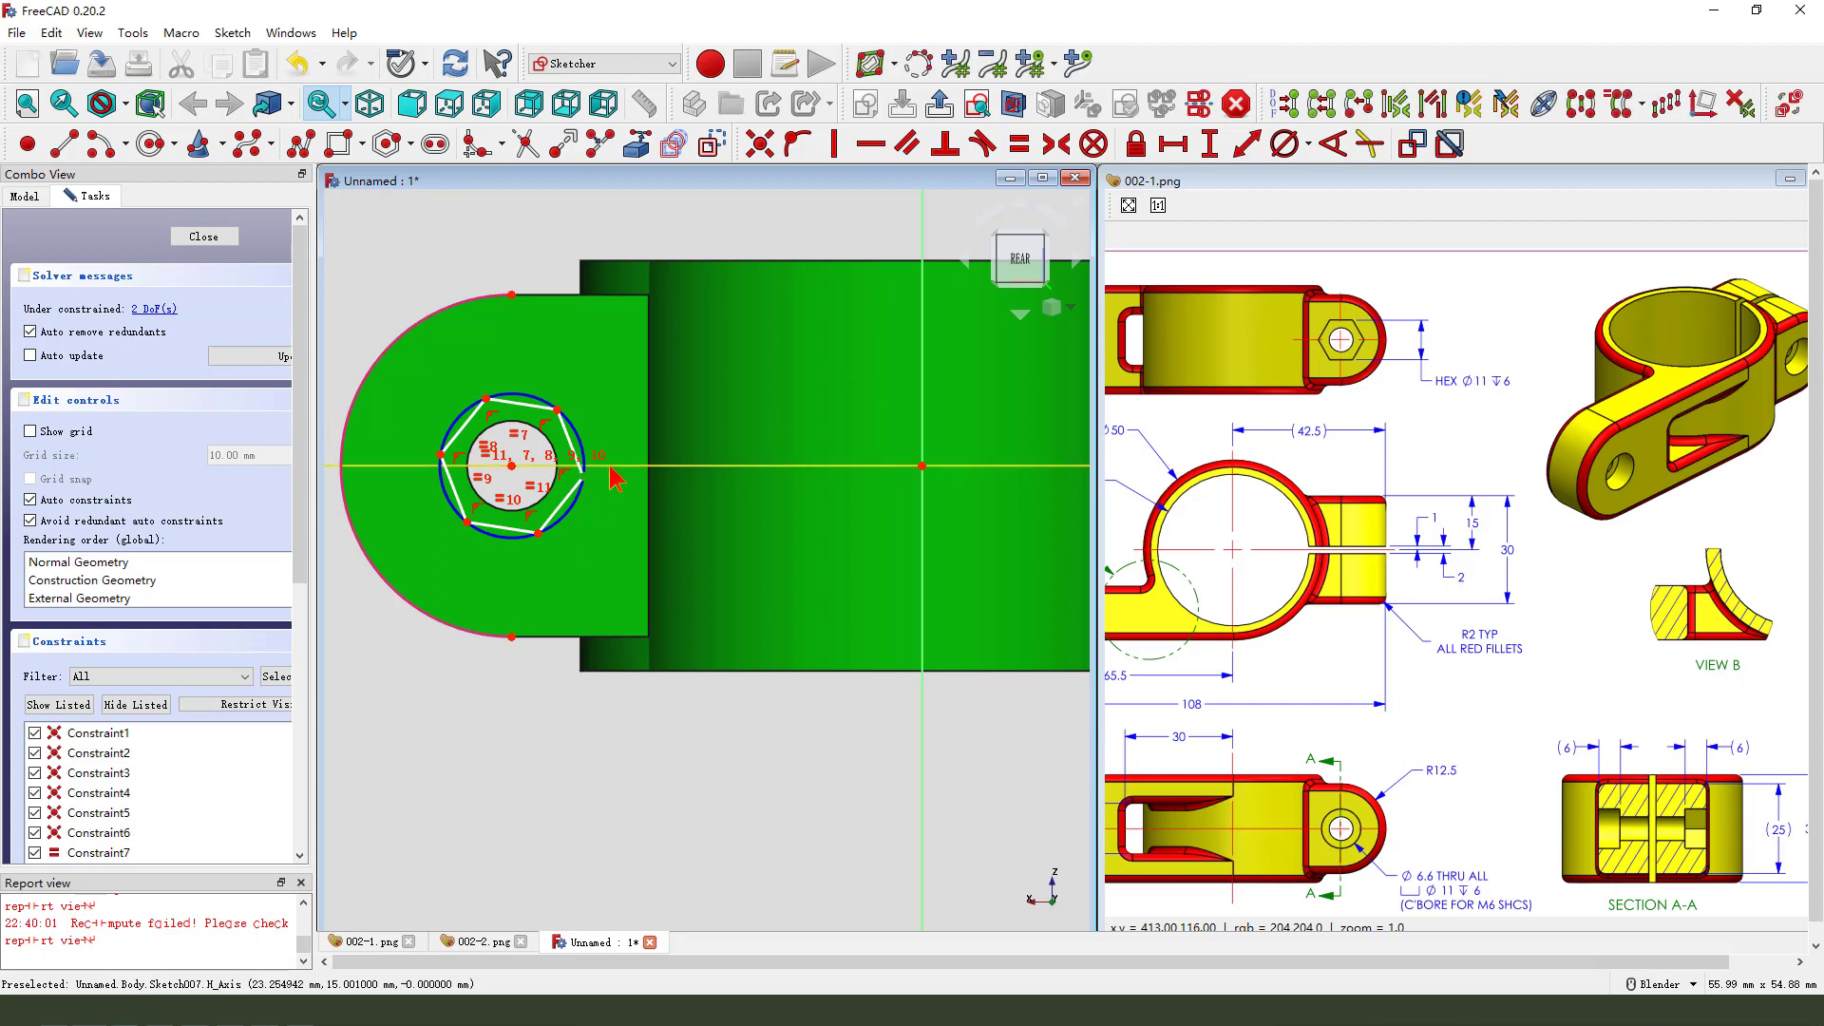
pyautogui.click(610, 466)
pyautogui.click(795, 144)
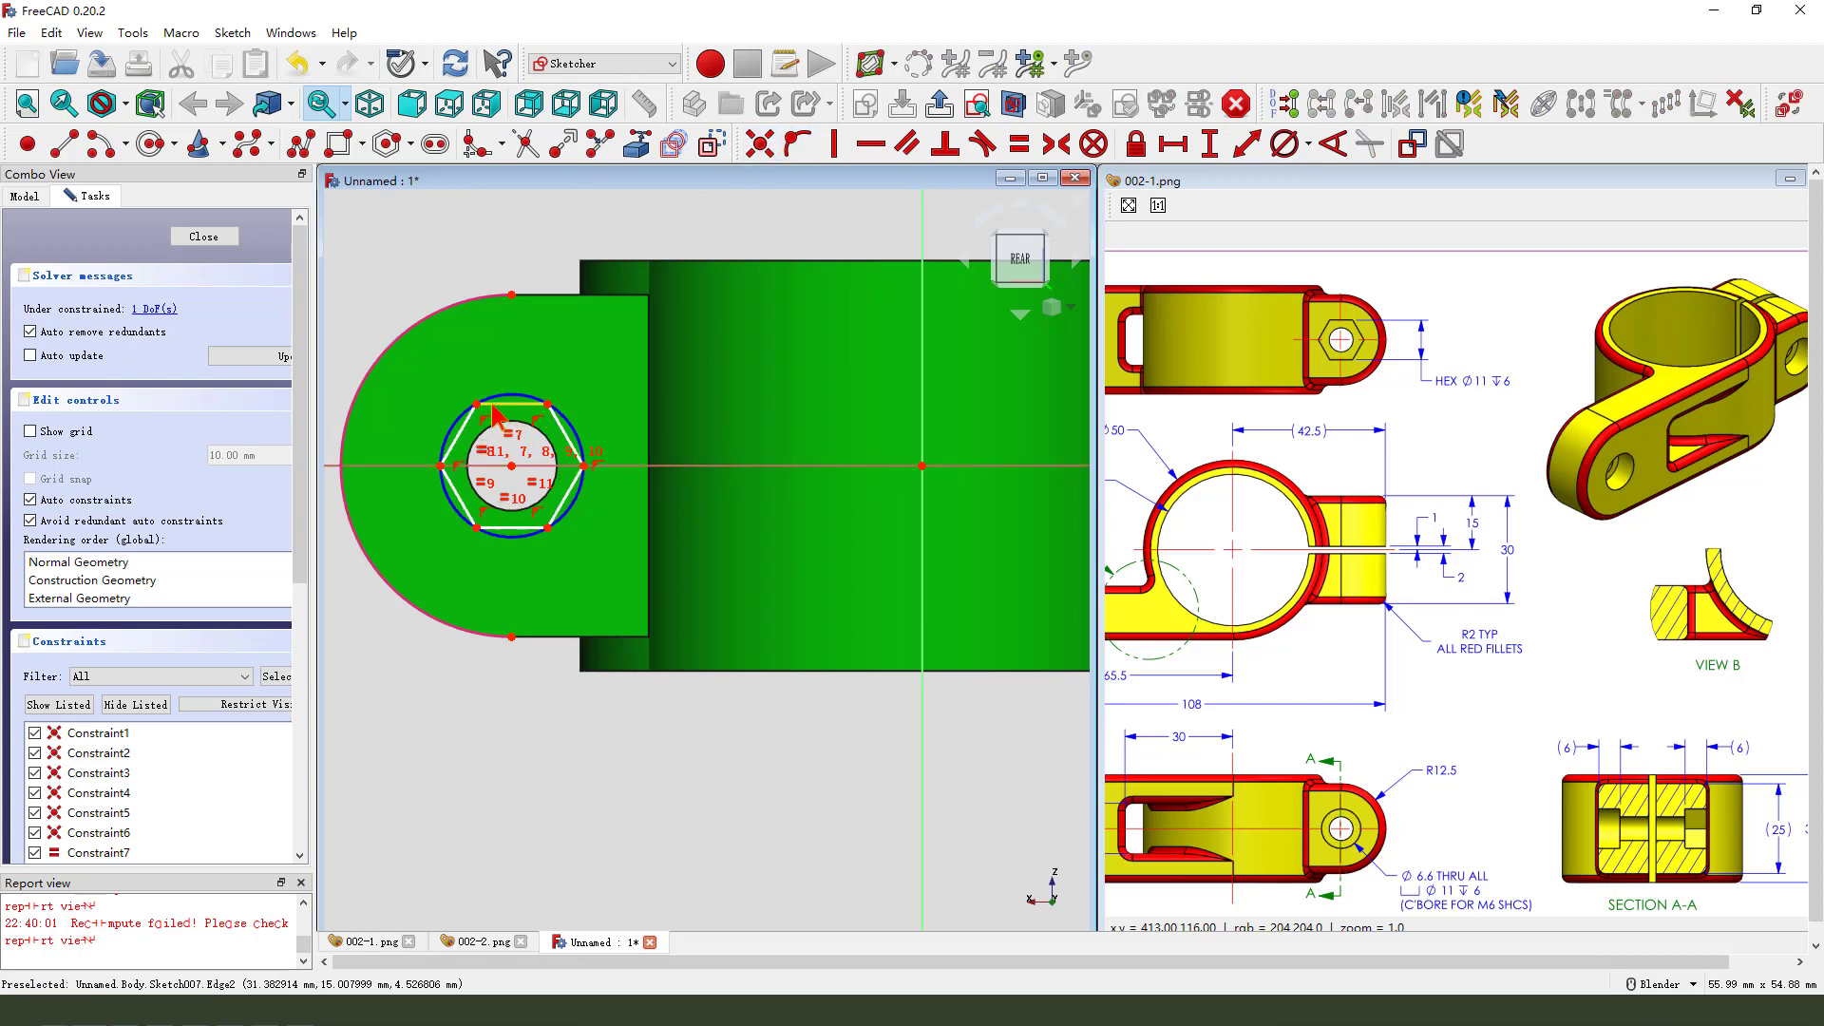
# Constrain the hexagon's vertical distance across flats to 11 mm and close the sketch
pyautogui.click(477, 404)
pyautogui.click(477, 529)
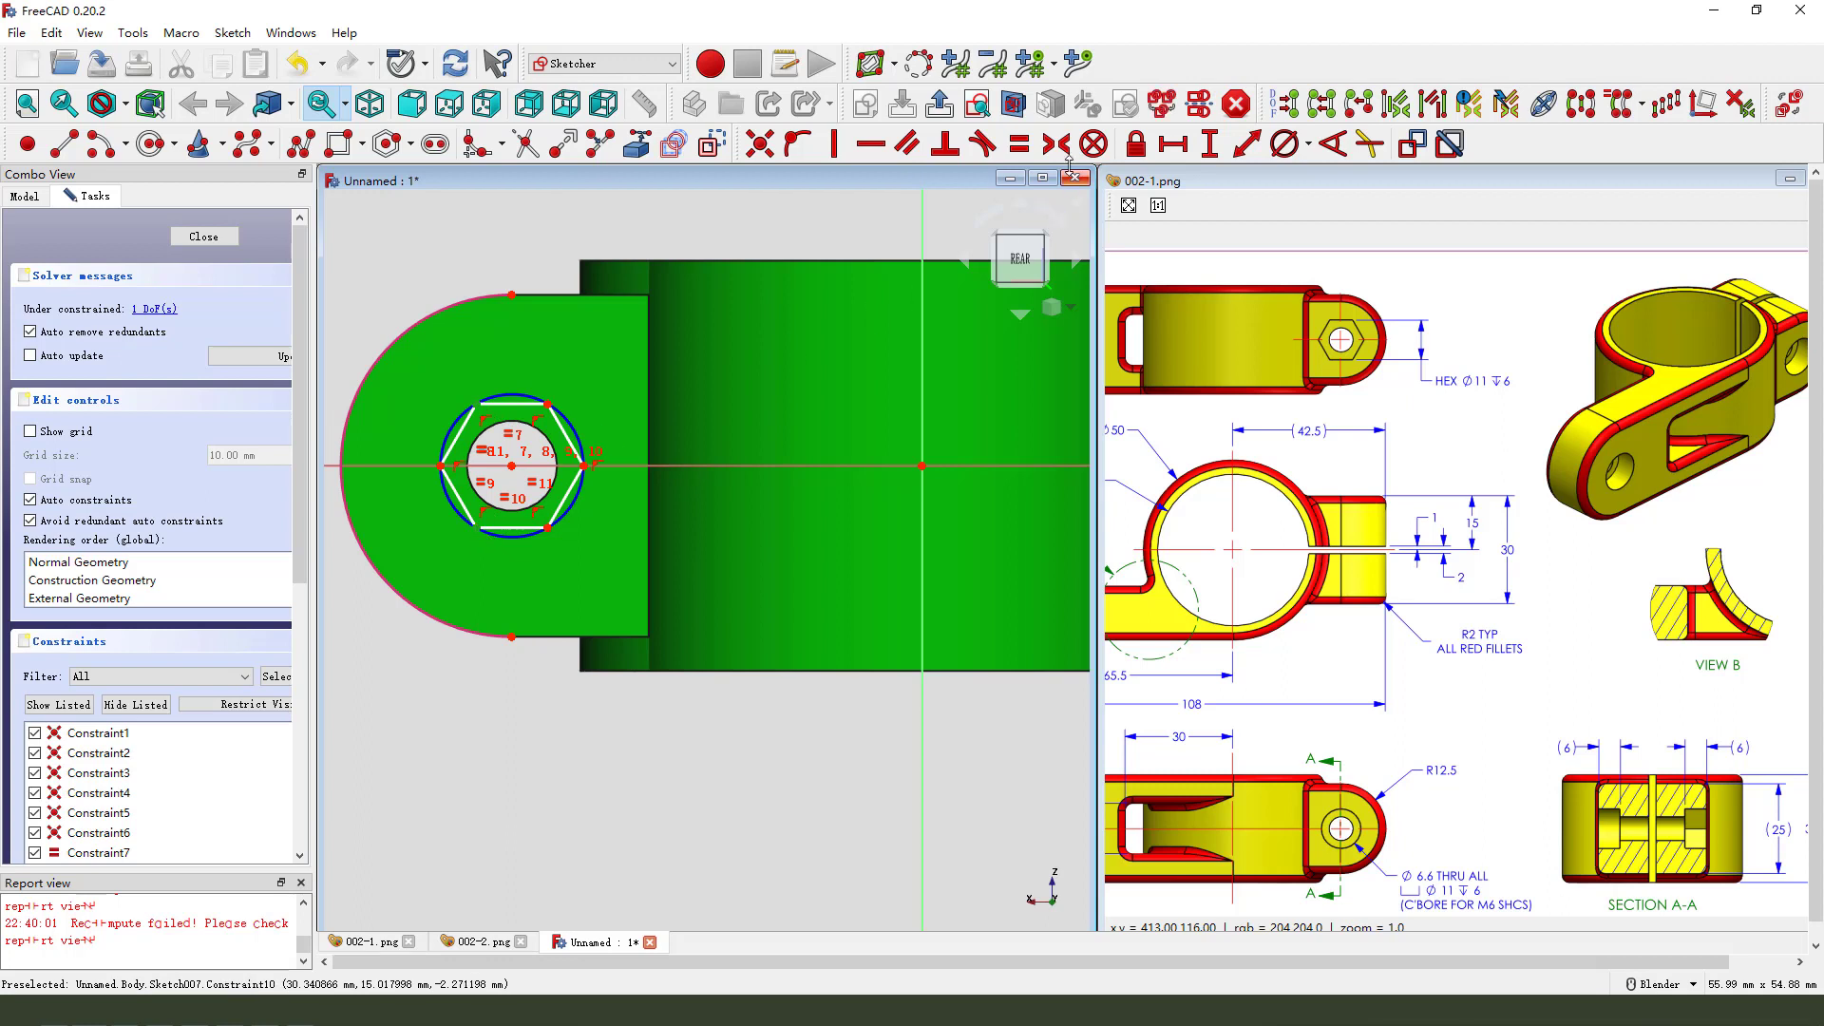
pyautogui.click(1210, 144)
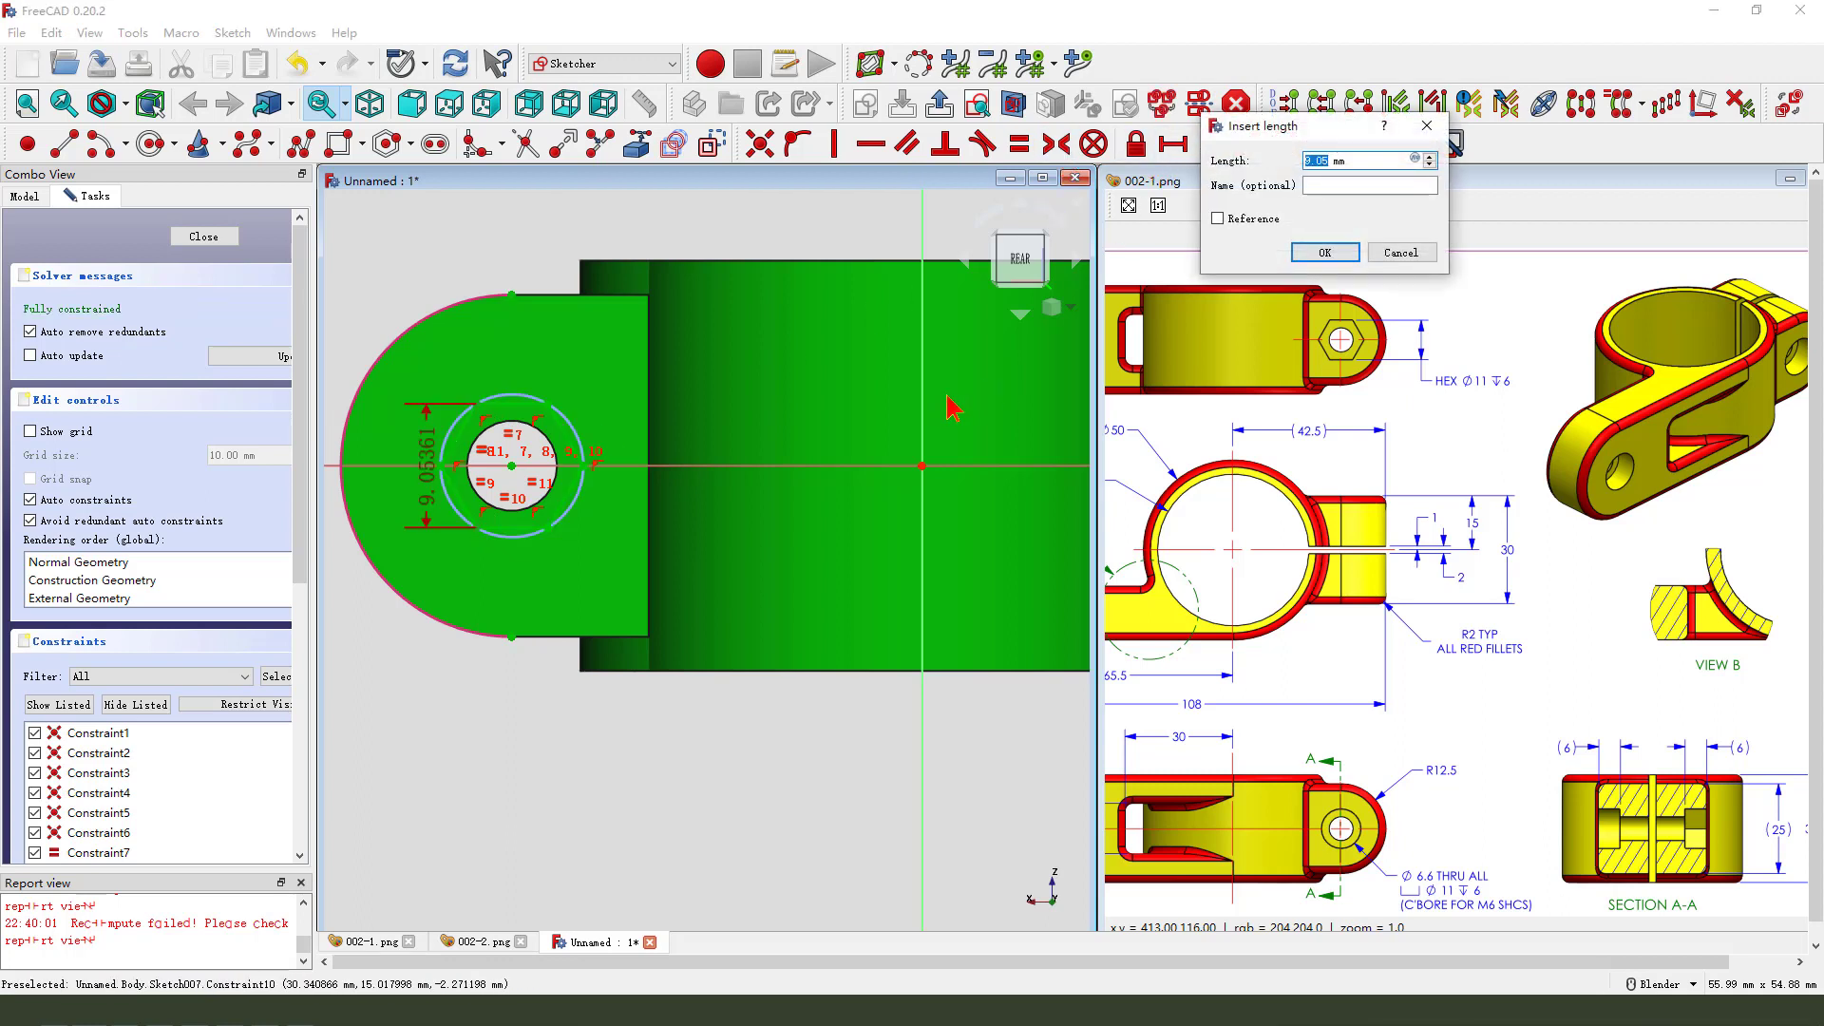
pyautogui.write('11')
pyautogui.press('Return')
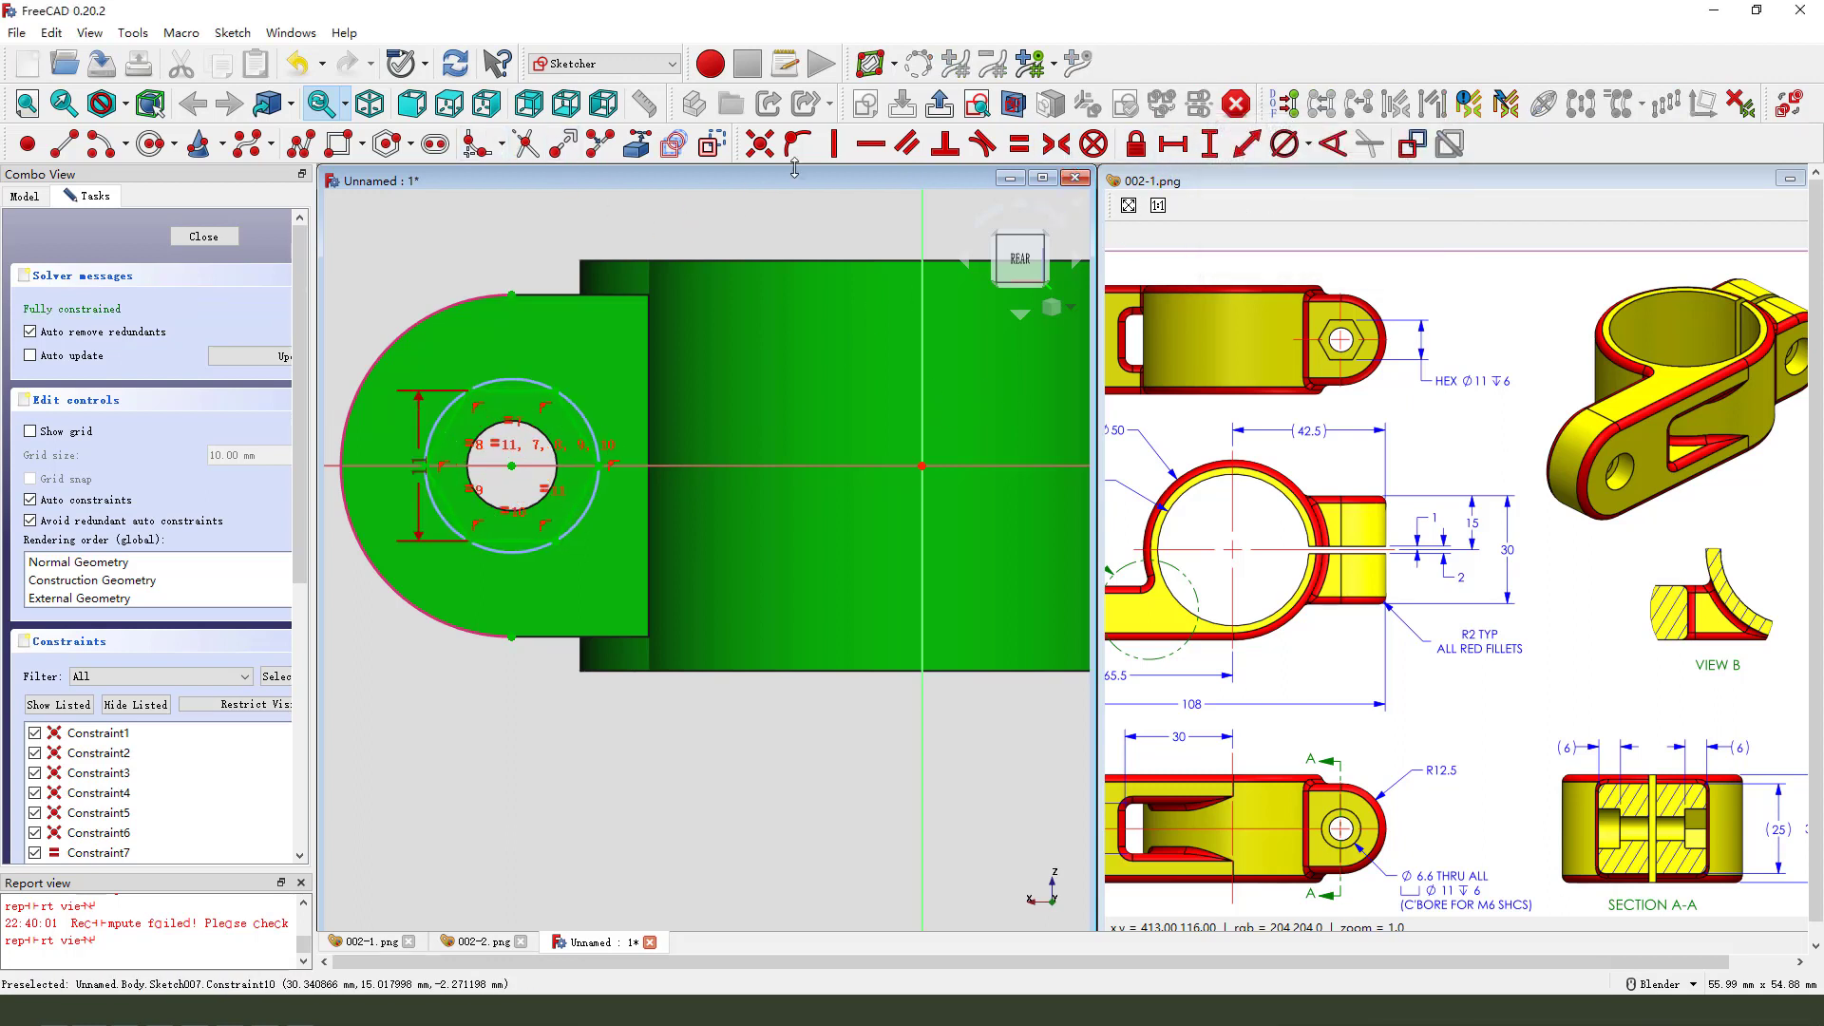
pyautogui.click(938, 103)
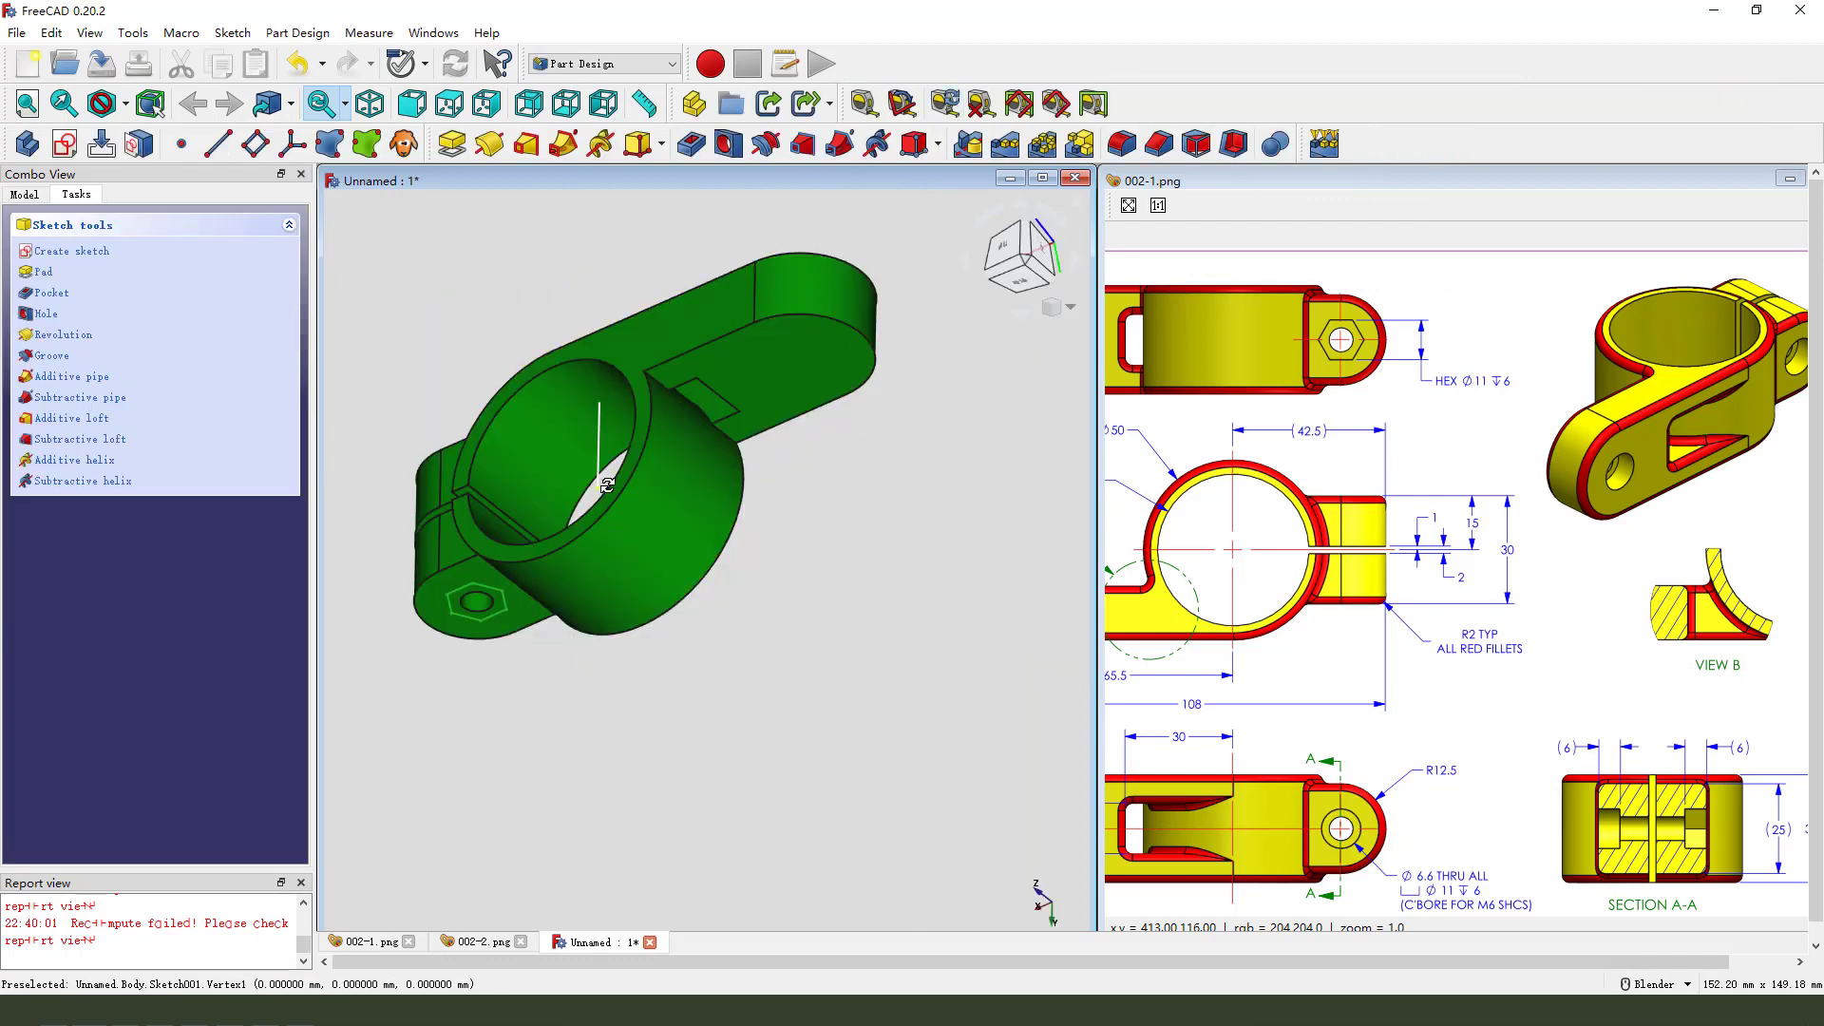
# Pocket the hexagon sketch 6 mm deep into the lug
pyautogui.moveTo(618, 456); pyautogui.dragTo(675, 442, button='middle')
pyautogui.click(692, 147)
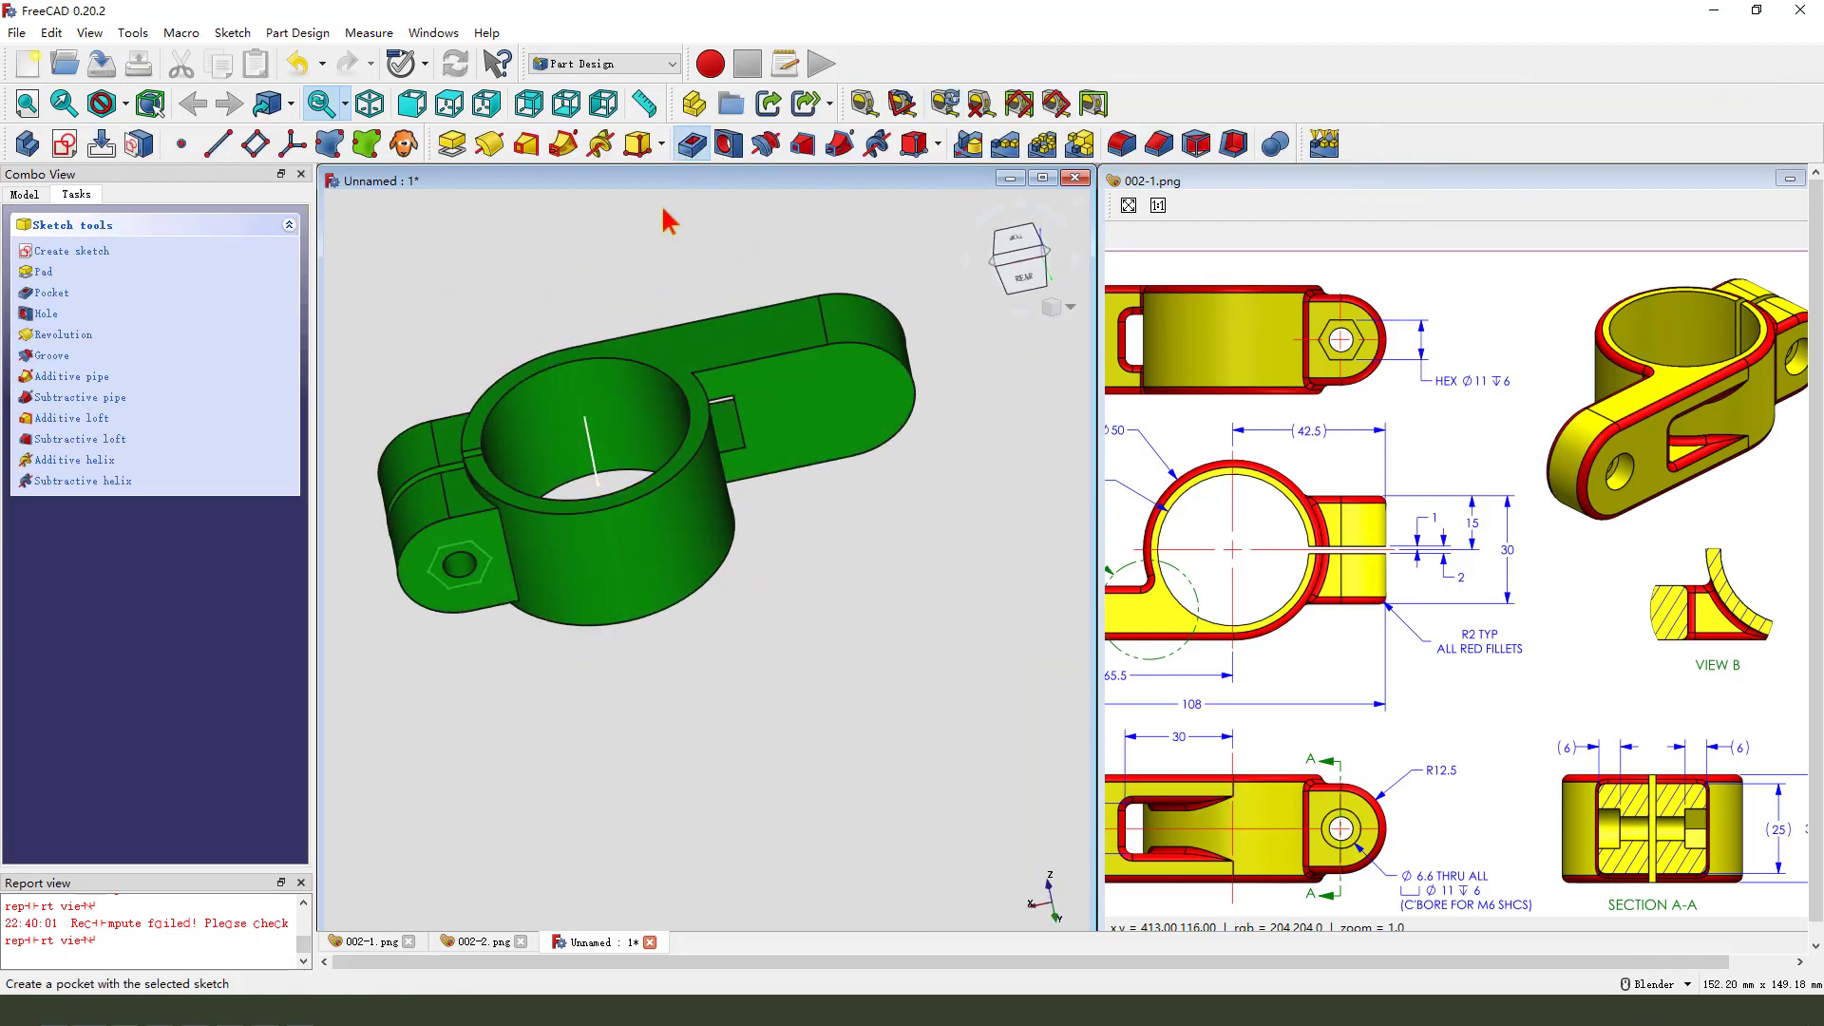
pyautogui.scroll(1, 439, 630)
pyautogui.moveTo(439, 631); pyautogui.dragTo(497, 602, button='middle')
pyautogui.moveTo(198, 335); pyautogui.dragTo(129, 327)
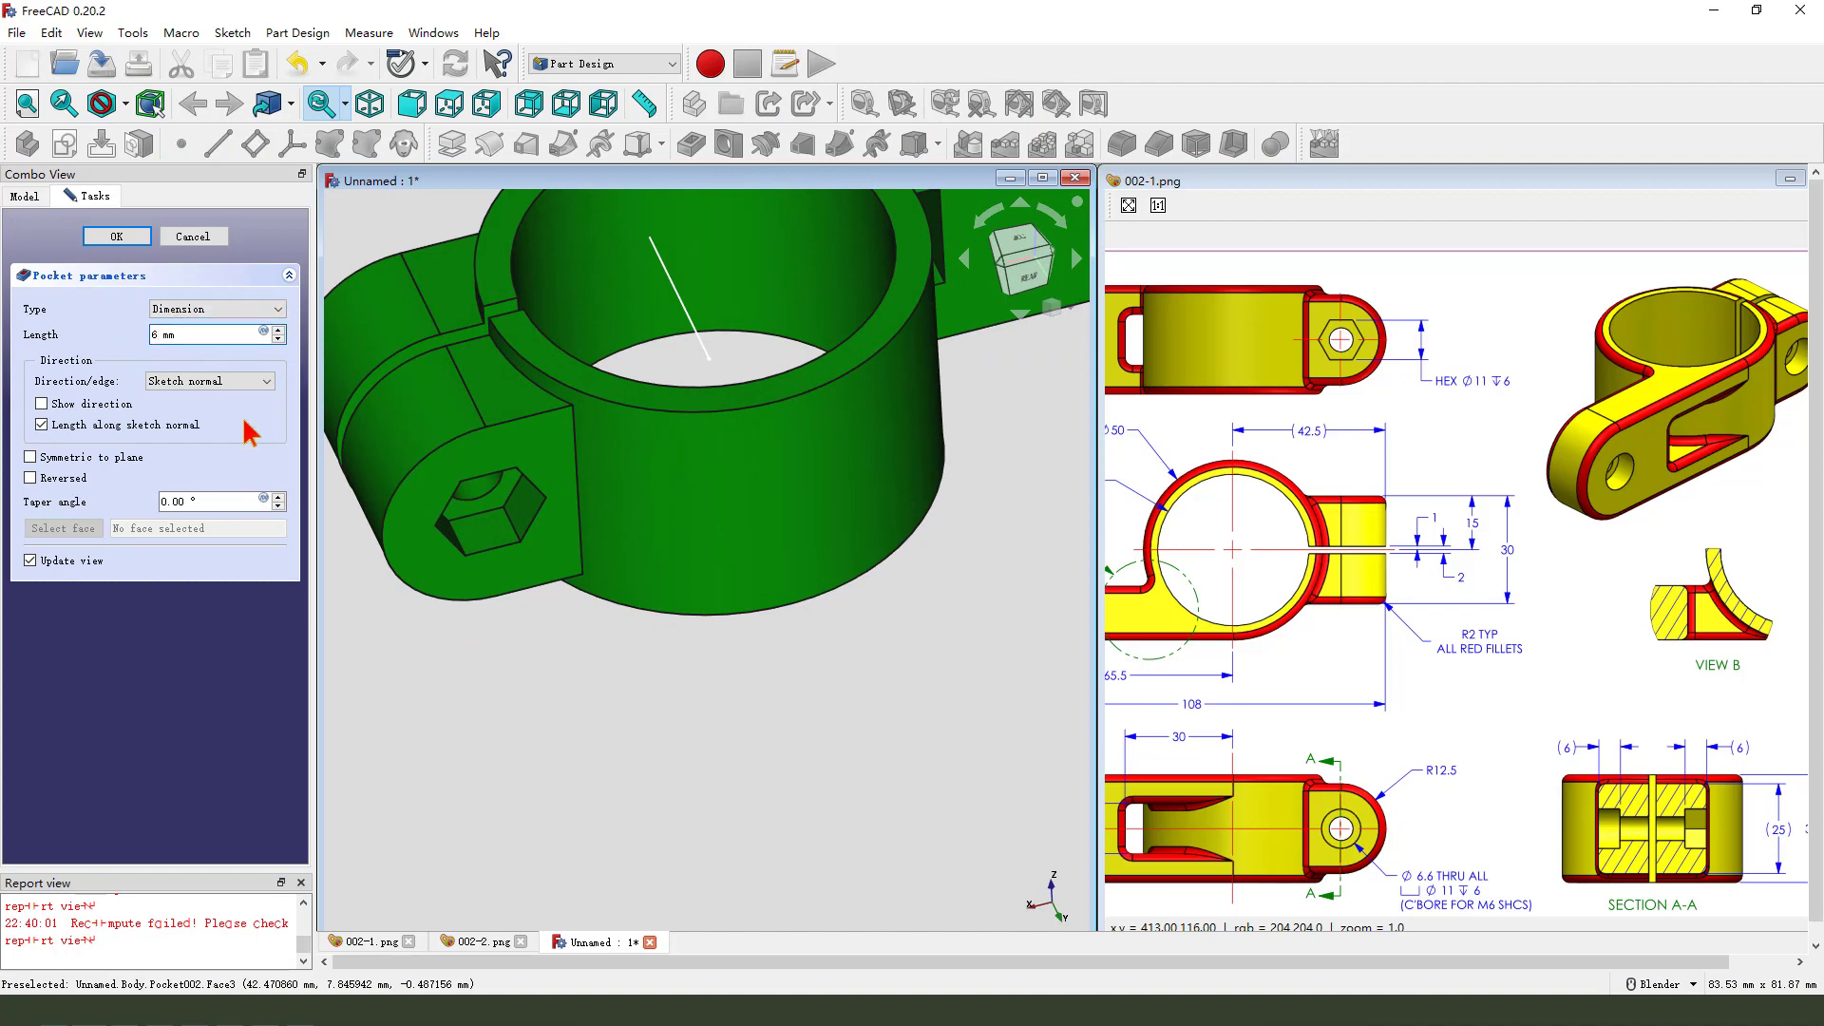
pyautogui.scroll(-3, 532, 551)
pyautogui.click(116, 235)
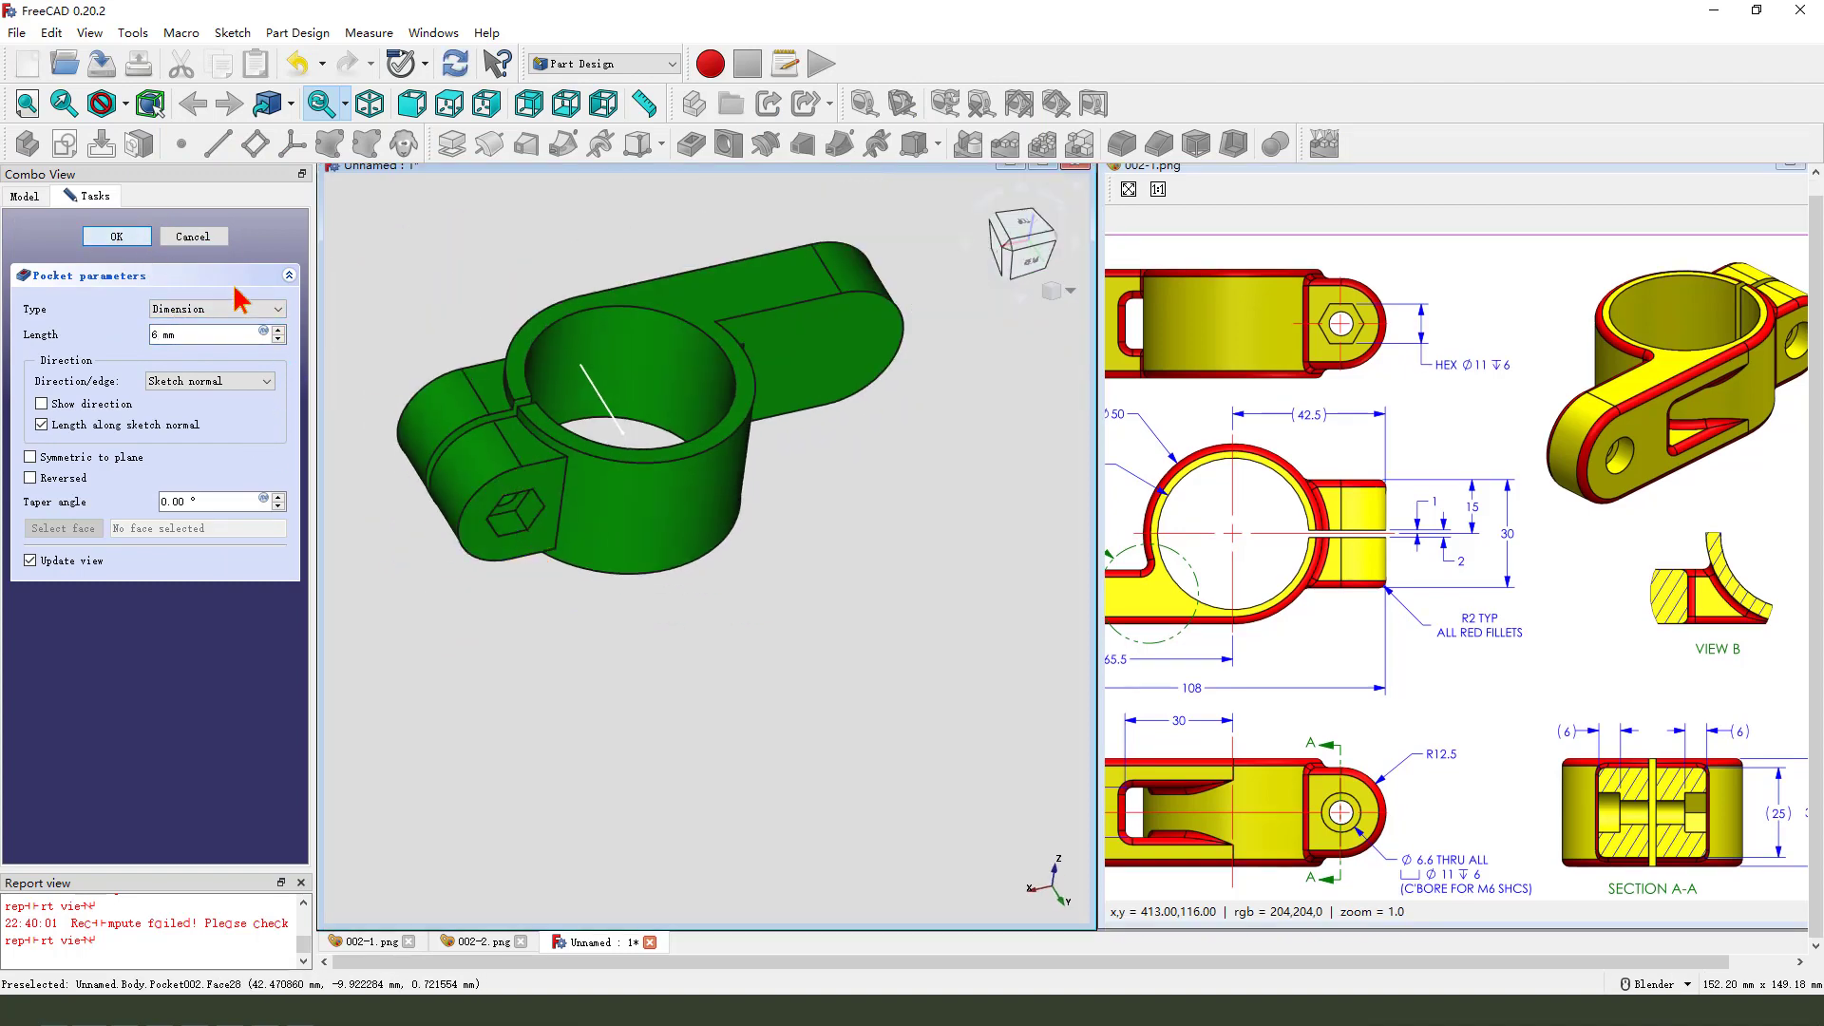
# Show the hidden datum plane that lies on the long arm's flat face
pyautogui.moveTo(532, 570); pyautogui.dragTo(906, 540, button='middle')
pyautogui.moveTo(608, 418); pyautogui.dragTo(738, 660, button='middle')
pyautogui.scroll(-3, 738, 660)
pyautogui.moveTo(693, 522); pyautogui.dragTo(572, 439, button='middle')
pyautogui.scroll(1, 571, 439)
pyautogui.scroll(2, 532, 475)
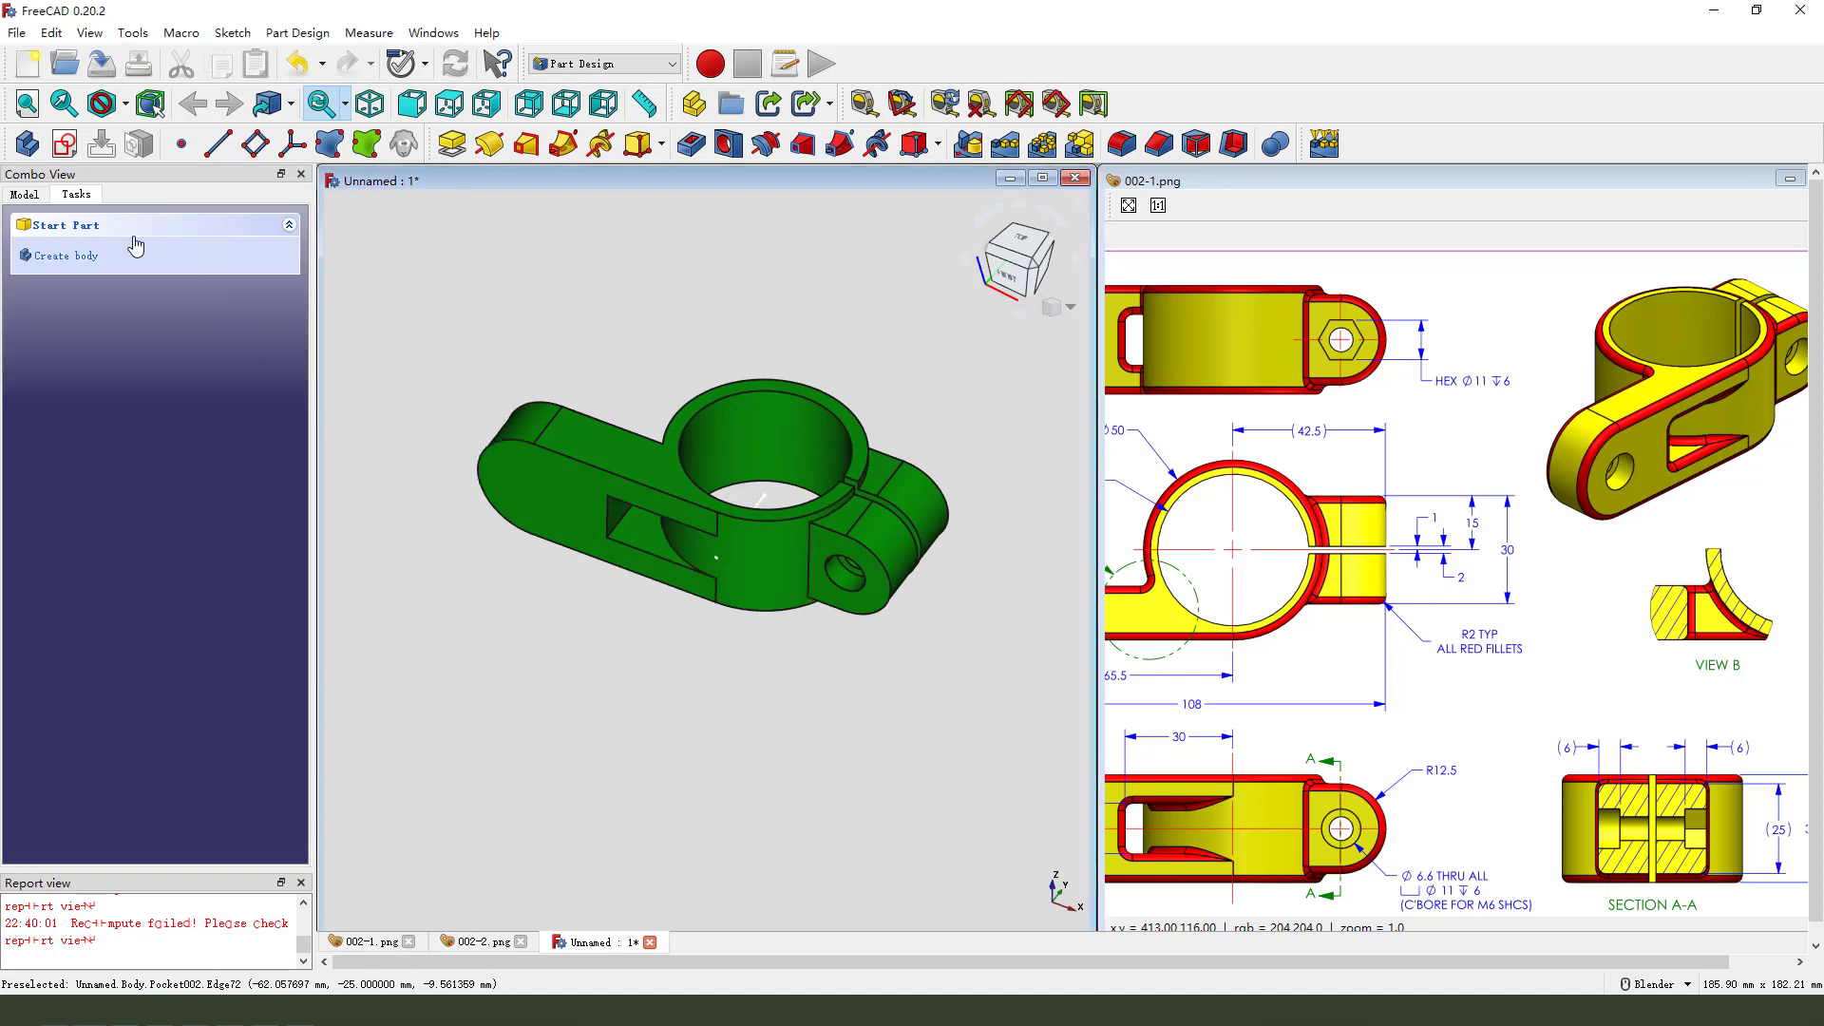
pyautogui.click(23, 194)
pyautogui.click(116, 356)
pyautogui.press('space')
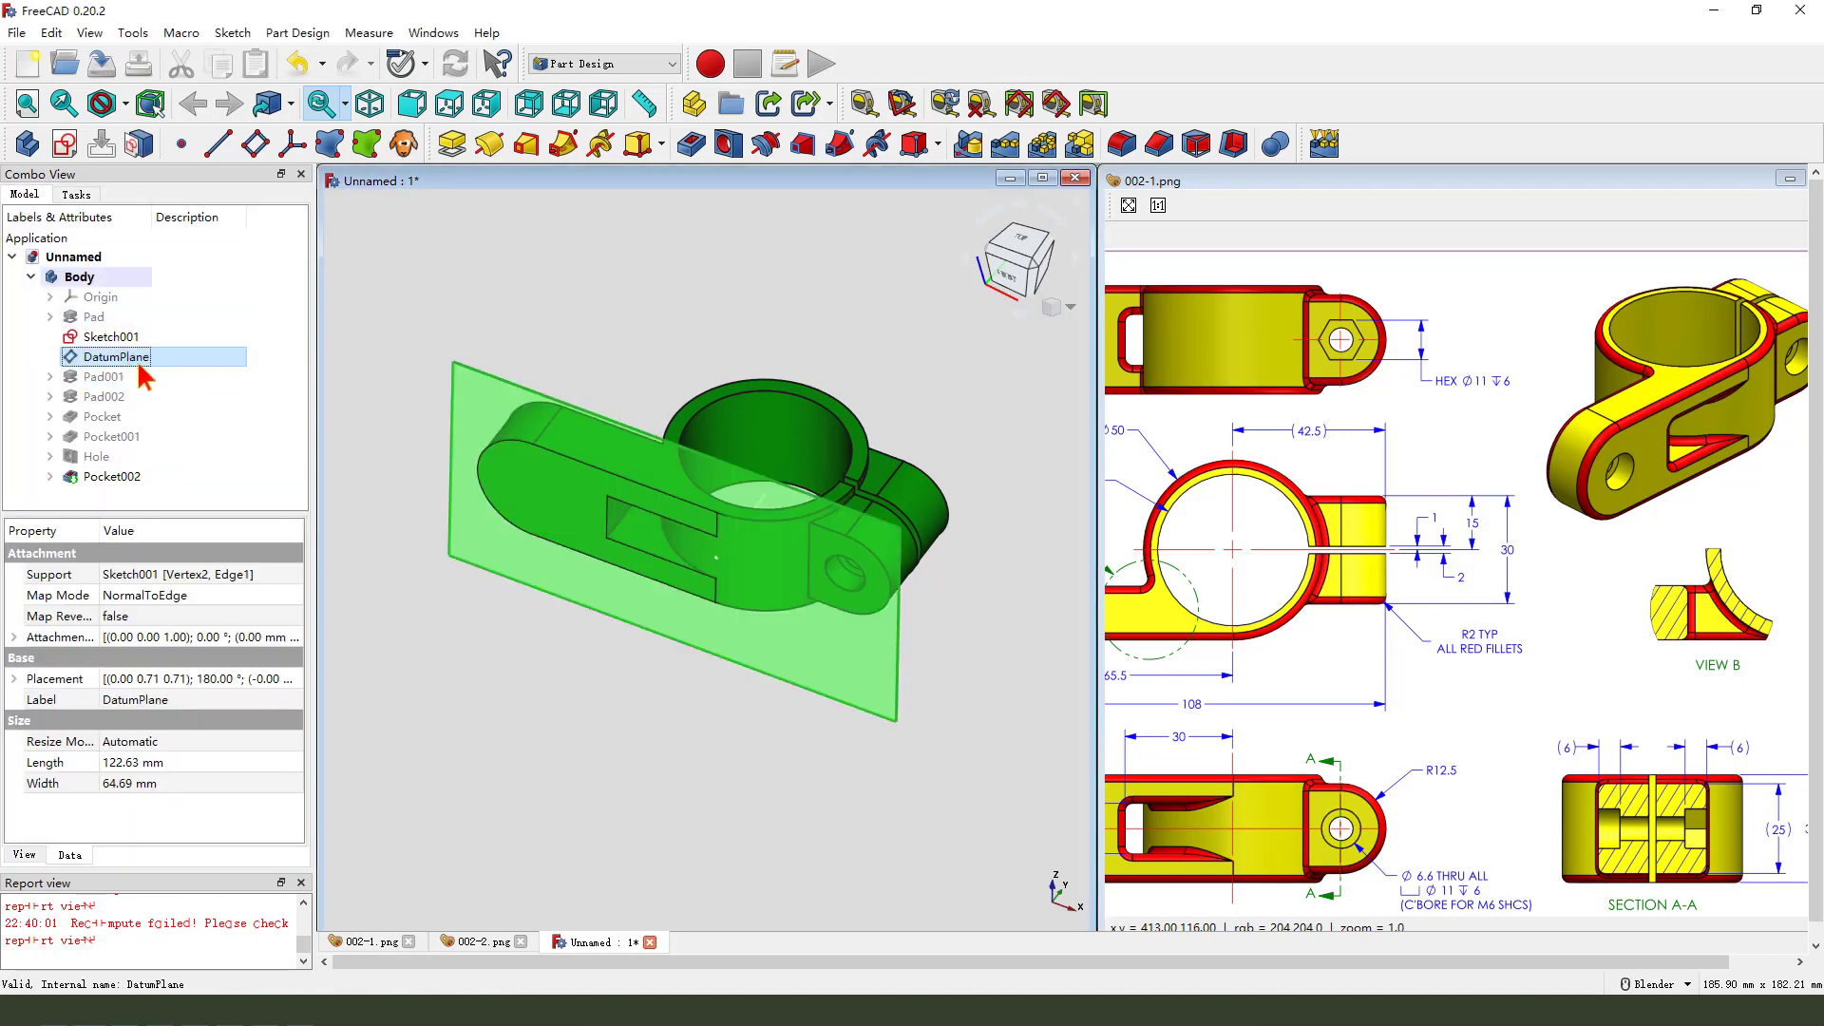
# Start a sketch on the datum plane and switch the sketch to section view
pyautogui.click(546, 647)
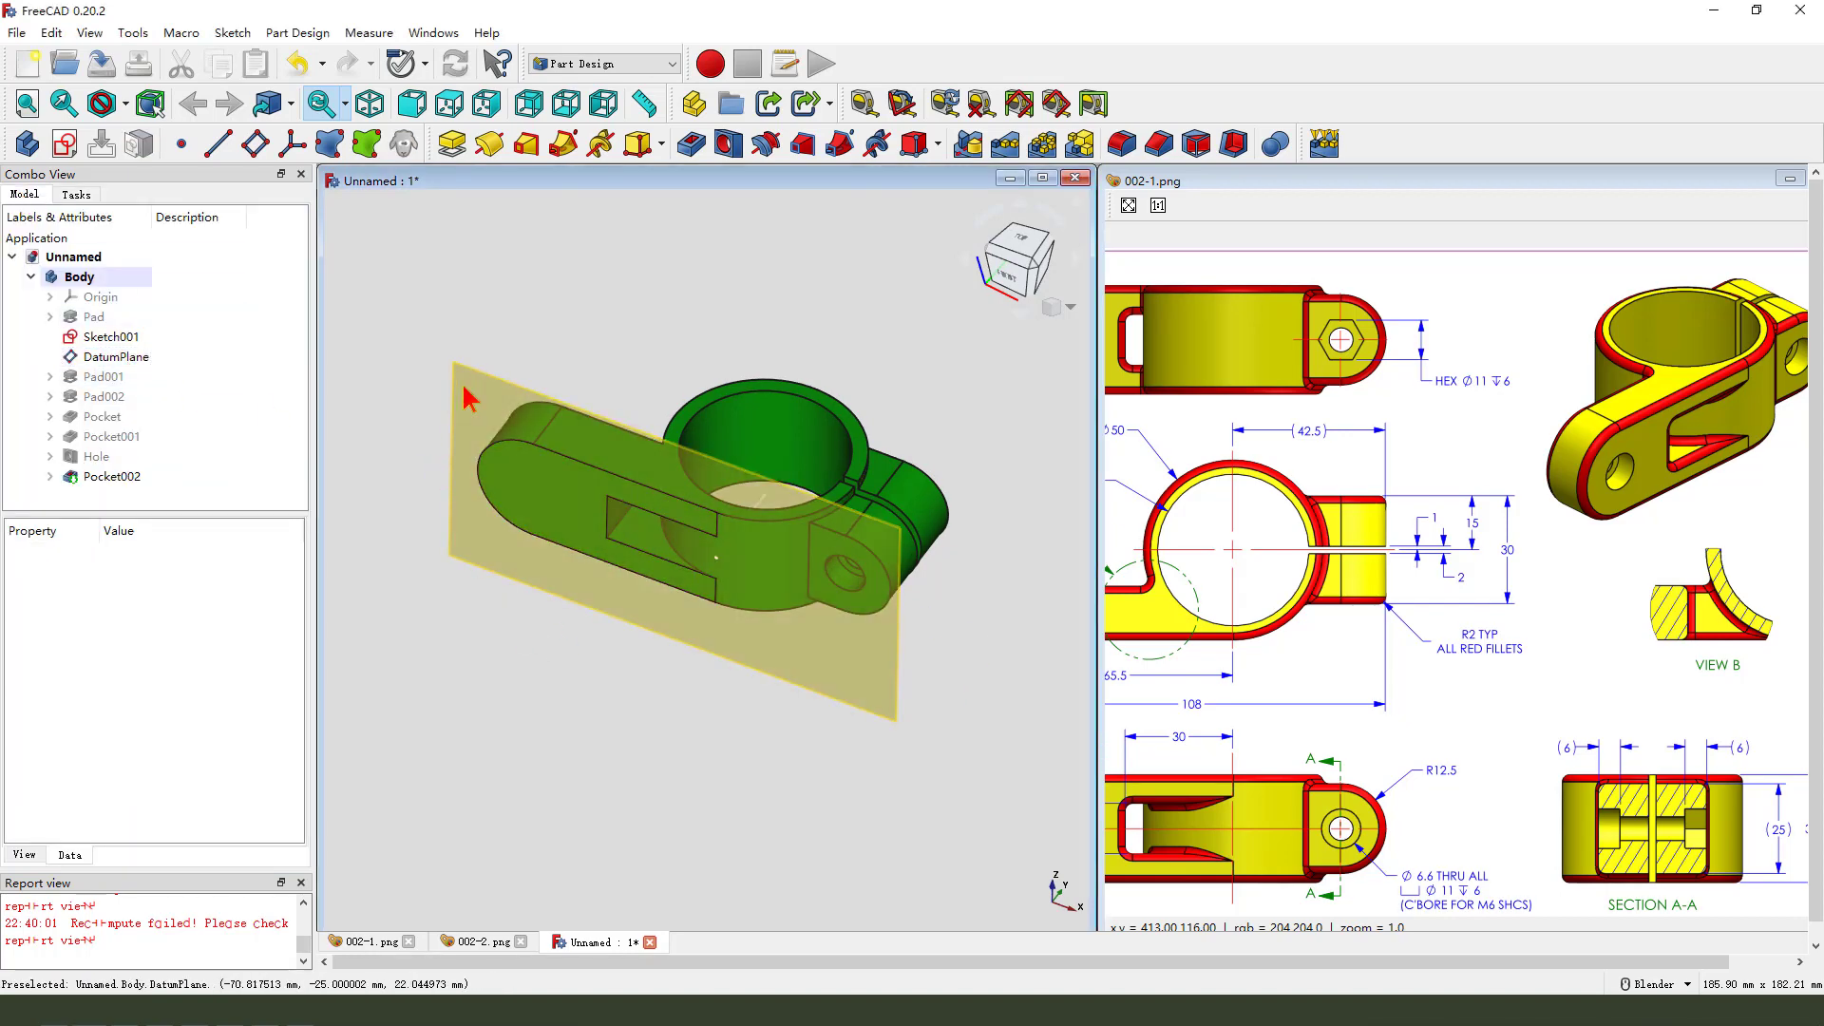
pyautogui.click(476, 382)
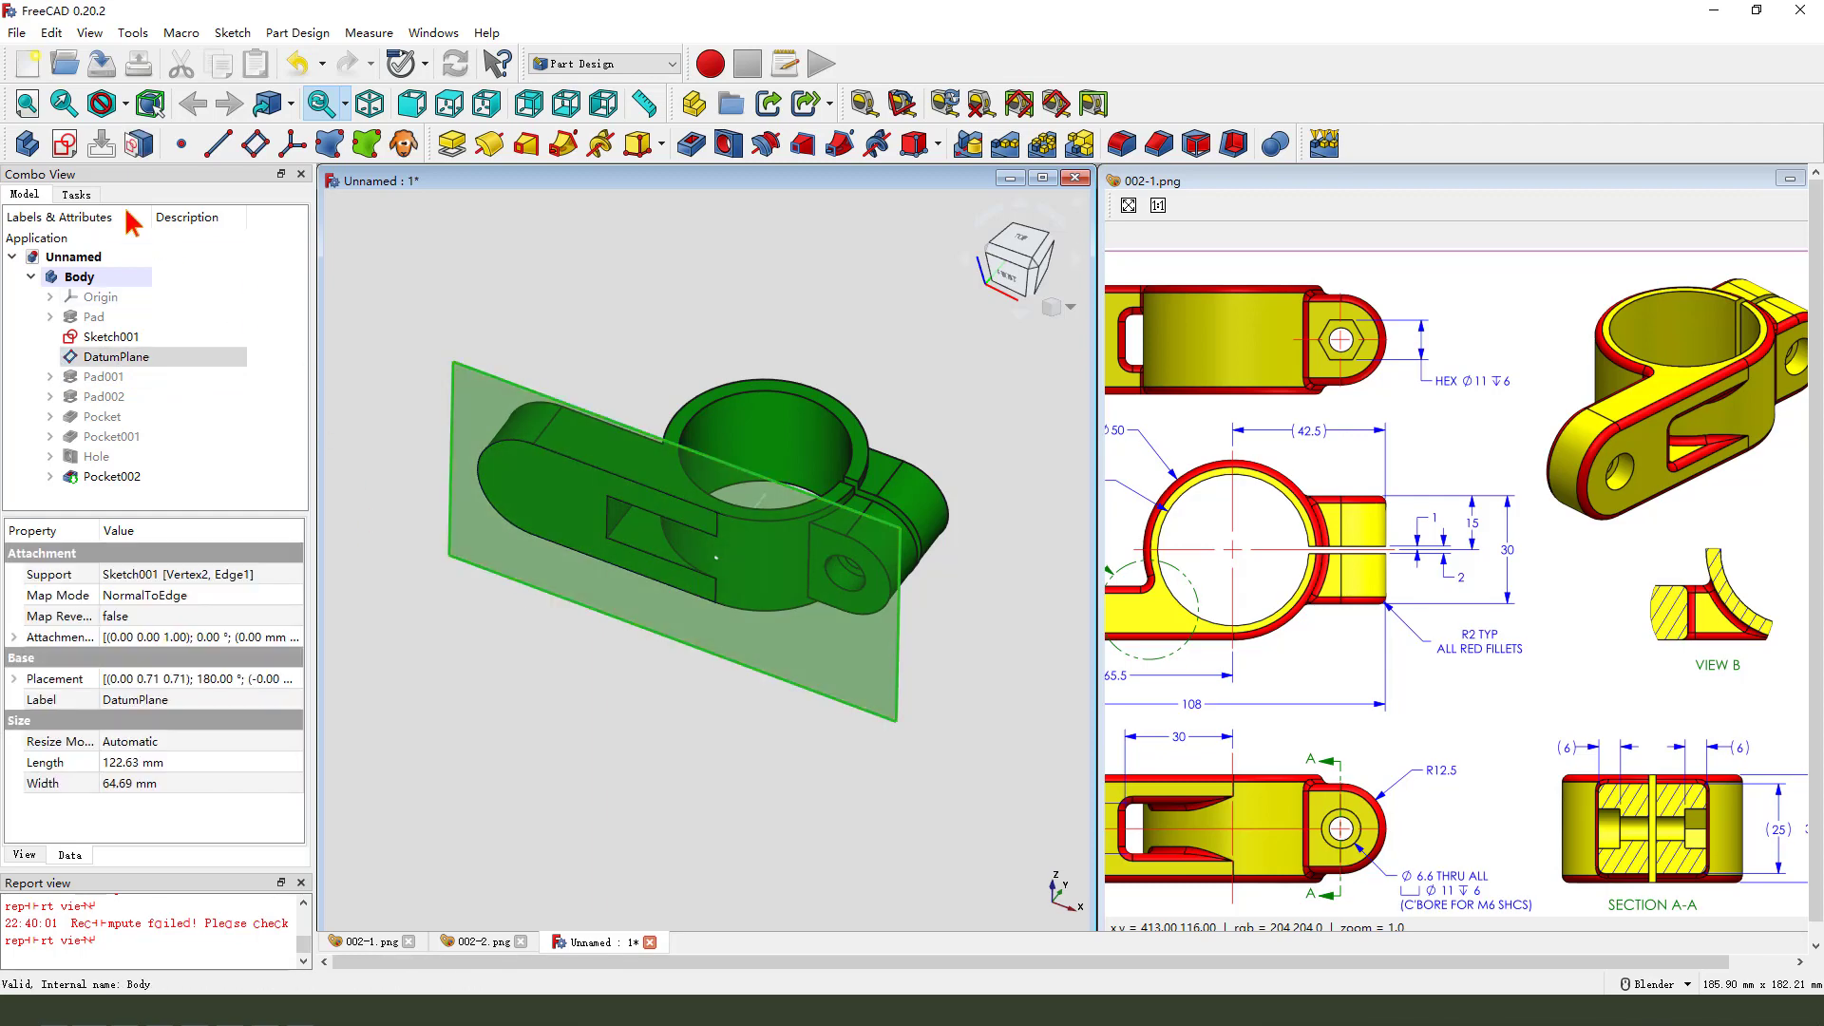
pyautogui.click(66, 144)
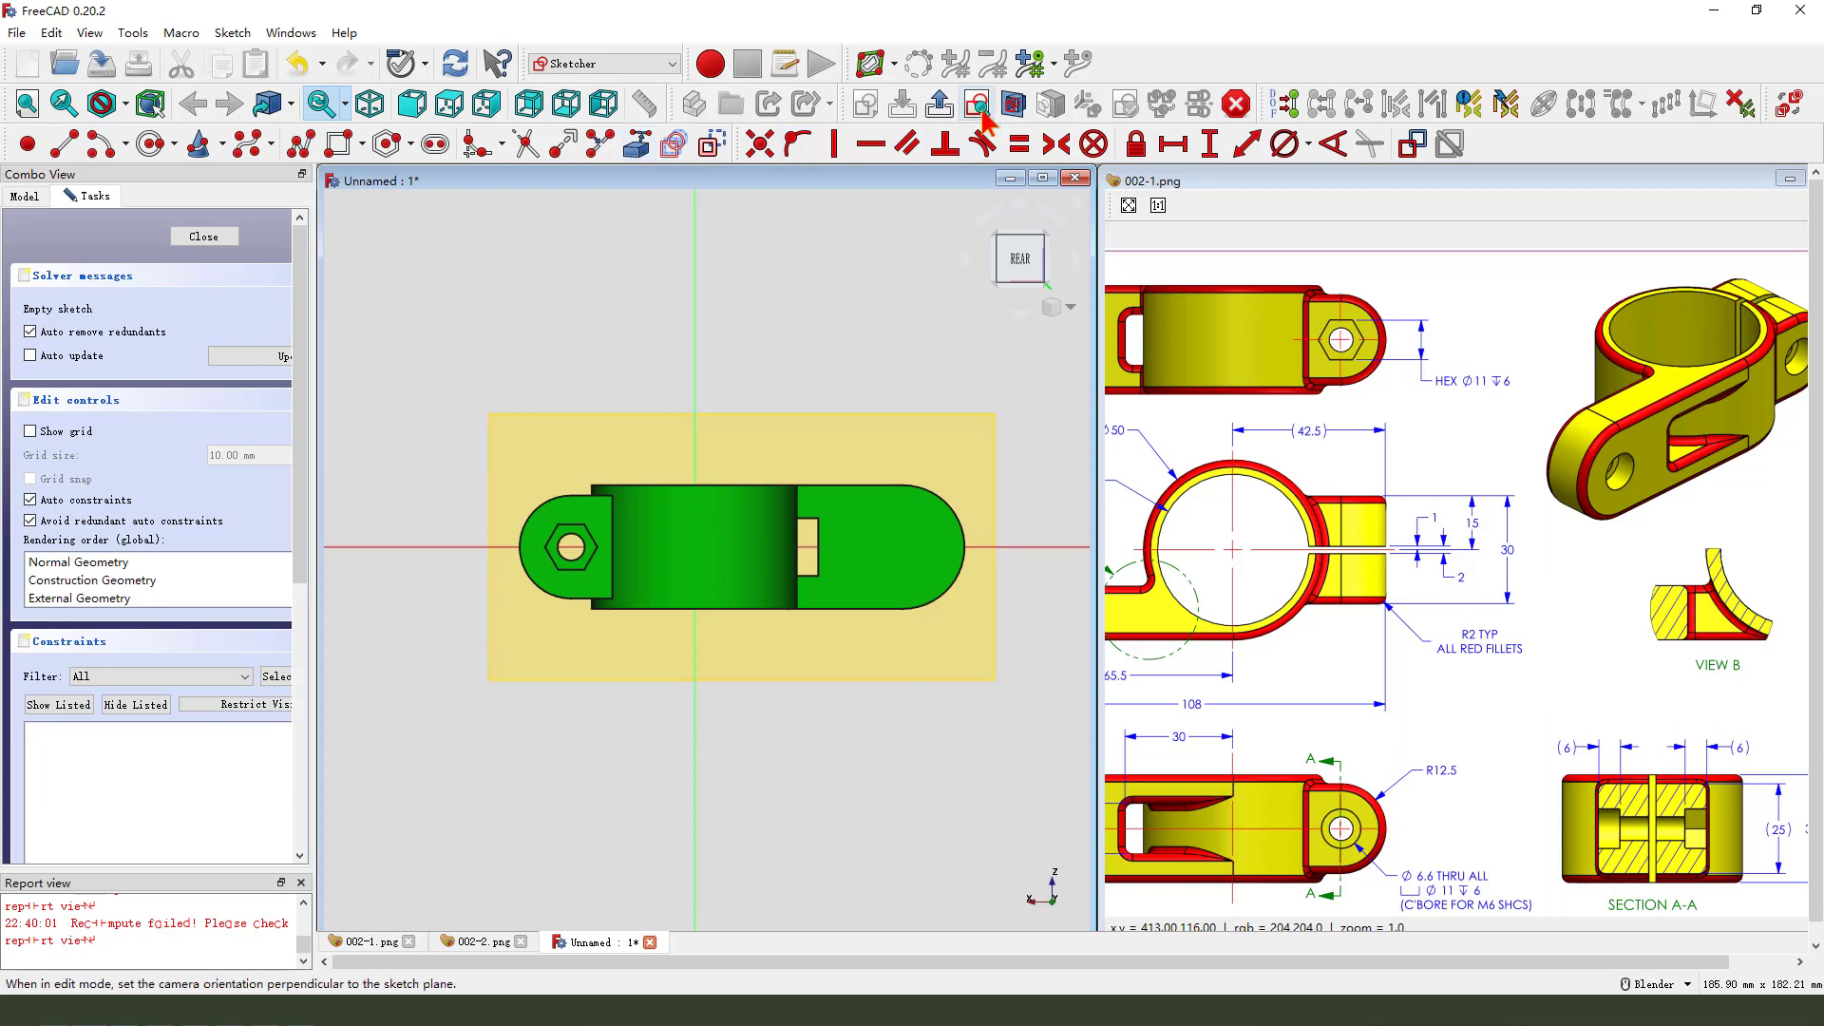
pyautogui.click(1025, 105)
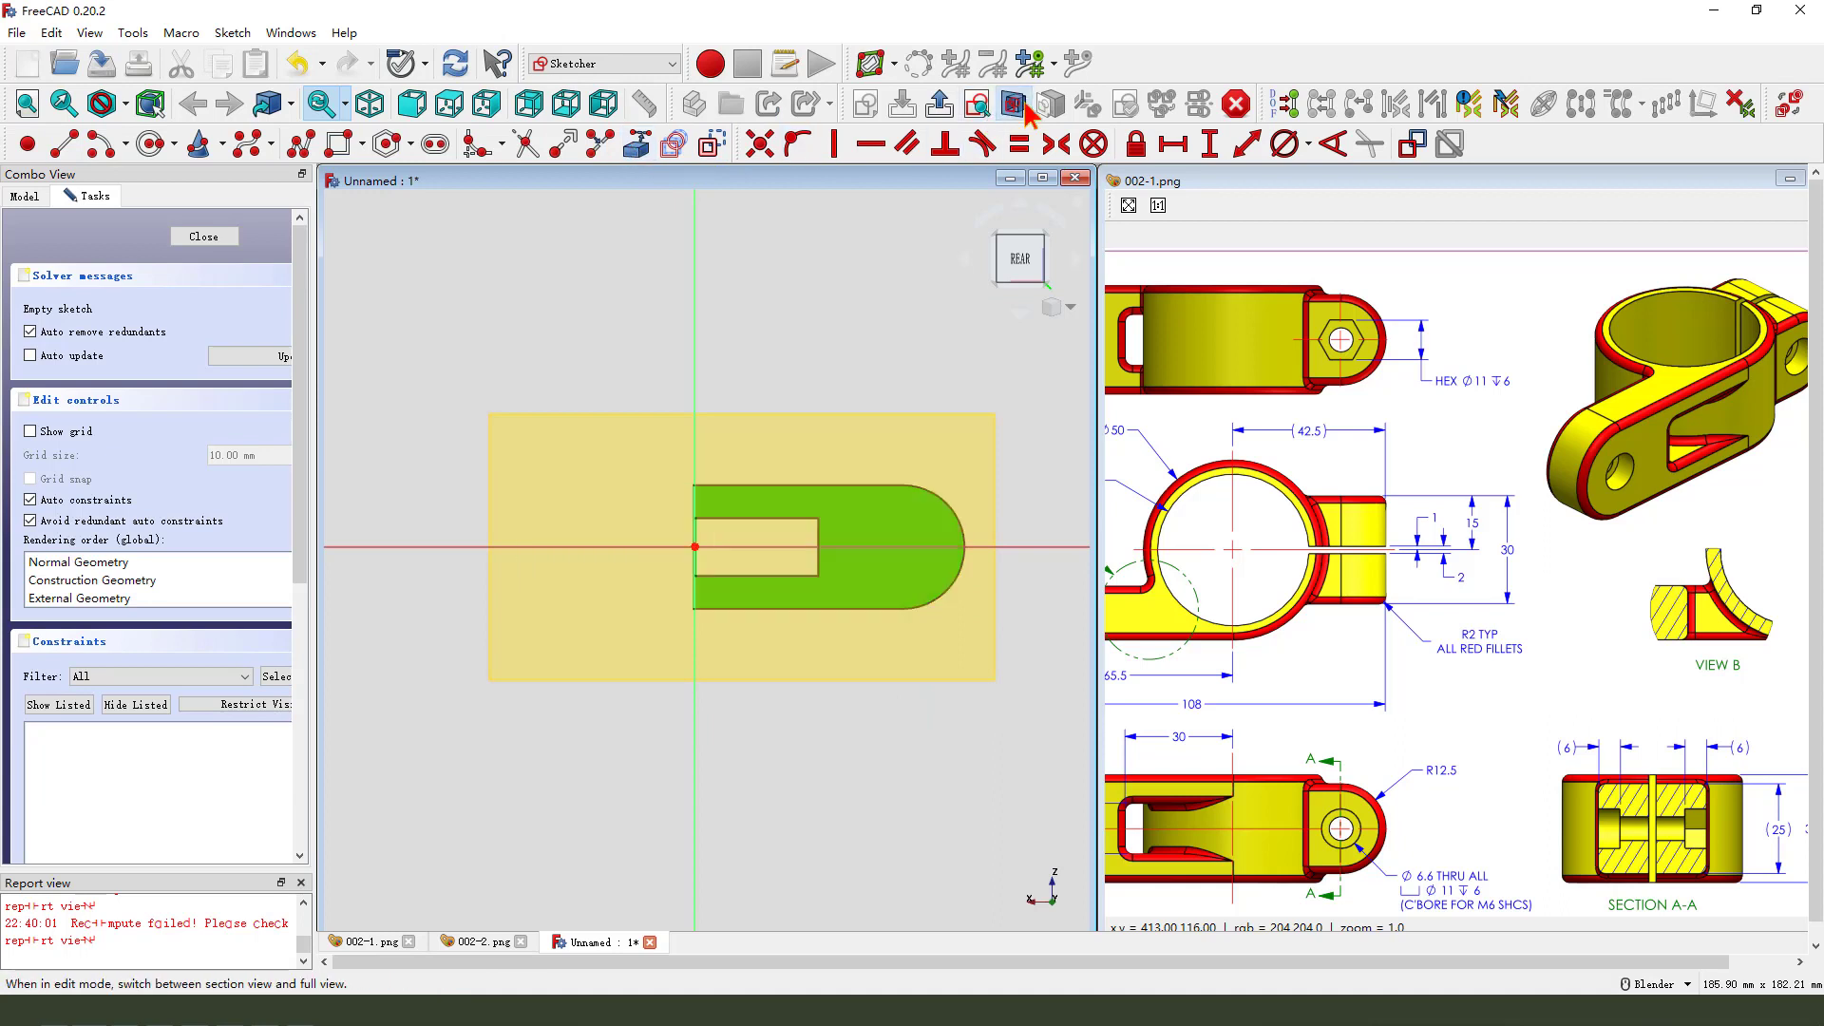
# Link the arm's rounded end as external geometry, draw a circle centred on its arc and close the sketch
pyautogui.click(641, 147)
pyautogui.click(961, 530)
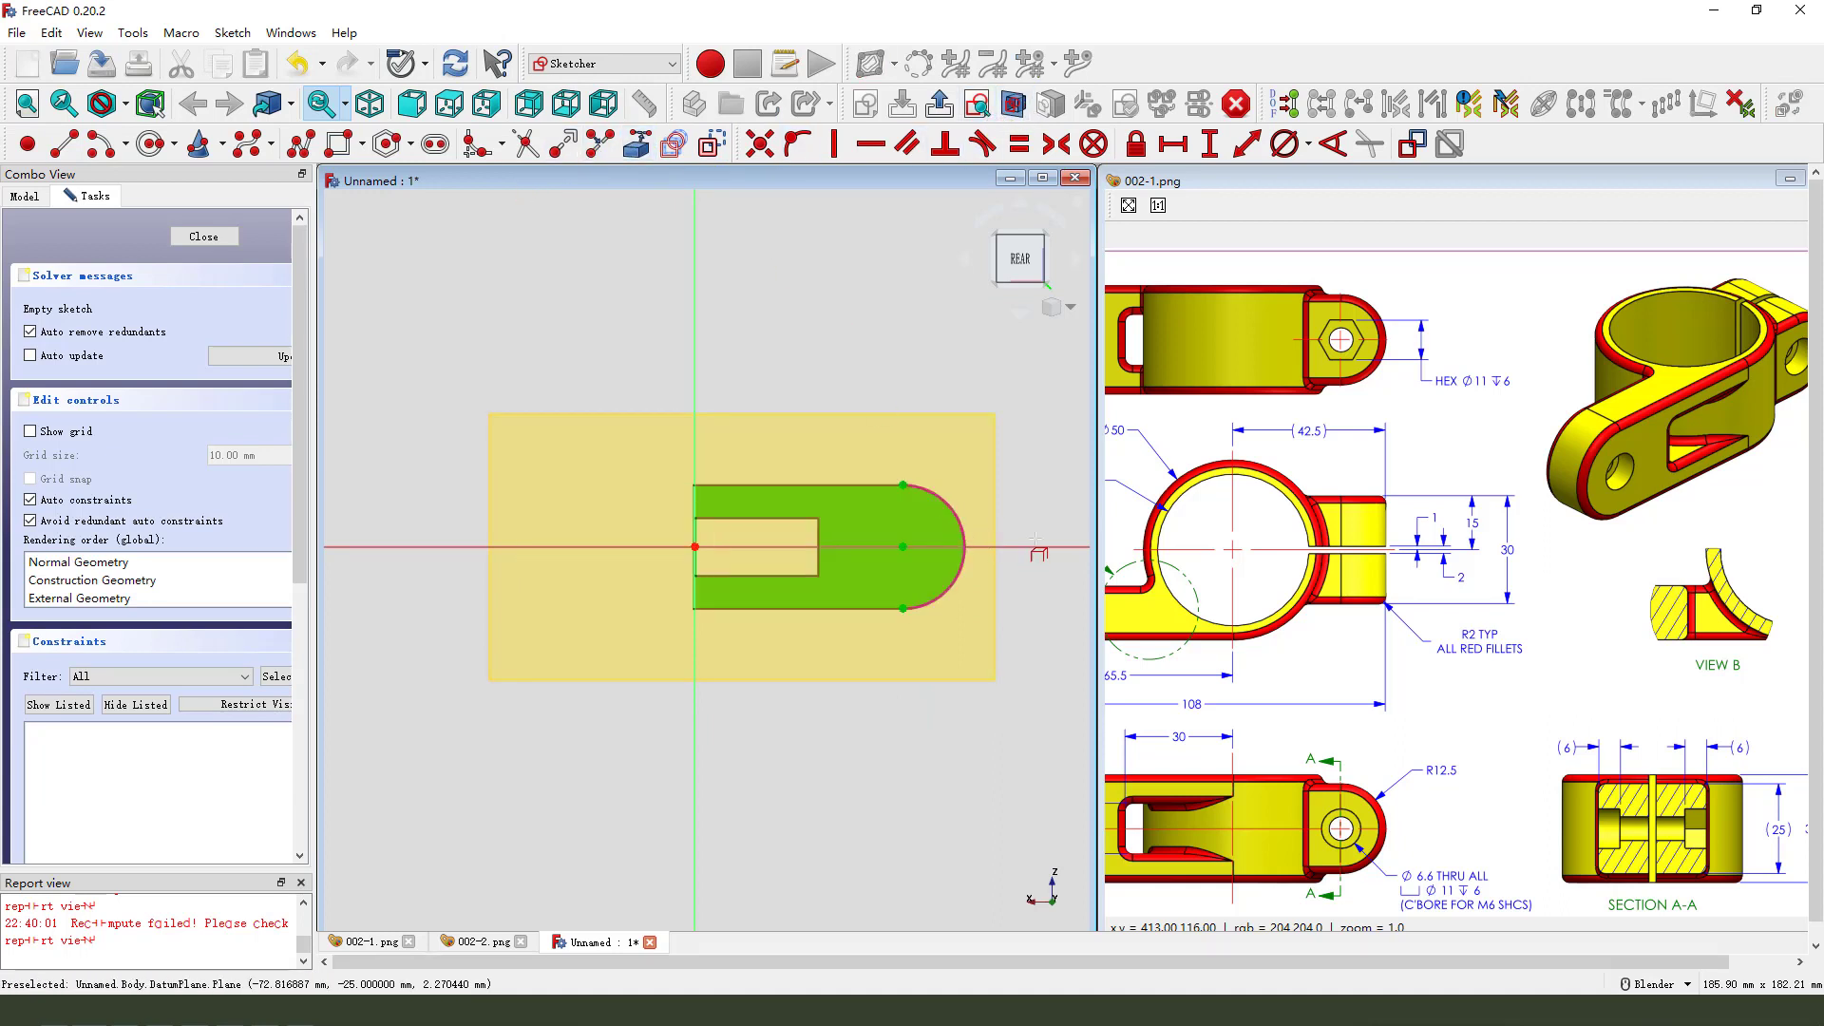
pyautogui.scroll(1, 1040, 531)
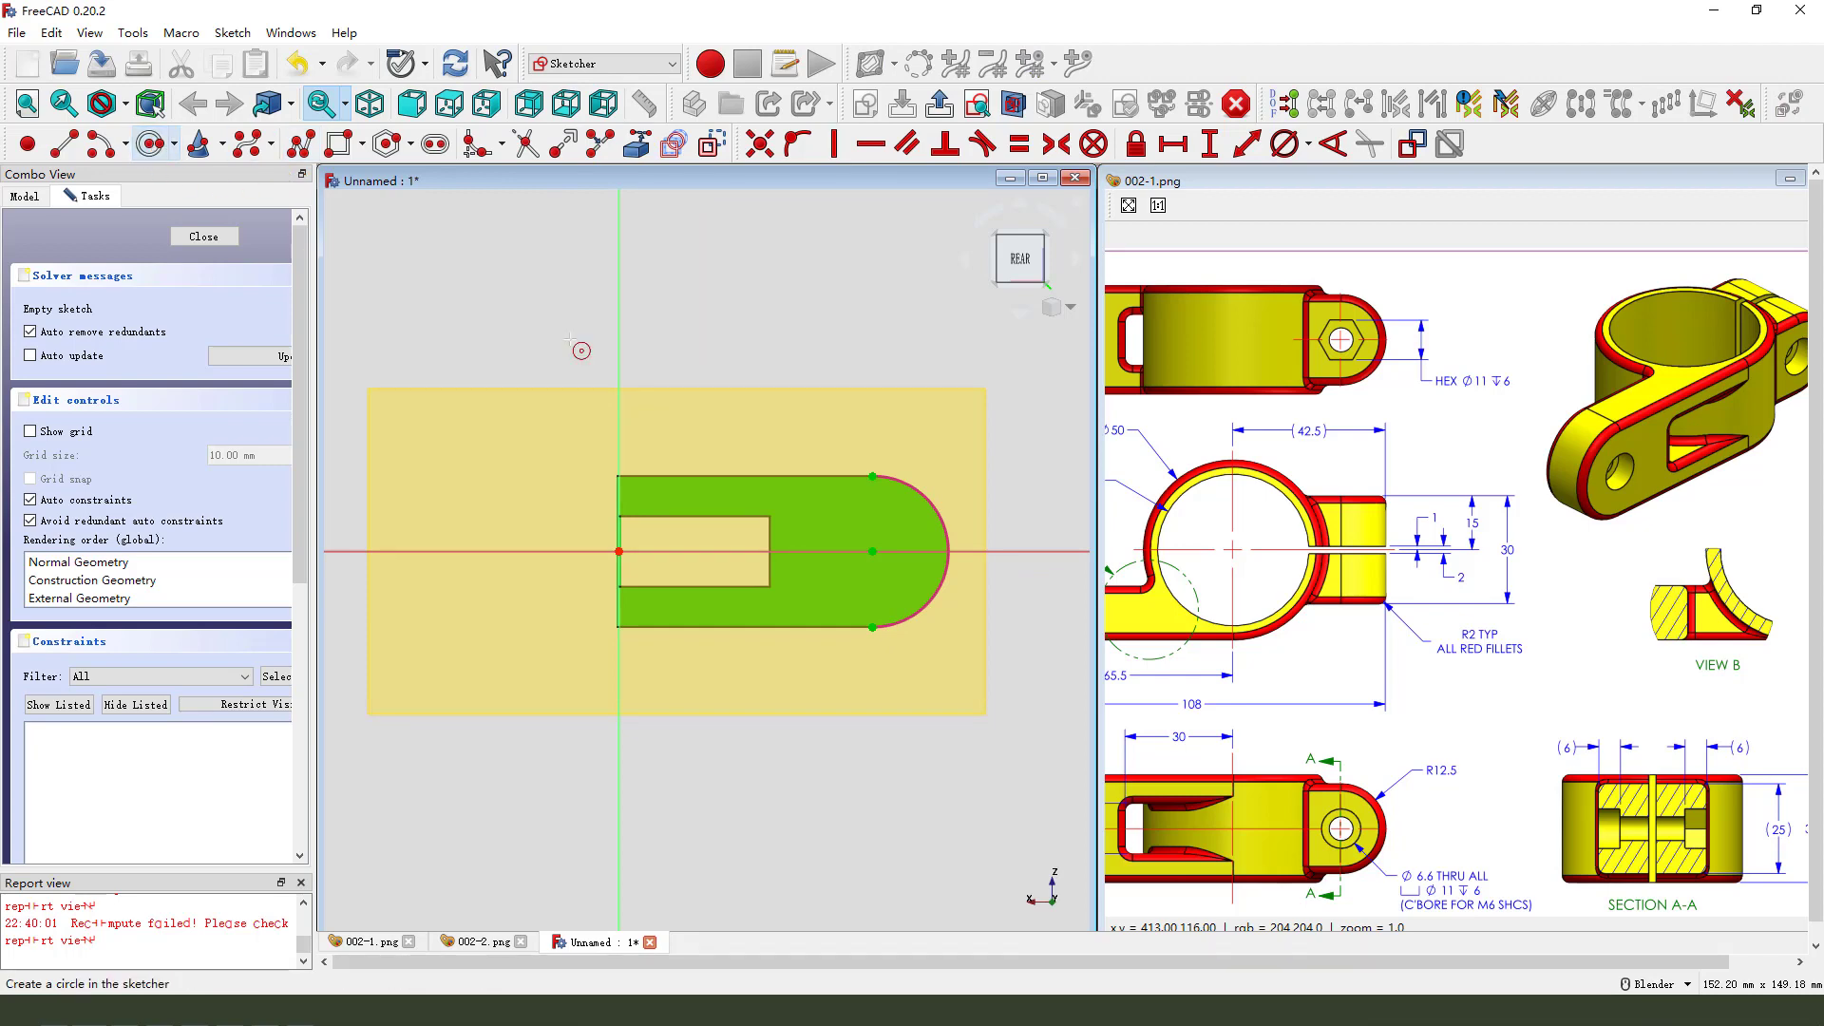
pyautogui.click(872, 551)
pyautogui.click(896, 530)
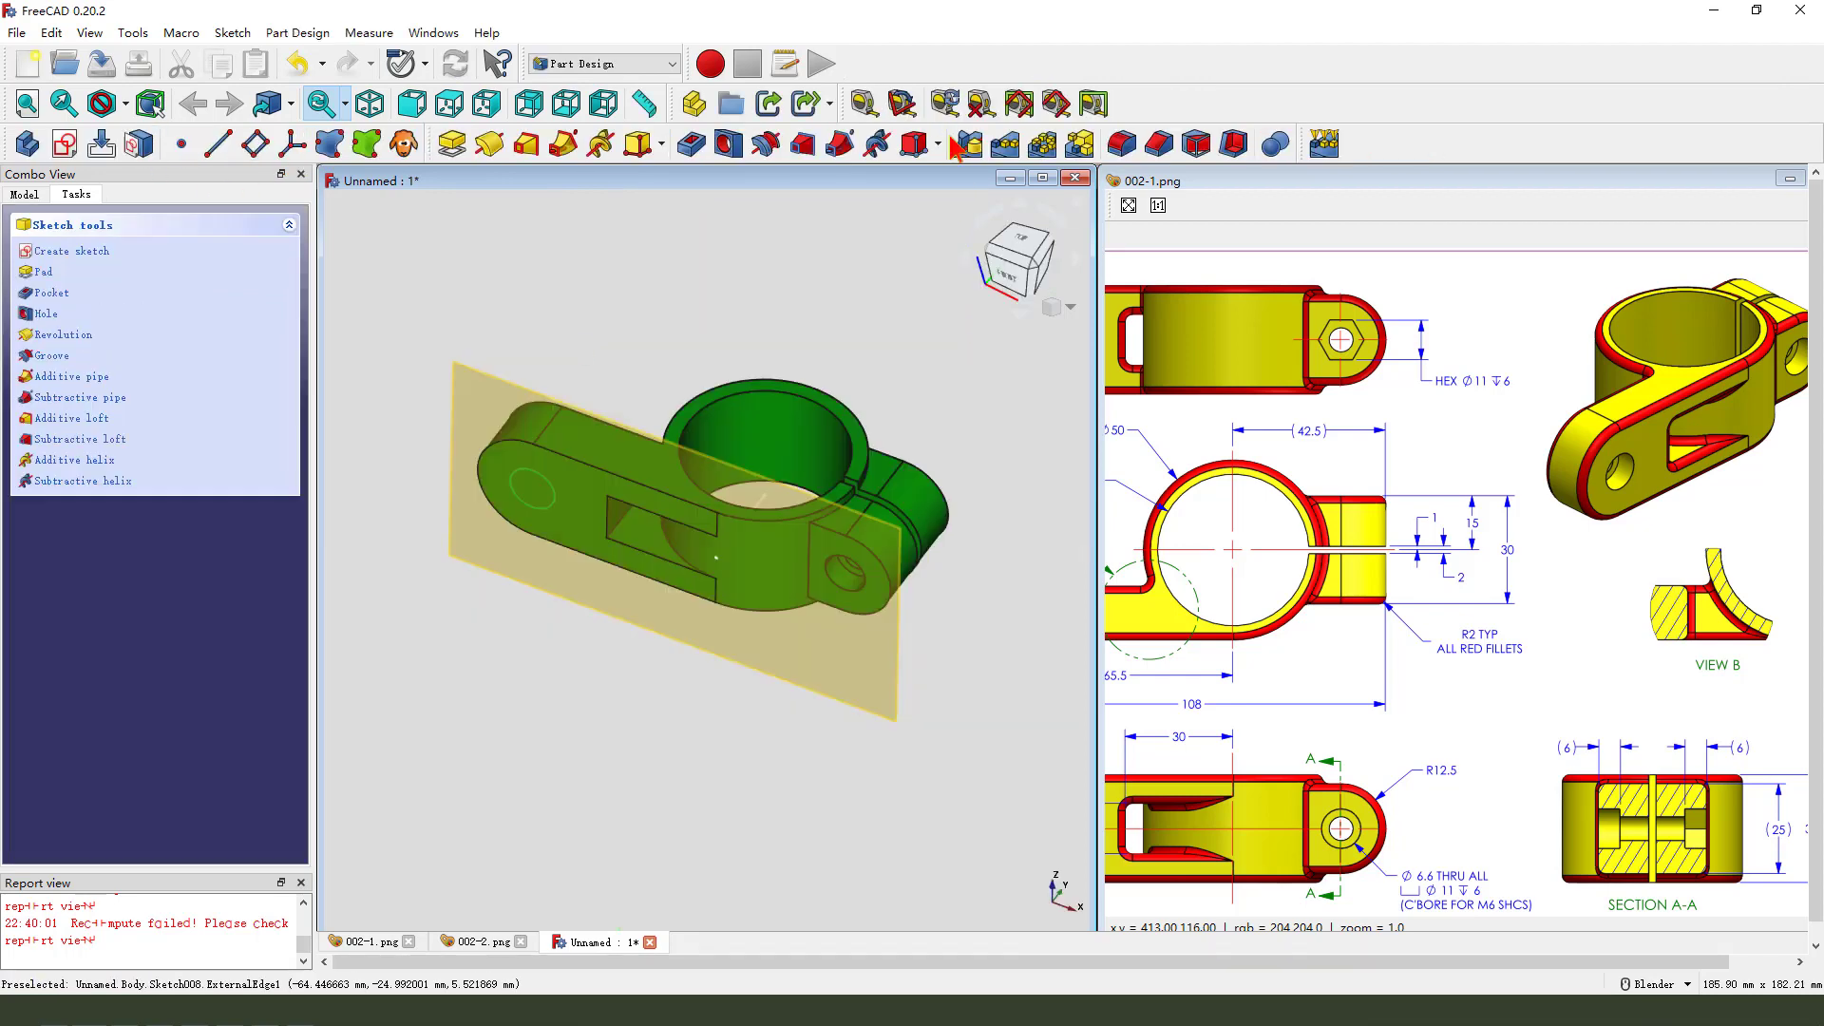
pyautogui.click(939, 103)
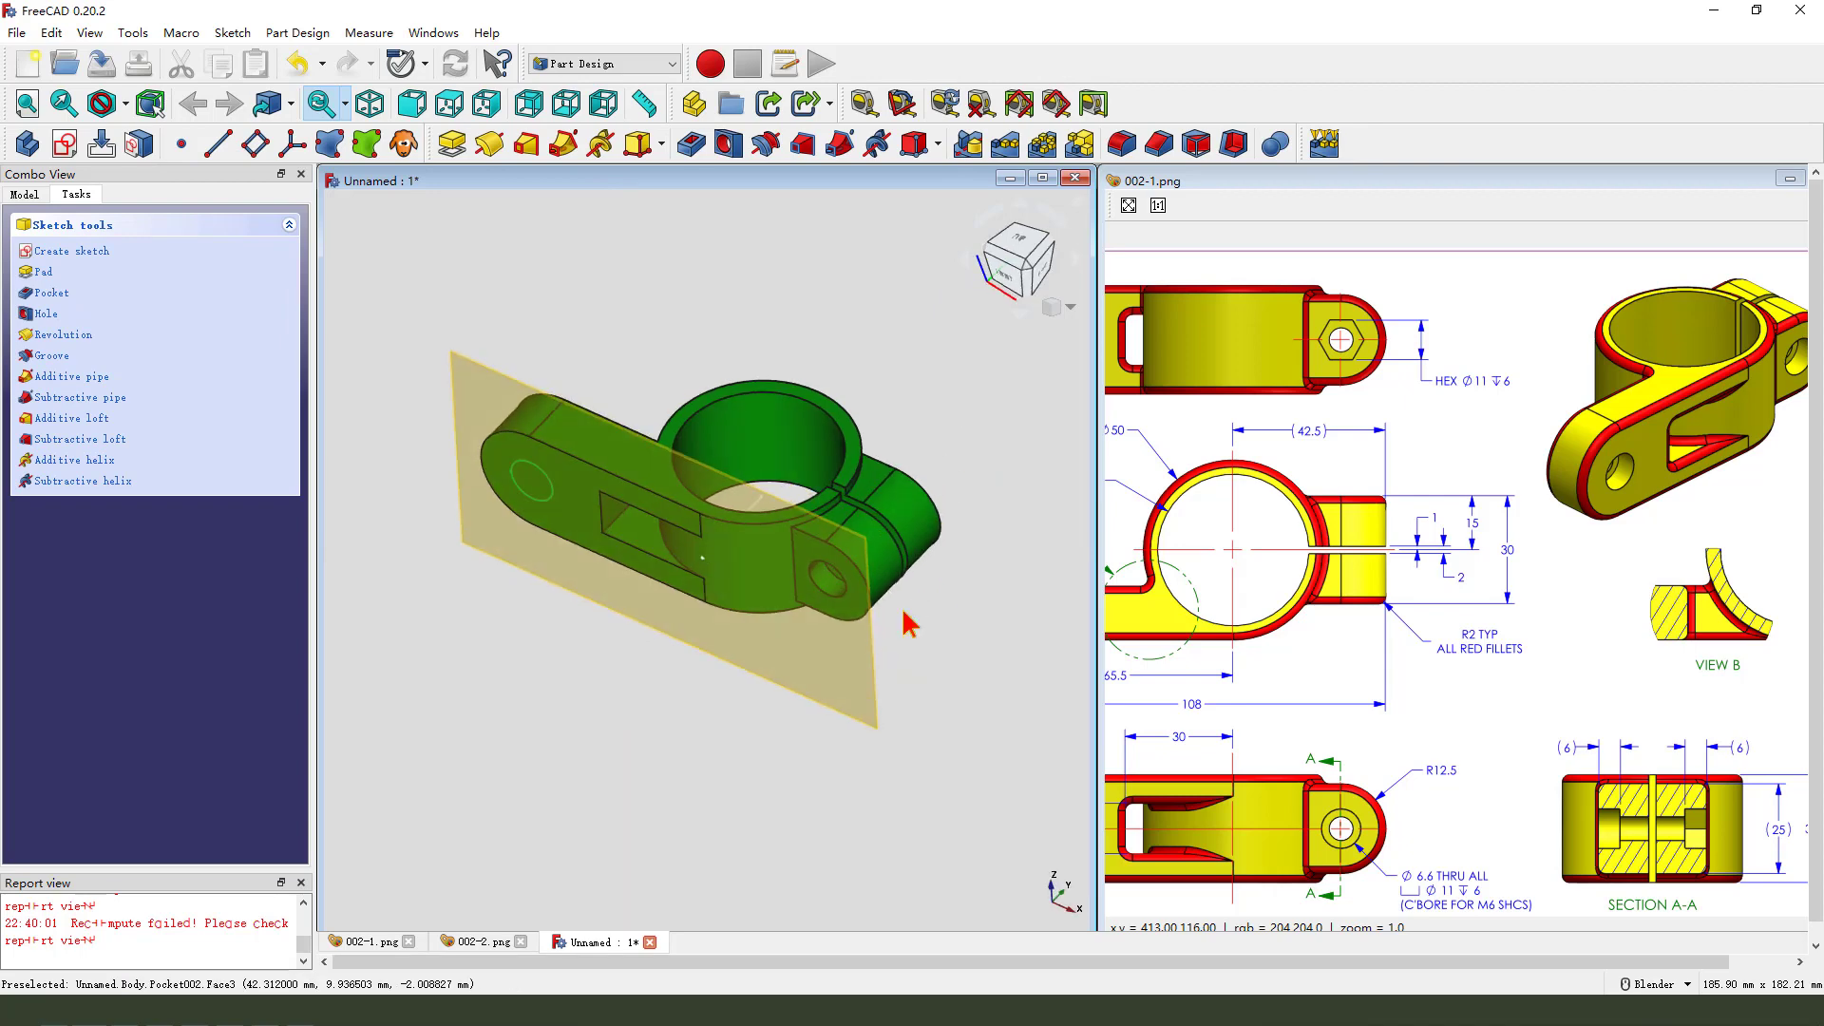
# Create a 6.6 mm hole from the circle, 25 mm deep, with a counterbore 11 mm in diameter and 6 mm deep
pyautogui.click(729, 143)
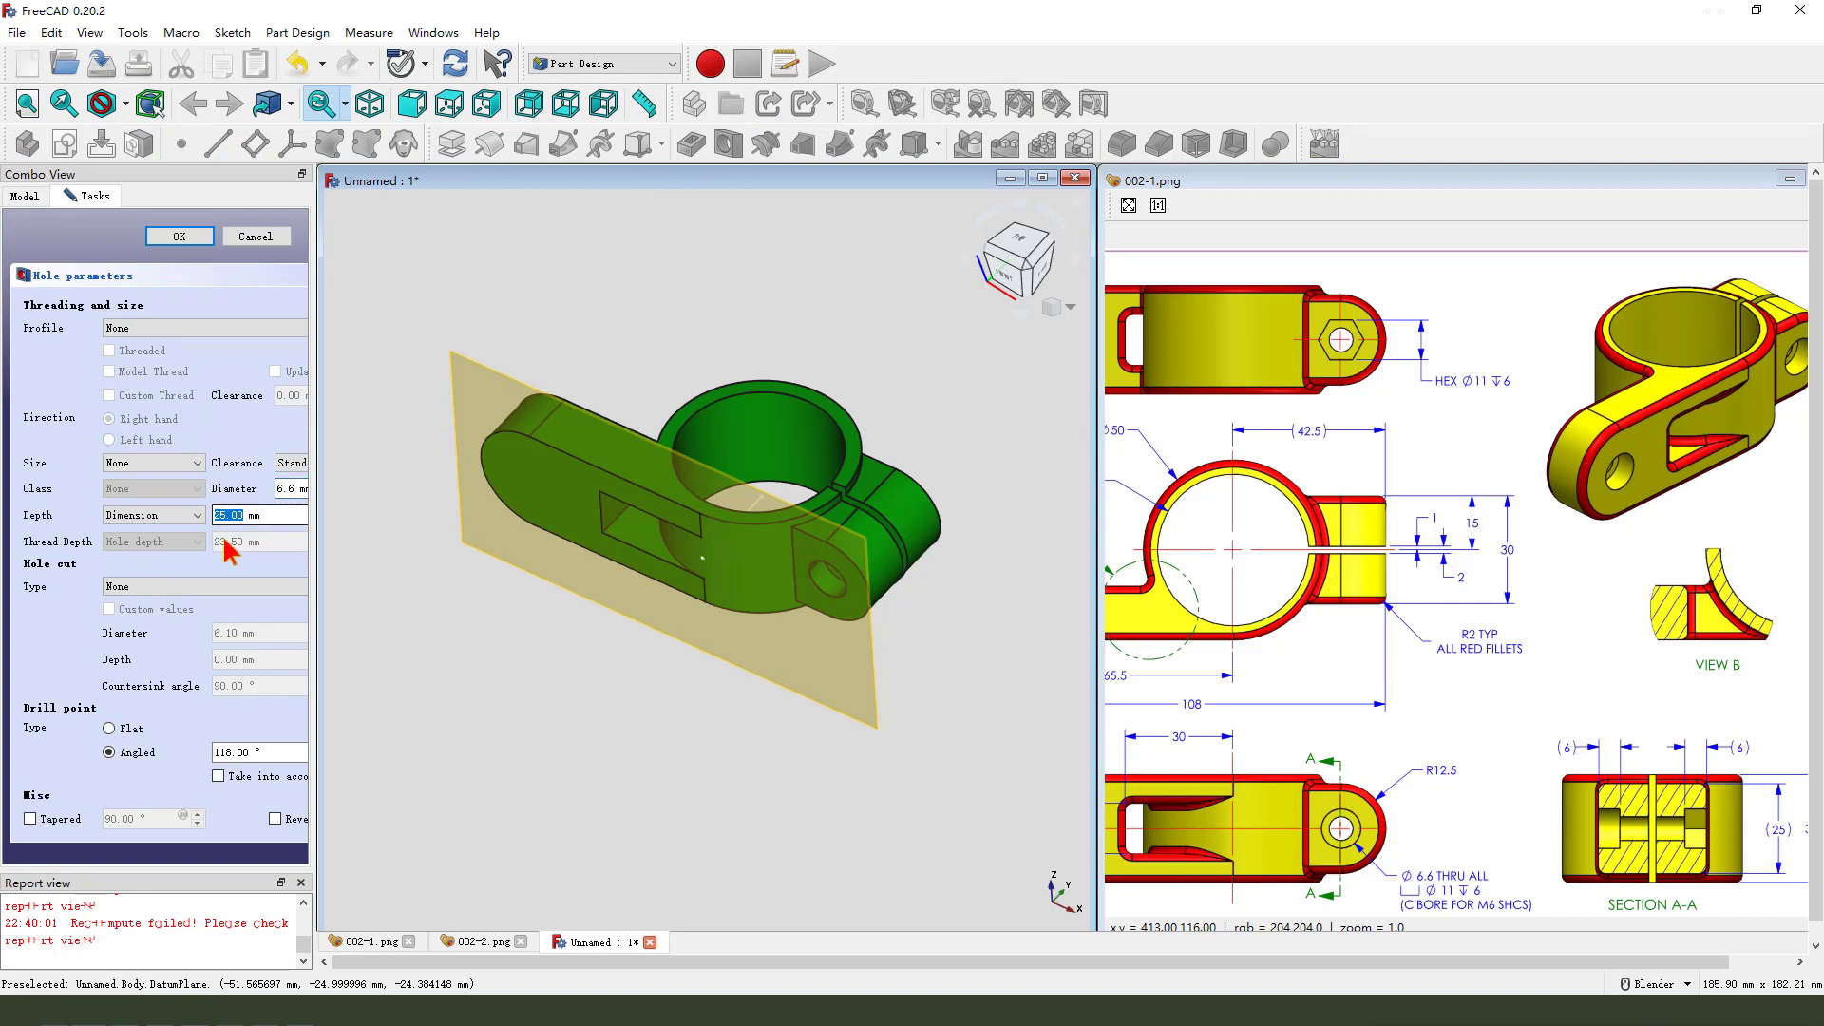
pyautogui.click(187, 588)
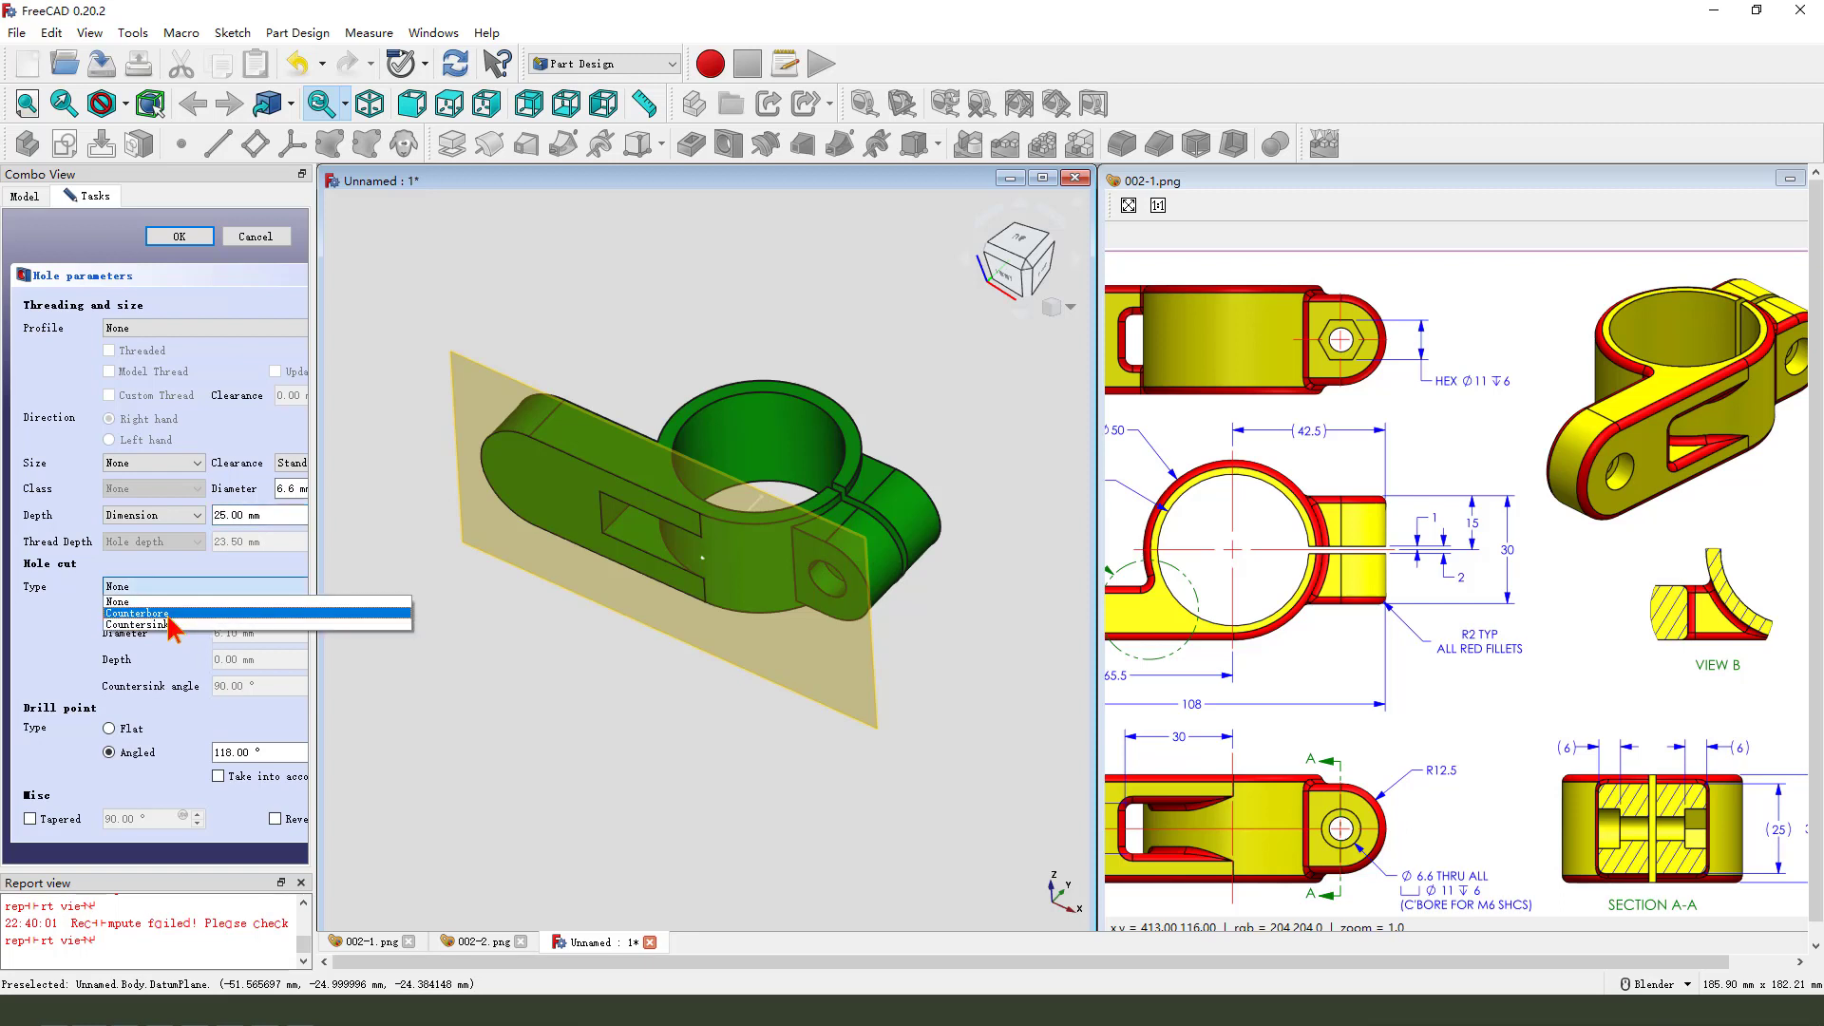
pyautogui.click(168, 614)
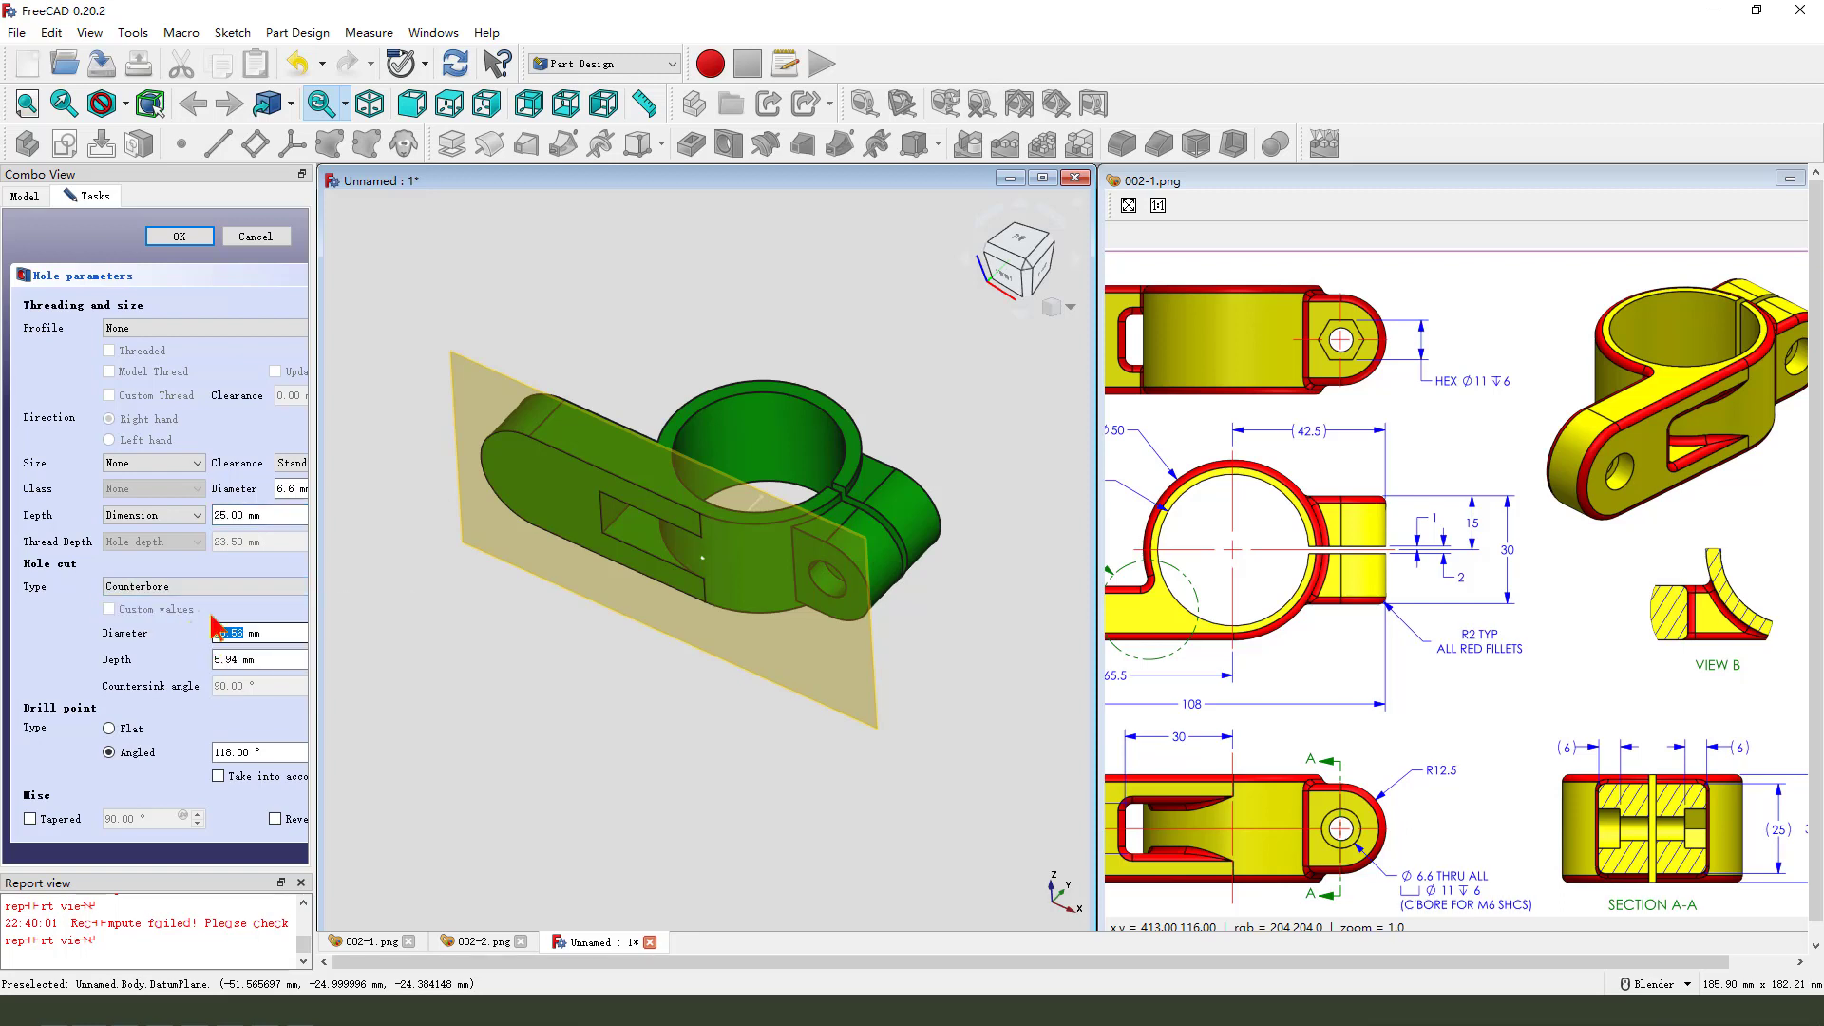
pyautogui.click(228, 659)
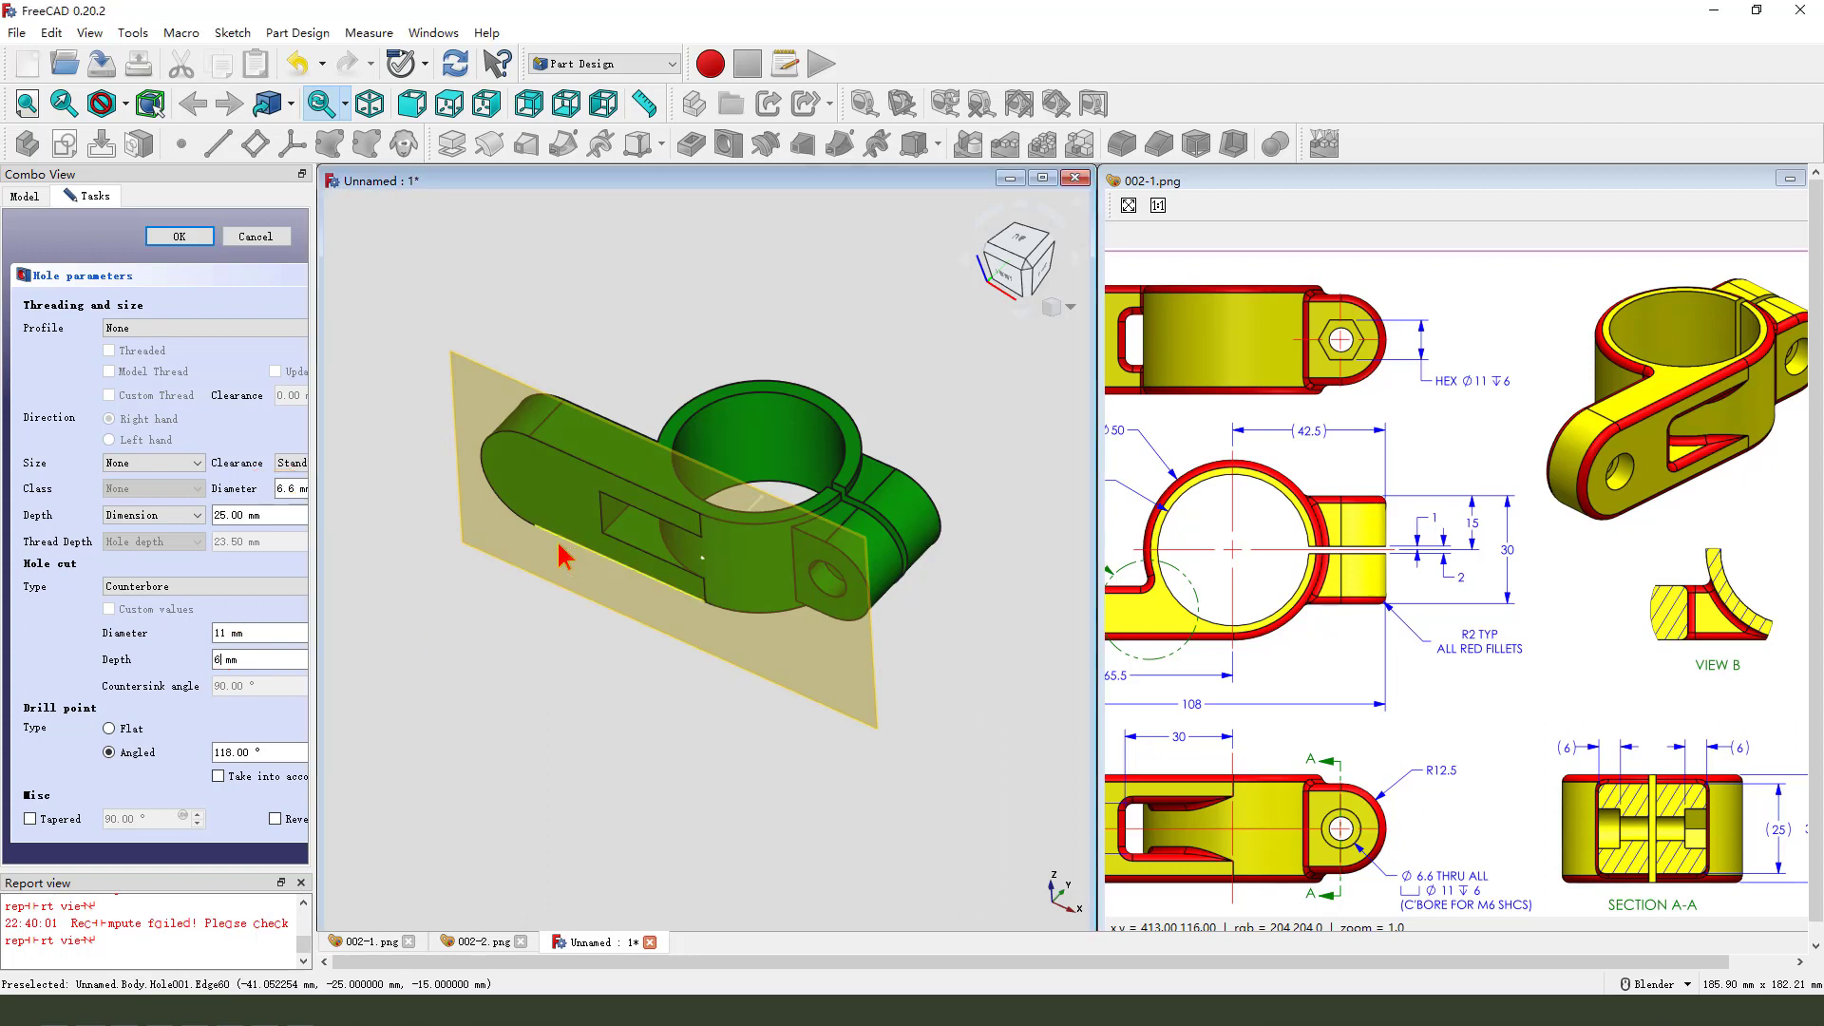
# Reverse the counterbored hole's direction so it cuts into the arm, and finish the hole
pyautogui.moveTo(465, 465); pyautogui.dragTo(491, 504)
pyautogui.press('Escape')
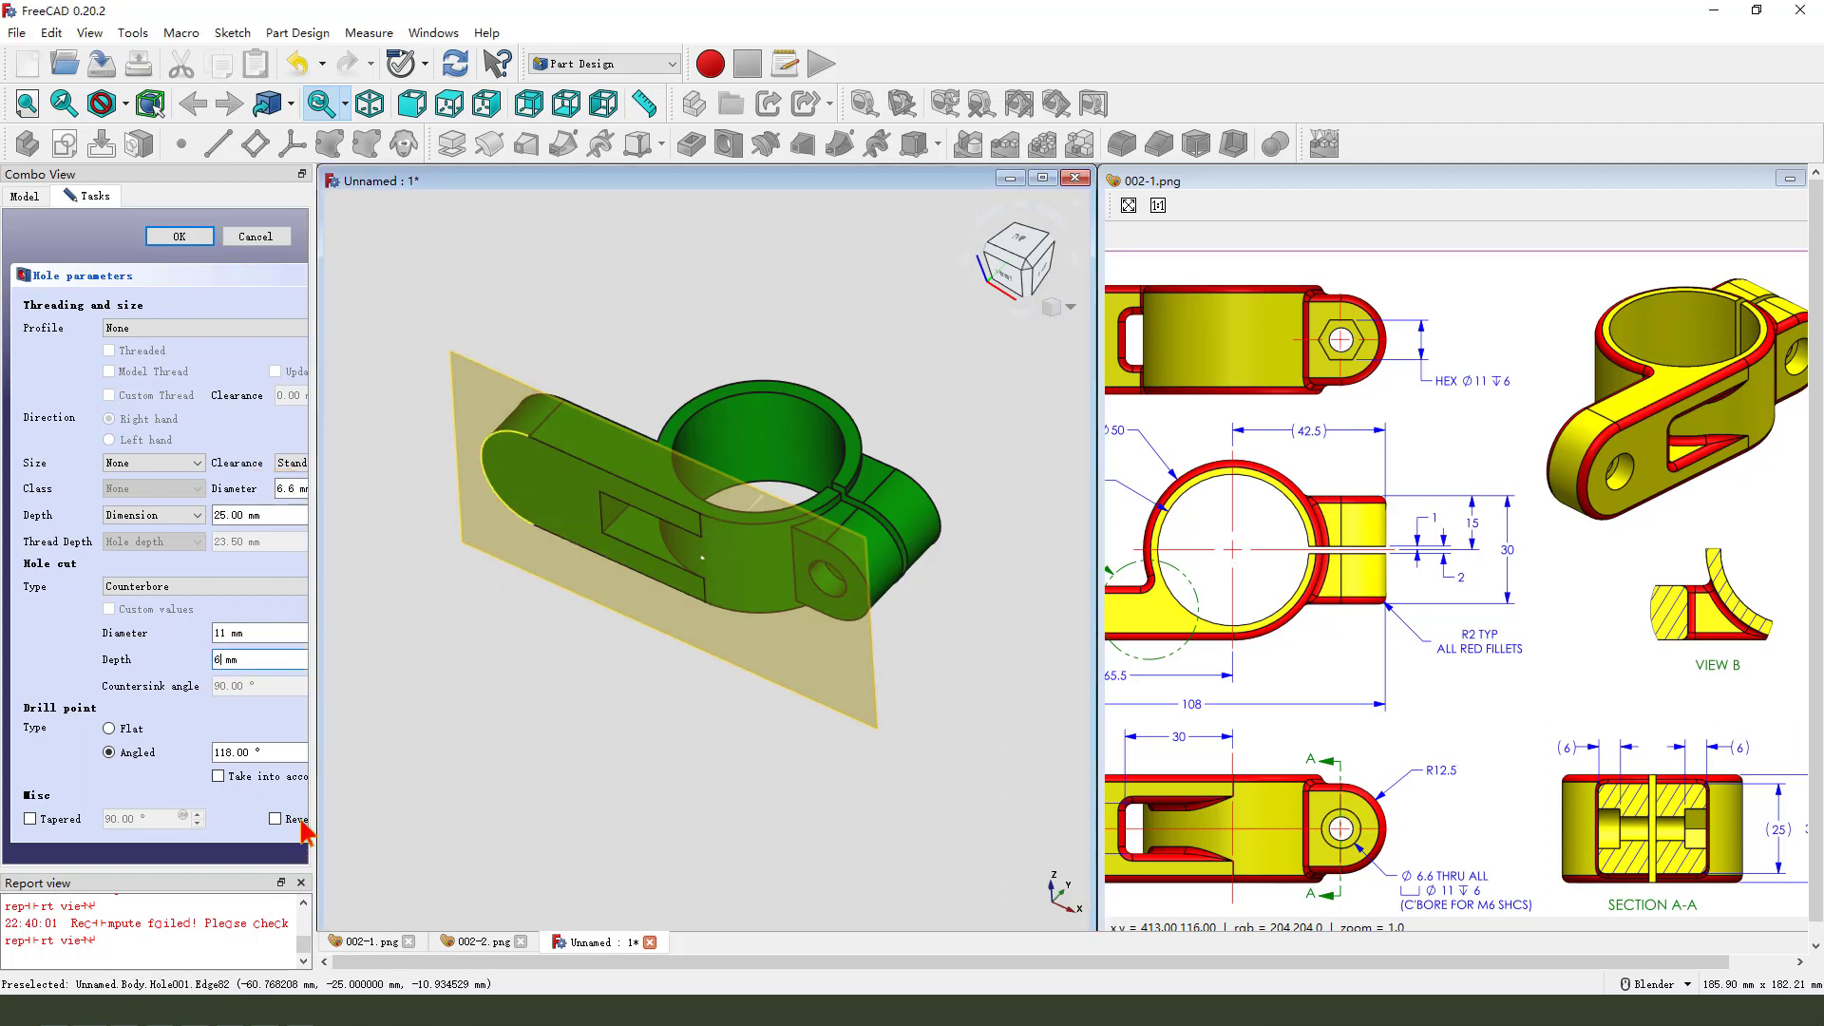
pyautogui.moveTo(318, 804); pyautogui.dragTo(352, 804)
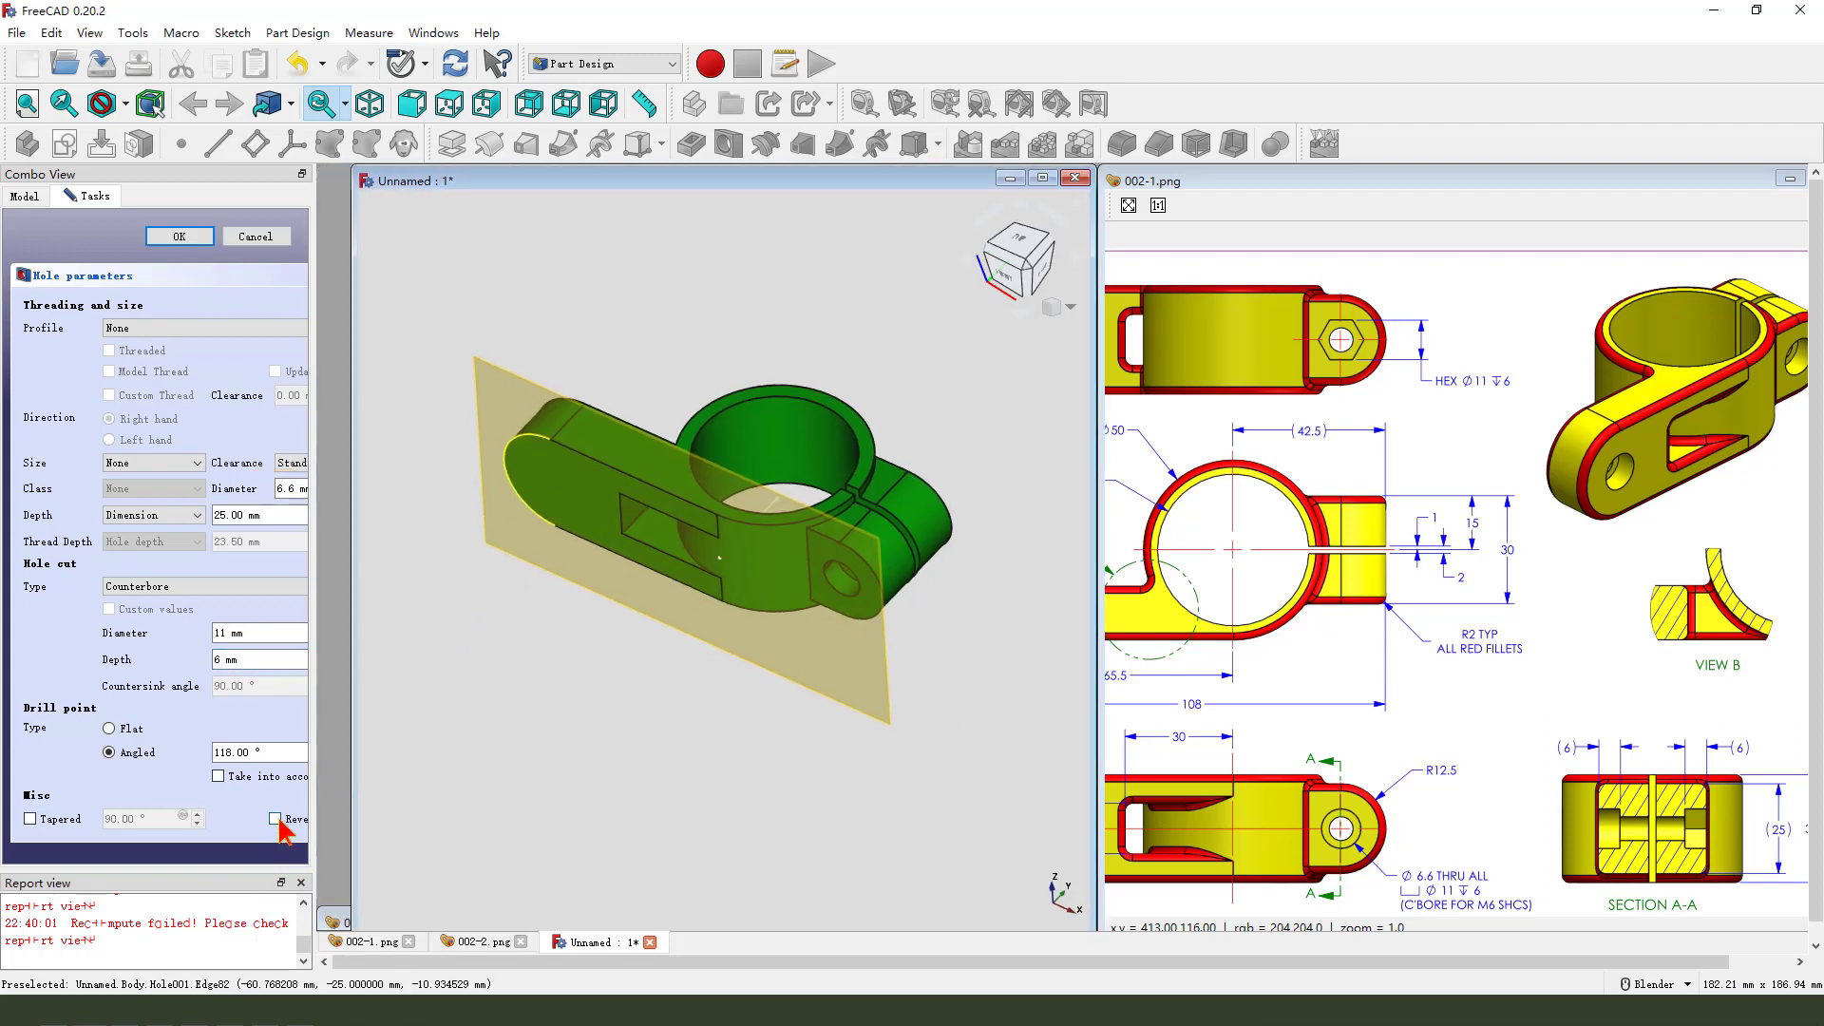
pyautogui.hotkey('ctrl', '2')
pyautogui.click(276, 819)
pyautogui.moveTo(603, 602); pyautogui.dragTo(630, 570, button='middle')
pyautogui.hotkey('ctrl', '2')
pyautogui.moveTo(262, 807)
pyautogui.mouseDown()
pyautogui.moveTo(339, 805)
pyautogui.moveTo(548, 520)
pyautogui.mouseUp()
pyautogui.press('Escape')
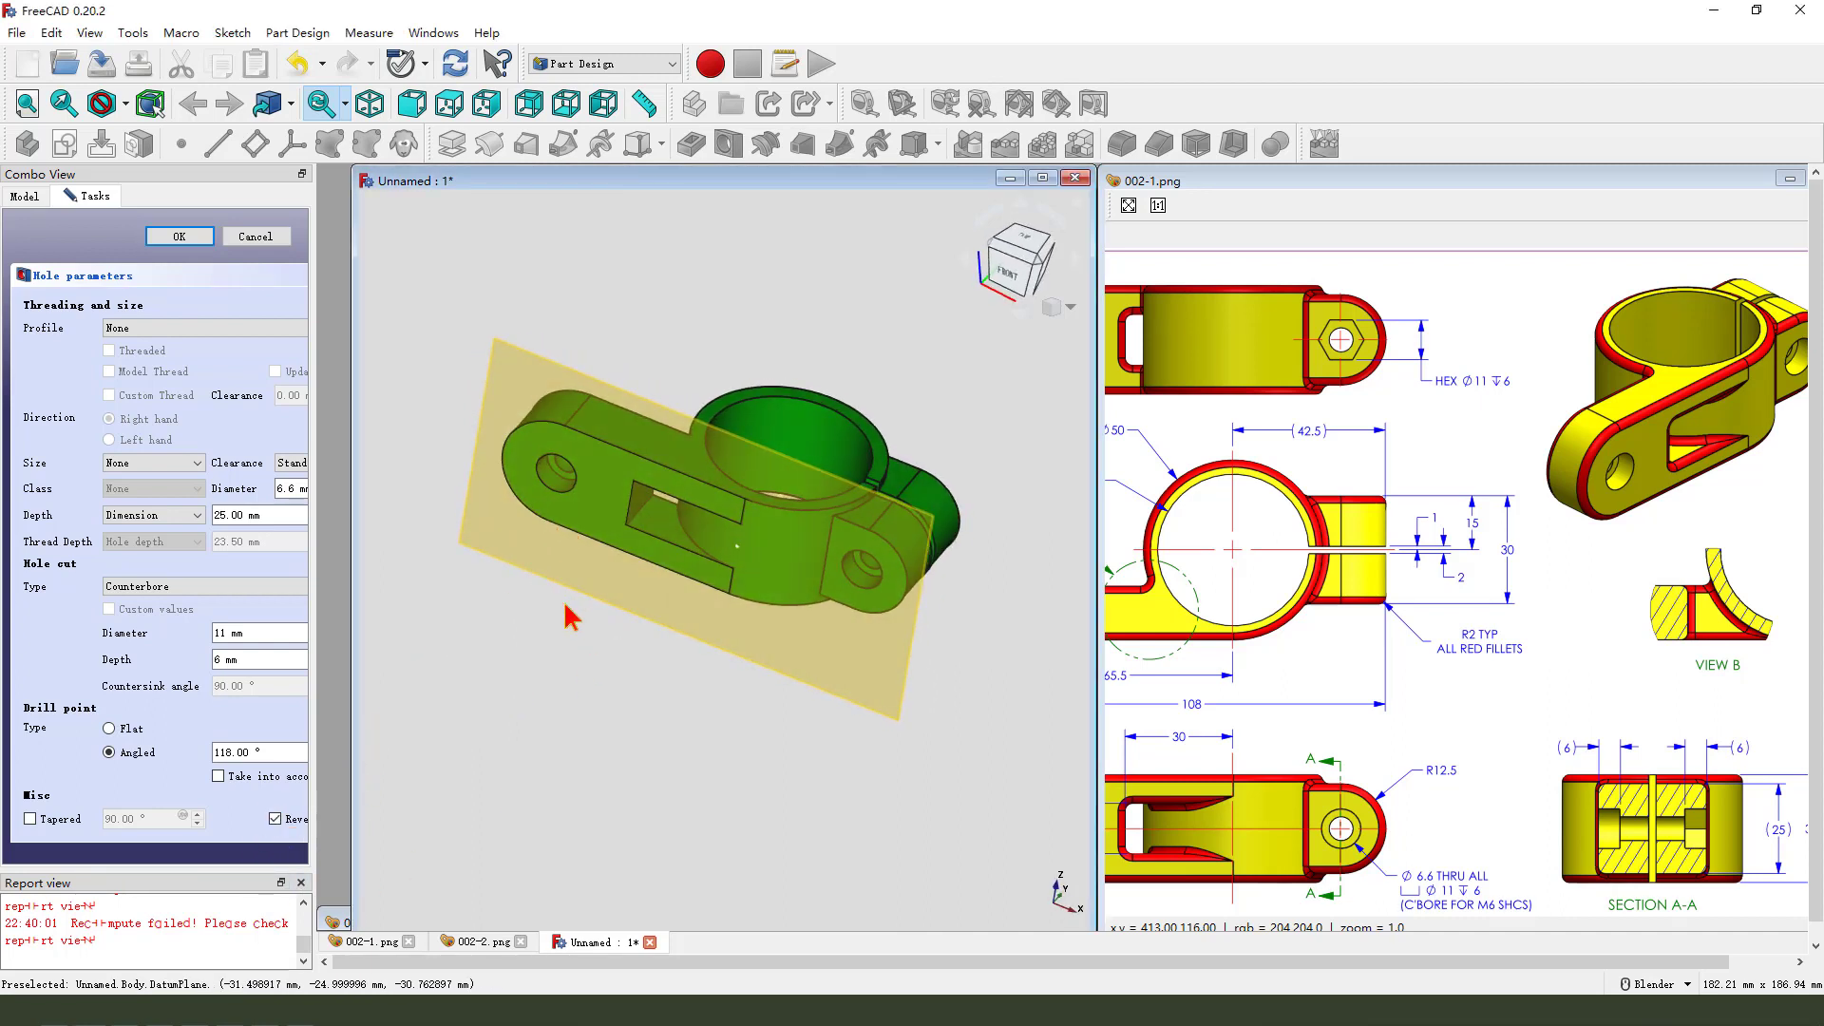
pyautogui.moveTo(566, 610)
pyautogui.mouseDown(button='middle')
pyautogui.moveTo(693, 561)
pyautogui.moveTo(570, 594)
pyautogui.mouseUp(button='middle')
pyautogui.click(179, 237)
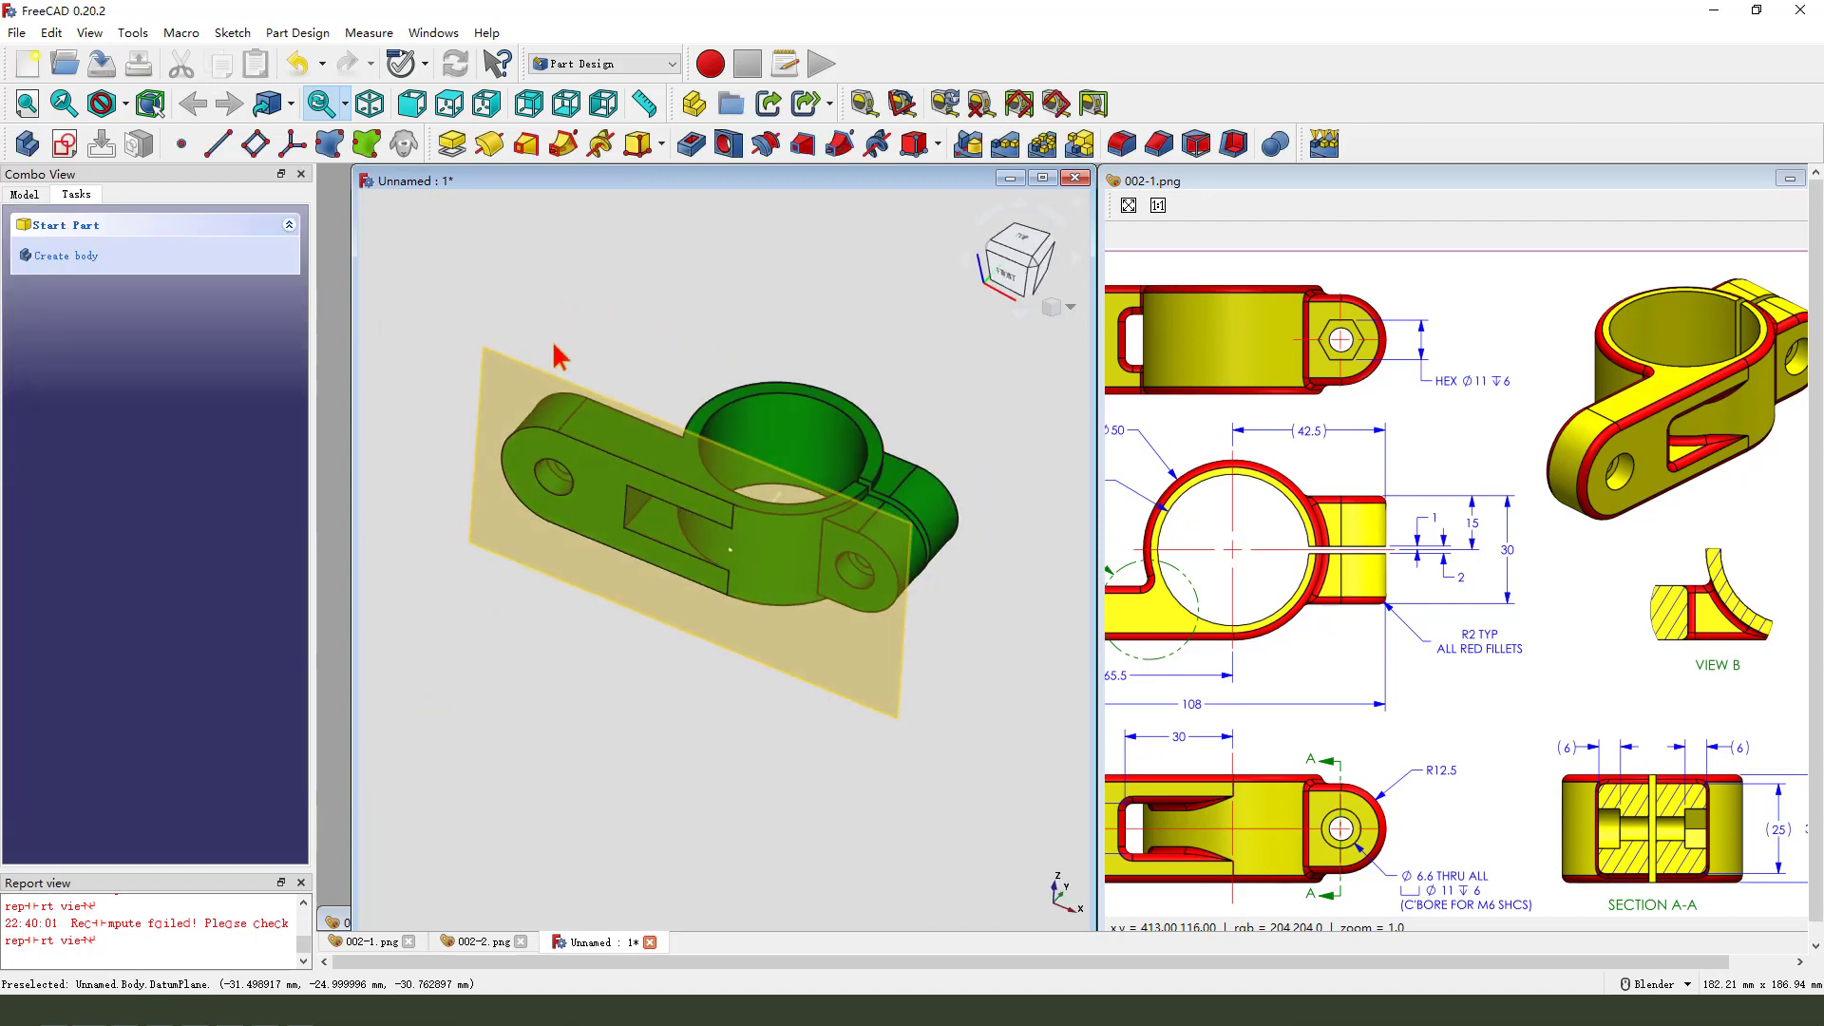
# Hide the datum plane in front of the arm
pyautogui.moveTo(570, 358); pyautogui.dragTo(499, 439, button='middle')
pyautogui.click(530, 439)
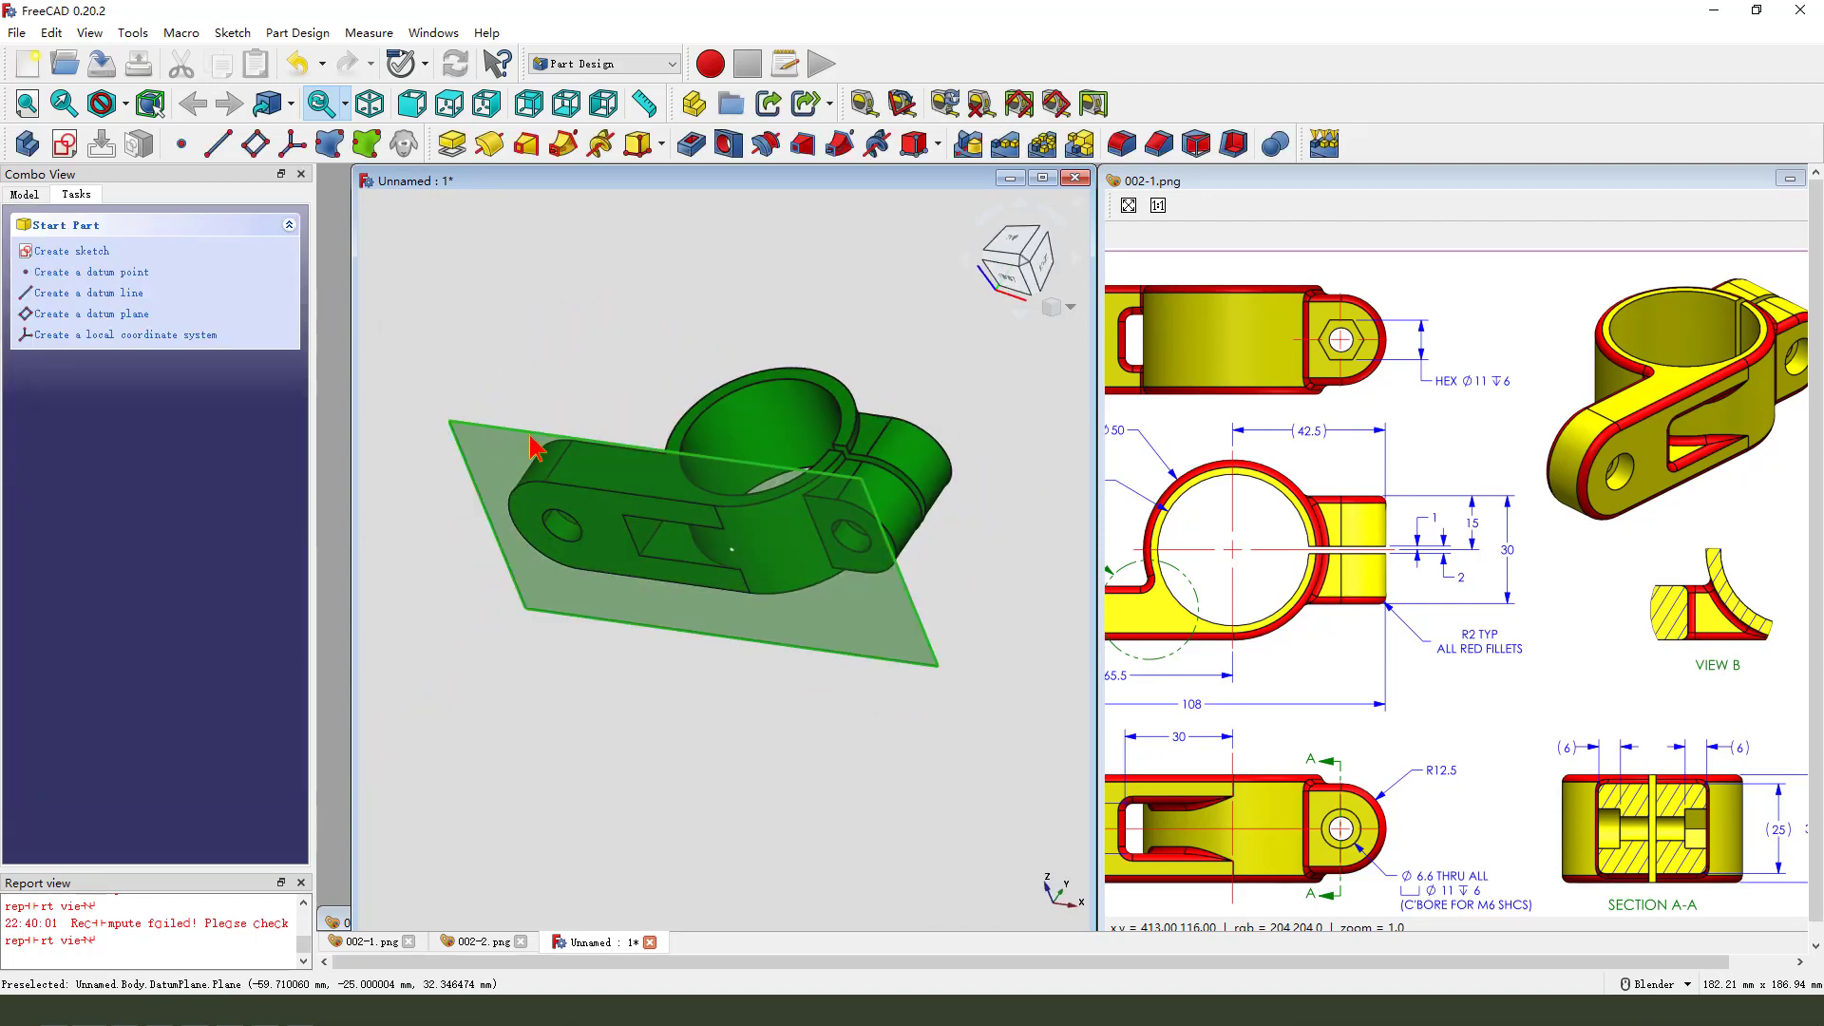
pyautogui.press('space')
pyautogui.moveTo(707, 543); pyautogui.dragTo(1062, 623, button='middle')
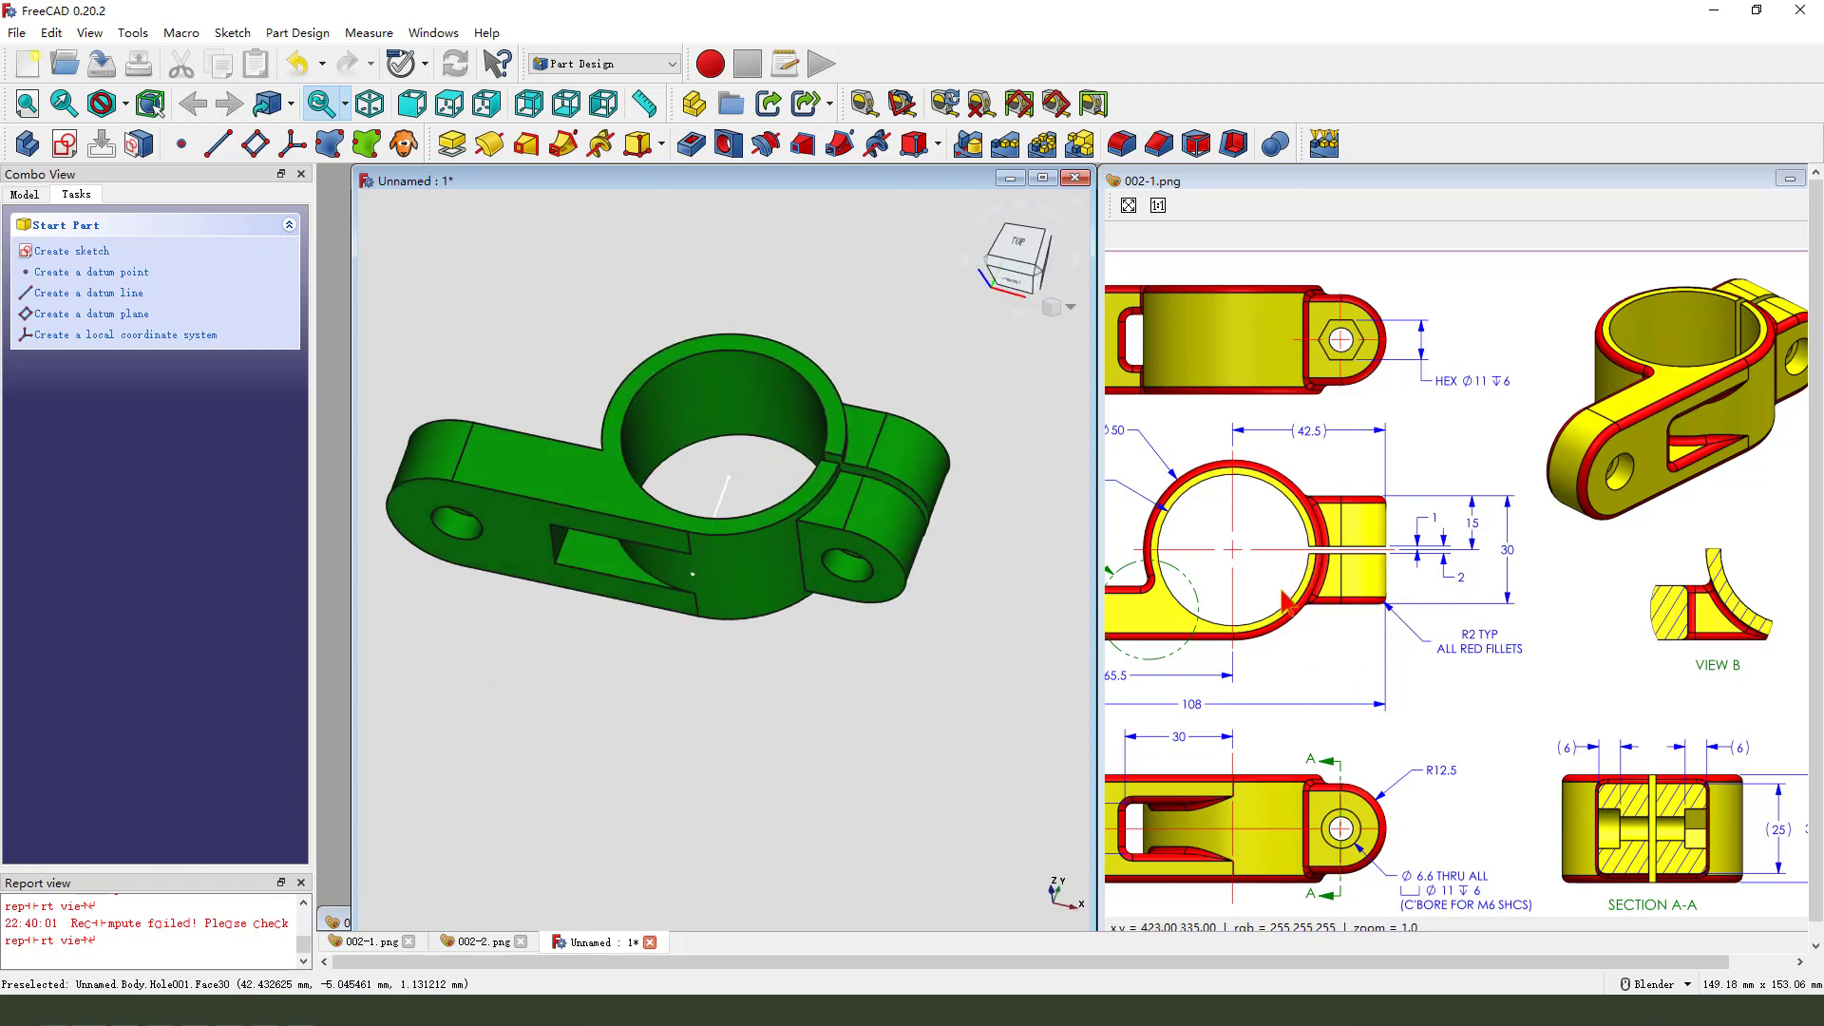
pyautogui.moveTo(665, 524); pyautogui.dragTo(693, 553, button='middle')
pyautogui.scroll(-1, 692, 554)
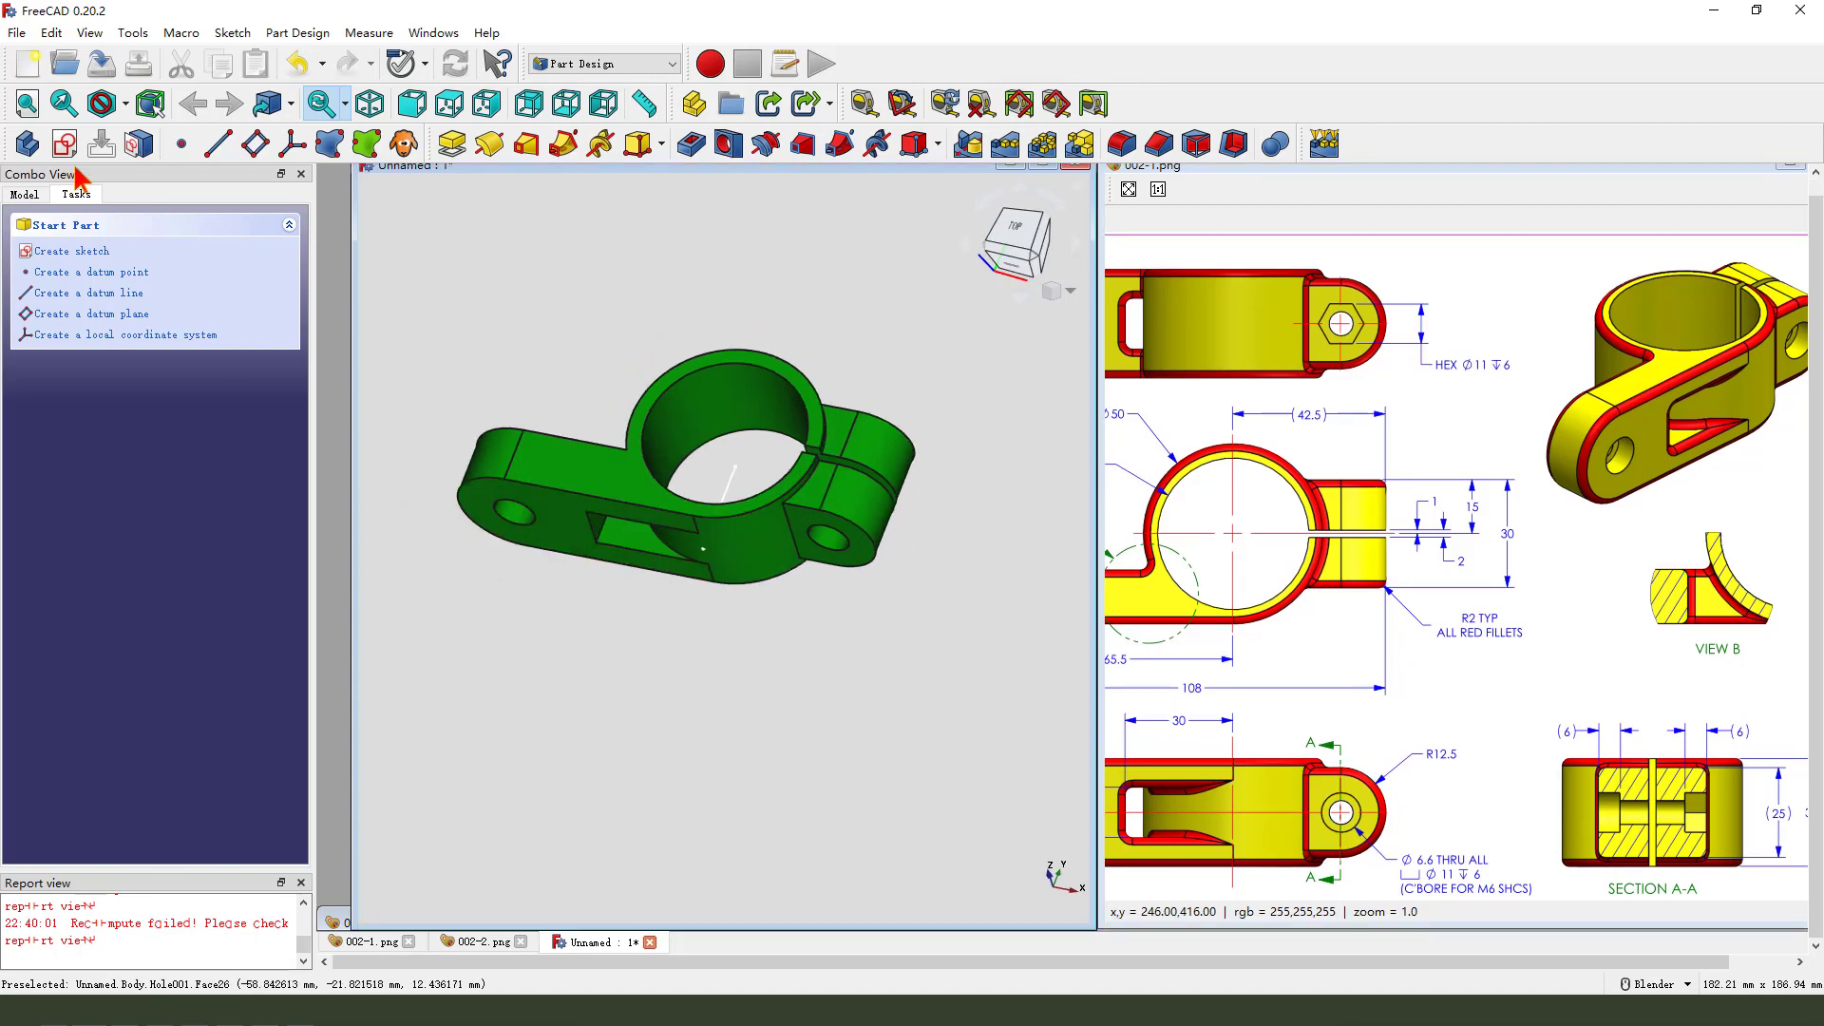
# Set the angle of the reference line in Sketch001 to 135° and close the sketch to swing the arm around the ring
pyautogui.click(27, 195)
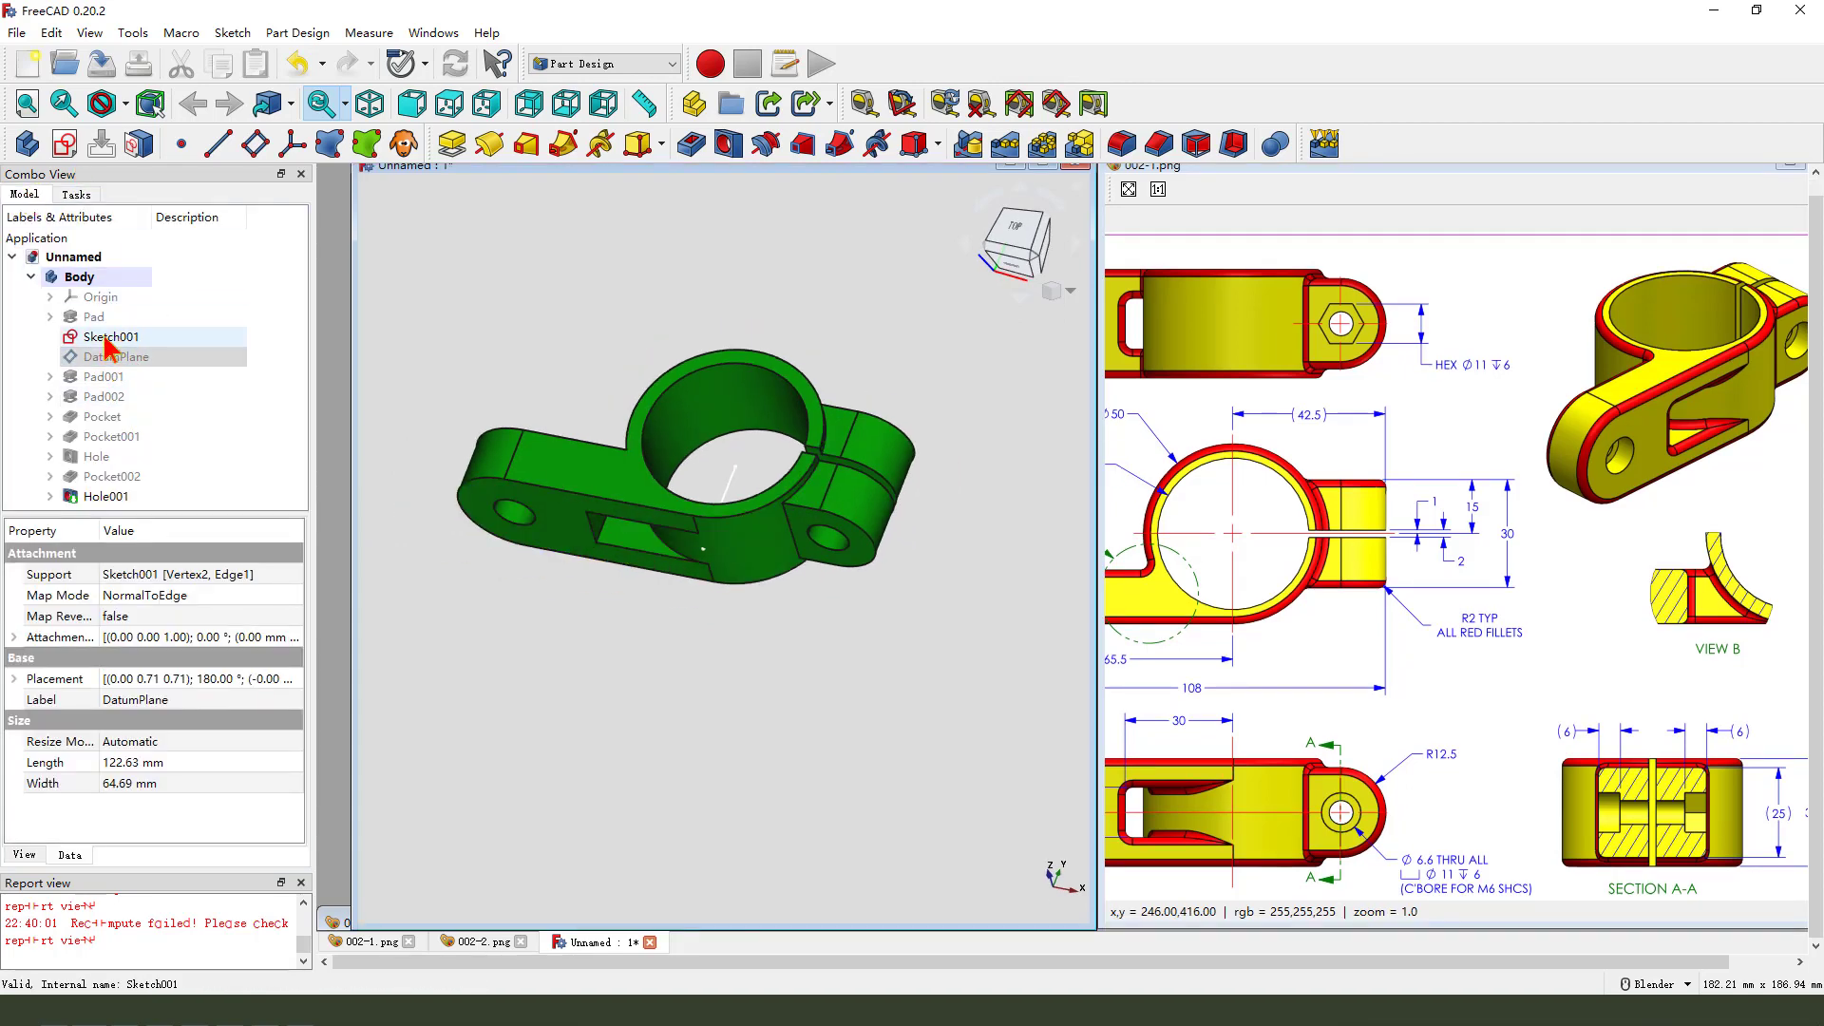
pyautogui.doubleClick(107, 340)
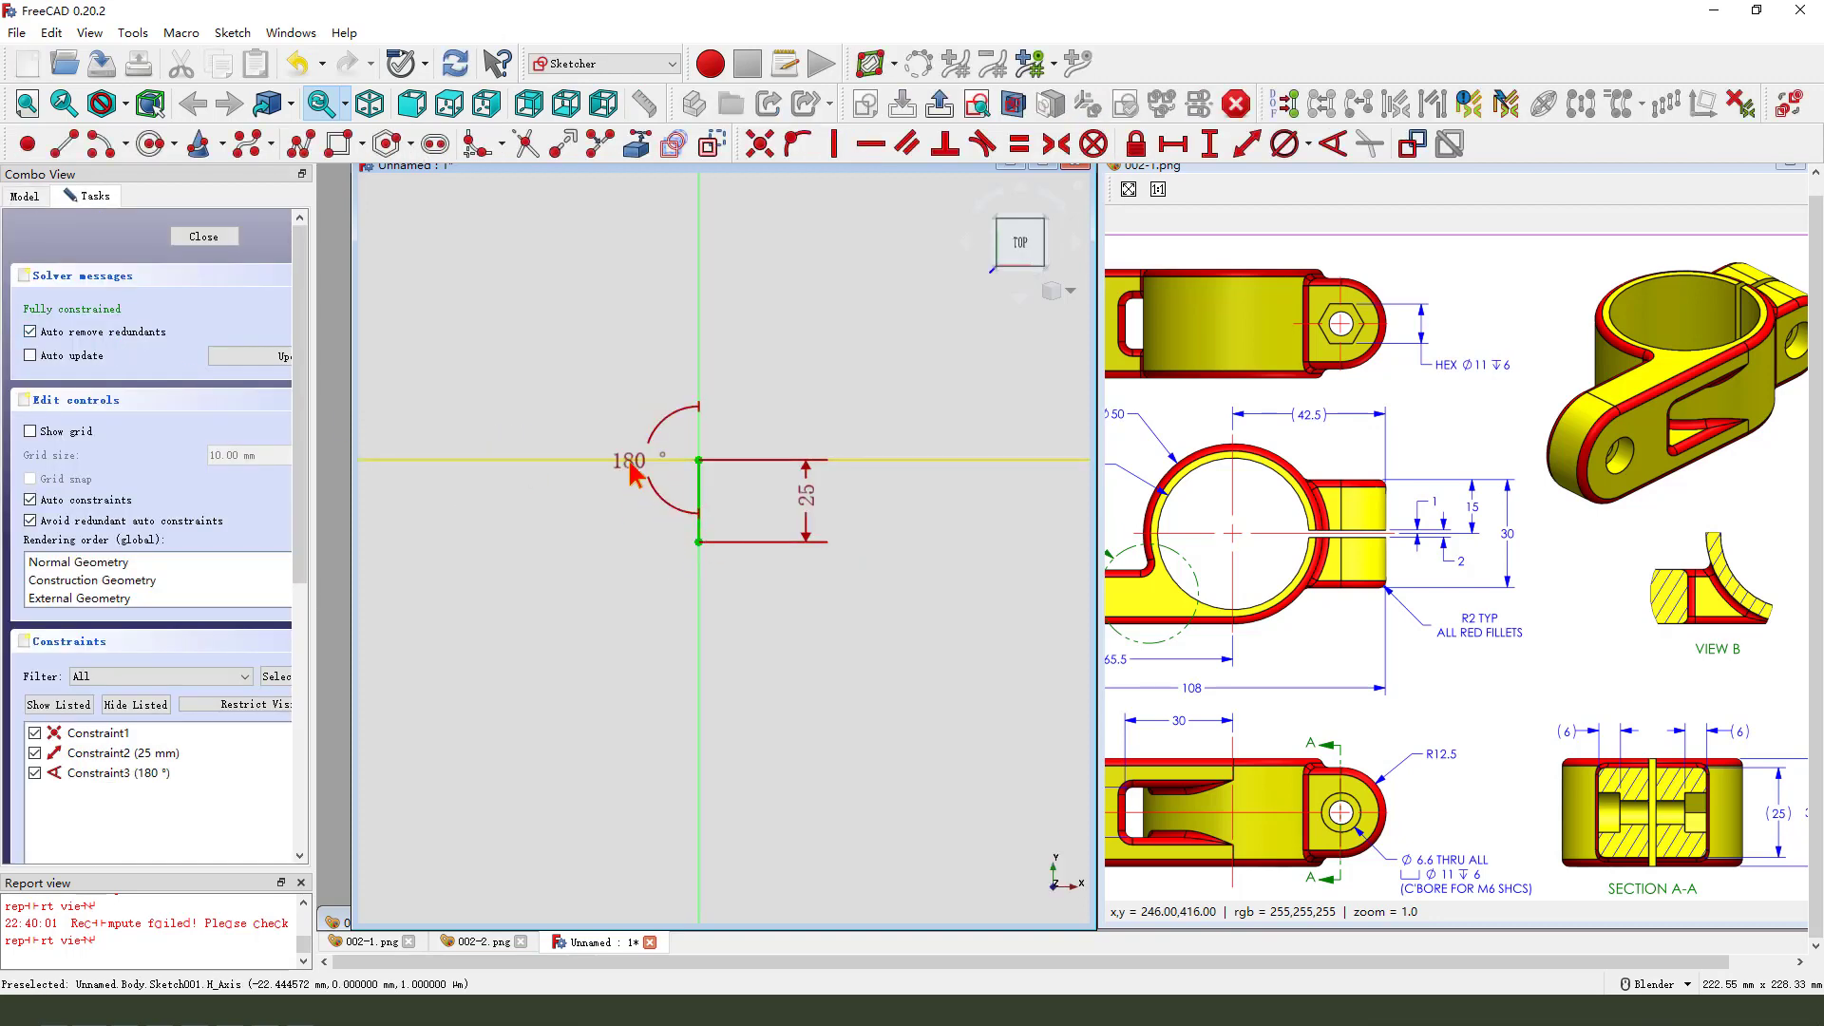
pyautogui.click(632, 462)
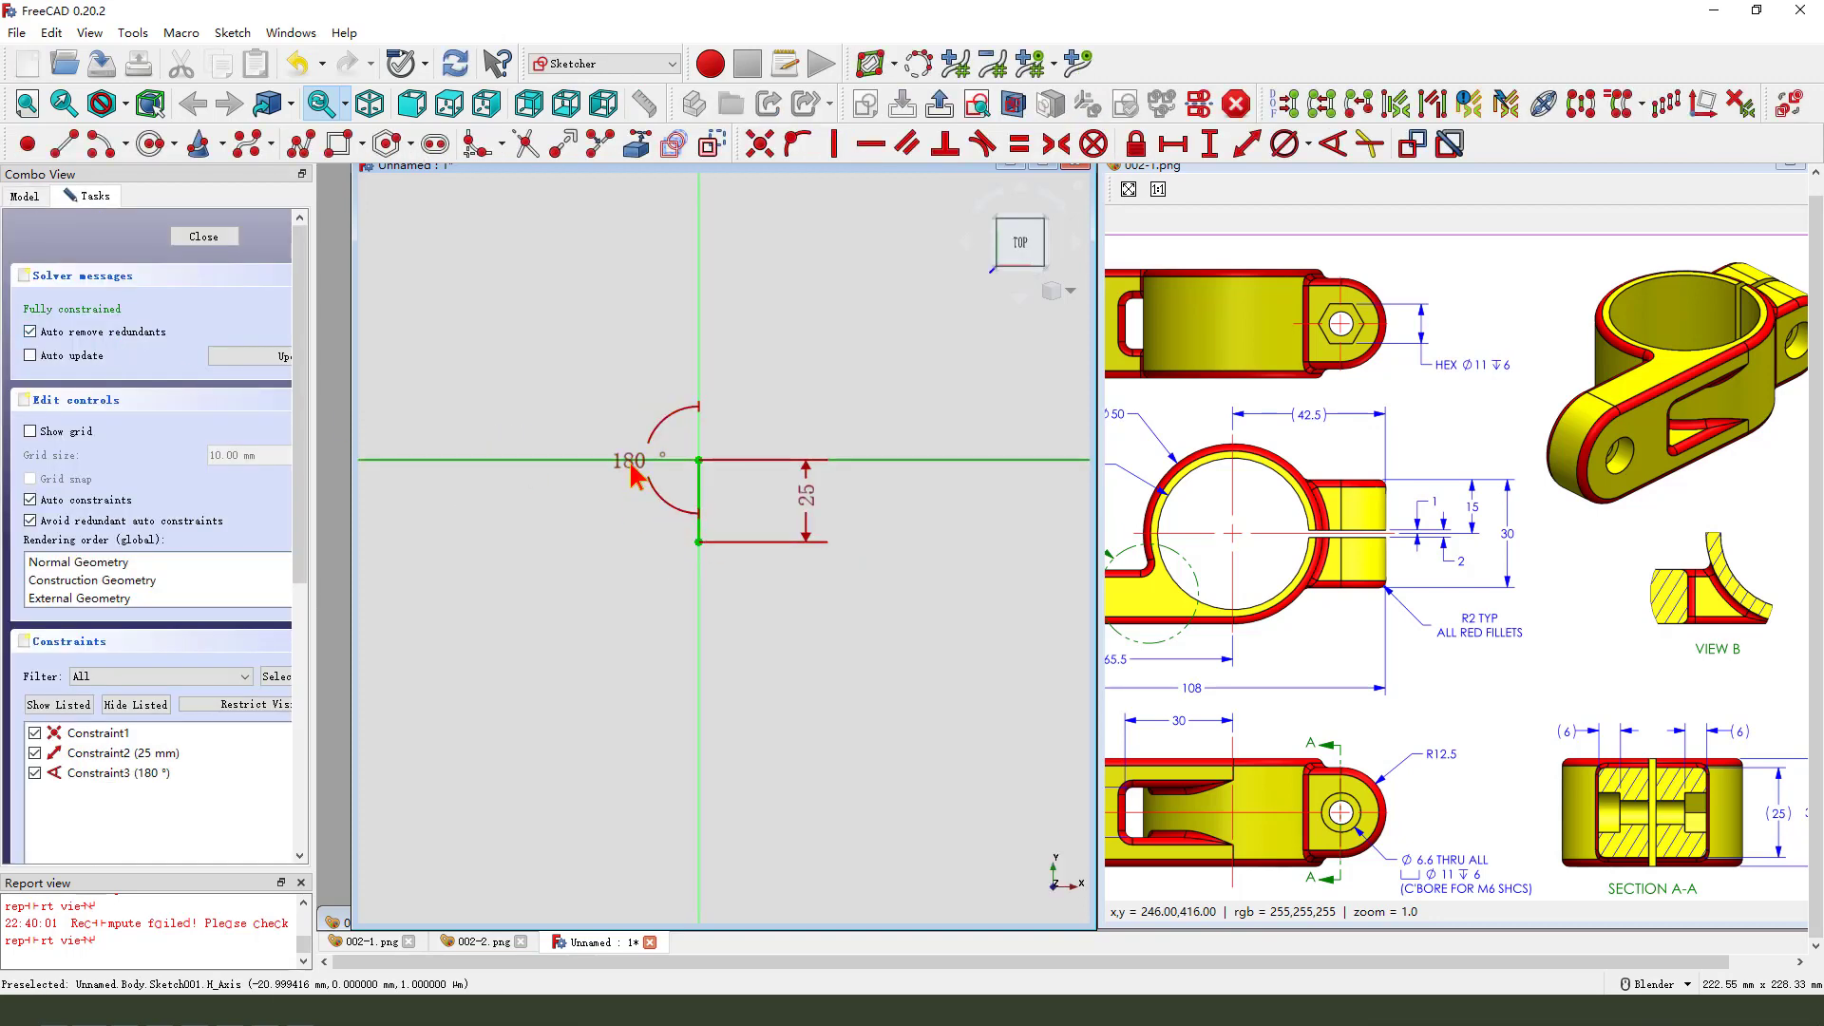
pyautogui.doubleClick(629, 463)
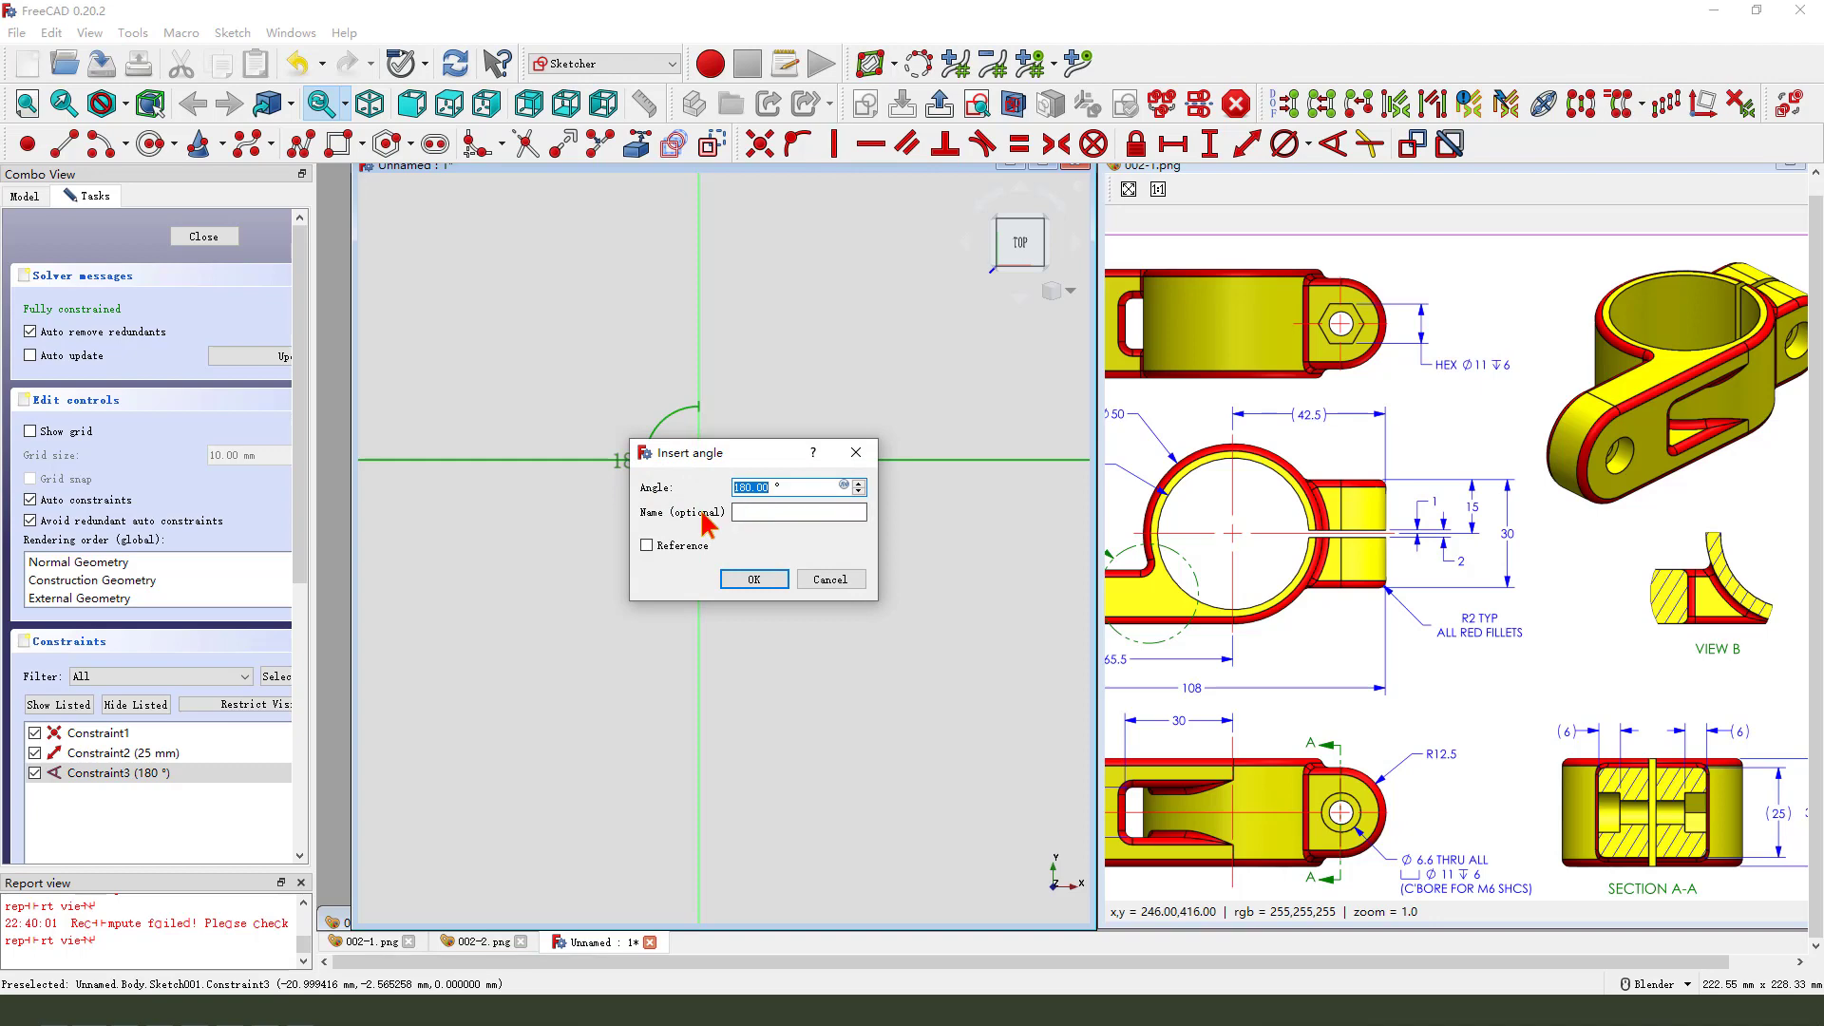
pyautogui.click(756, 580)
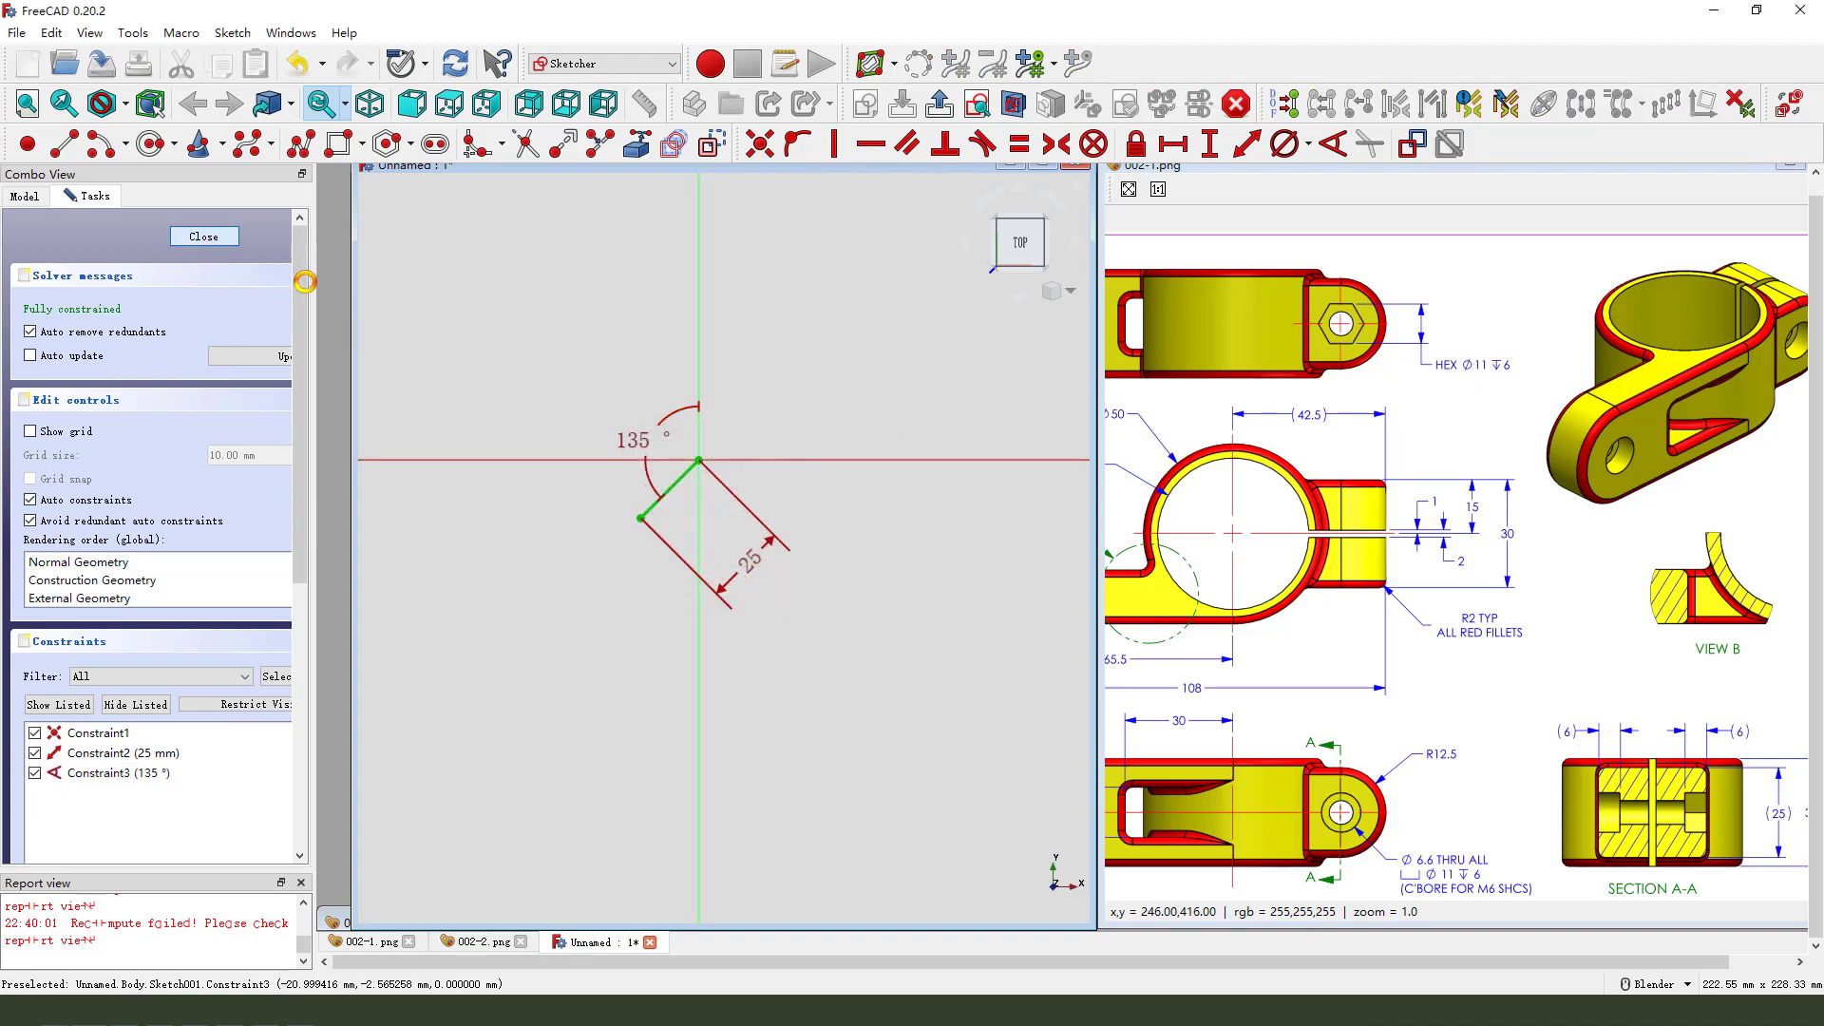
pyautogui.scroll(-2, 782, 560)
pyautogui.moveTo(700, 574)
pyautogui.mouseDown(button='middle')
pyautogui.moveTo(827, 497)
pyautogui.moveTo(708, 711)
pyautogui.moveTo(688, 639)
pyautogui.moveTo(786, 583)
pyautogui.moveTo(785, 740)
pyautogui.moveTo(745, 496)
pyautogui.moveTo(636, 604)
pyautogui.mouseUp(button='middle')
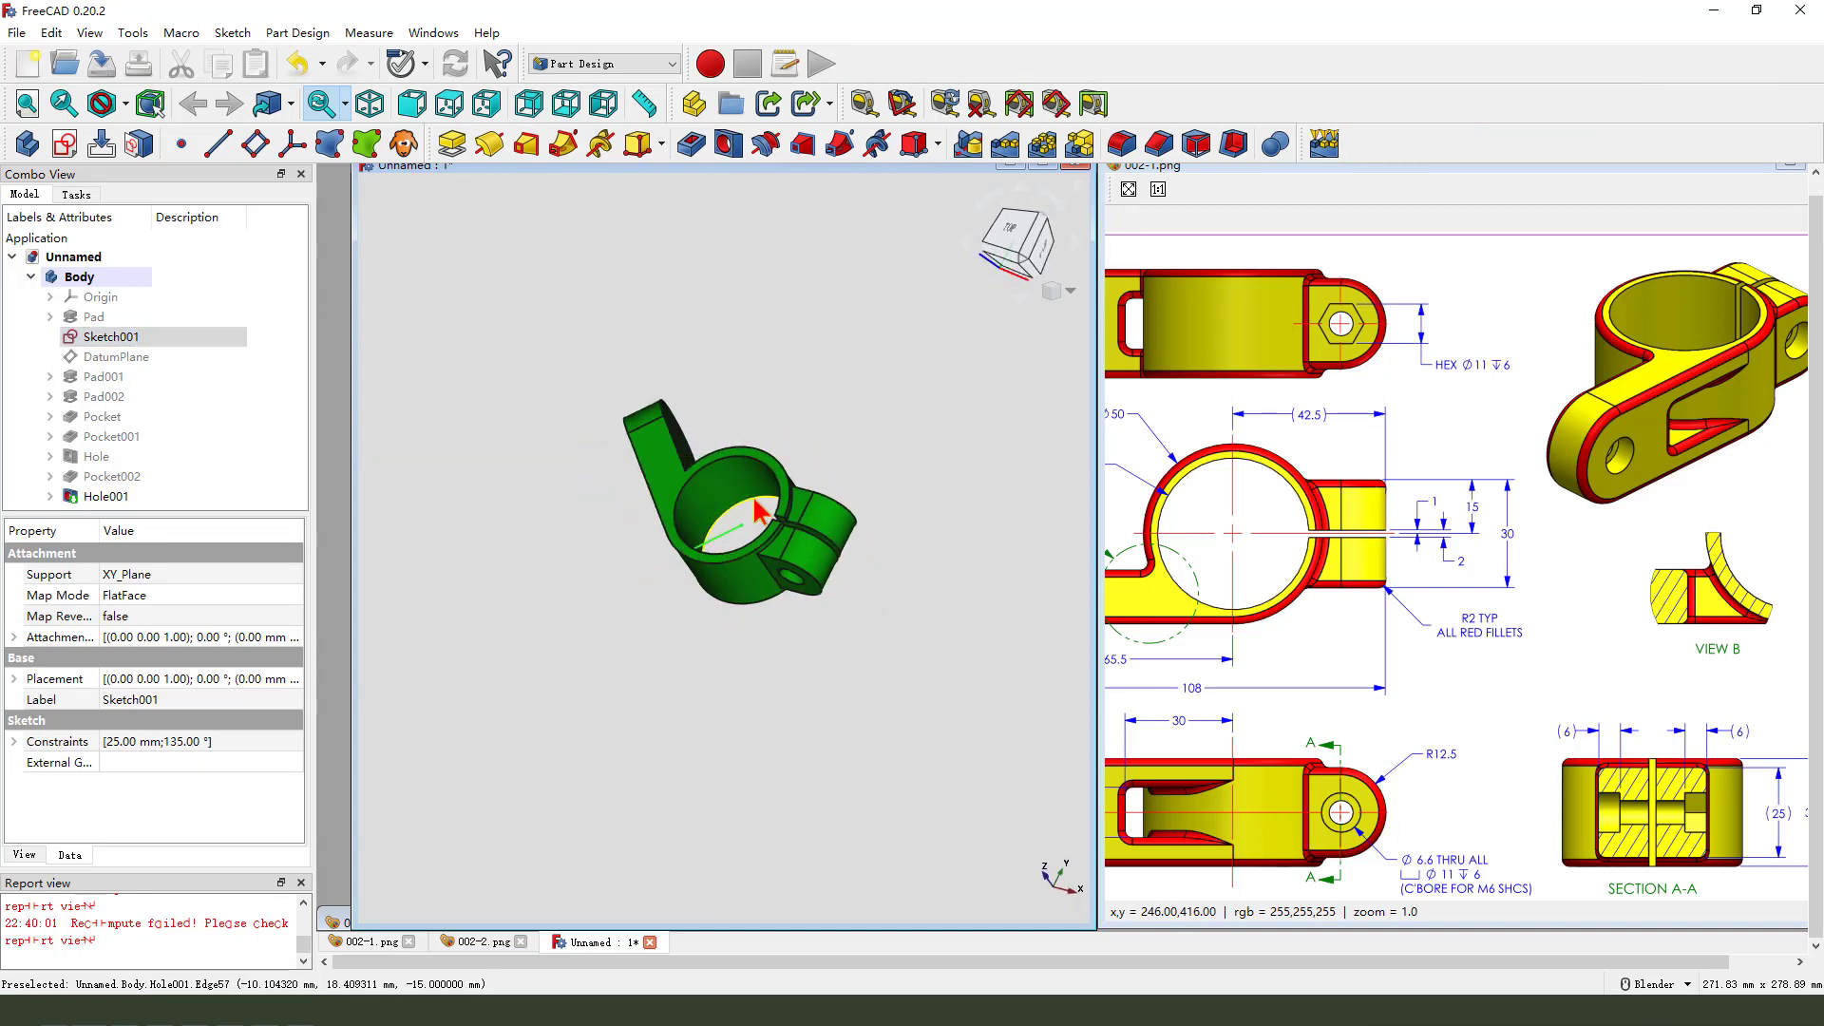
pyautogui.scroll(2, 755, 500)
pyautogui.moveTo(755, 501)
pyautogui.mouseDown(button='middle')
pyautogui.moveTo(835, 533)
pyautogui.moveTo(817, 541)
pyautogui.moveTo(846, 536)
pyautogui.mouseUp(button='middle')
pyautogui.scroll(-1, 1383, 614)
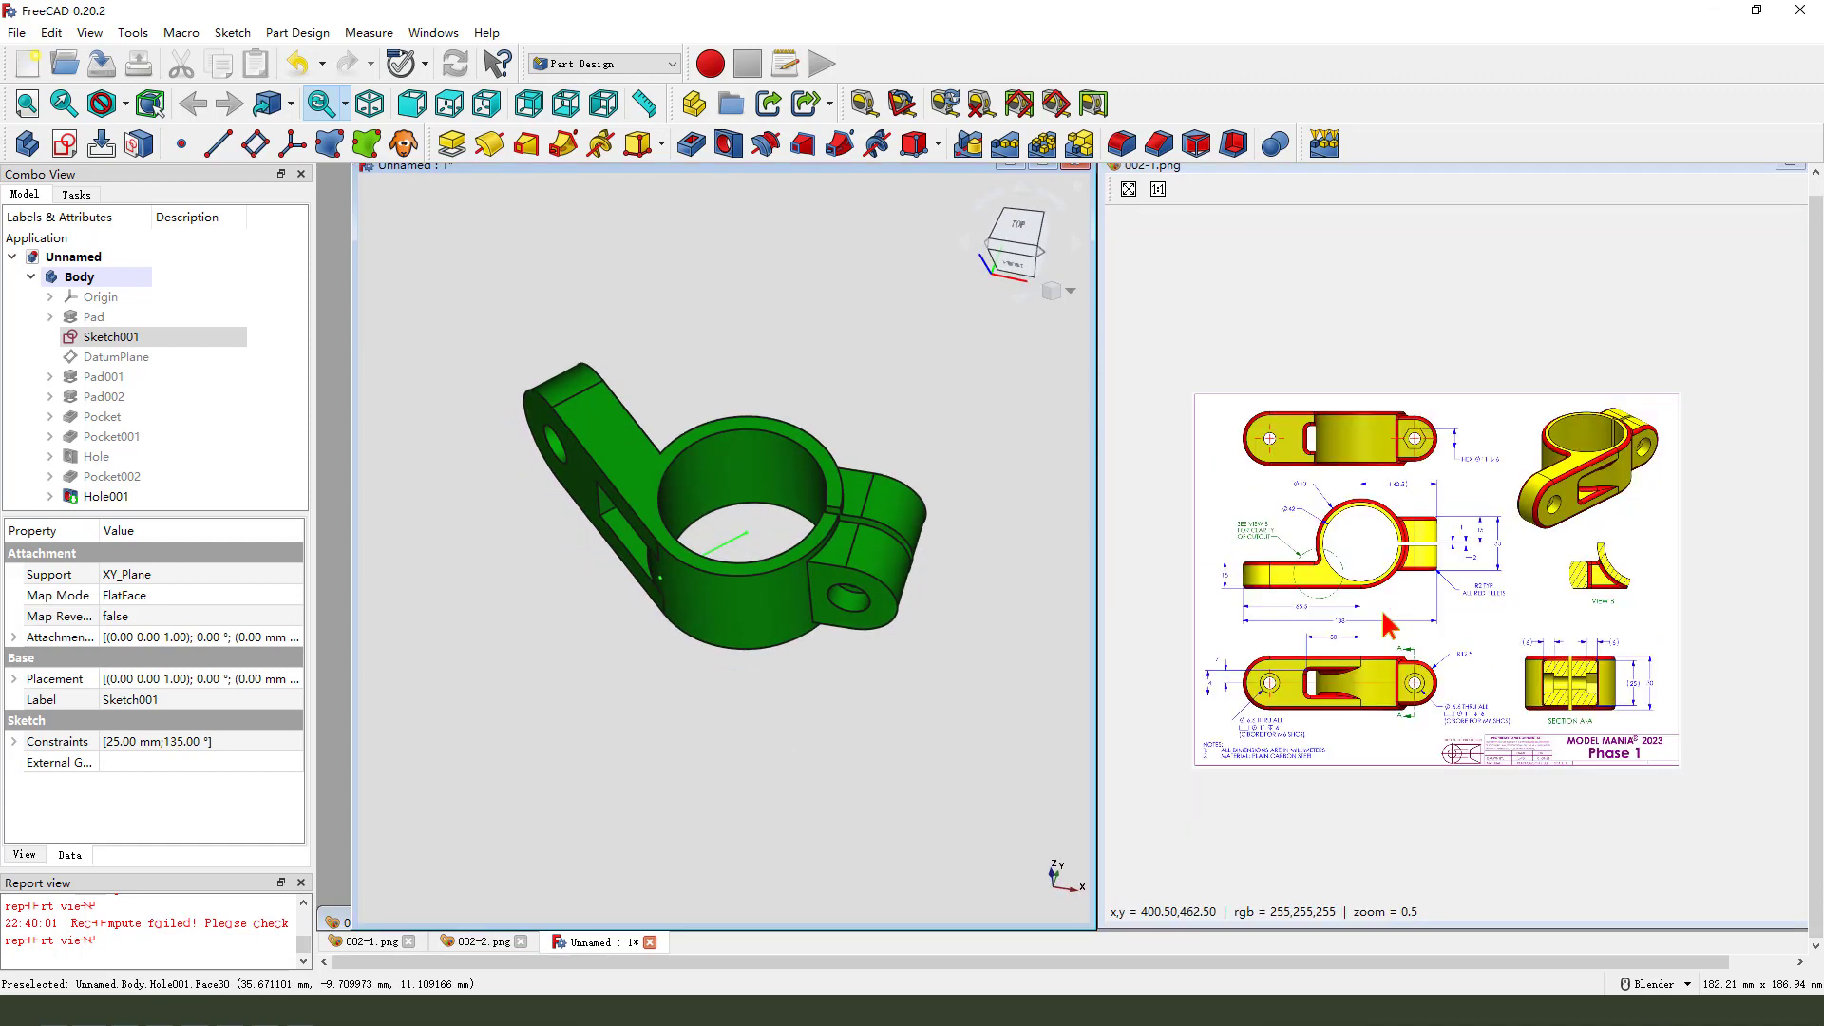
# Fillet the outer rounded edges on both end faces of the split clamp lug with a 2 mm radius
pyautogui.scroll(5, 1320, 538)
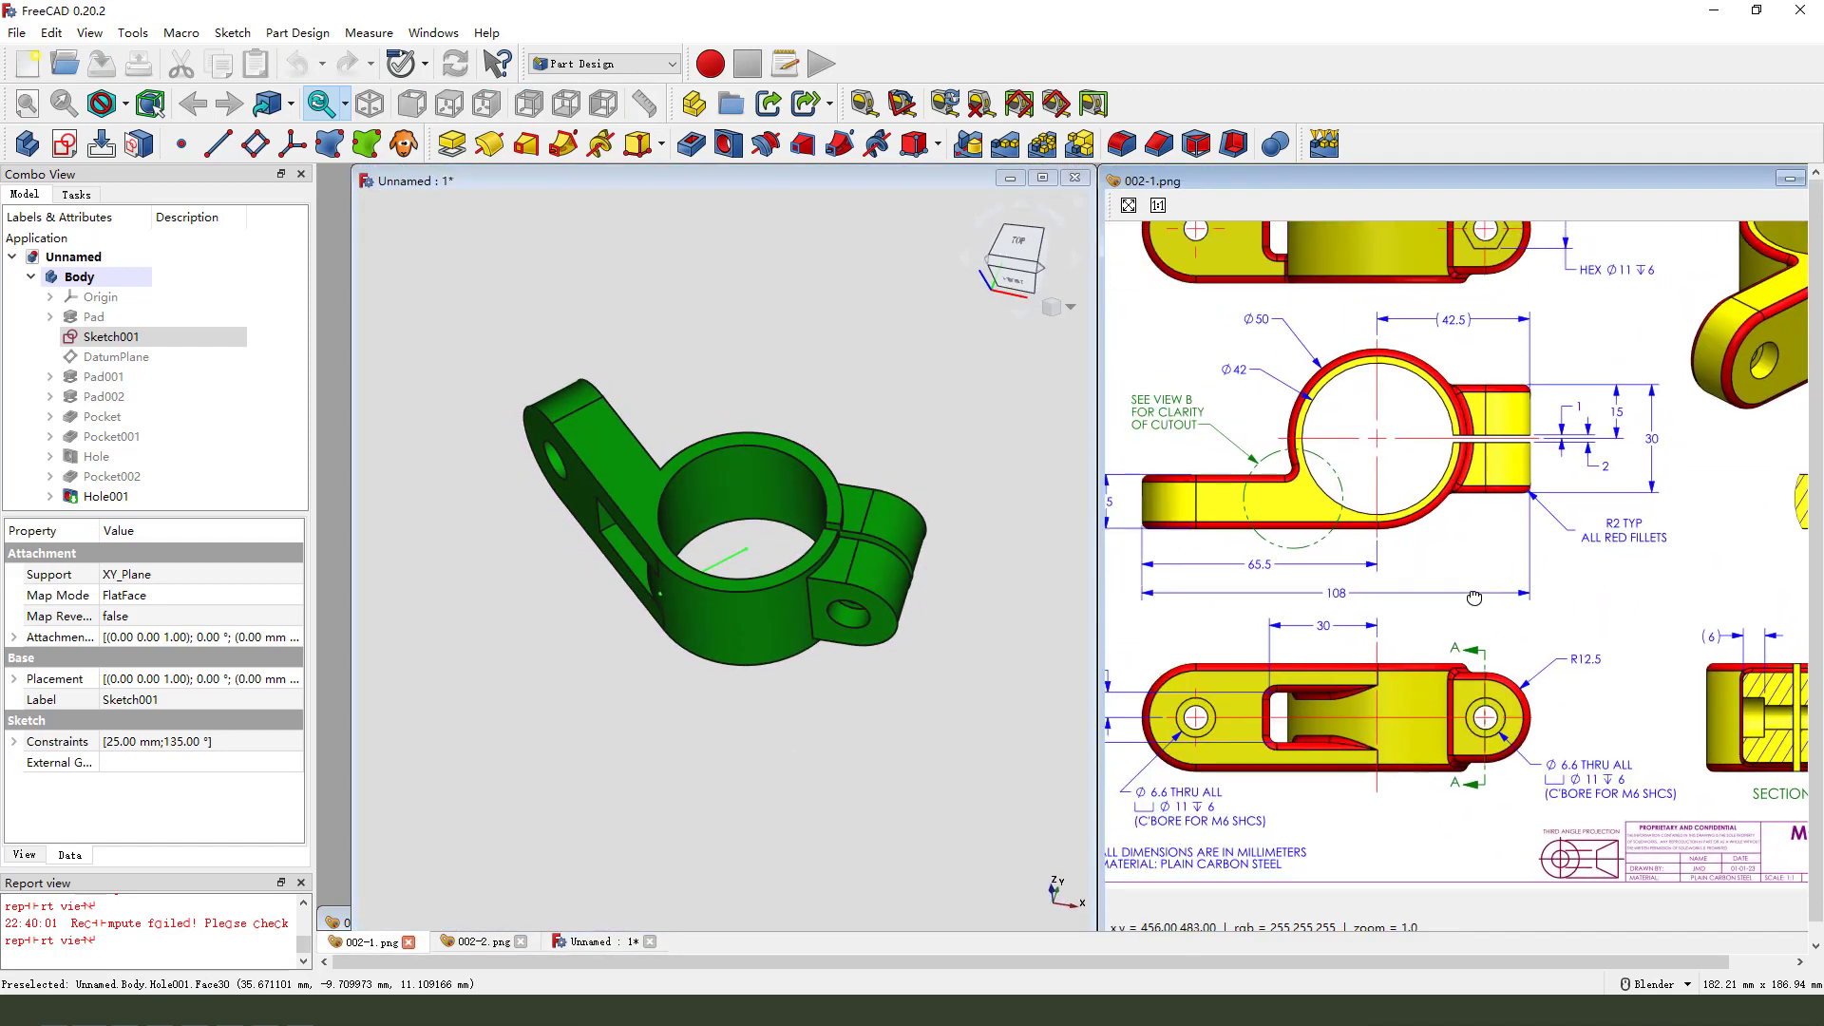
pyautogui.moveTo(1314, 523)
pyautogui.mouseDown(button='middle')
pyautogui.moveTo(1325, 534)
pyautogui.moveTo(1332, 498)
pyautogui.mouseUp(button='middle')
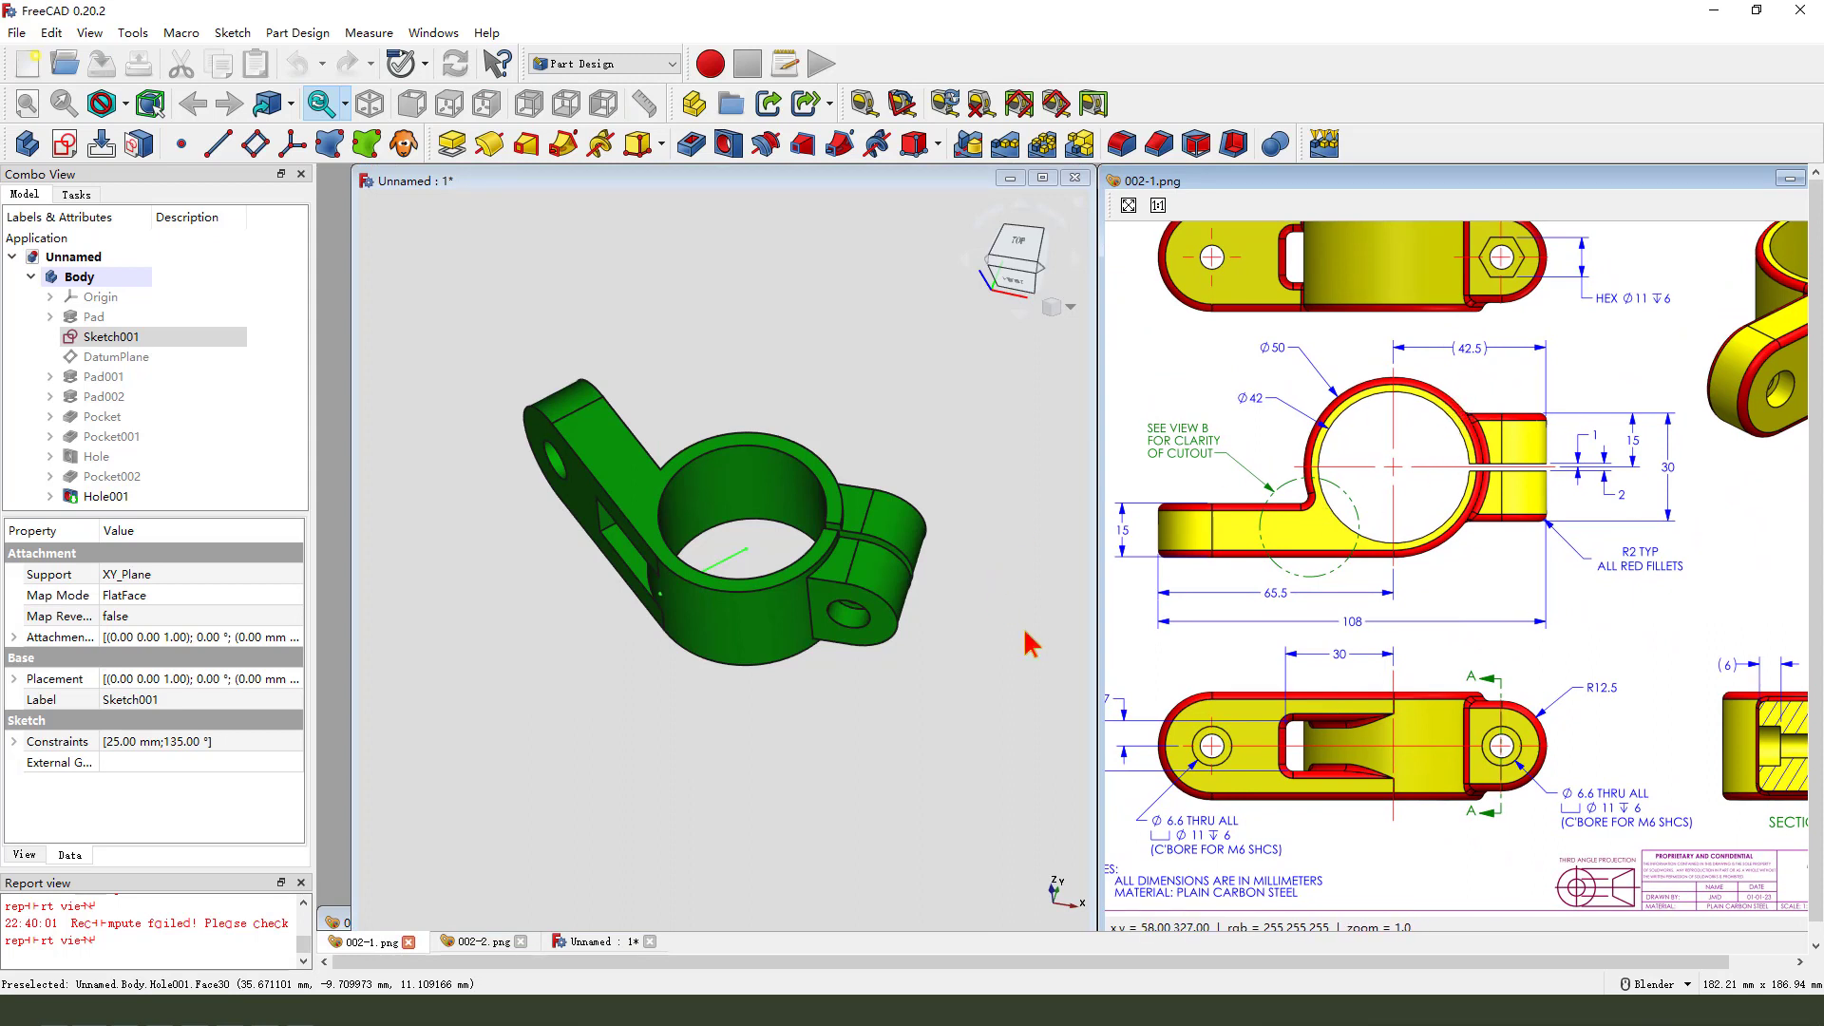
pyautogui.moveTo(778, 546)
pyautogui.mouseDown(button='middle')
pyautogui.moveTo(775, 531)
pyautogui.moveTo(781, 547)
pyautogui.mouseUp(button='middle')
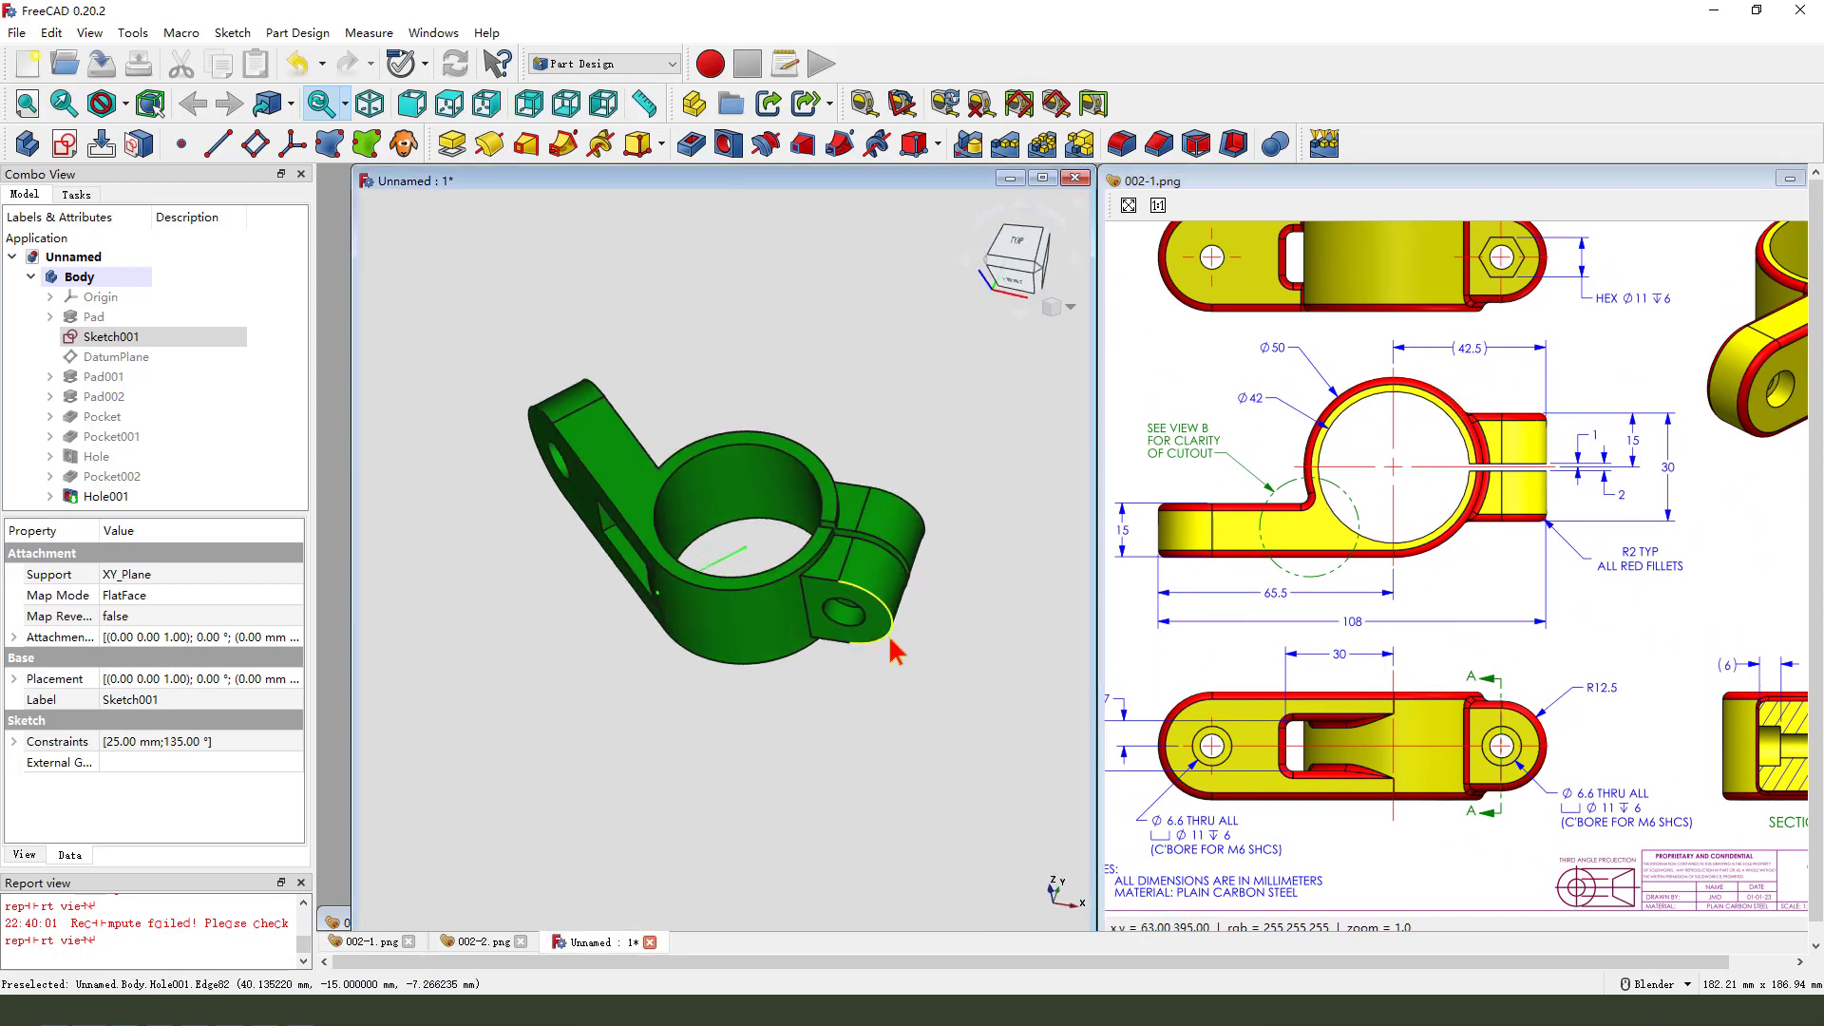
pyautogui.scroll(2, 893, 636)
pyautogui.click(879, 604)
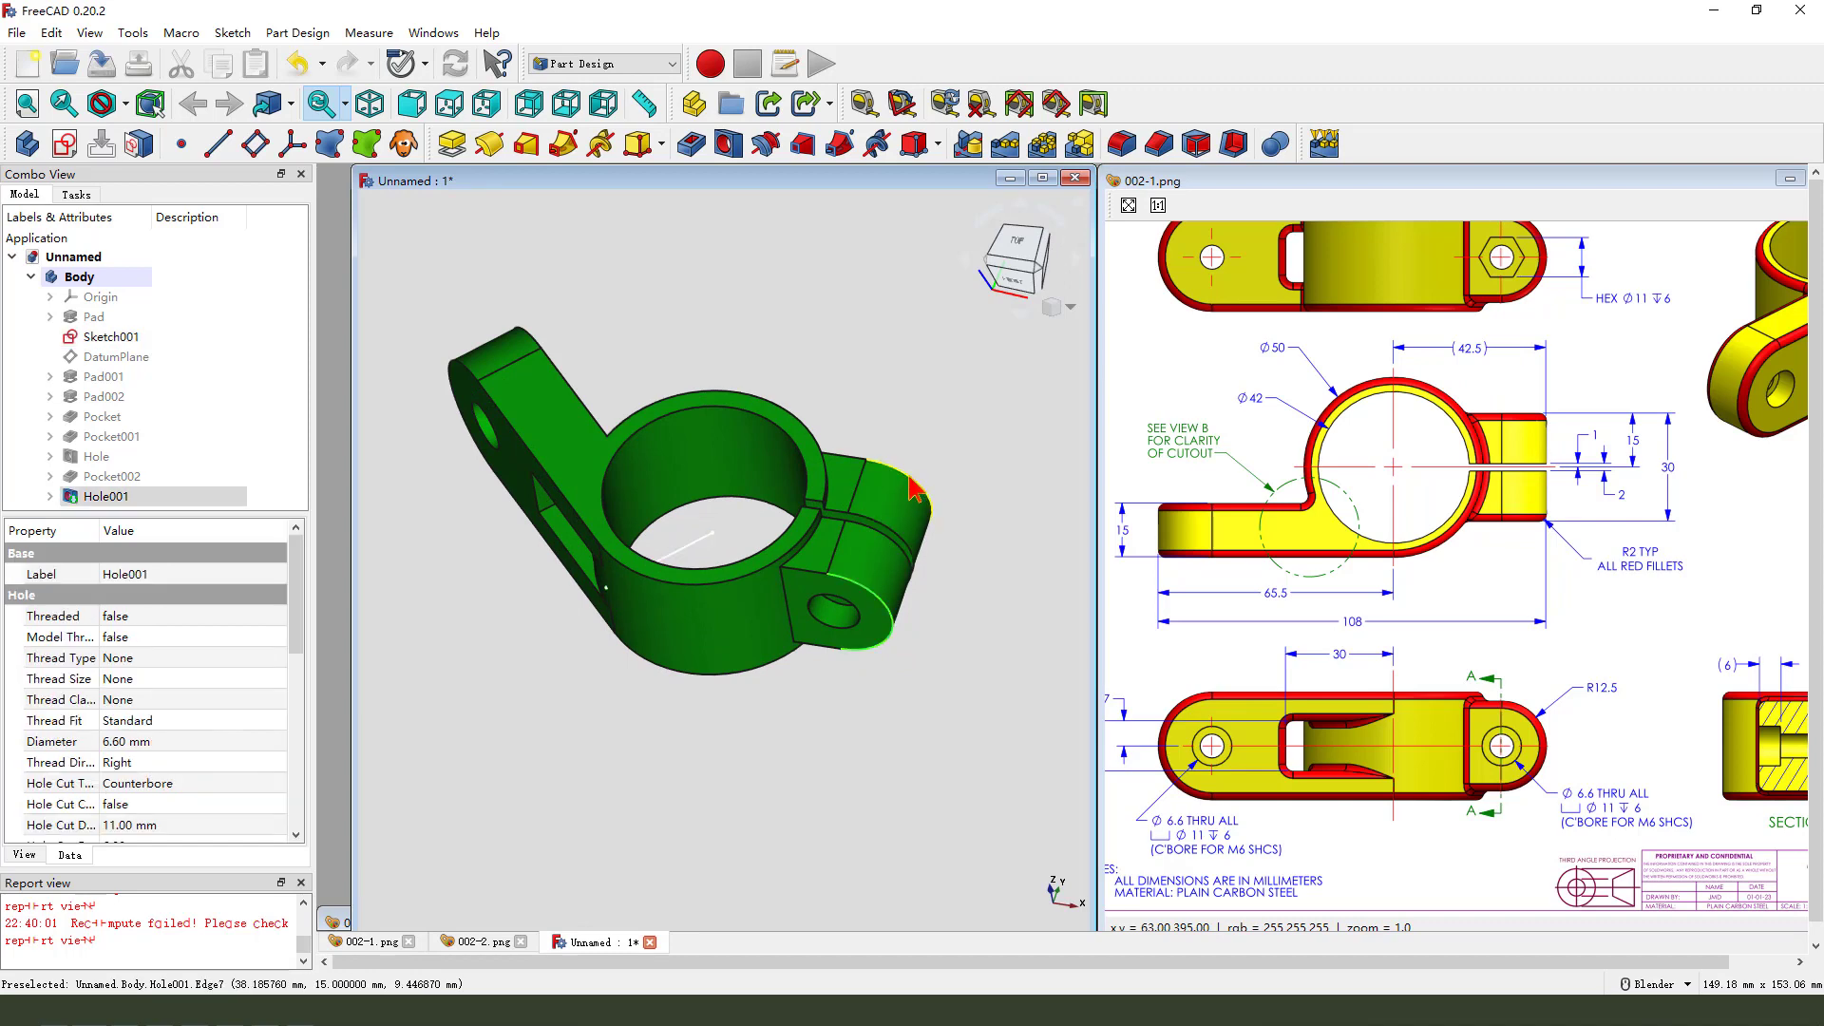
pyautogui.click(1122, 144)
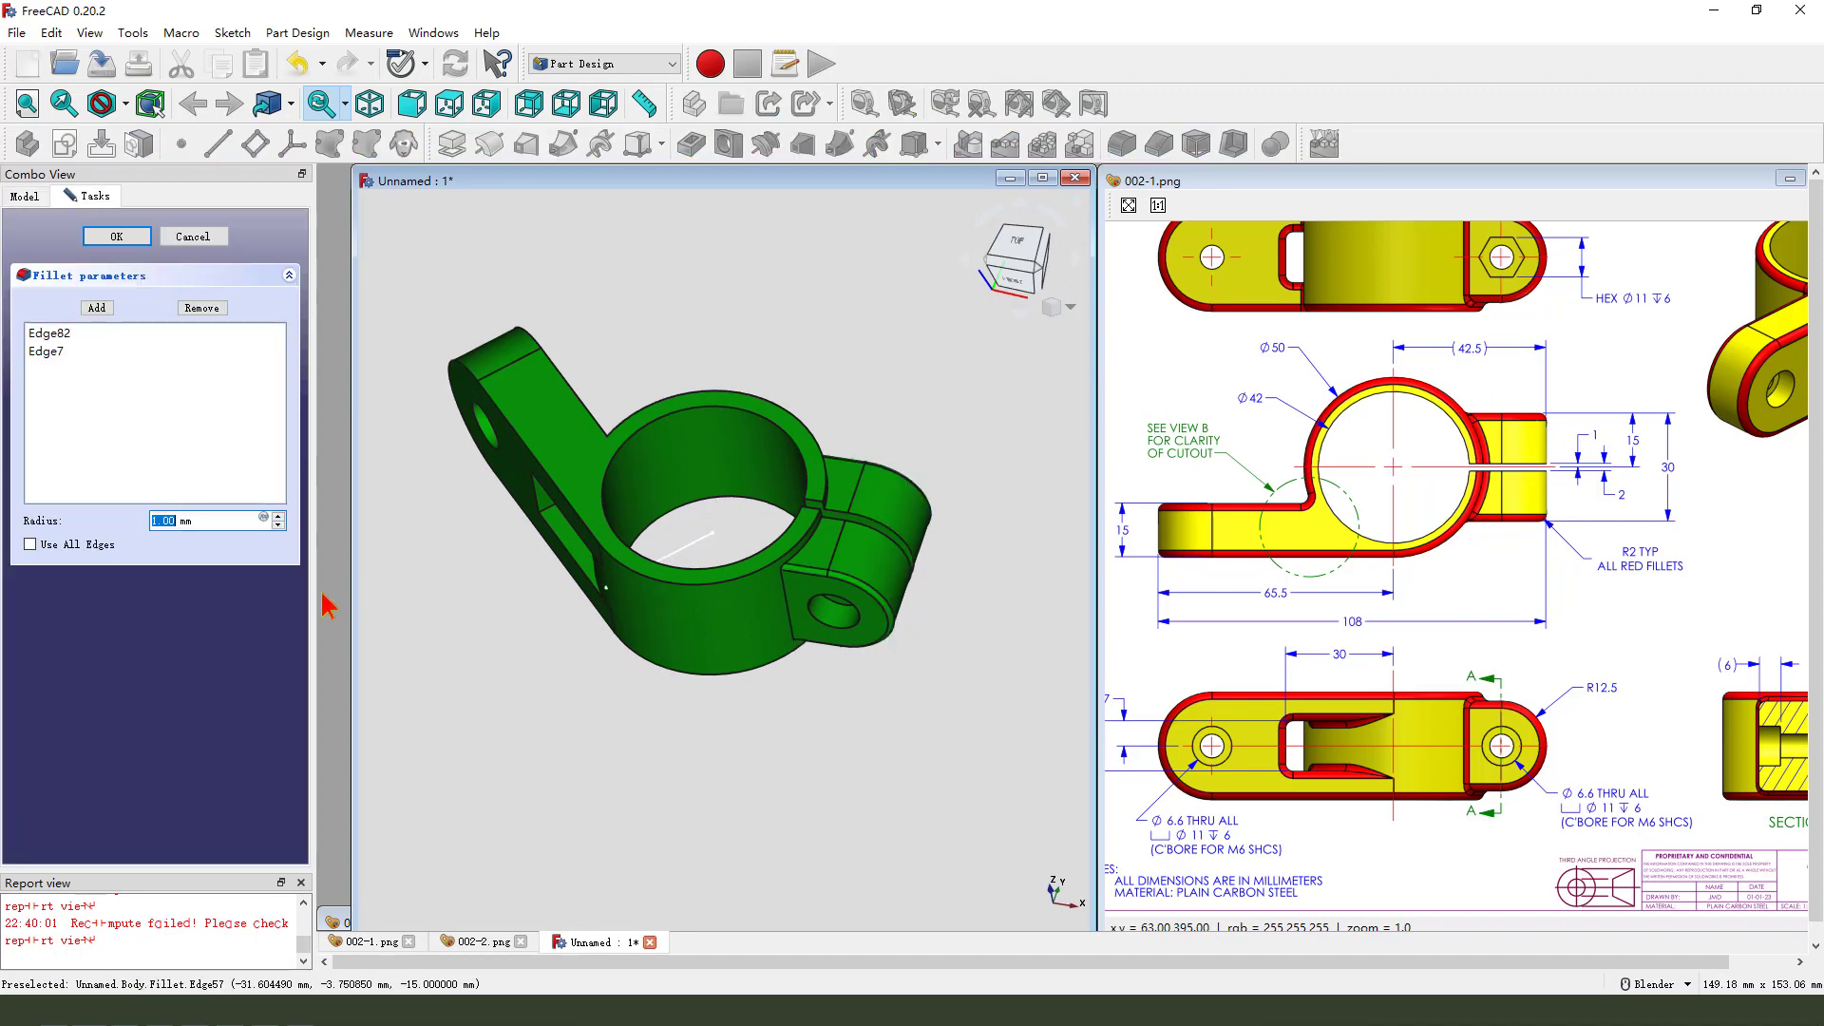
pyautogui.press('Return')
# Fillet the edges where both halves of the clamp lug meet the ring with a 2 mm radius
pyautogui.moveTo(705, 686); pyautogui.dragTo(796, 586, button='middle')
pyautogui.scroll(1, 798, 586)
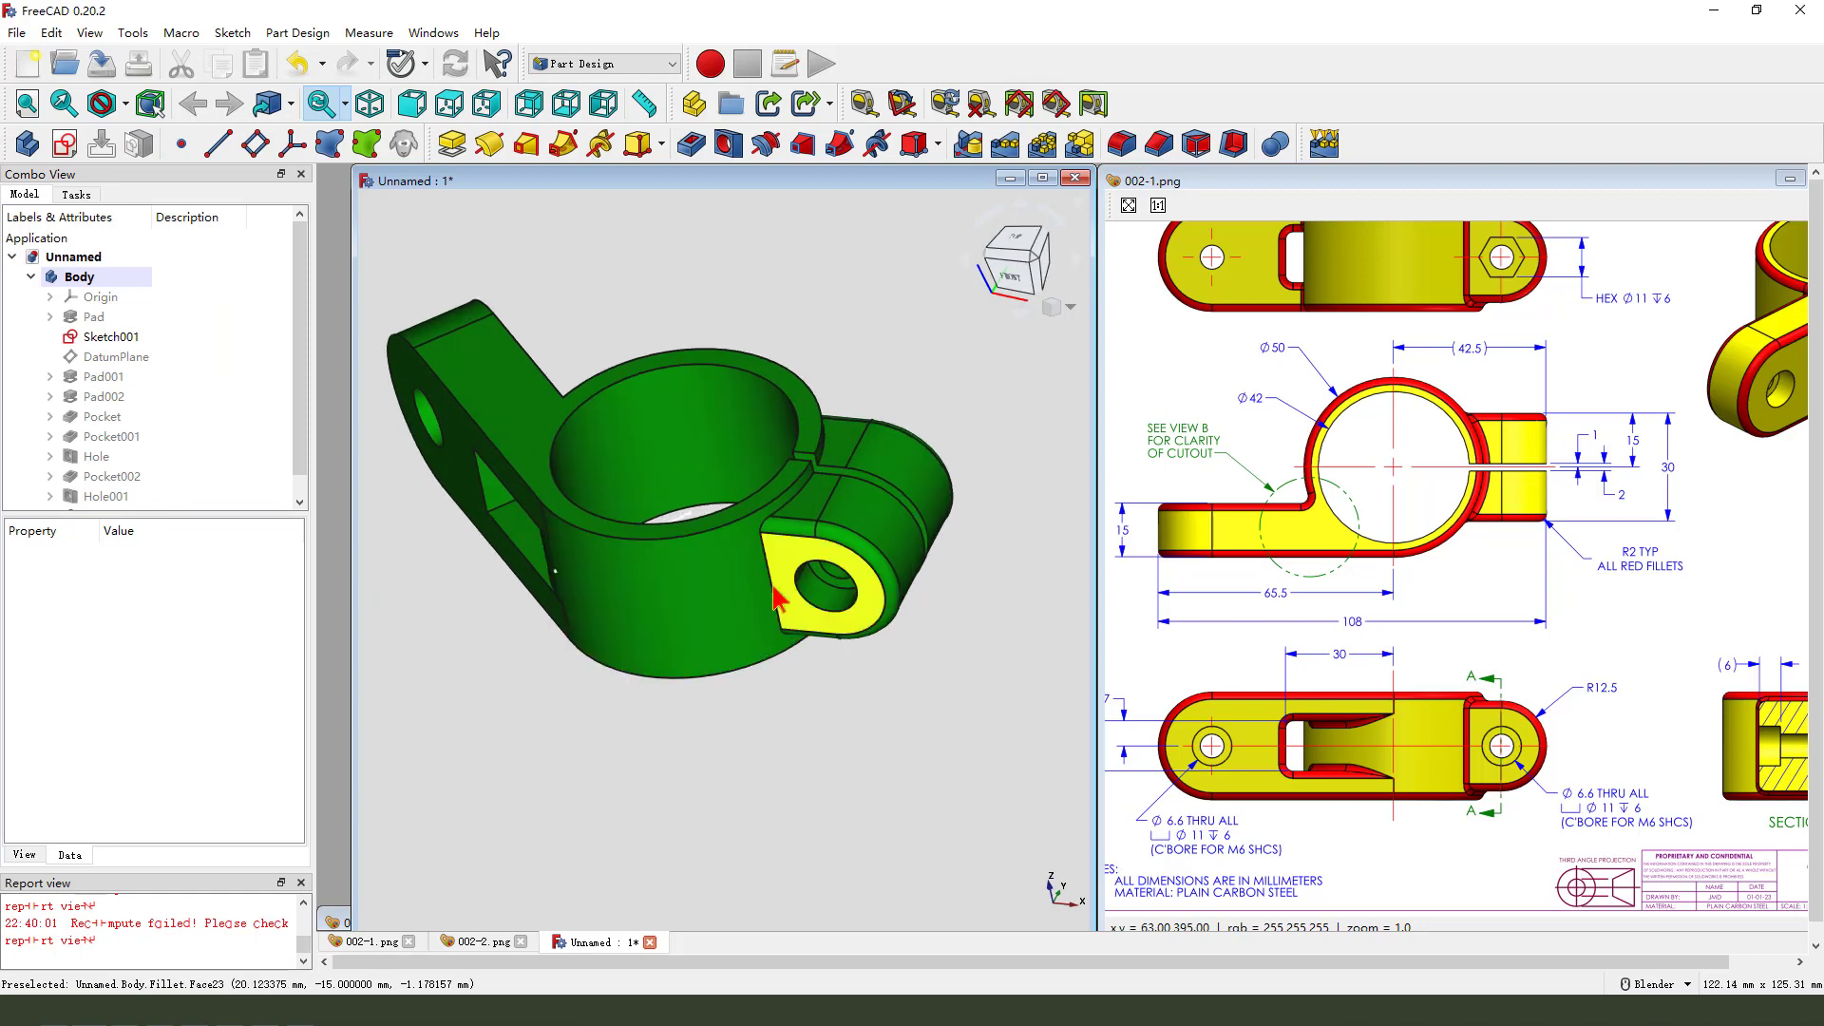
pyautogui.click(777, 602)
pyautogui.moveTo(879, 537); pyautogui.dragTo(719, 612, button='middle')
pyautogui.scroll(-3, 719, 613)
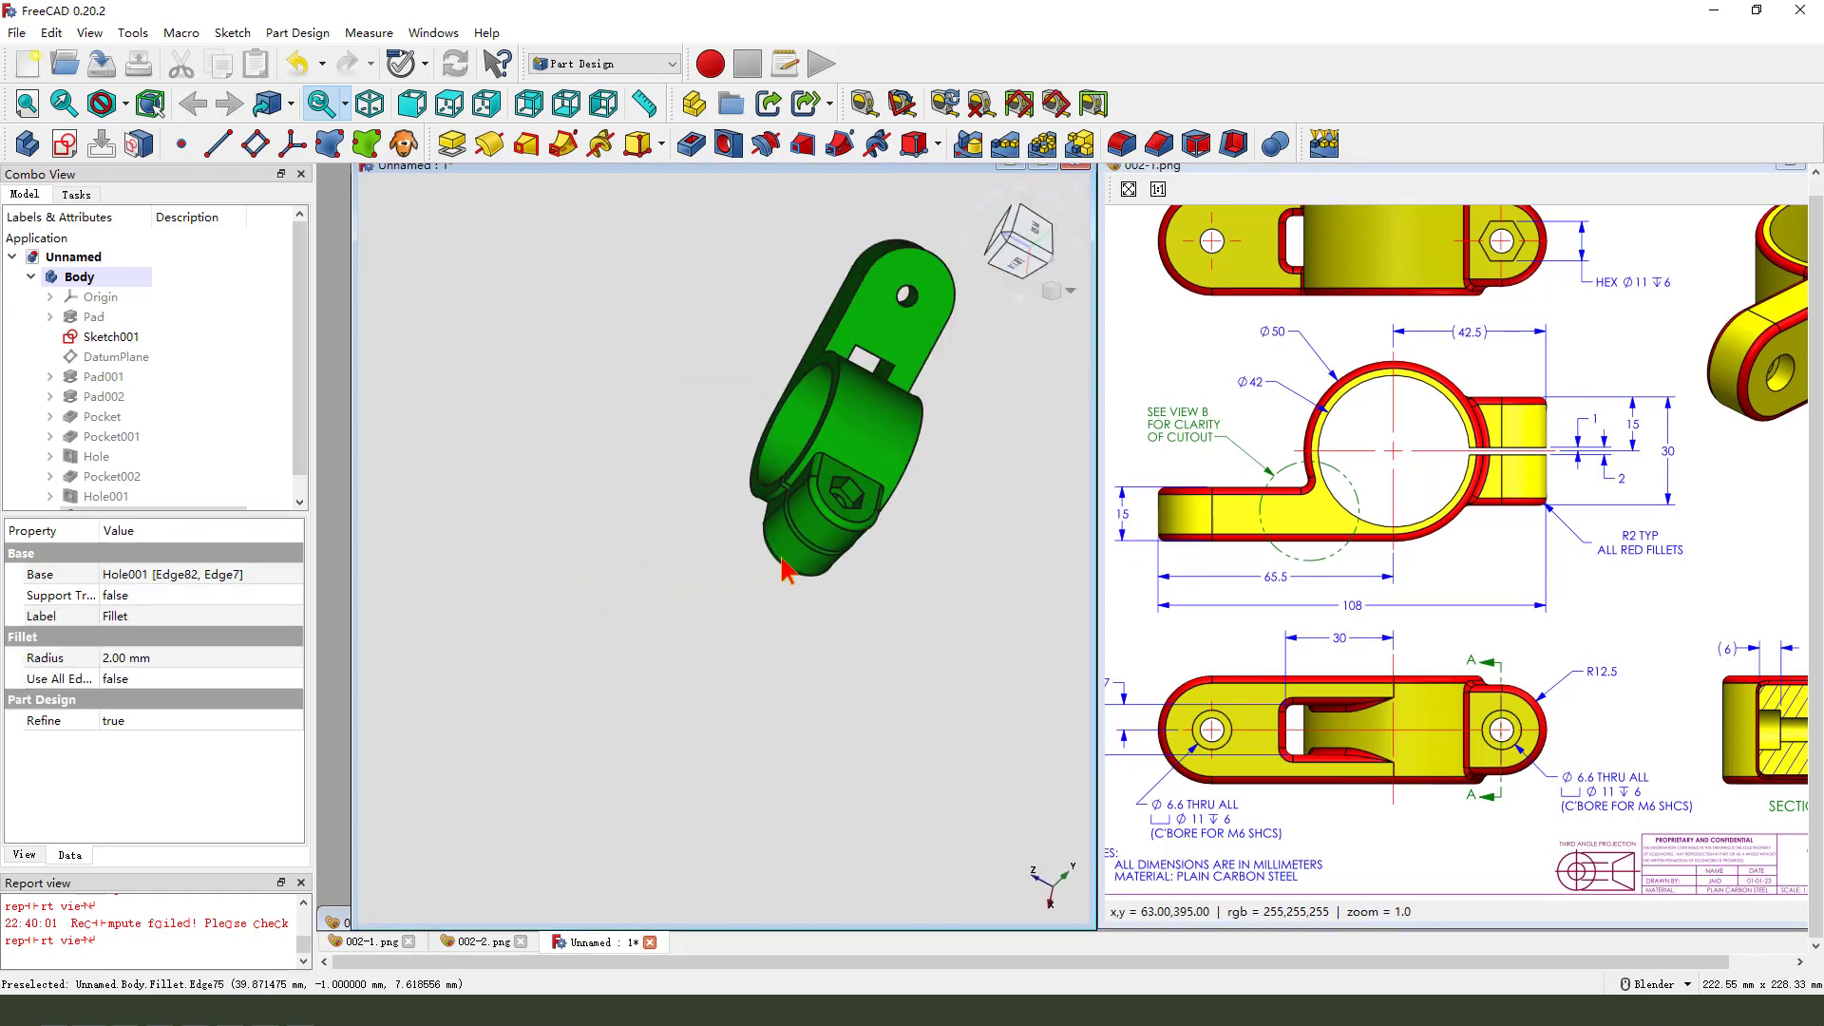
pyautogui.scroll(4, 876, 522)
pyautogui.keyDown('ctrl'); pyautogui.click(905, 464); pyautogui.keyUp('ctrl')
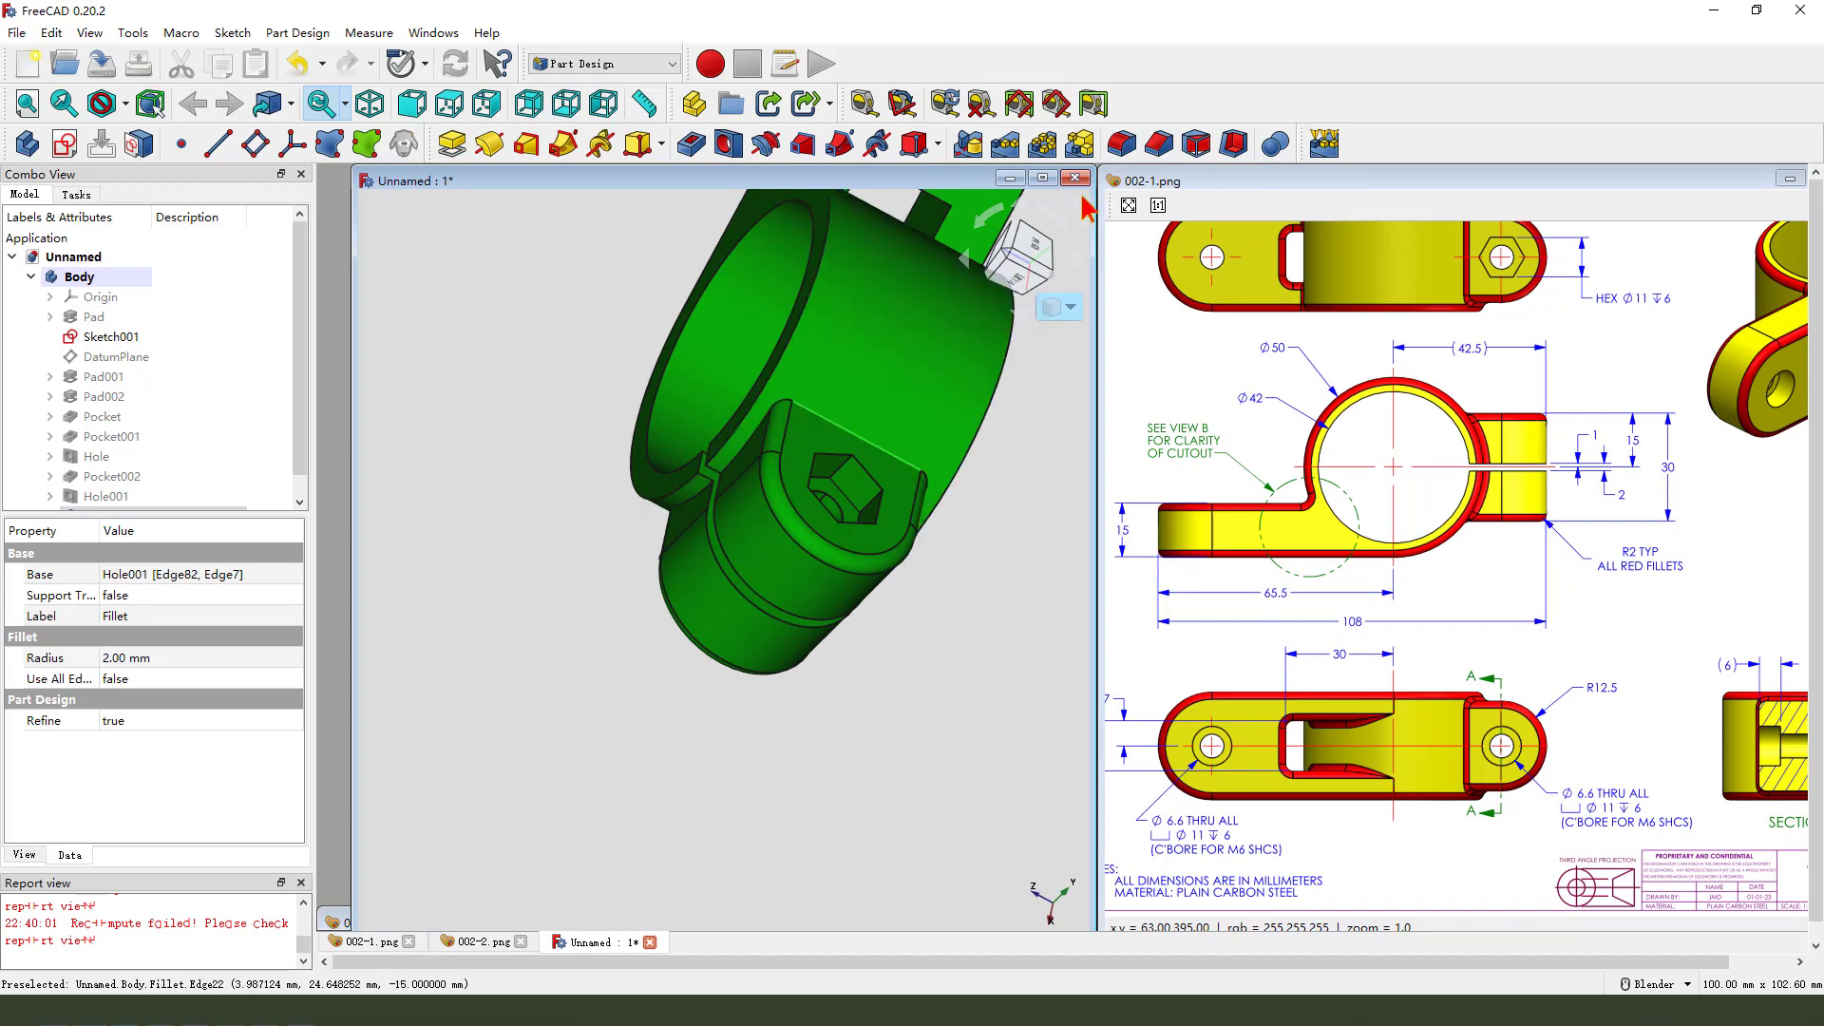
pyautogui.click(1121, 143)
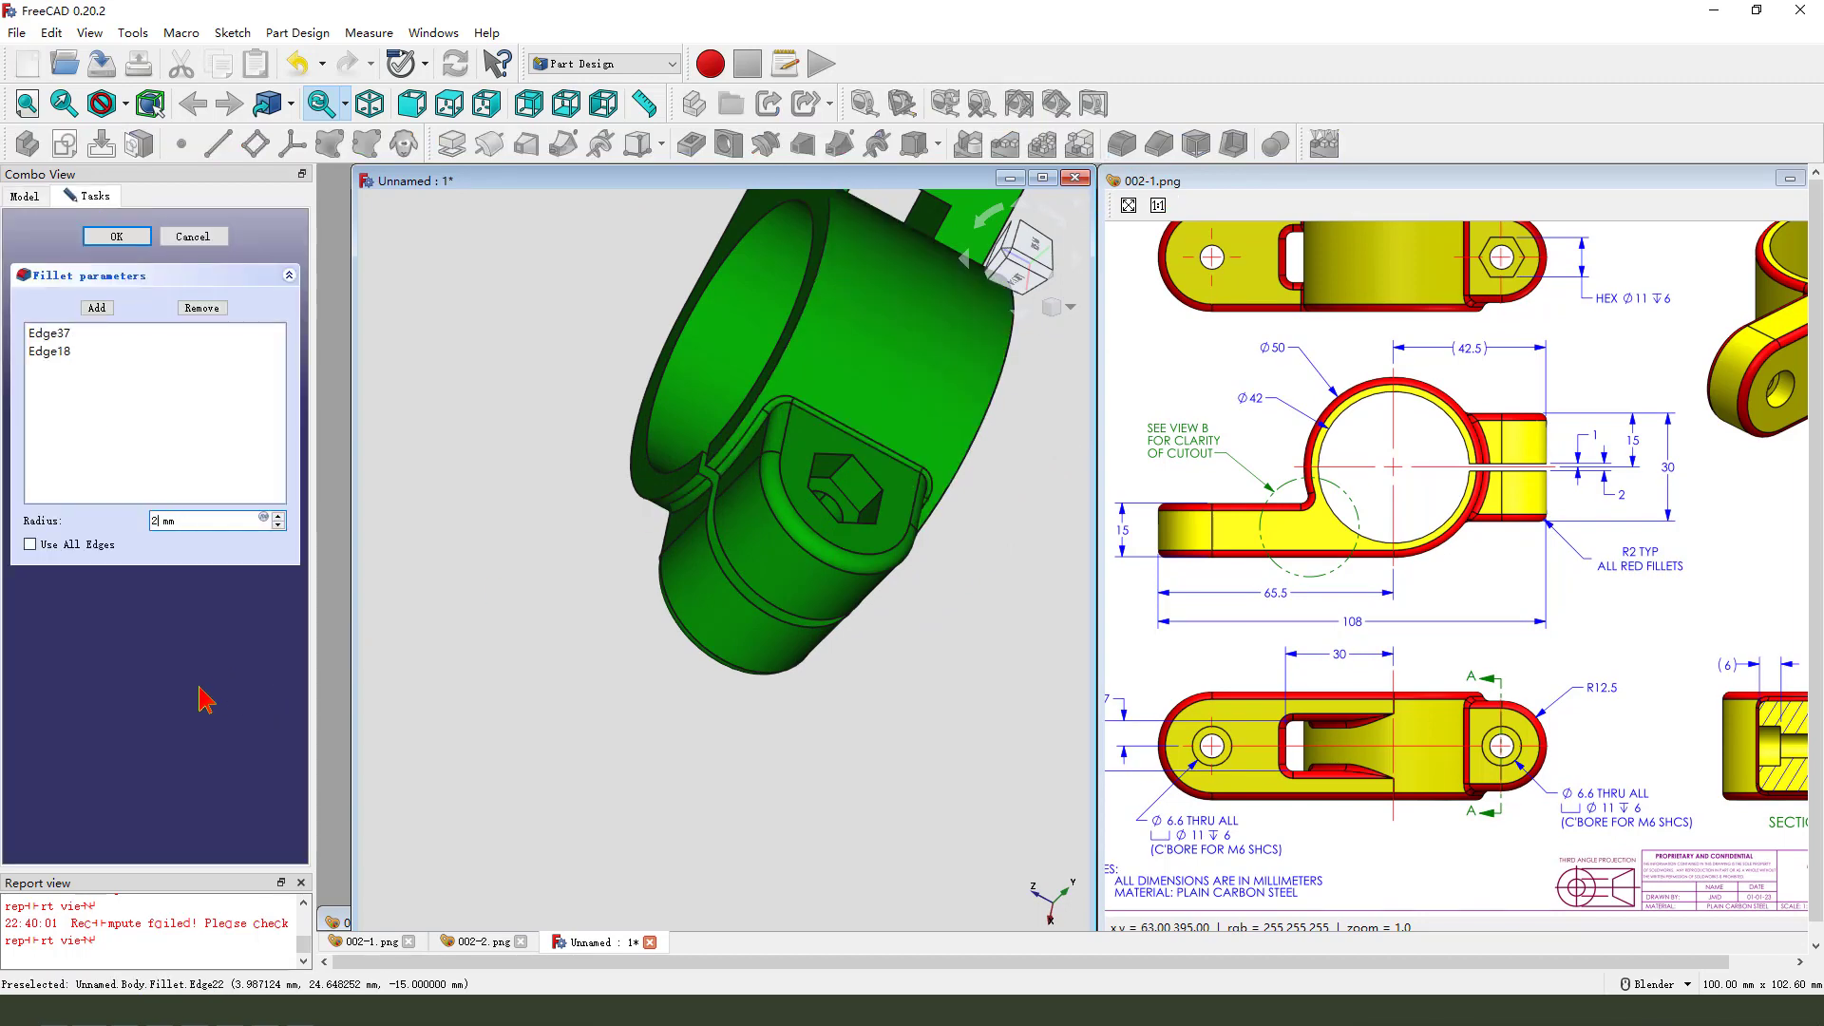
pyautogui.click(126, 241)
# Check the Phase 2 drawing in 002-2.png for the revised arm length and angle
pyautogui.scroll(-3, 624, 724)
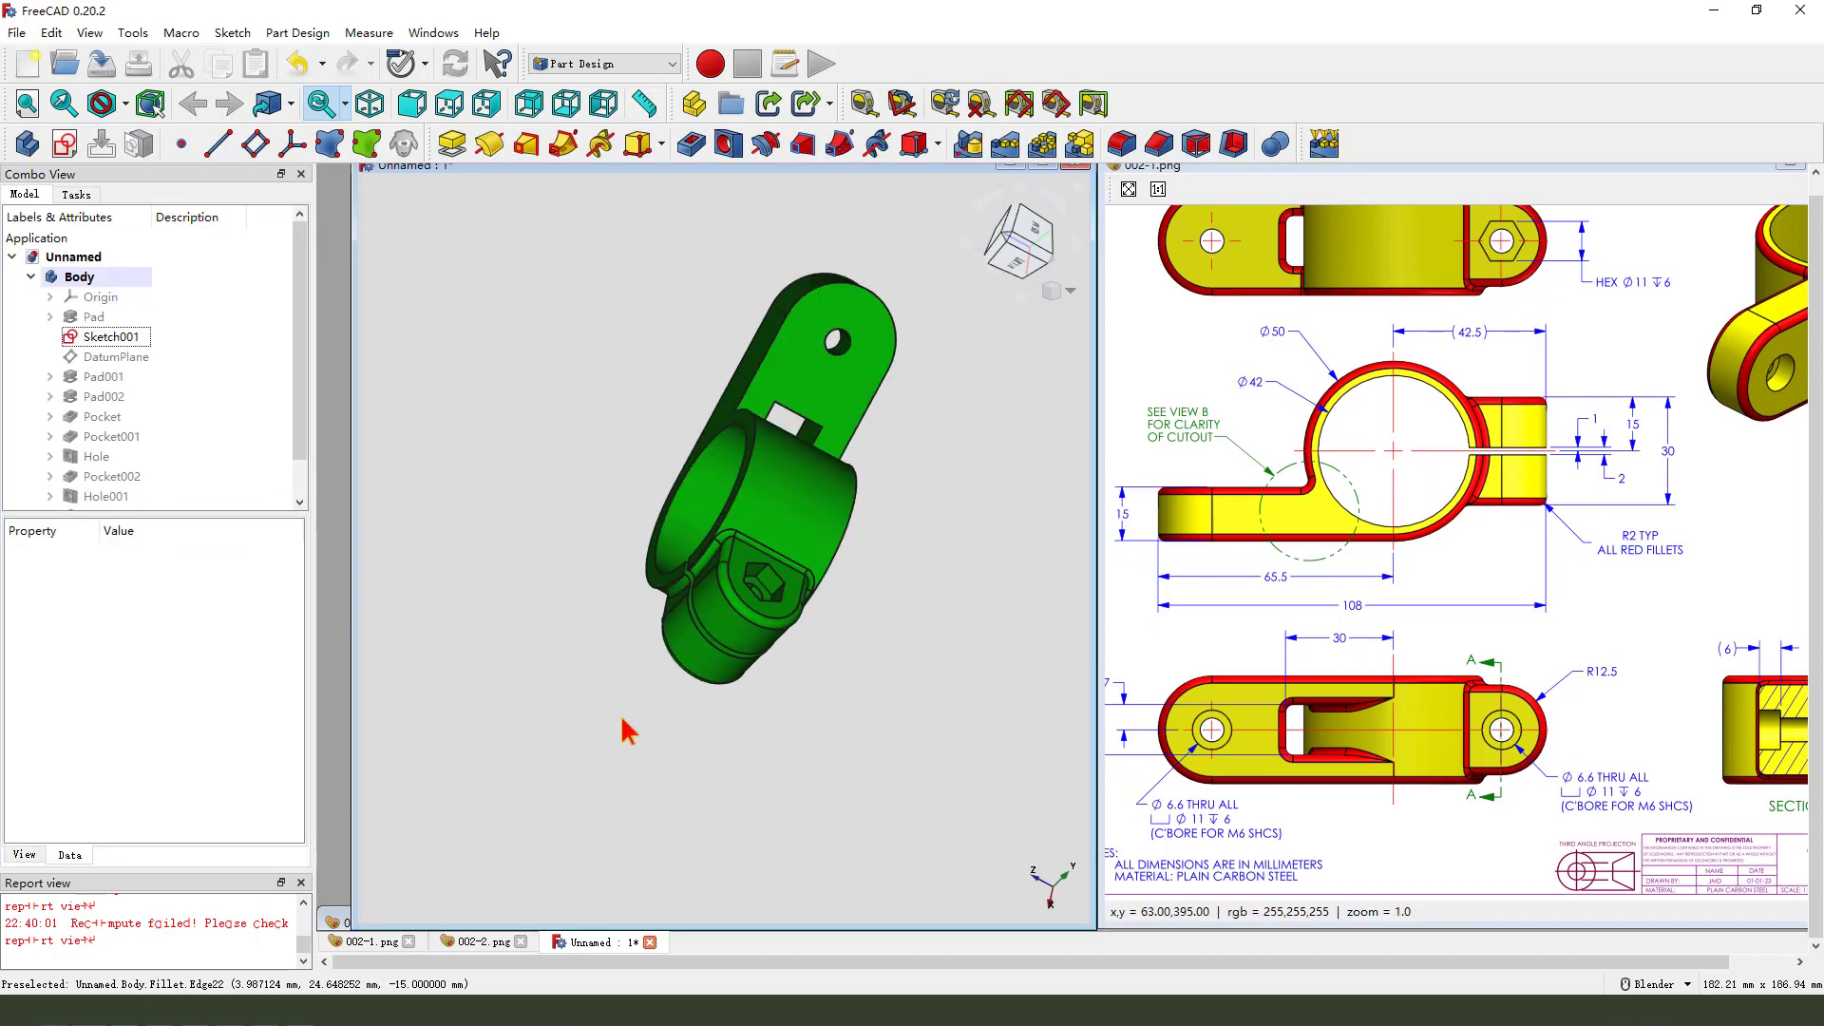
pyautogui.moveTo(623, 724); pyautogui.dragTo(826, 575, button='middle')
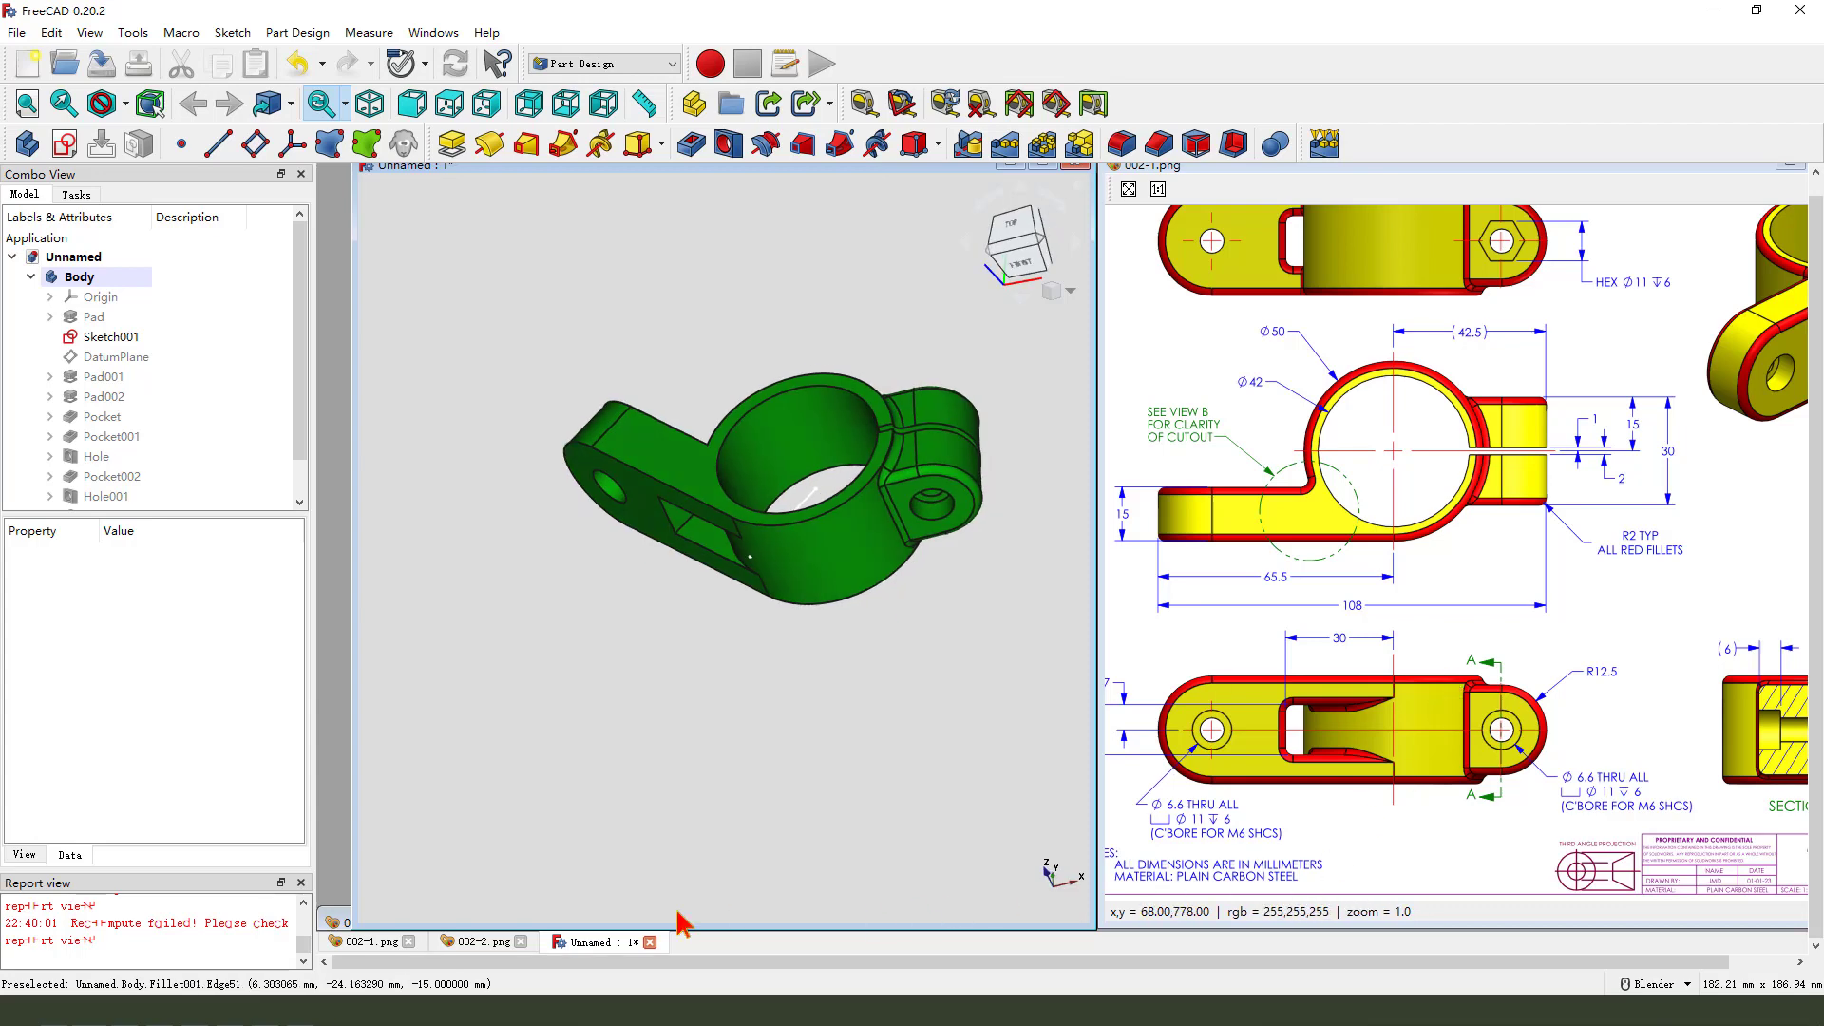
pyautogui.click(503, 943)
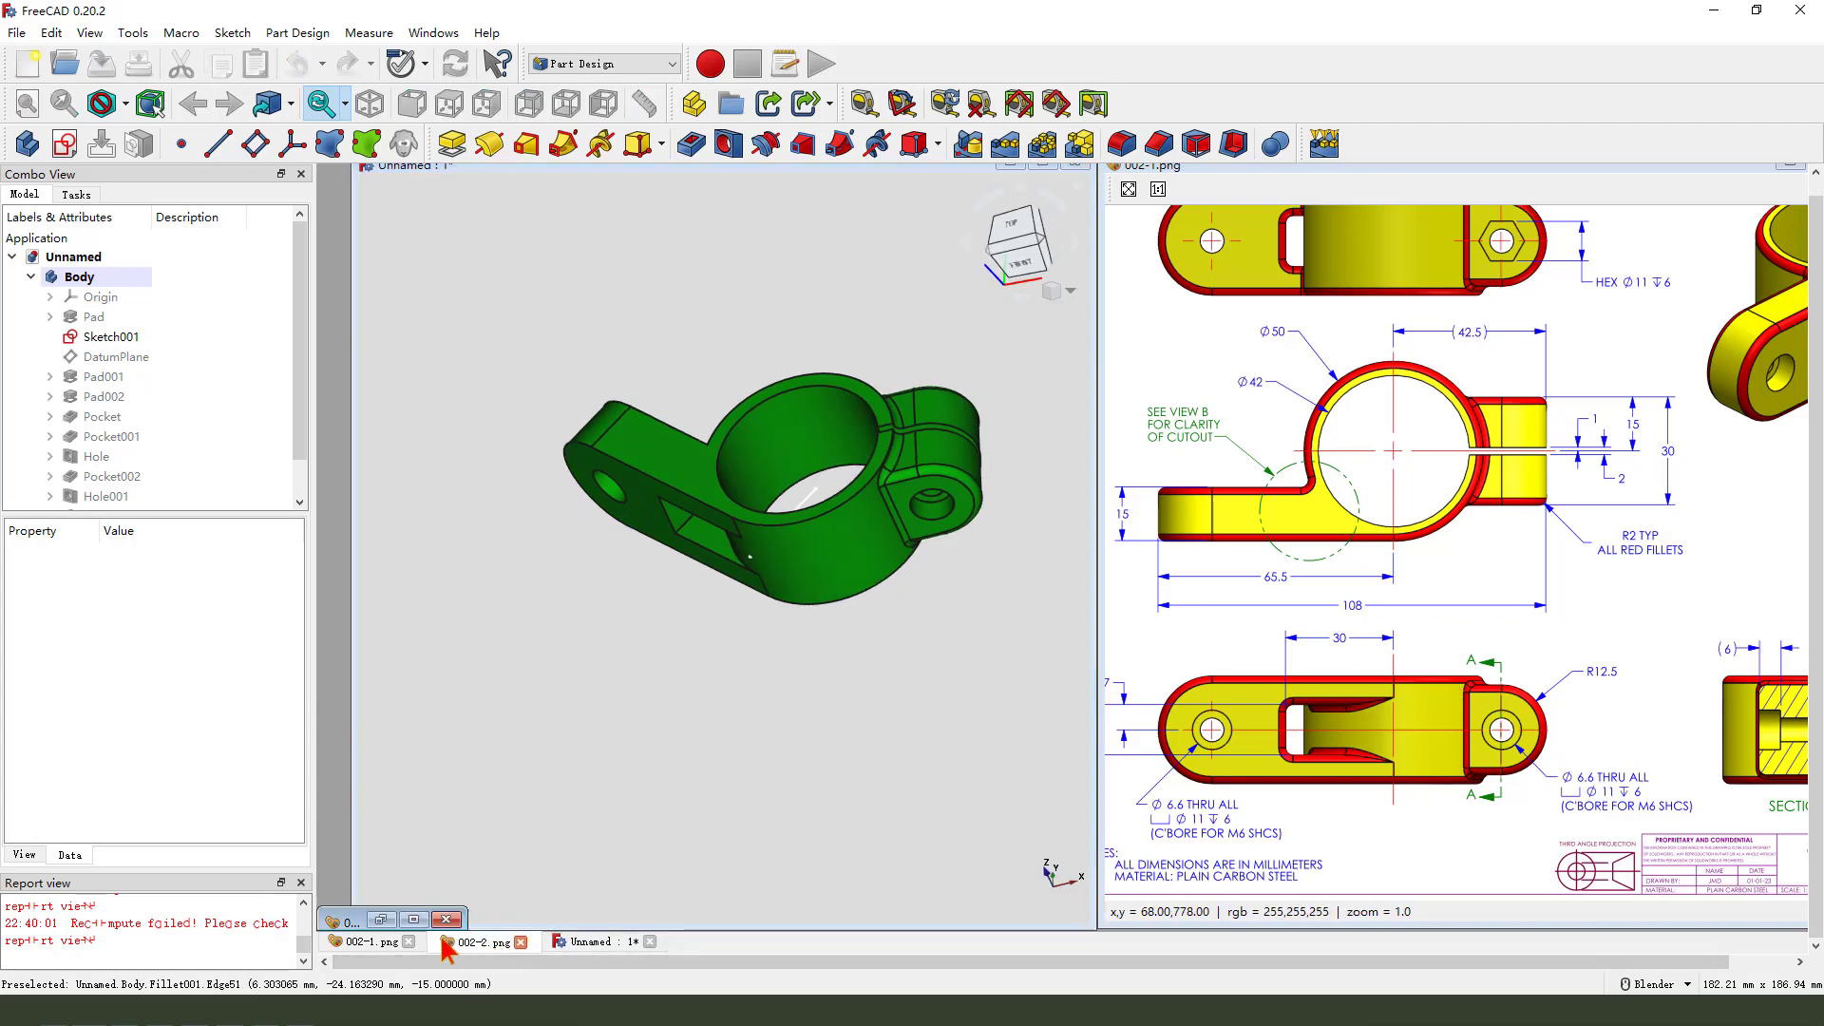
pyautogui.click(413, 919)
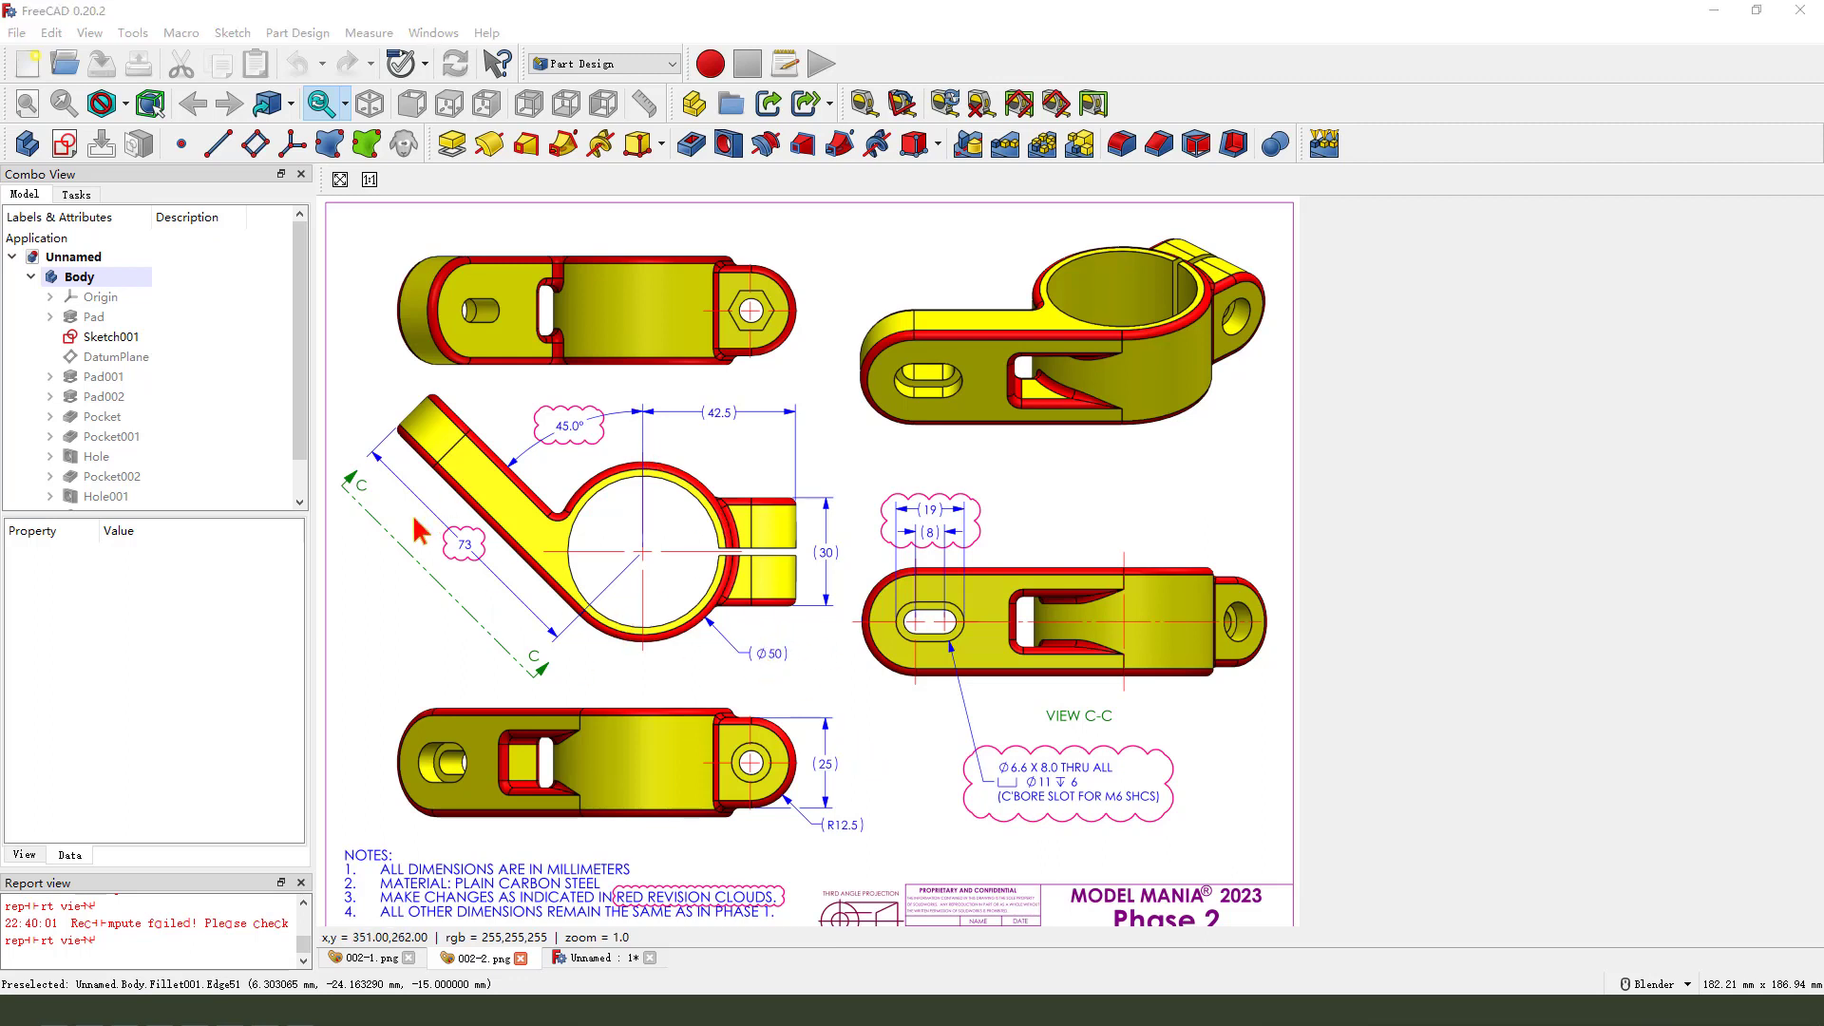
pyautogui.moveTo(441, 549); pyautogui.dragTo(474, 532)
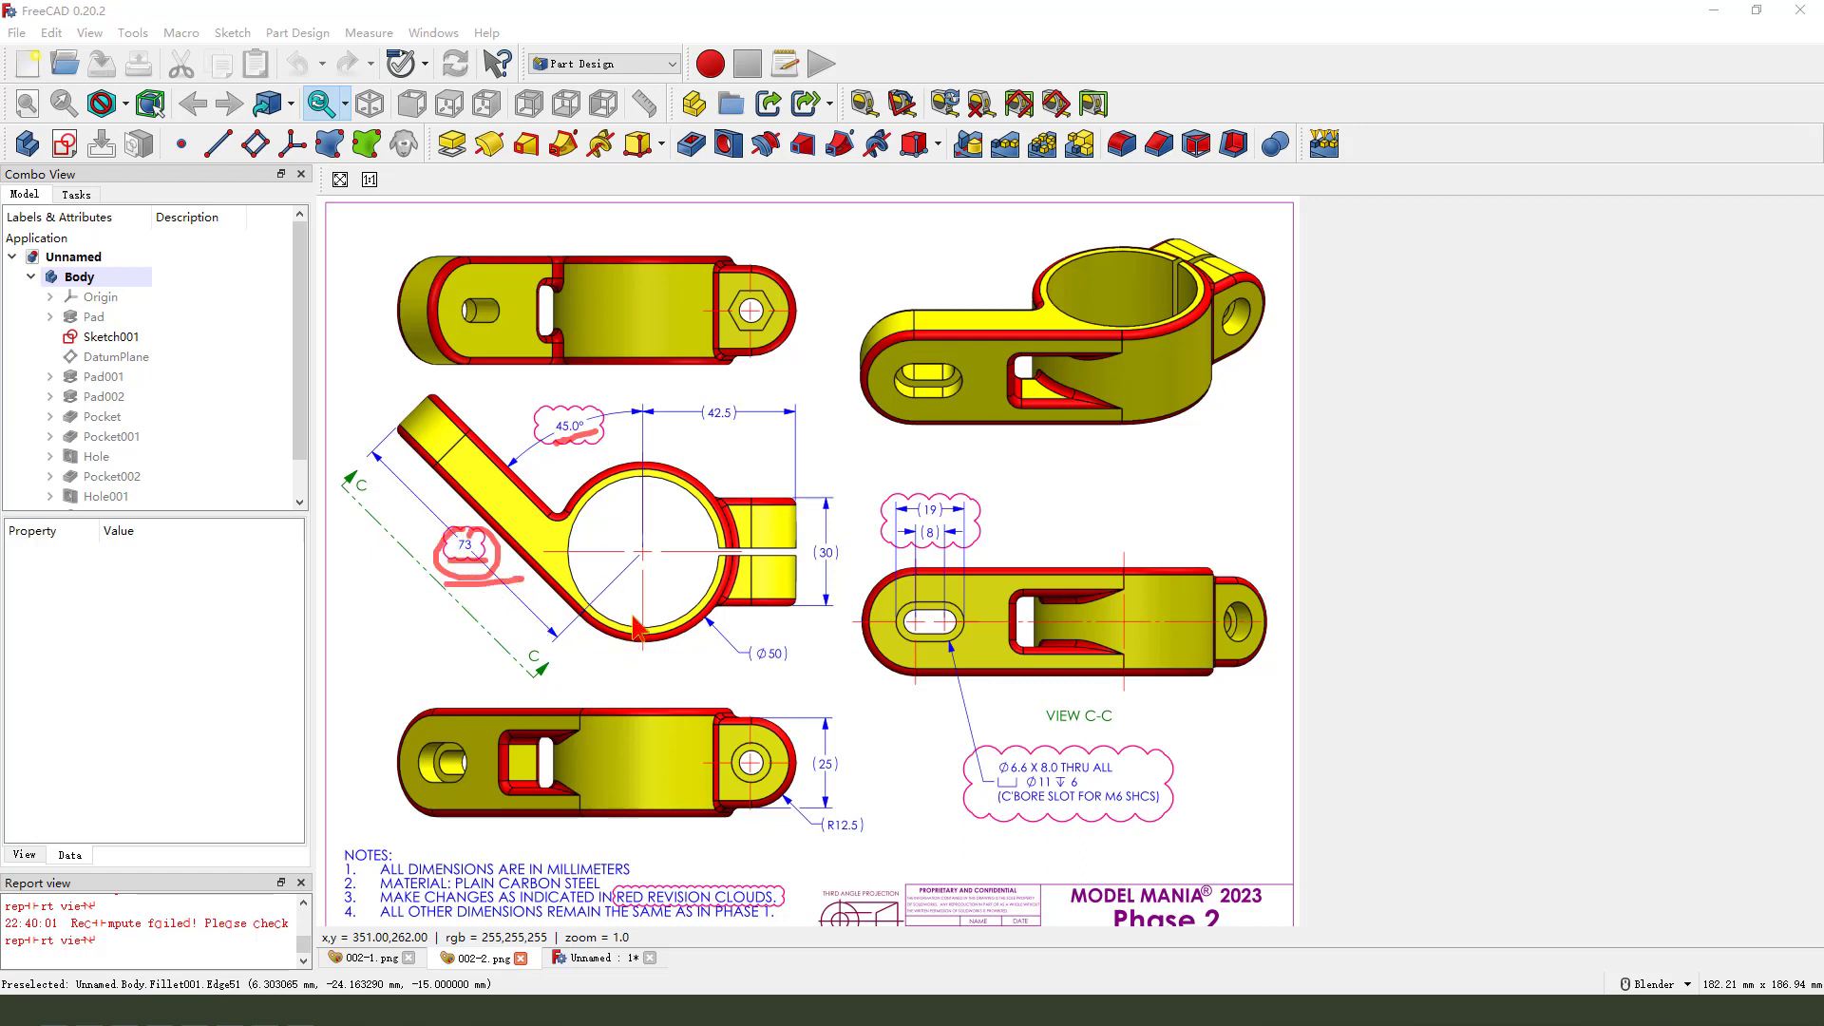
pyautogui.press('Escape')
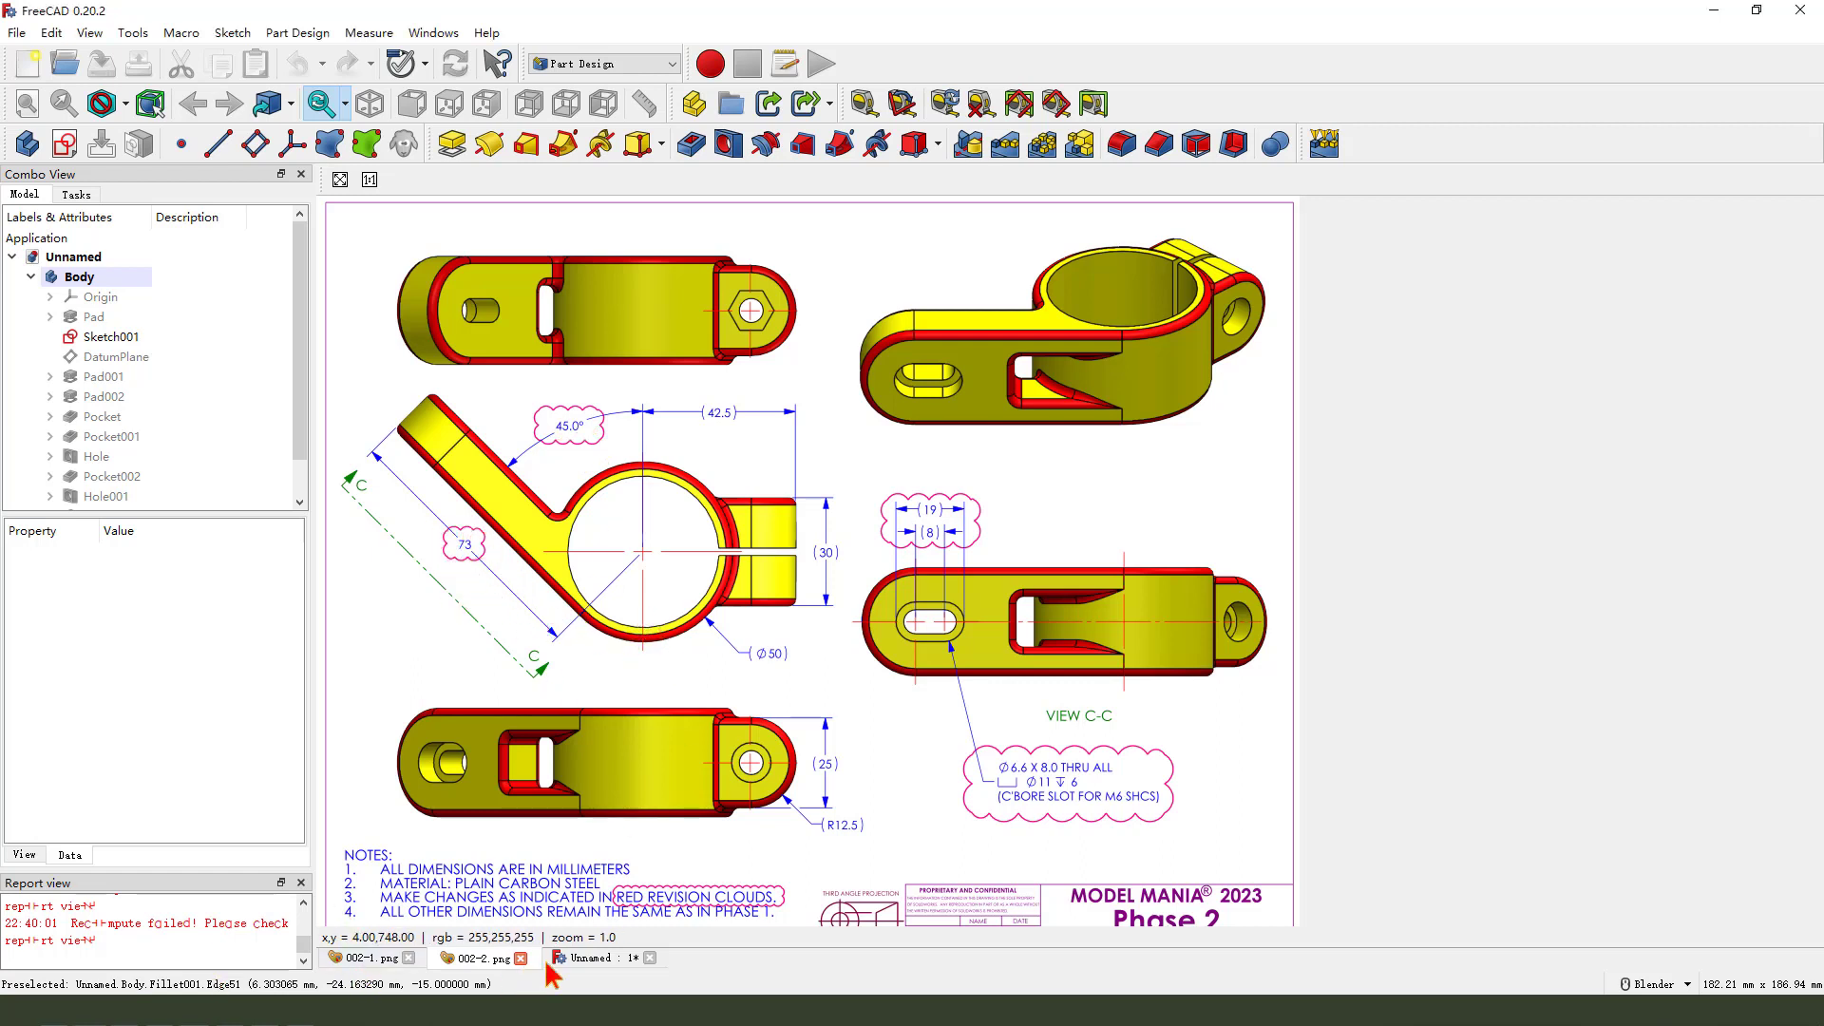
# Set the overall length in the arm's profile sketch, Sketch002, to 73 mm and close the sketch
pyautogui.click(574, 961)
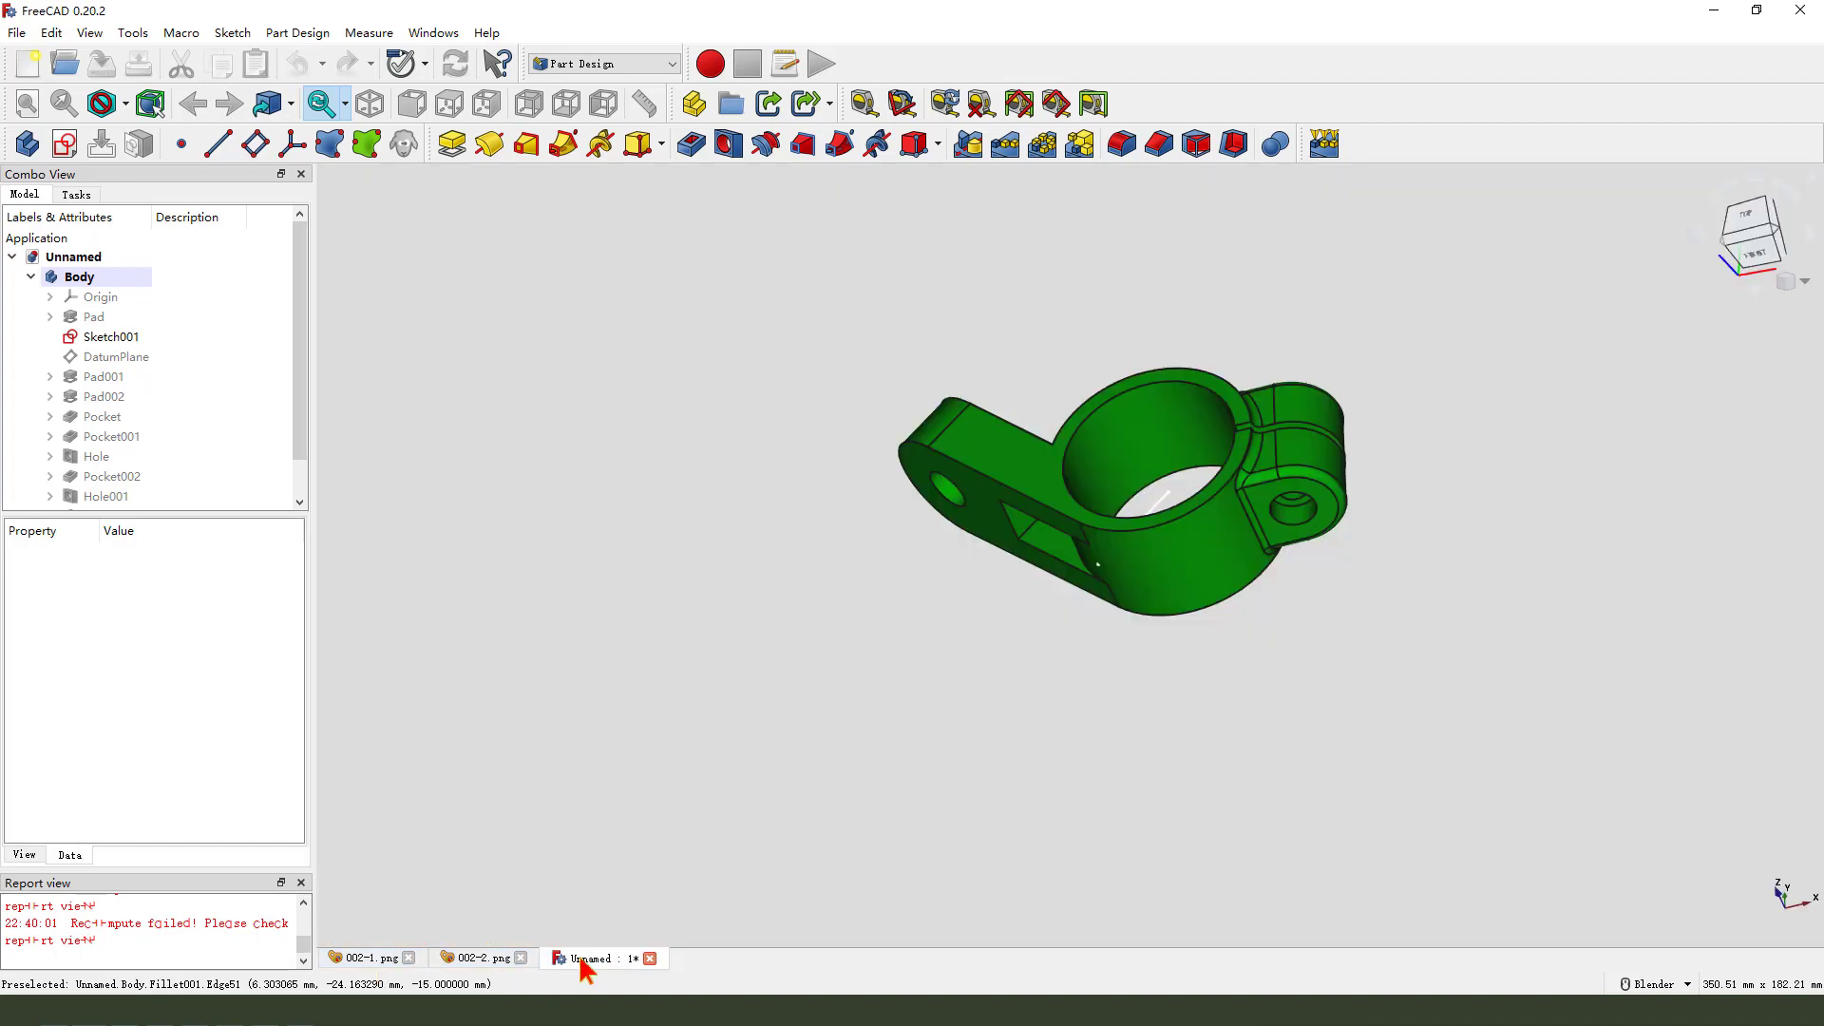
pyautogui.moveTo(1140, 578); pyautogui.dragTo(1388, 493, button='middle')
pyautogui.scroll(3, 1404, 491)
pyautogui.moveTo(1047, 563)
pyautogui.mouseDown(button='middle')
pyautogui.moveTo(1099, 505)
pyautogui.moveTo(1038, 568)
pyautogui.mouseUp(button='middle')
pyautogui.scroll(-2, 834, 543)
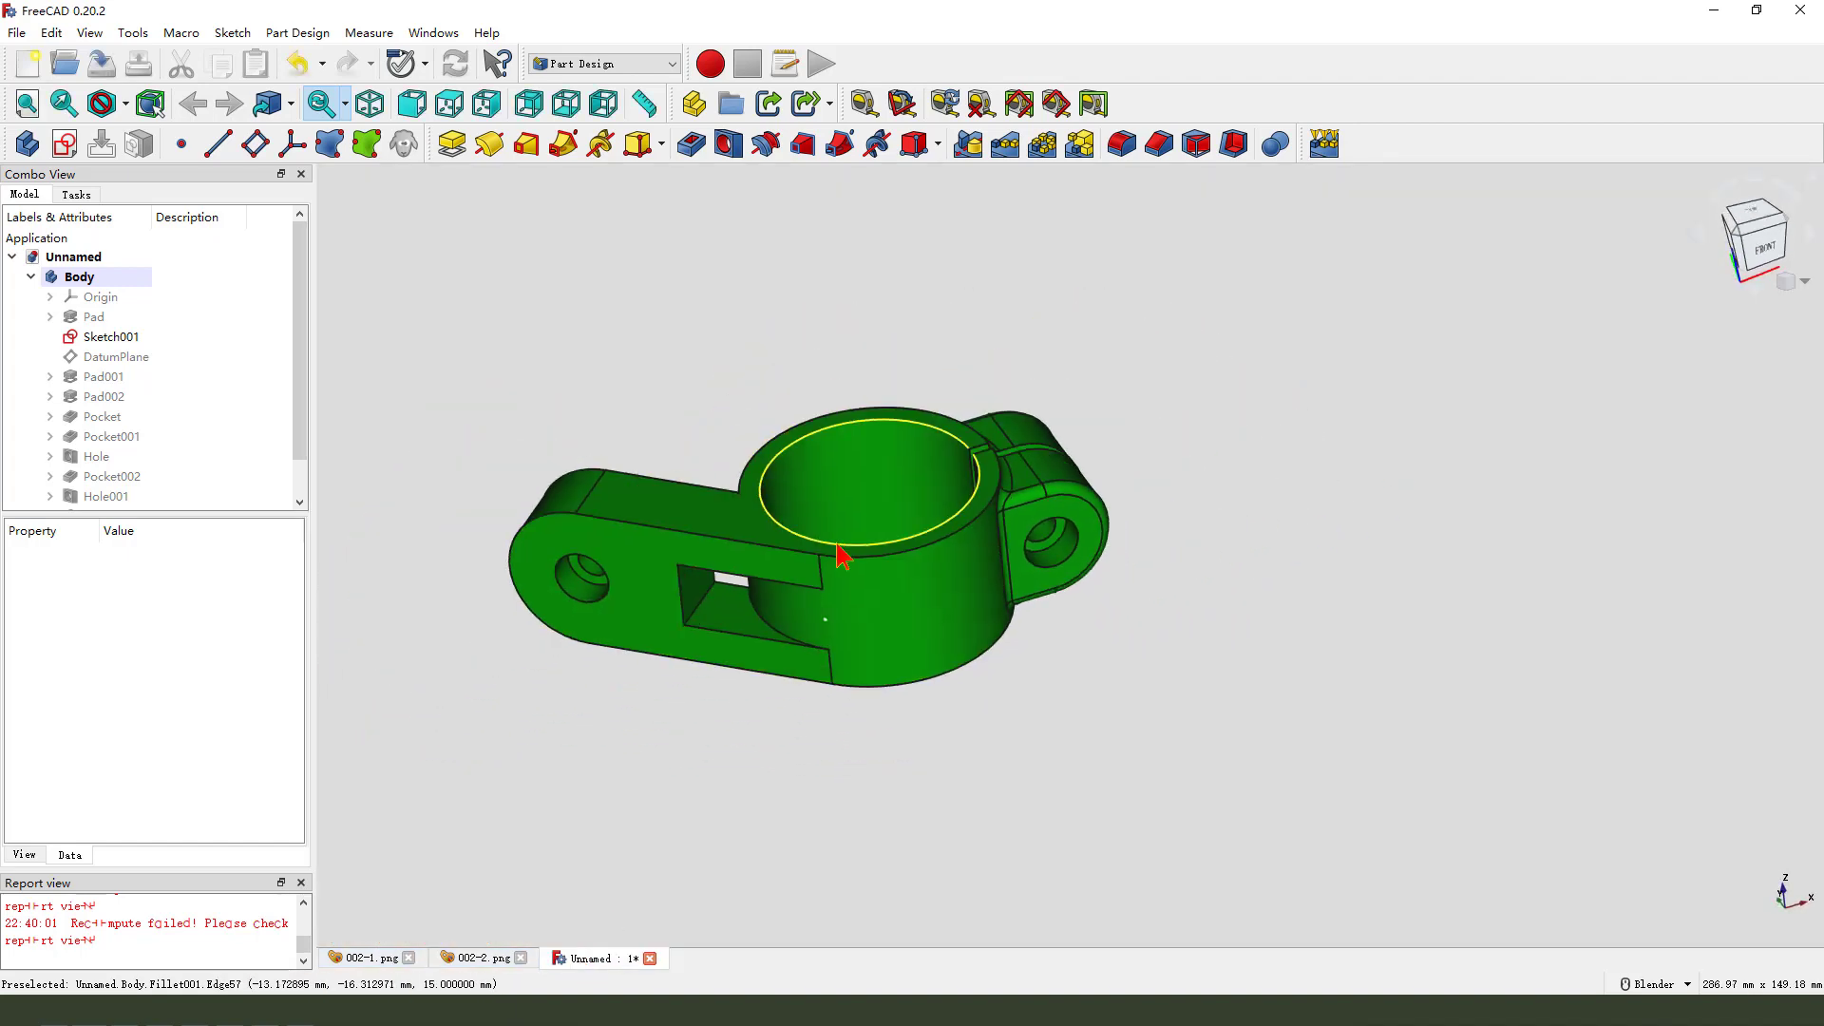
pyautogui.click(50, 377)
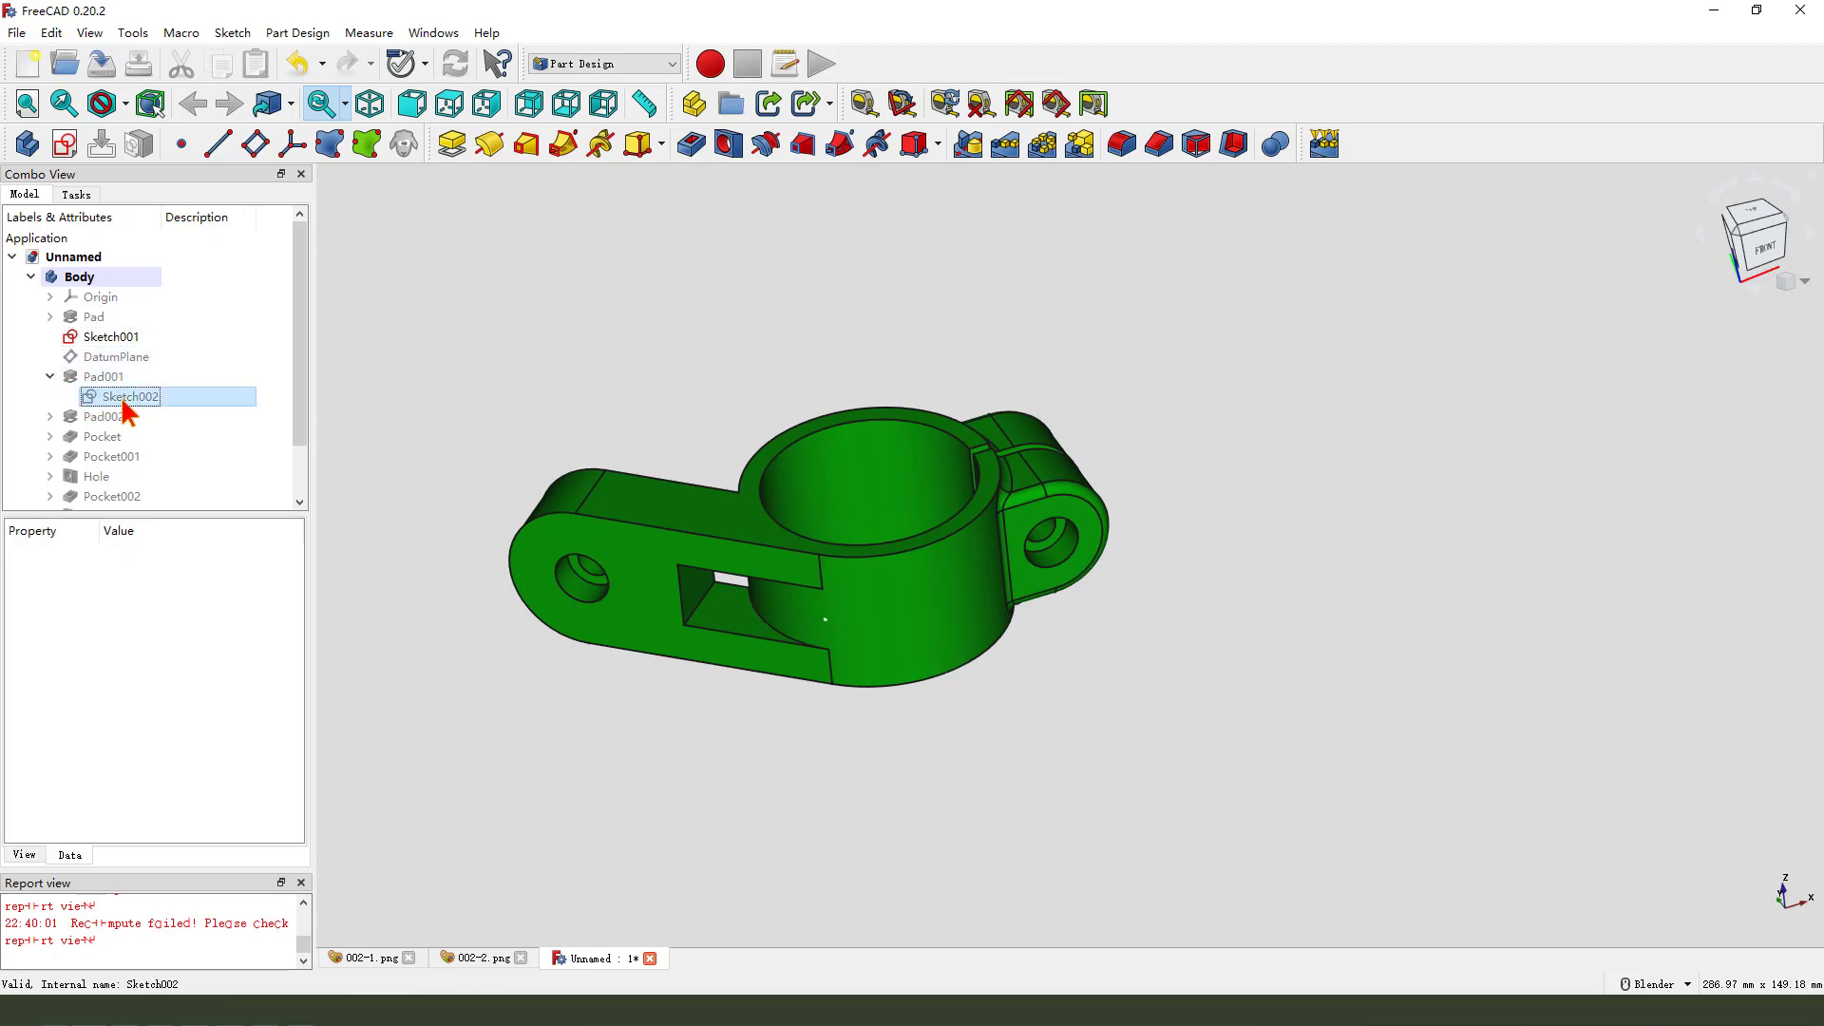
pyautogui.click(125, 399)
pyautogui.doubleClick(126, 397)
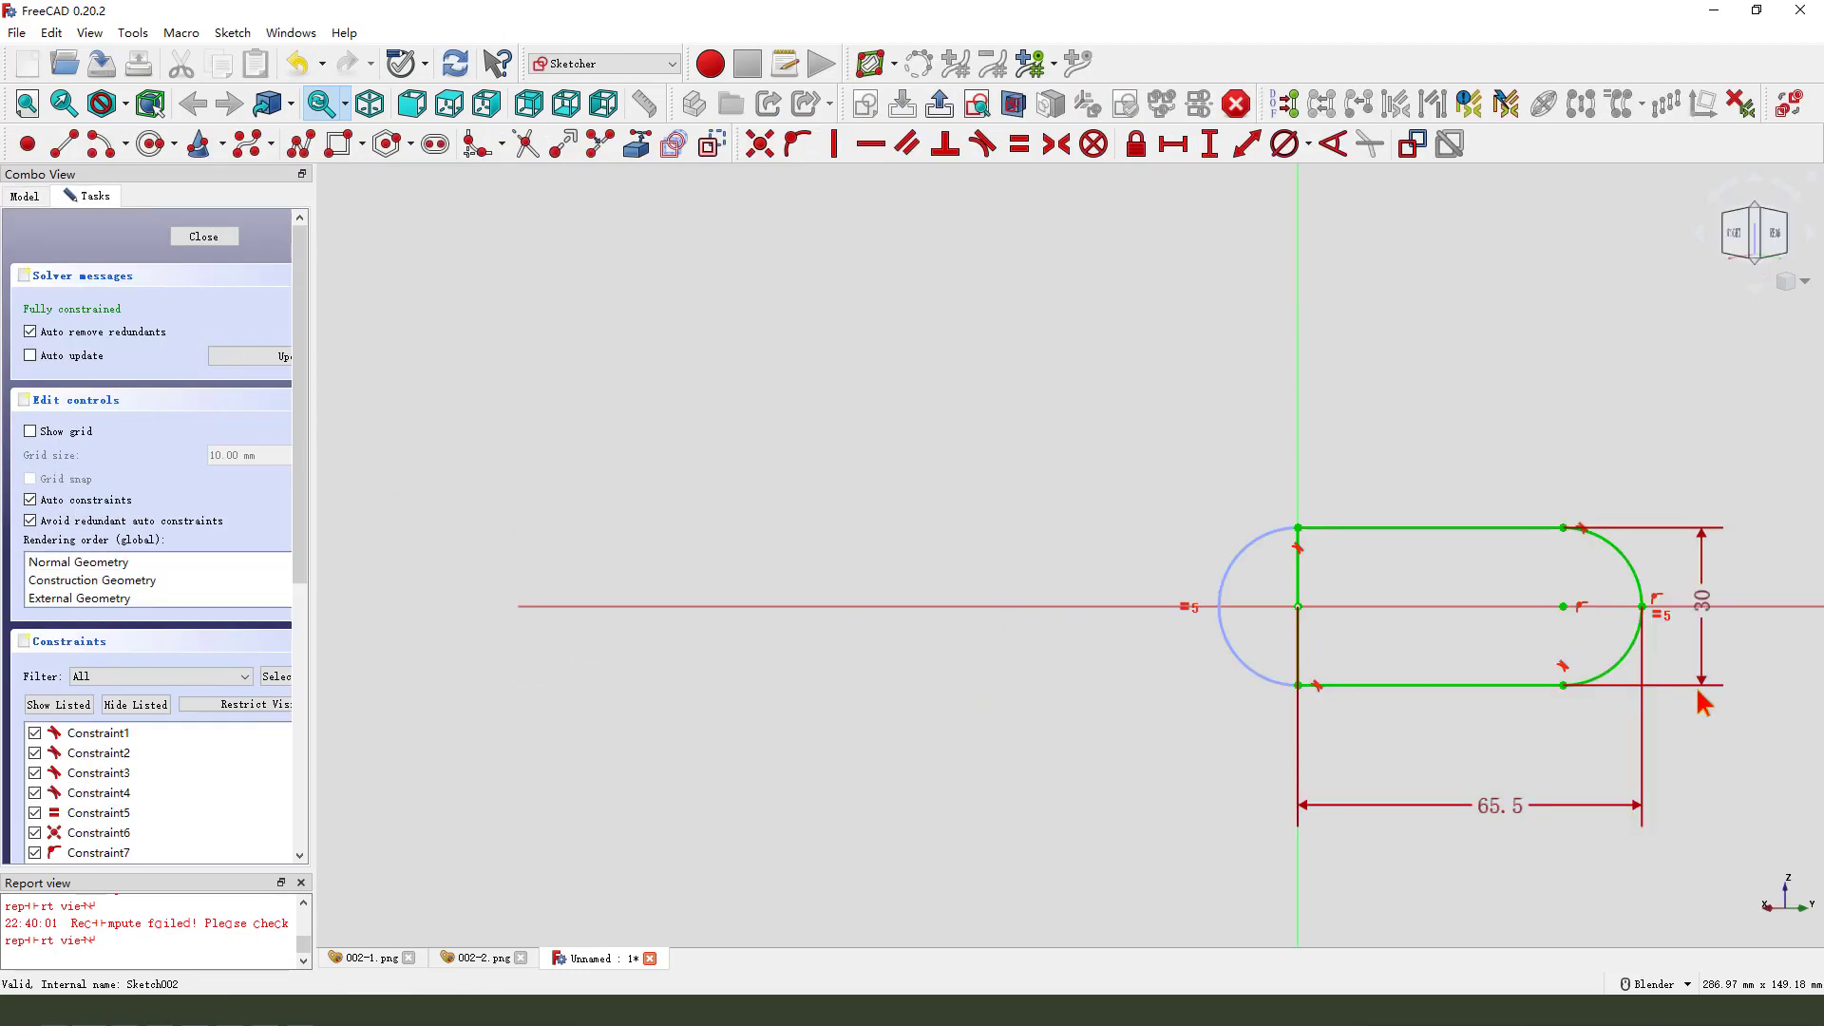
pyautogui.doubleClick(1511, 812)
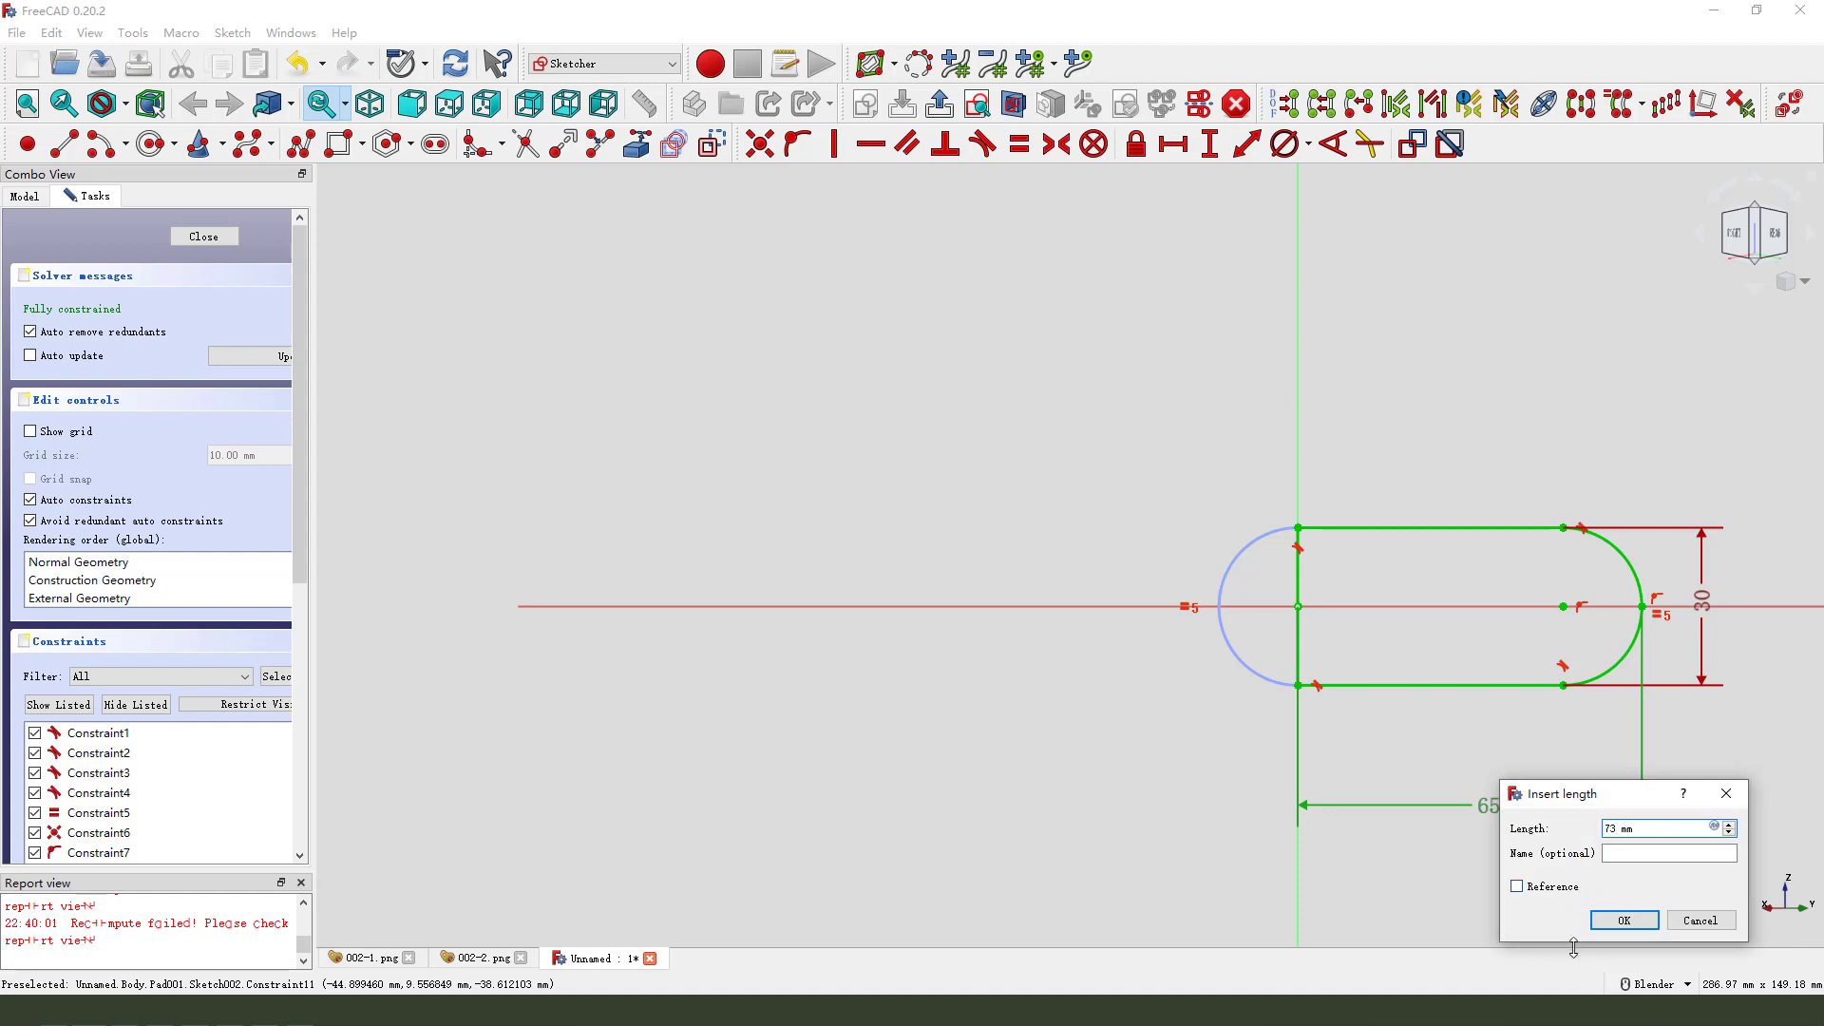
pyautogui.write('73')
pyautogui.click(1624, 920)
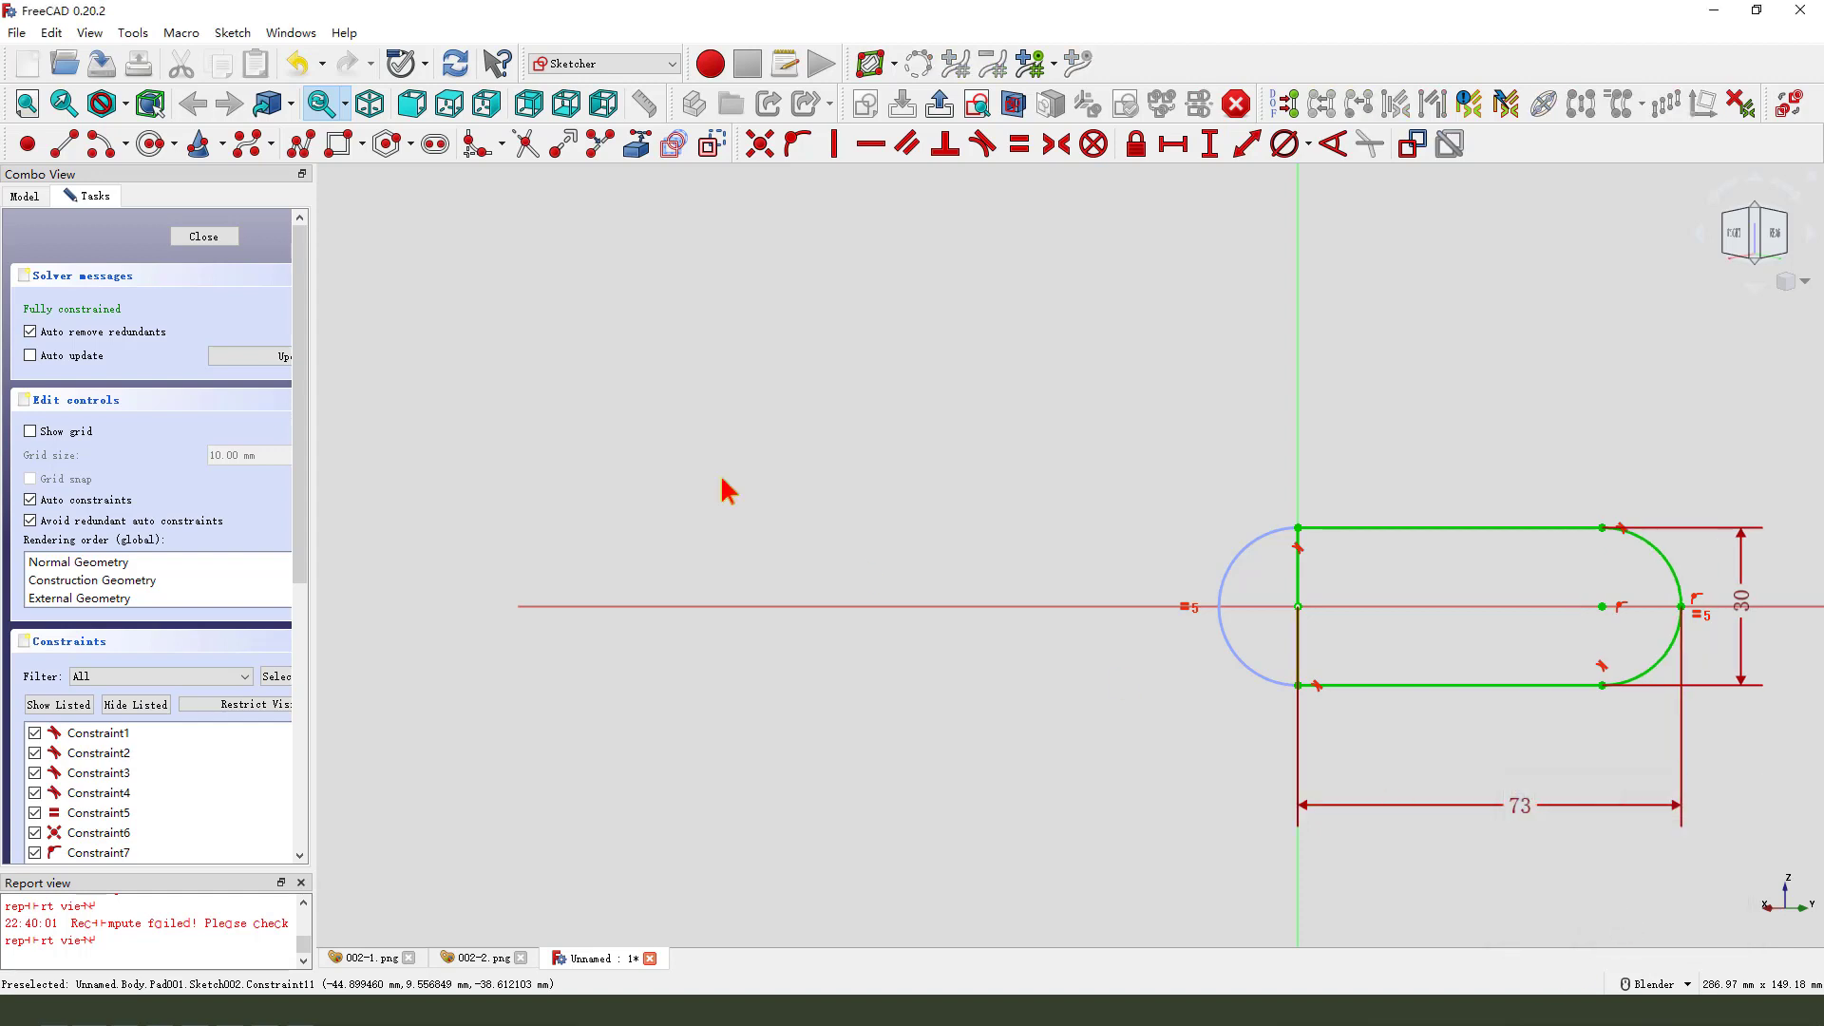
pyautogui.click(191, 226)
# Fillet the two short edges where the arm's inner face meets the ring, beside the cutout, with a 2 mm radius
pyautogui.moveTo(835, 578)
pyautogui.mouseDown(button='middle')
pyautogui.moveTo(646, 607)
pyautogui.moveTo(722, 570)
pyautogui.moveTo(690, 578)
pyautogui.moveTo(977, 619)
pyautogui.moveTo(968, 570)
pyautogui.moveTo(962, 632)
pyautogui.moveTo(1193, 717)
pyautogui.moveTo(1190, 738)
pyautogui.mouseUp(button='middle')
pyautogui.scroll(4, 827, 773)
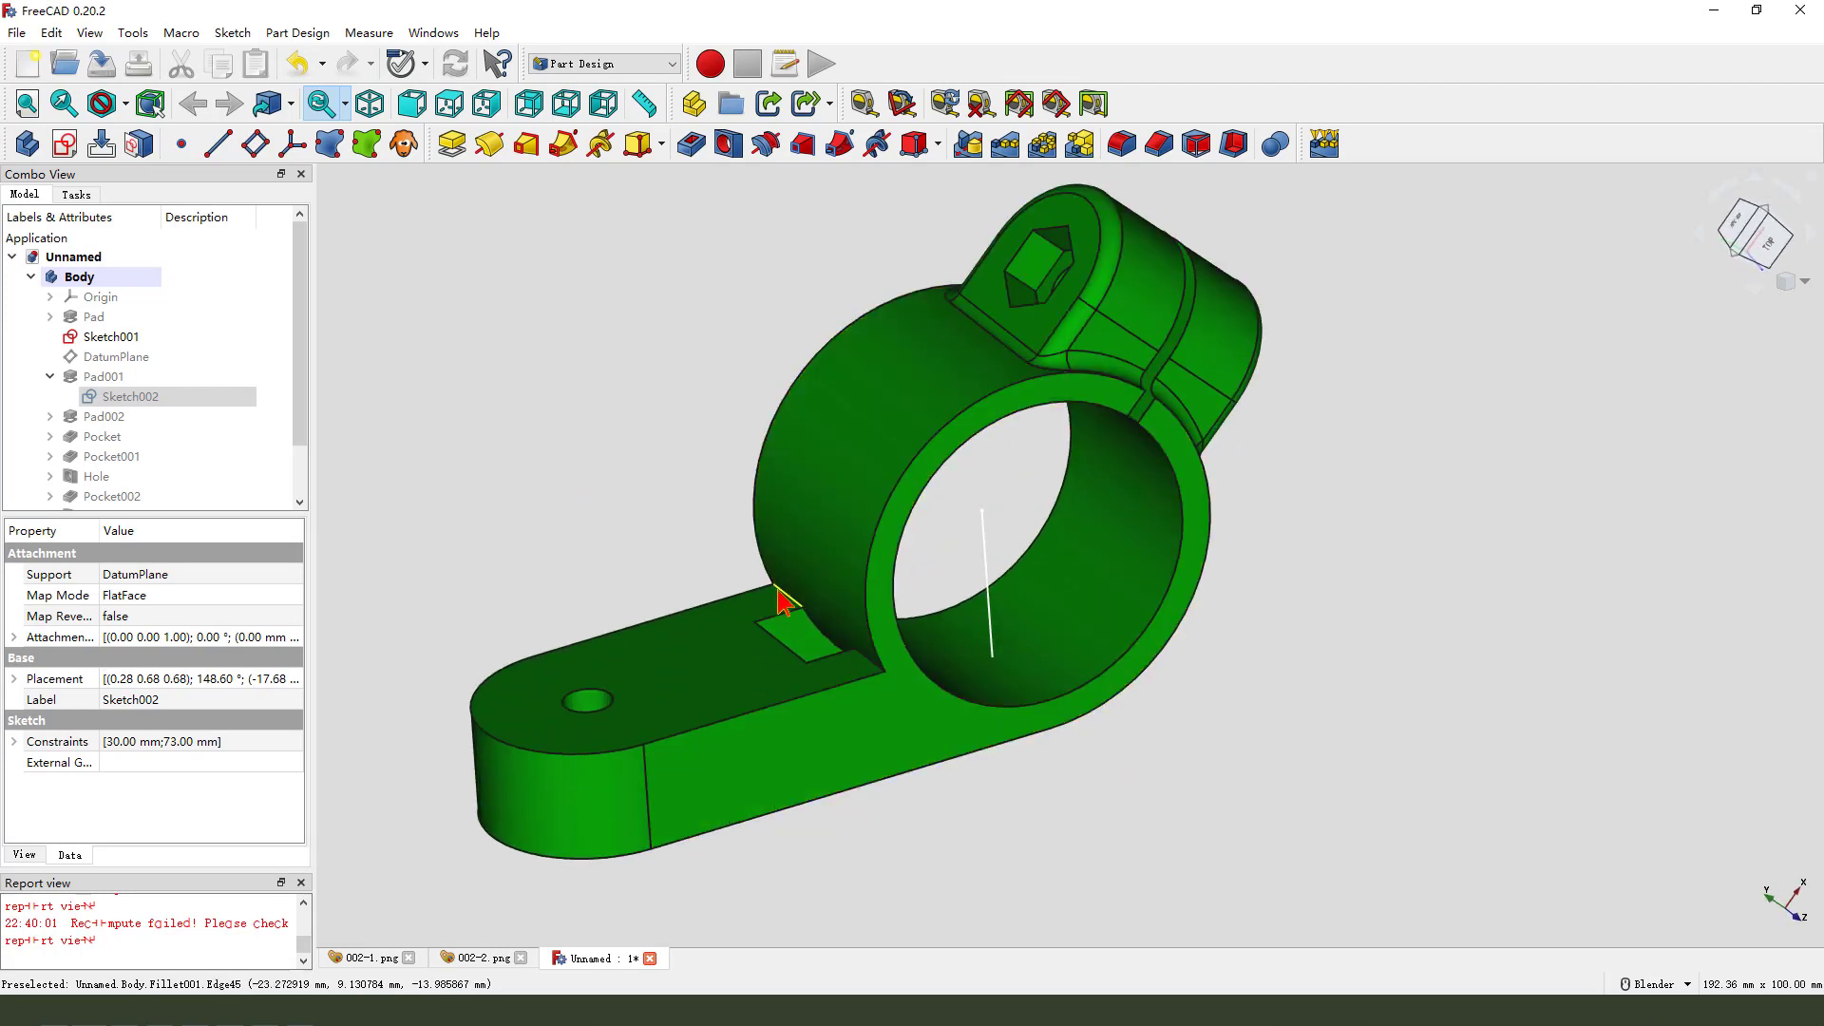
pyautogui.moveTo(782, 617); pyautogui.dragTo(828, 617, button='middle')
pyautogui.scroll(1, 768, 610)
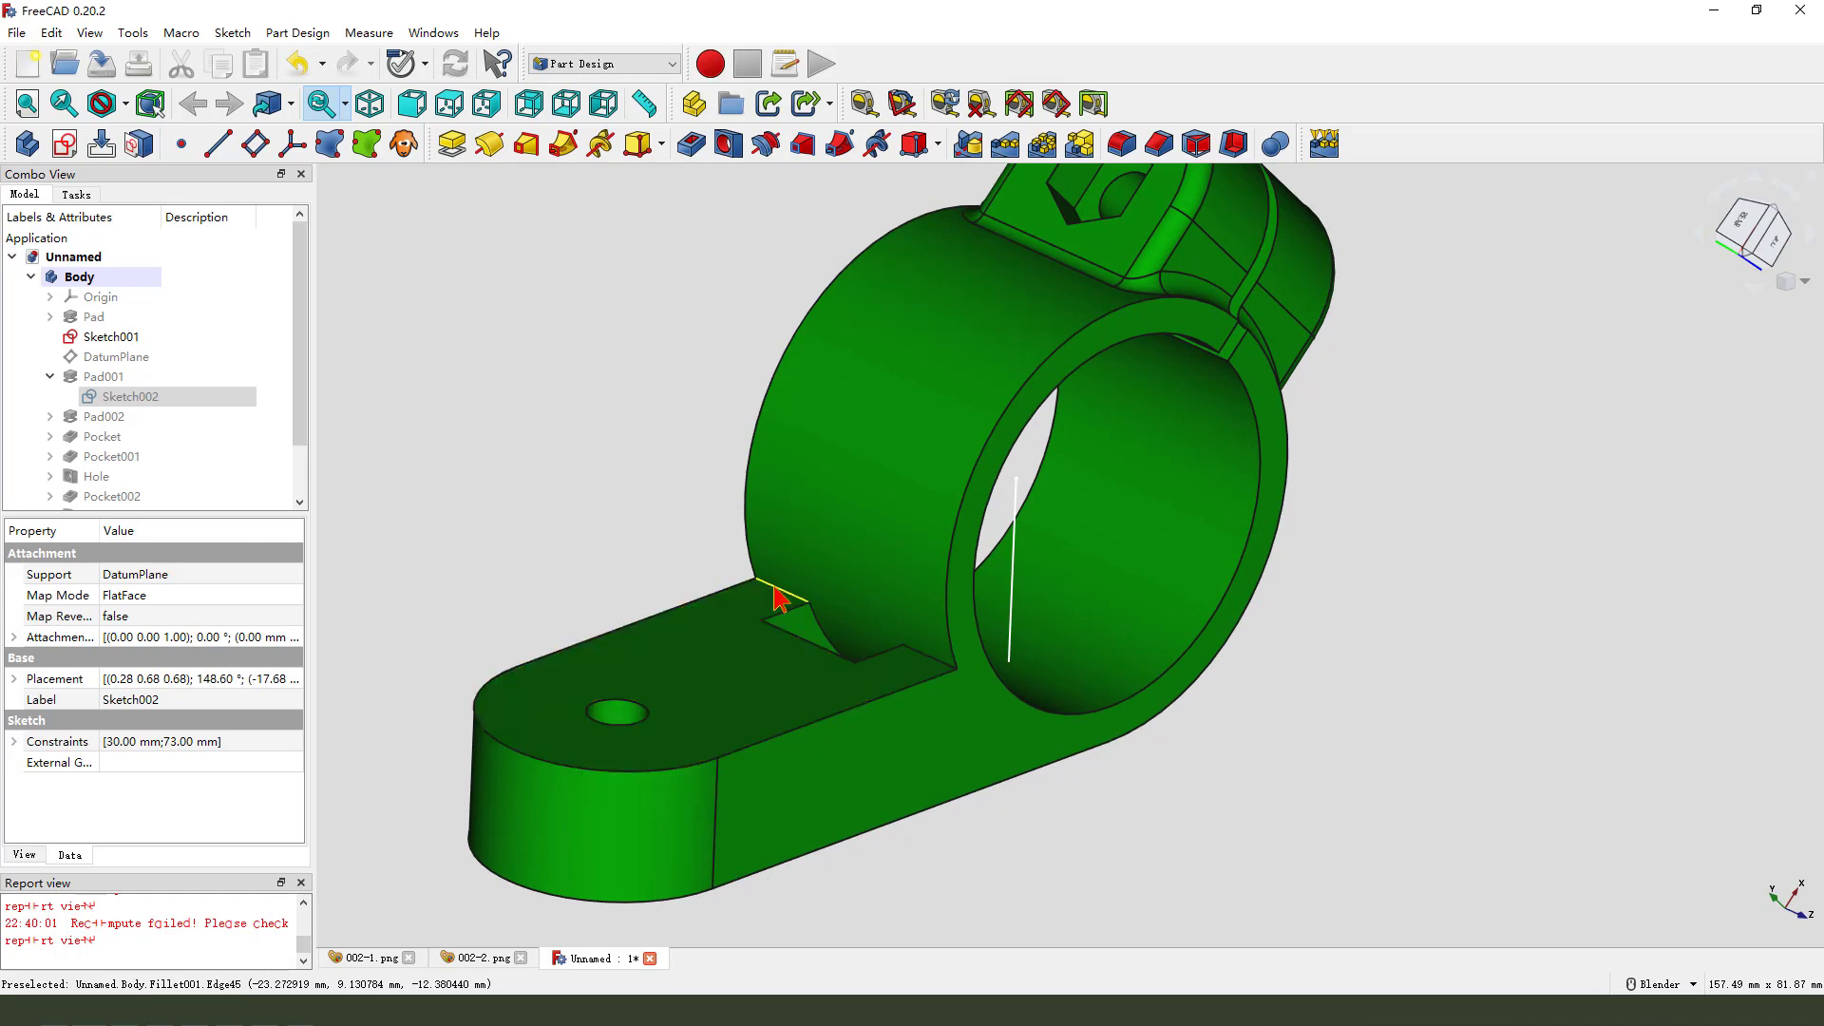
pyautogui.click(774, 592)
pyautogui.click(927, 656)
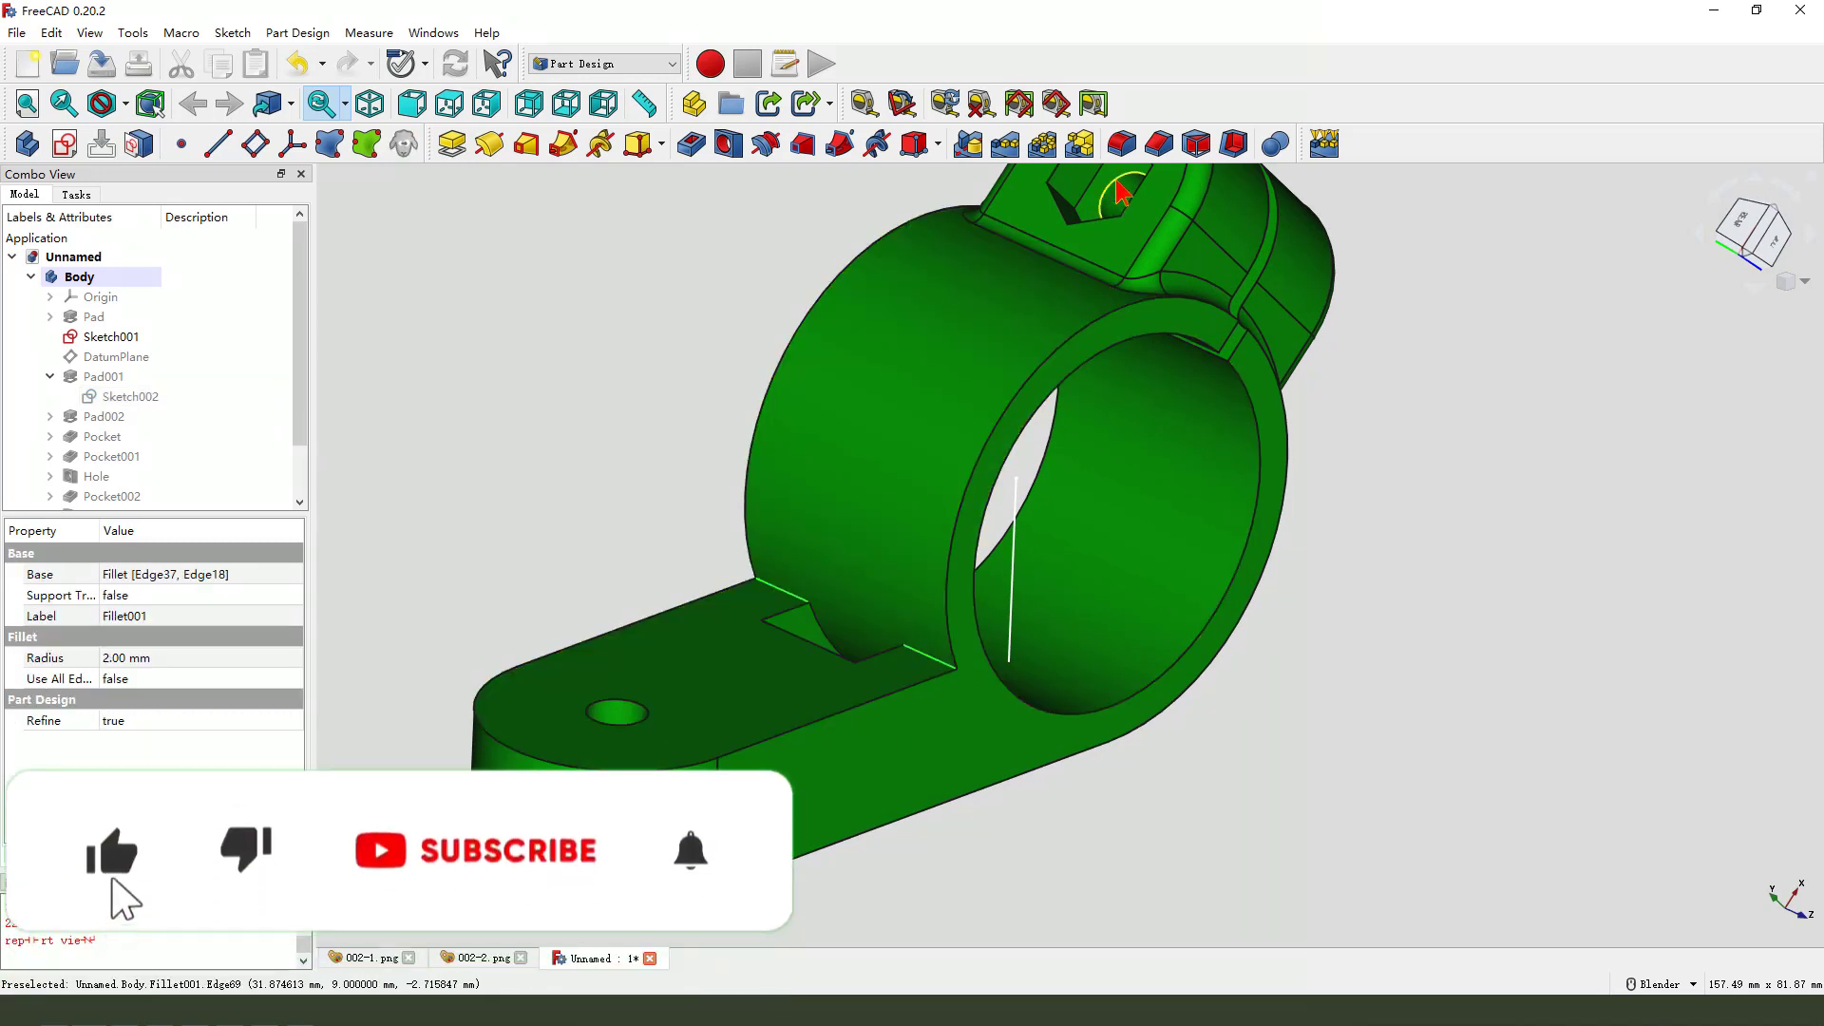
pyautogui.click(1120, 144)
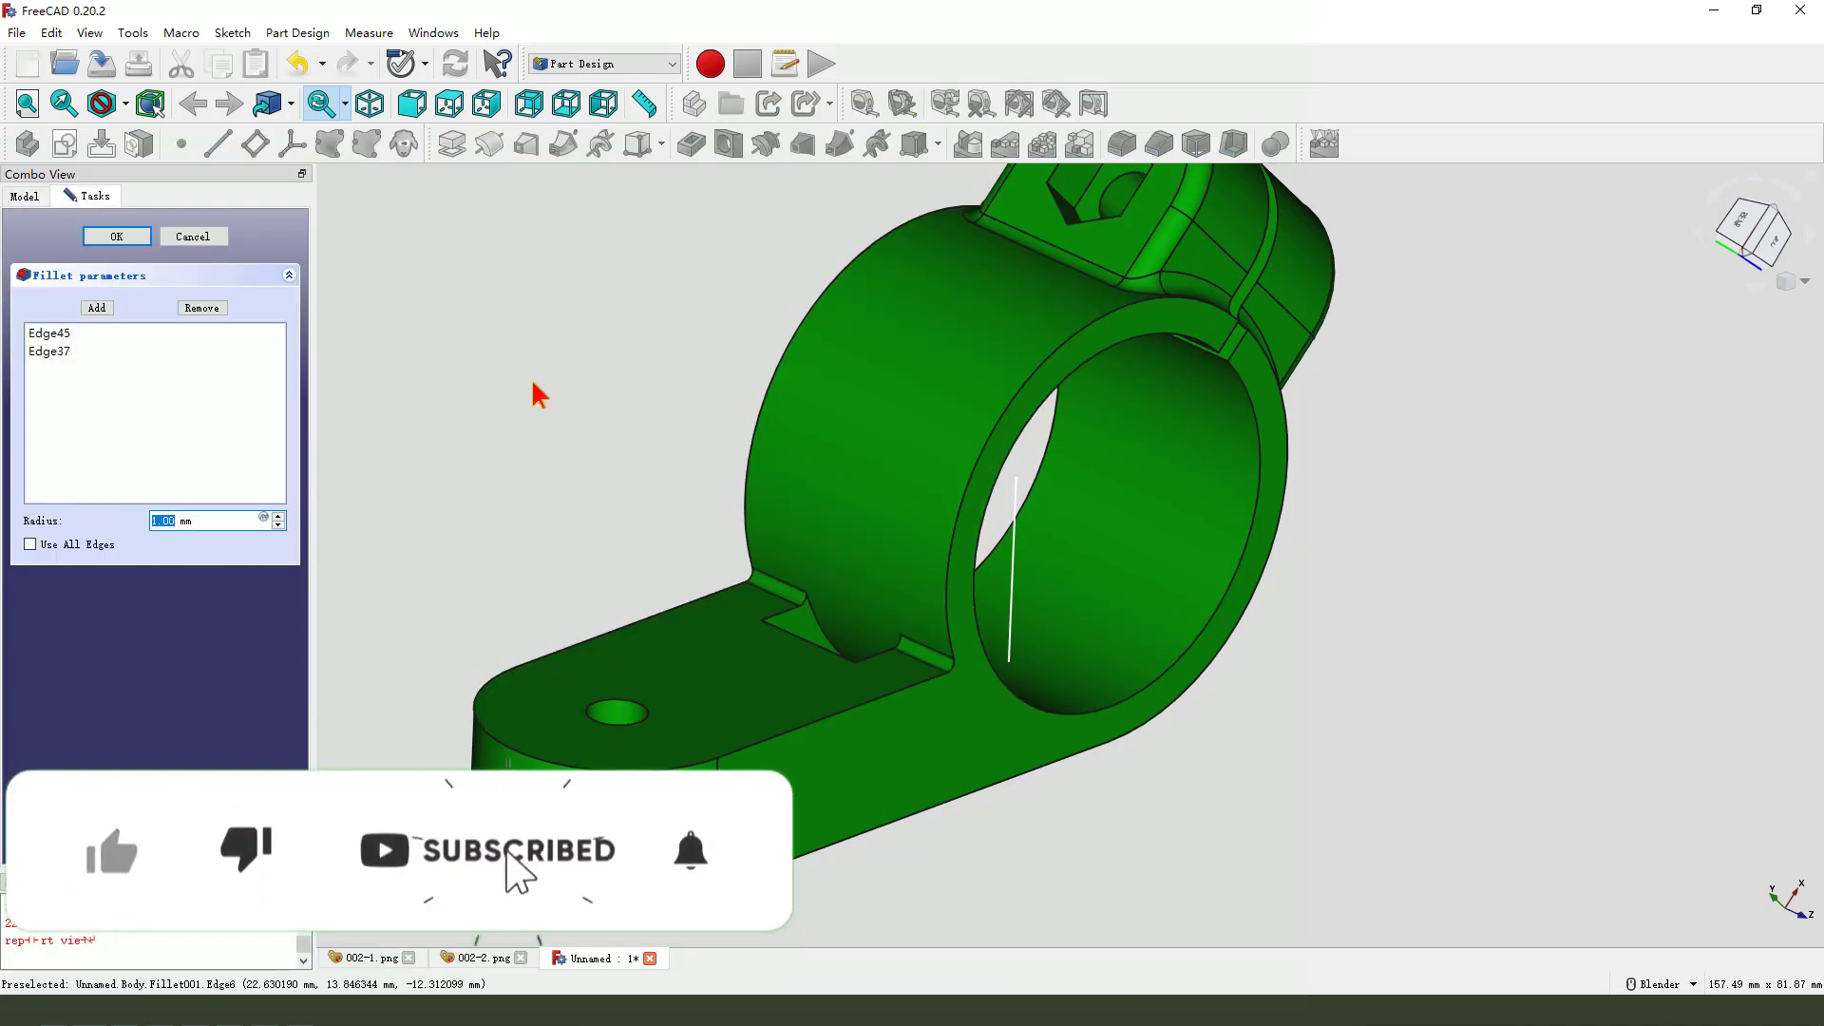
pyautogui.press('Return')
# Fillet the outer edge chains running around the arm and ring with a 2 mm radius
pyautogui.scroll(-3, 774, 623)
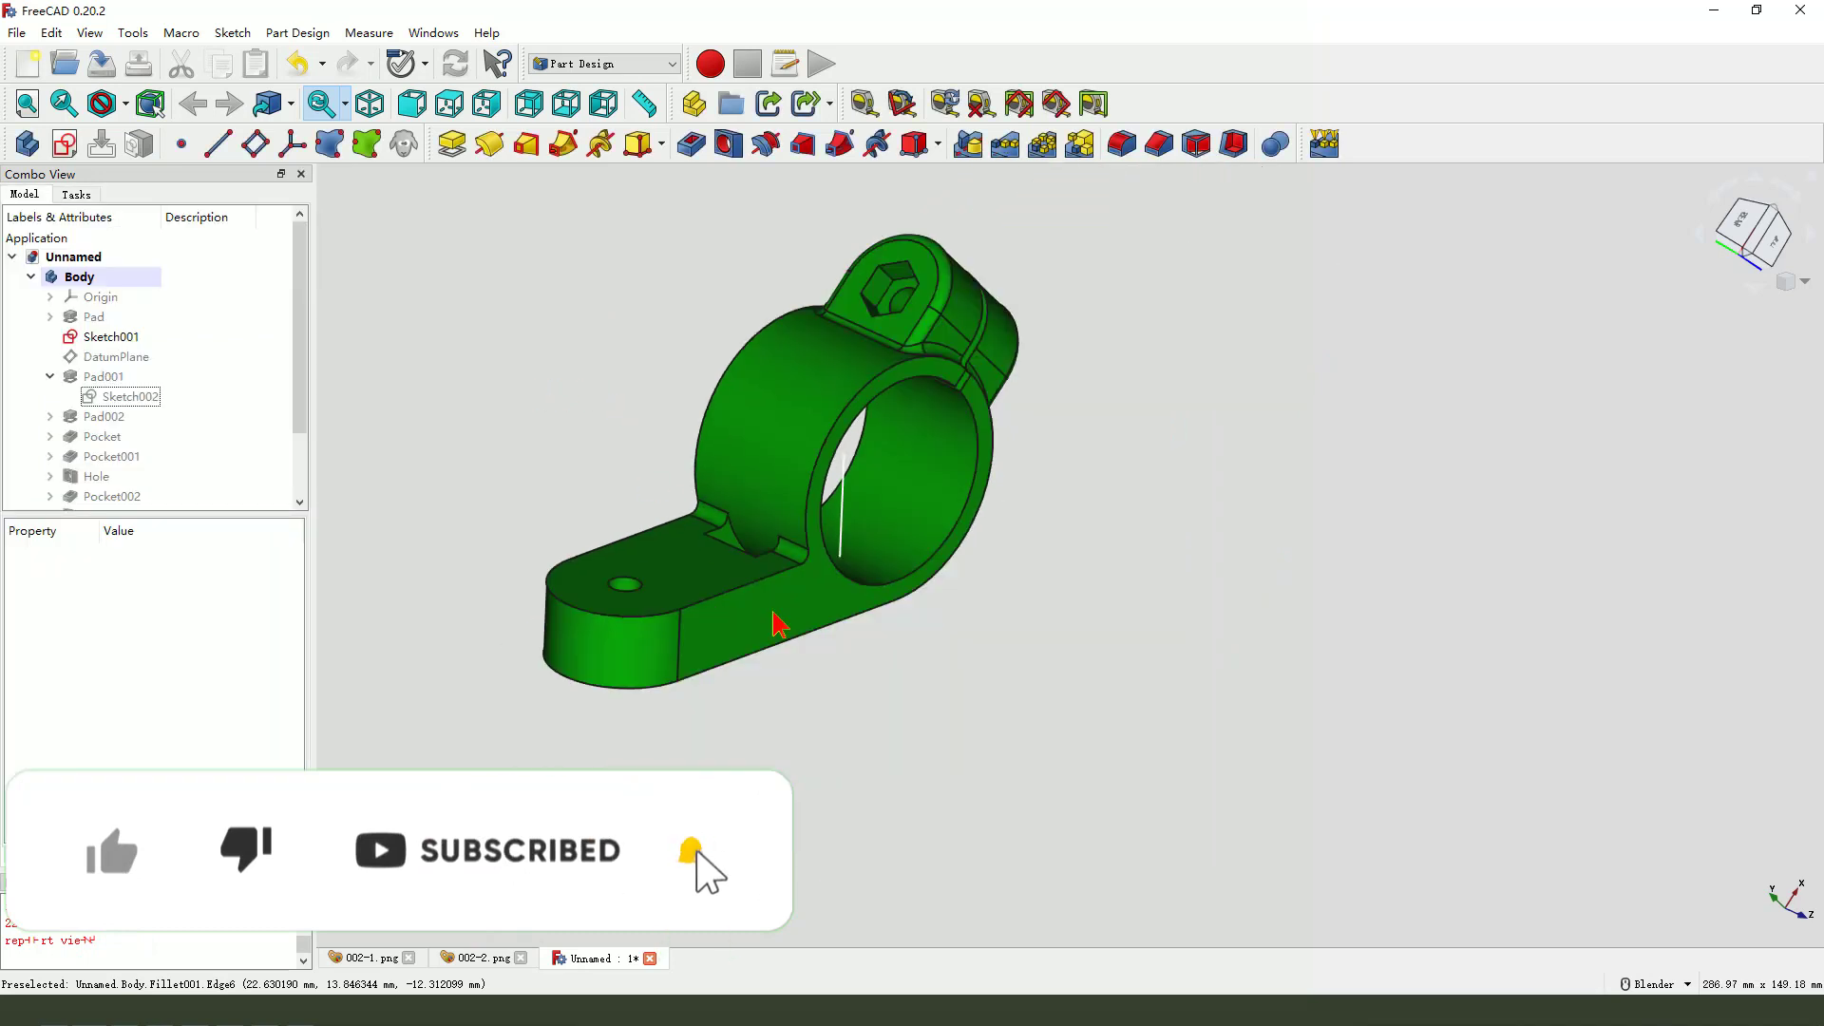
pyautogui.moveTo(774, 623); pyautogui.dragTo(555, 303, button='middle')
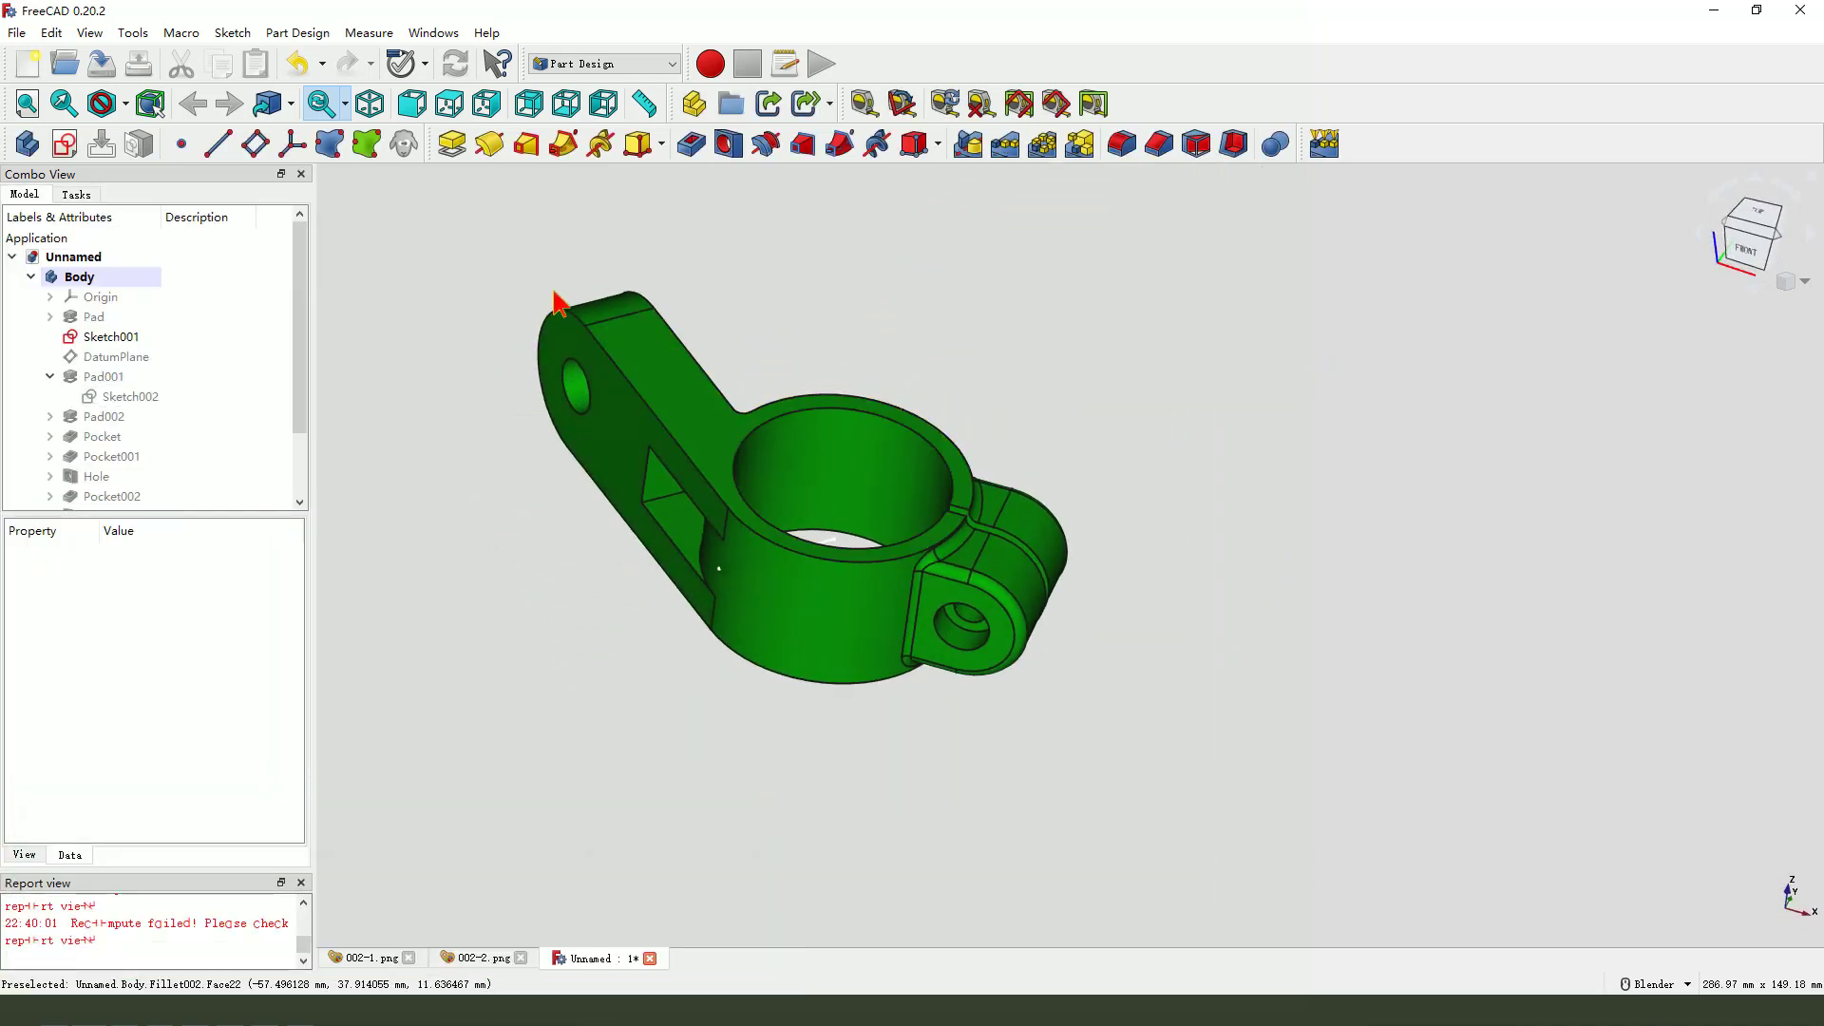
pyautogui.click(556, 320)
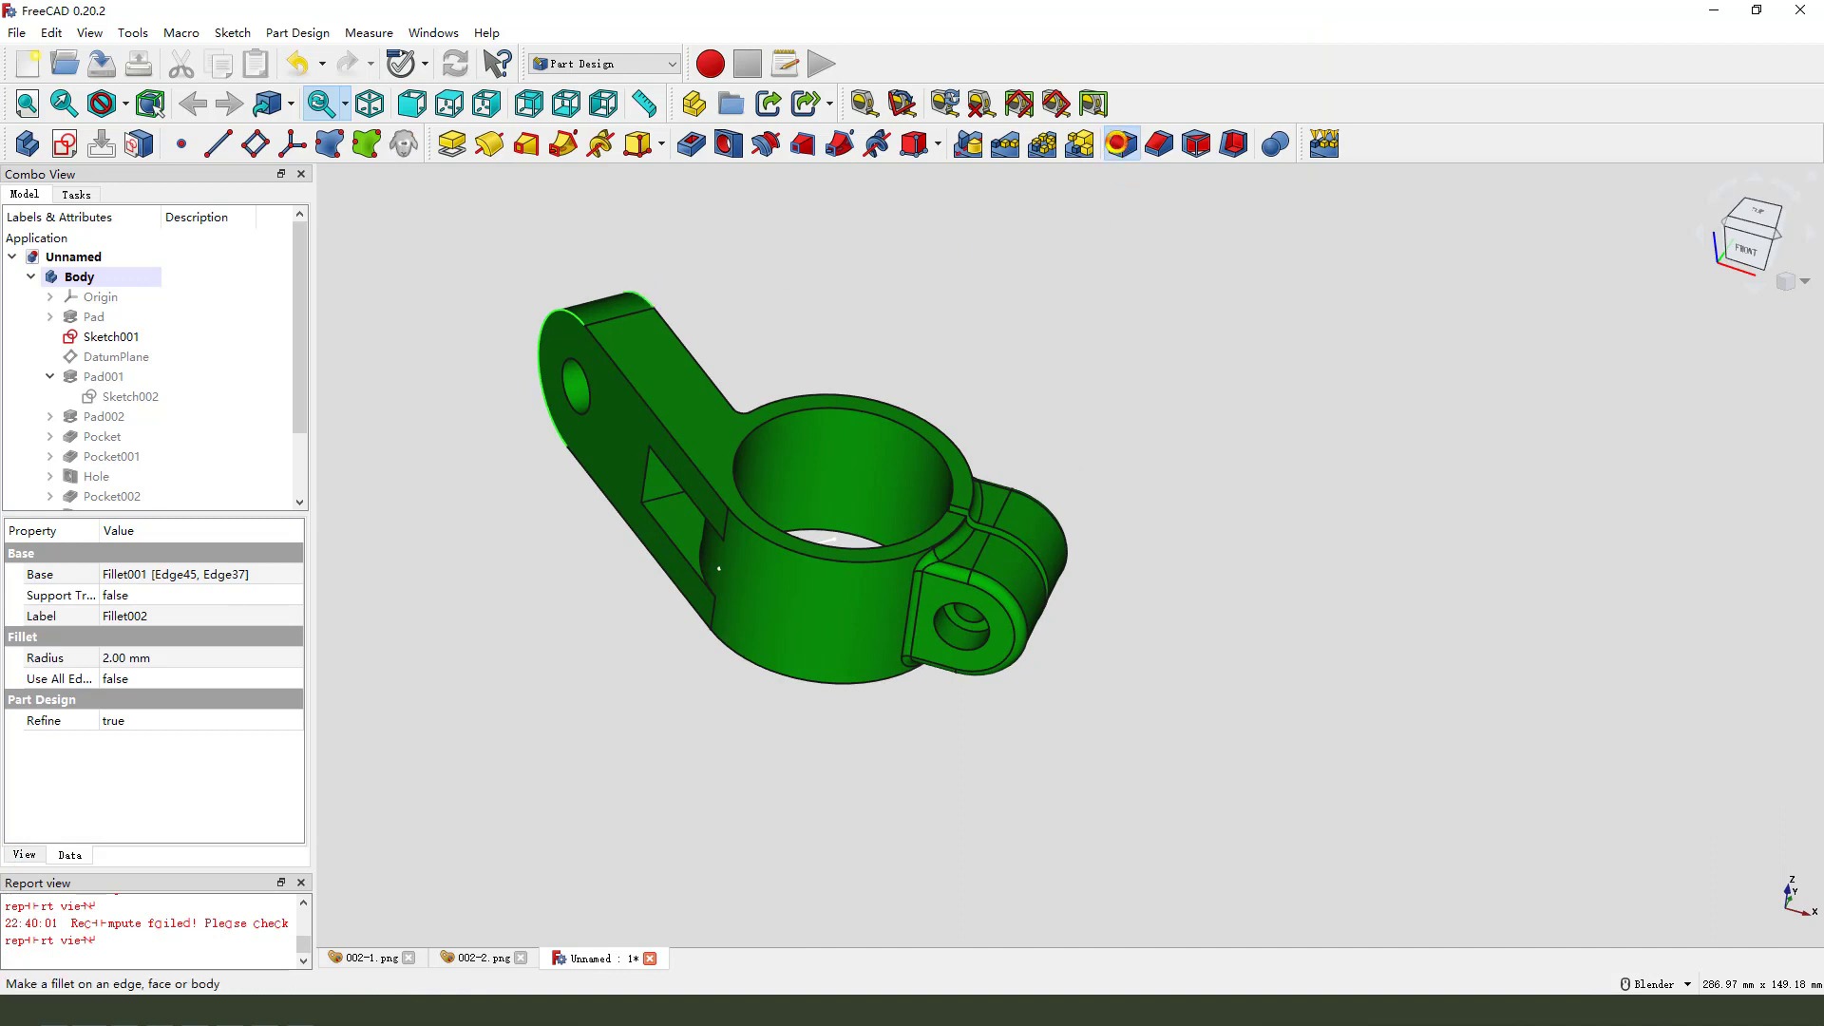
pyautogui.click(1122, 144)
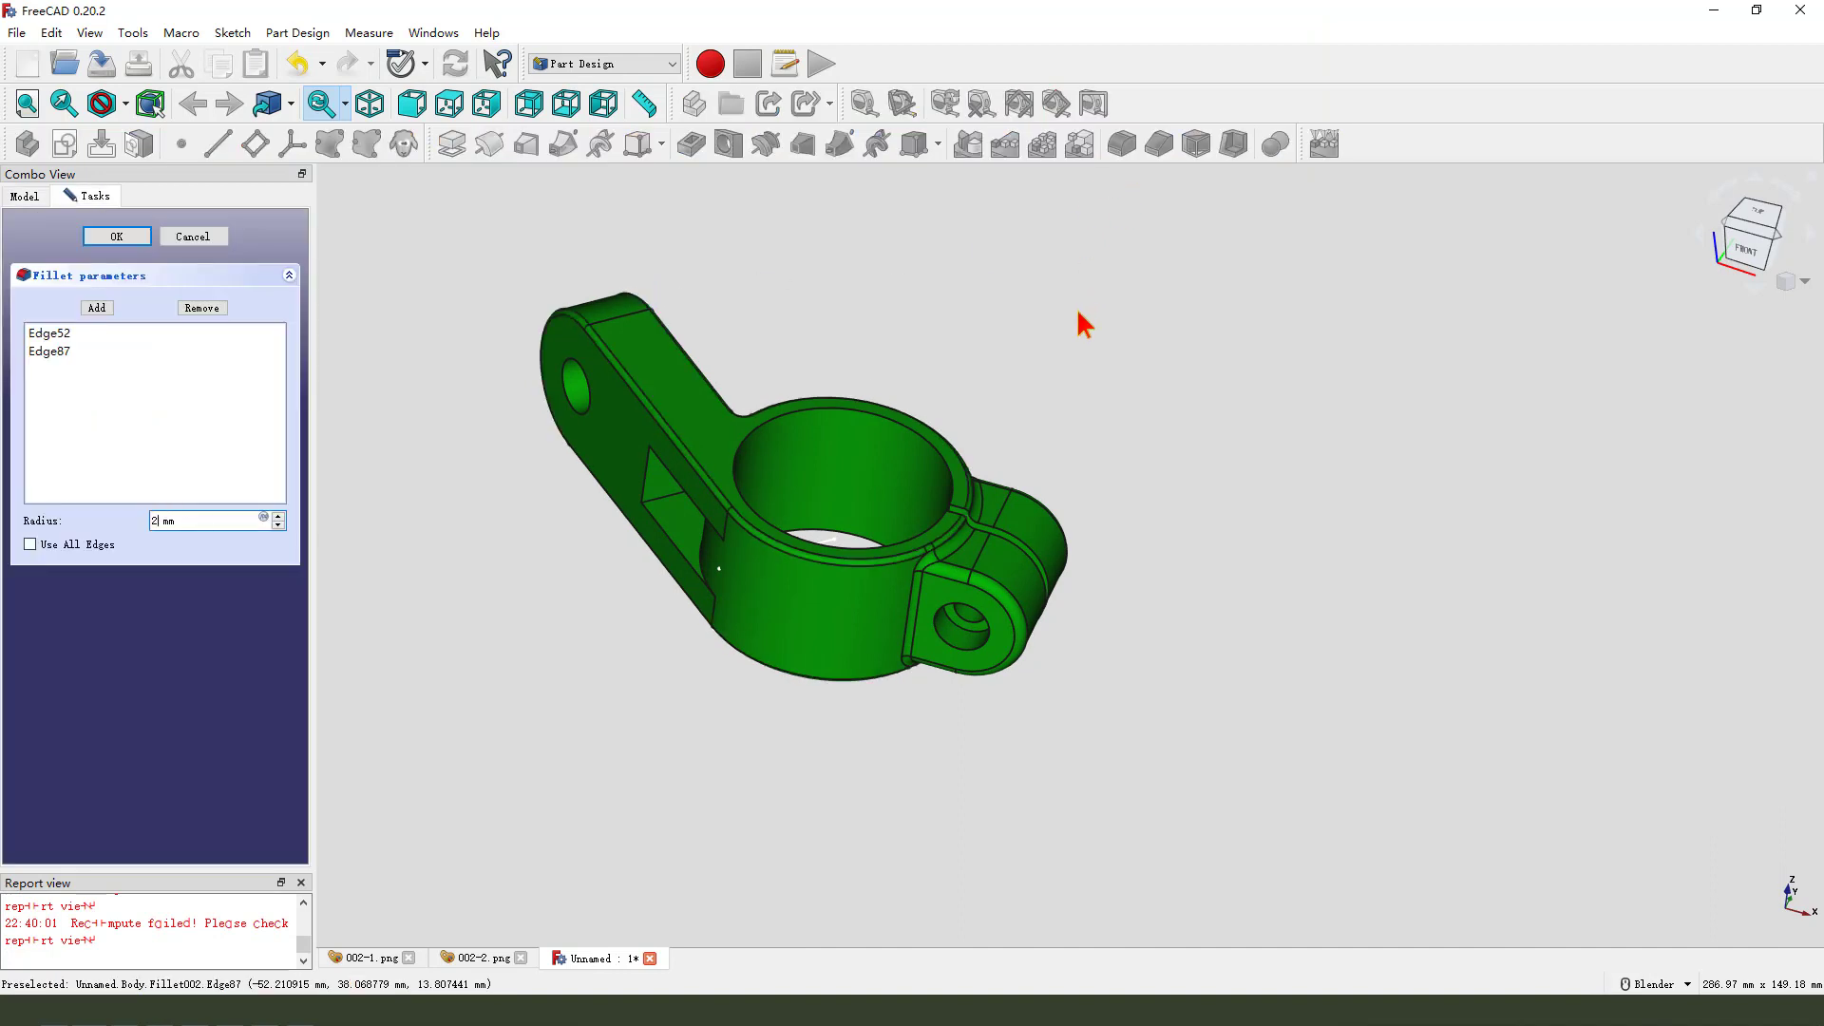
pyautogui.press('Return')
# Fillet the two inner corner edges at the end wall of the arm's rectangular cutout
pyautogui.moveTo(908, 773); pyautogui.dragTo(761, 617, button='middle')
pyautogui.scroll(3, 761, 617)
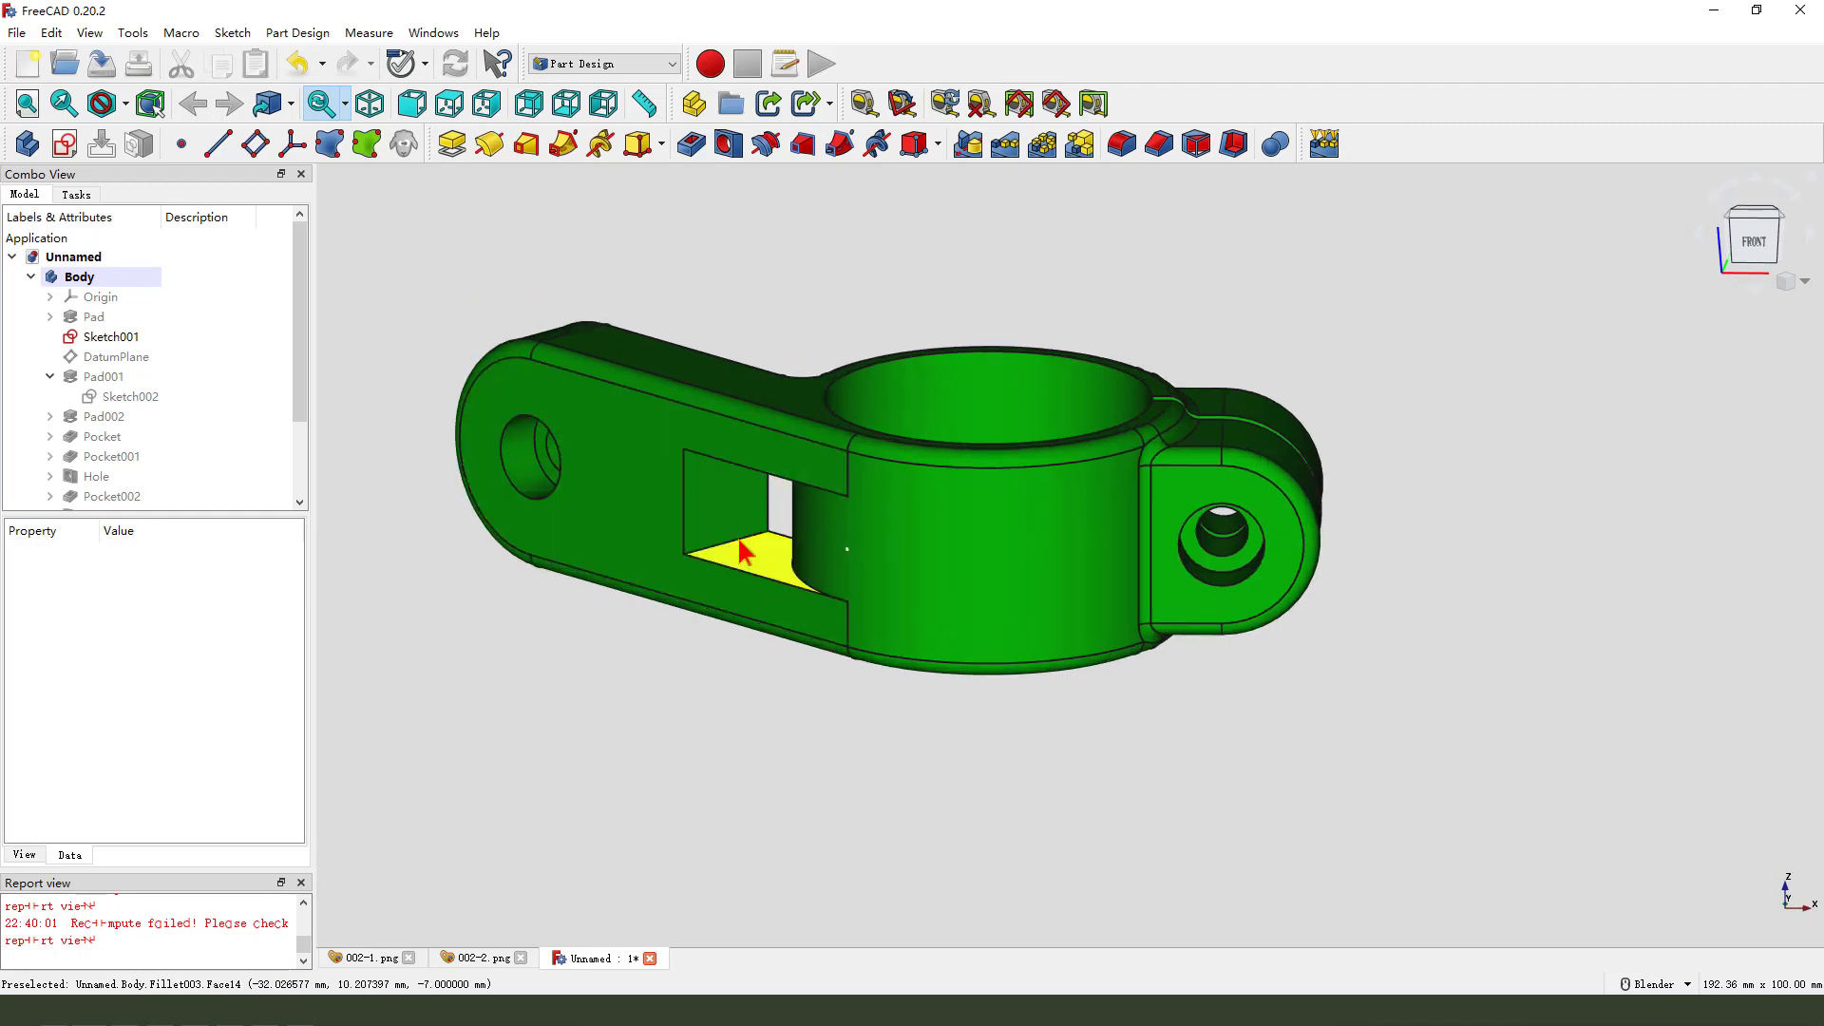
pyautogui.click(743, 551)
pyautogui.moveTo(743, 550); pyautogui.dragTo(796, 501, button='middle')
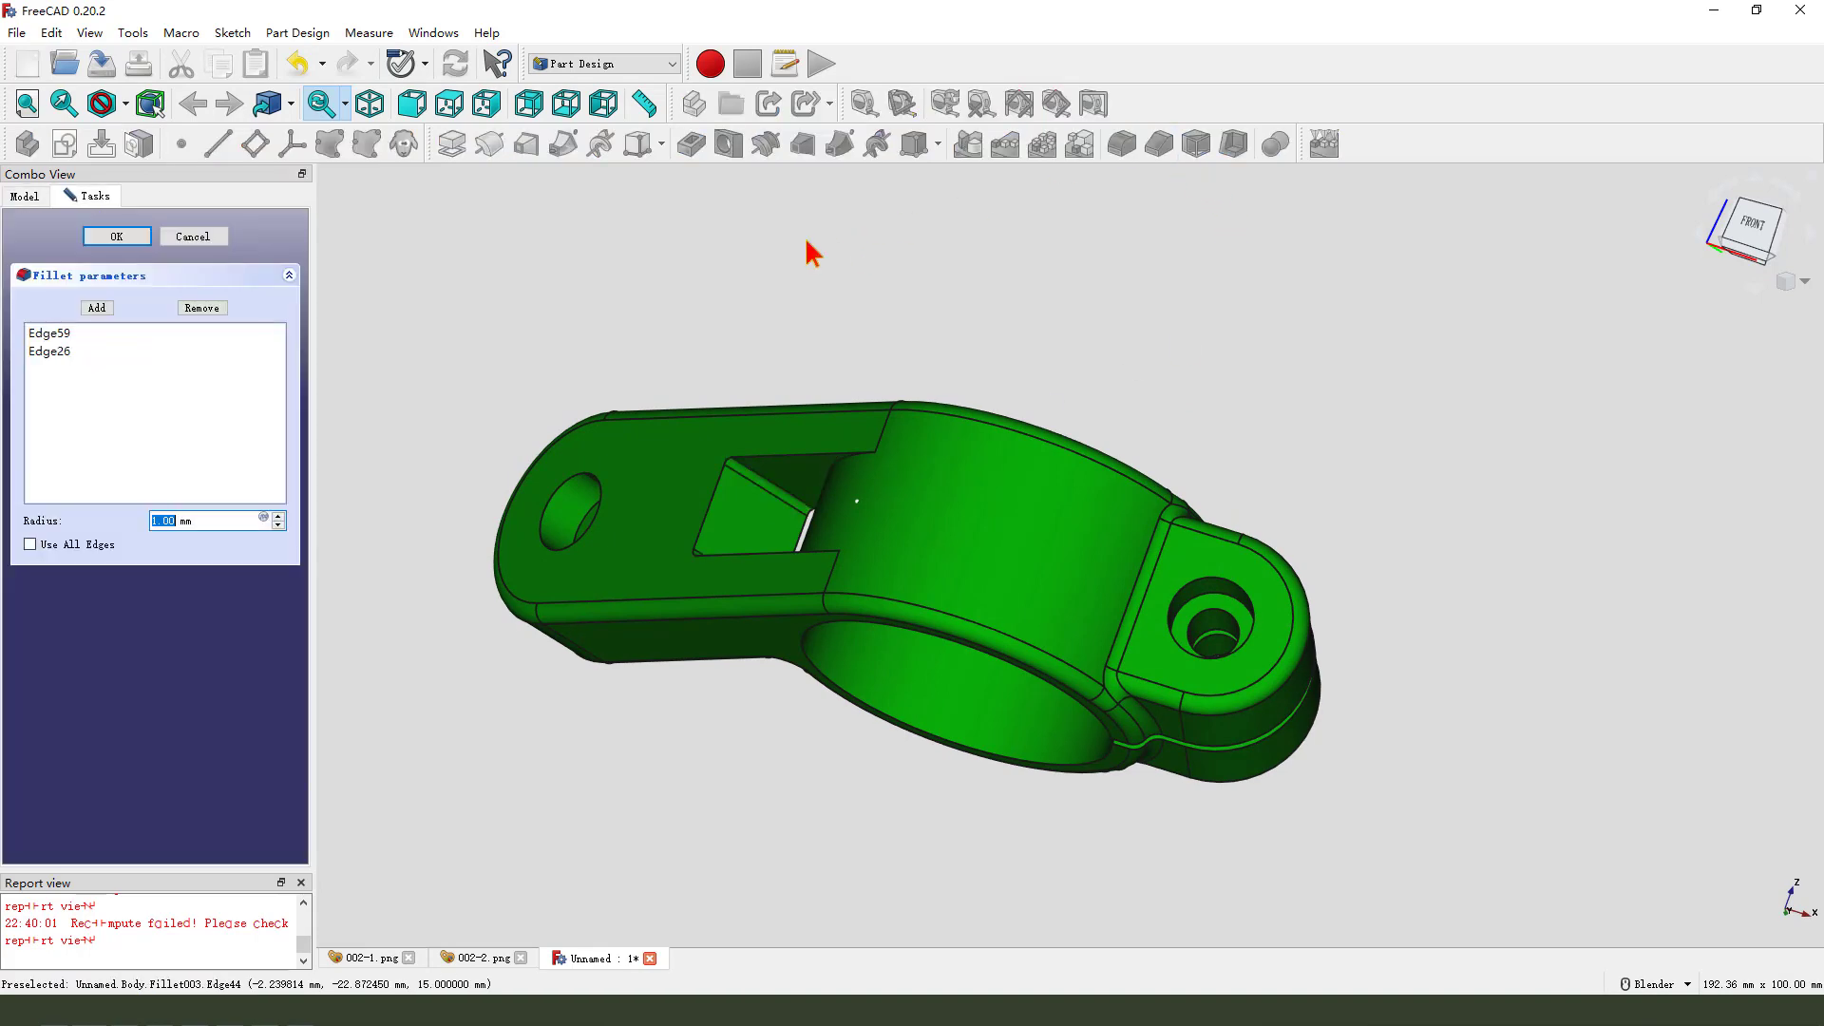
pyautogui.press('Return')
# Fillet the cutout's opening edge on the arm's outer face with a 2 mm radius
pyautogui.moveTo(814, 305); pyautogui.dragTo(759, 521, button='middle')
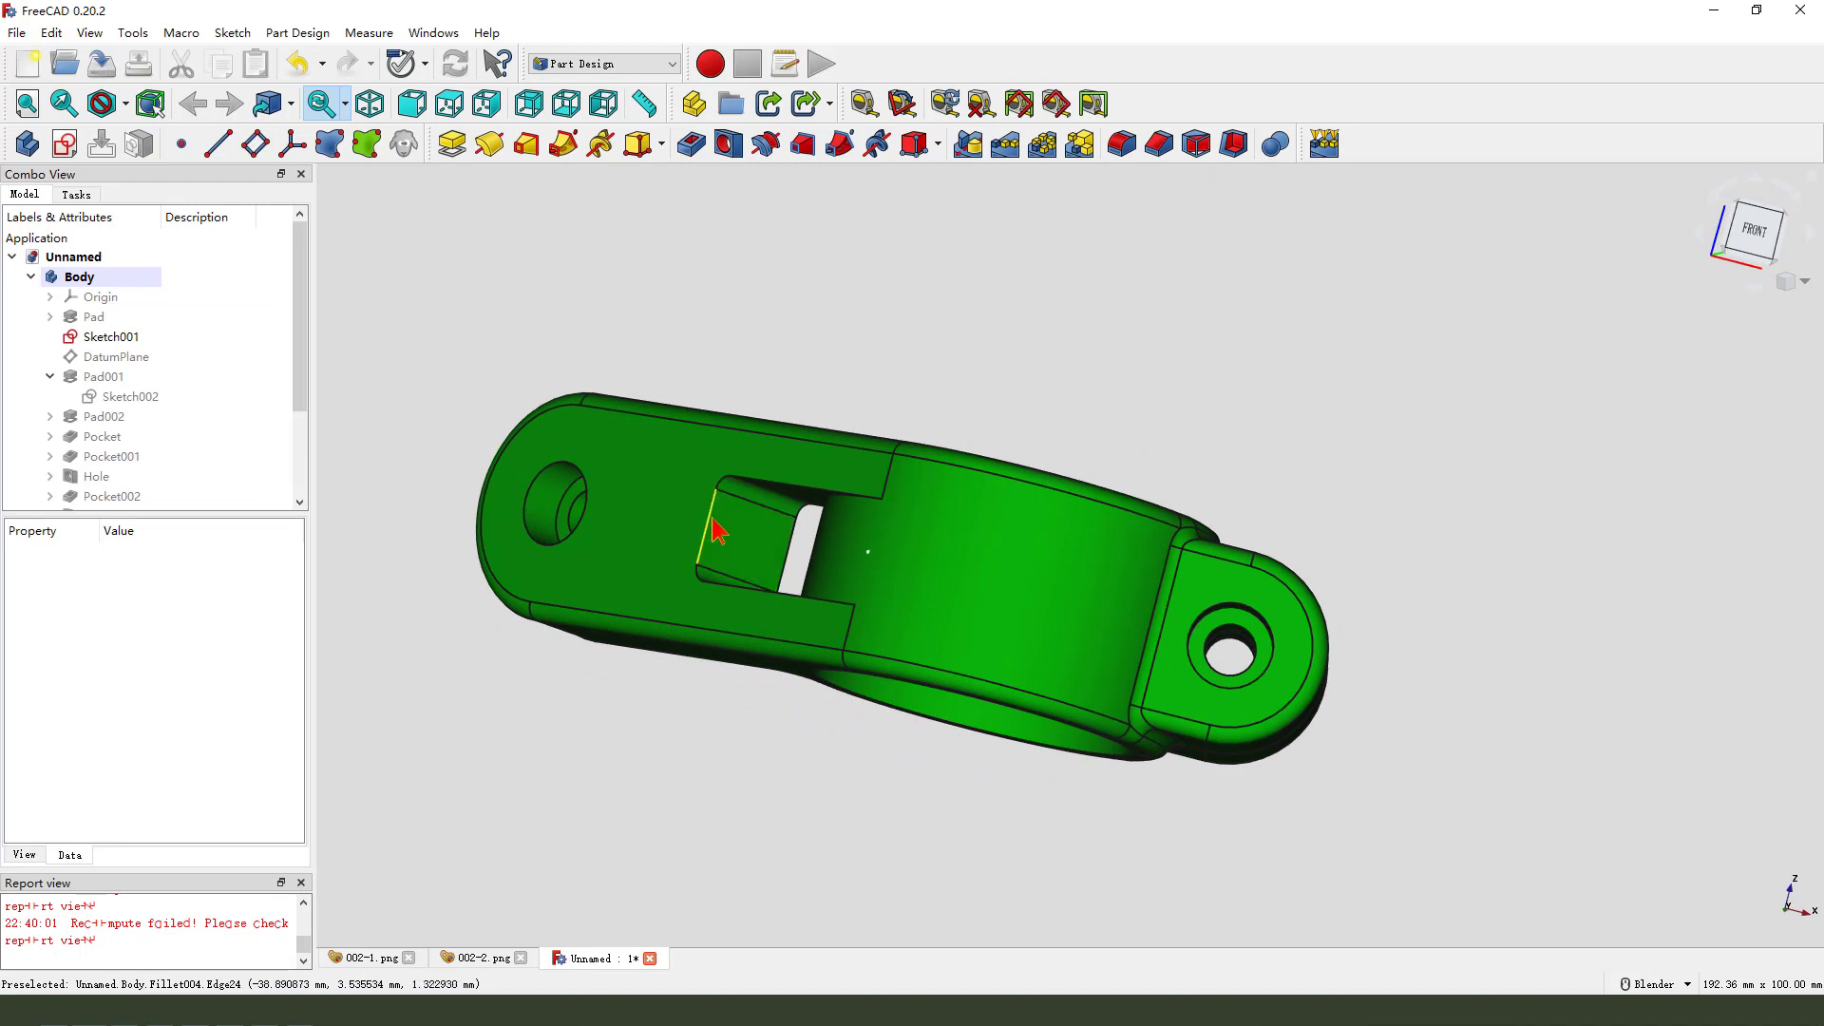
pyautogui.click(831, 459)
pyautogui.click(1119, 145)
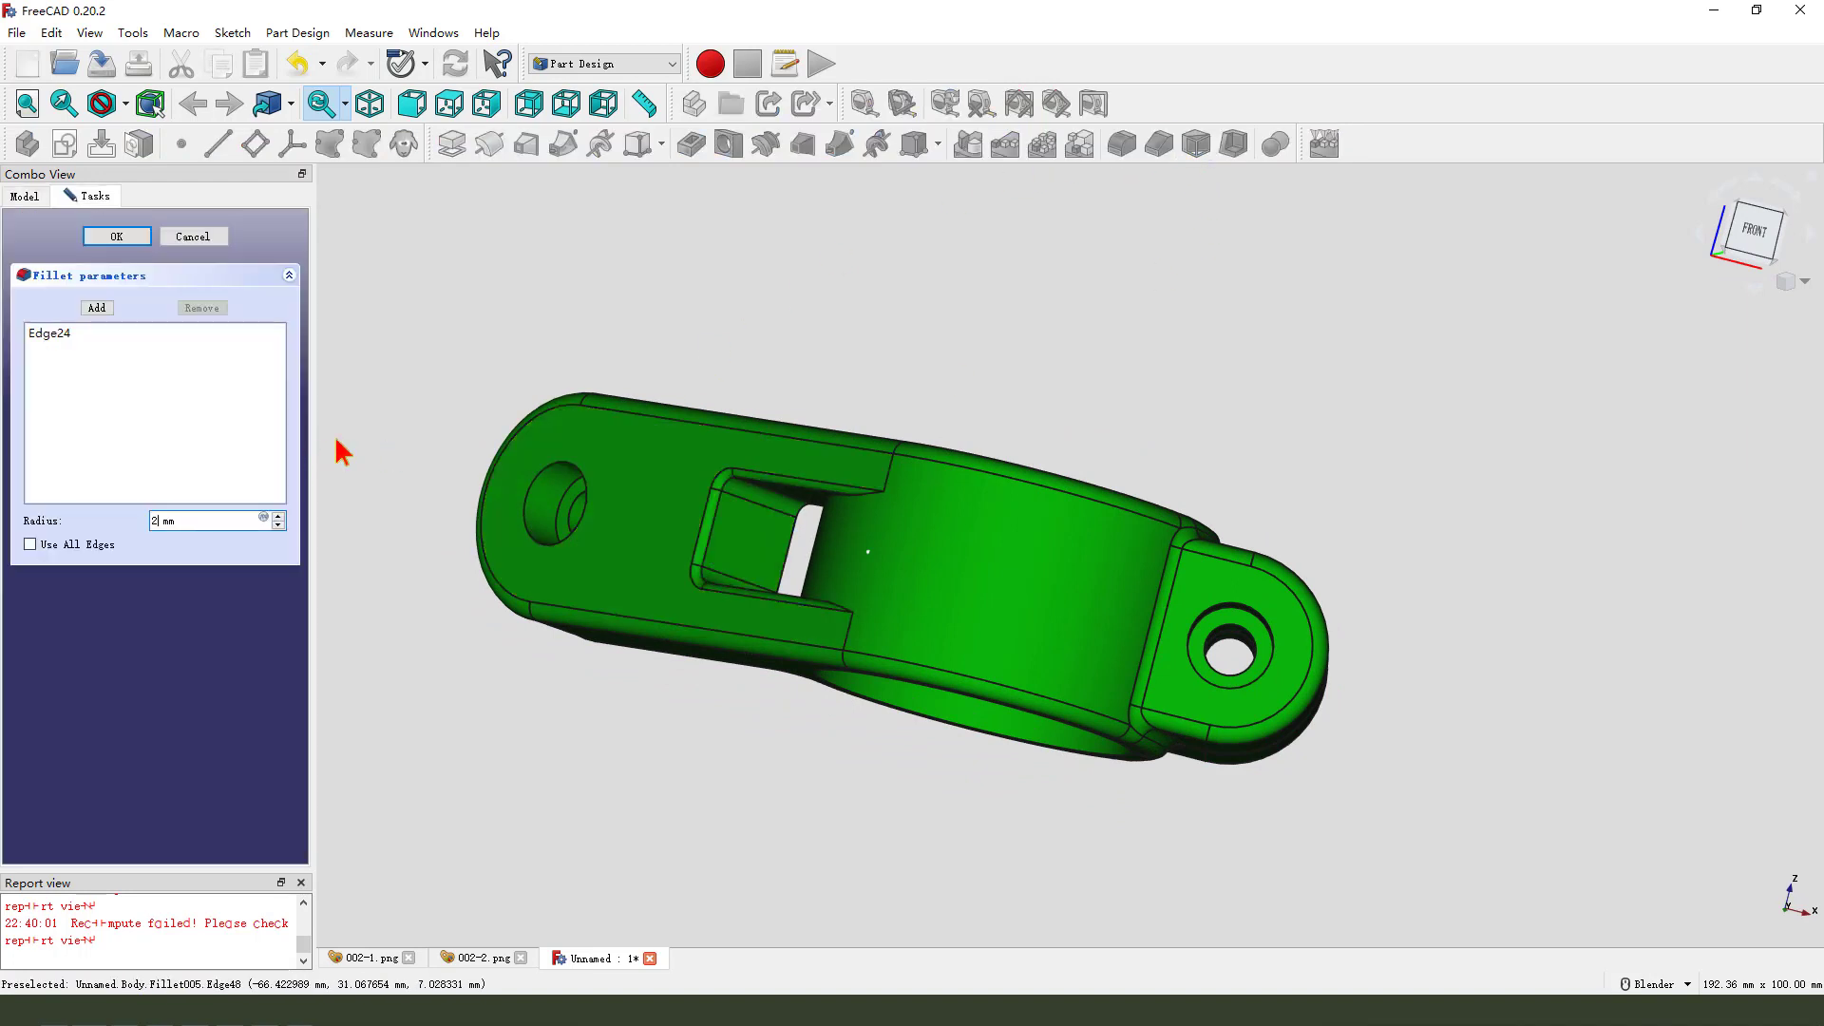
pyautogui.press('Return')
# Try to fillet the cutout's opening edge on the arm's inner face, beside the ring, with a 1 mm radius
pyautogui.moveTo(610, 488); pyautogui.dragTo(962, 593, button='middle')
pyautogui.moveTo(866, 409); pyautogui.dragTo(978, 627, button='middle')
pyautogui.scroll(6, 836, 494)
pyautogui.scroll(-5, 845, 456)
pyautogui.scroll(4, 828, 442)
pyautogui.scroll(4, 828, 443)
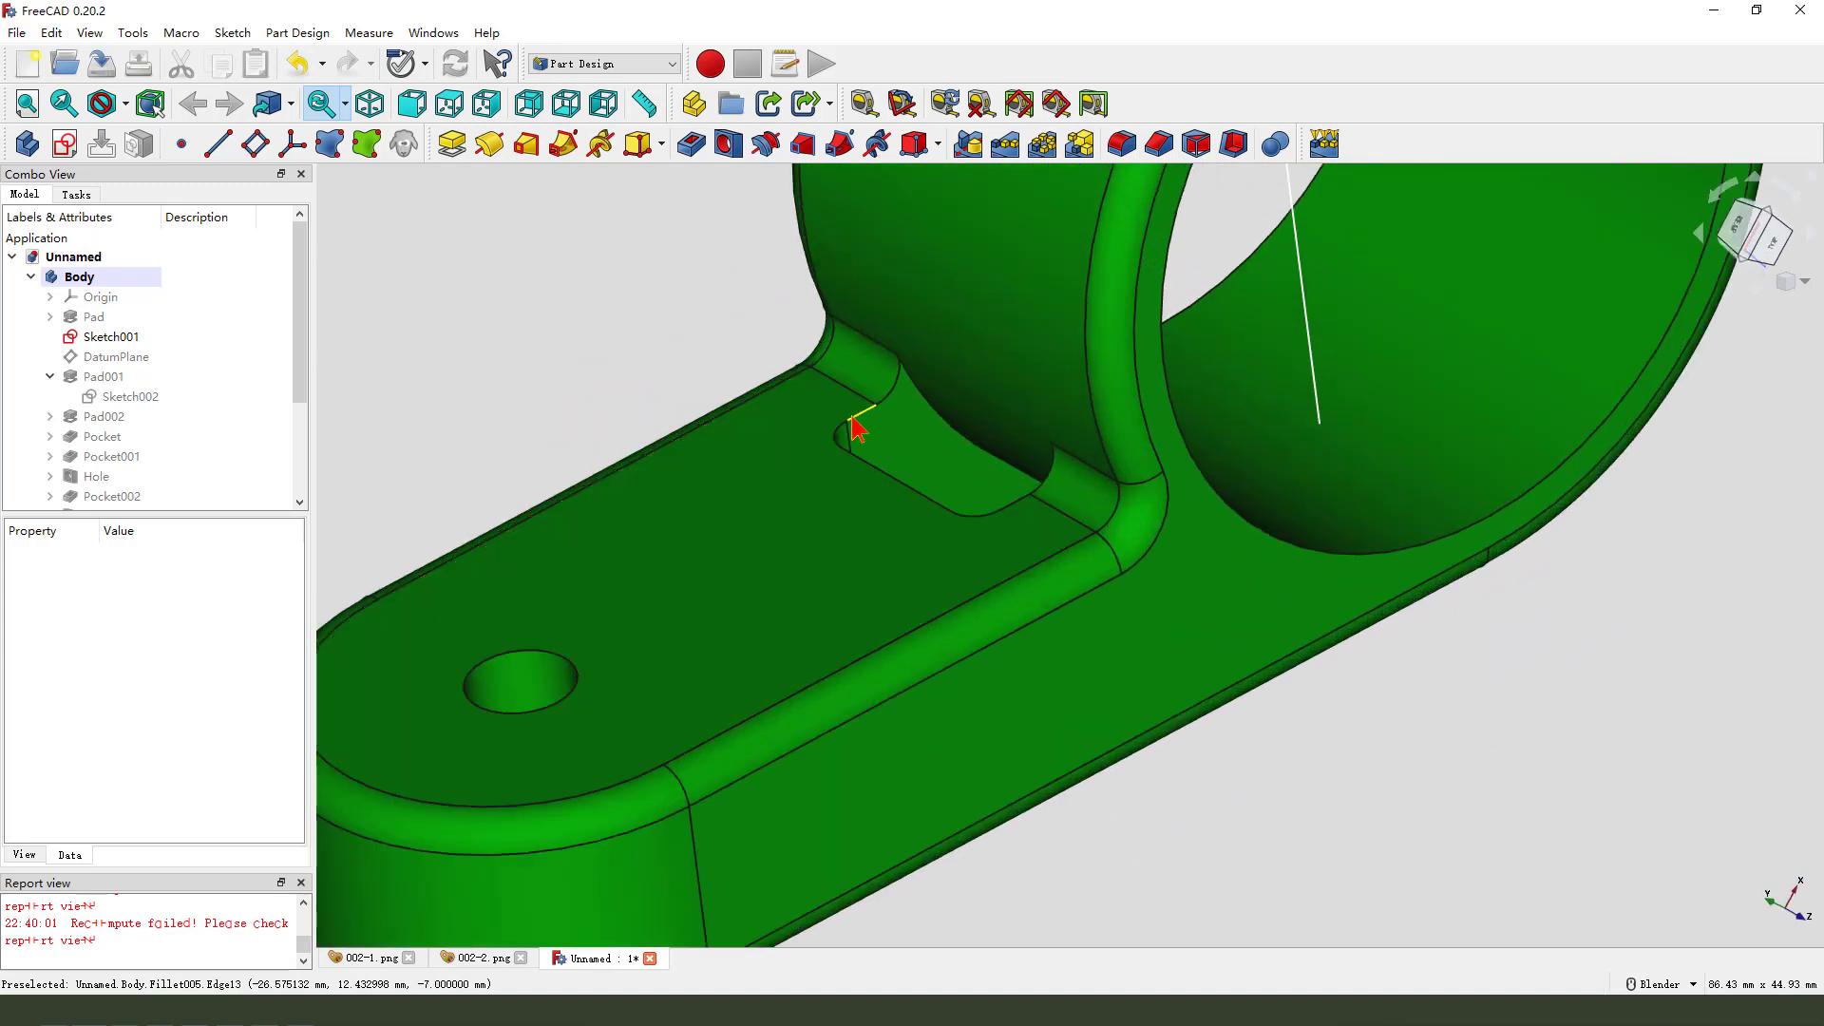
pyautogui.click(857, 416)
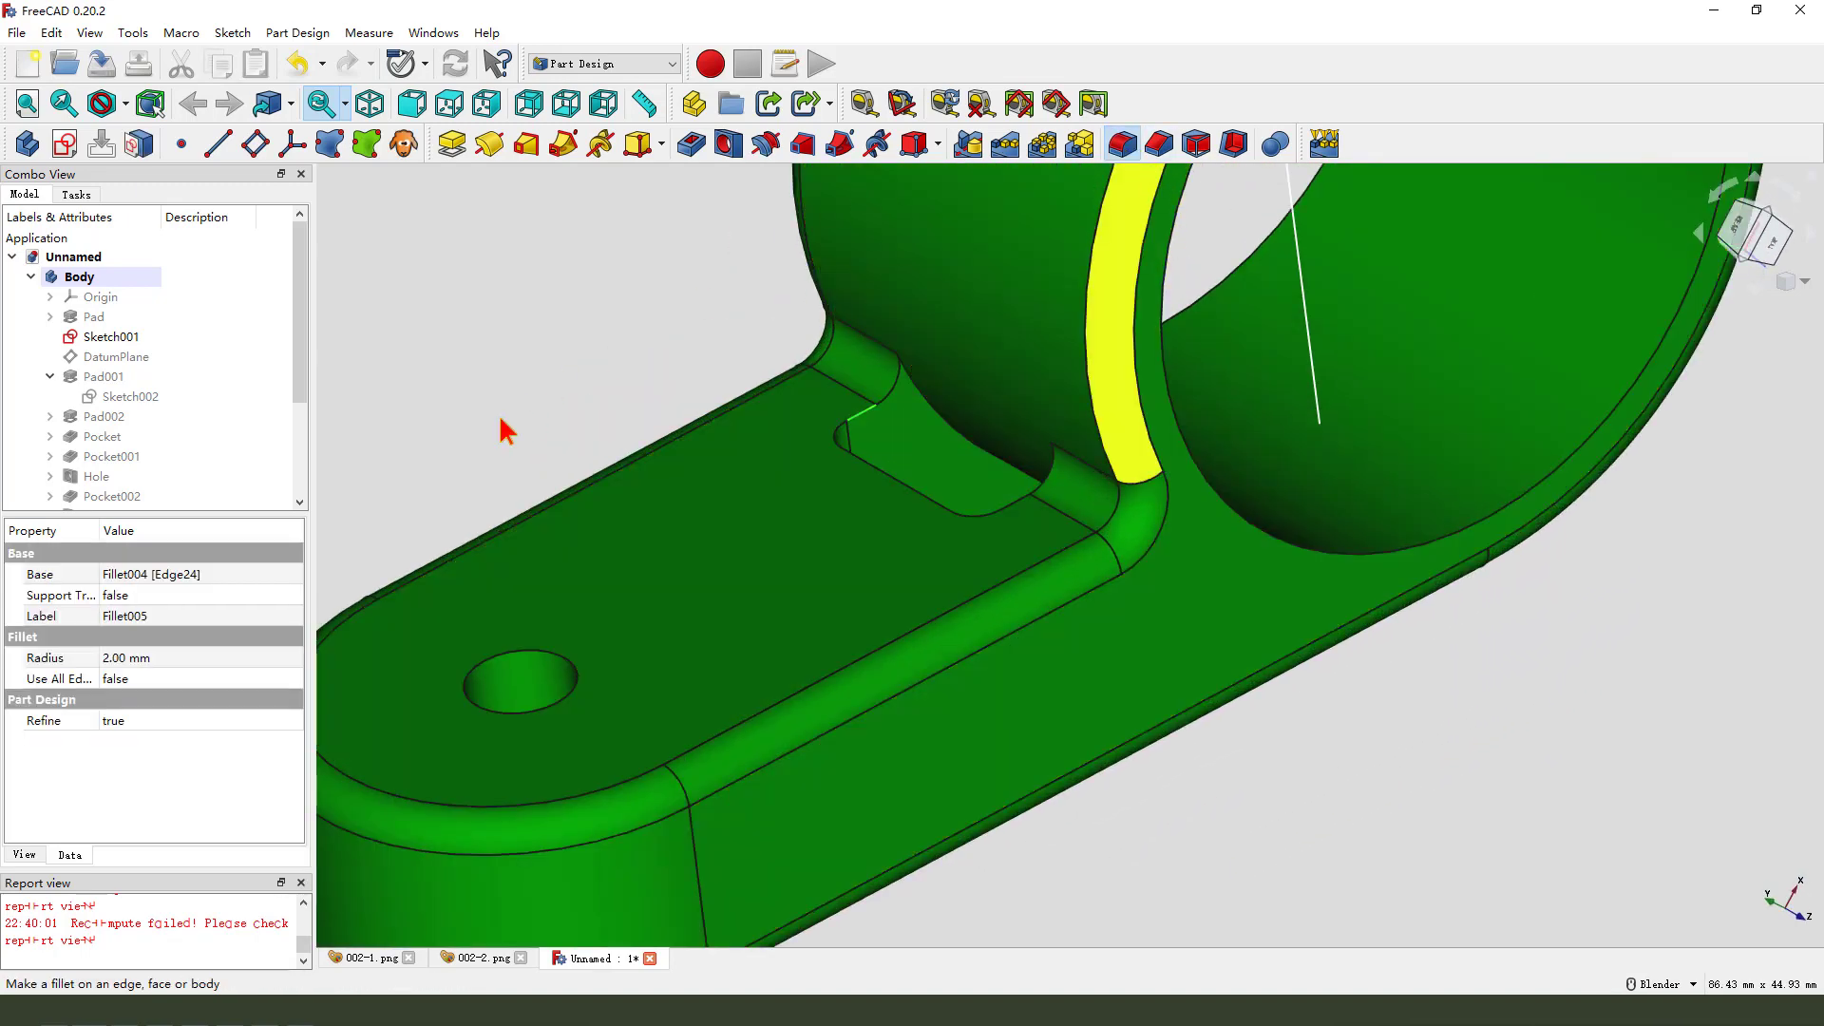
pyautogui.scroll(-3, 878, 646)
pyautogui.moveTo(985, 490); pyautogui.dragTo(1015, 532, button='middle')
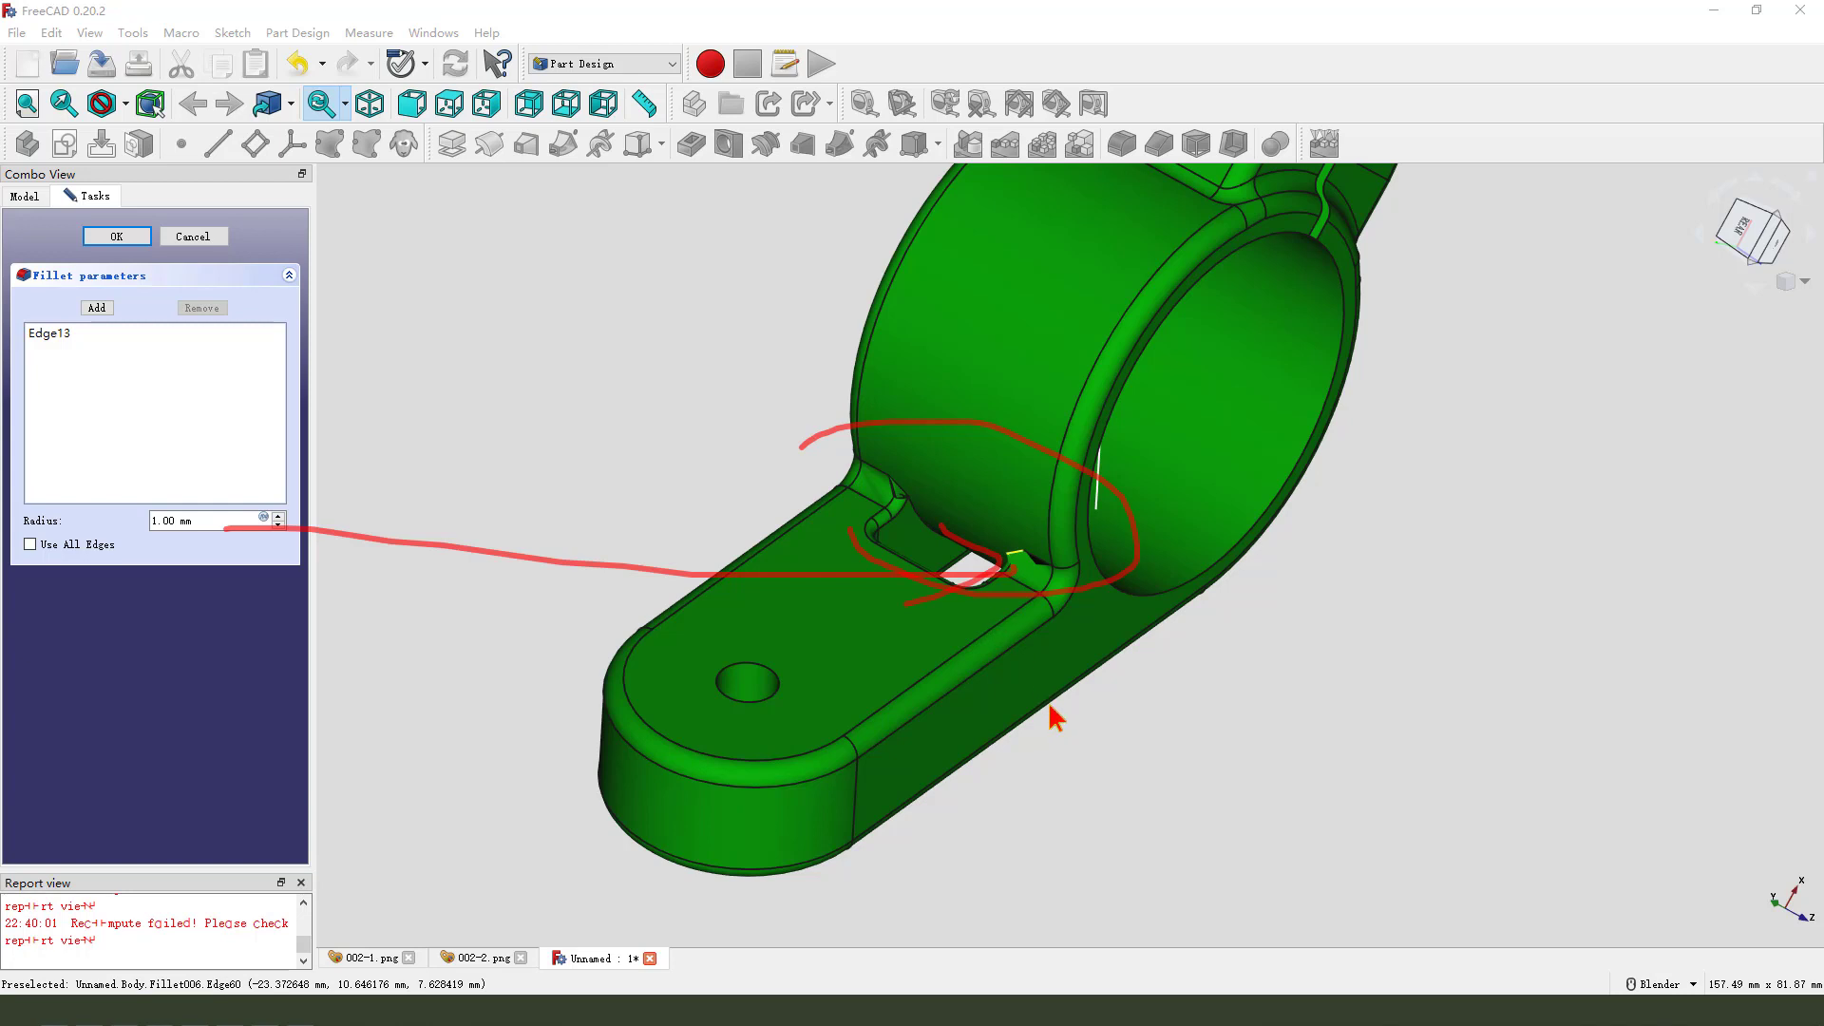
pyautogui.moveTo(1070, 737); pyautogui.dragTo(507, 433, button='middle')
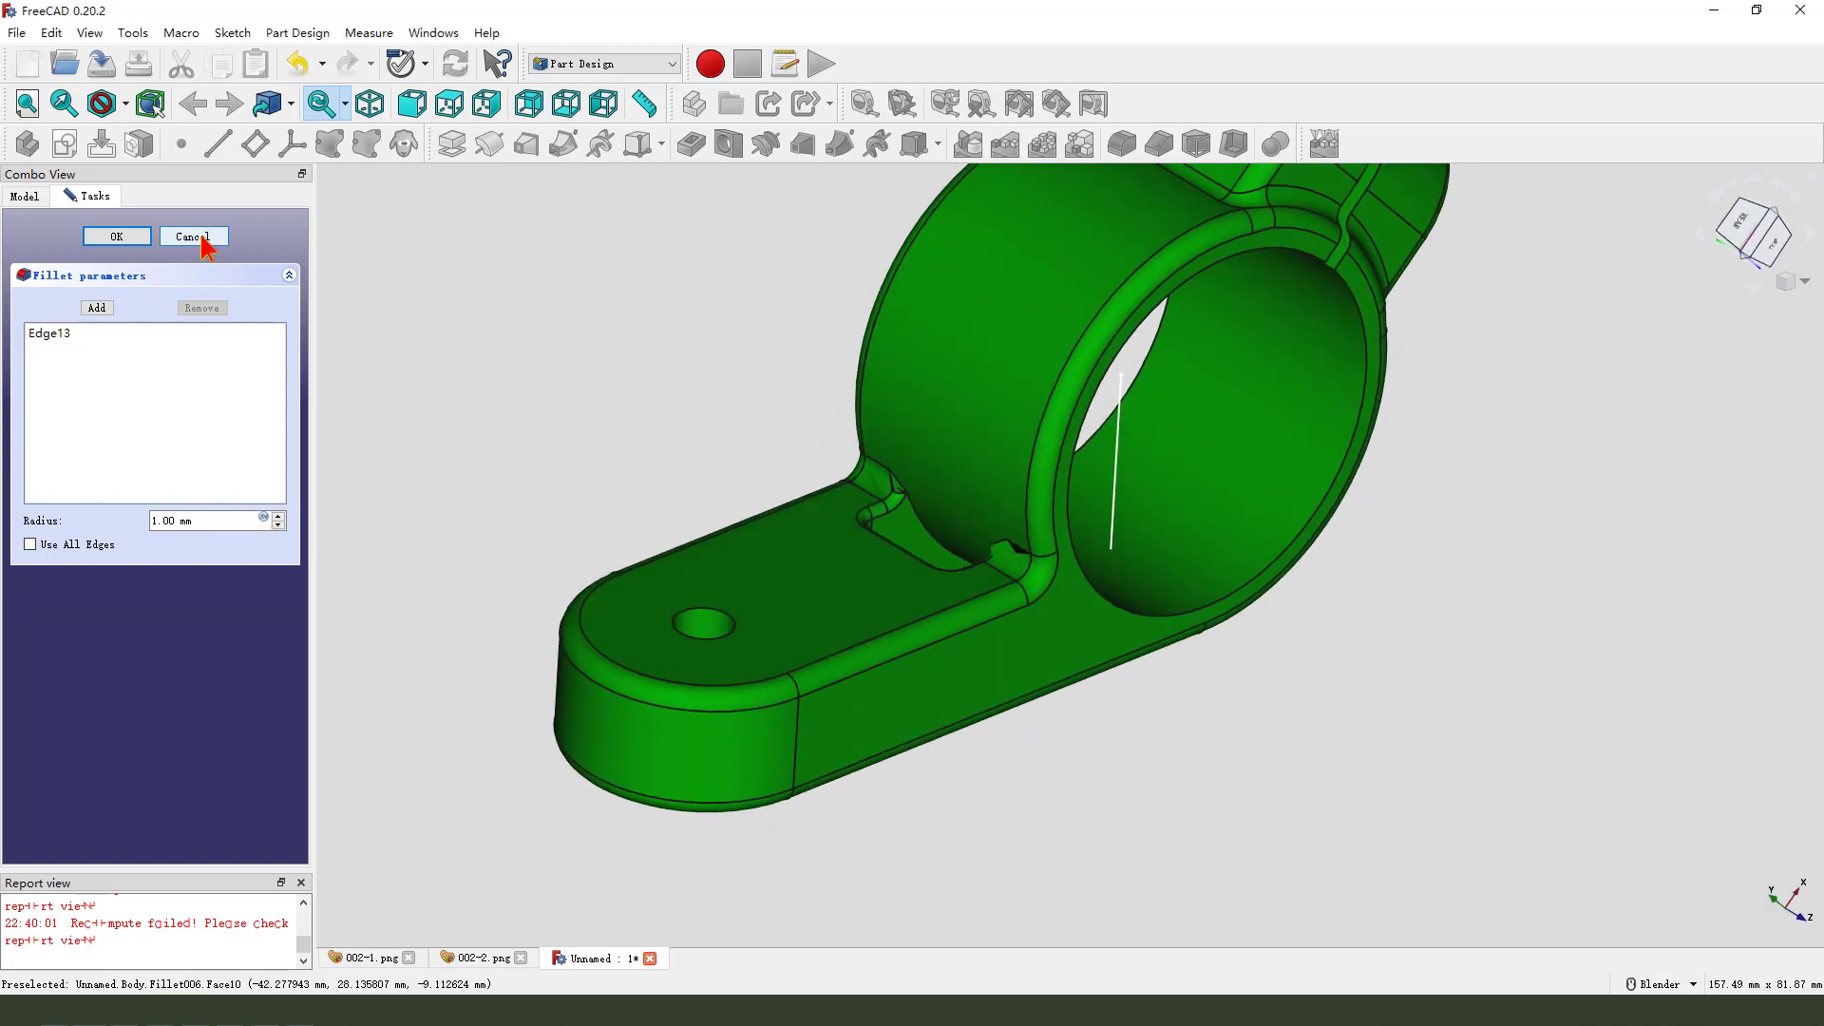
pyautogui.scroll(-2, 899, 685)
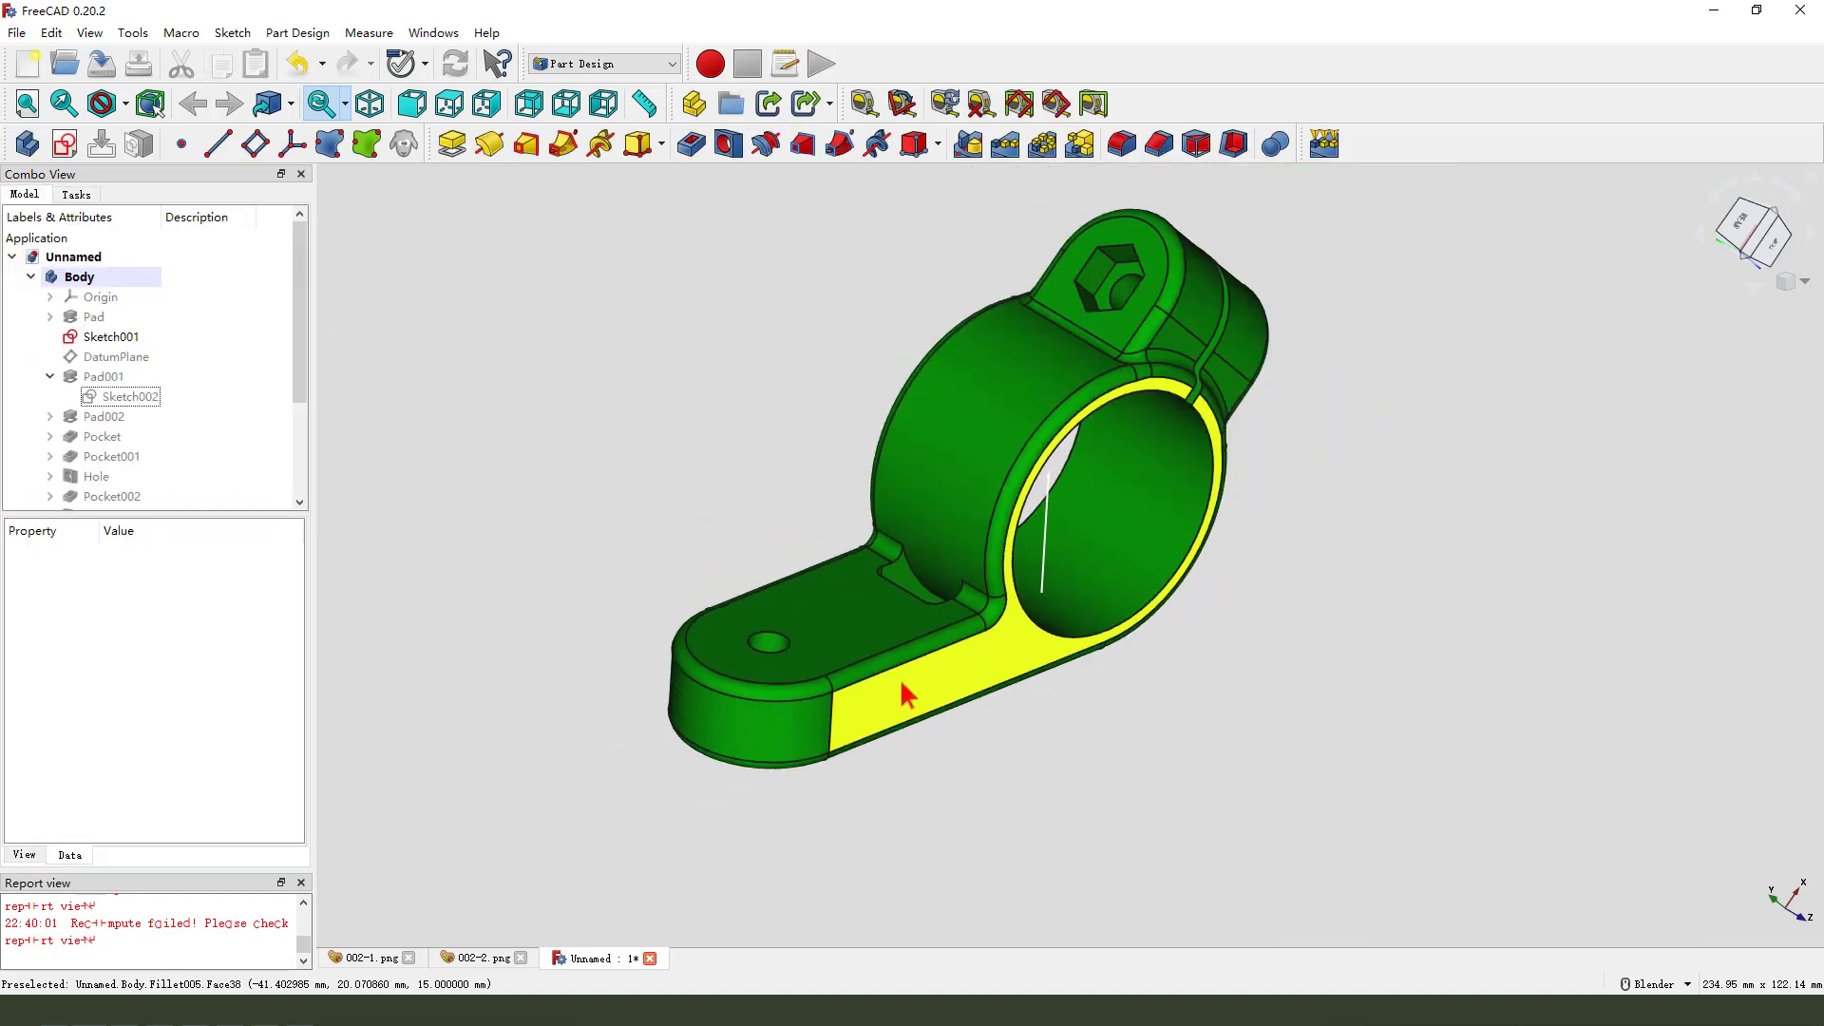
# Try to fillet the curved edge where the cutout's side wall meets the ring's outer surface
pyautogui.scroll(2, 1010, 640)
pyautogui.moveTo(1060, 691); pyautogui.dragTo(832, 525, button='middle')
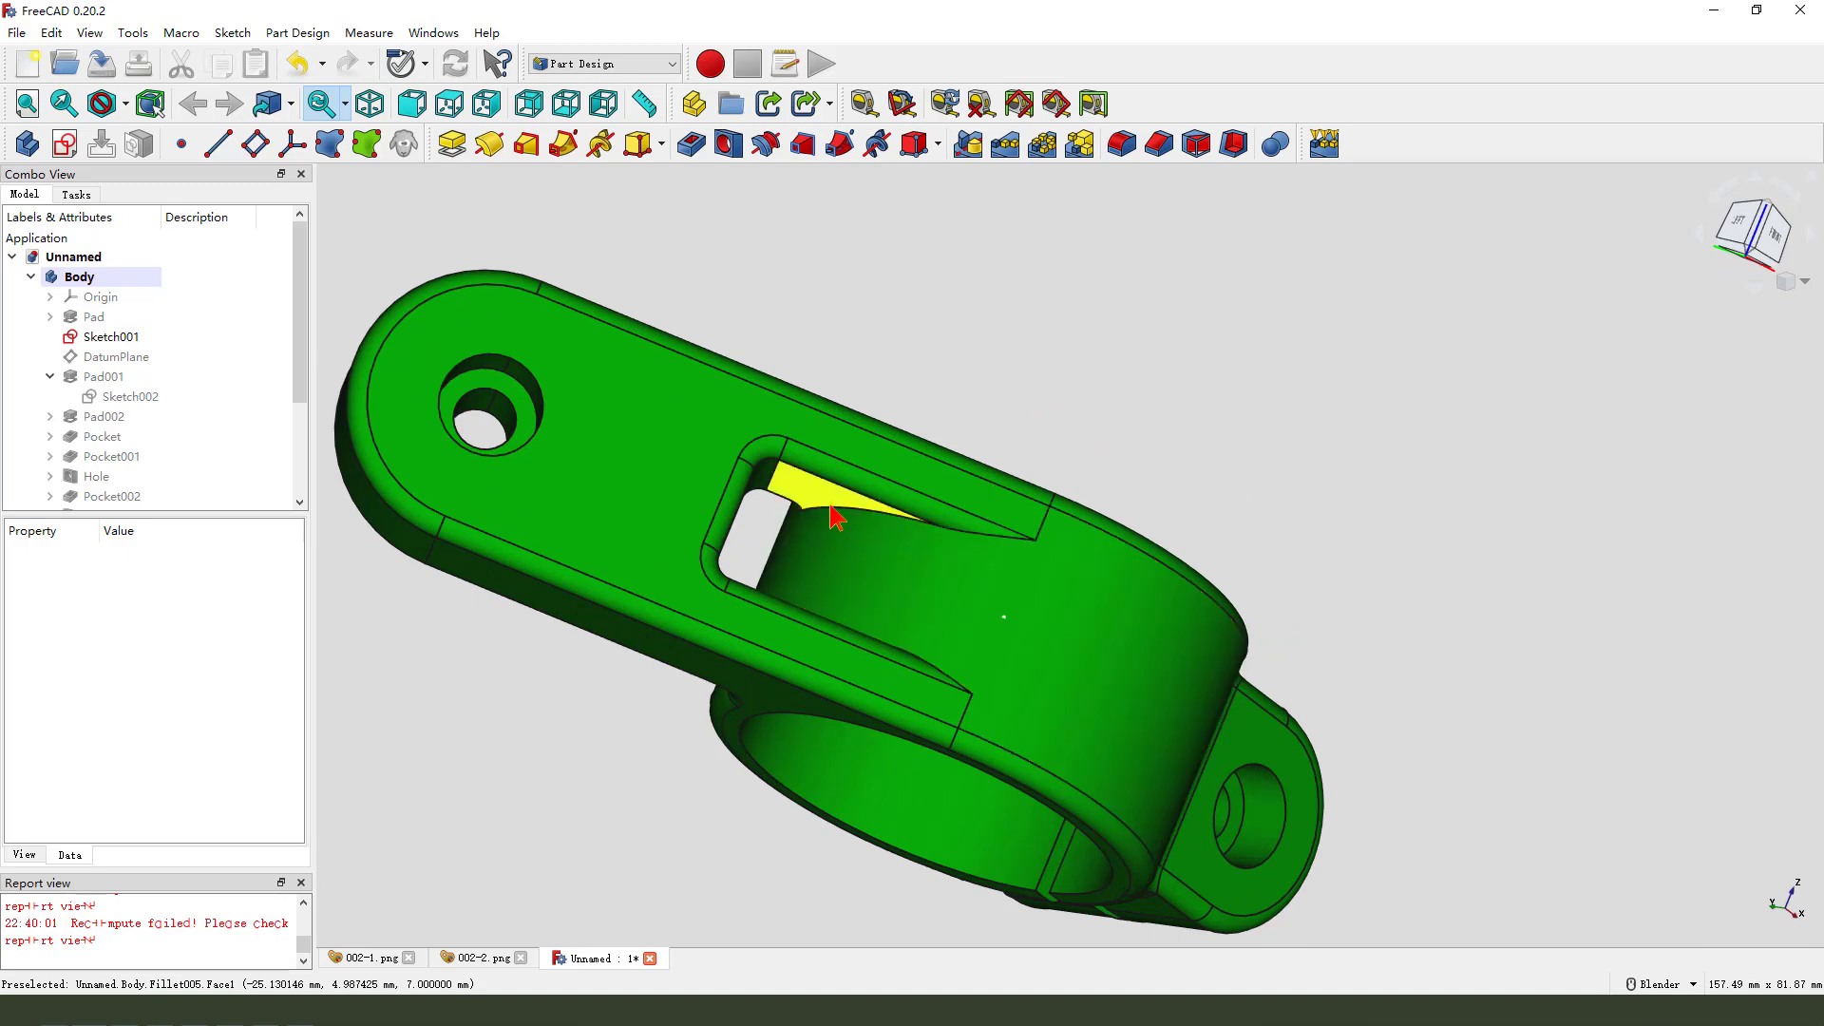
pyautogui.click(844, 520)
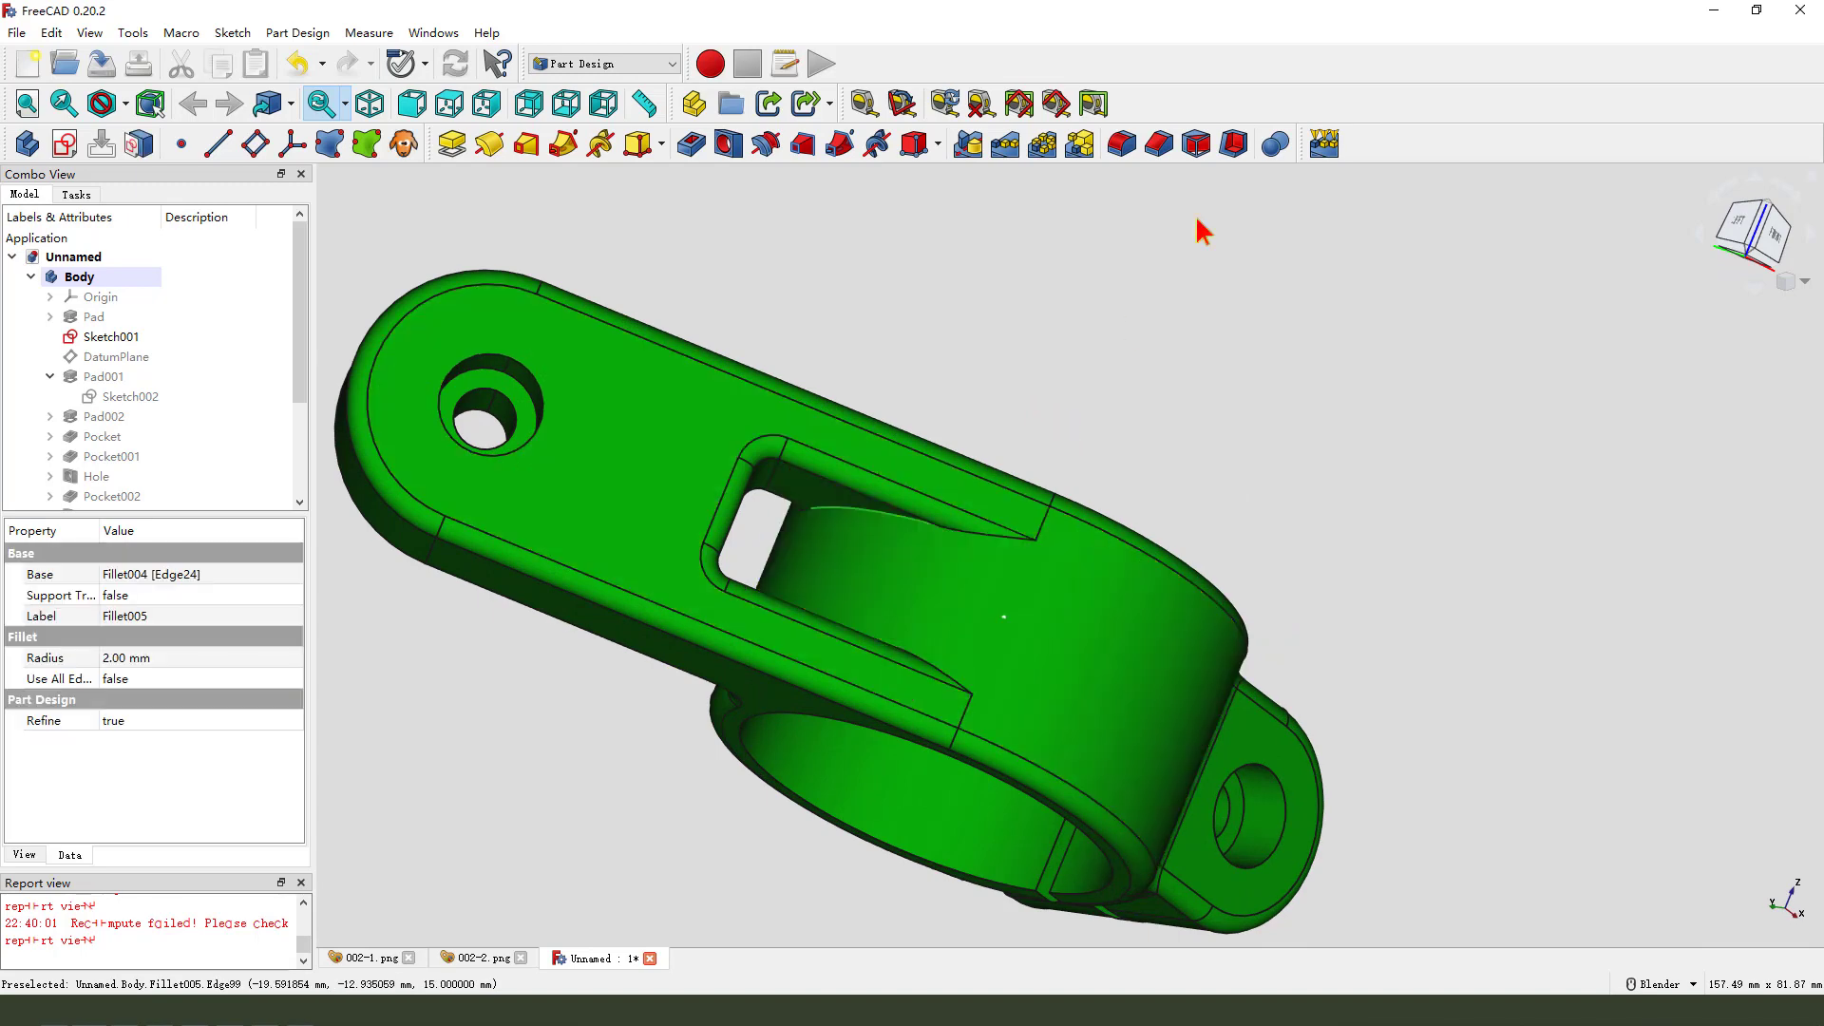
pyautogui.click(1117, 152)
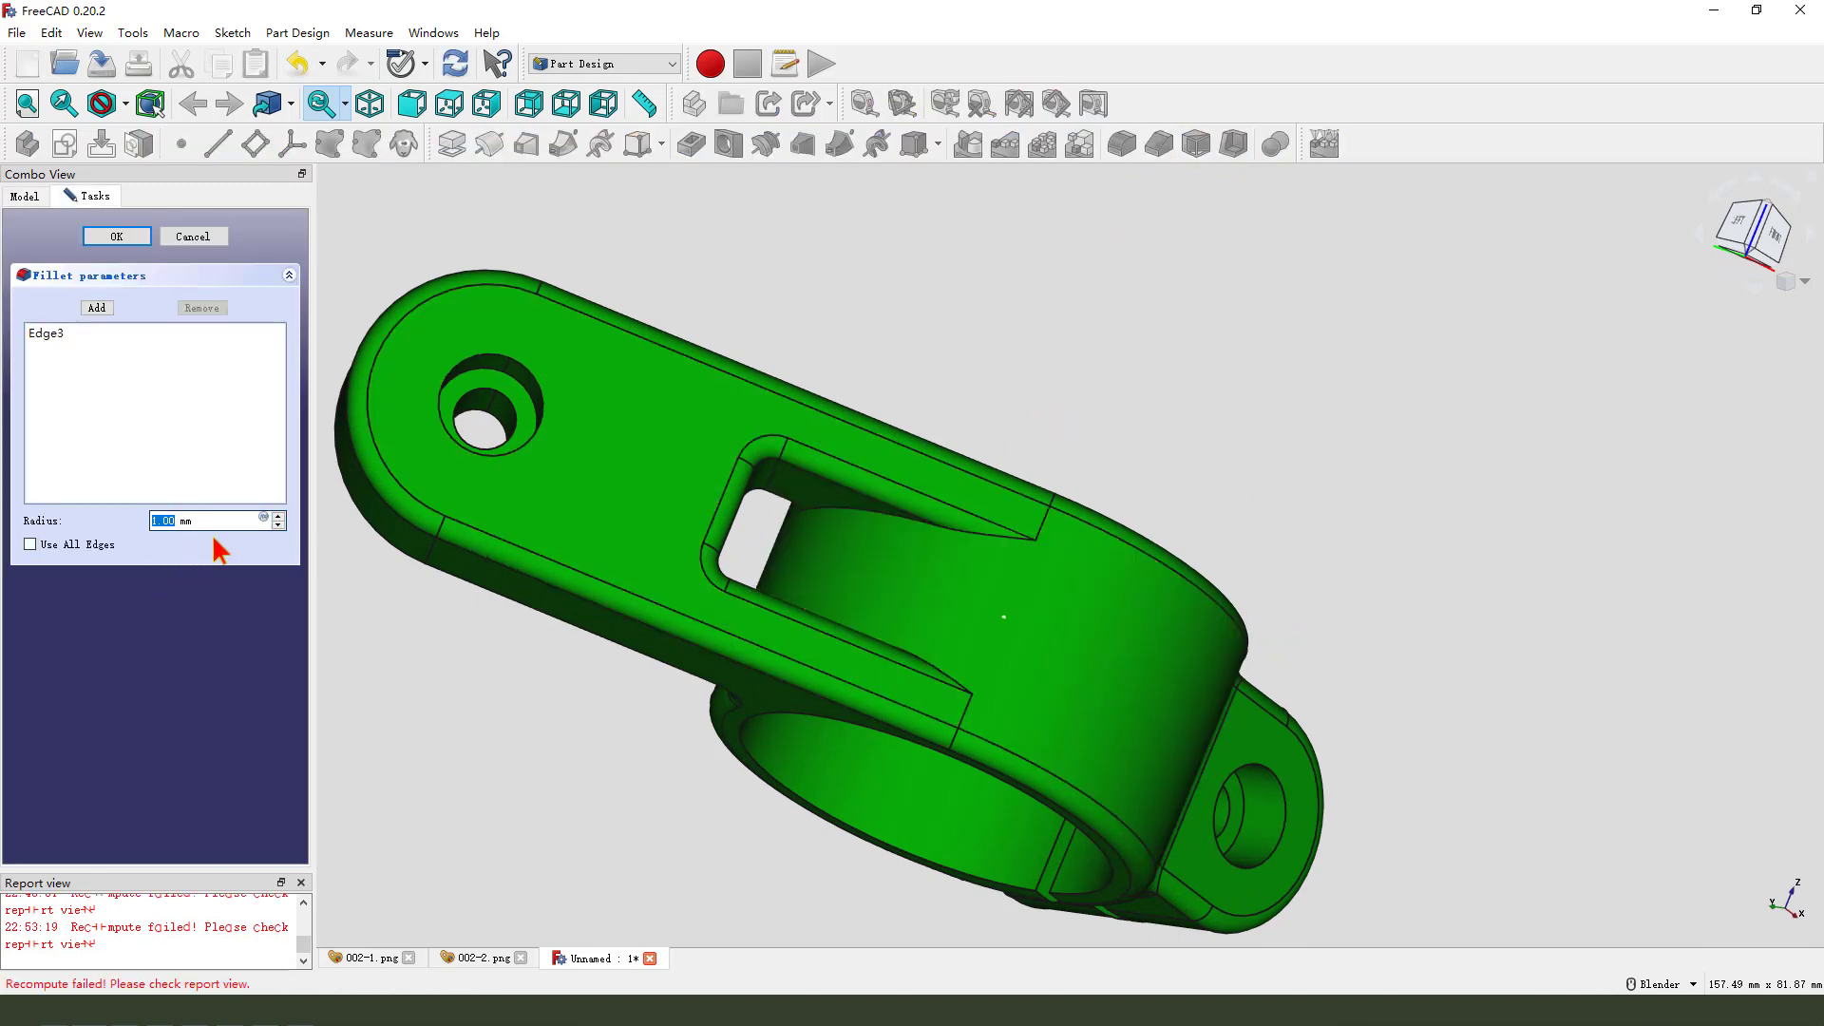
pyautogui.press('Return')
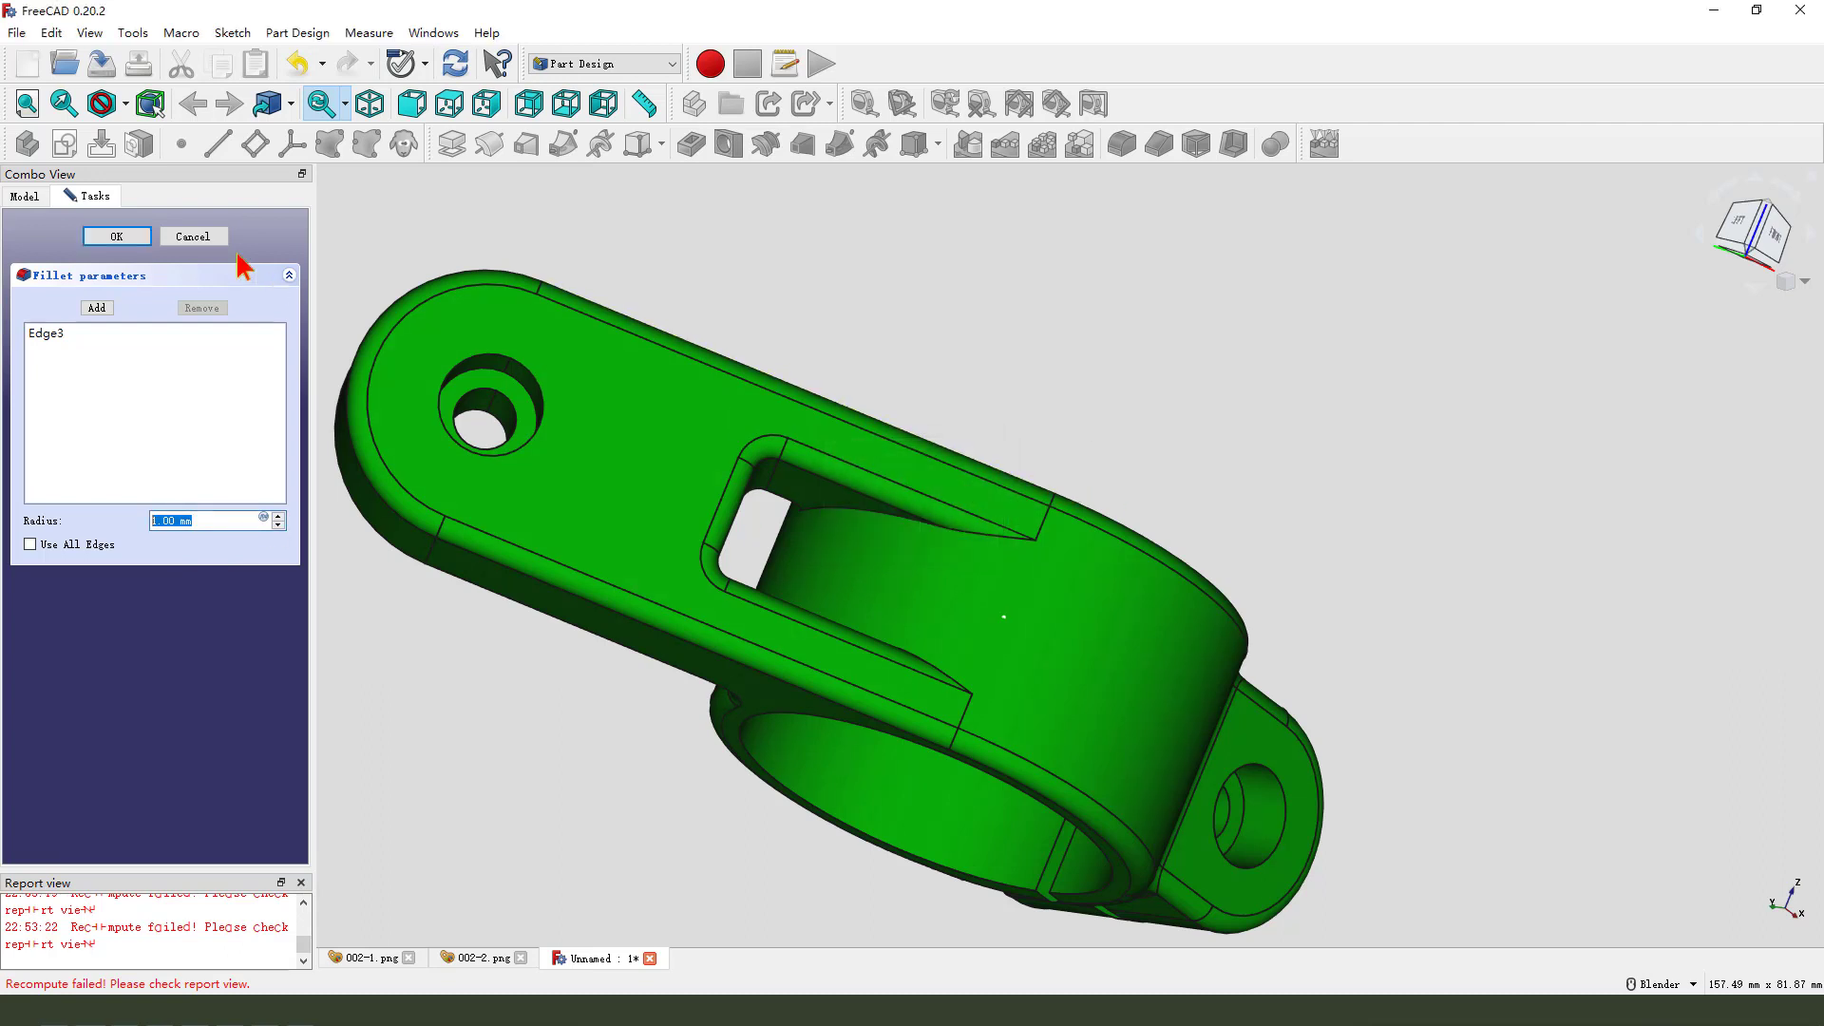
pyautogui.click(193, 236)
# Inspect the filleted clamp from several sides, including the arm, ring, cutout and split lug
pyautogui.moveTo(762, 435); pyautogui.dragTo(806, 469, button='middle')
pyautogui.scroll(2, 760, 471)
pyautogui.scroll(-3, 807, 468)
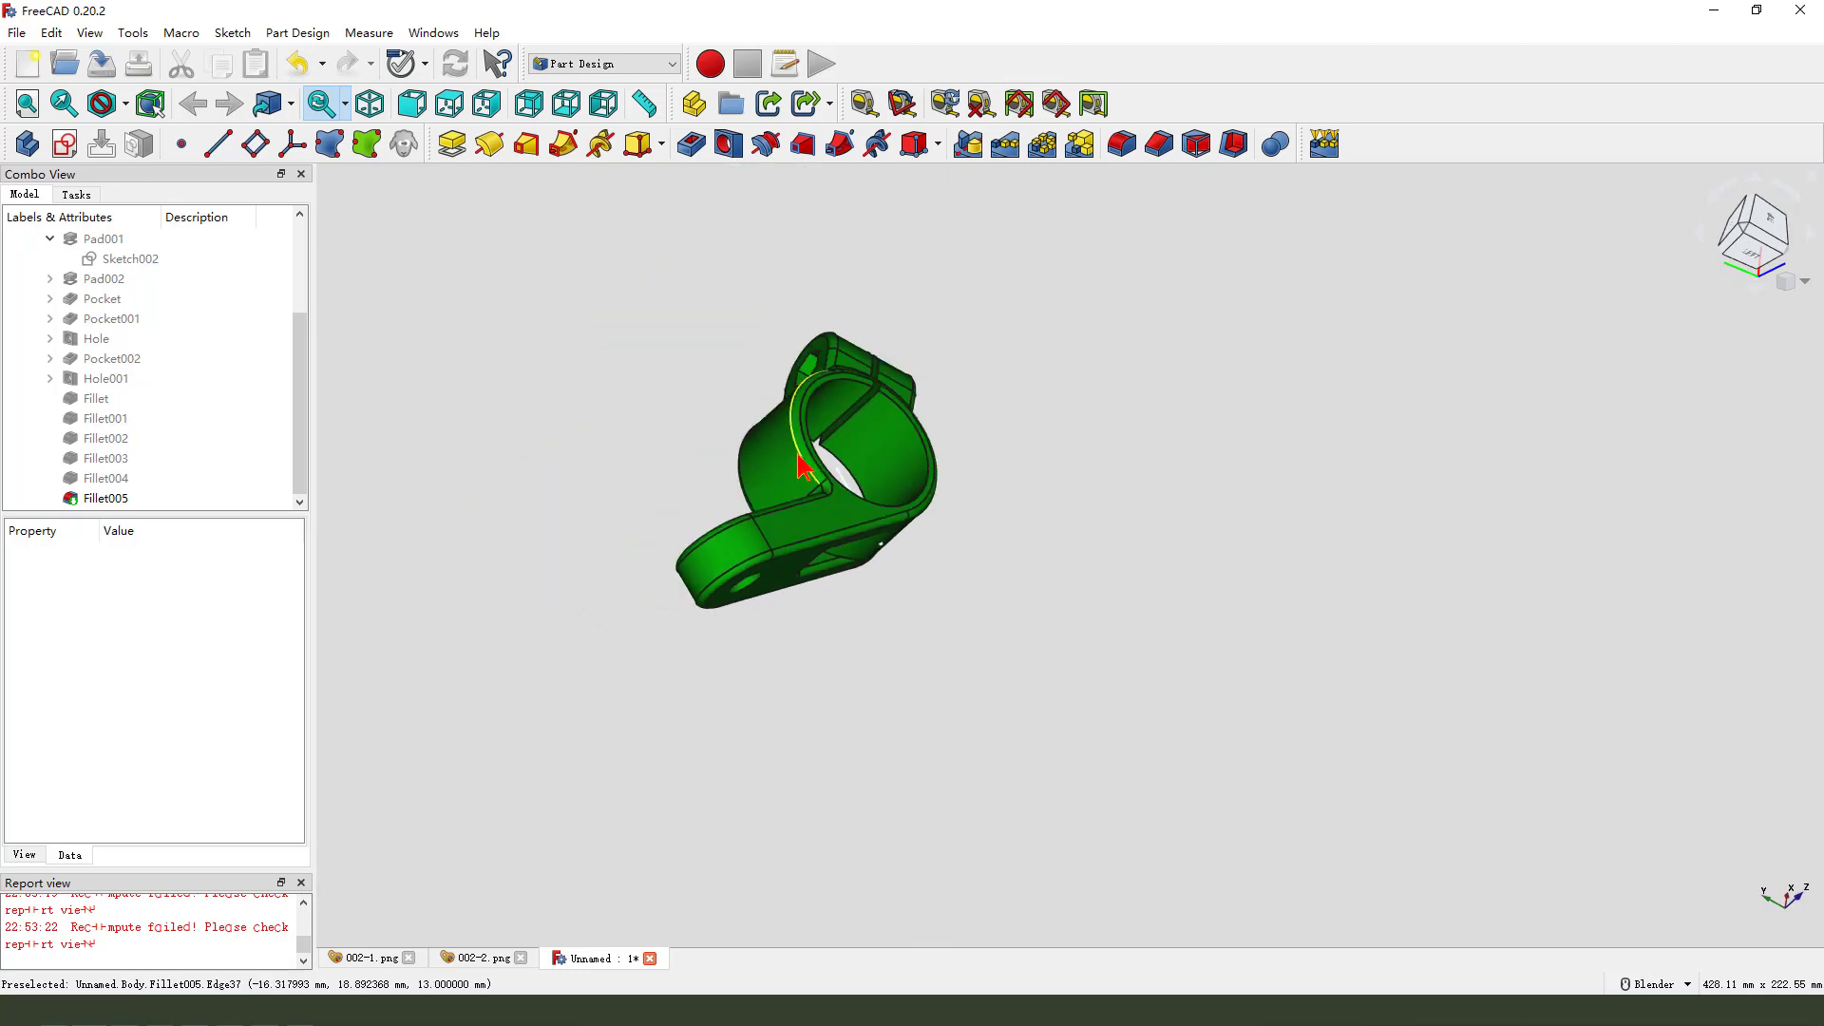
pyautogui.scroll(4, 806, 468)
pyautogui.moveTo(1102, 513); pyautogui.dragTo(1004, 622, button='middle')
pyautogui.scroll(1, 995, 394)
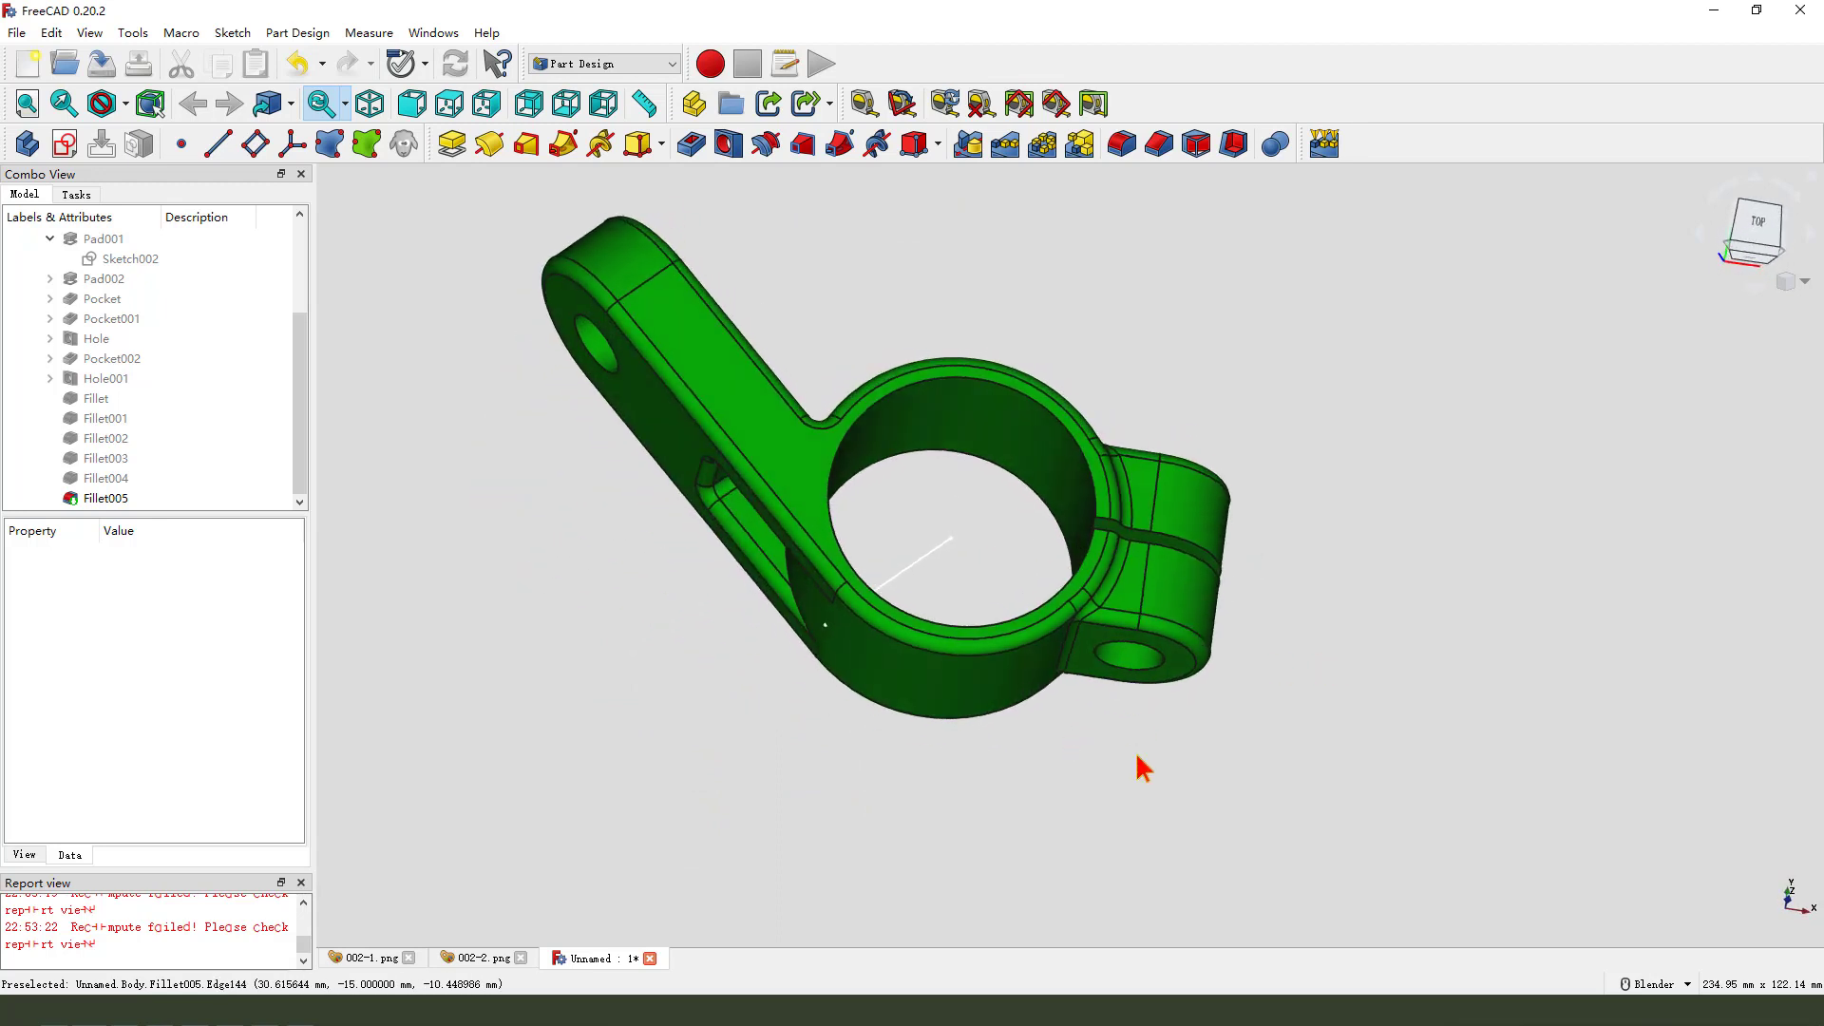
pyautogui.scroll(1, 1046, 570)
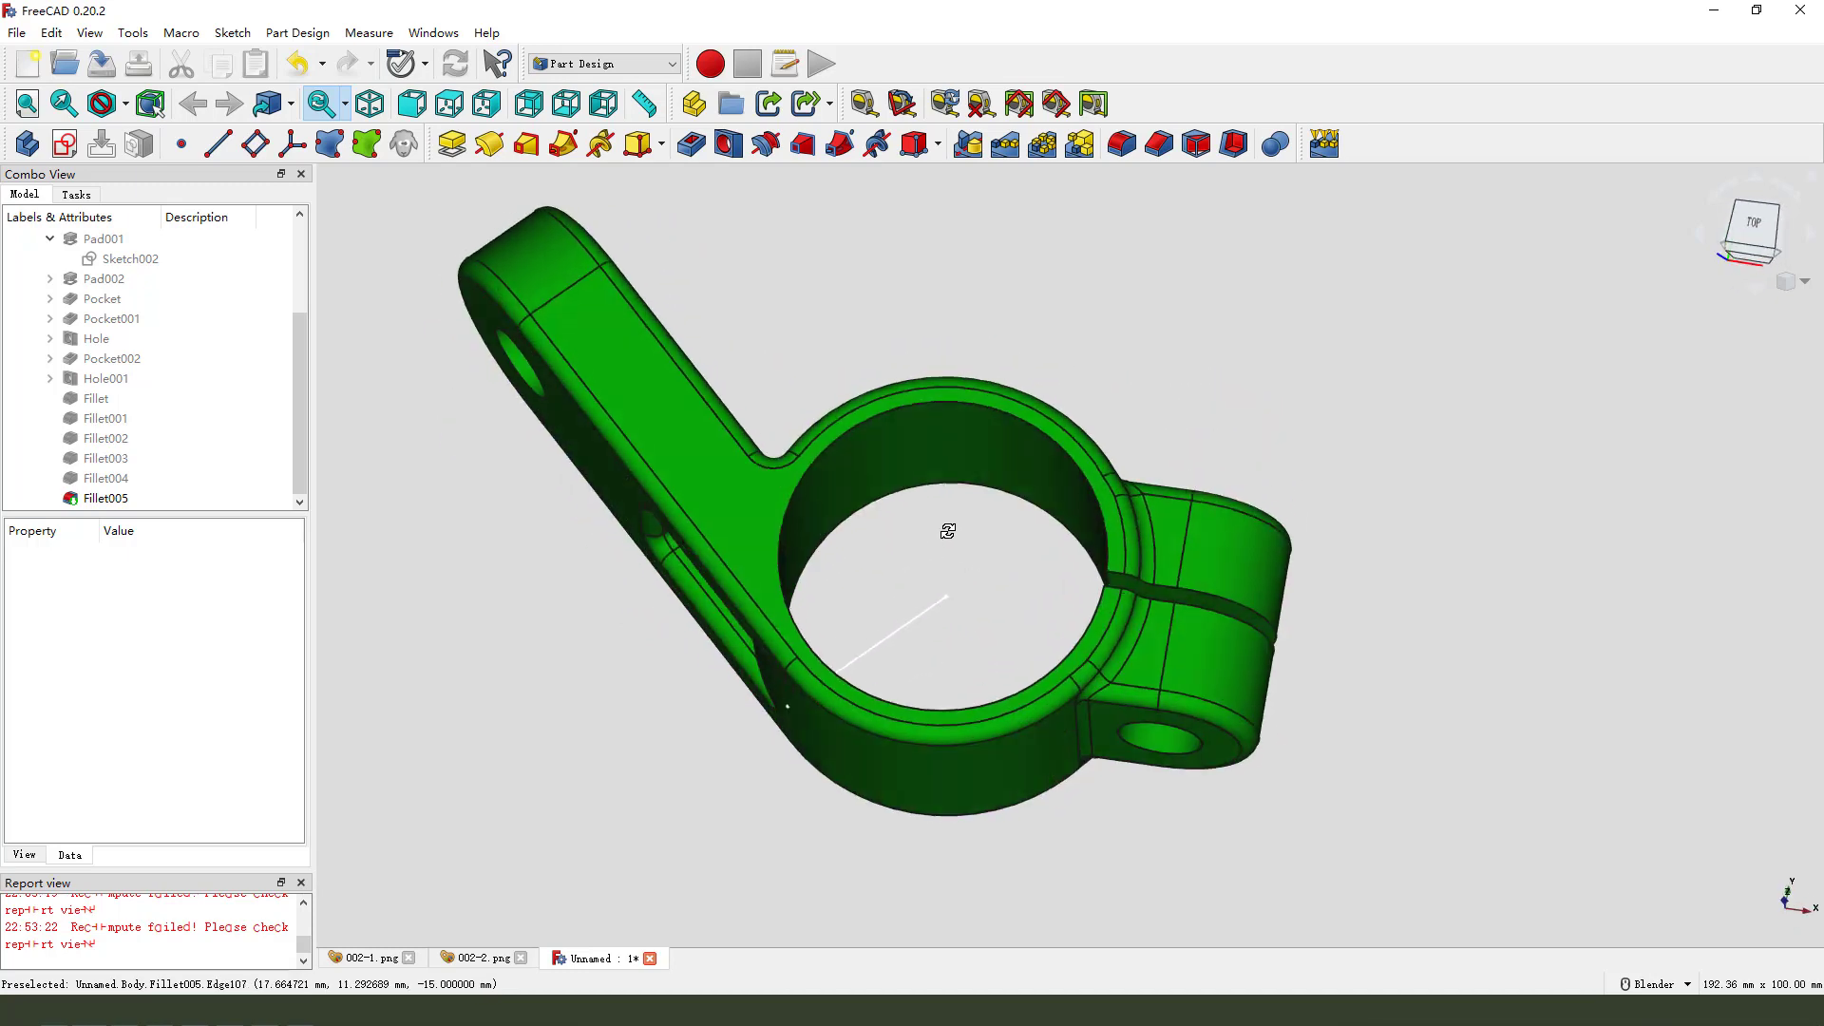